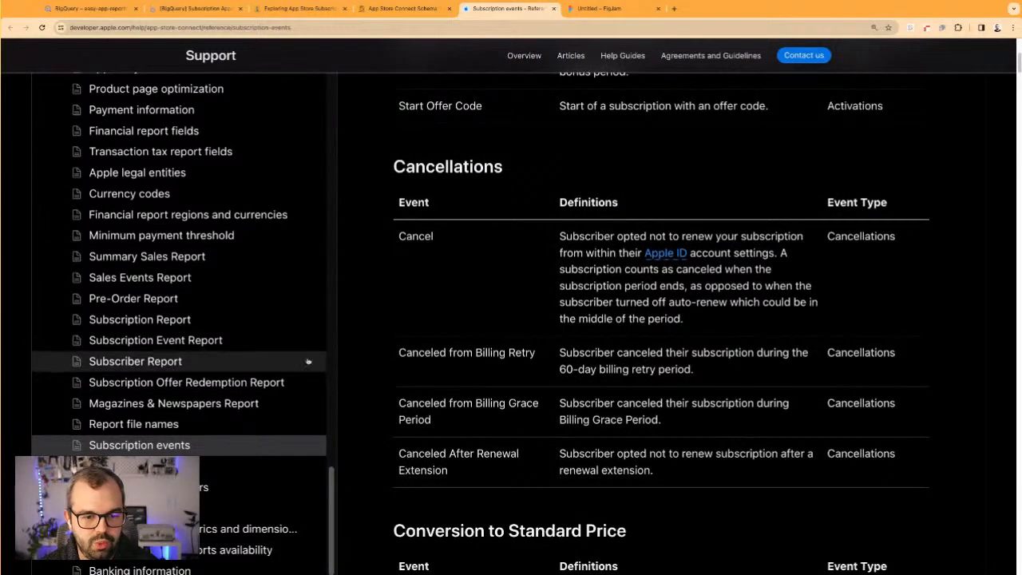
scroll(529, 234, up, 3)
Examine the Activations table on the Subscription events page, covering Start Introductory Offer, Subscribe, Opt-In and Start Offer Code
drag(483, 161, 405, 161)
click(504, 317)
drag(418, 265, 672, 281)
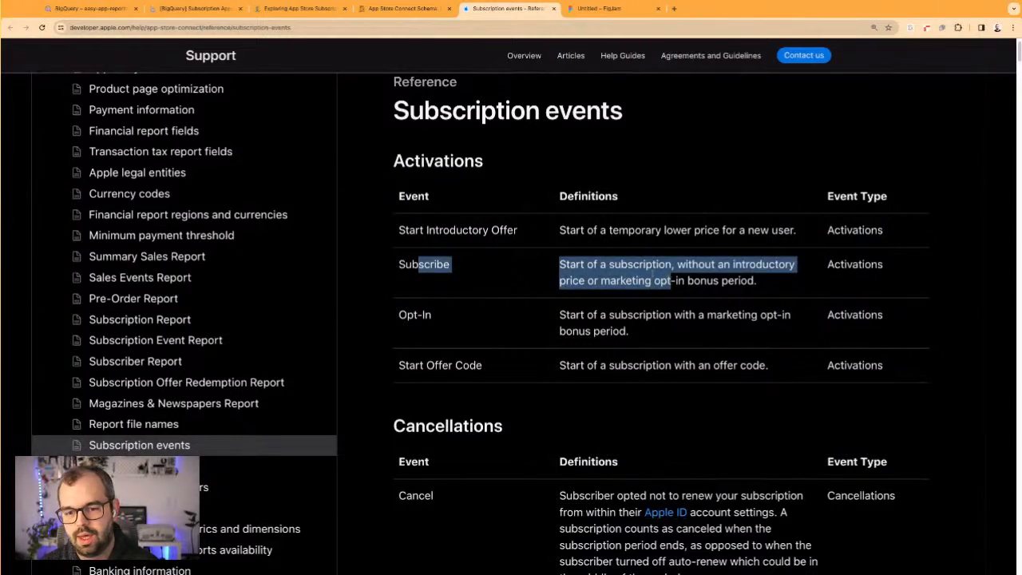
click(479, 231)
drag(424, 230, 518, 231)
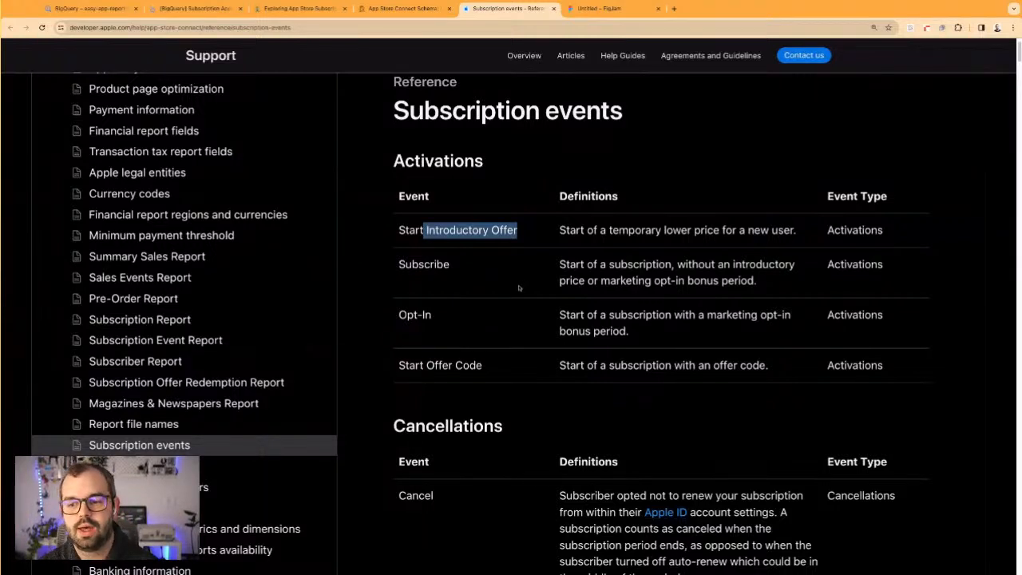
drag(620, 313, 633, 331)
click(690, 320)
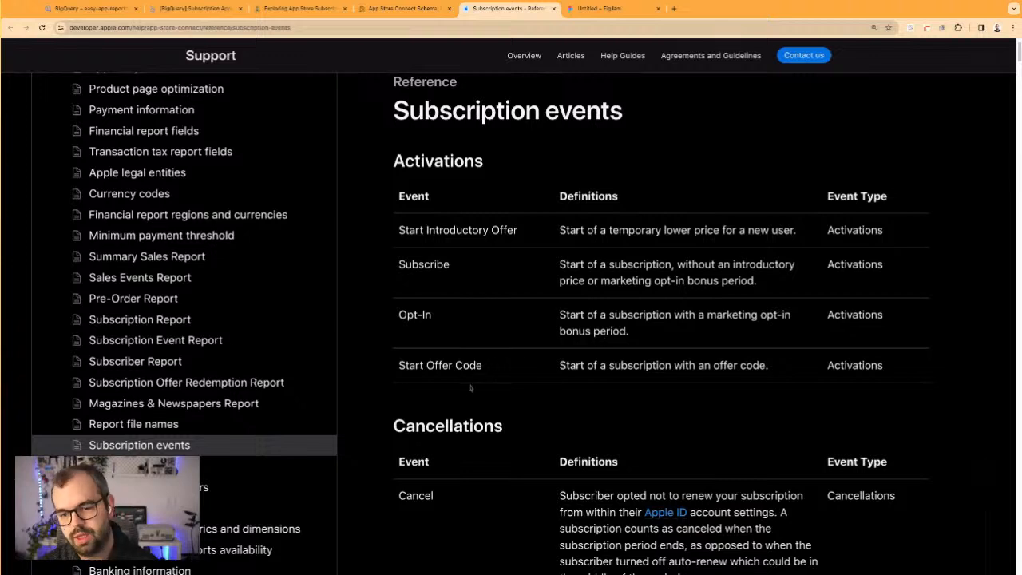
drag(442, 368, 398, 230)
click(641, 369)
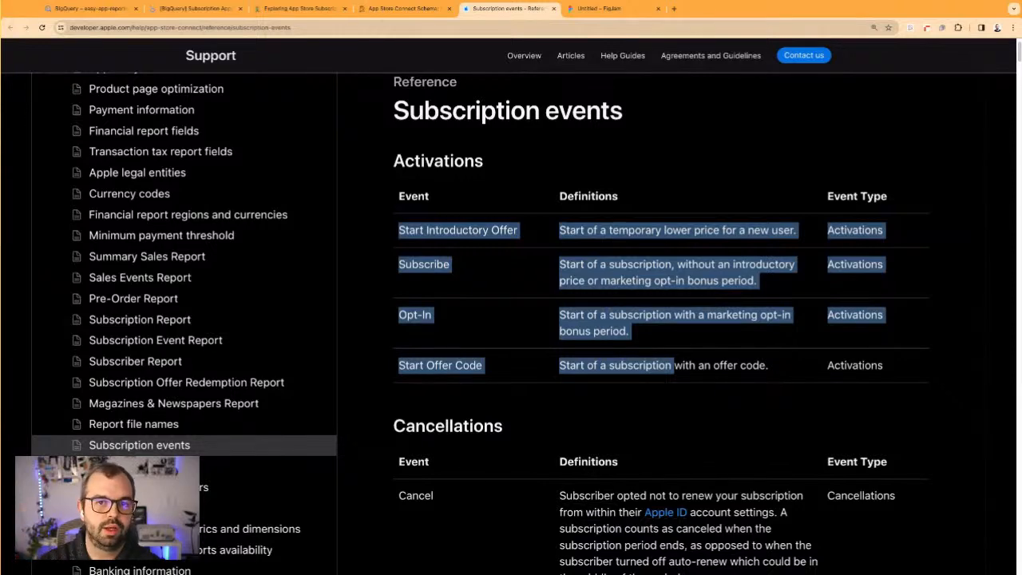
click(568, 404)
Review the events and definitions in the Cancellations table
scroll(553, 426, down, 3)
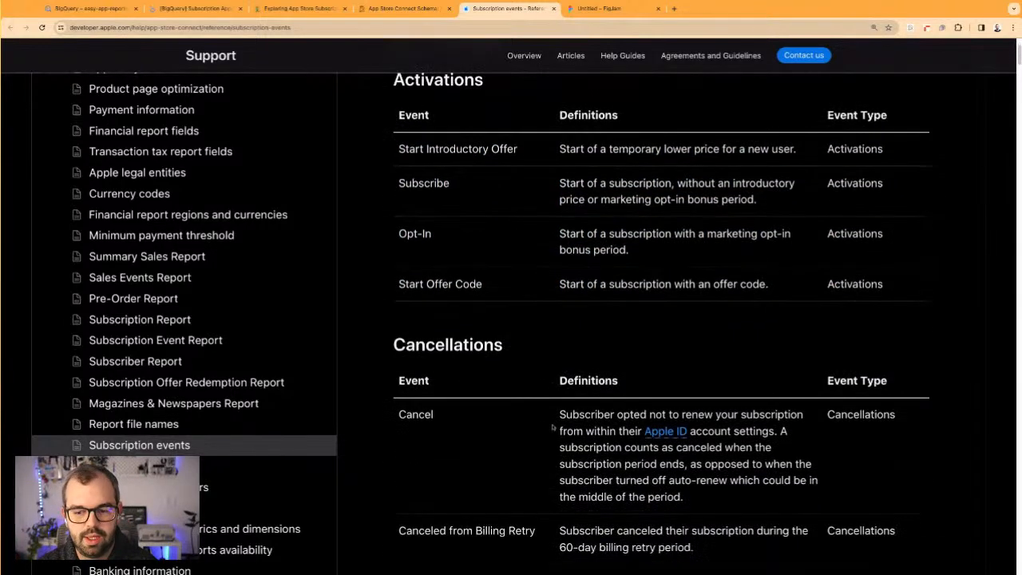
scroll(552, 426, down, 1)
drag(405, 244, 483, 477)
click(482, 478)
scroll(479, 340, down, 1)
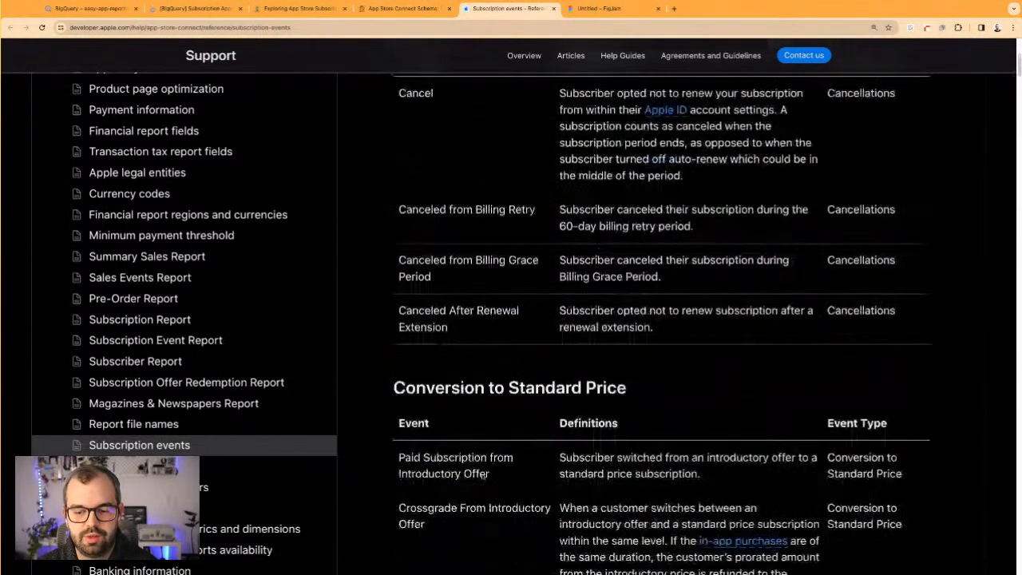
scroll(480, 339, down, 1)
scroll(479, 339, down, 5)
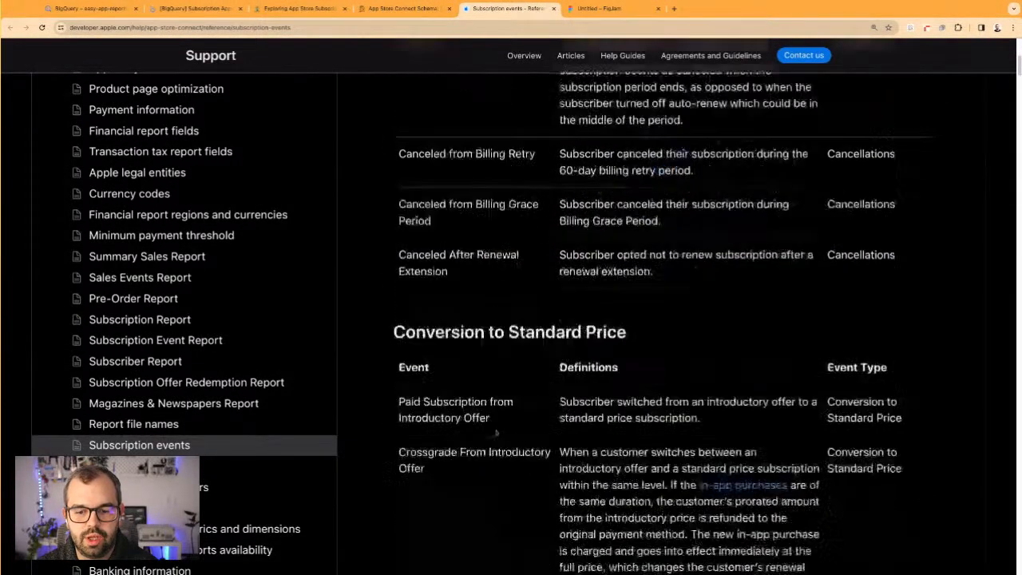
Read the Conversion to Standard Price section, focusing on the Paid Subscription from Introductory Offer definition
drag(452, 256, 601, 257)
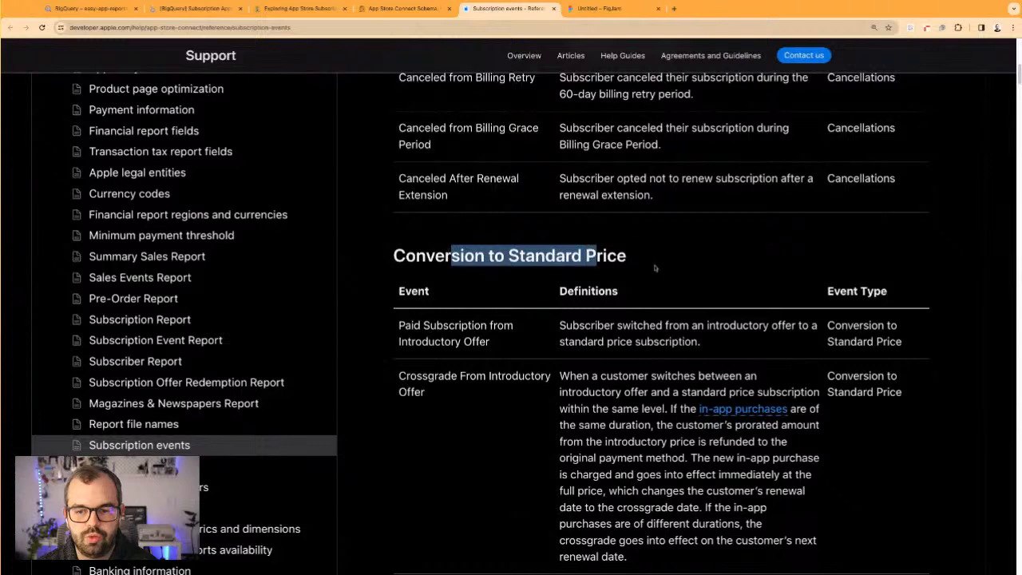
scroll(460, 292, down, 1)
drag(438, 290, 489, 308)
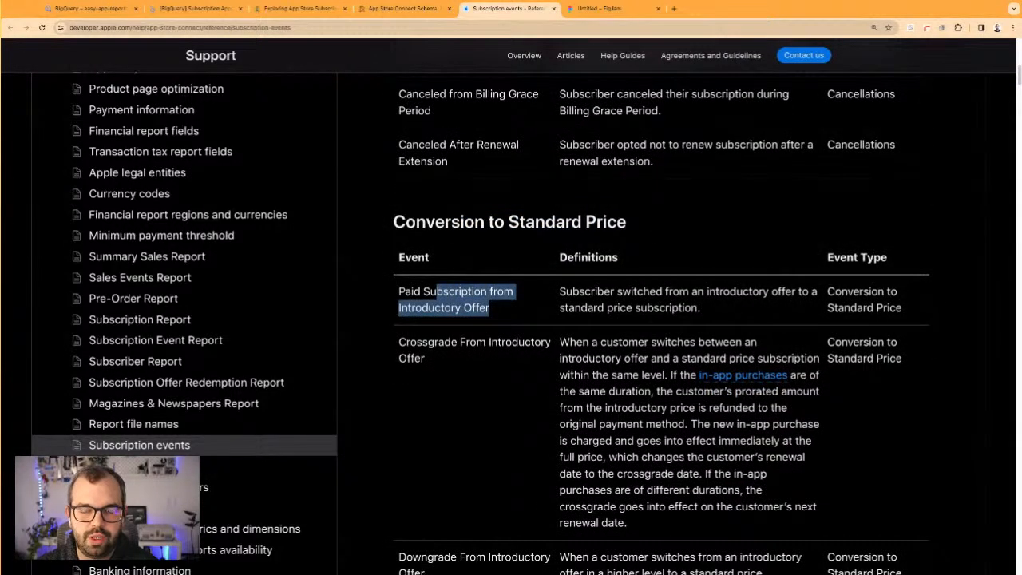
click(607, 311)
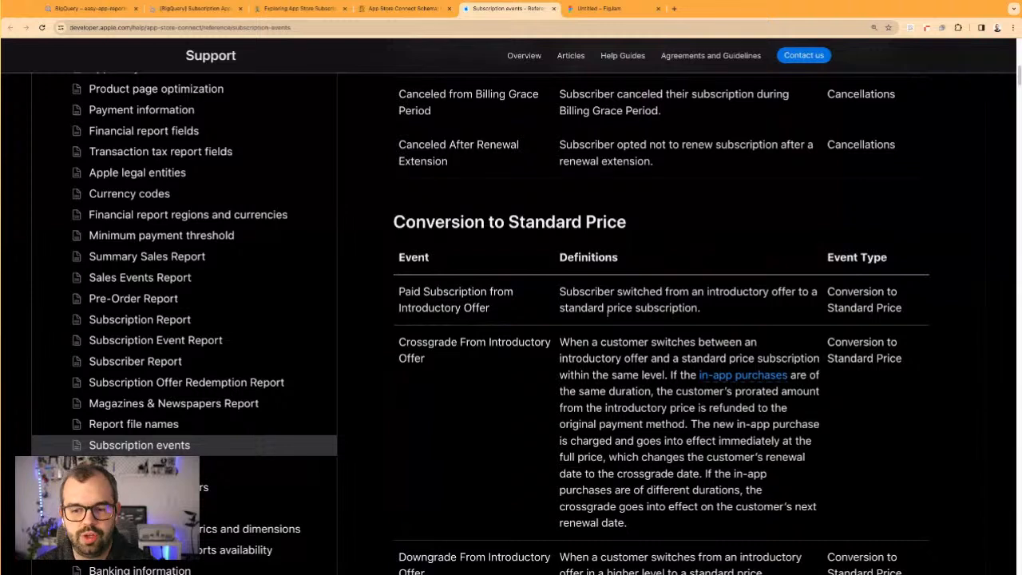
drag(617, 292, 754, 292)
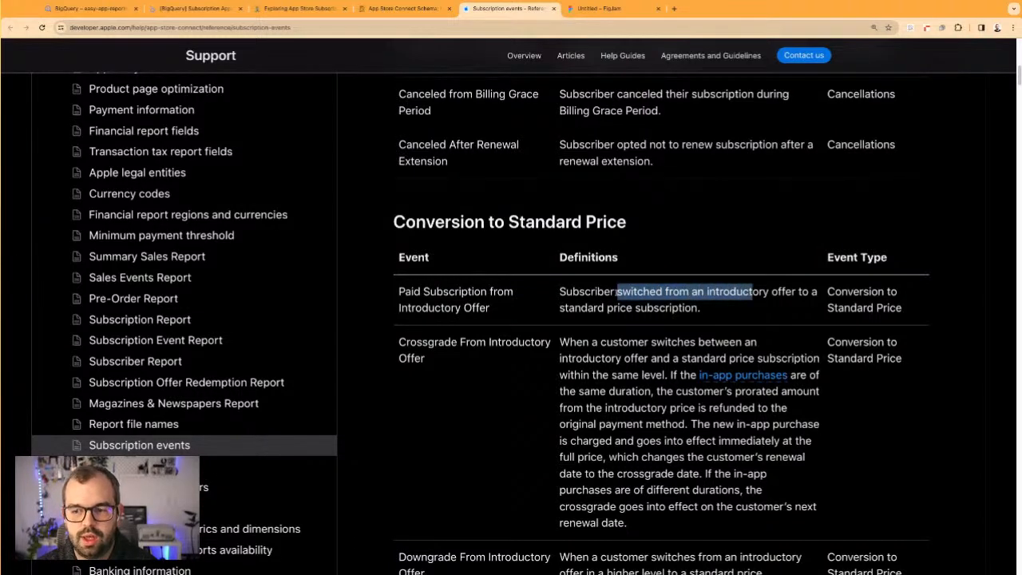
click(577, 307)
Skim the further event sections, including Entered Billing Retry, Reactivations, Refunds, Renewals and Renewal from Billing Retry
scroll(581, 359, down, 10)
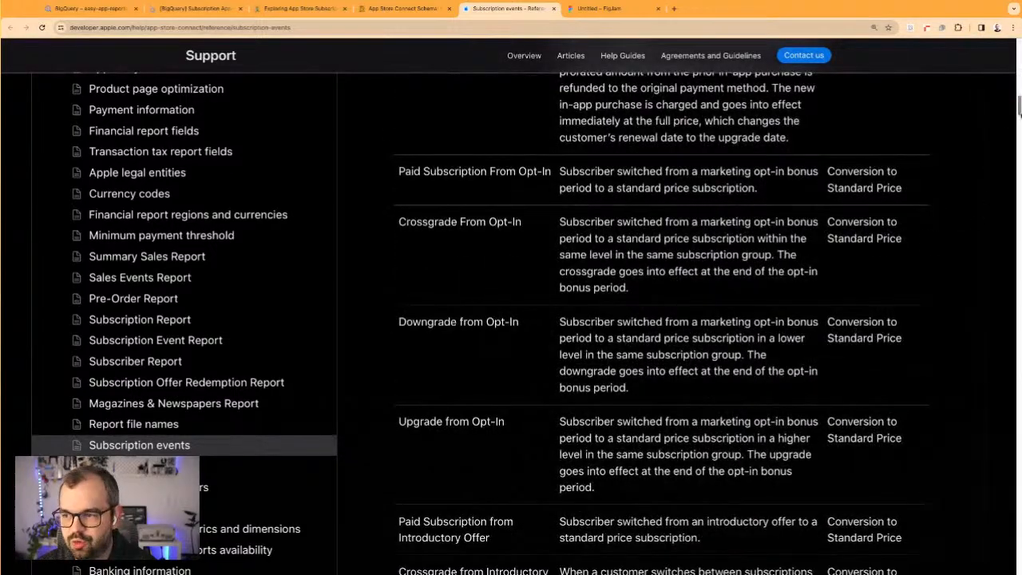
scroll(1019, 112, down, 4)
scroll(1019, 112, down, 15)
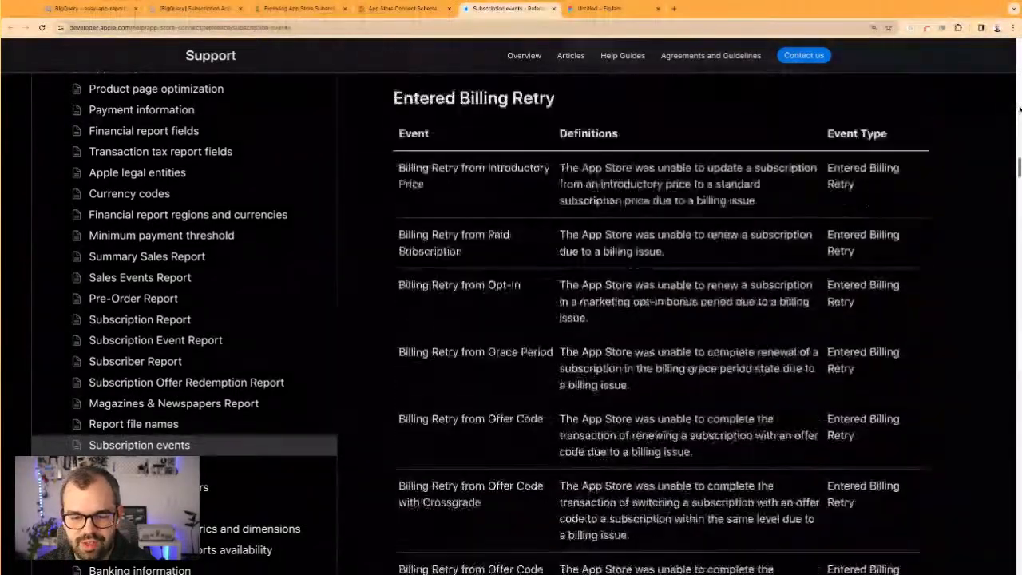
scroll(1019, 112, down, 5)
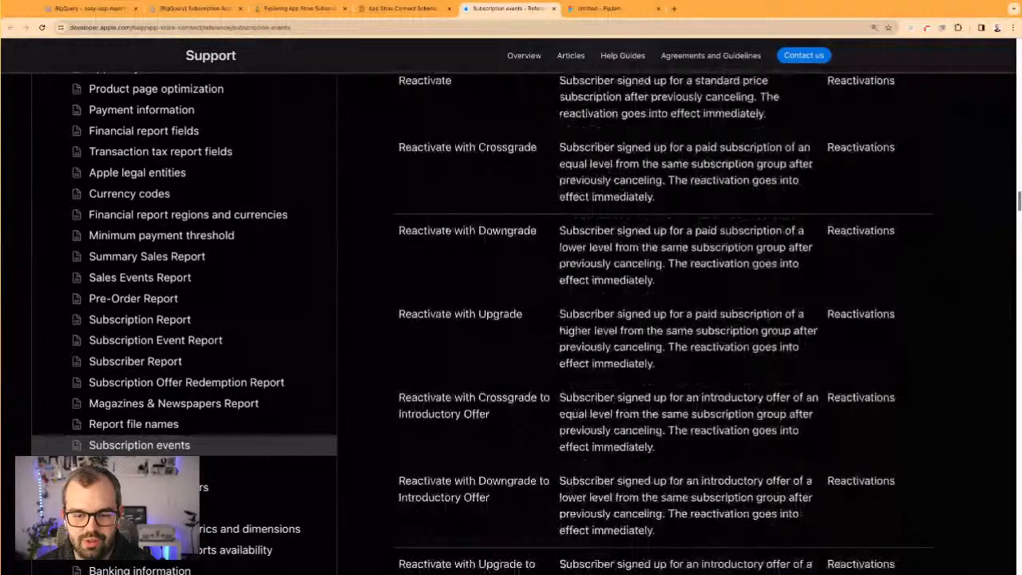
scroll(1019, 111, up, 3)
scroll(663, 319, up, 4)
scroll(662, 319, down, 12)
scroll(663, 319, down, 4)
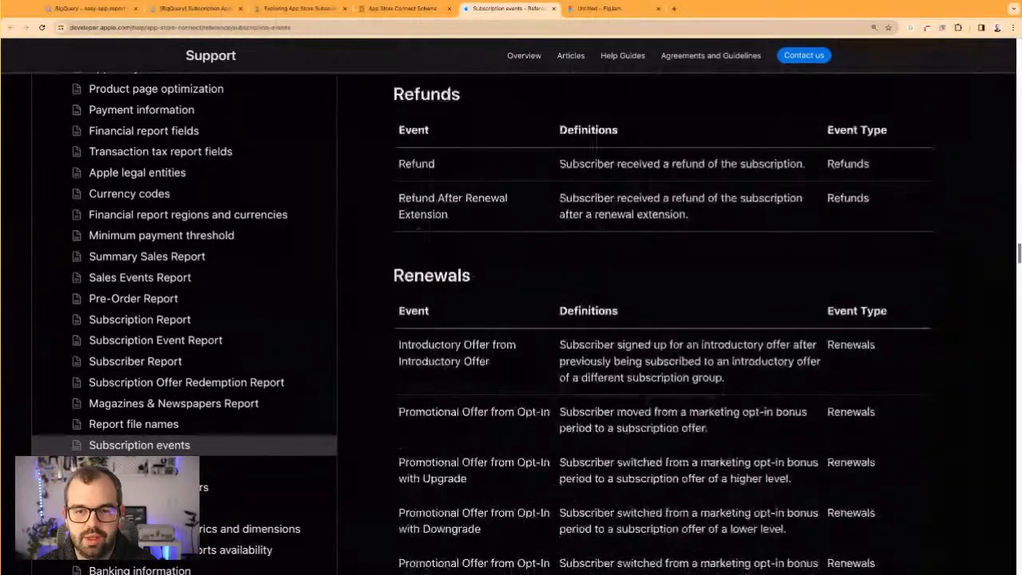
scroll(663, 320, down, 9)
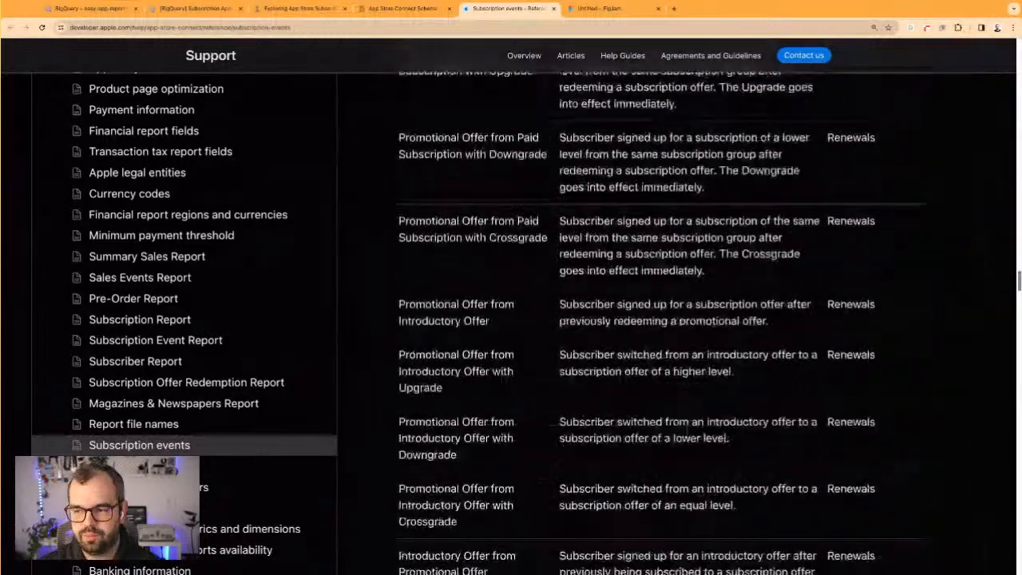
scroll(663, 319, down, 15)
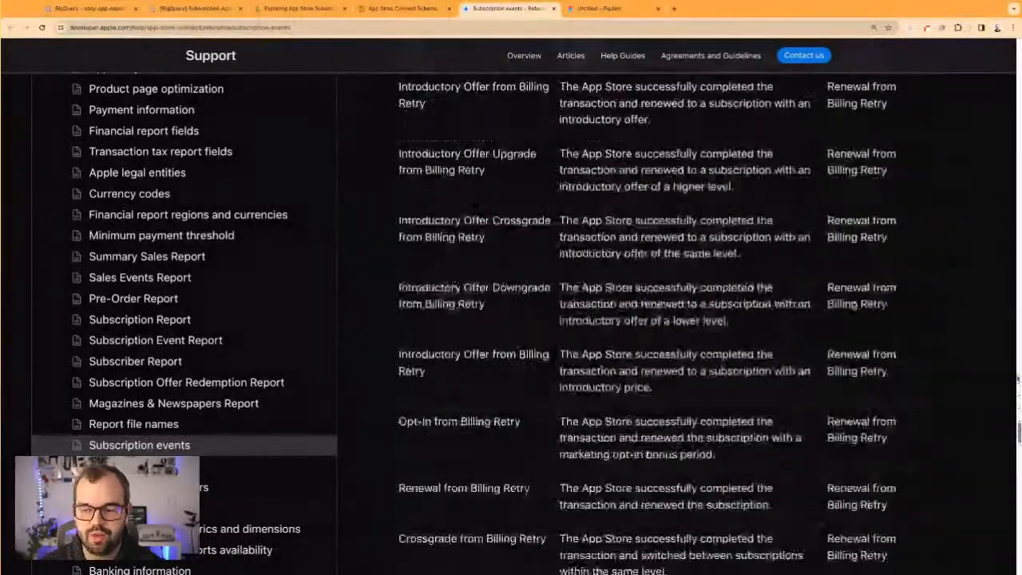
Look through the Enter Billing Grace Period events and the Renewals from Grace Period events
scroll(663, 319, down, 8)
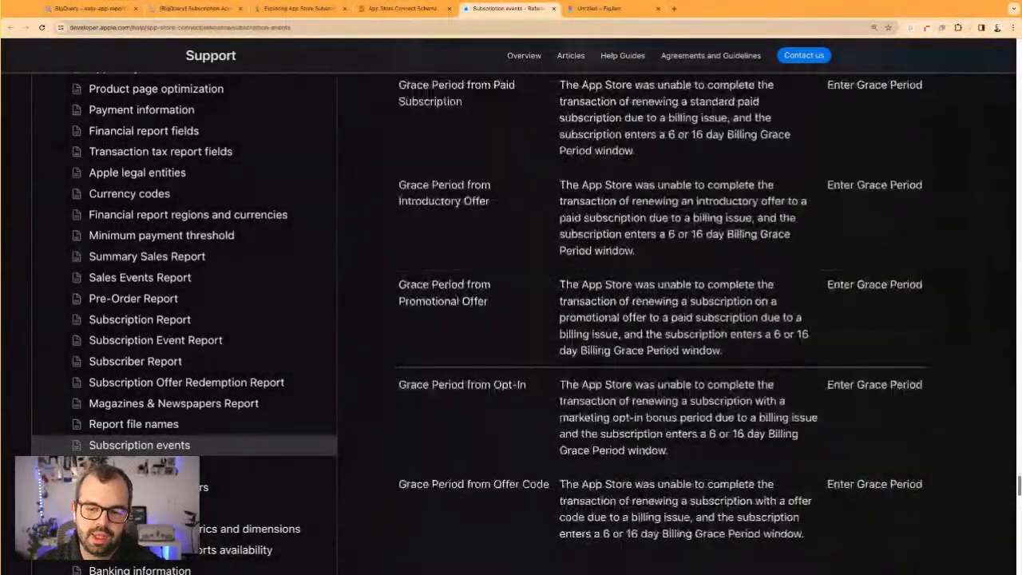
scroll(663, 320, up, 3)
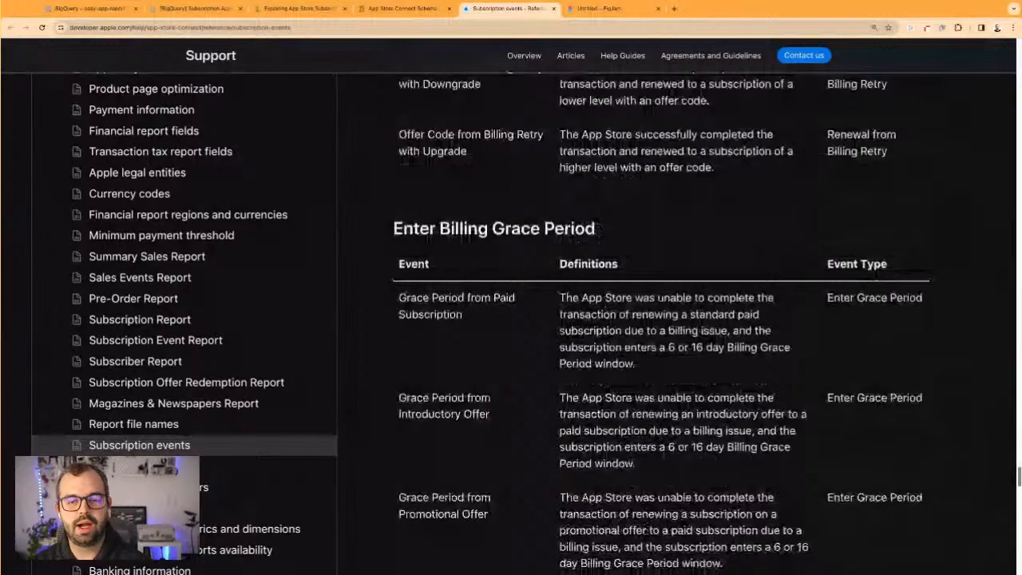
scroll(663, 319, down, 3)
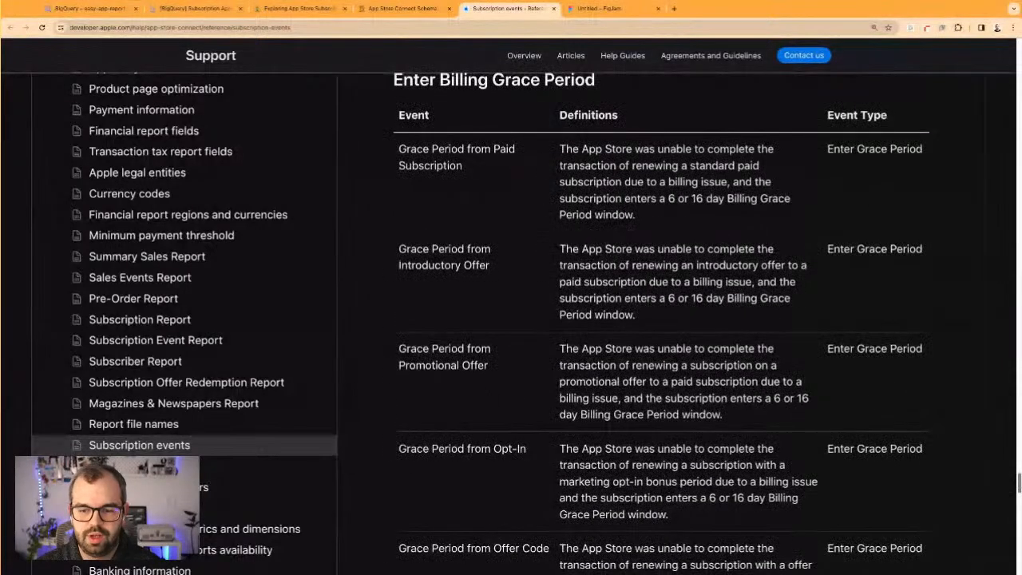
scroll(663, 320, down, 5)
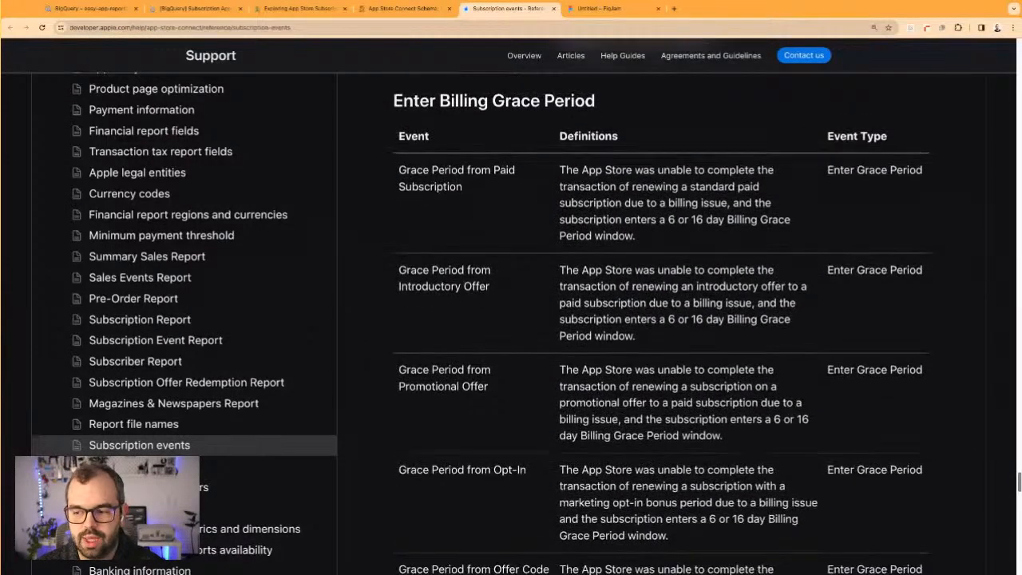
scroll(662, 319, down, 10)
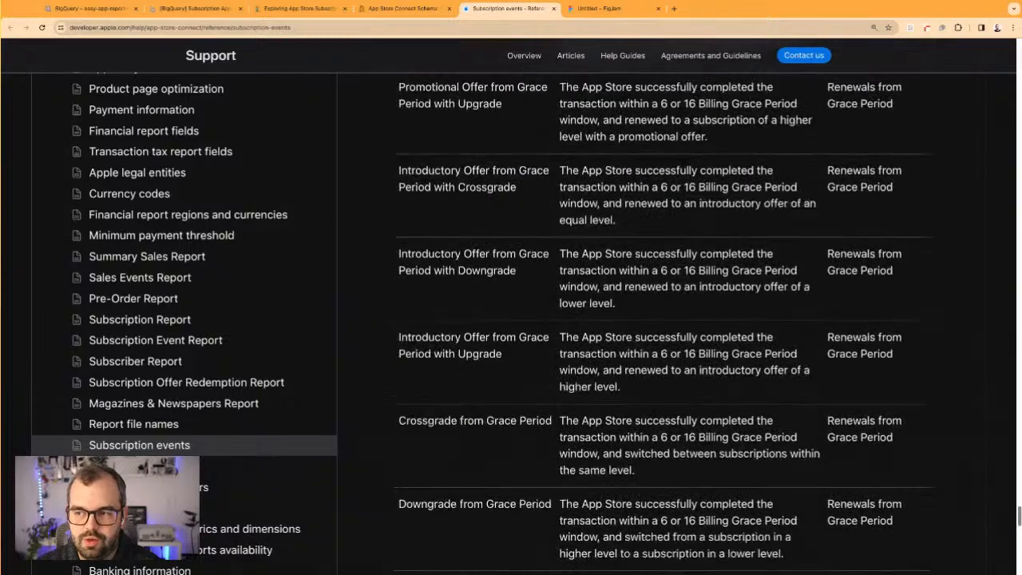
Open the Subscription Event Report reference and read its introduction and the Event field's description
scroll(562, 431, up, 20)
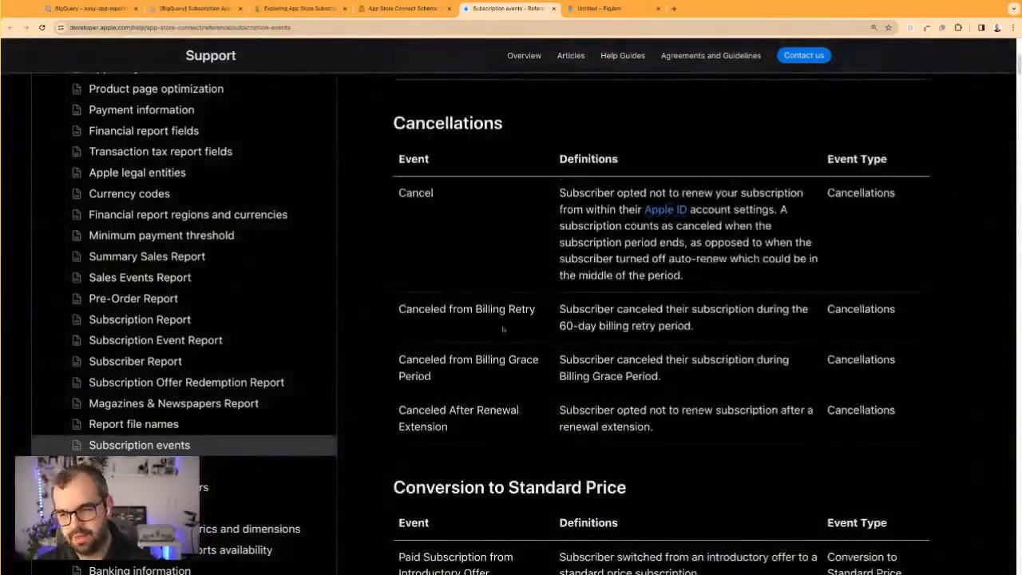
scroll(562, 431, up, 2)
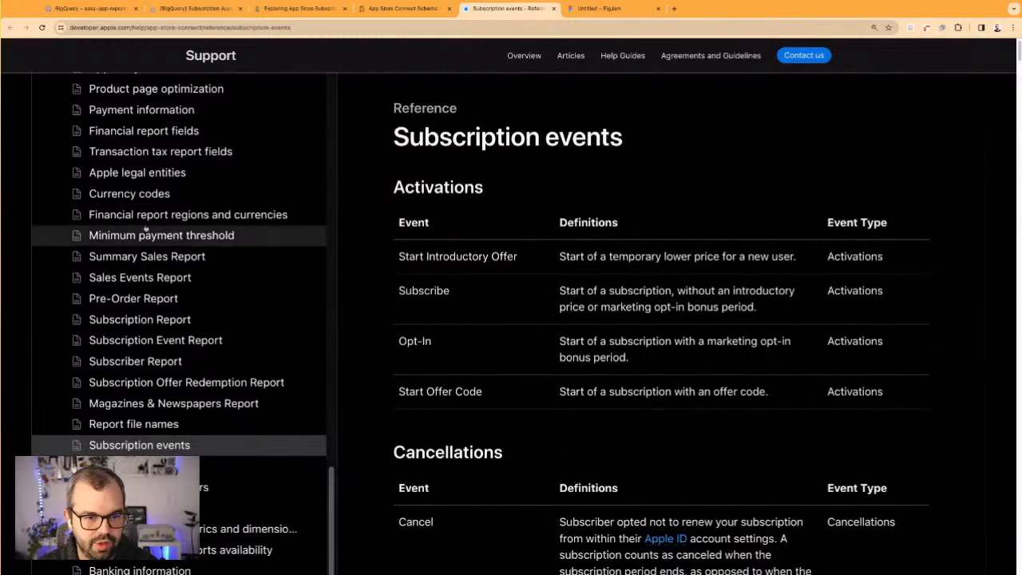
click(151, 342)
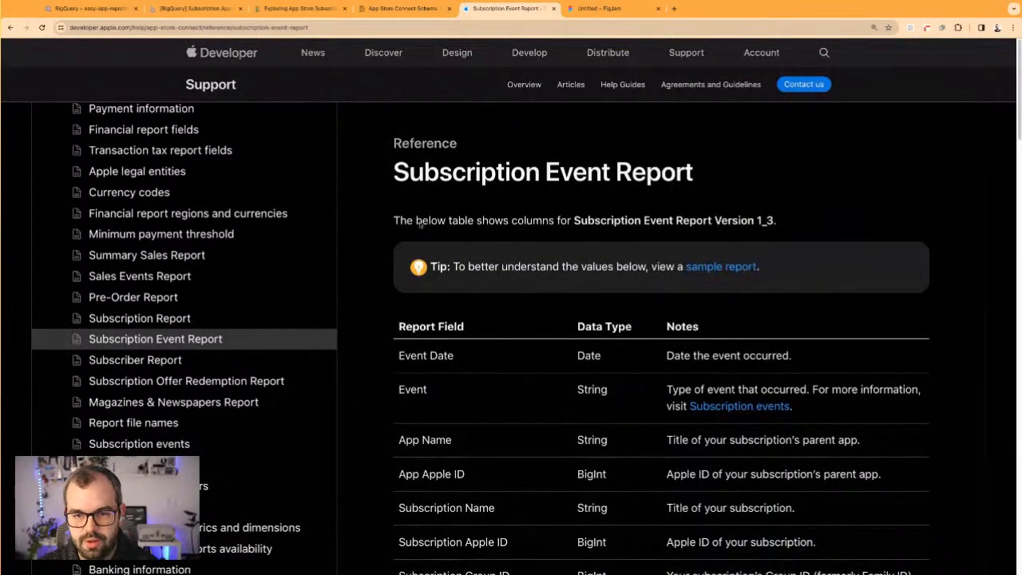
drag(415, 222, 621, 222)
scroll(621, 222, down, 3)
scroll(622, 221, up, 2)
click(463, 183)
scroll(513, 322, down, 1)
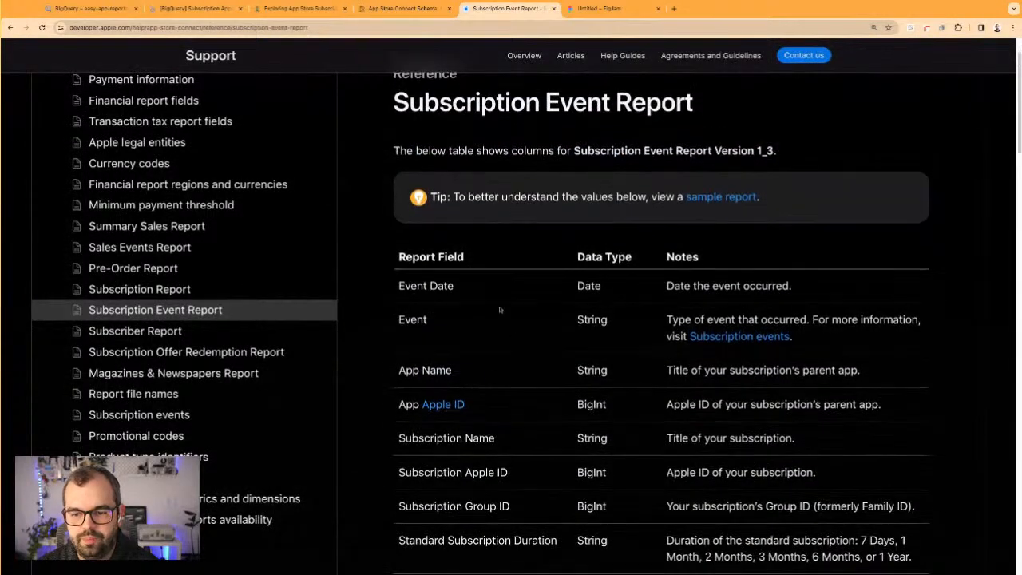
drag(399, 320, 736, 320)
click(735, 320)
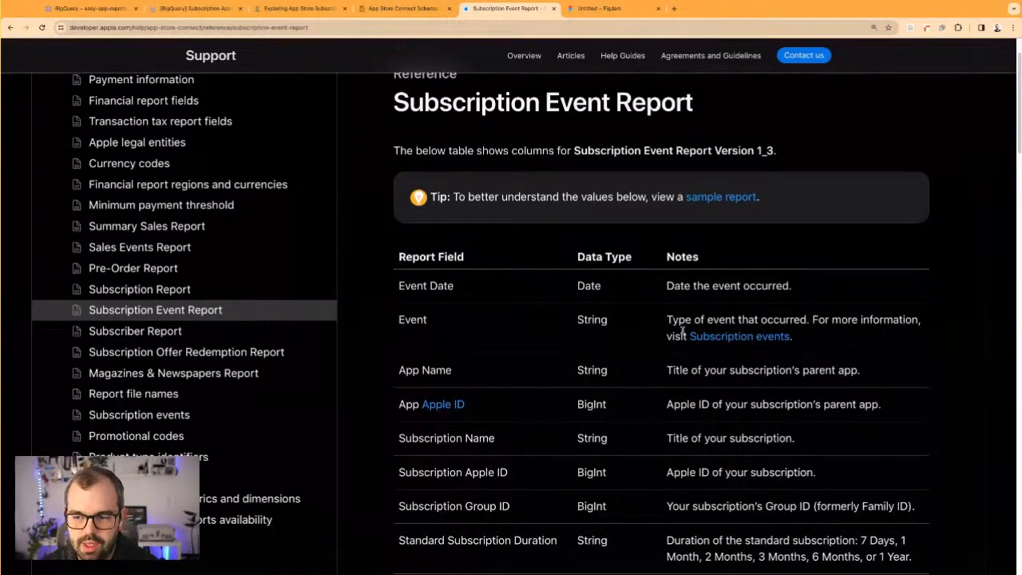
Examine the app and subscription identifier fields in the report table, from App Apple ID through Subscription Group ID
scroll(682, 331, down, 3)
drag(452, 282, 704, 282)
scroll(703, 282, down, 1)
drag(763, 299, 424, 300)
scroll(575, 317, down, 1)
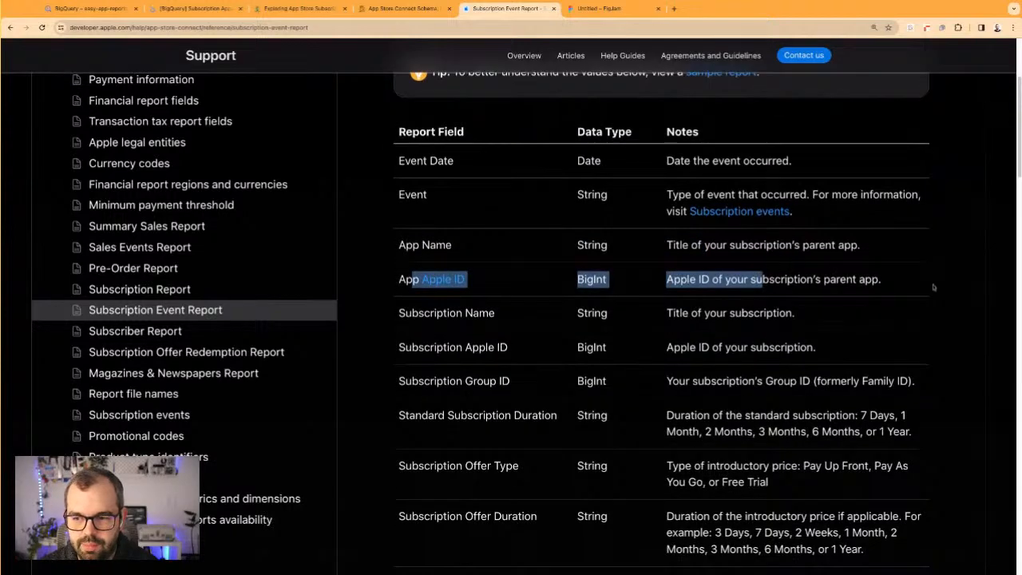
scroll(934, 288, down, 1)
scroll(654, 375, down, 2)
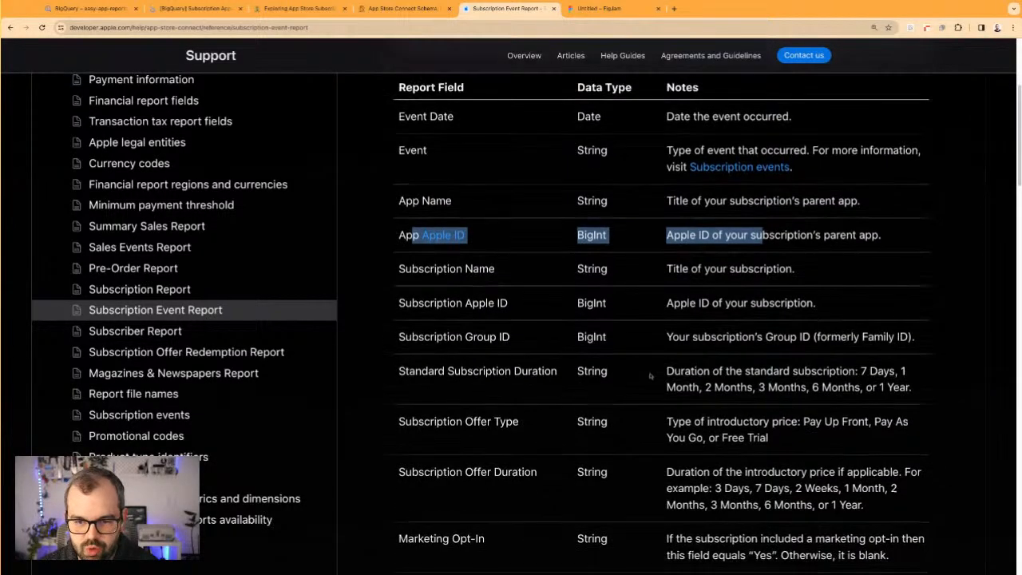
drag(709, 325, 862, 325)
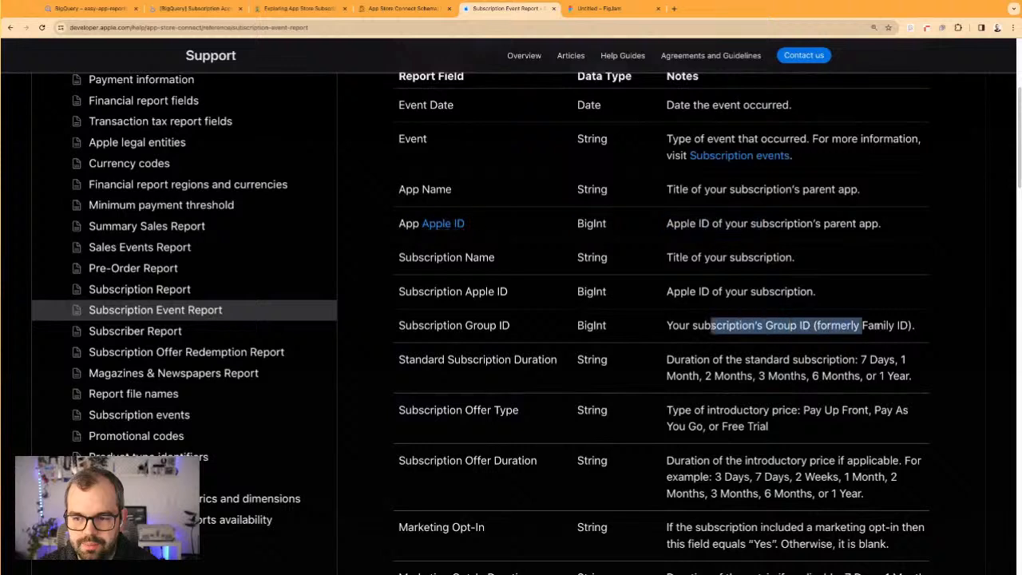
triple_click(892, 323)
double_click(892, 322)
click(892, 323)
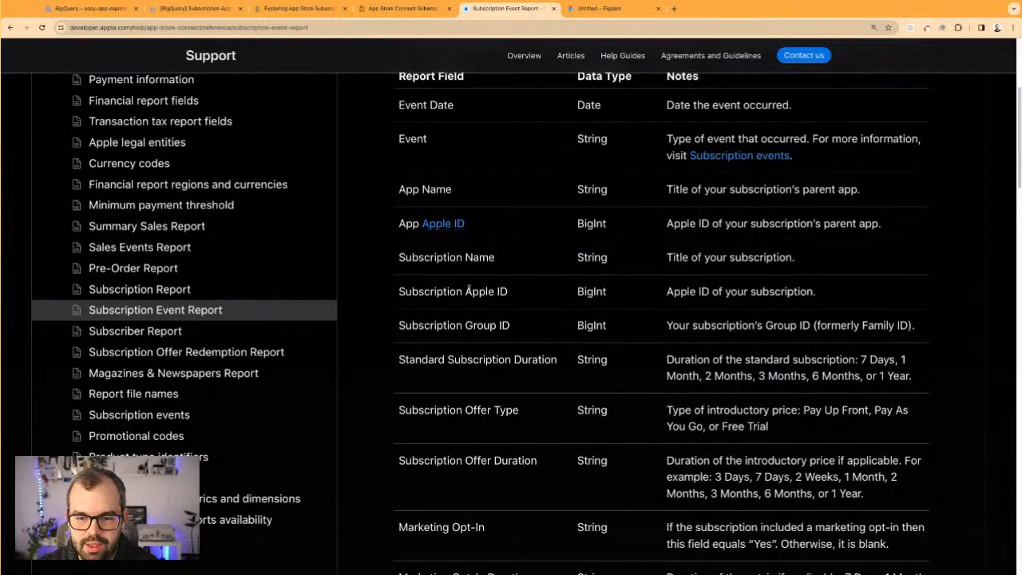
Review the Standard Subscription Duration and Subscription Offer Type fields and the values they accept
scroll(715, 337, down, 1)
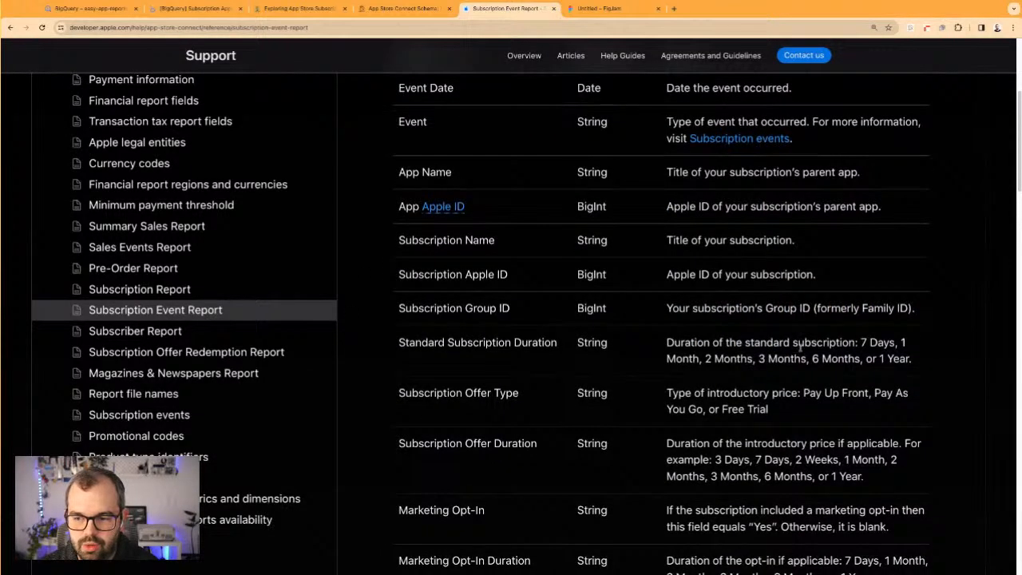
mouse_move(415, 343)
mouse_down()
mouse_move(504, 343)
mouse_move(414, 342)
mouse_up()
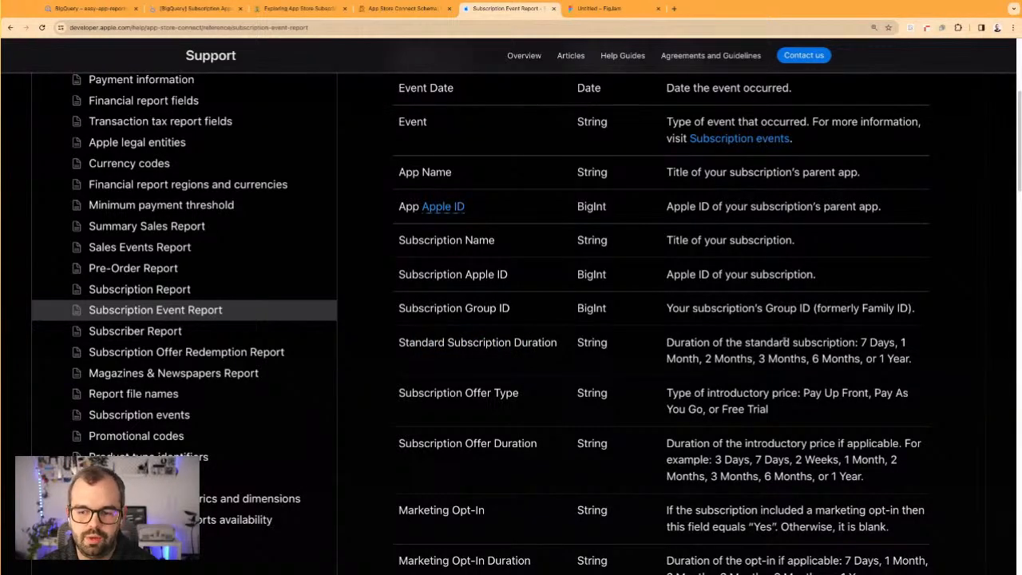
scroll(777, 462, down, 5)
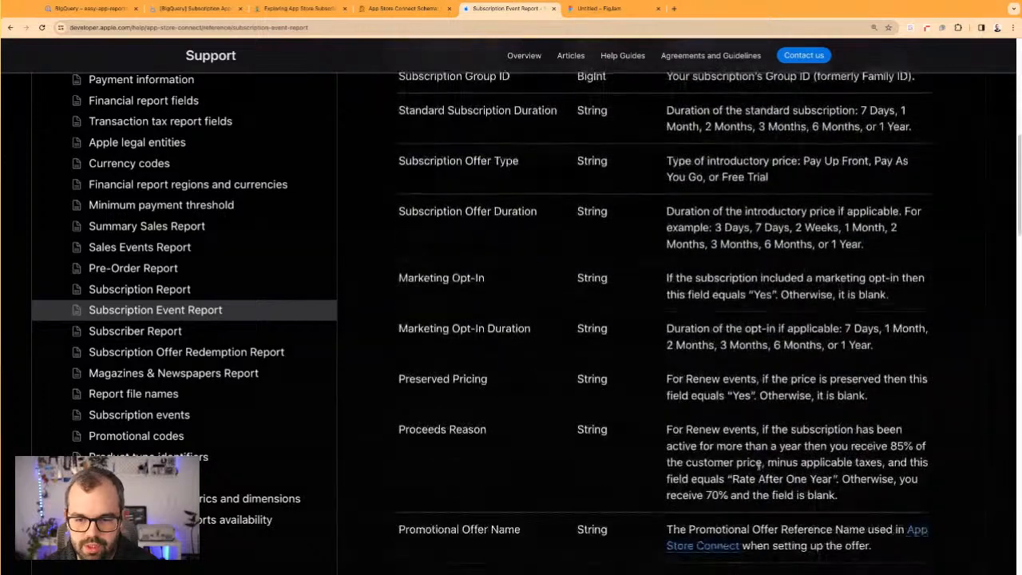
scroll(490, 224, up, 1)
drag(690, 171, 775, 189)
click(726, 184)
scroll(524, 179, up, 1)
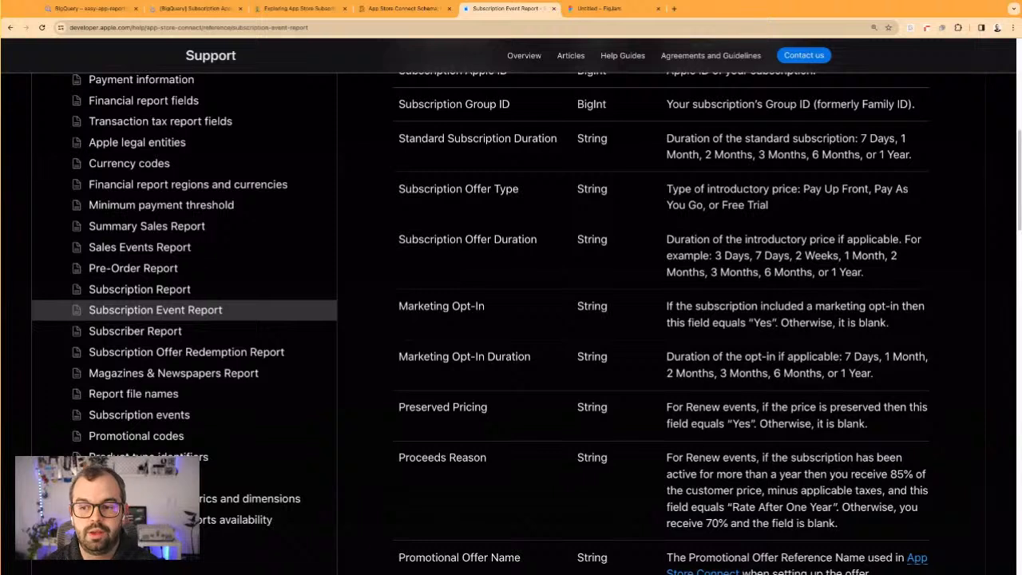
Reread the Subscription Offer Type field and its introductory price types: Pay Up Front, Pay As You Go and Free Trial
drag(399, 189, 527, 190)
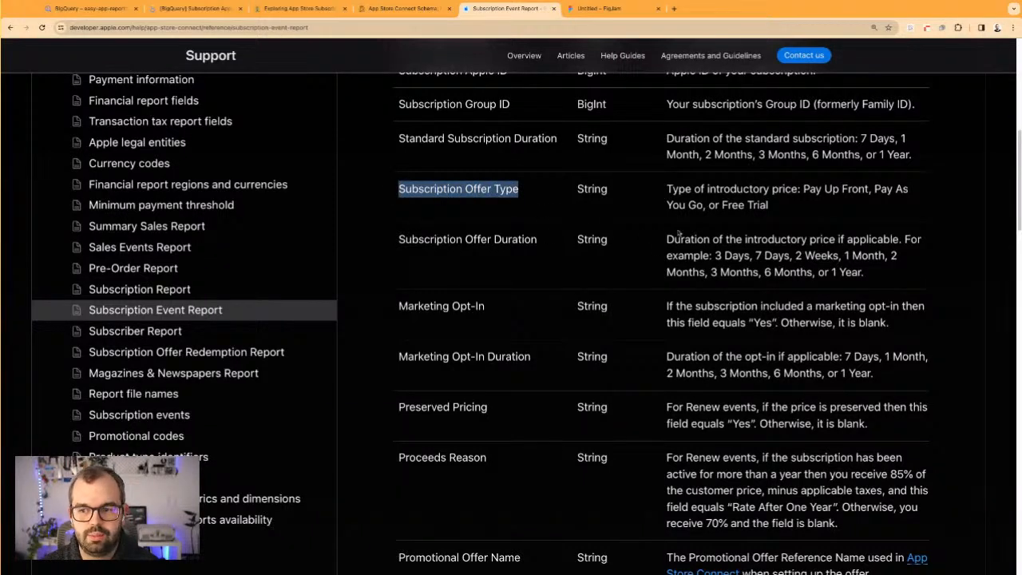
click(654, 236)
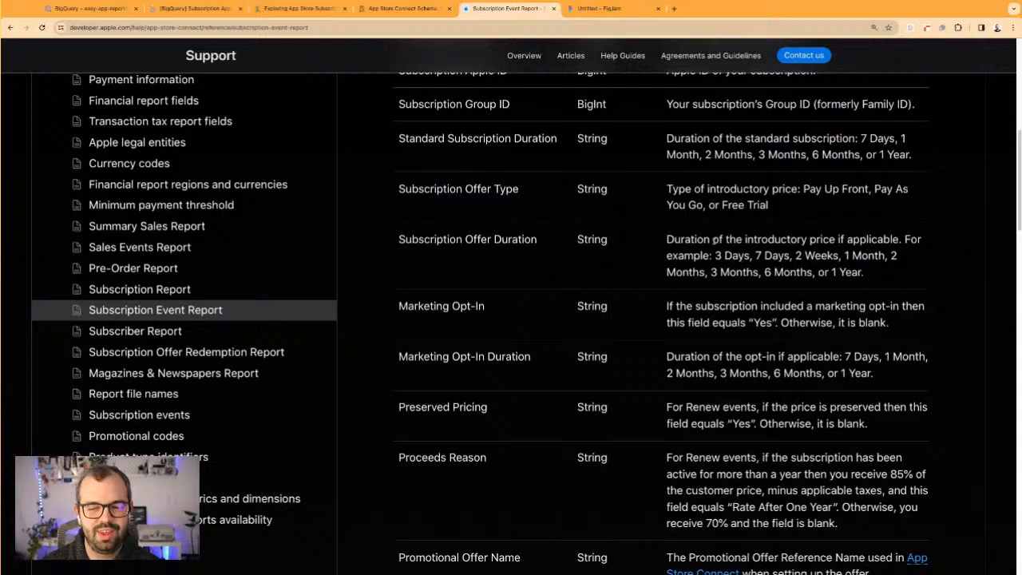
scroll(705, 233, up, 1)
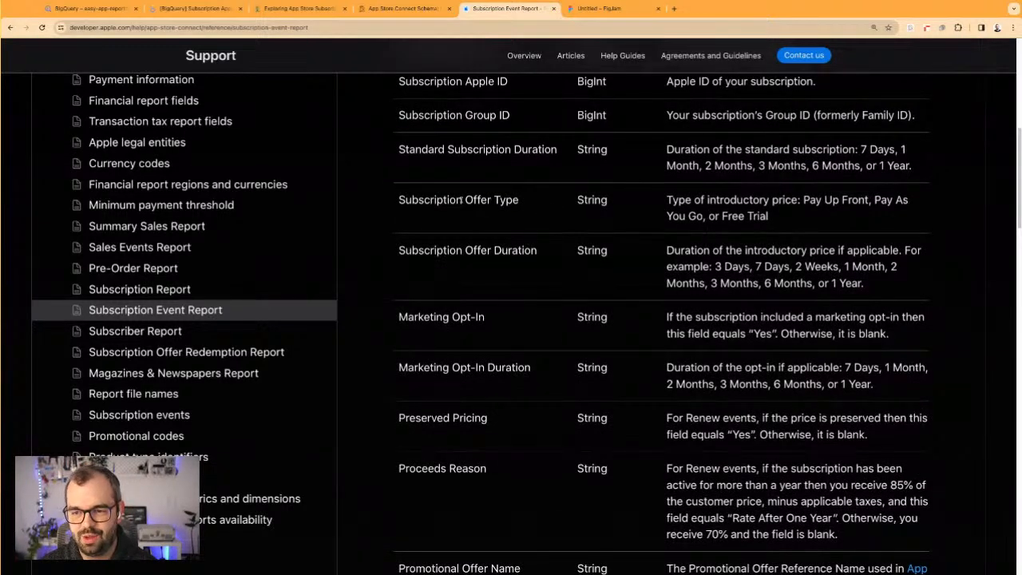
drag(458, 200, 520, 200)
click(669, 202)
drag(805, 201, 770, 217)
click(512, 197)
drag(441, 199, 519, 201)
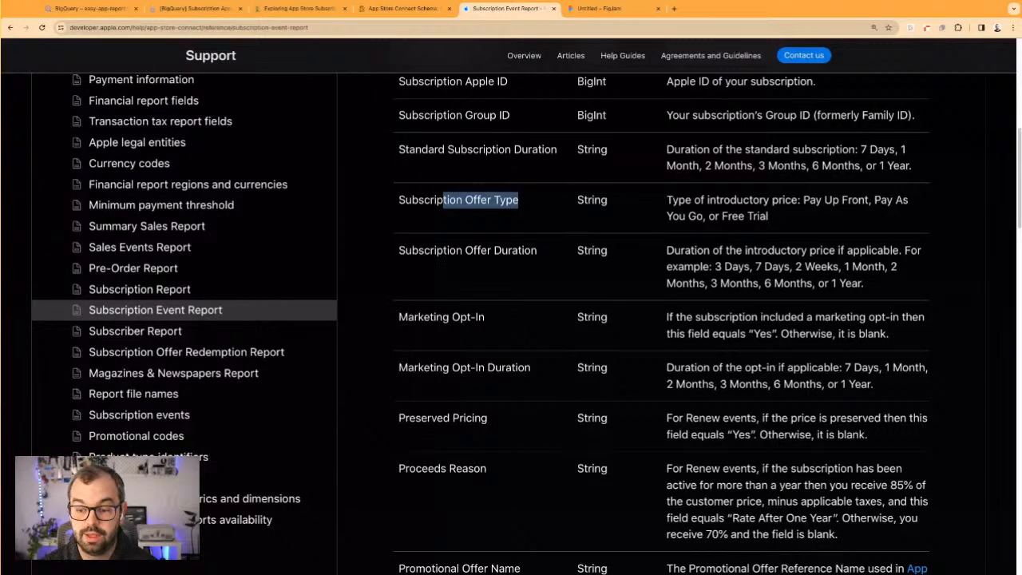
Read through the report fields from Marketing Opt-In to Consecutive Paid Periods, including the promotional offer fields
scroll(538, 292, down, 3)
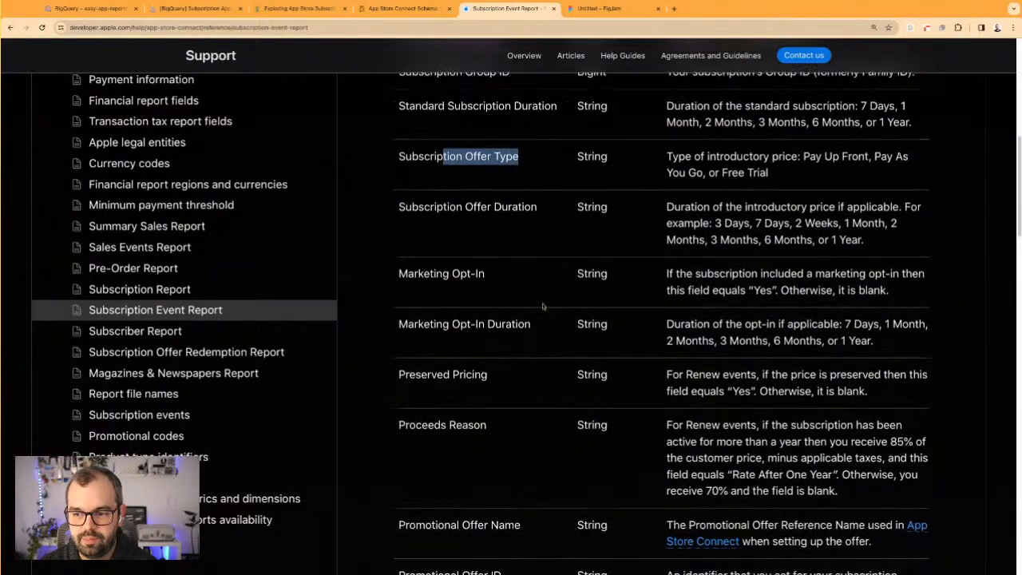
scroll(542, 308, down, 5)
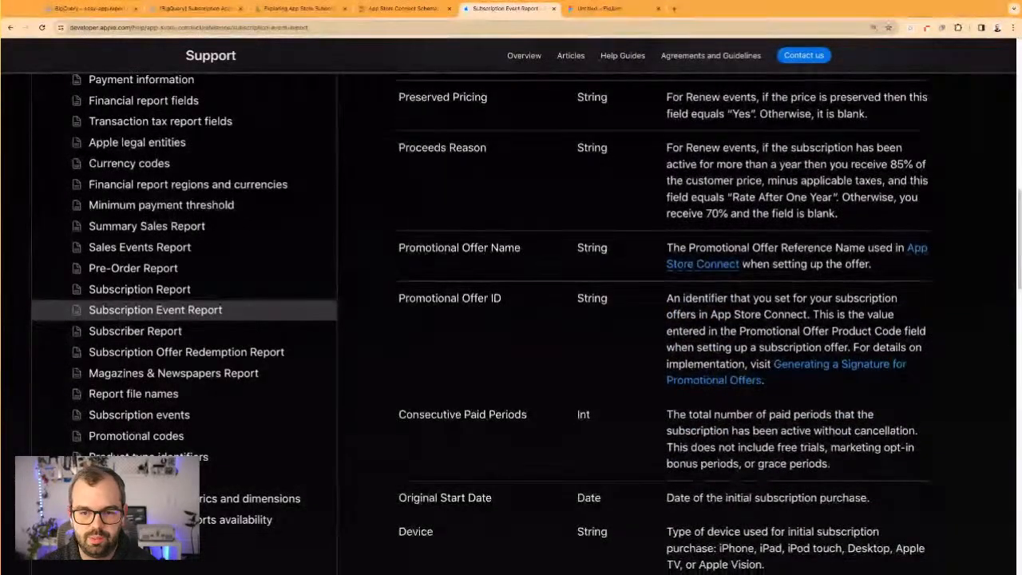
drag(416, 247, 491, 248)
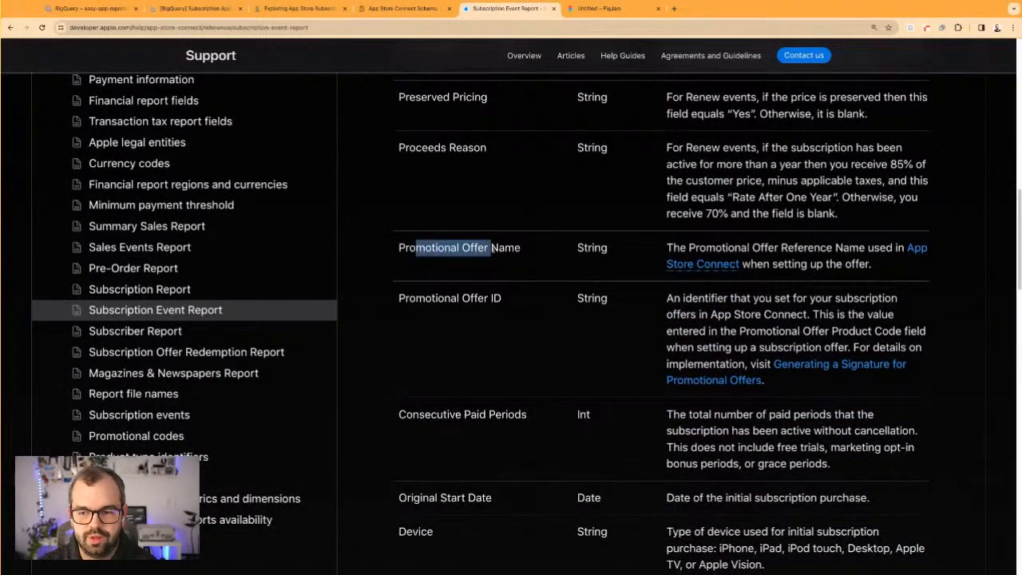
scroll(491, 248, down, 3)
drag(412, 289, 502, 289)
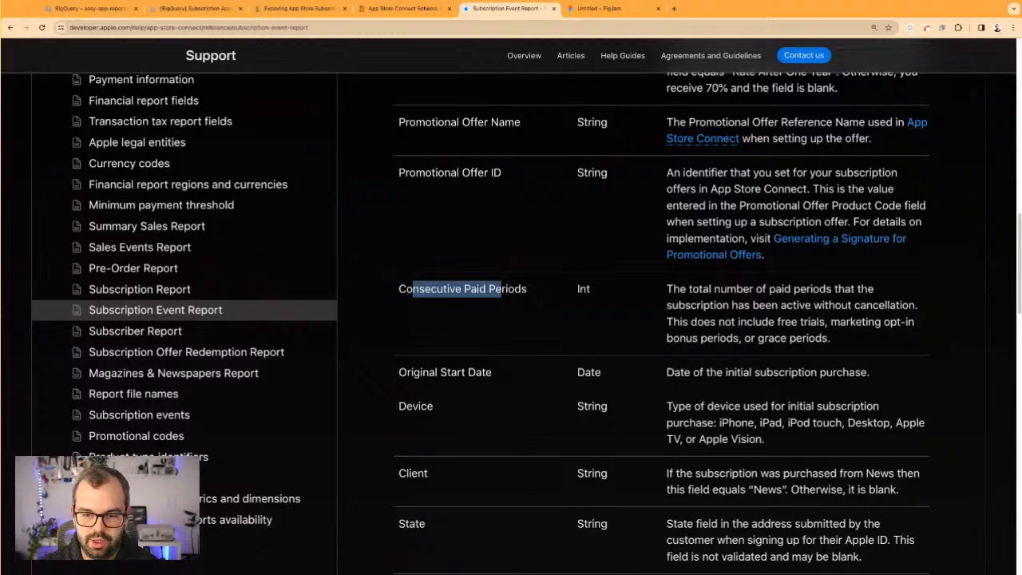
Review the Original Start Date, Device, Client and State fields of the Subscription Event Report
scroll(495, 303, down, 2)
drag(763, 330, 639, 320)
scroll(602, 377, down, 1)
drag(411, 372, 702, 372)
click(749, 373)
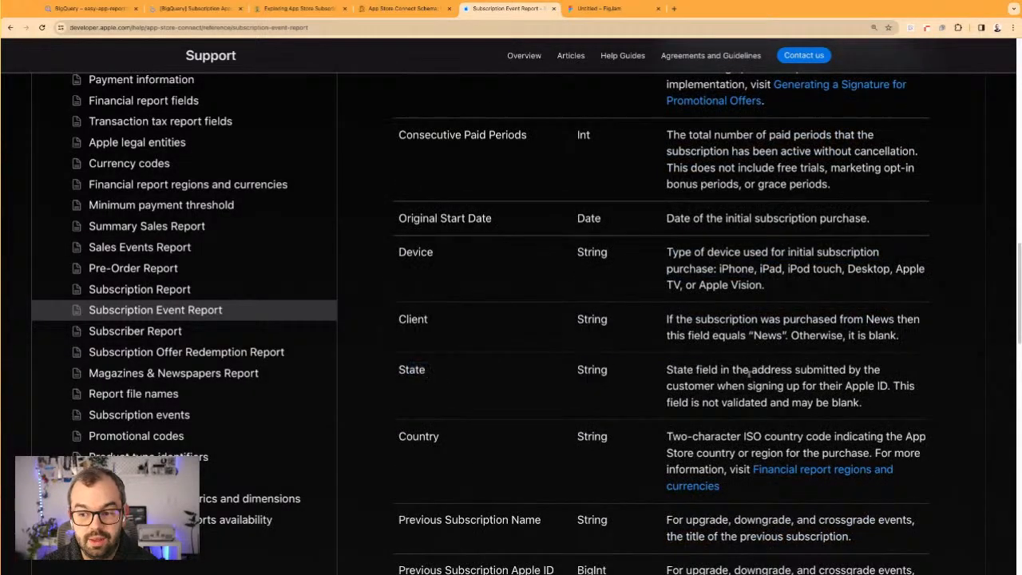
Examine the Country field and the Previous Subscription Name and Previous Subscription Apple ID fields
scroll(719, 367, down, 2)
scroll(625, 349, down, 2)
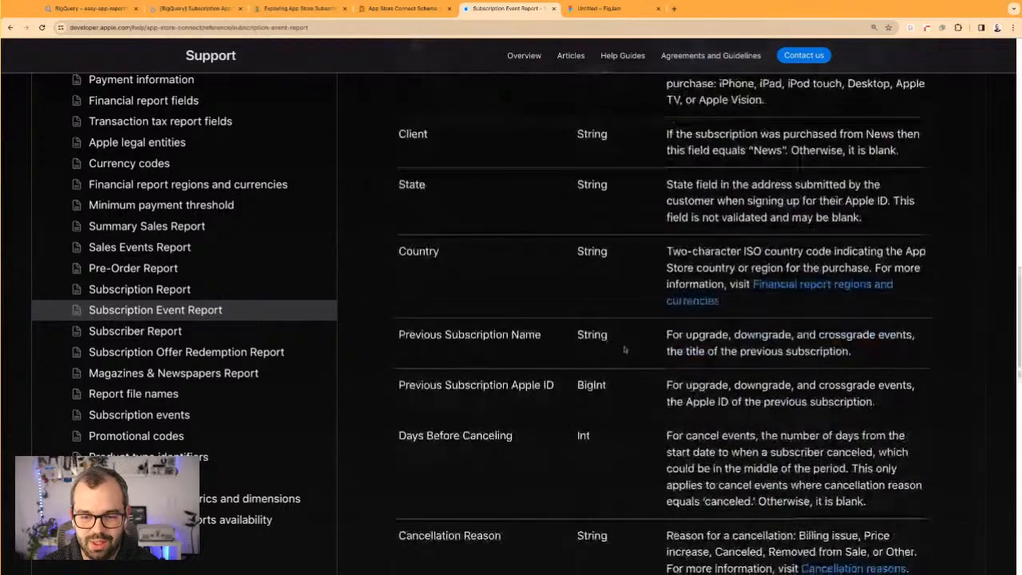
drag(445, 335, 725, 388)
click(627, 392)
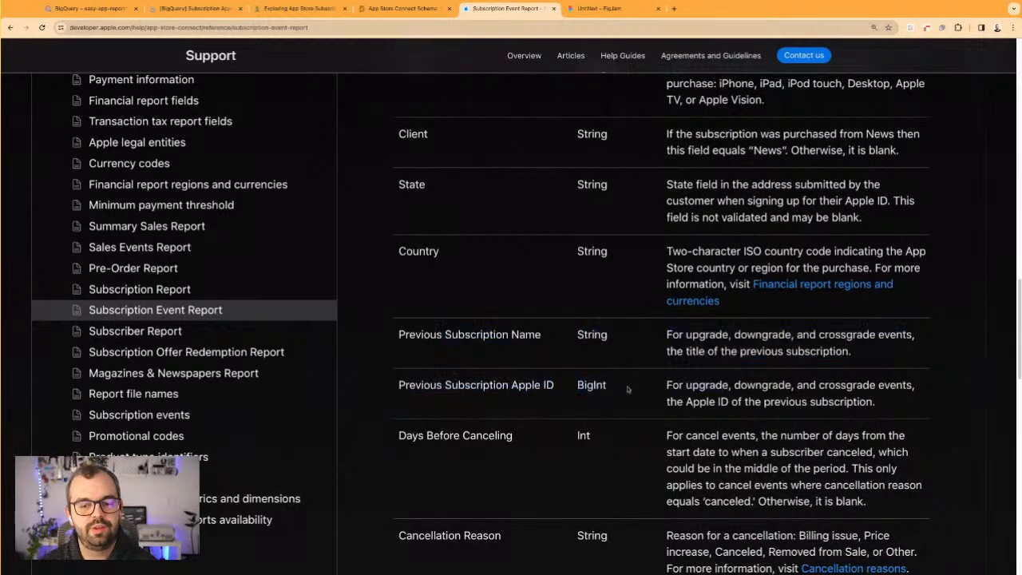
Look through the remaining event report fields, from Days Before Canceling to Paid Service Days Recovered
scroll(628, 390, down, 1)
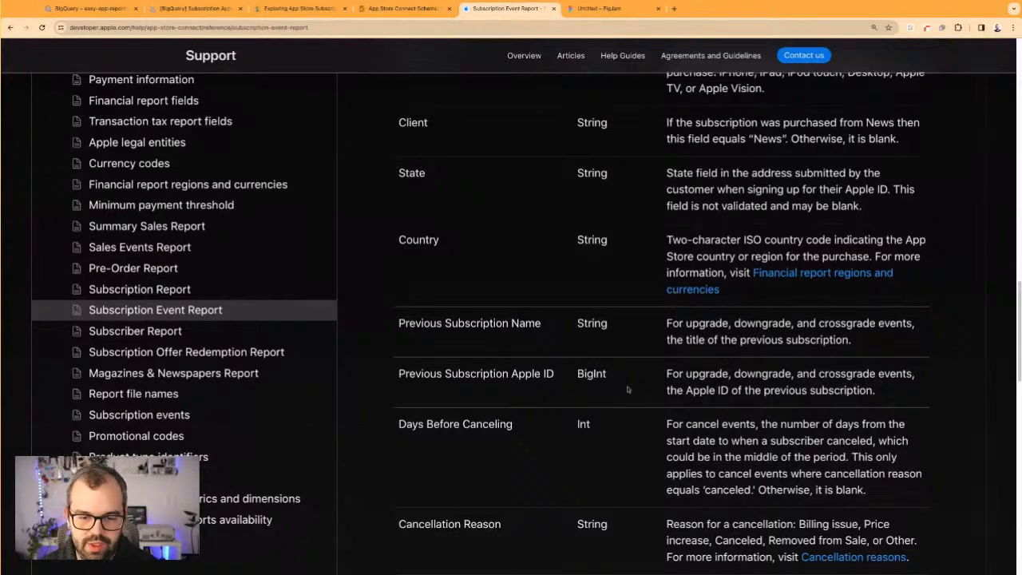
scroll(627, 390, down, 3)
scroll(559, 359, up, 1)
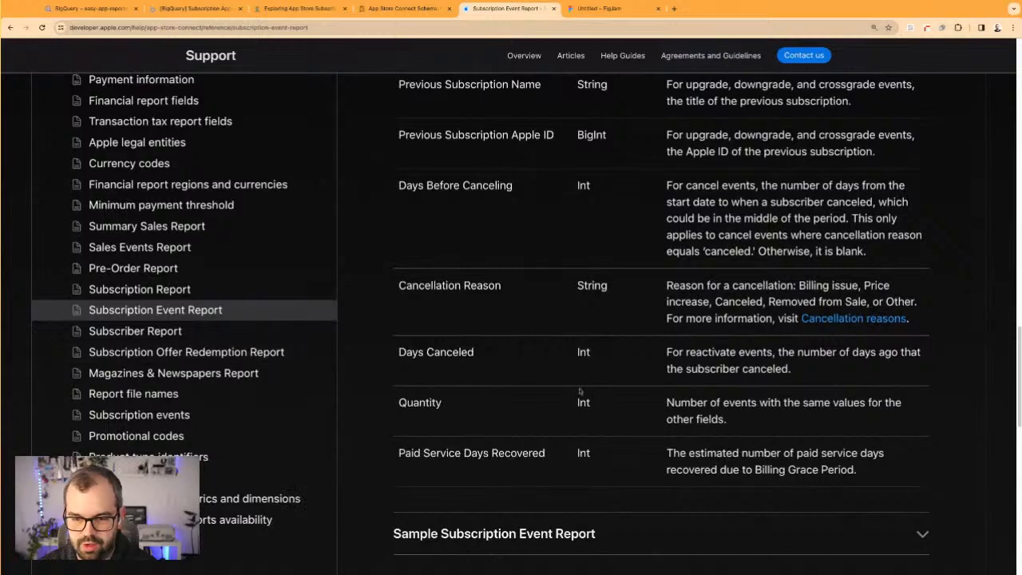
Open the Subscription Report reference and look over its introduction and the app and subscription identifier fields
scroll(580, 390, up, 15)
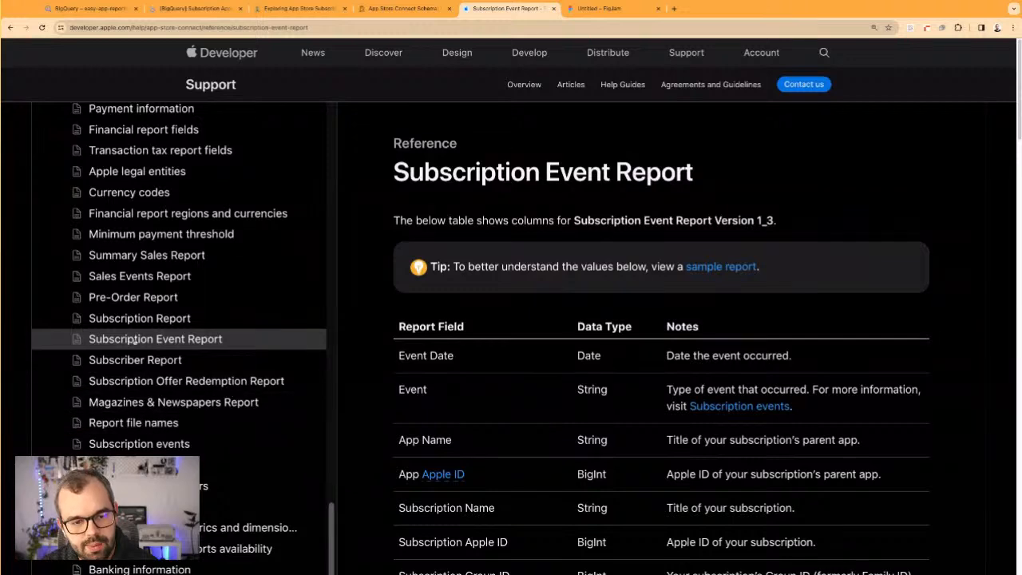
click(152, 319)
scroll(588, 327, down, 3)
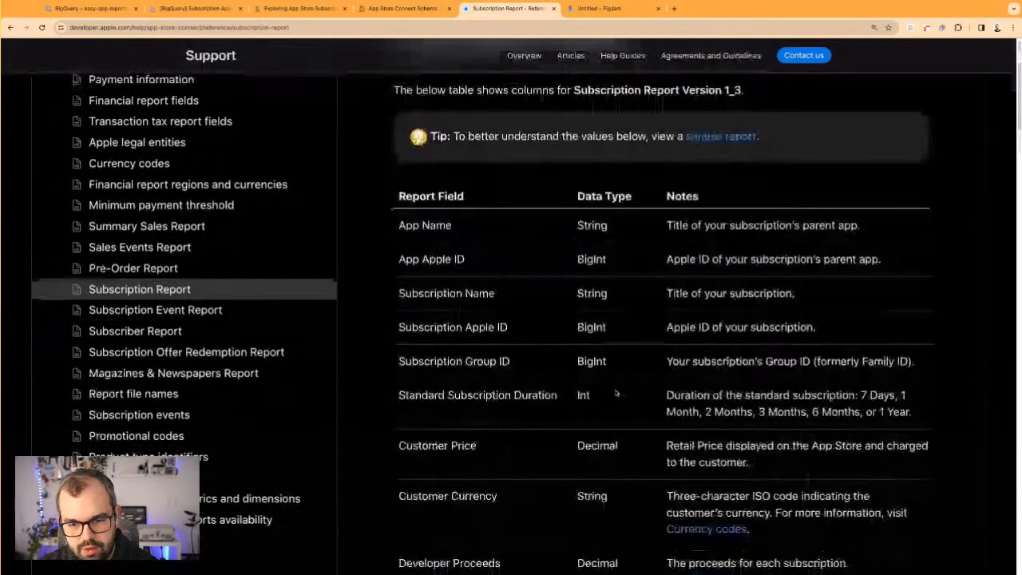
scroll(537, 281, up, 1)
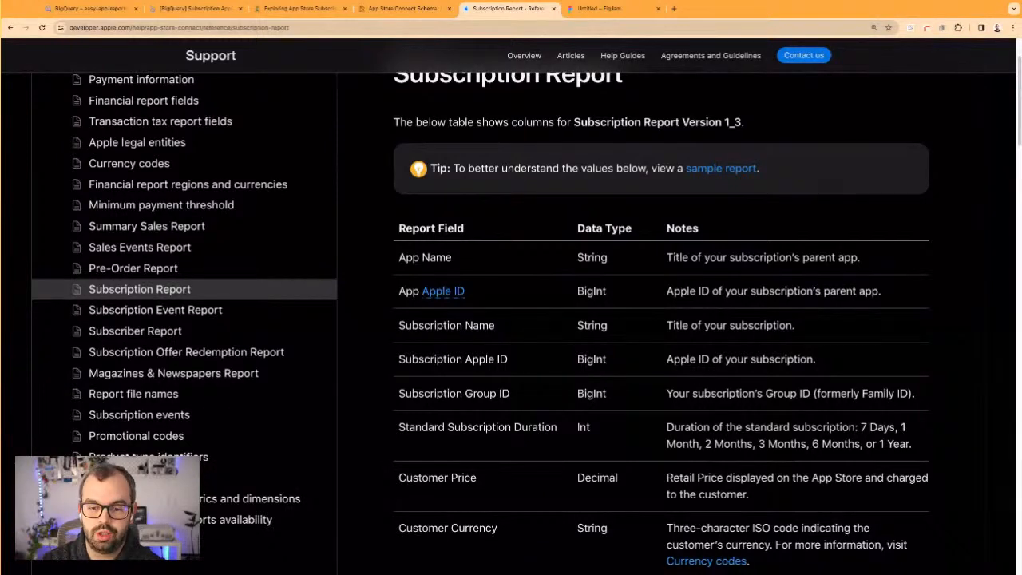
Examine the Customer Price and Customer Currency fields and their notes in the Subscription Report table
scroll(462, 353, down, 3)
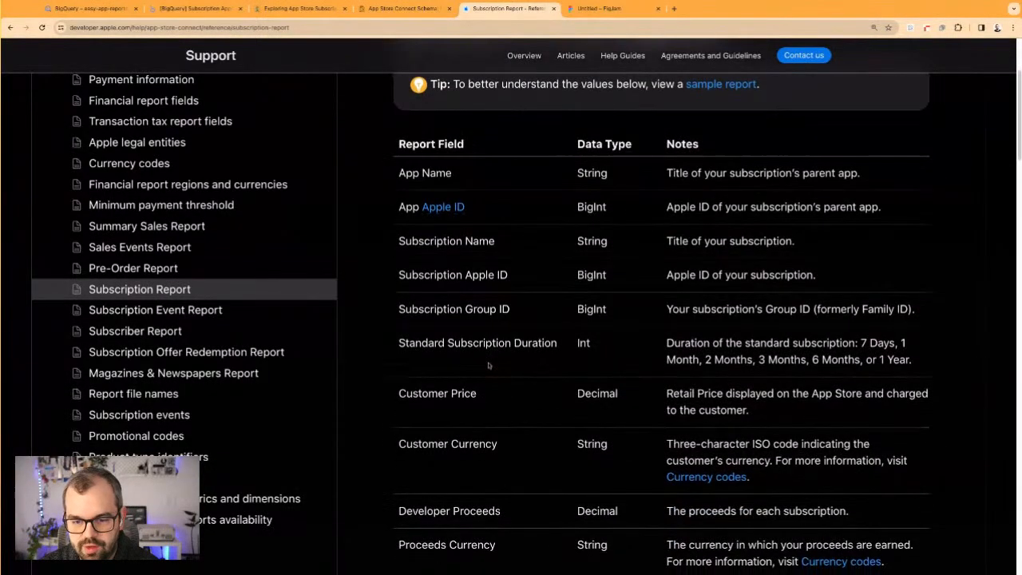
drag(440, 360, 515, 387)
click(529, 408)
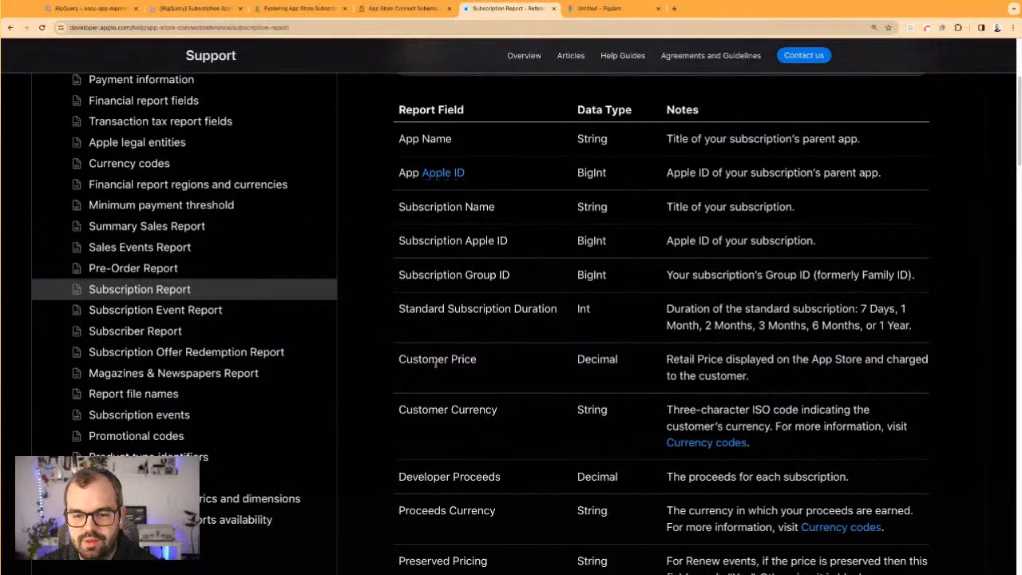
drag(723, 376, 698, 360)
scroll(672, 384, down, 1)
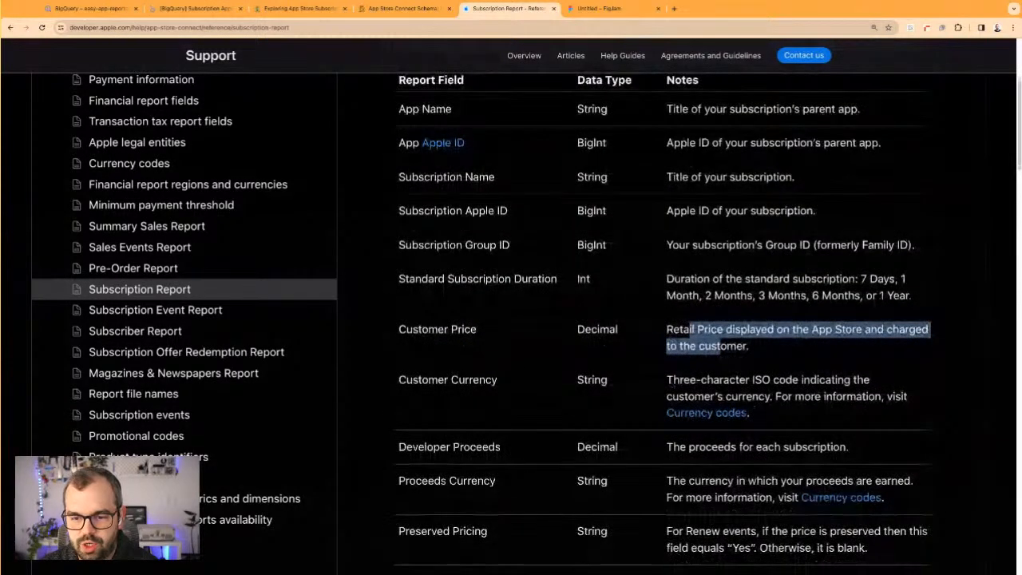
drag(673, 381, 718, 390)
click(686, 386)
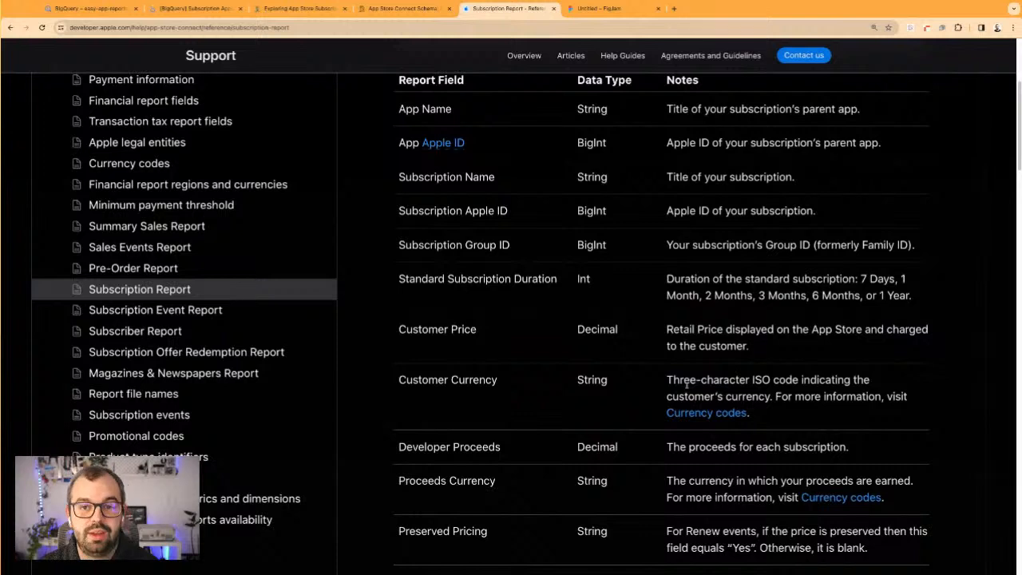
Look through the Subscription Report fields from Developer Proceeds to Client, including proceeds, offer and location fields
scroll(686, 386, down, 1)
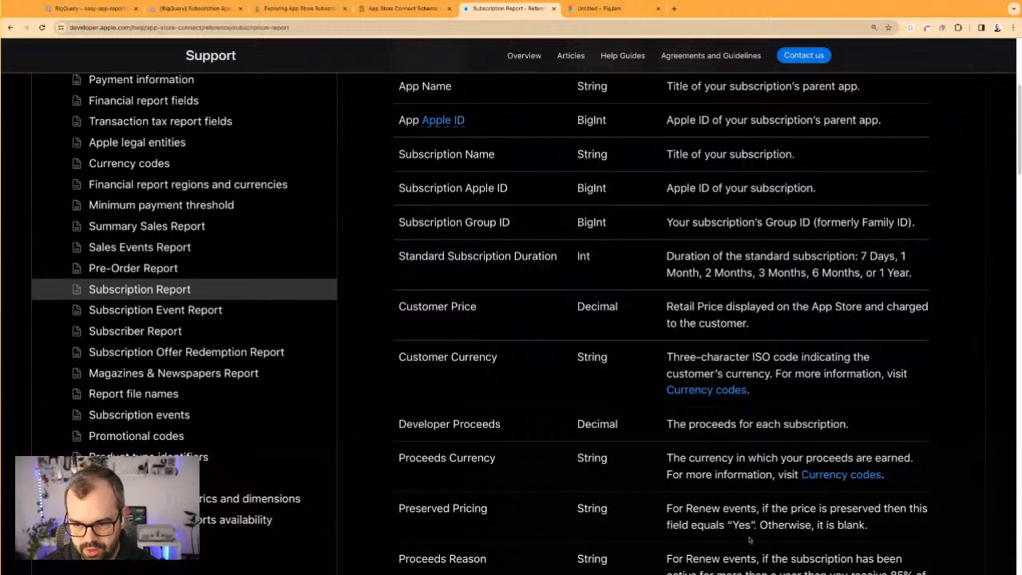
scroll(492, 362, down, 3)
scroll(491, 363, down, 4)
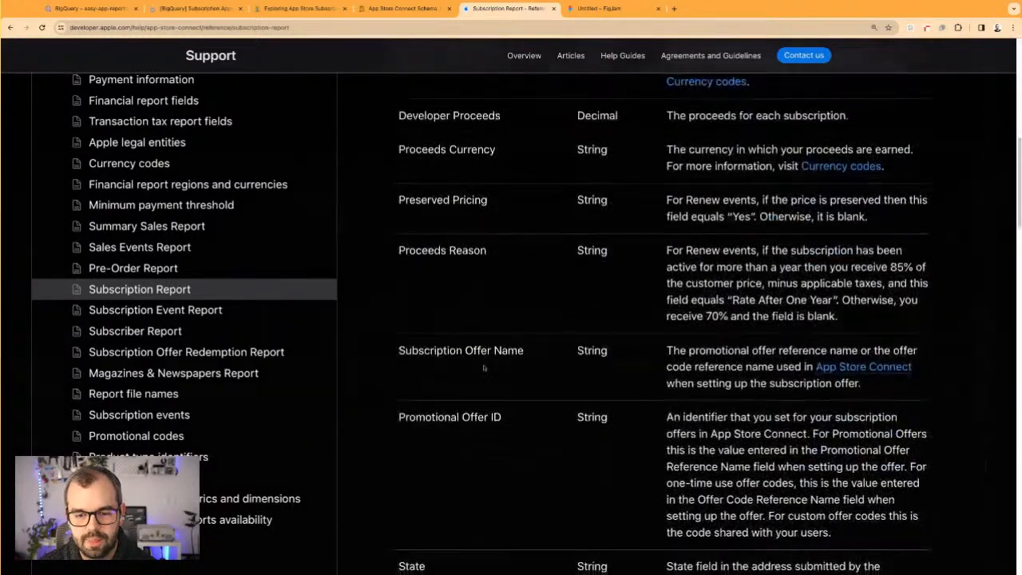
scroll(484, 369, down, 4)
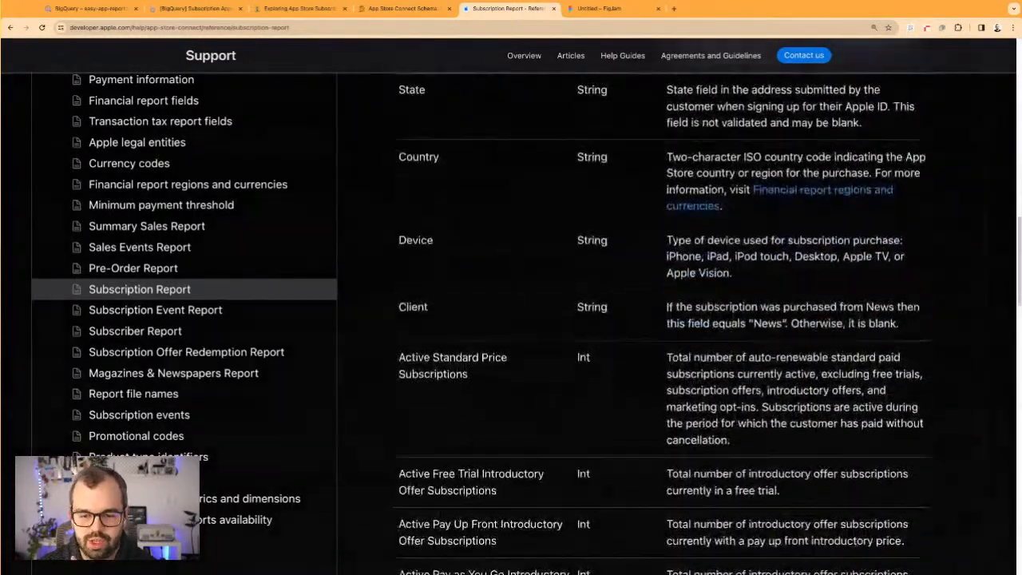
Examine the Active Standard Price Subscriptions field and the active introductory offer subscription fields
triple_click(465, 361)
triple_click(444, 376)
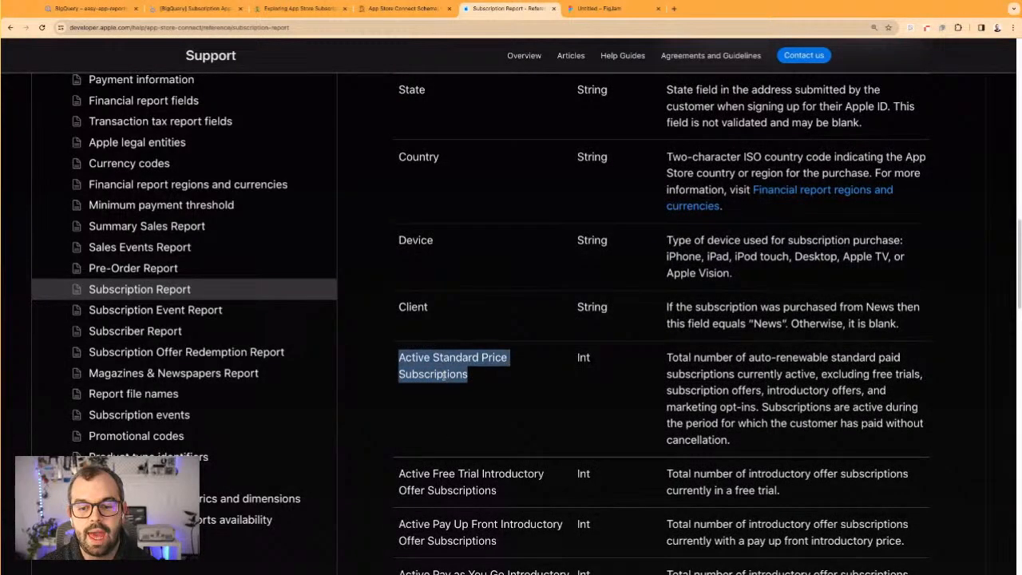
scroll(483, 385, down, 1)
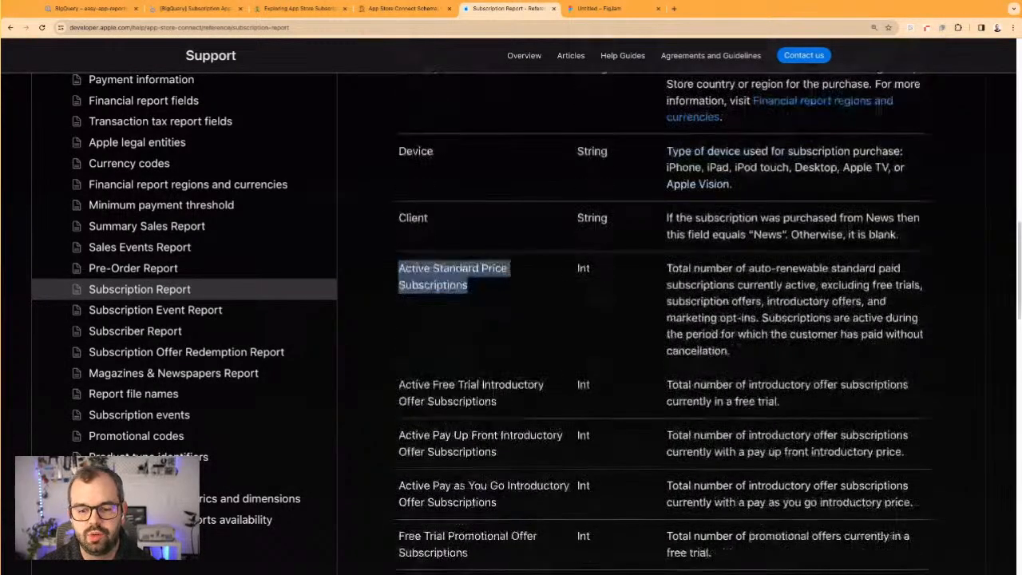
click(468, 384)
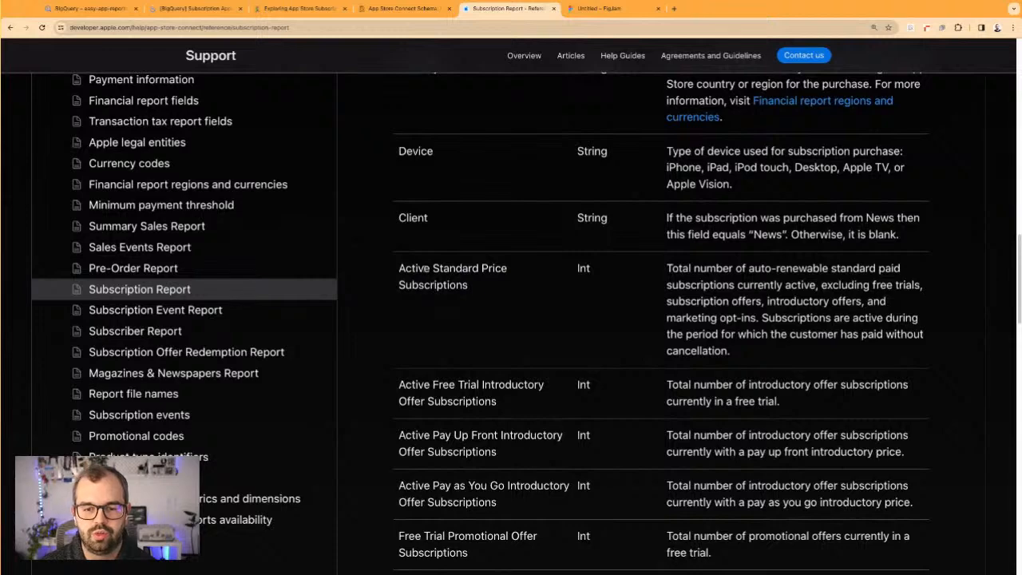
drag(425, 436, 509, 436)
click(453, 485)
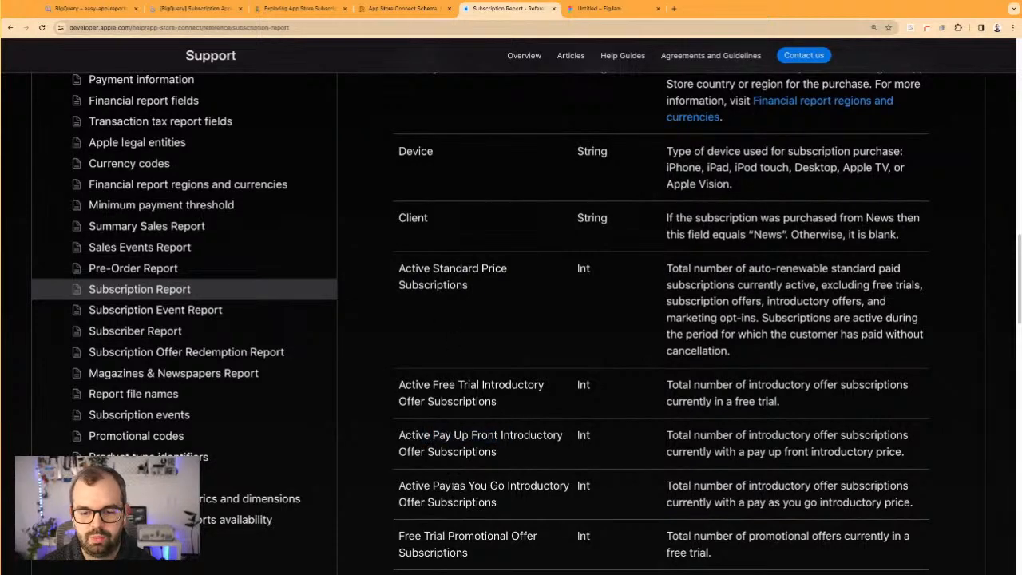
Review the introductory and promotional offer fields together, from Active Free Trial Introductory to Pay As You Go Promotional Offer Subscriptions
scroll(442, 538, down, 2)
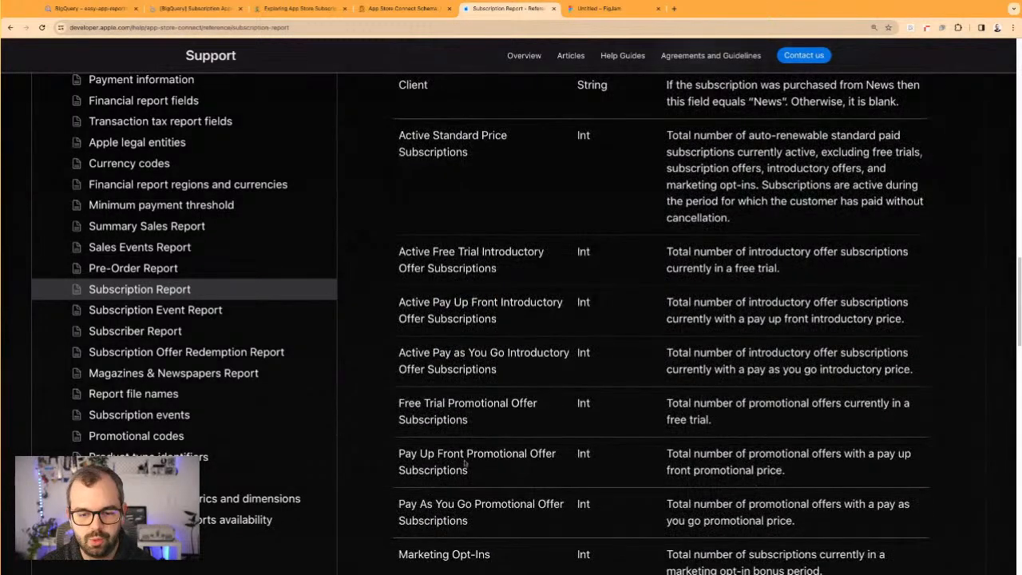
drag(521, 505, 417, 320)
click(432, 295)
drag(411, 252, 468, 520)
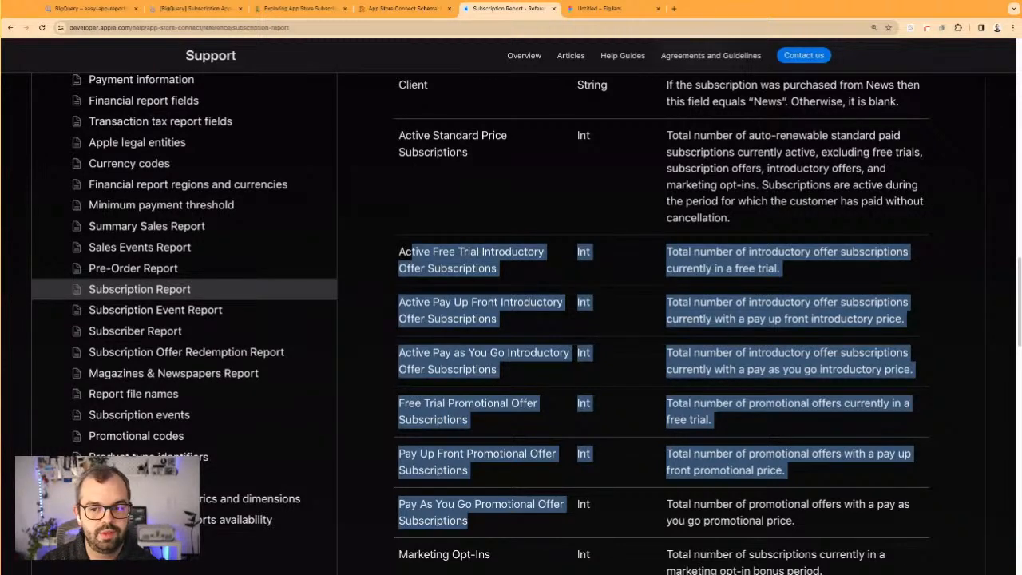
click(911, 450)
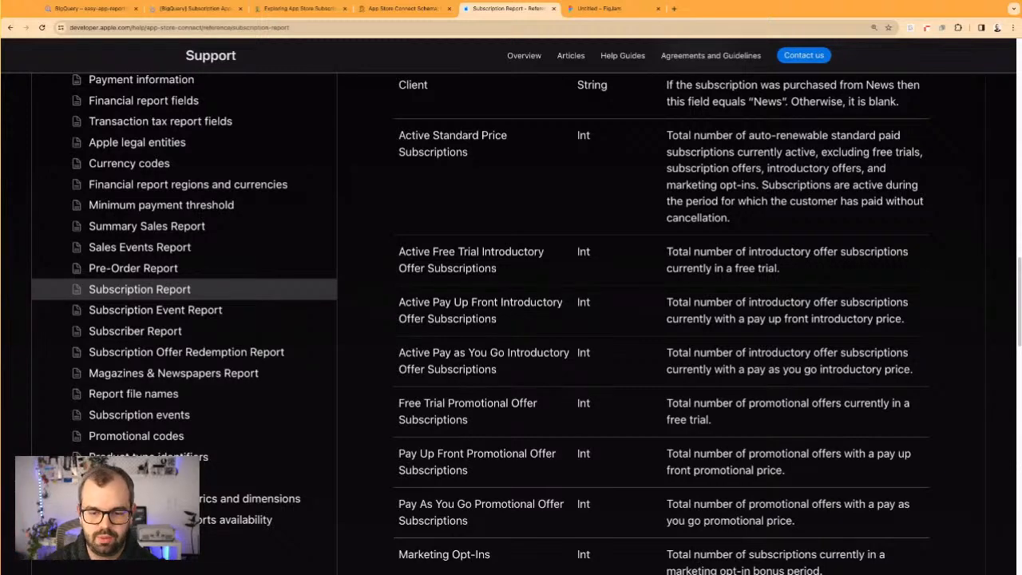
Read the Marketing Opt-Ins, Billing Retry, Grace Period, offer code and Subscribers fields of the Subscription Report
scroll(663, 320, down, 3)
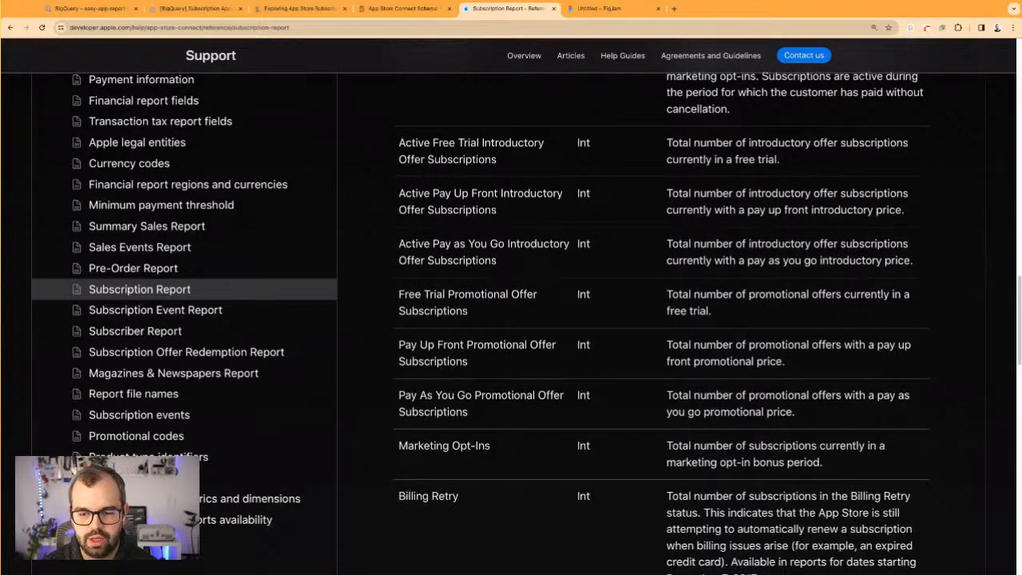
scroll(521, 481, down, 6)
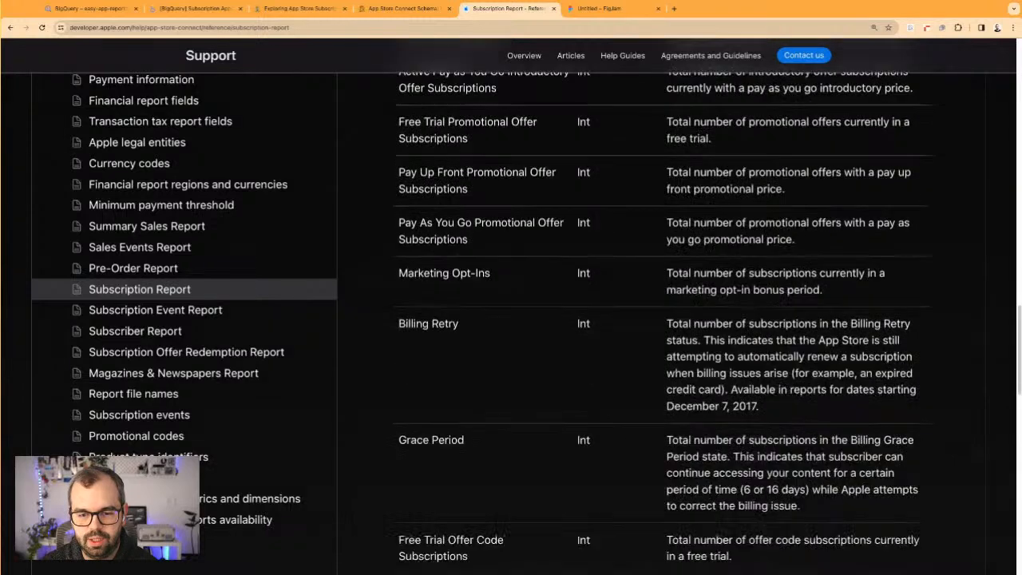
scroll(497, 410, down, 3)
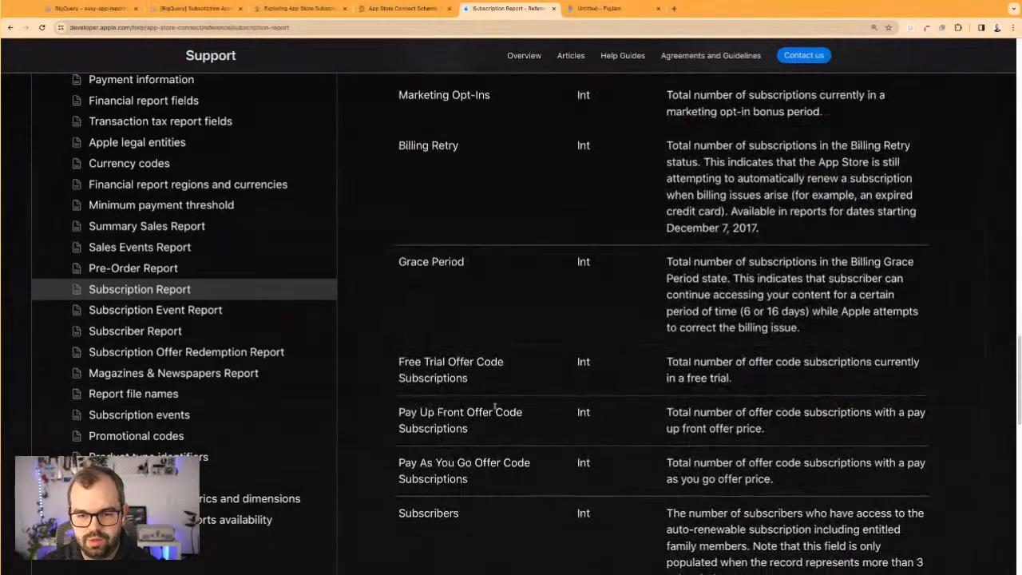
drag(425, 344, 473, 458)
click(477, 457)
scroll(477, 457, down, 3)
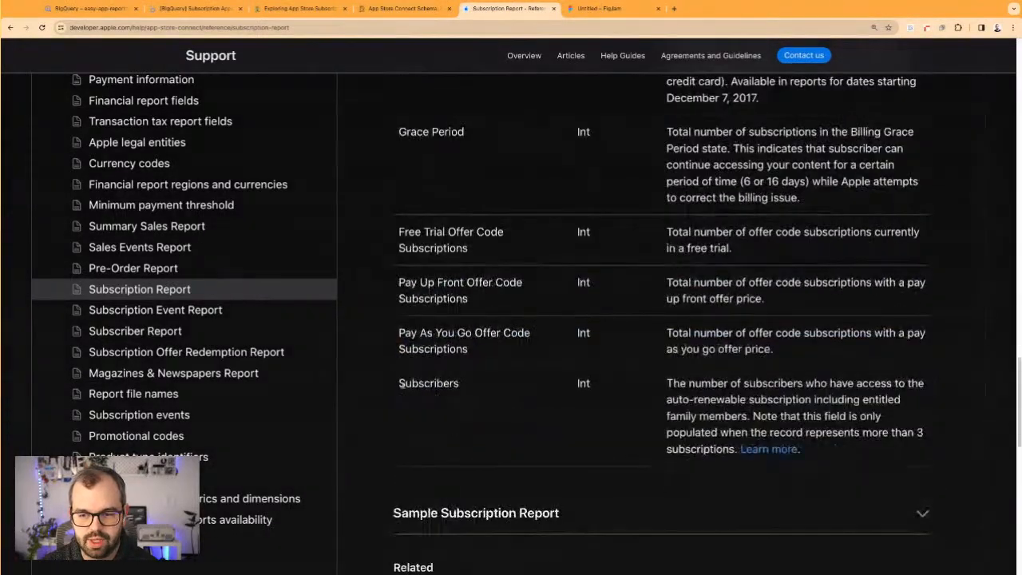
mouse_move(430, 379)
mouse_down()
mouse_move(792, 400)
mouse_move(430, 378)
mouse_up()
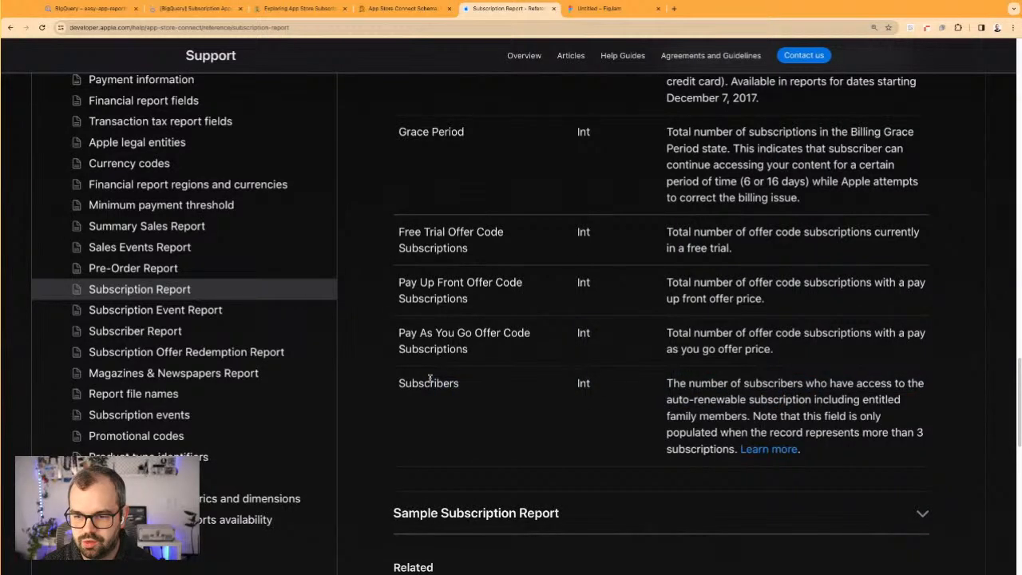
Read the notes of the Subscribers field, focusing on who is counted and when the field is populated
drag(753, 391, 766, 416)
drag(837, 398, 755, 416)
click(819, 417)
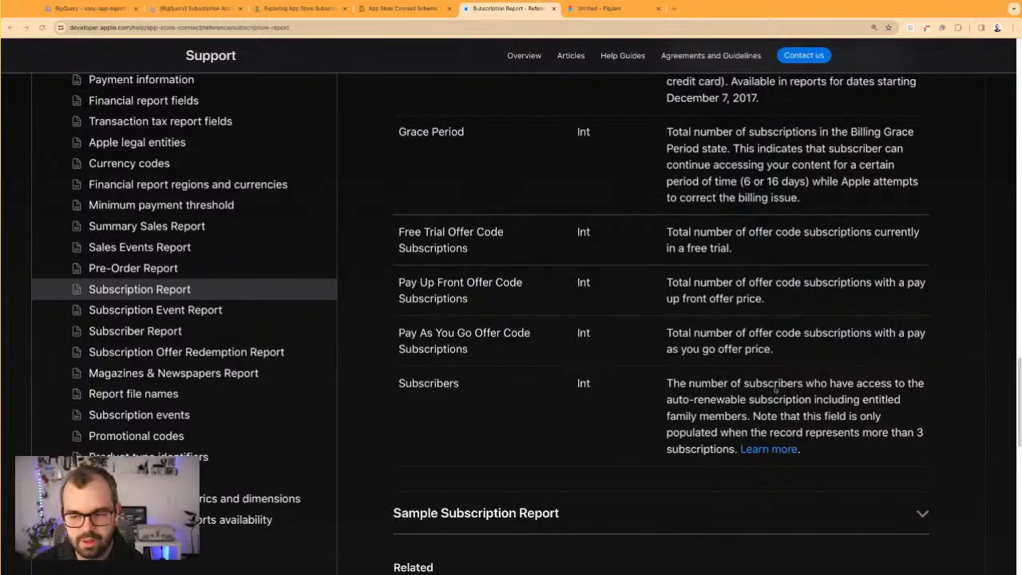
Open the Subscriber Report page of the App Store Connect reference
scroll(452, 302, up, 15)
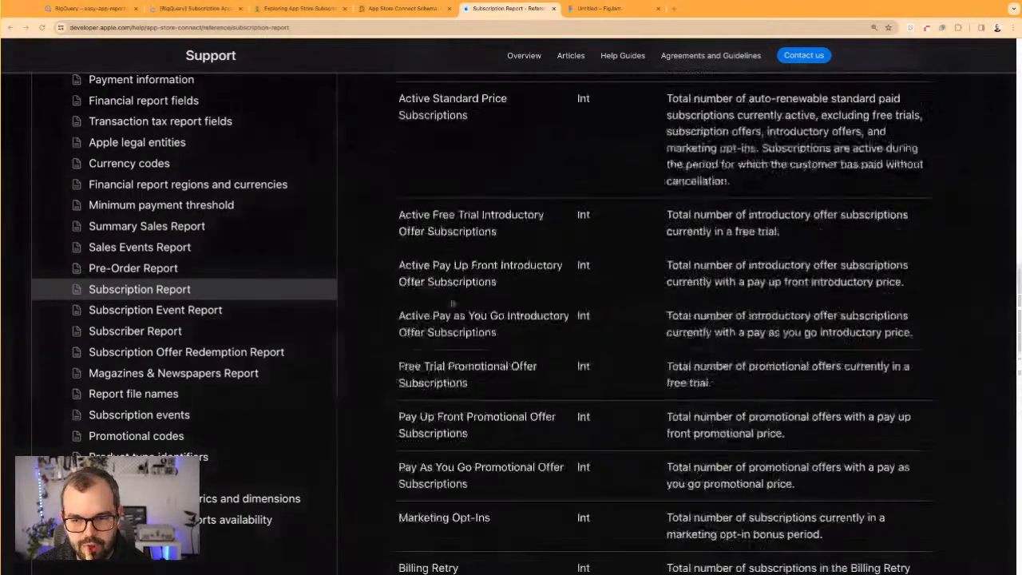
scroll(452, 303, up, 4)
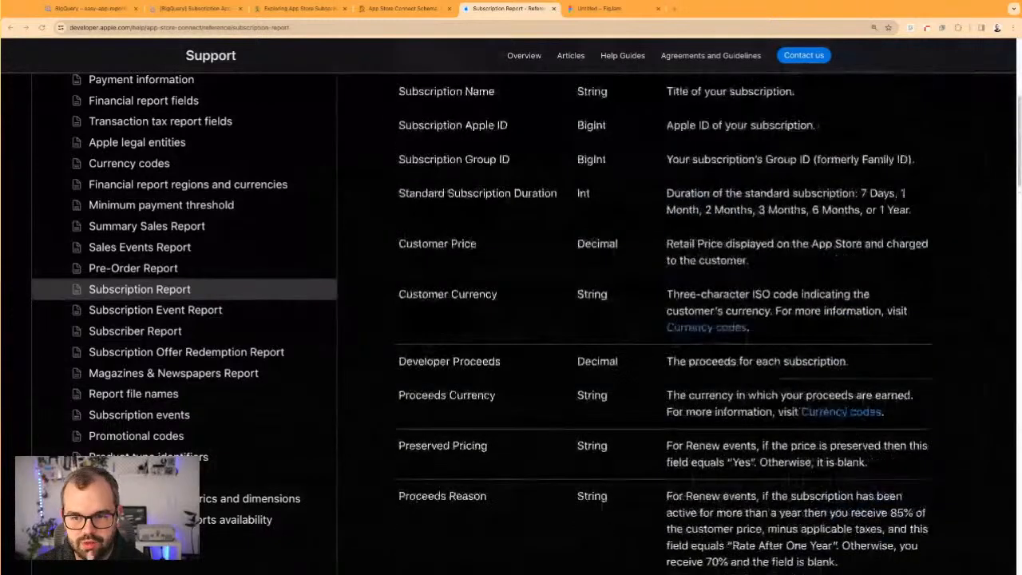
click(152, 335)
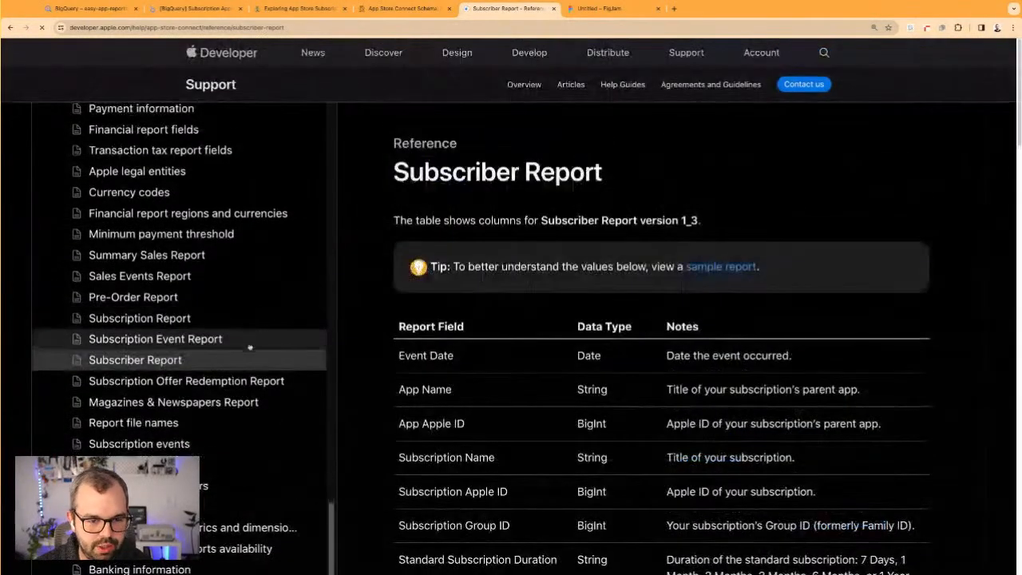
click(250, 347)
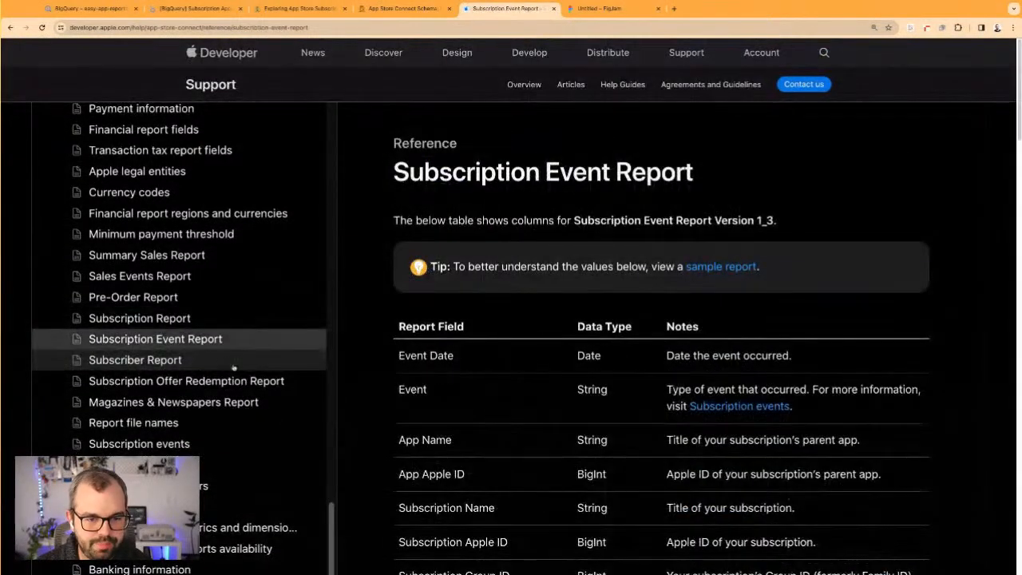
click(196, 363)
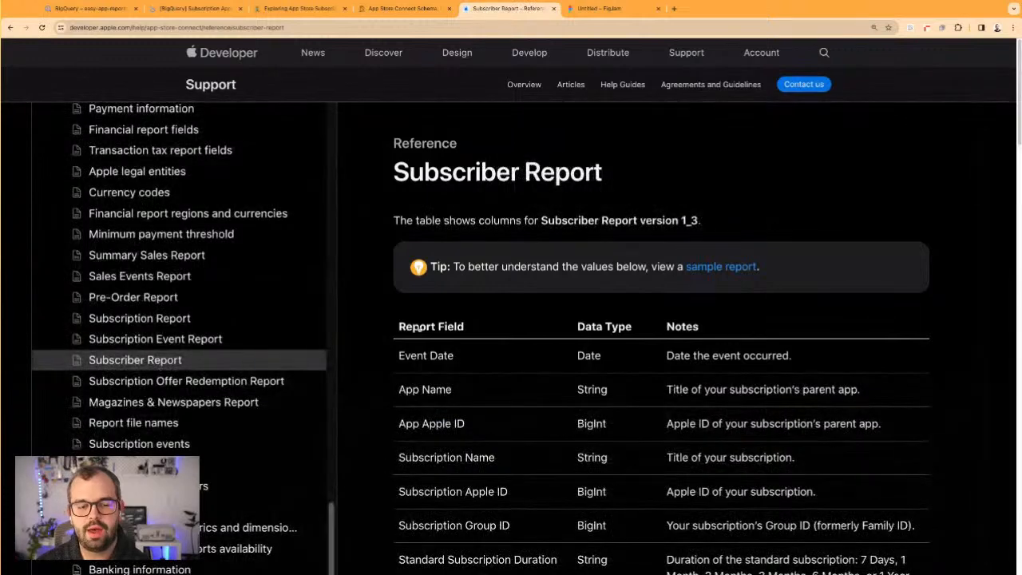
Look through the Subscriber Report fields from Event Date to Country, including Developer Proceeds and Proceeds Reason
scroll(617, 340, down, 1)
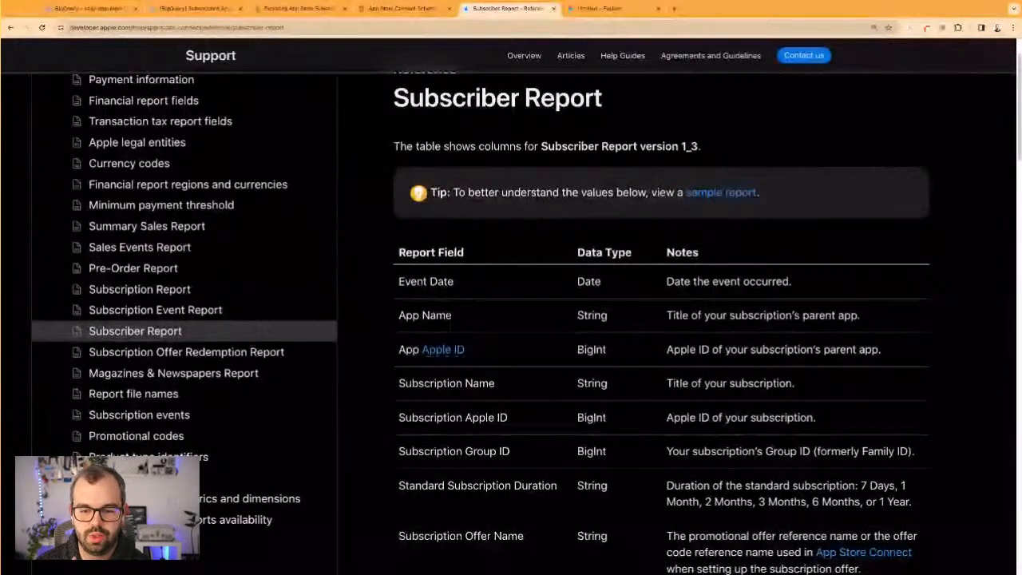
scroll(662, 320, down, 2)
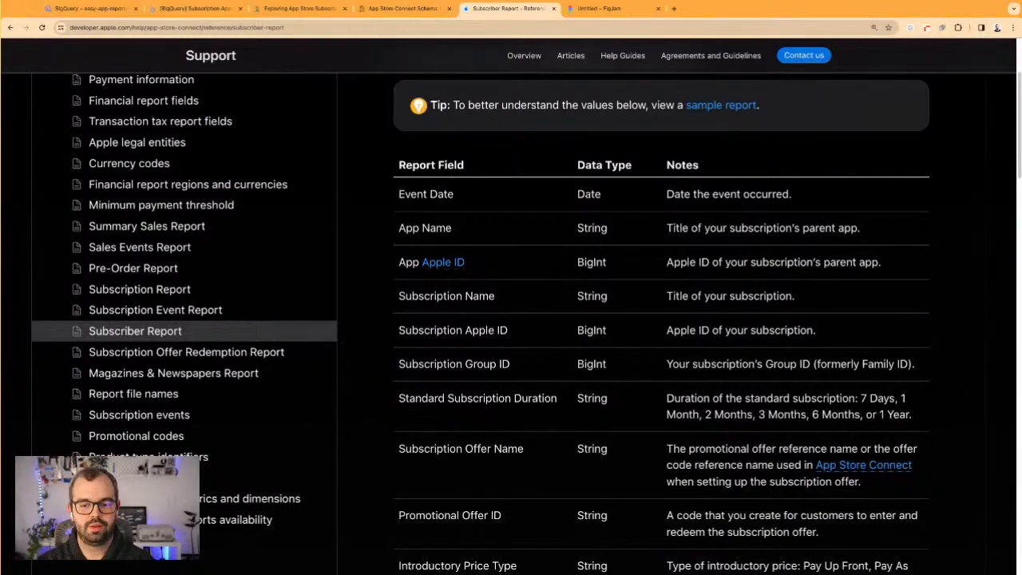
scroll(497, 387, down, 10)
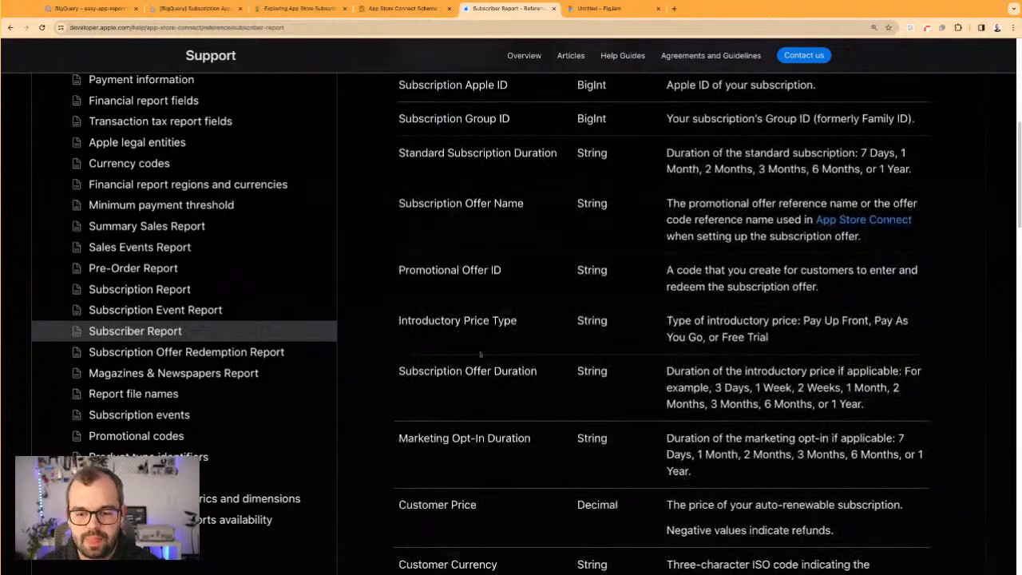
scroll(498, 387, down, 2)
drag(433, 371, 706, 375)
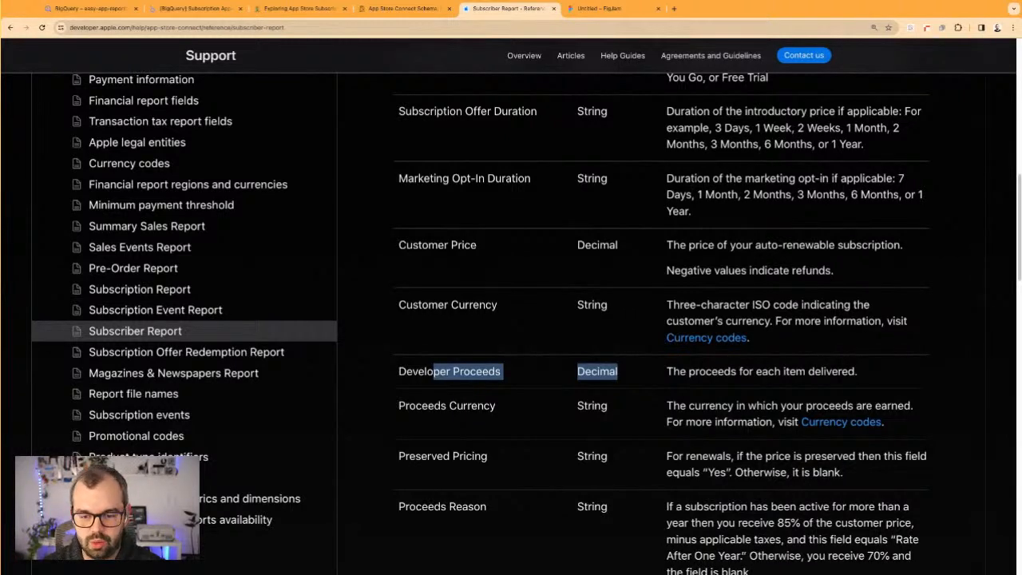
scroll(425, 353, down, 5)
drag(416, 349, 486, 349)
scroll(461, 392, down, 8)
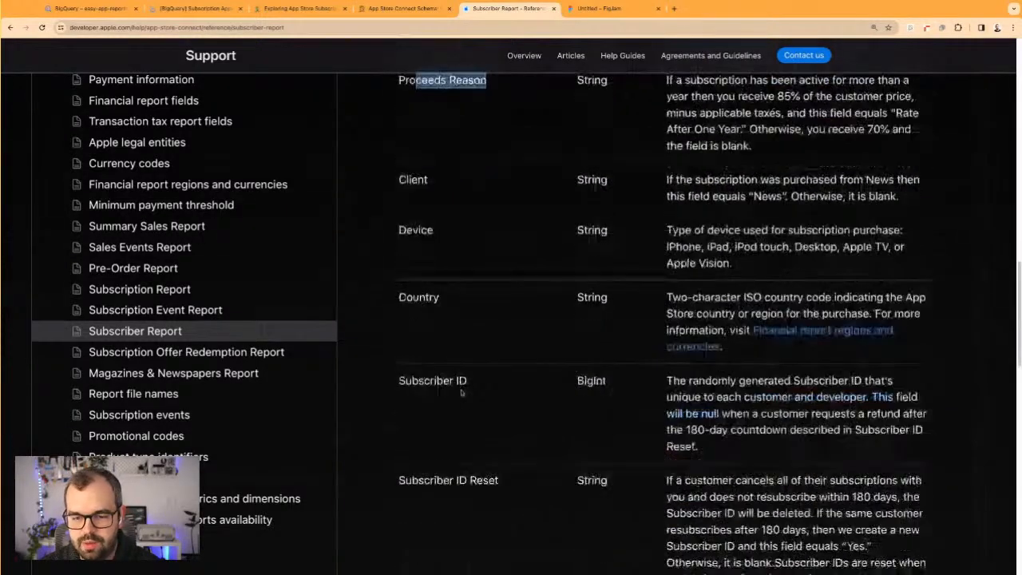
scroll(775, 382, down, 2)
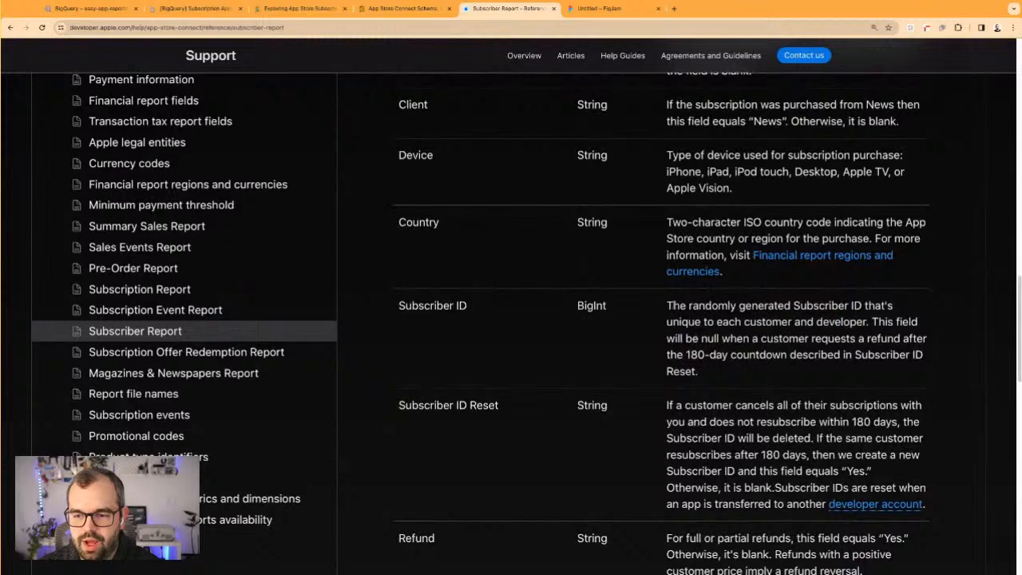
Read the Subscriber ID field's notes on how the ID is generated and when it is null
drag(687, 305, 862, 306)
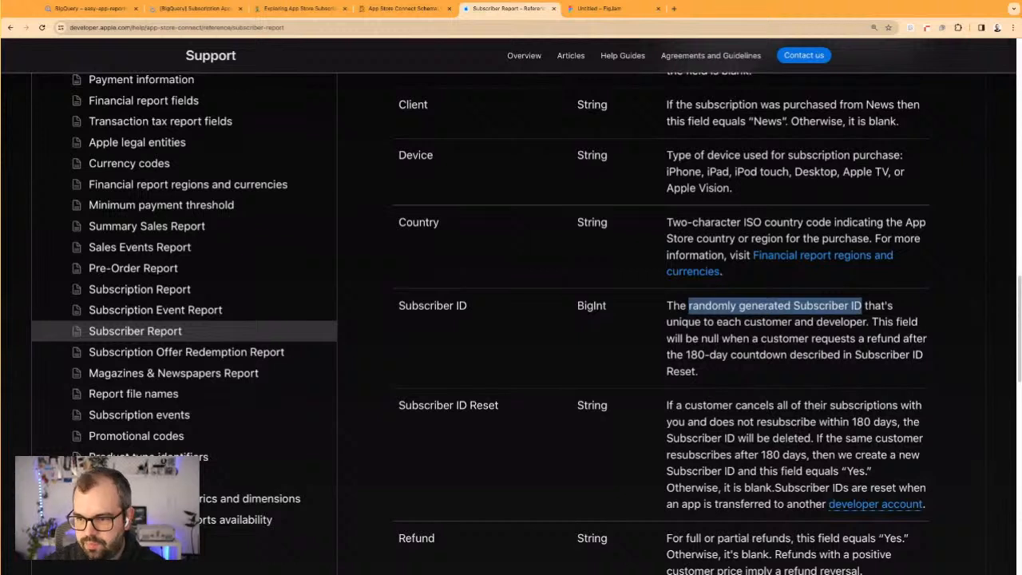
drag(701, 338, 810, 365)
click(811, 367)
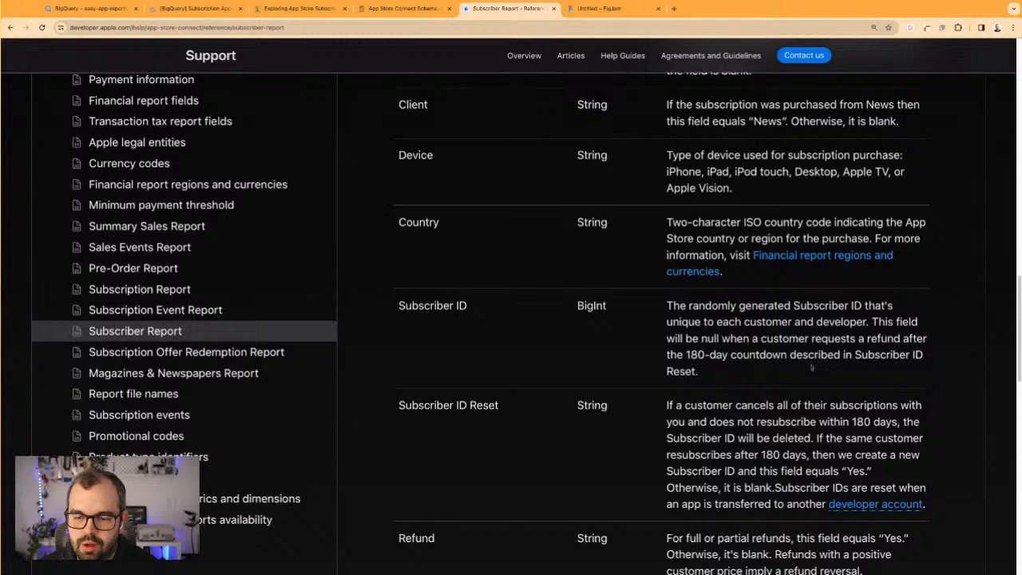
drag(703, 321, 818, 354)
click(818, 355)
drag(743, 322, 702, 372)
click(744, 359)
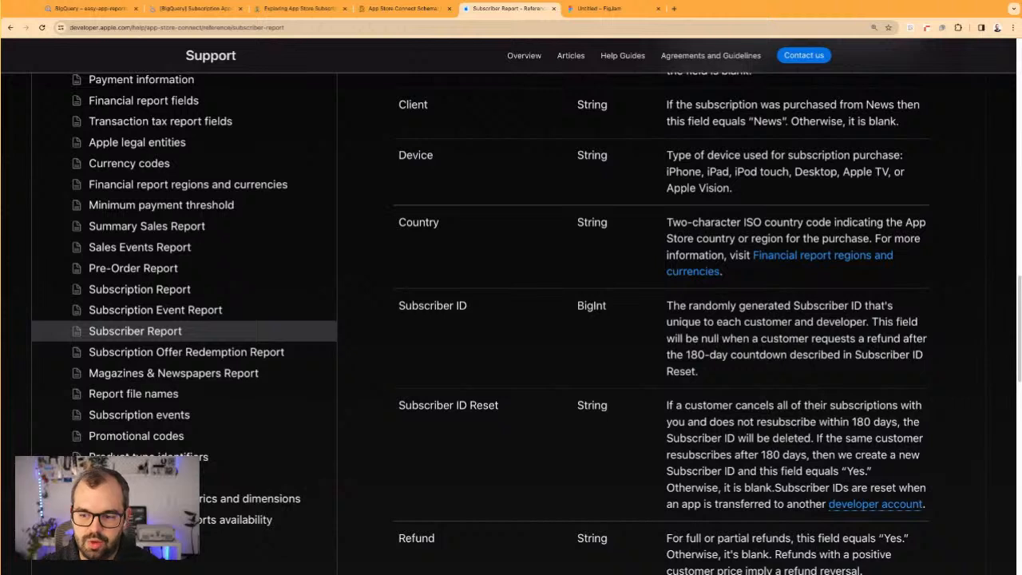
Examine the Subscriber ID Reset field's rules for customers who cancel and resubscribe
drag(444, 407, 489, 406)
click(547, 408)
drag(732, 404, 800, 488)
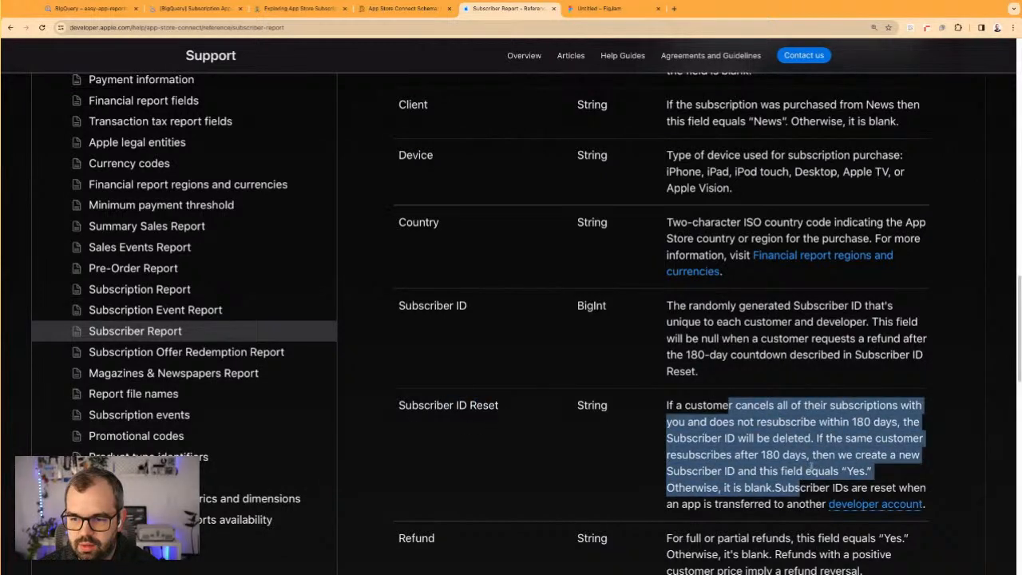
click(811, 466)
drag(753, 421, 795, 488)
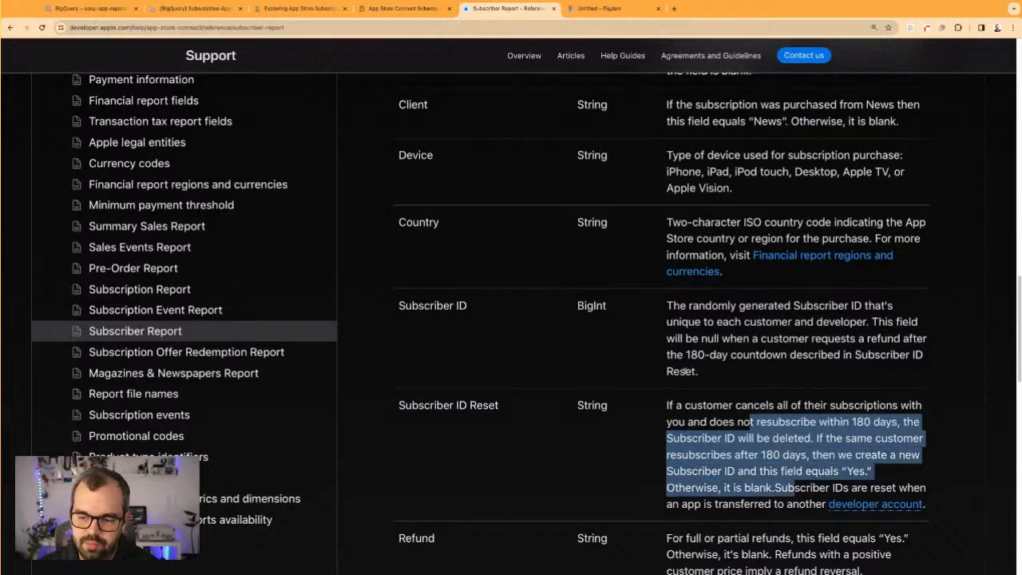
Review the closing fields of the Subscriber Report: Refund, Purchase Date and Units, especially the notes on Units
scroll(782, 428, down, 1)
click(779, 432)
scroll(778, 430, down, 3)
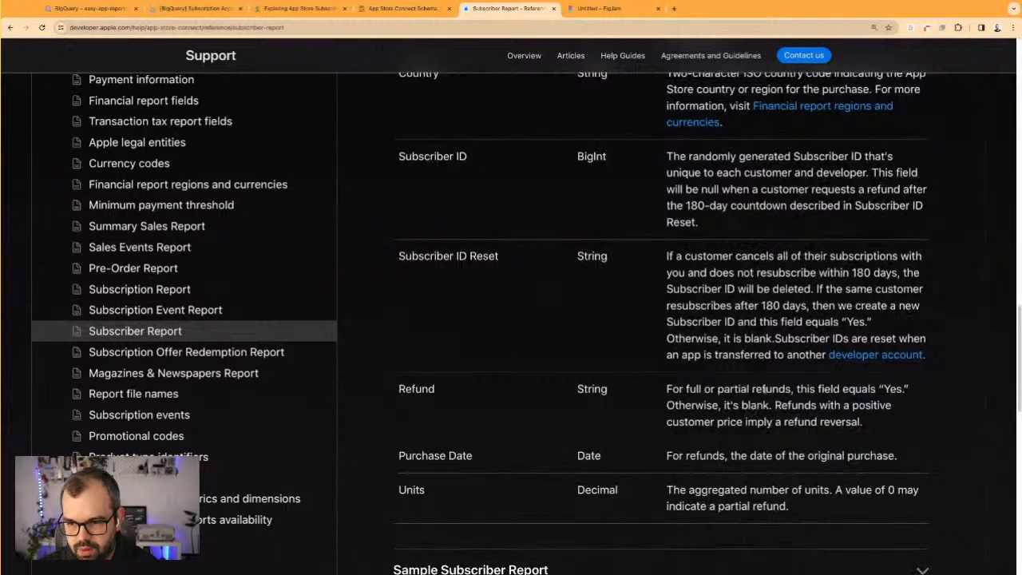
drag(693, 489, 756, 508)
click(714, 495)
drag(681, 490, 789, 507)
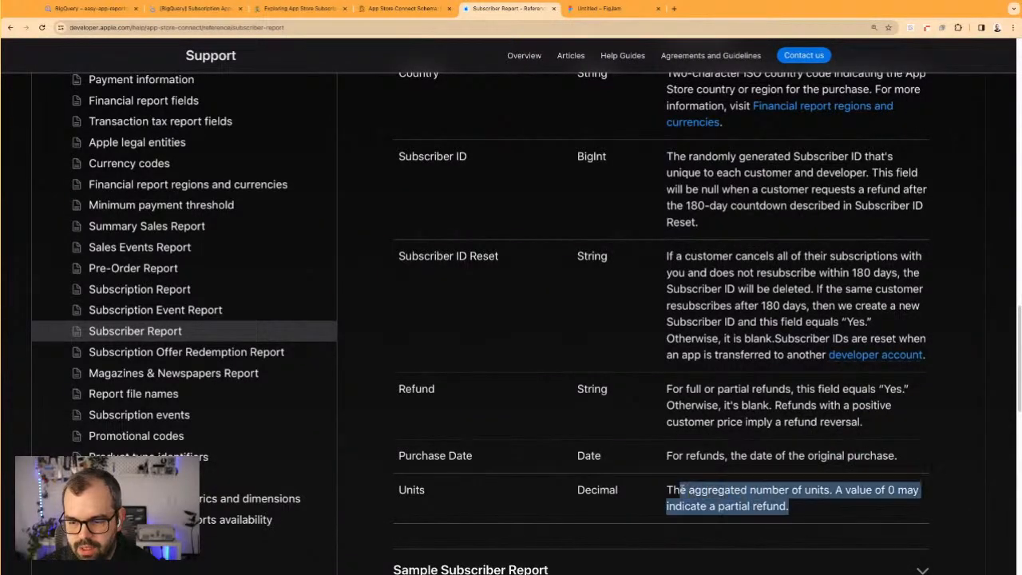
drag(670, 489, 791, 508)
click(737, 305)
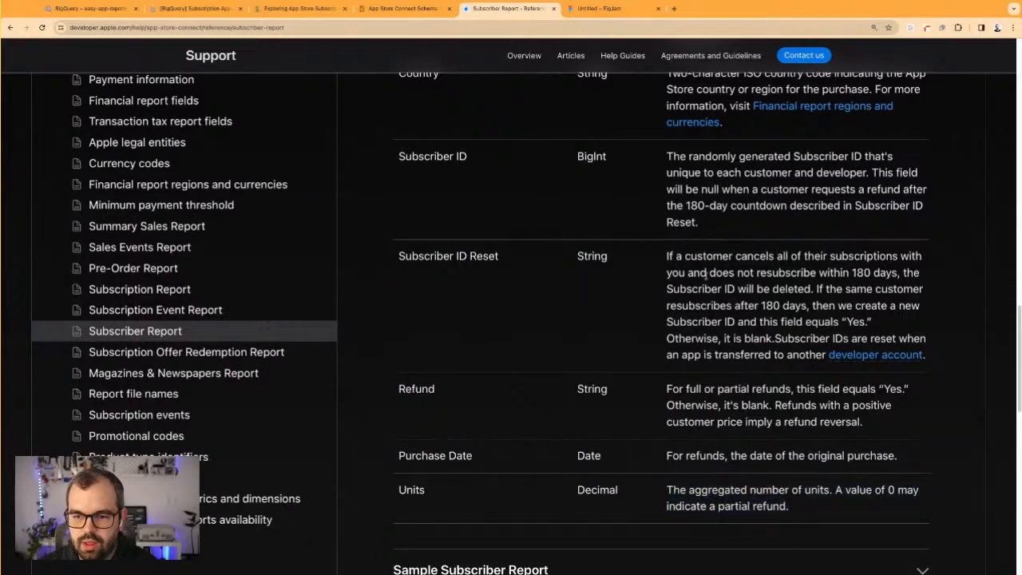
Reread the notes of the Developer Proceeds and Proceeds Reason fields in the Subscriber Report
scroll(701, 289, up, 5)
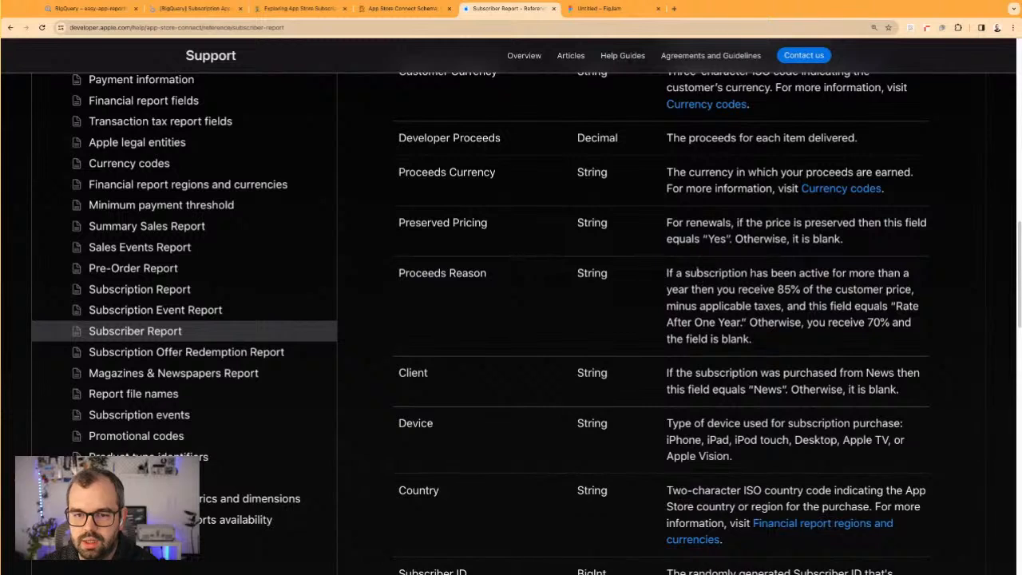
drag(685, 272, 750, 338)
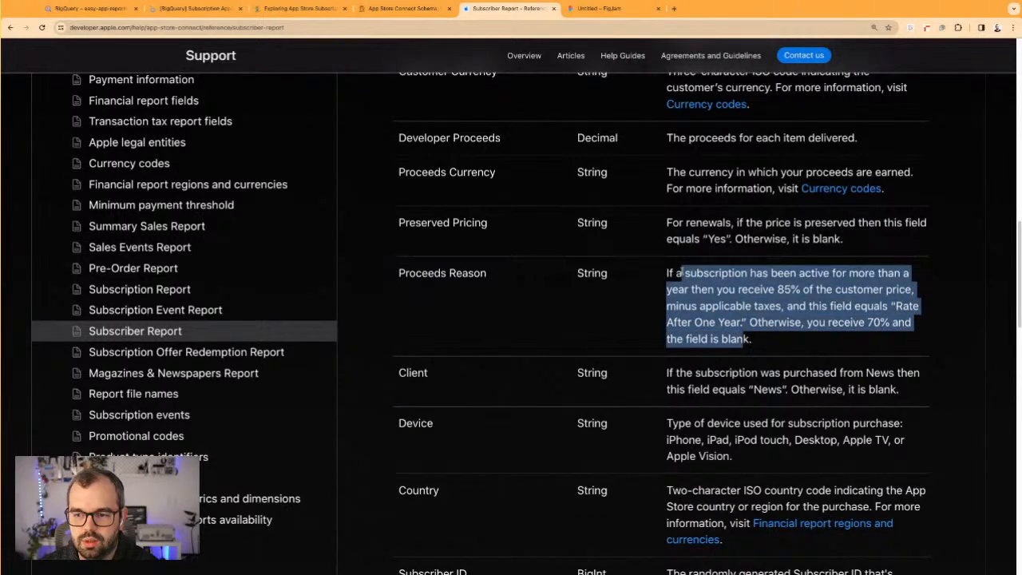
click(750, 215)
drag(688, 137, 843, 137)
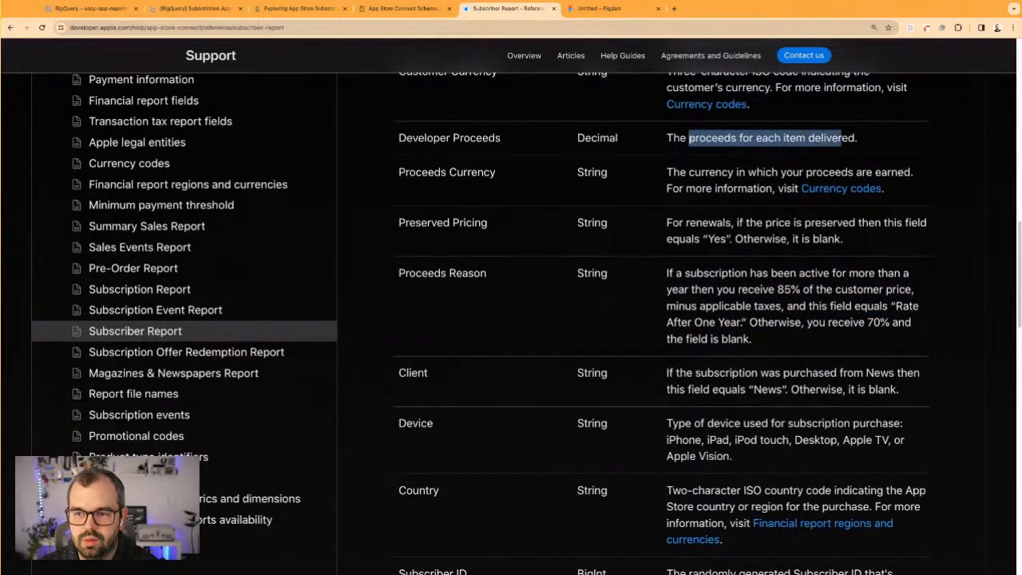
click(831, 138)
drag(741, 138, 844, 137)
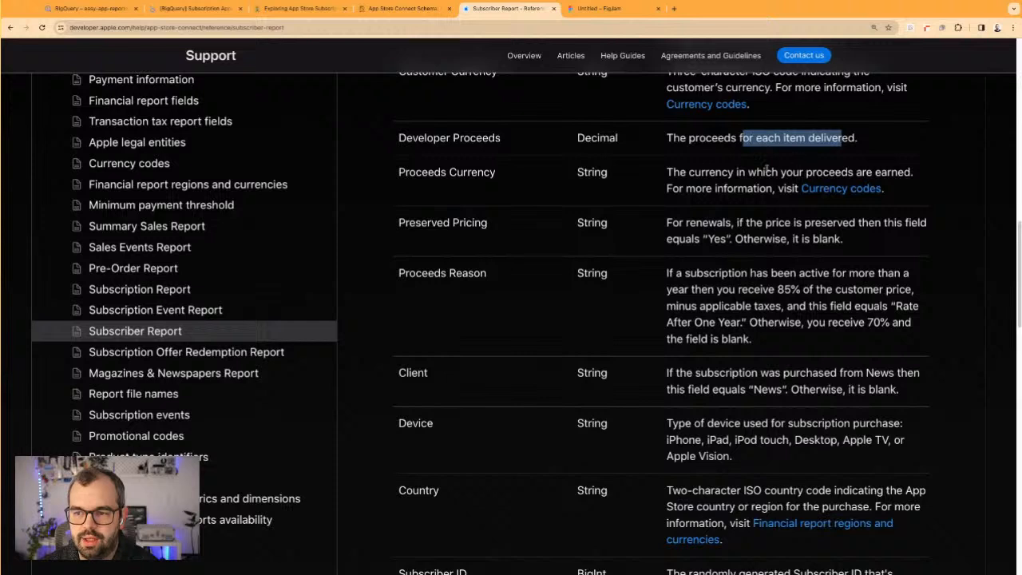
click(674, 273)
drag(667, 273, 846, 306)
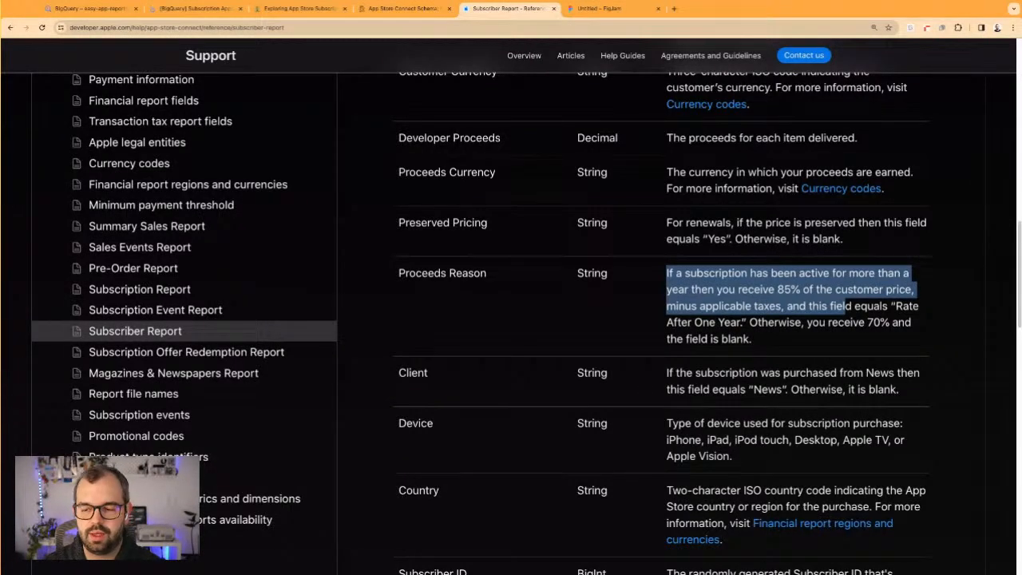
triple_click(709, 334)
Skim the Subscriber Report table once more and return to the start of the page
scroll(724, 343, down, 1)
scroll(724, 343, down, 1)
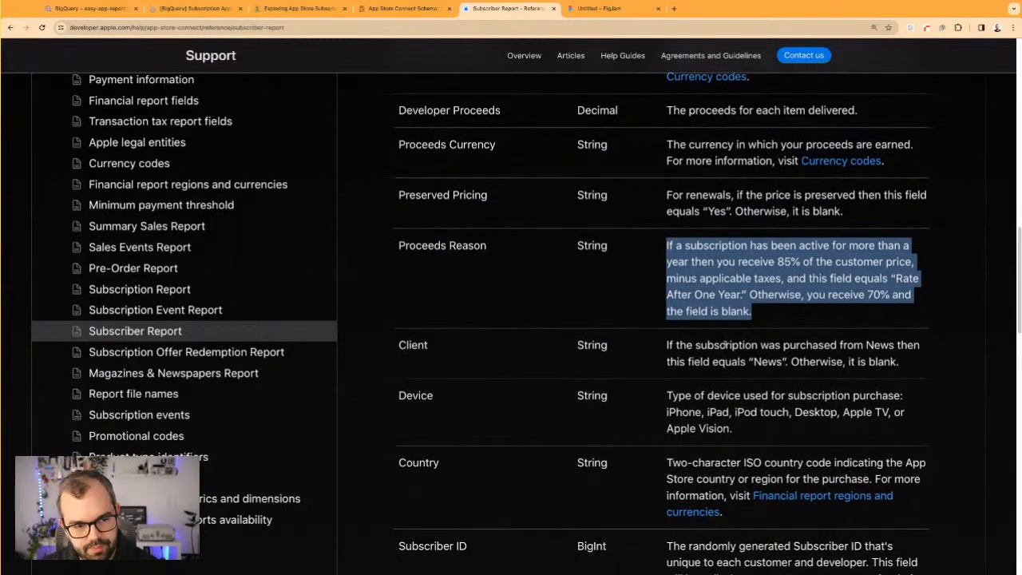
scroll(724, 343, down, 5)
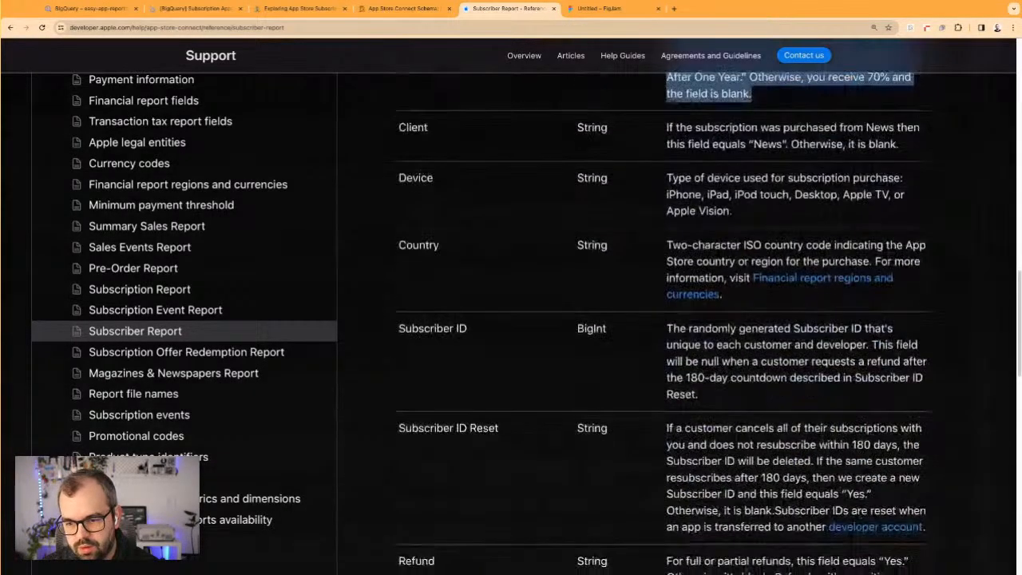
scroll(722, 330, down, 2)
scroll(722, 330, up, 20)
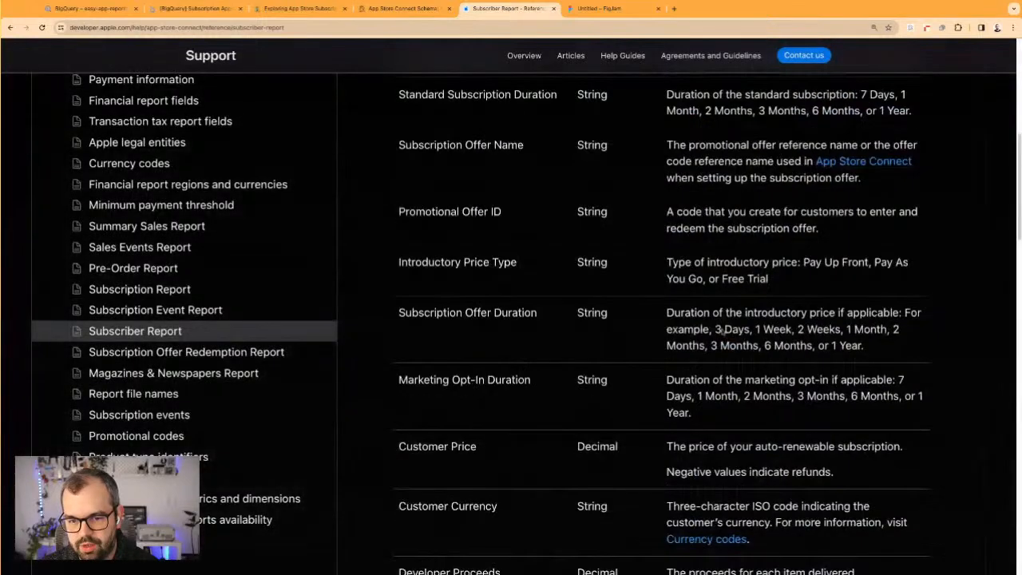
scroll(722, 330, up, 2)
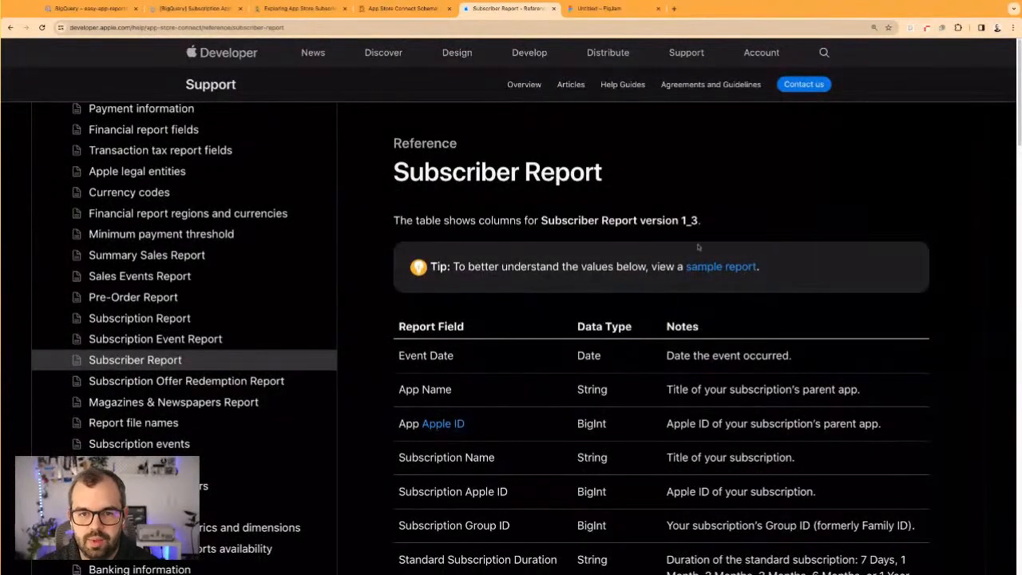
Switch to the Exploring App Store Subscriptions notes in Notion and review today's goals on dimensions and transaction-level or user-level data
click(286, 9)
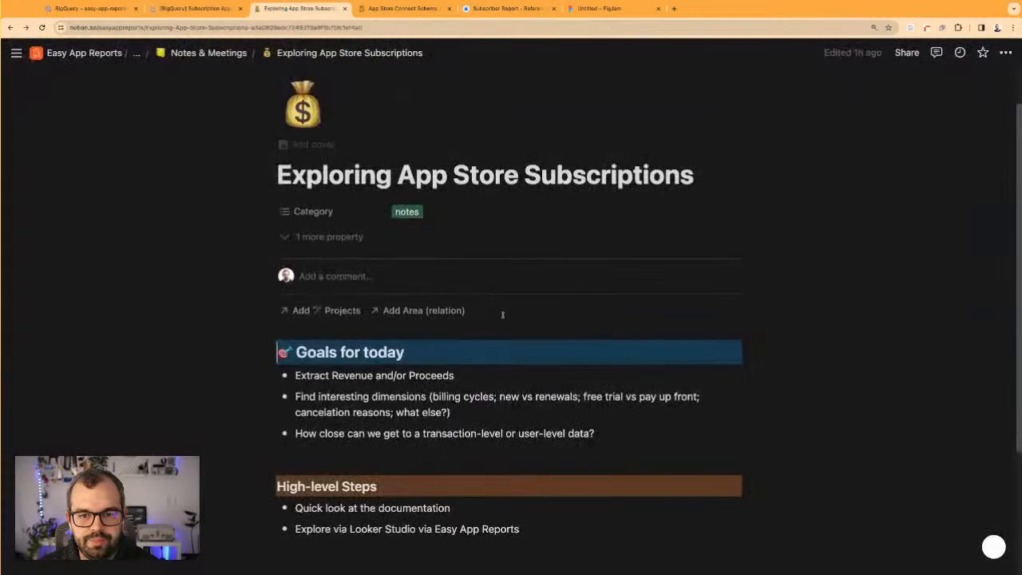
scroll(312, 264, down, 2)
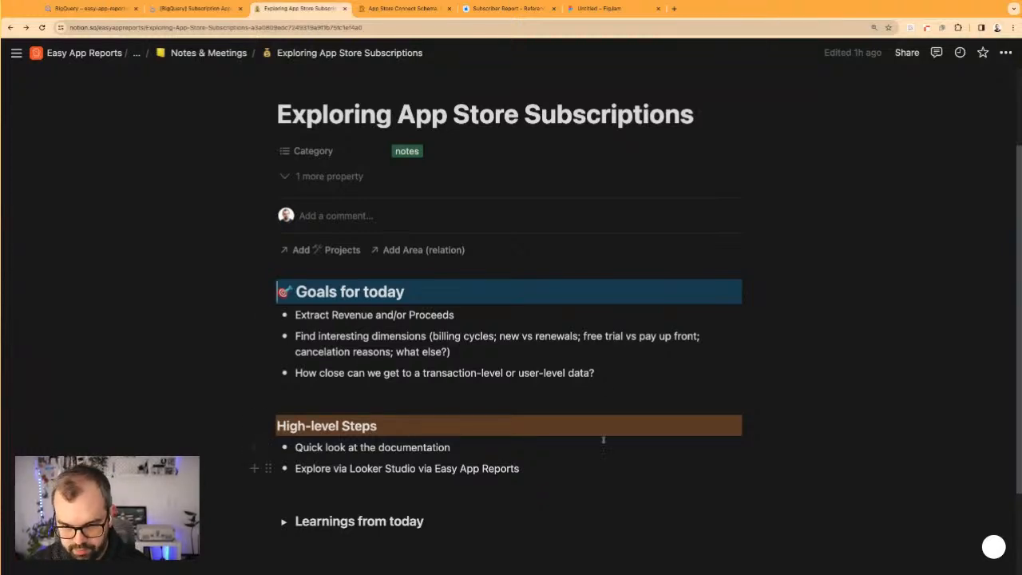
drag(589, 337, 671, 336)
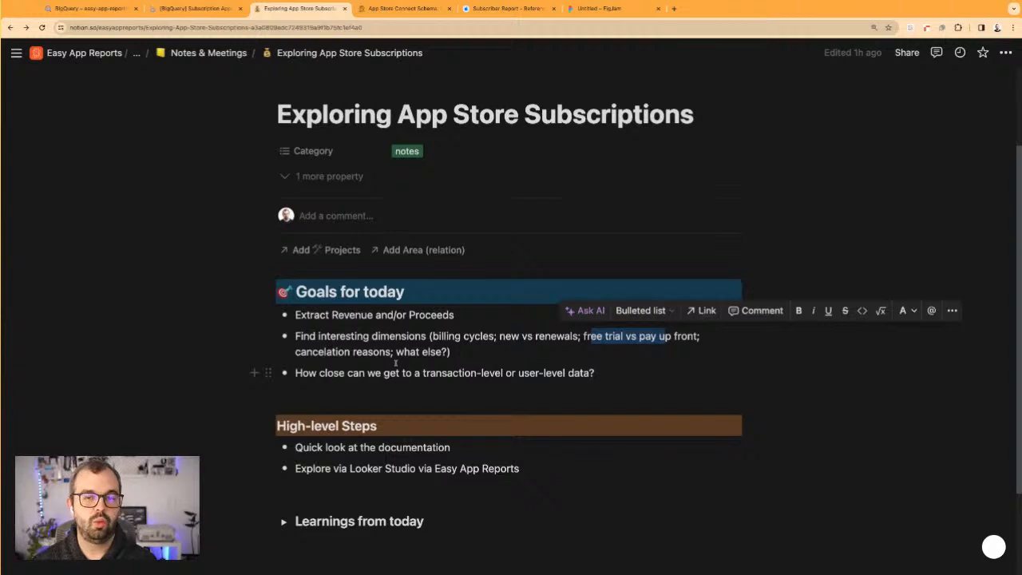
click(422, 364)
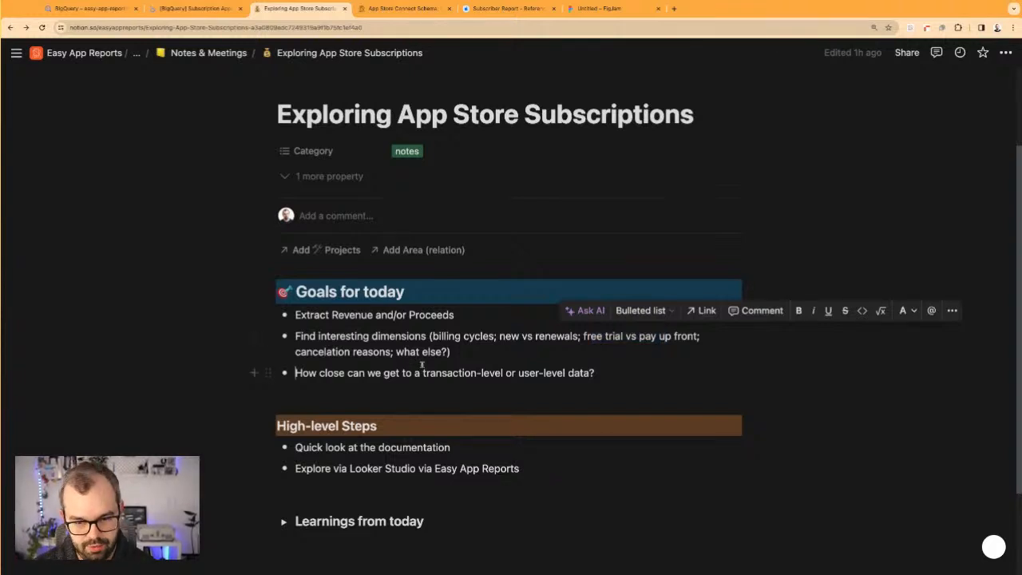
drag(293, 376, 595, 373)
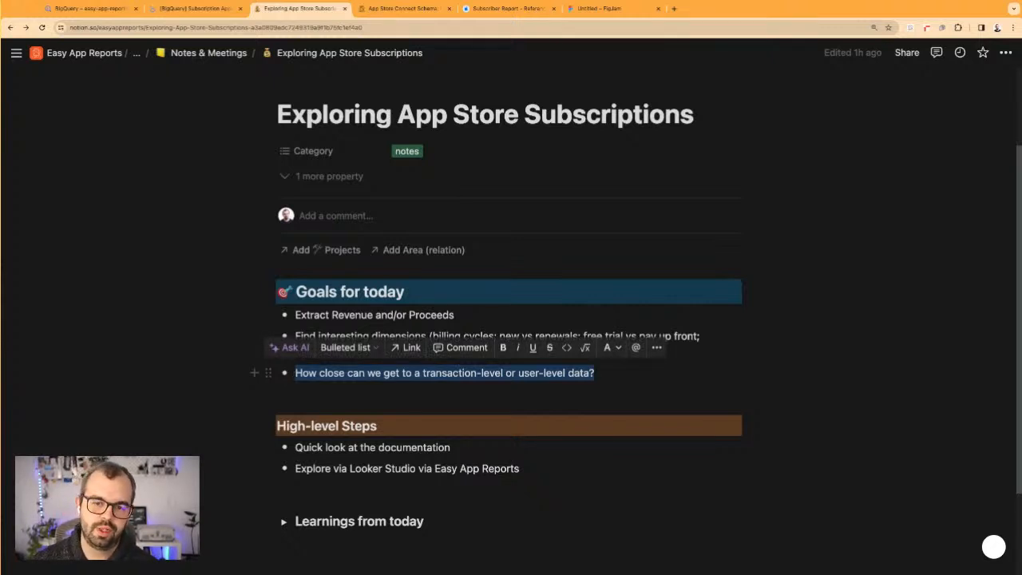
click(669, 372)
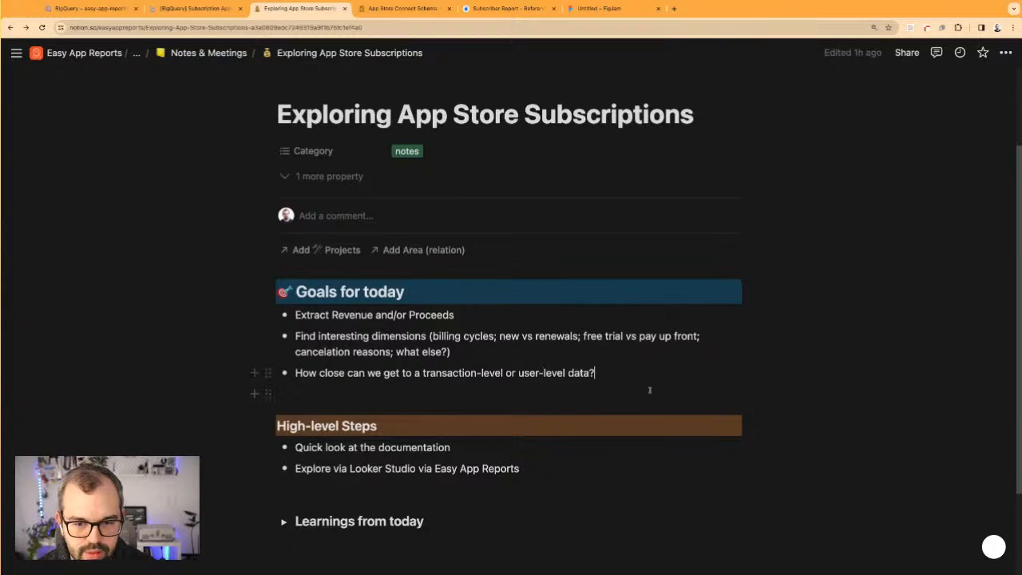
Expand the Learnings from today section of the notes to reveal its table
key(Return)
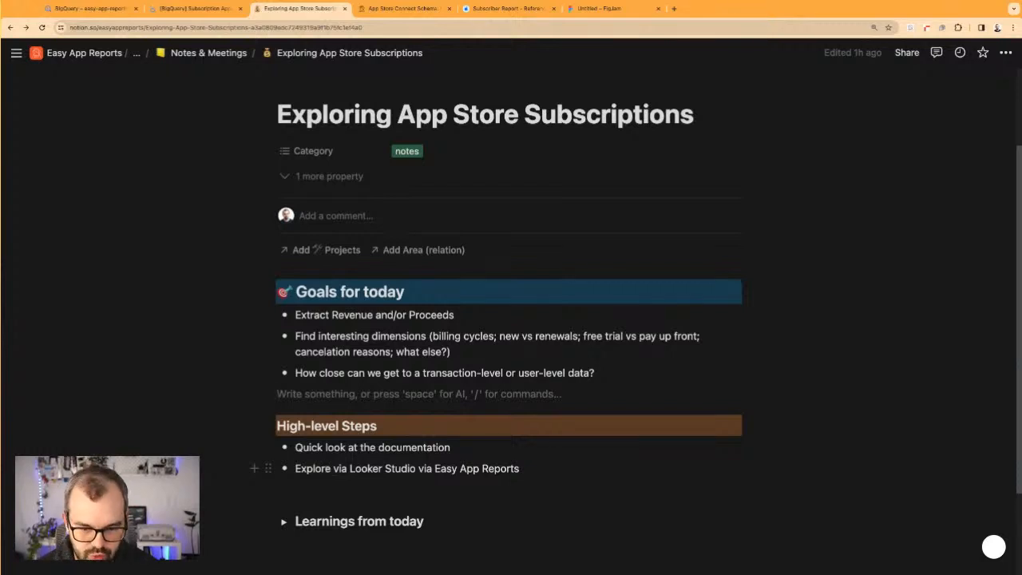
scroll(511, 320, down, 2)
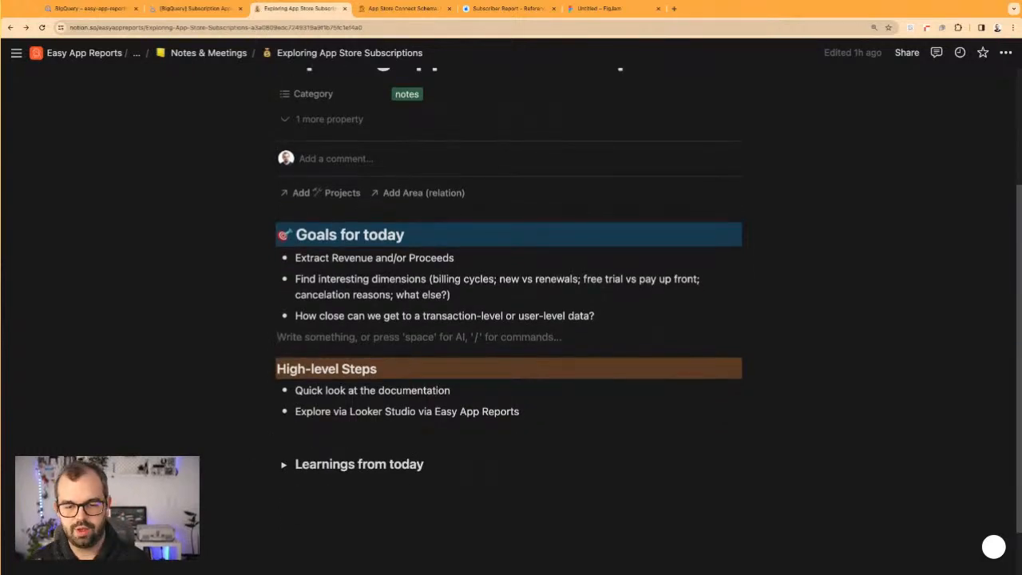
scroll(301, 440, down, 2)
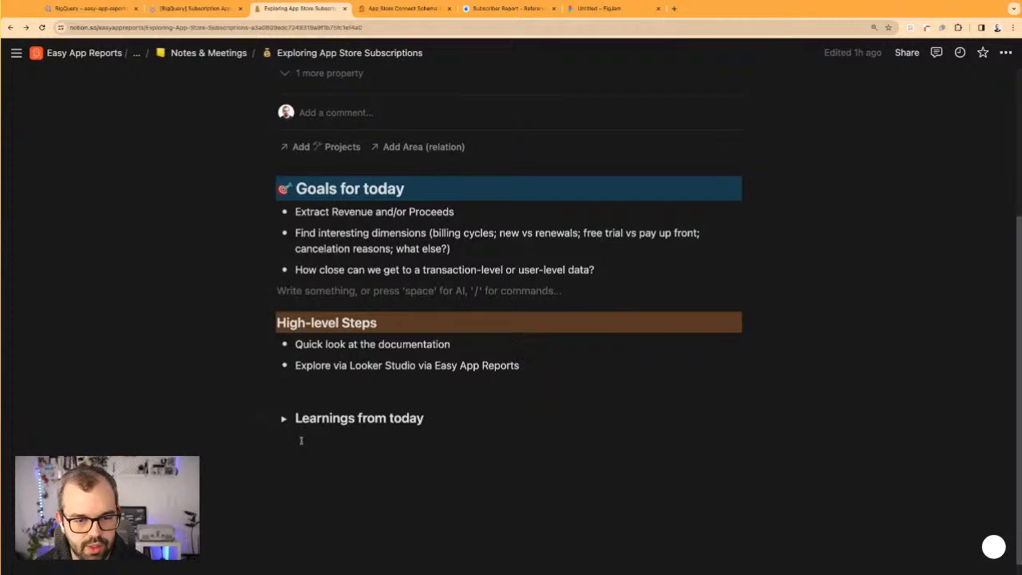
click(283, 401)
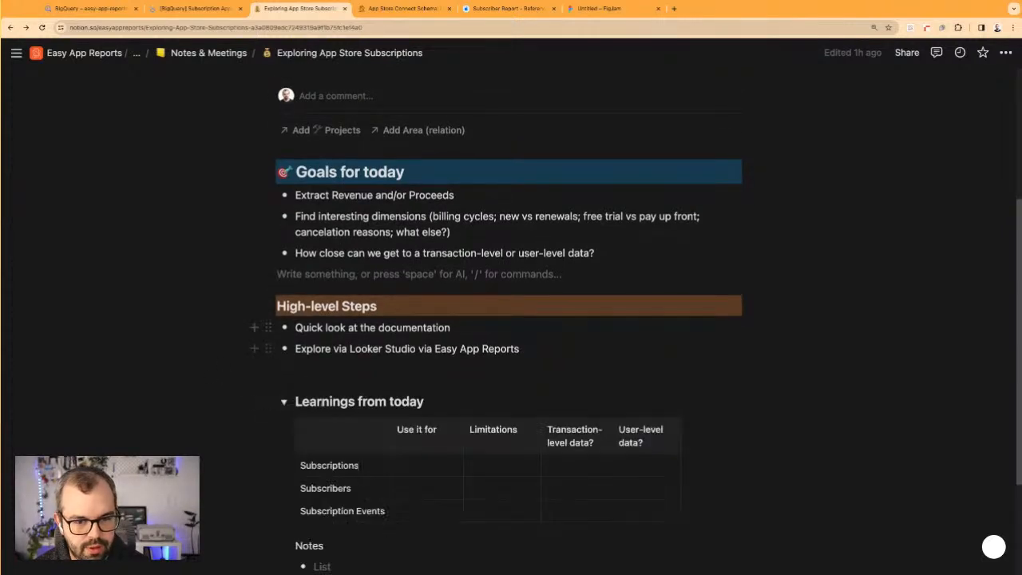
scroll(354, 311, down, 5)
Look over the learnings table's rows for Subscriptions, Subscribers and Subscription Events and its columns still without entries
click(440, 305)
click(454, 352)
click(599, 418)
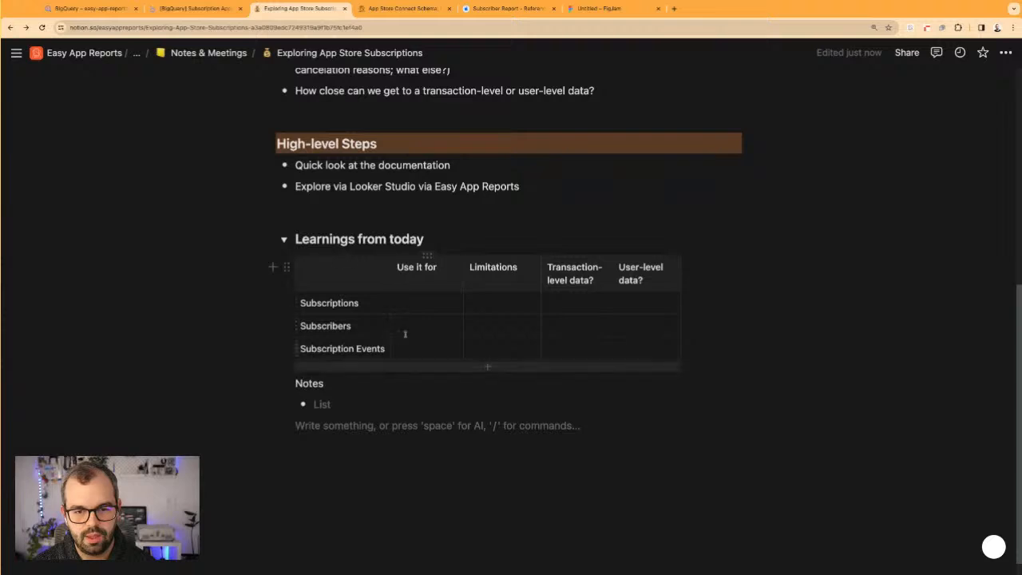
click(411, 326)
click(410, 349)
click(412, 330)
click(411, 349)
click(411, 326)
Enter "Revenue / Proceeds" as the Use it for value of Subscriptions in the learnings table
click(423, 305)
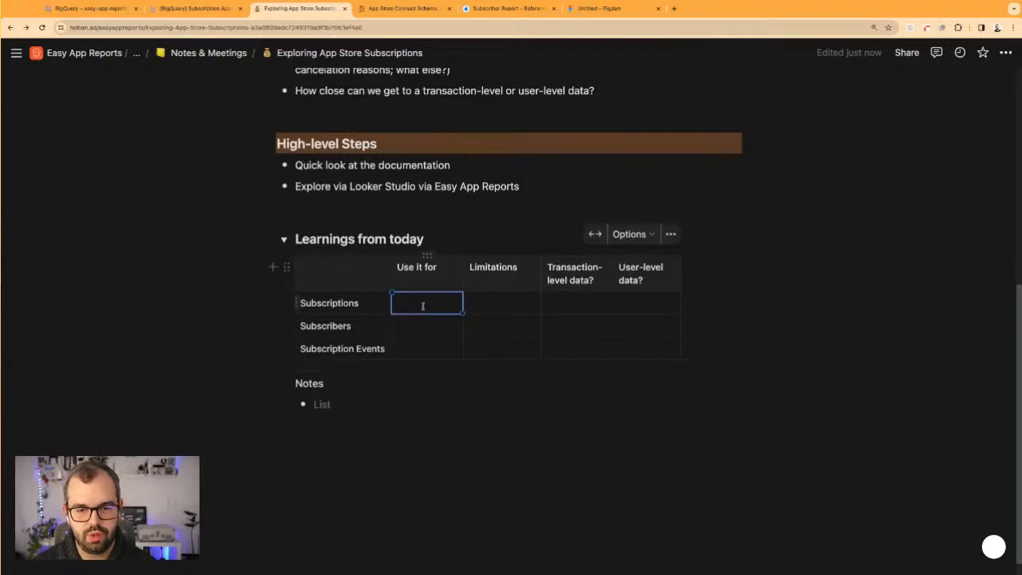
key(space)
scroll(384, 293, up, 9)
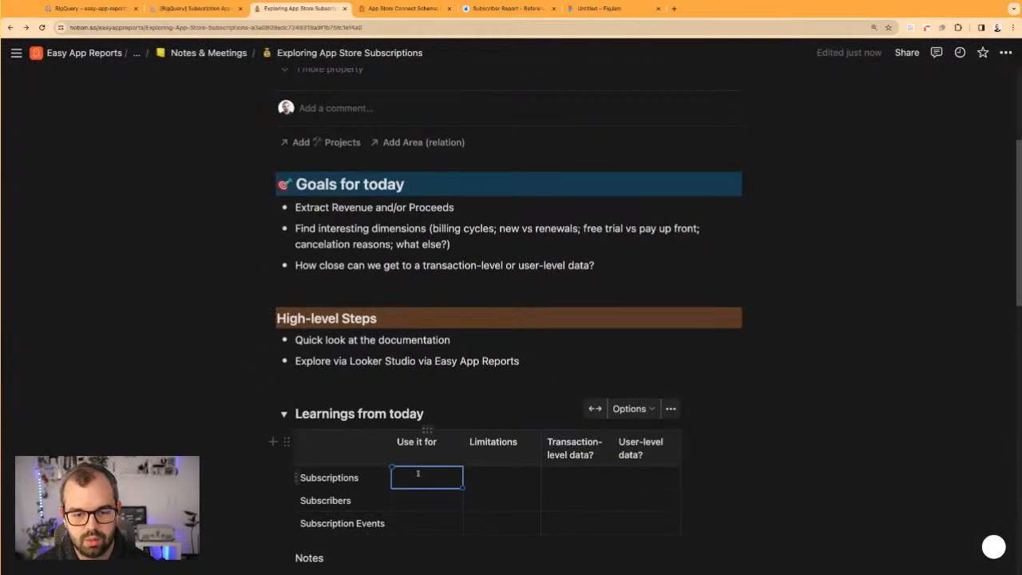
text(- Reve)
key(alt+BackSpace)
key(BackSpace)
key(BackSpace)
text(Renvenue / Proceeds)
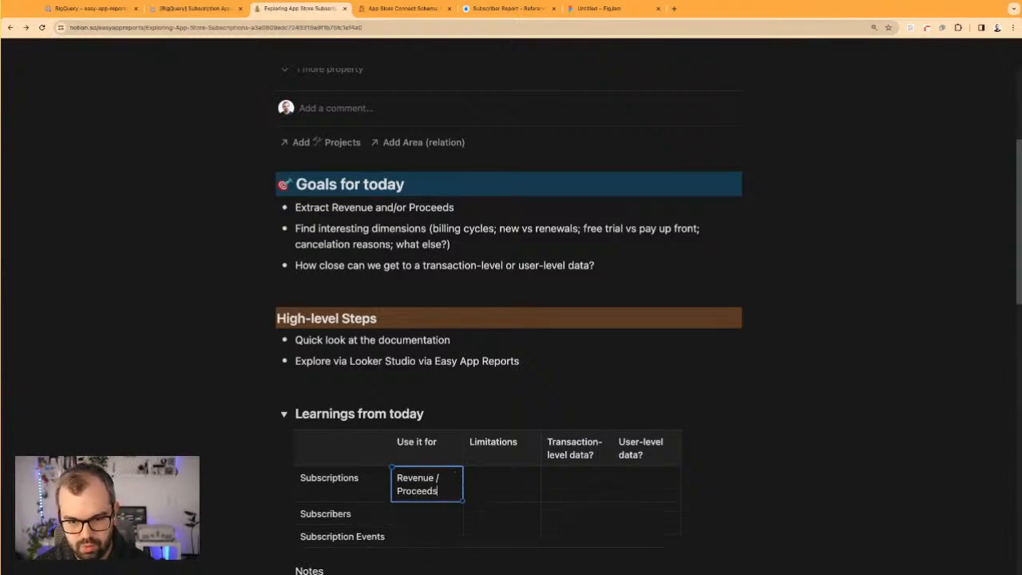
Copy the Use it for text of Subscriptions into the same column of the Subscribers row
triple_click(427, 489)
key(ctrl+c)
click(428, 513)
key(ctrl+v)
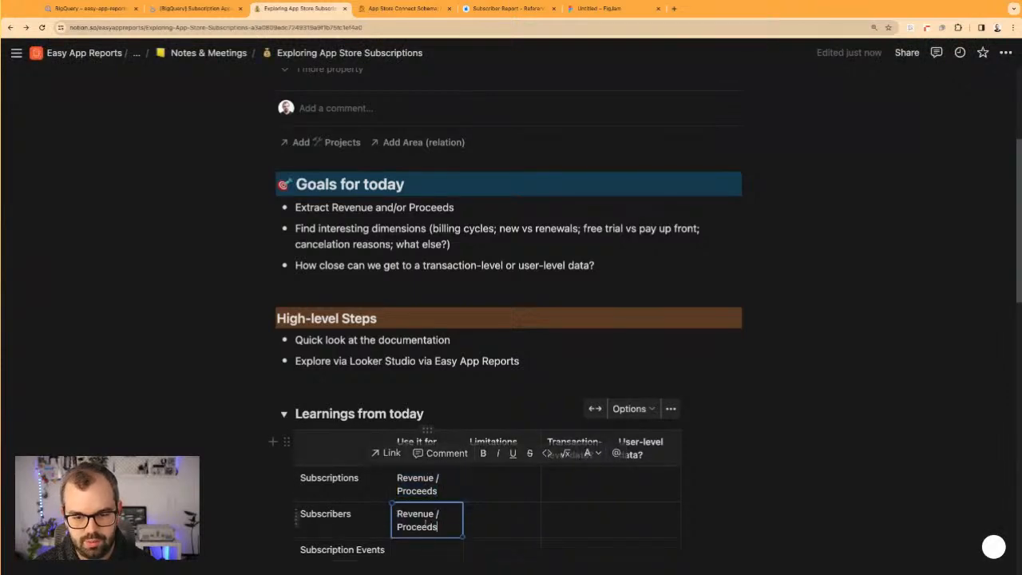
Enter "Amount of transactions" as the Use it for value of Subscription Events
click(429, 548)
scroll(430, 542, down, 1)
scroll(431, 543, down, 1)
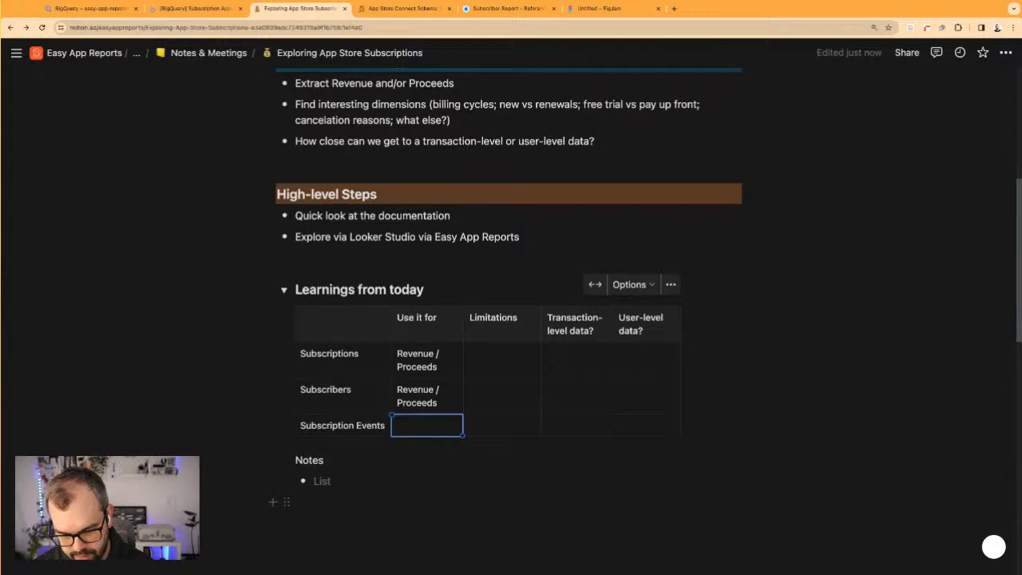
text(Amount of transa)
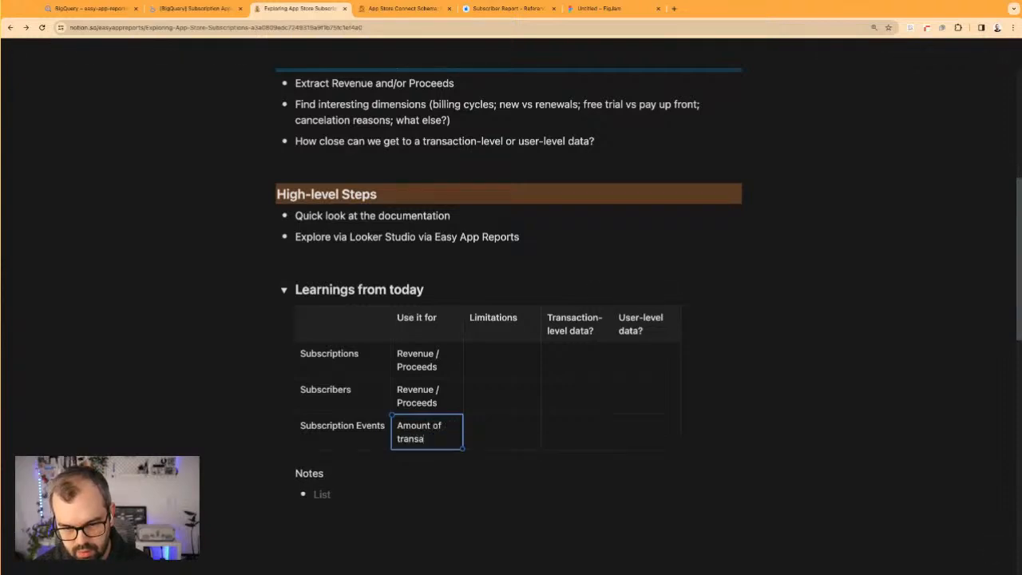
text(ctions)
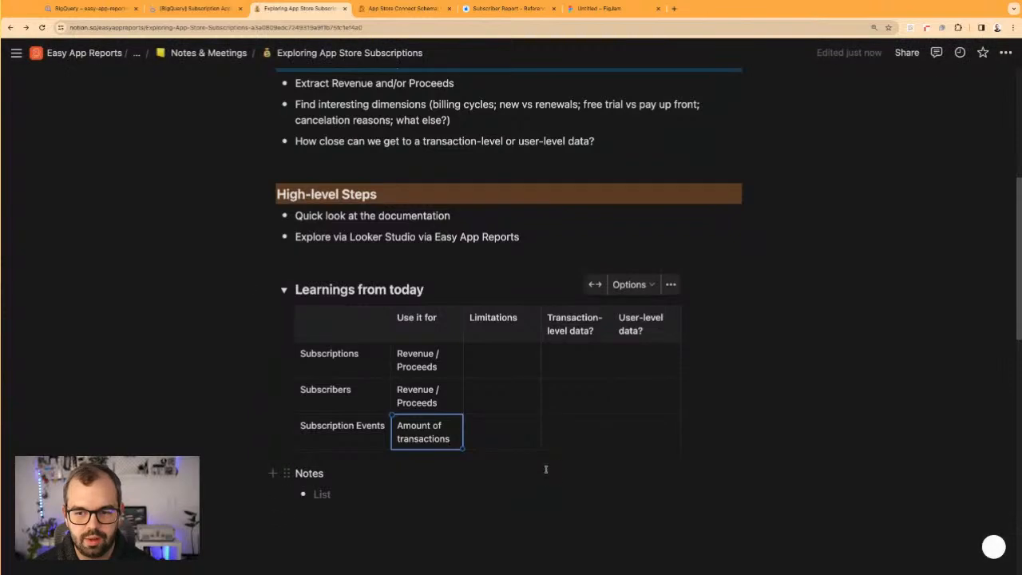
Mark Subscription Events as YES for transaction-level data and NO for user-level data
click(551, 438)
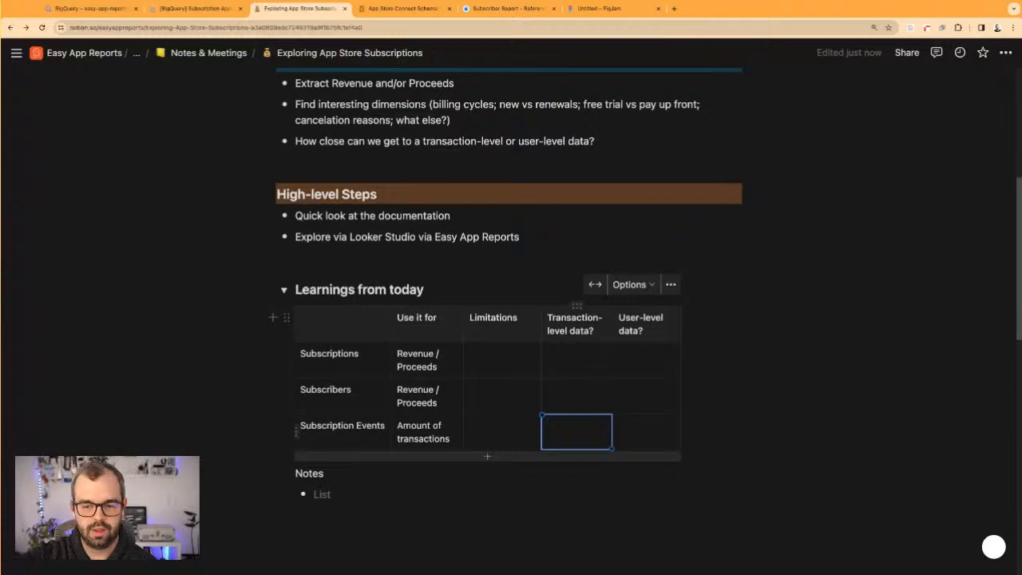
text(YES)
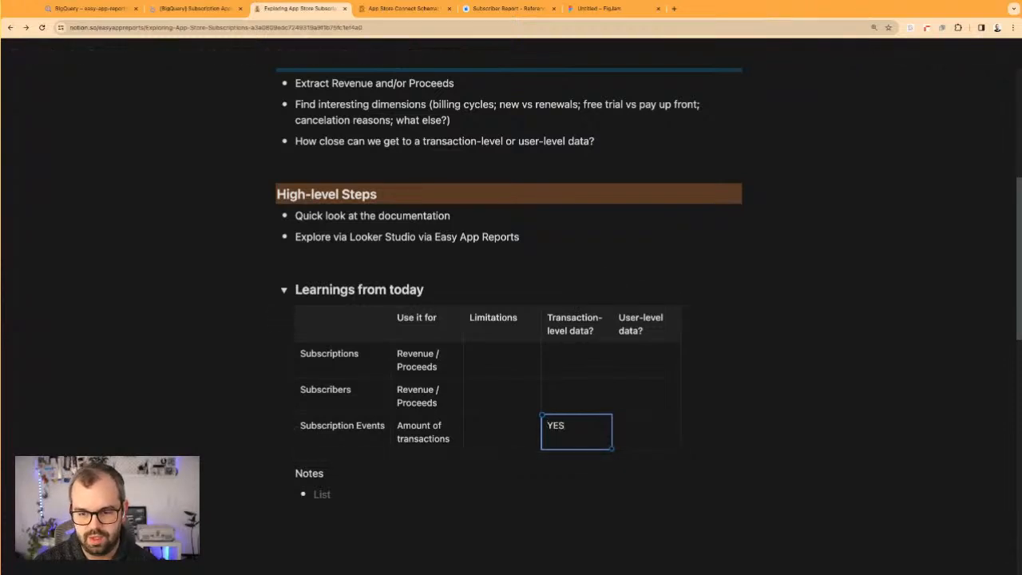
click(621, 429)
text(NO)
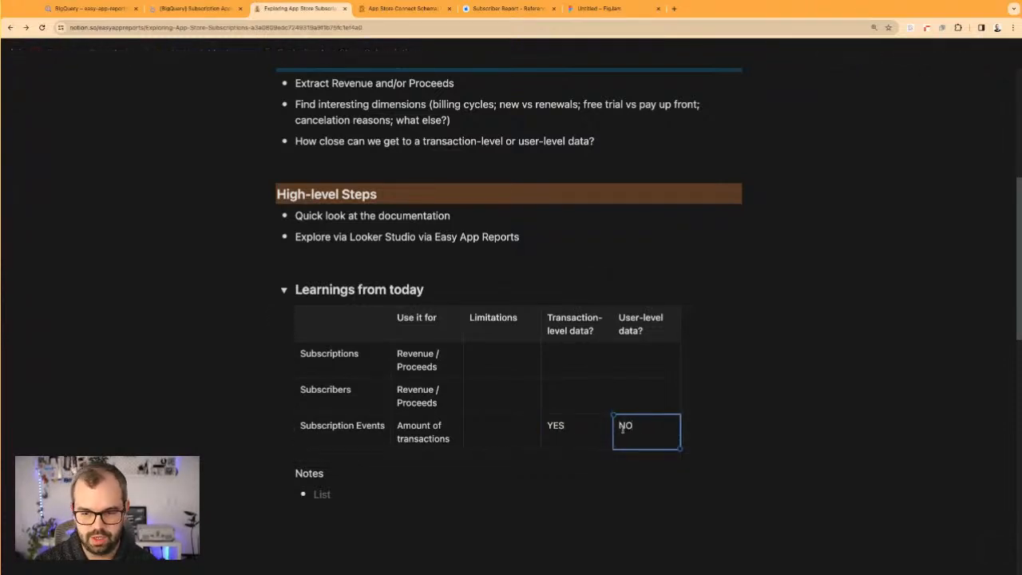
click(566, 427)
click(633, 429)
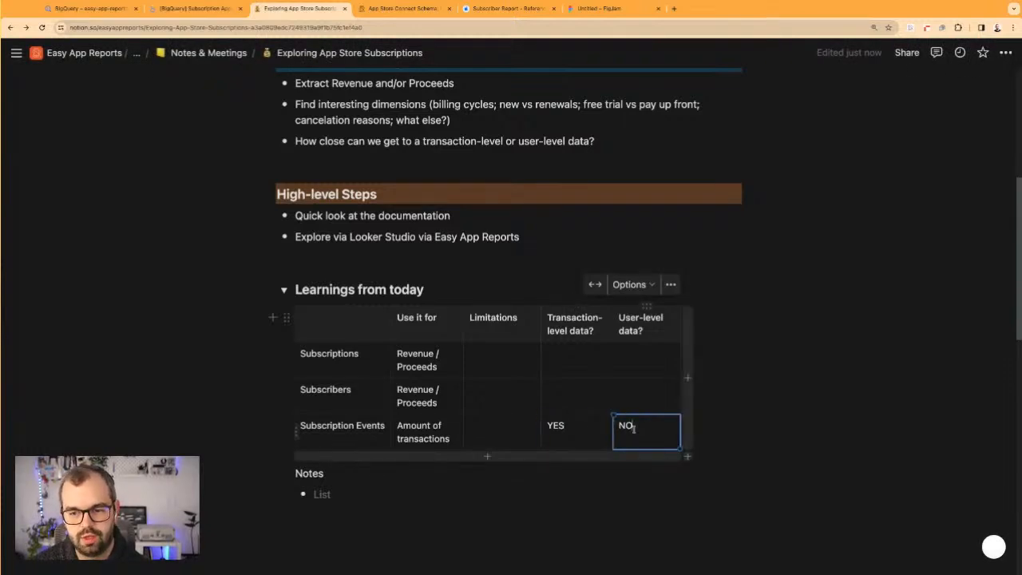
Copy YES into the user-level data cells of Subscribers and Subscriptions
drag(593, 426, 547, 427)
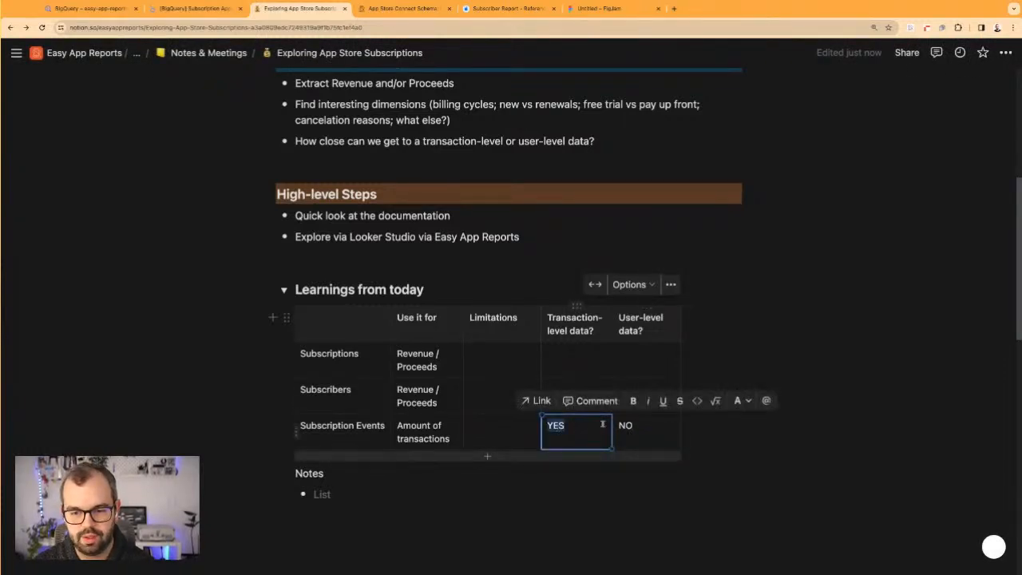
click(504, 389)
click(658, 389)
key(ctrl+v)
click(647, 369)
key(ctrl+v)
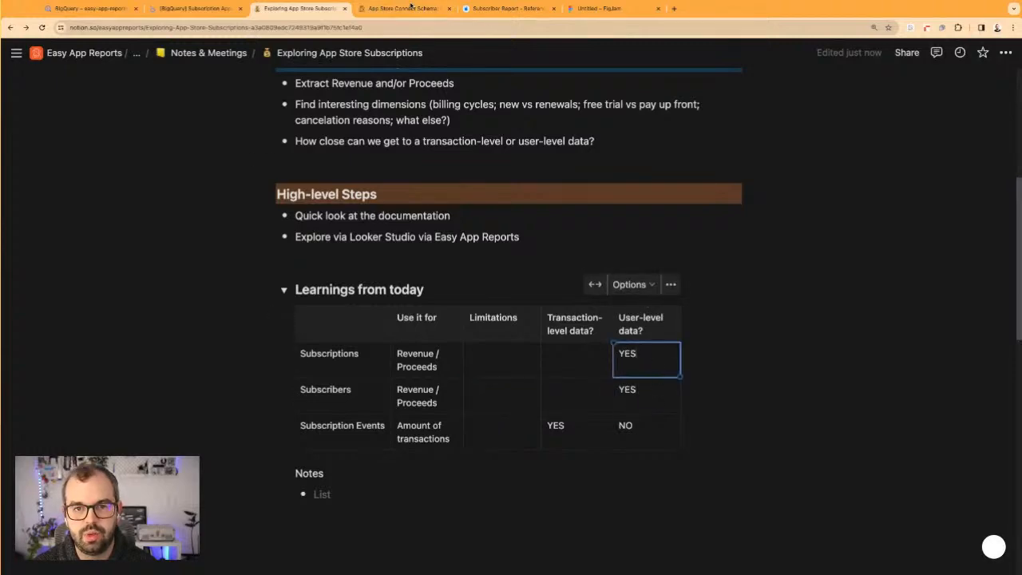
Open Apple's Subscription Report reference and check the notes on its Subscribers field
click(384, 9)
click(503, 9)
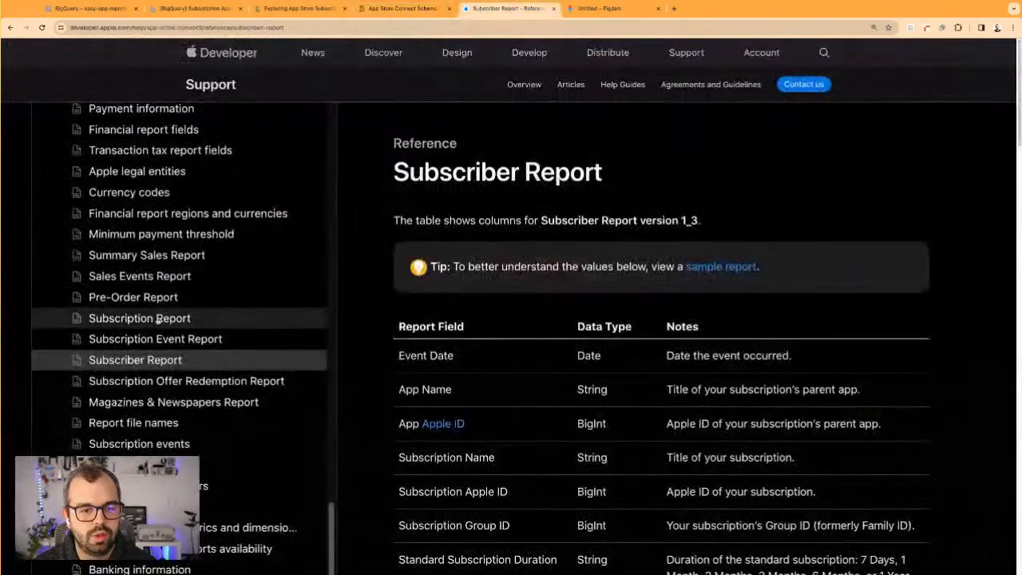
click(140, 318)
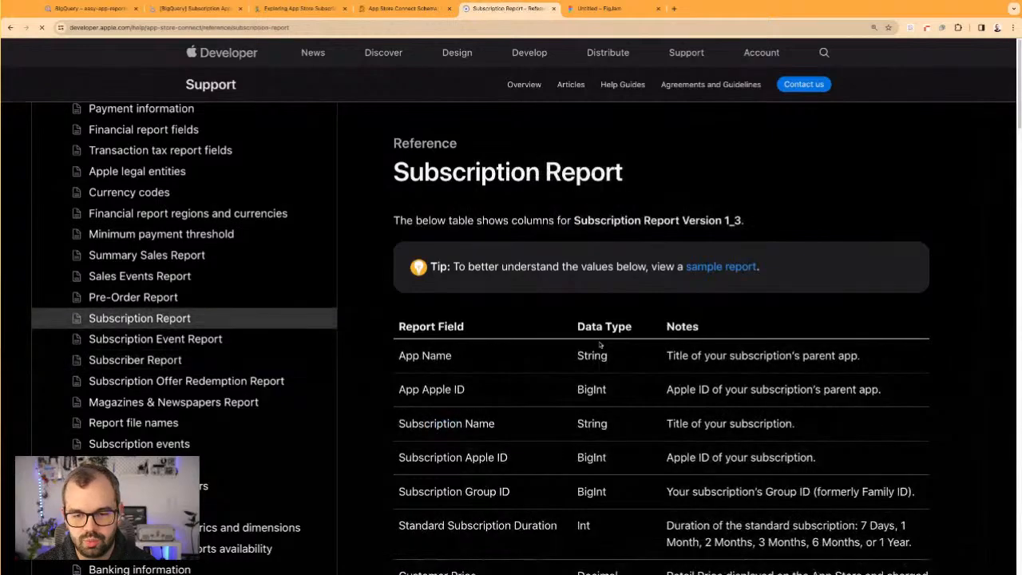
scroll(585, 399, down, 3)
scroll(504, 372, down, 6)
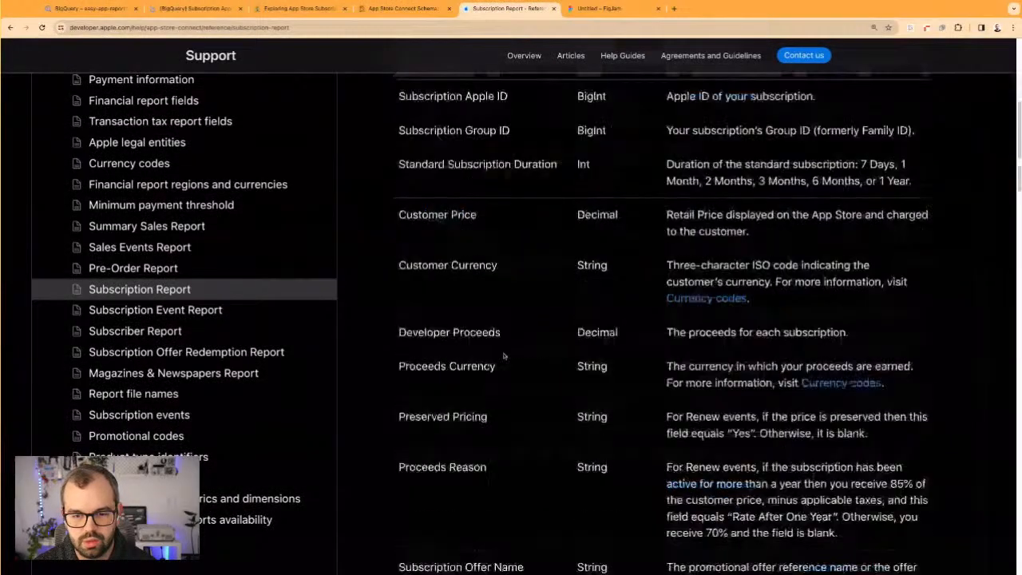
scroll(504, 371, down, 7)
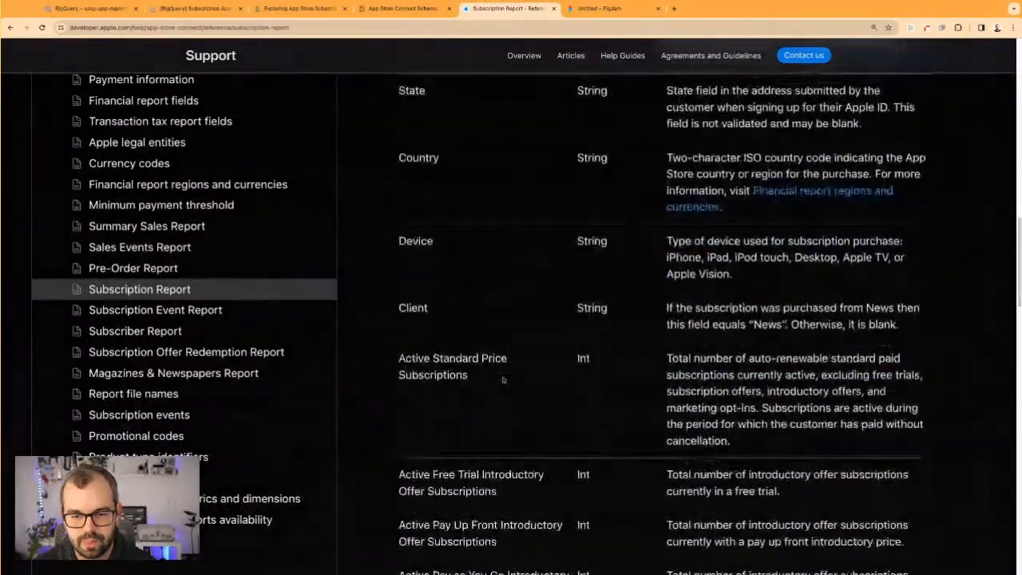
scroll(503, 375, down, 10)
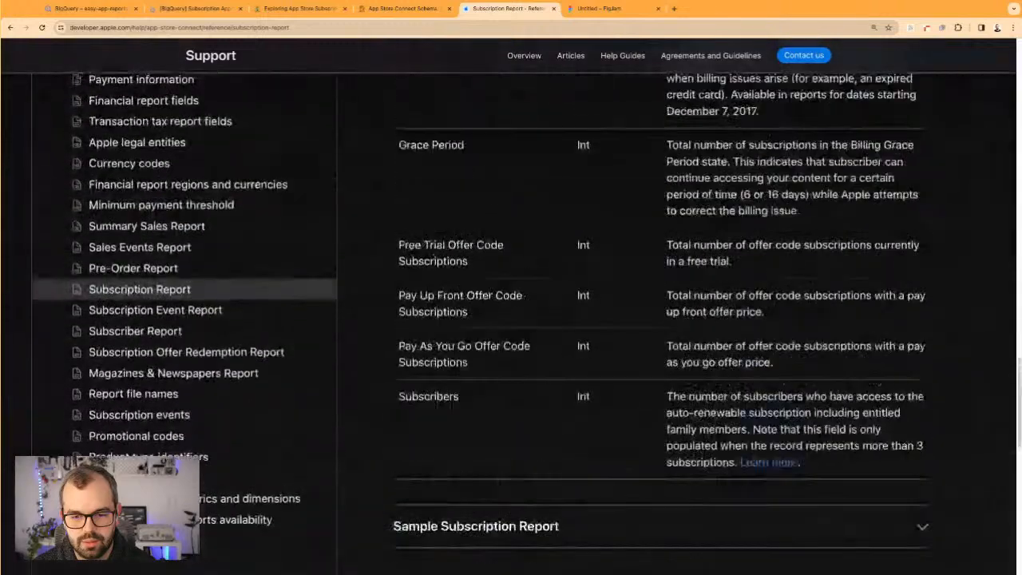
drag(426, 396, 725, 412)
double_click(722, 411)
click(713, 397)
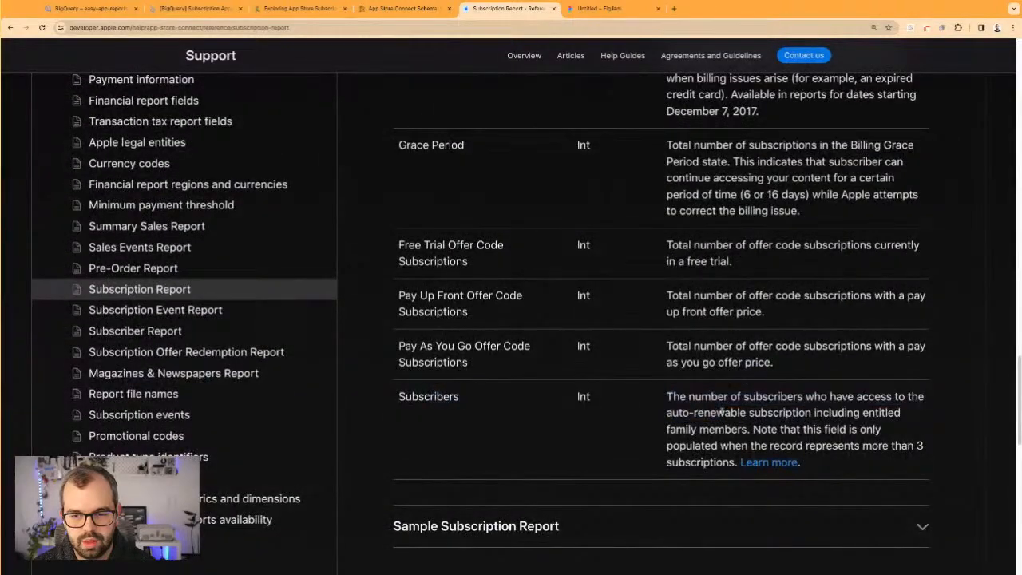
Return to the Notion notes and change the user-level data value of Subscriptions to NO
key(ctrl+shift+Tab)
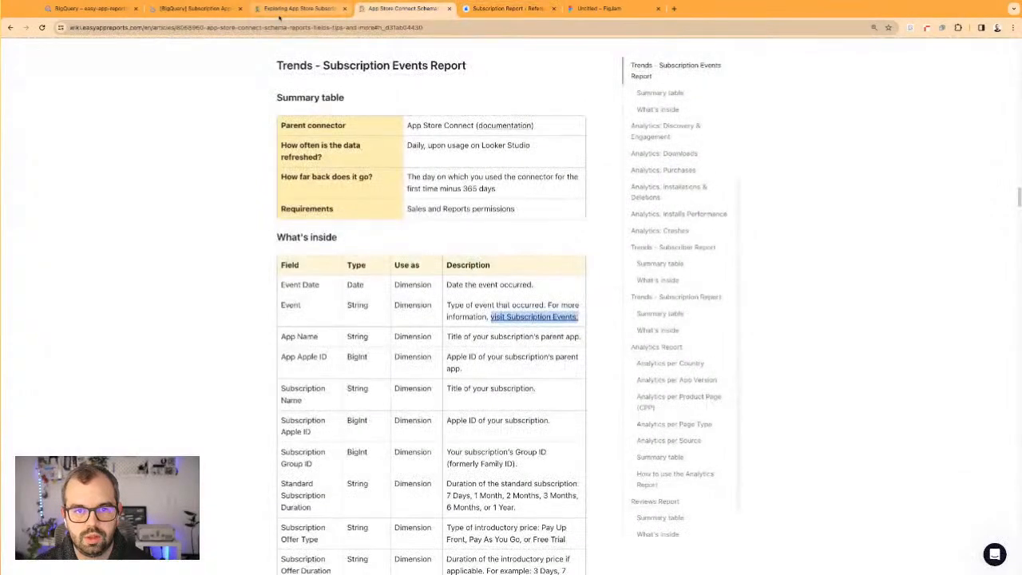
key(ctrl+shift+Tab)
double_click(628, 354)
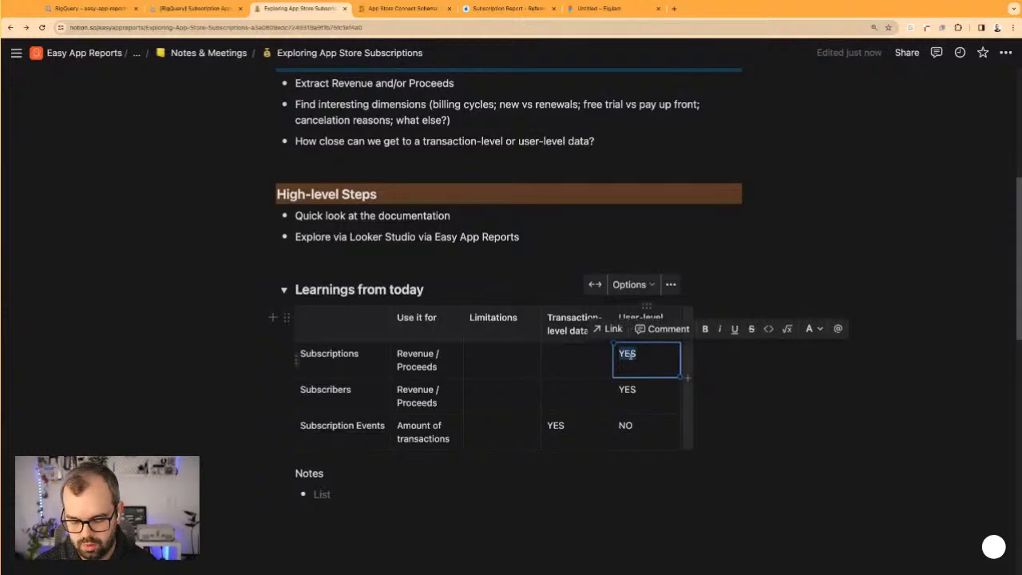
text(NO)
Enter NO as the transaction-level data value for both Subscribers and Subscriptions
double_click(626, 425)
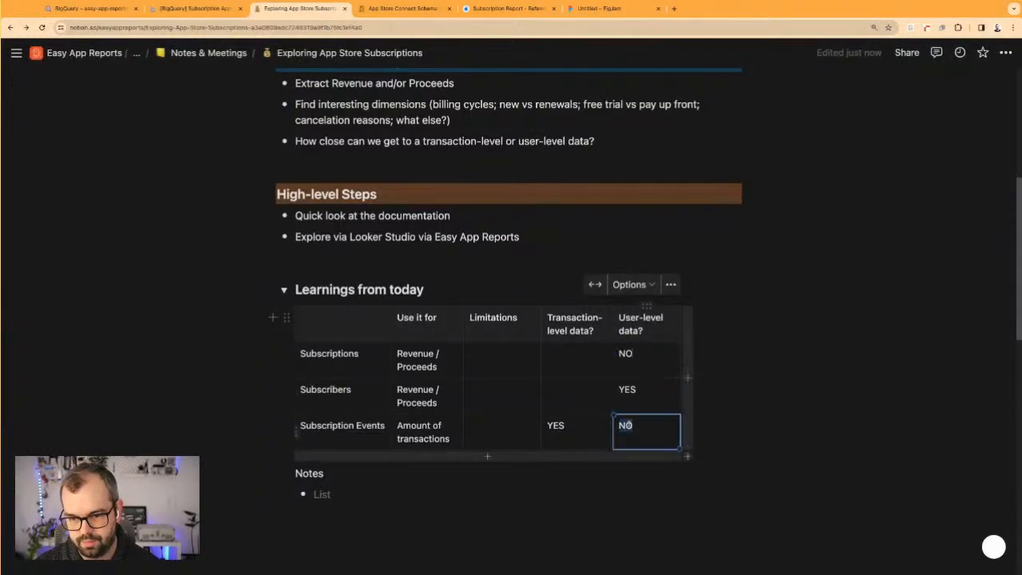
click(577, 395)
text(NO)
click(567, 359)
text(NO)
click(721, 395)
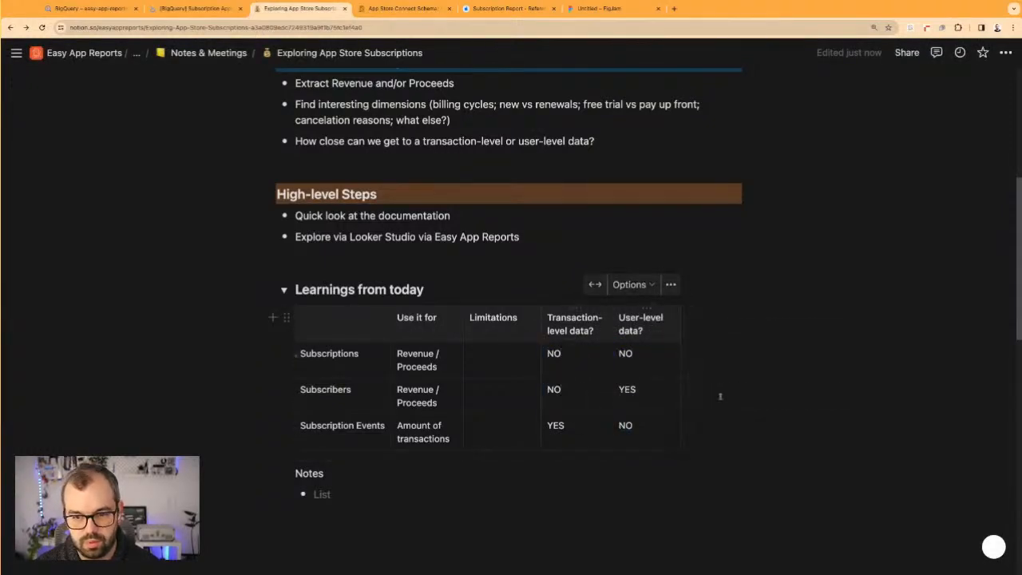
Extend the Use it for text of Subscriptions with ". All about the Subscription itself as a product."
click(444, 366)
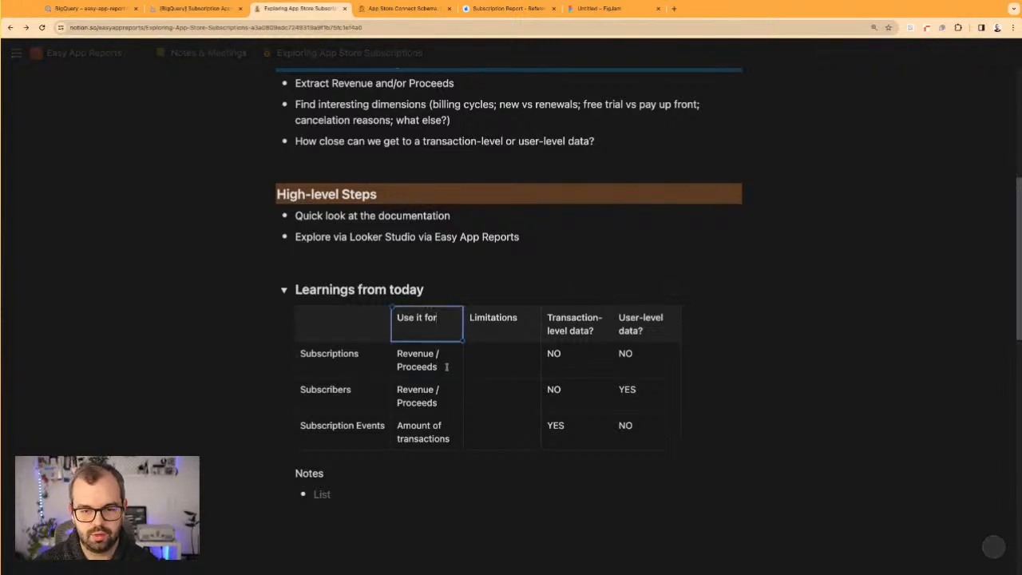
key(Return)
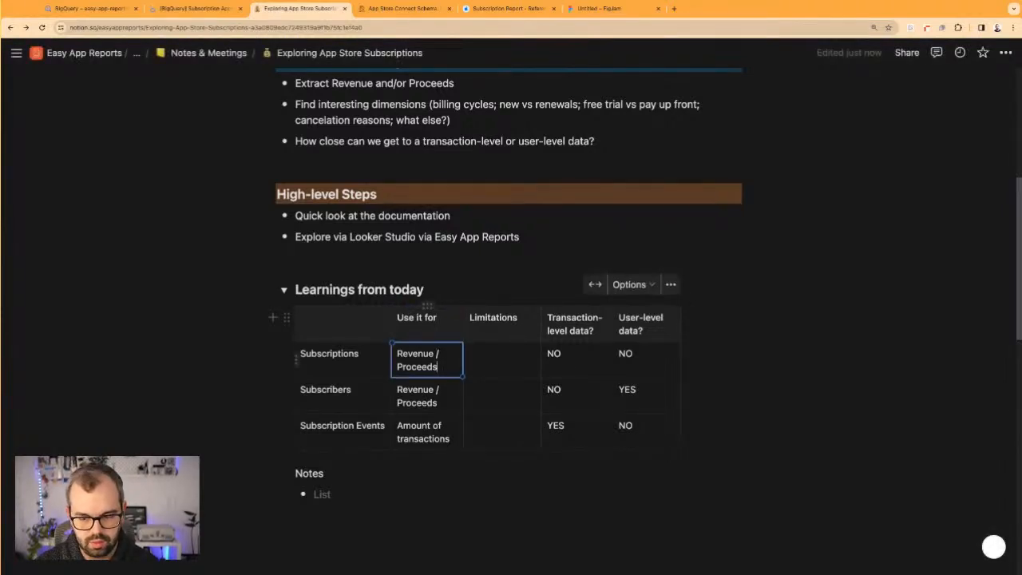
text(.)
key(Return)
key(Up)
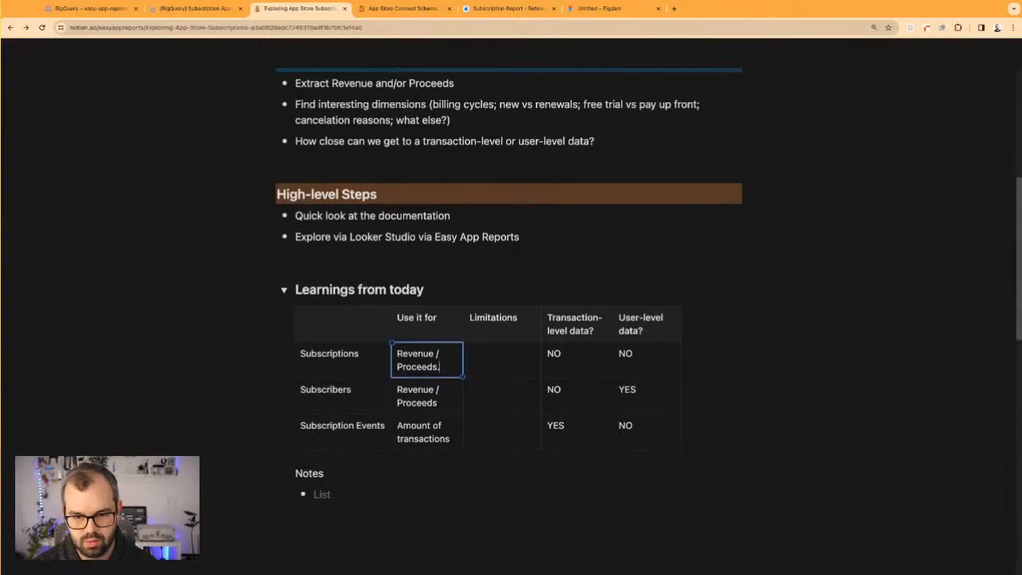
text(All a)
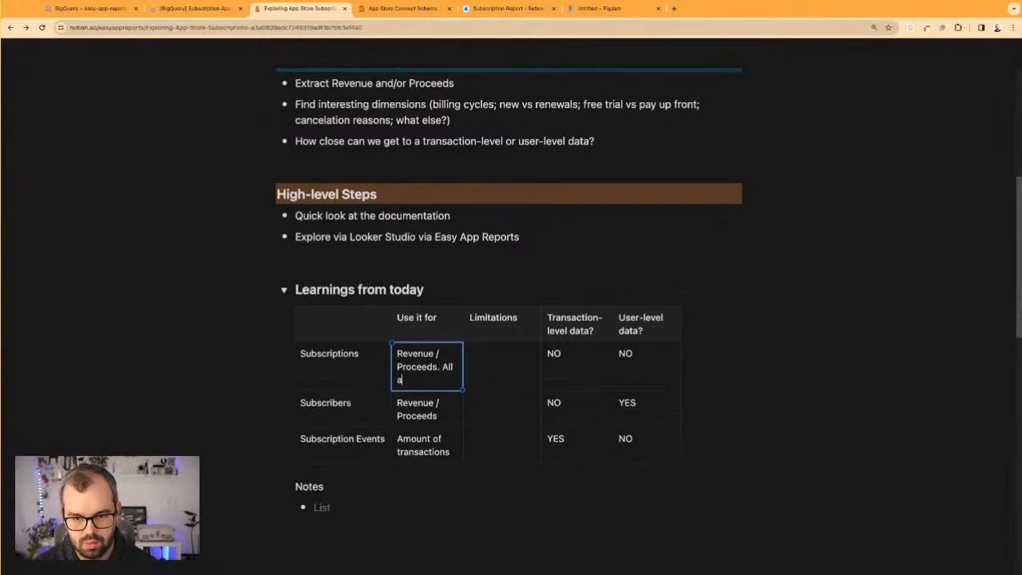
text(bout the Subscriptions)
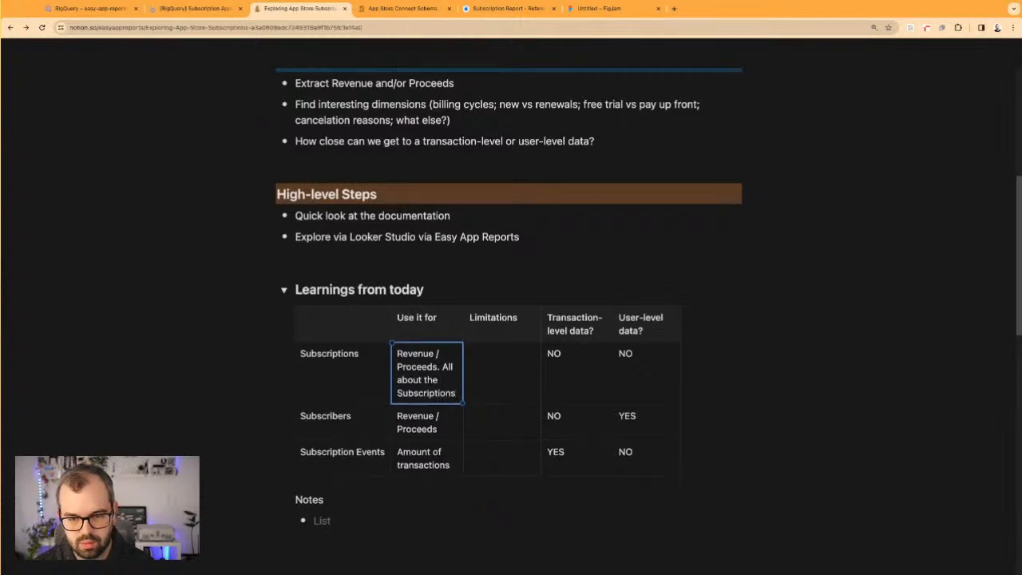
key(BackSpace)
text(itself as a pro)
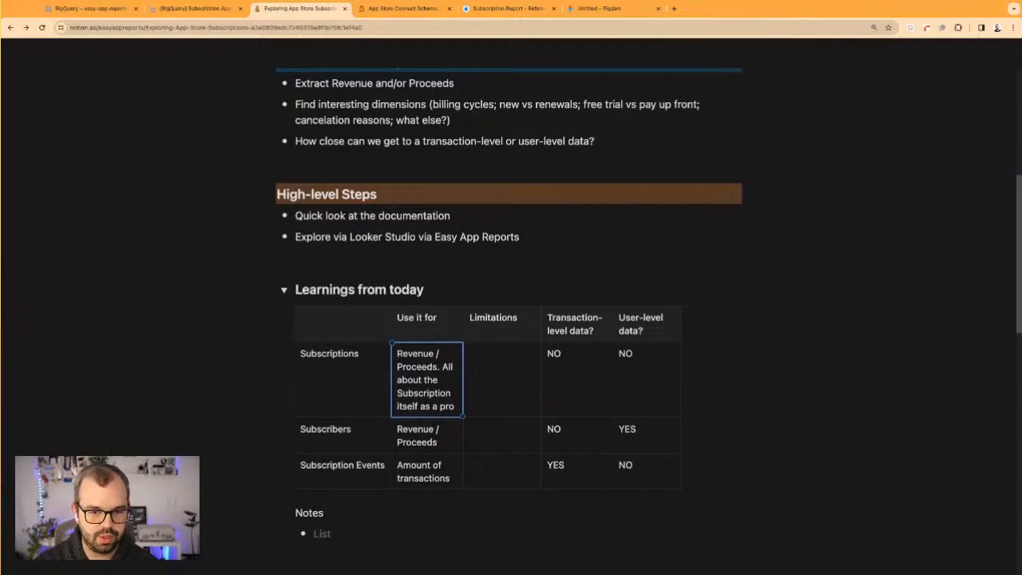
text(duct.)
Widen the Use it for column and extend its Subscribers text with ". All about the Subscribers itself."
drag(462, 321, 507, 321)
text(. All a)
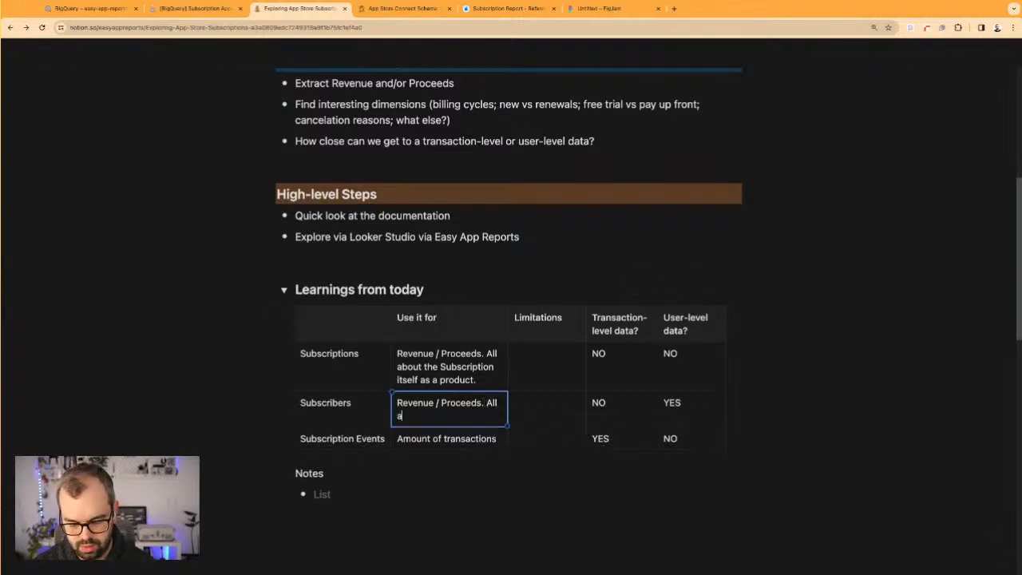
text(bout the Subscribers itself.)
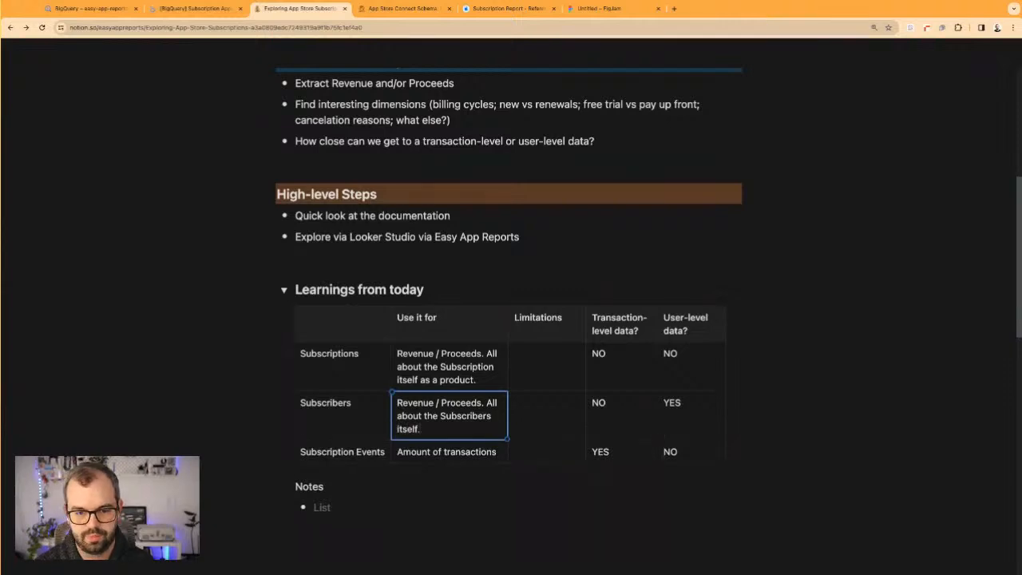
Extend the Use it for text of Subscription Events with ". All about each "Event" (transaction) that happened within your app." and adjust the column widths
click(502, 451)
text(/)
text( A;;)
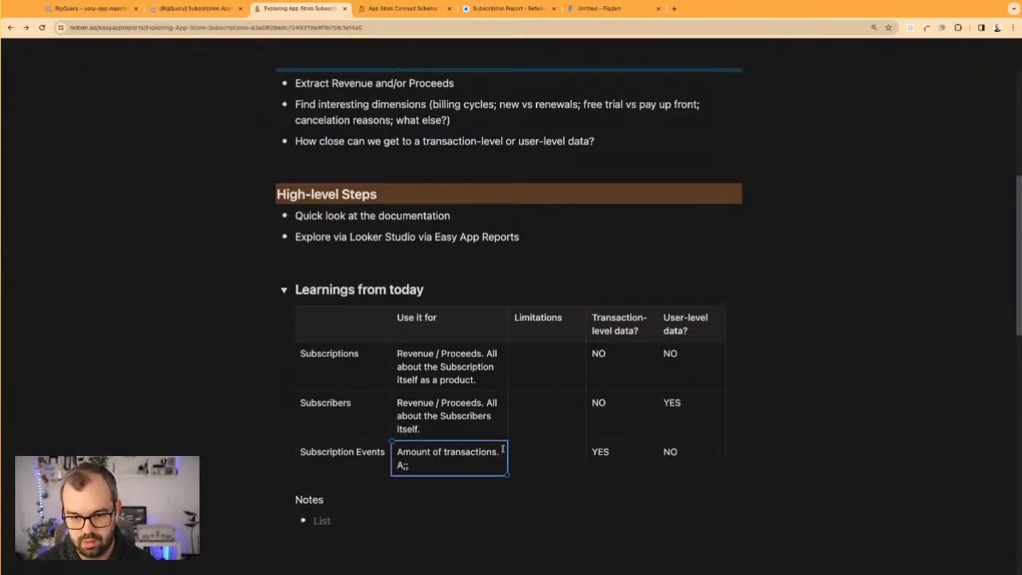
key(BackSpace)
key(BackSpace)
text(ll abpit)
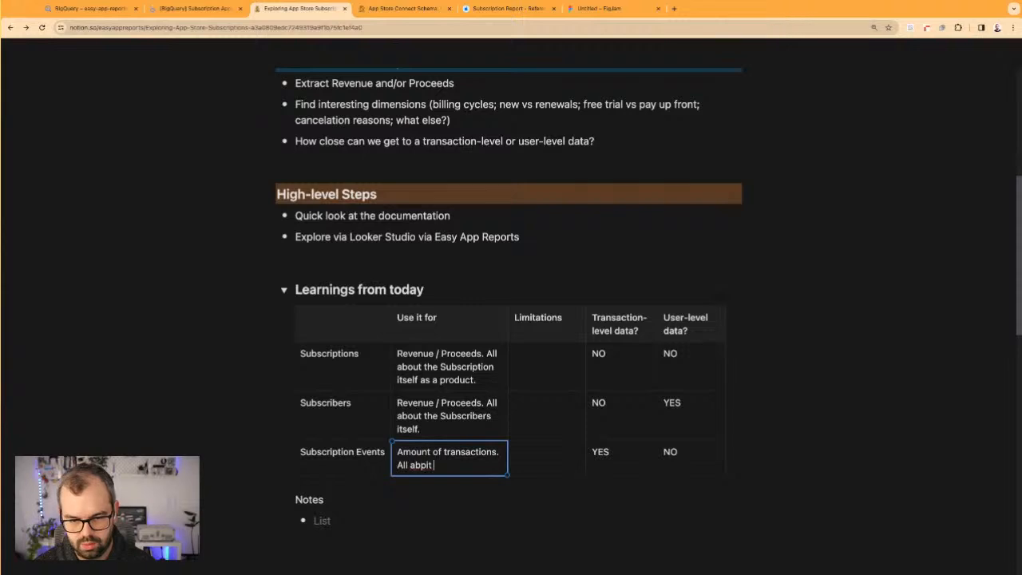
key(BackSpace)
key(BackSpace)
key(BackSpace)
text(out each)
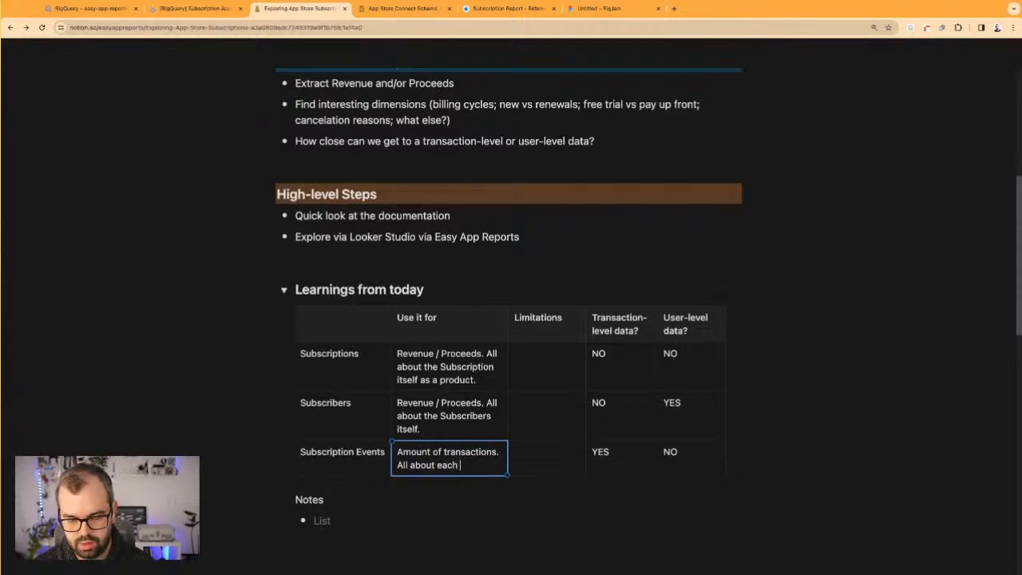
text( "Event”)
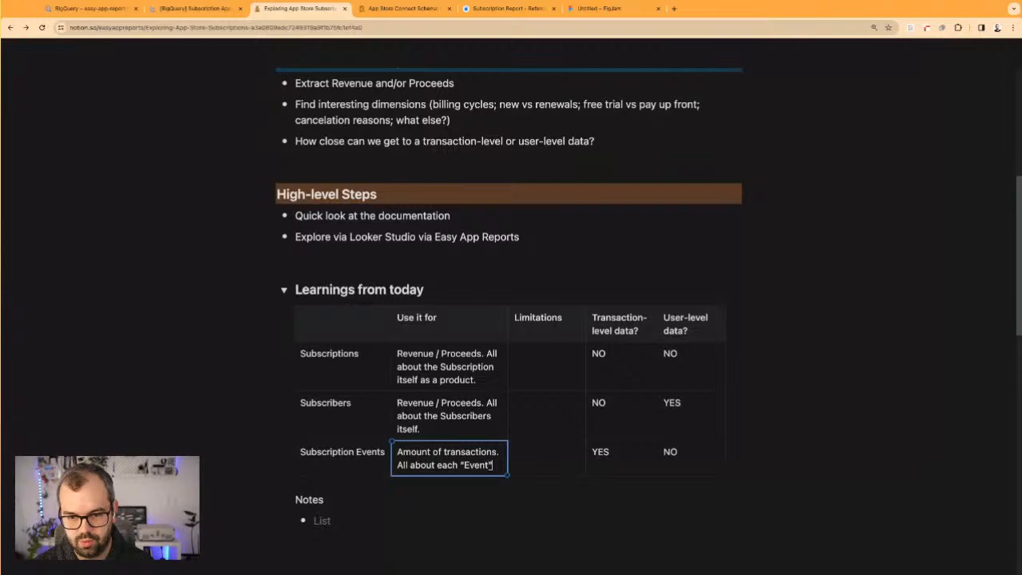
text(" (transaction)
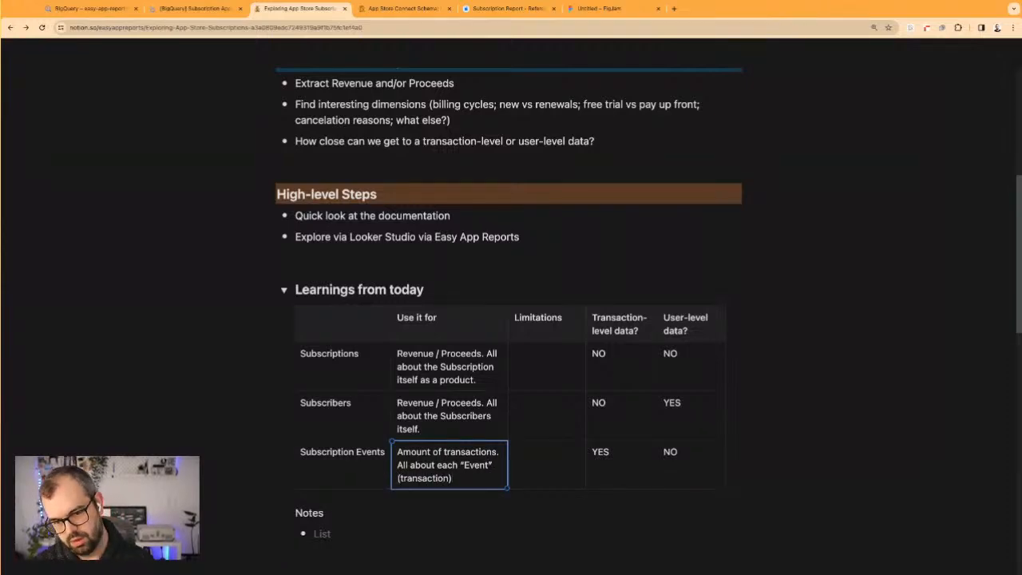
text() that happened withing y)
key(BackSpace)
key(BackSpace)
key(BackSpace)
text(ouryour app)
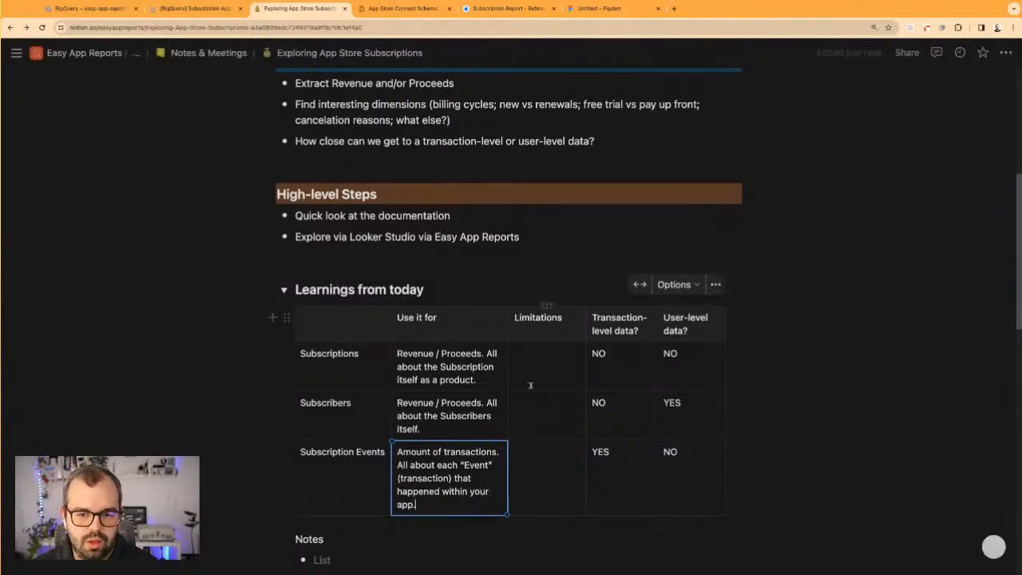
drag(507, 330, 508, 331)
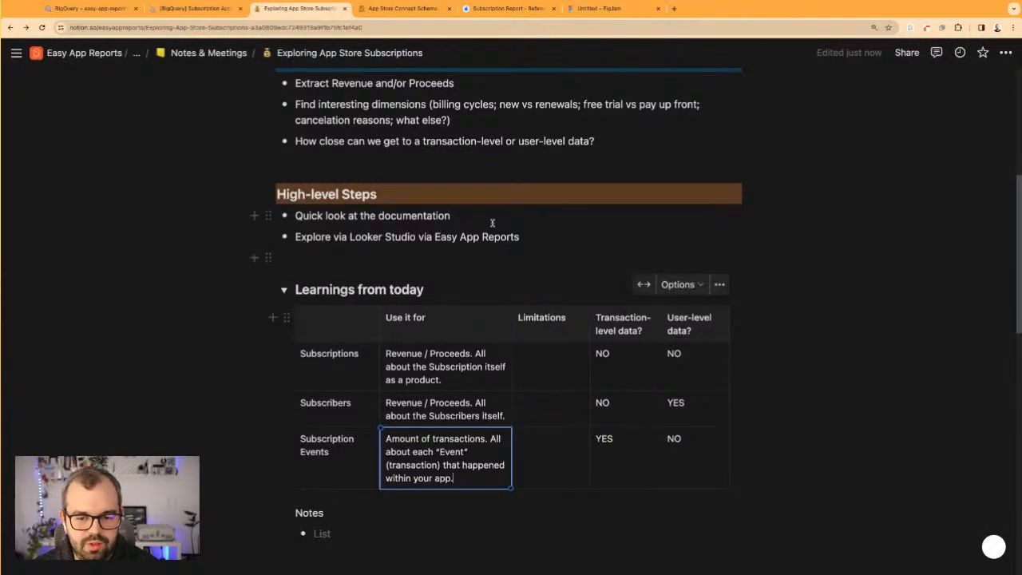
Switch to Apple's Subscription Report reference, search it for "date" and review its fields from the beginning
click(492, 8)
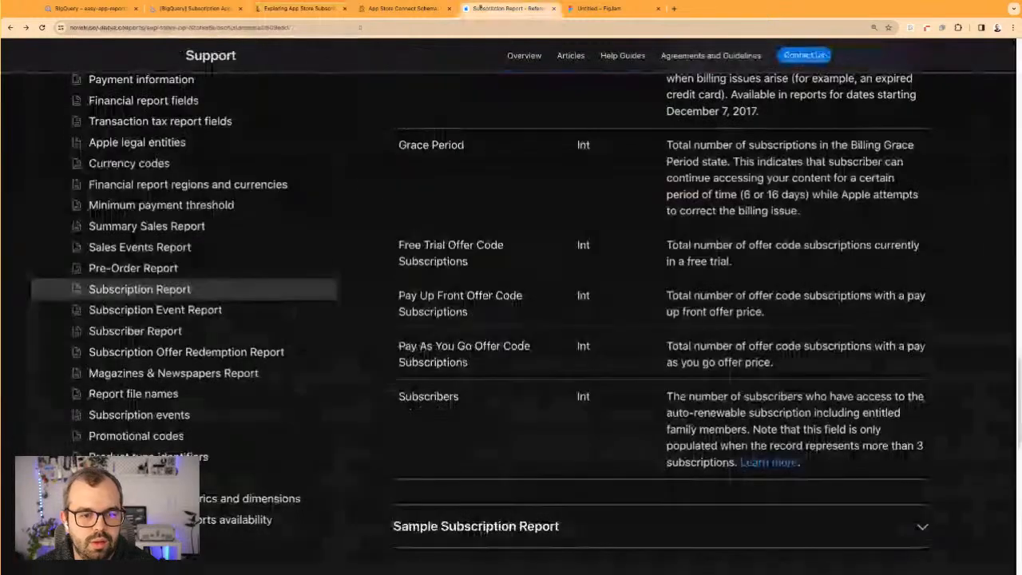
scroll(492, 322, up, 1)
scroll(492, 322, up, 10)
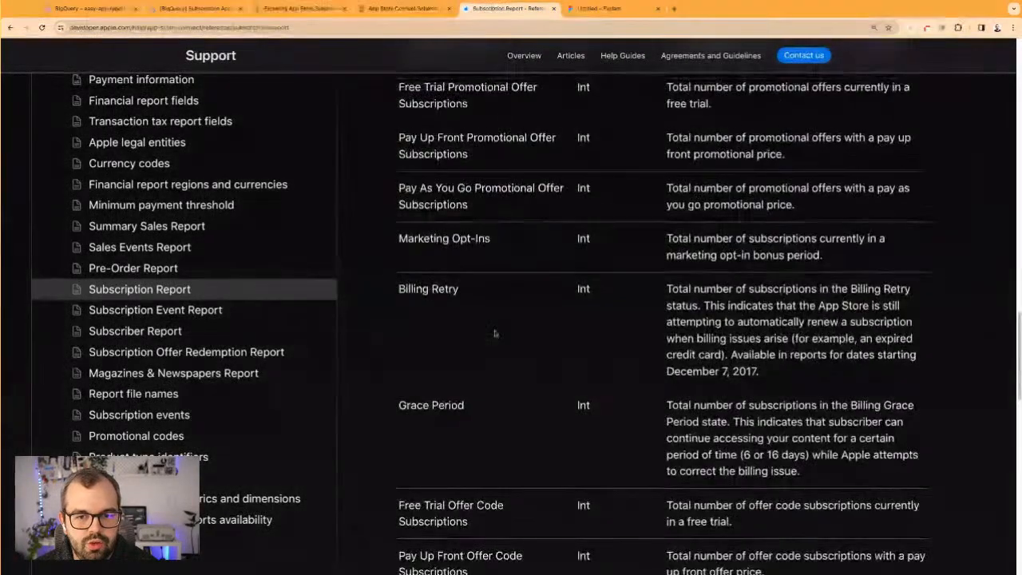
scroll(486, 317, up, 3)
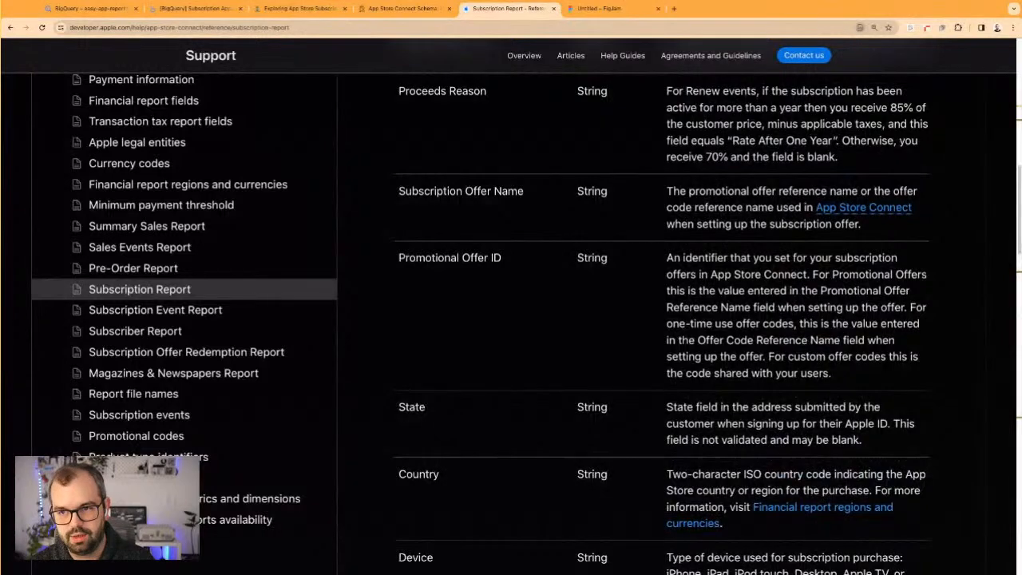
scroll(447, 419, up, 8)
key(super+f)
text(date)
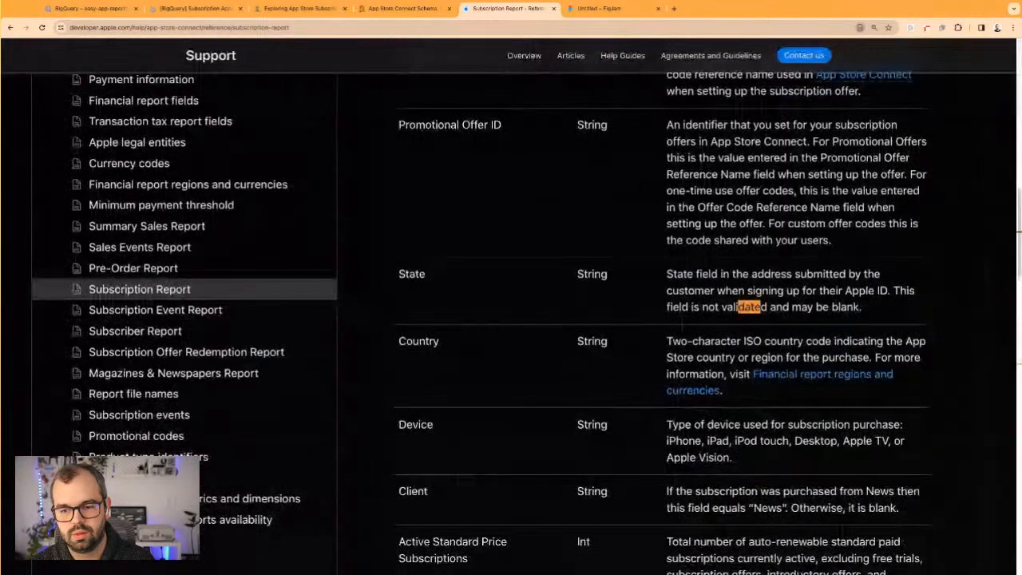
key(Return)
key(Escape)
key(super+Up)
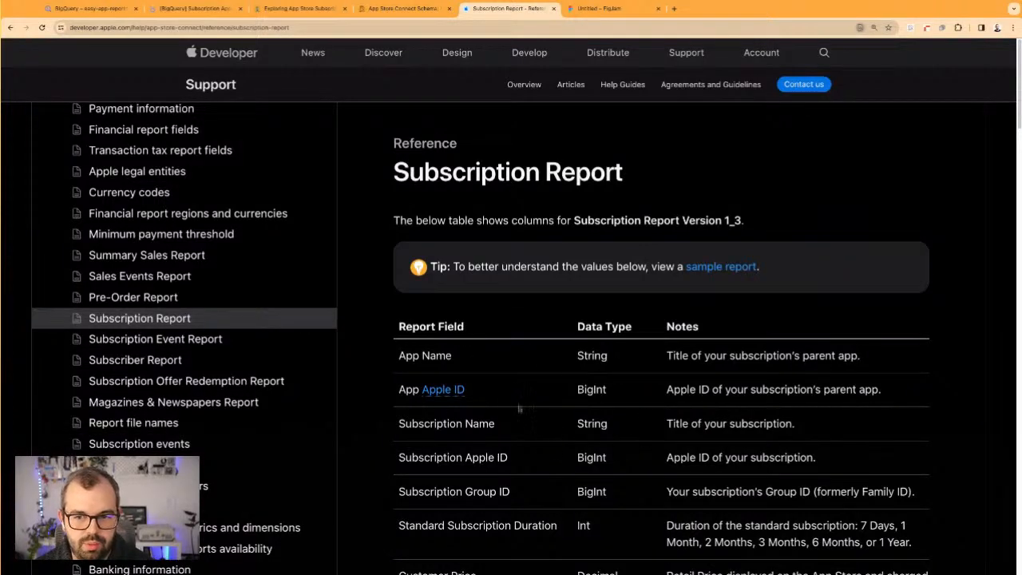
scroll(571, 480, down, 3)
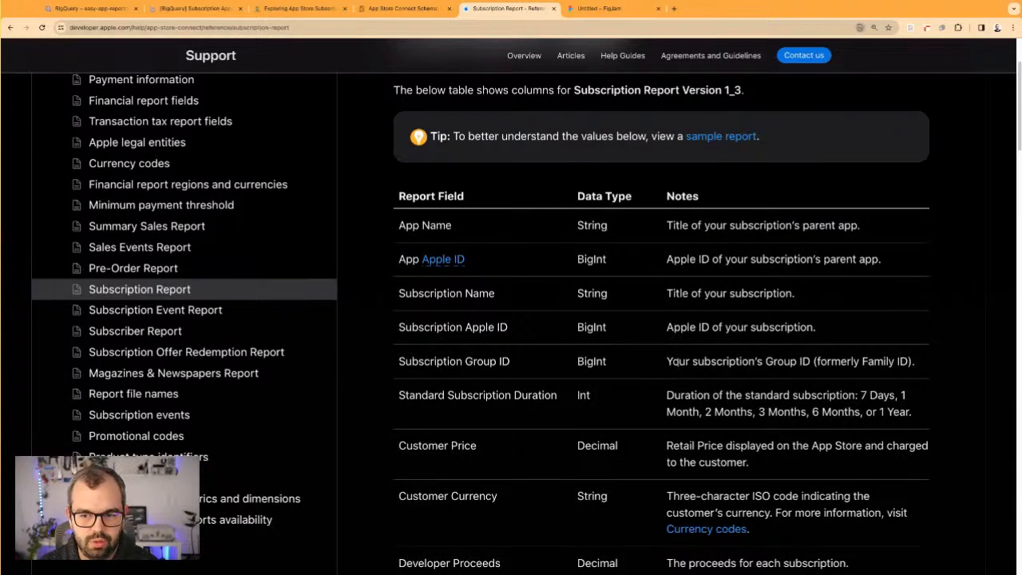
scroll(678, 364, down, 5)
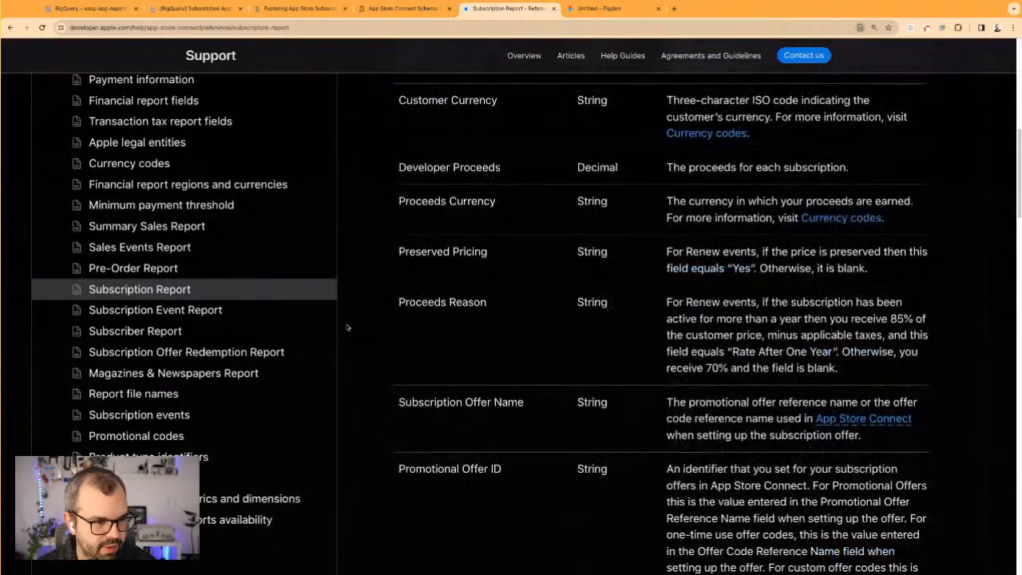
Open the Subscription Event Report reference, search it for "date" and read the notes on Original Start Date
click(206, 310)
scroll(404, 386, down, 1)
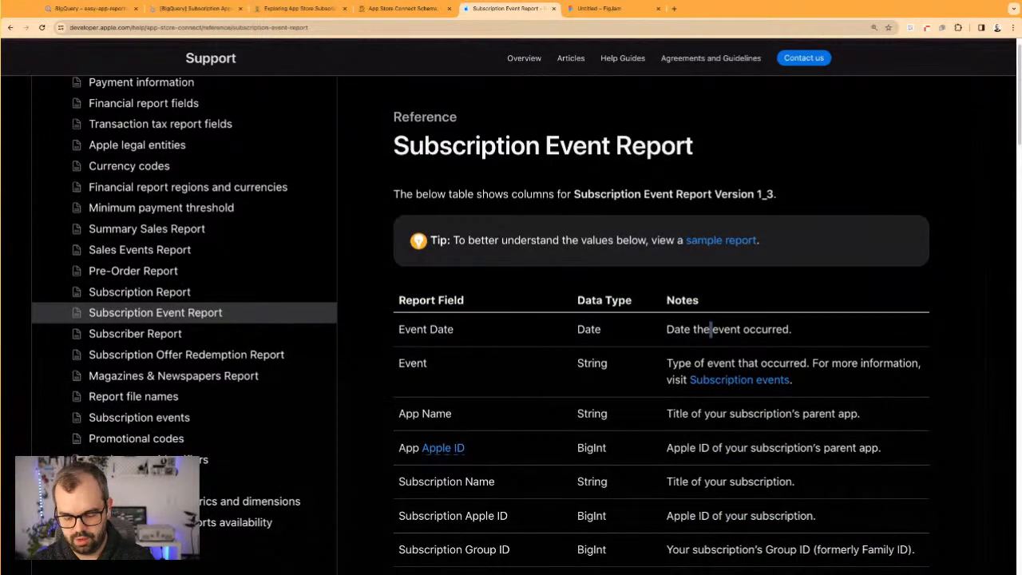
key(super+f)
key(BackSpace)
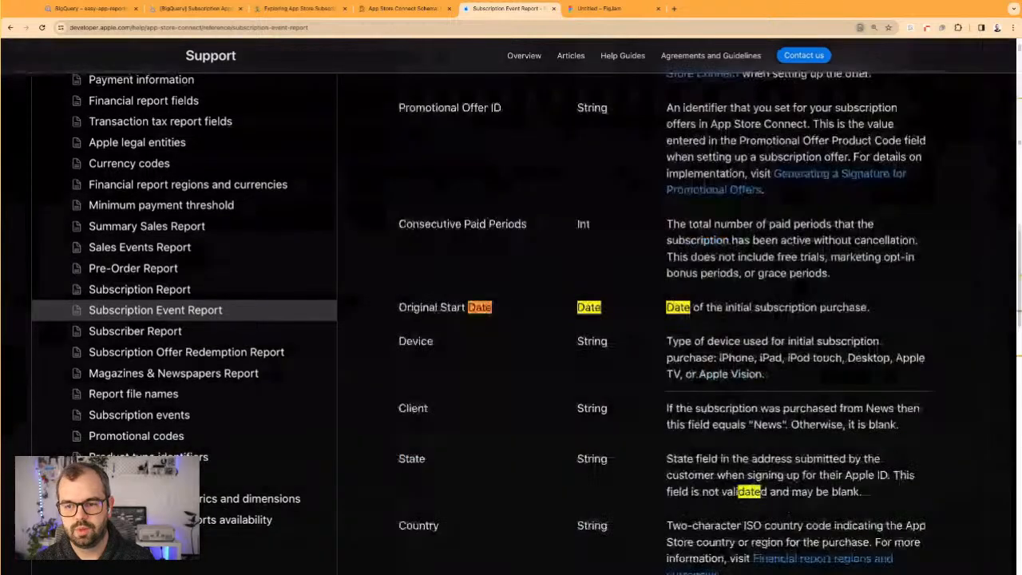
drag(426, 306, 497, 308)
triple_click(737, 310)
click(750, 310)
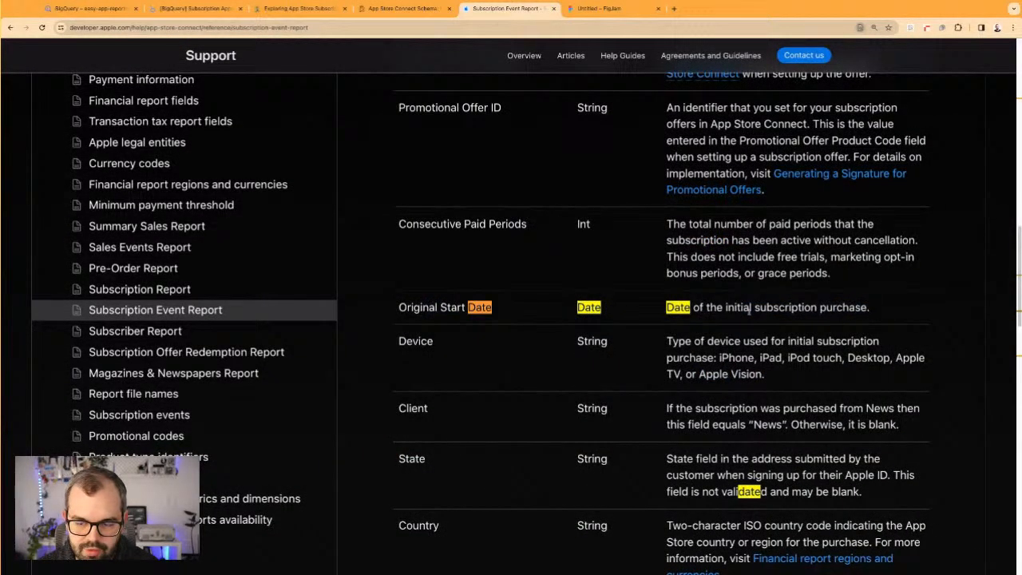
drag(441, 308, 520, 309)
click(689, 308)
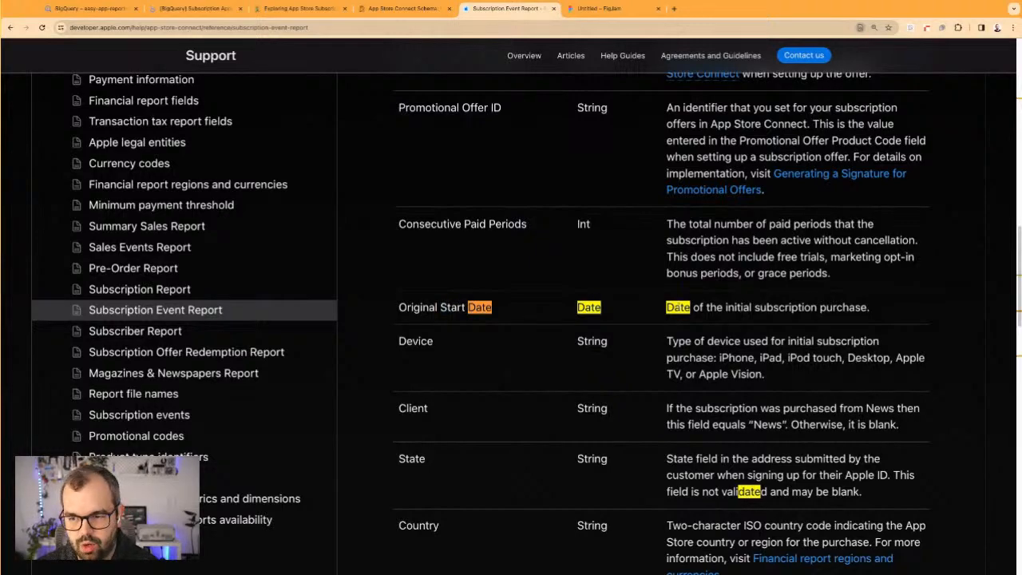
Check the Event Date field in the Subscription Event Report reference
scroll(662, 319, up, 15)
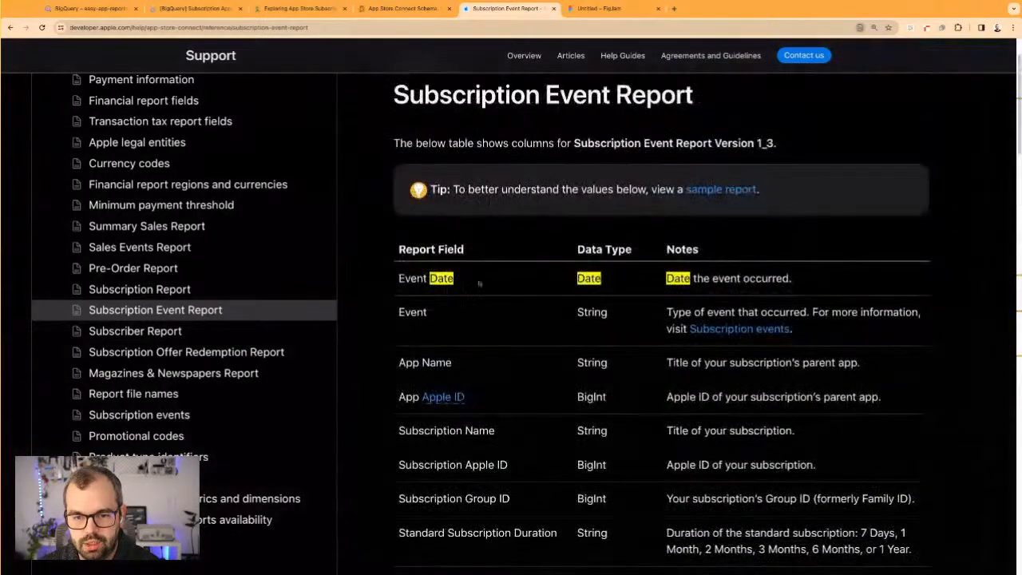
drag(399, 278, 452, 278)
click(454, 278)
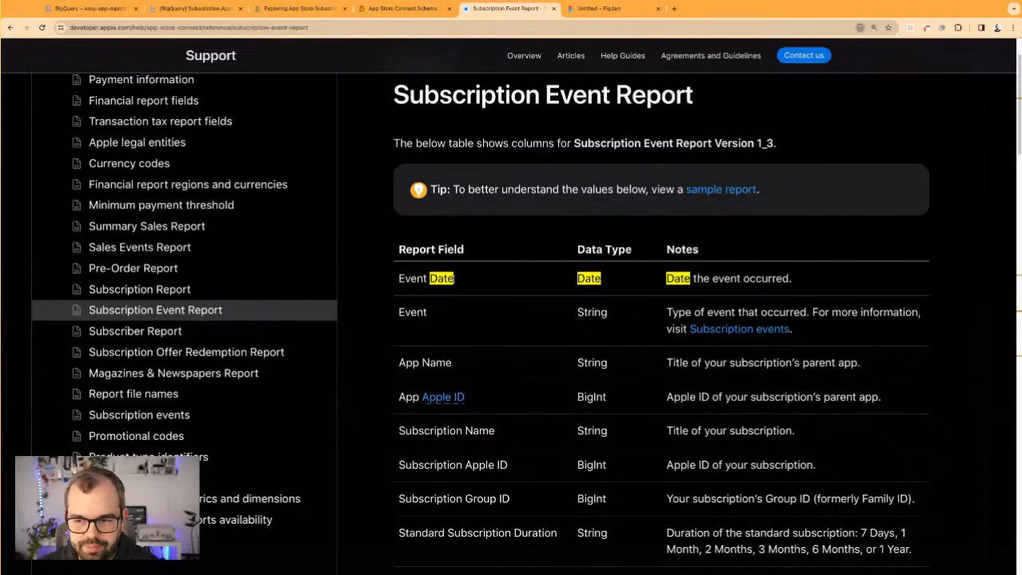
Open the Subscriber Report reference and examine its Event Date, pricing and Subscriber ID fields
click(200, 340)
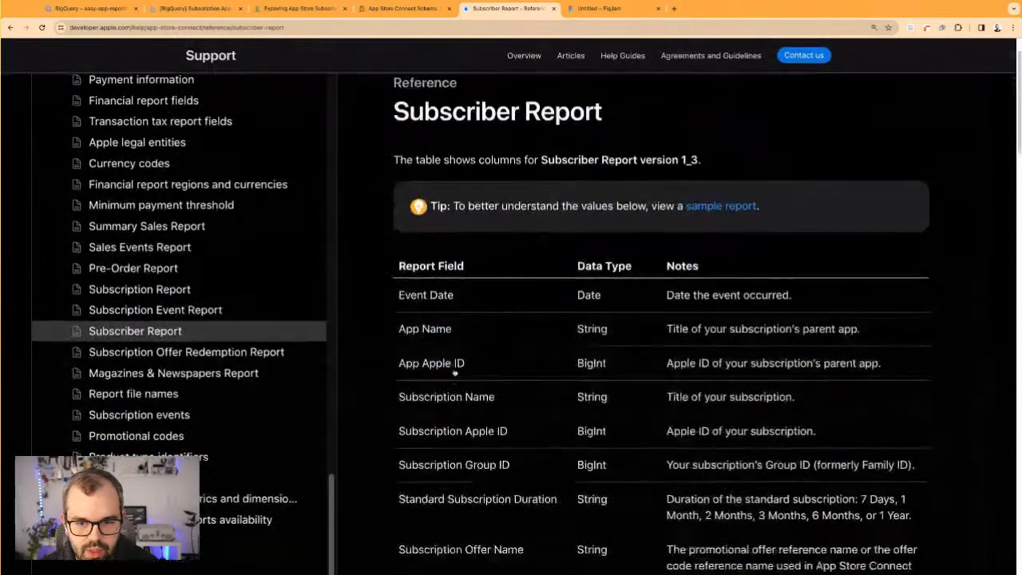
drag(409, 295, 751, 295)
click(750, 294)
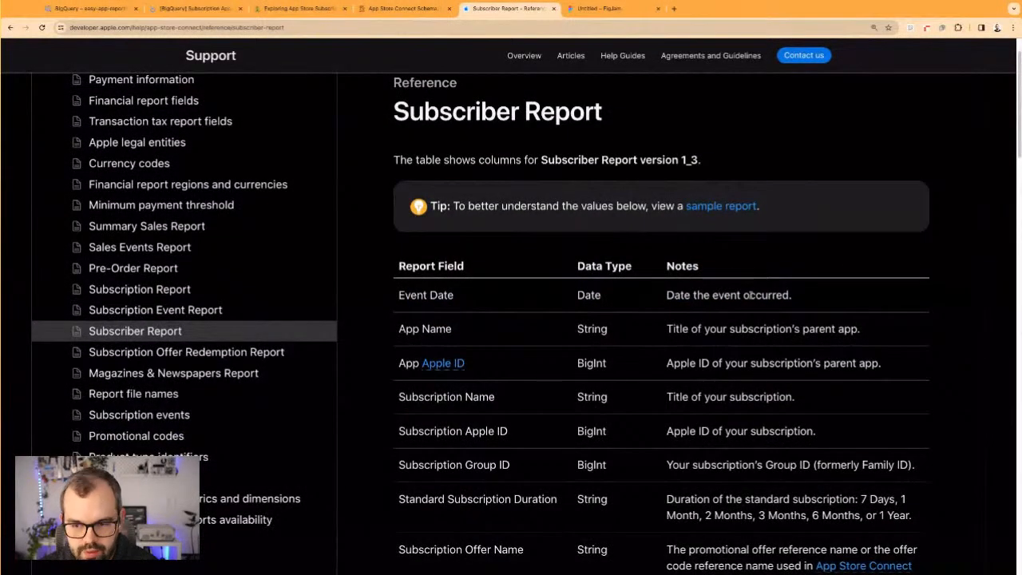
scroll(699, 442, down, 5)
scroll(414, 167, up, 3)
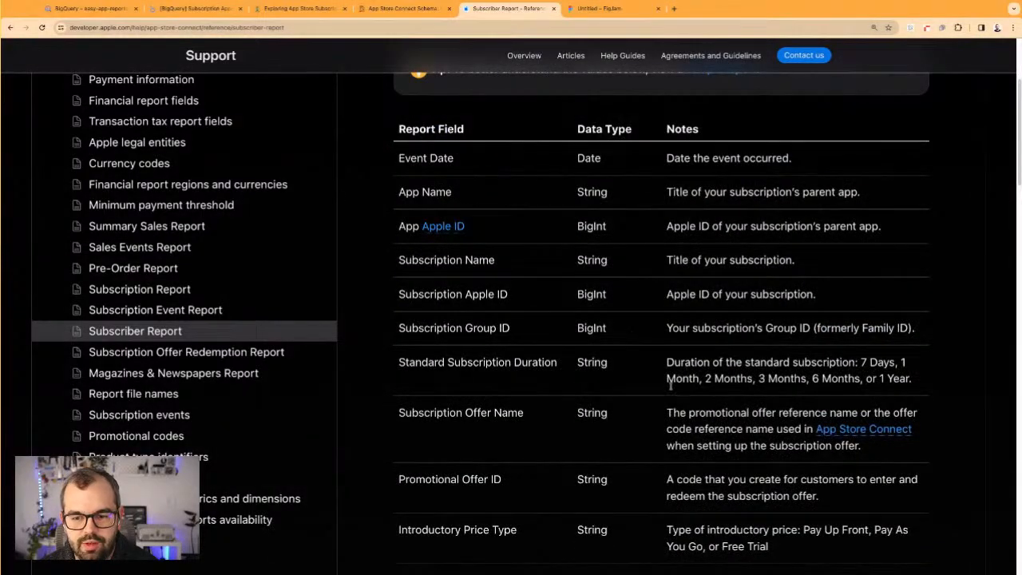
scroll(671, 384, down, 5)
scroll(667, 416, down, 6)
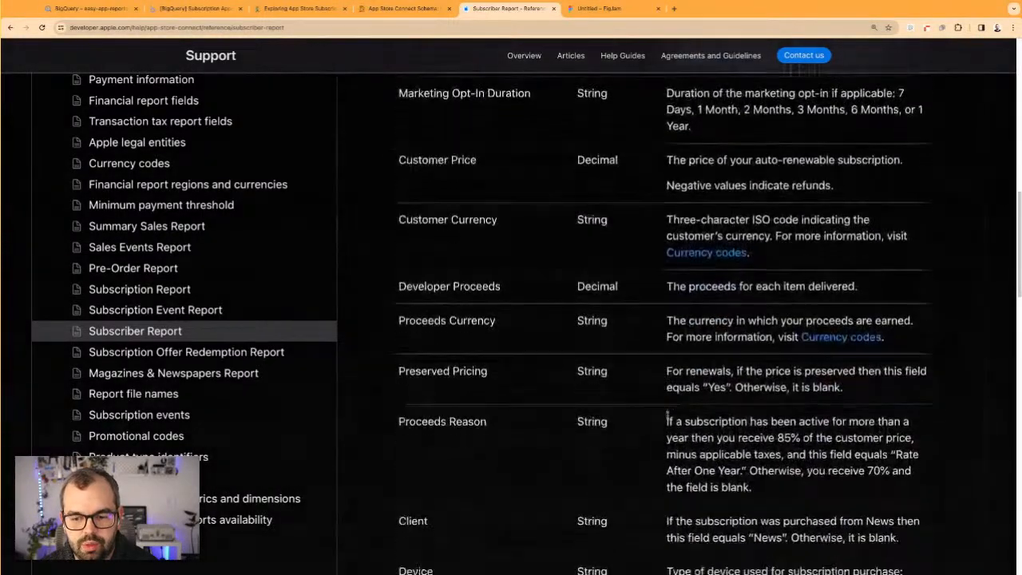
scroll(668, 415, down, 3)
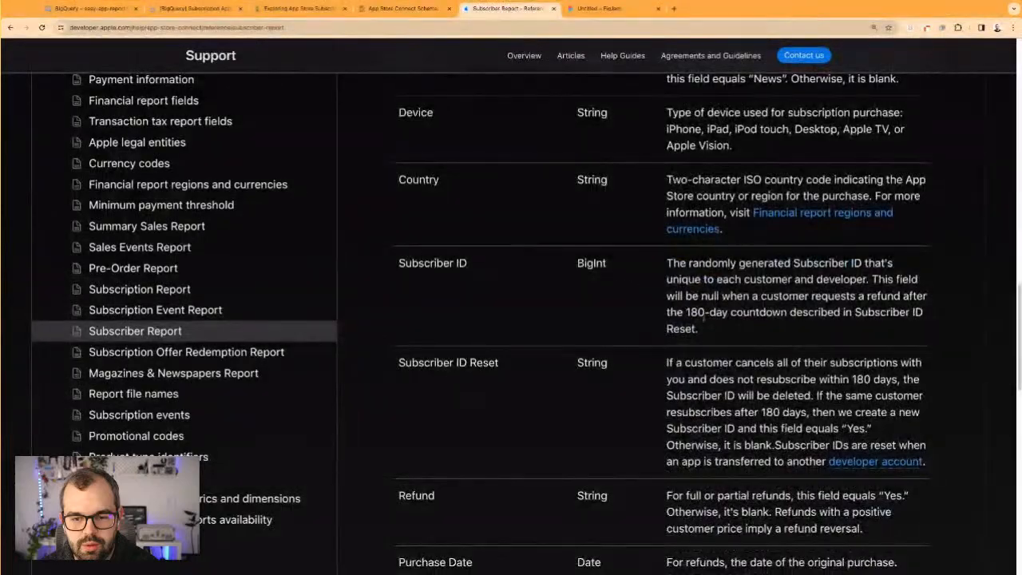
Check the Subscription Apple ID field and its notes in the Subscriber Report reference
scroll(681, 378, up, 15)
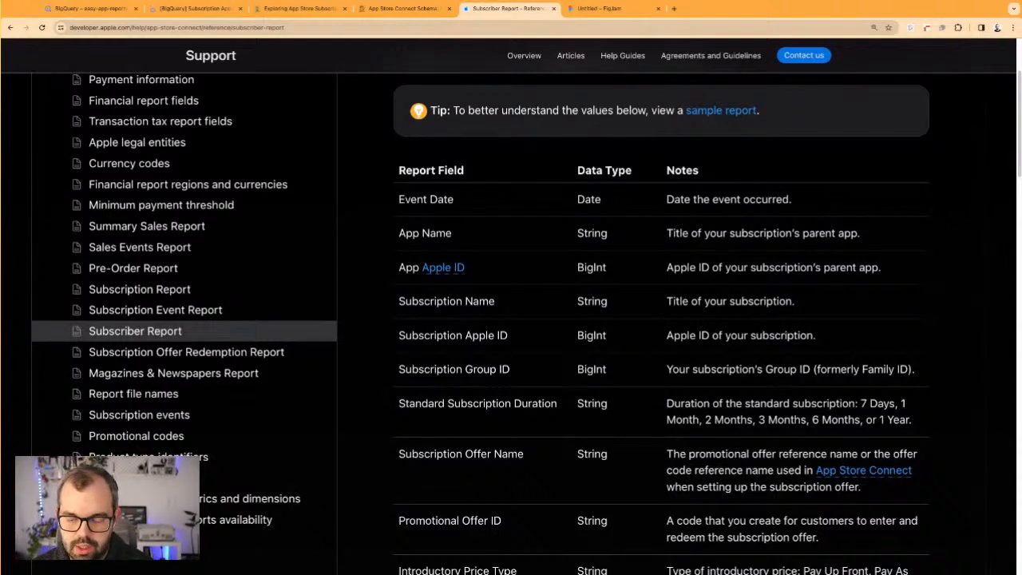
drag(667, 336, 816, 336)
click(734, 335)
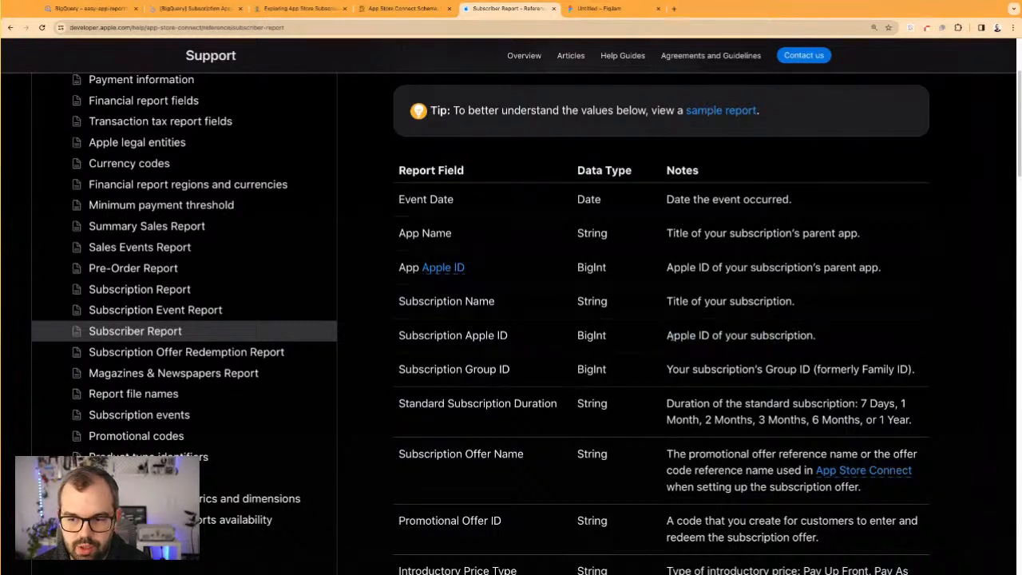
drag(508, 335, 397, 335)
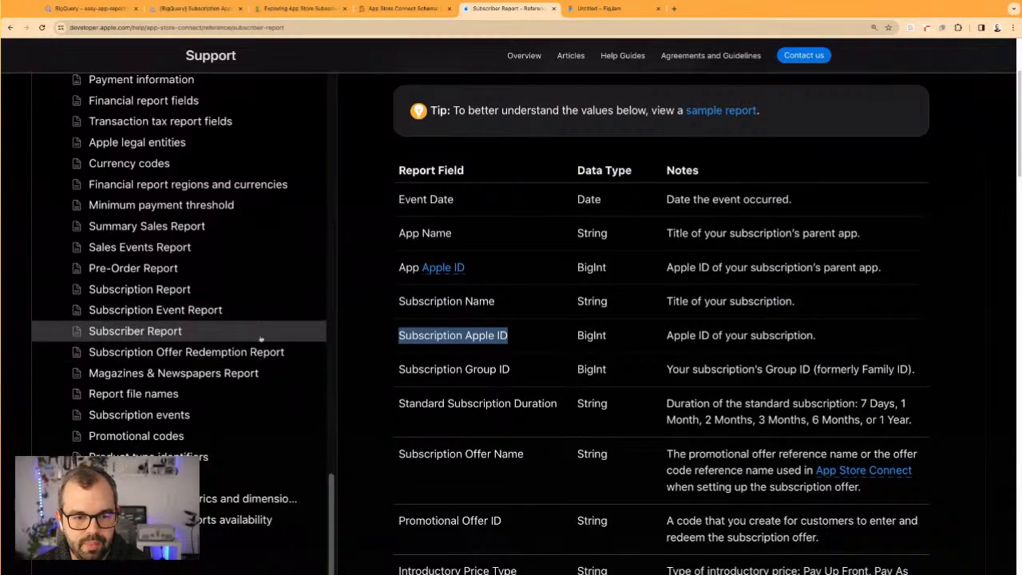
Return to the Notion notes and enter "No date." as the limitation of Subscriptions
click(299, 8)
click(543, 371)
click(550, 413)
click(556, 367)
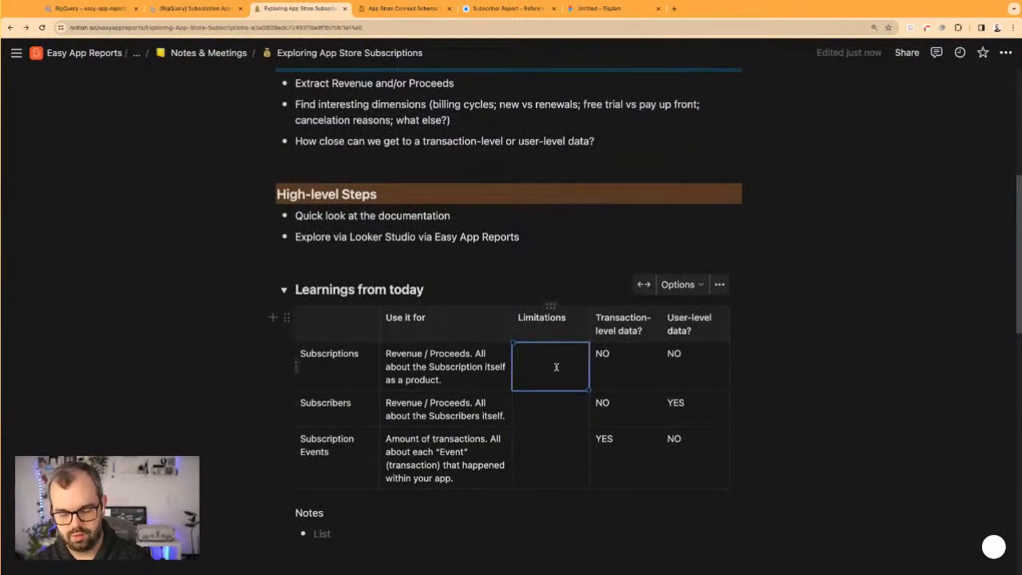
text(No date.)
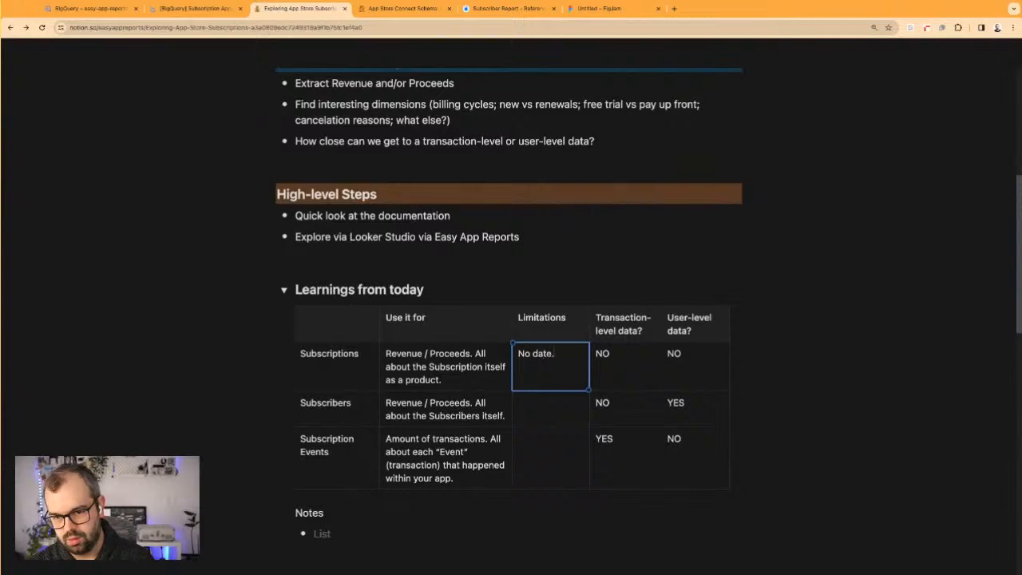
Enter "Proceeds are in user's currency" as the limitation of Subscribers
click(557, 443)
click(549, 405)
text(Proce)
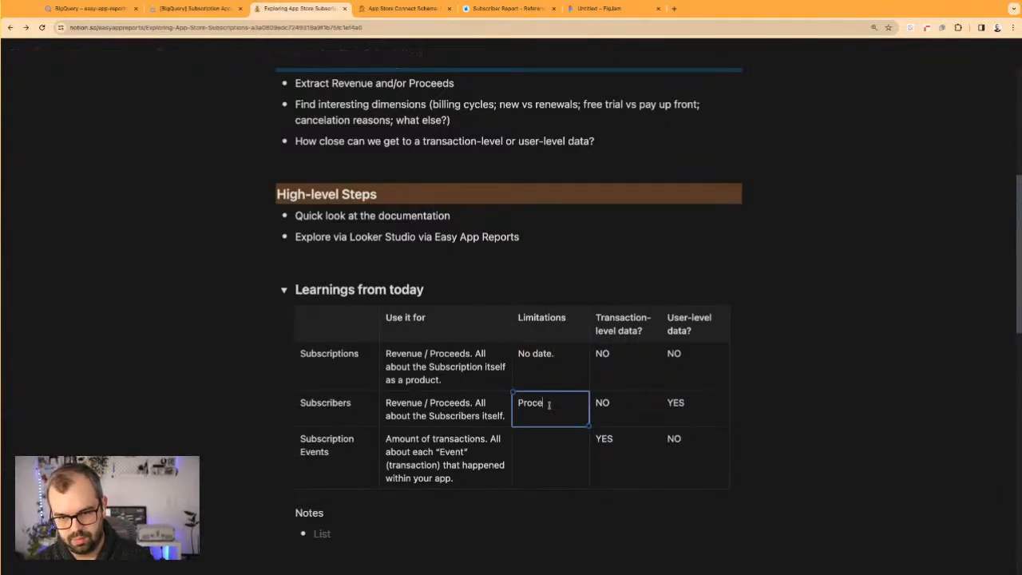
text(eds are in the cu)
key(BackSpace)
key(BackSpace)
key(BackSpace)
key(BackSpace)
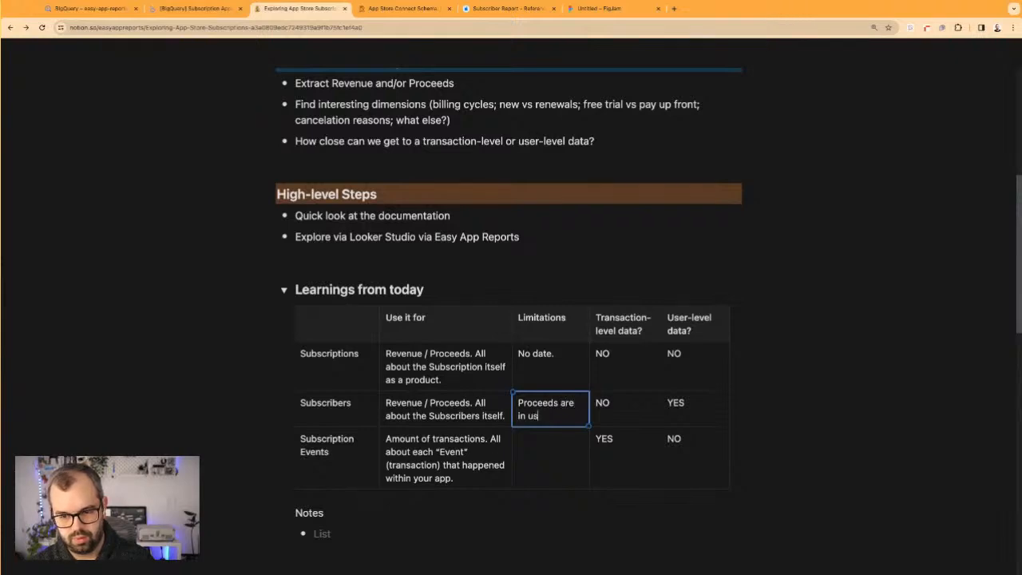
text(user's currency)
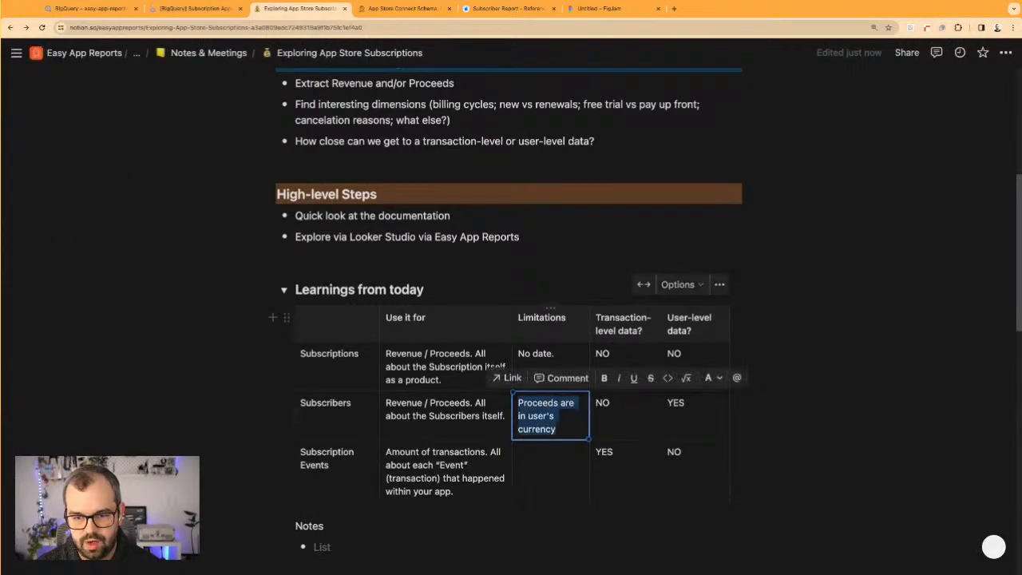
Open Apple's Subscription Event Report reference and look through its fields for any revenue or proceeds data
click(403, 8)
click(508, 8)
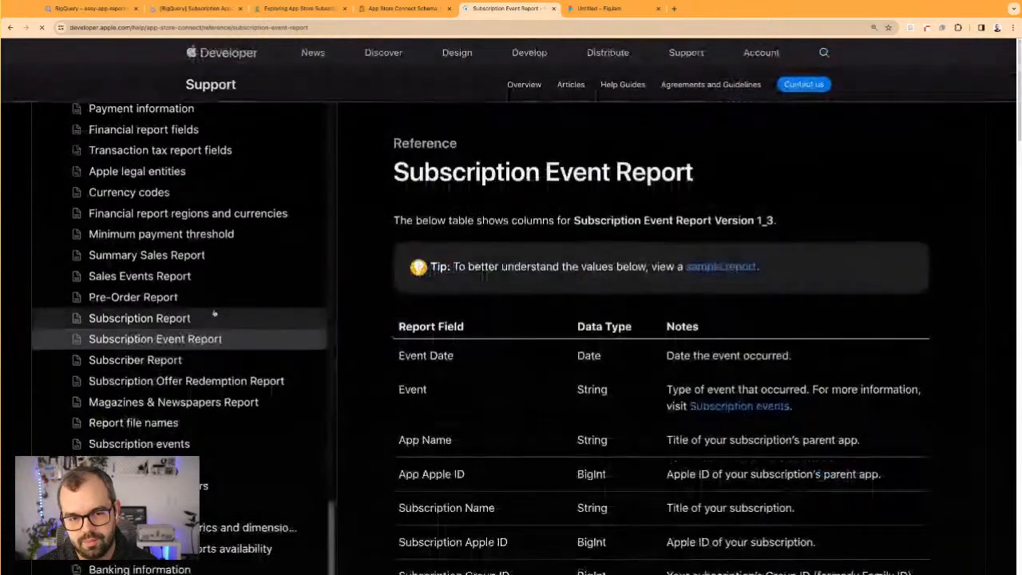
click(213, 315)
click(183, 341)
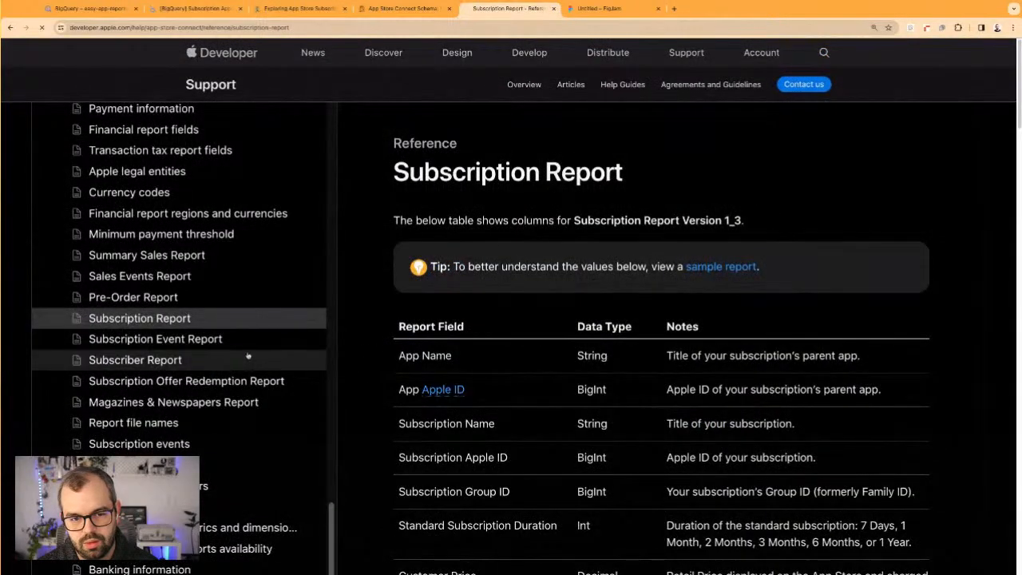
scroll(665, 474, down, 12)
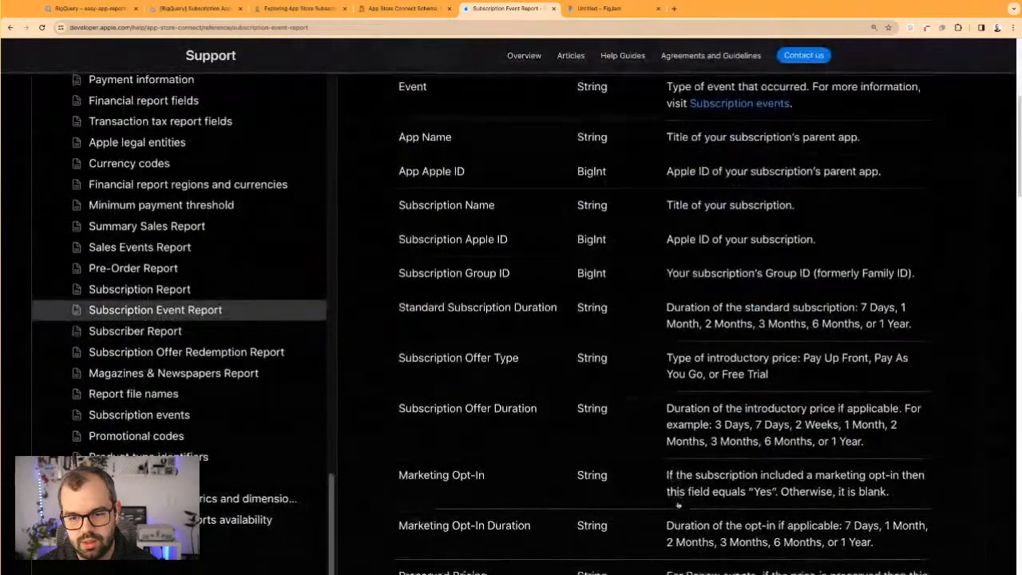
scroll(679, 519, down, 10)
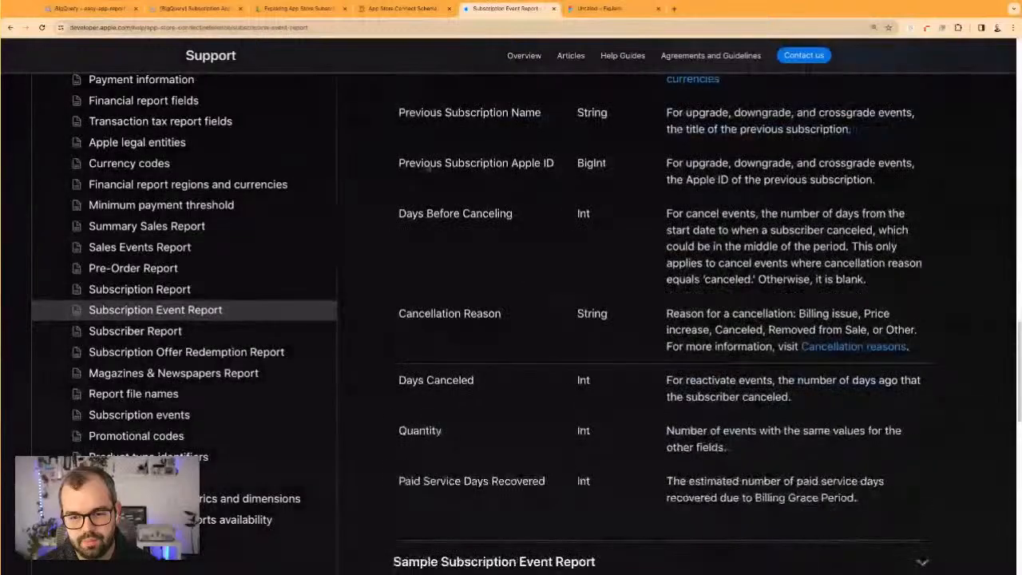
Return to the Notion notes and enter "No revenue figures" as the limitation of Subscription Events
click(373, 9)
click(300, 8)
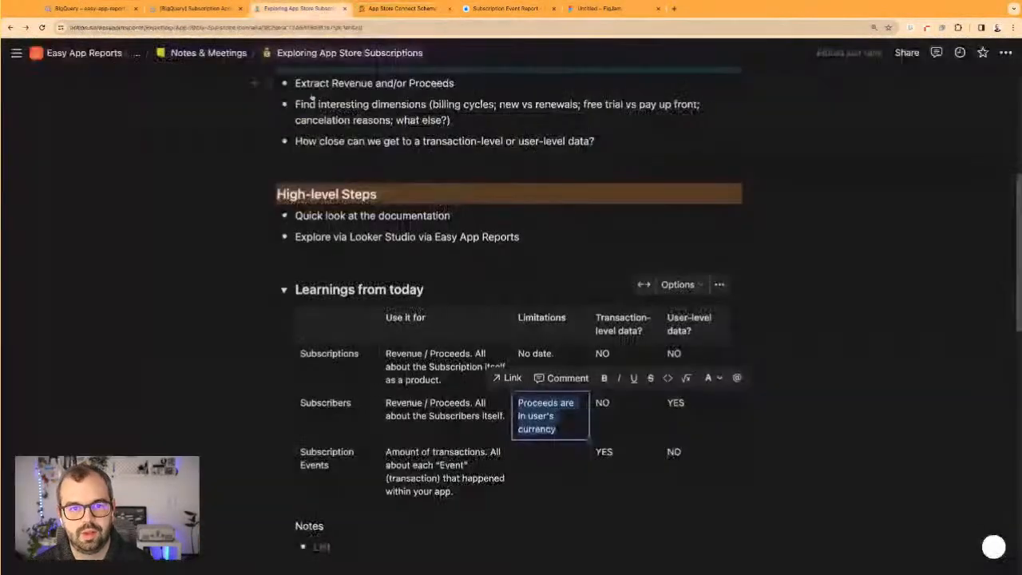
click(544, 477)
text(No rev)
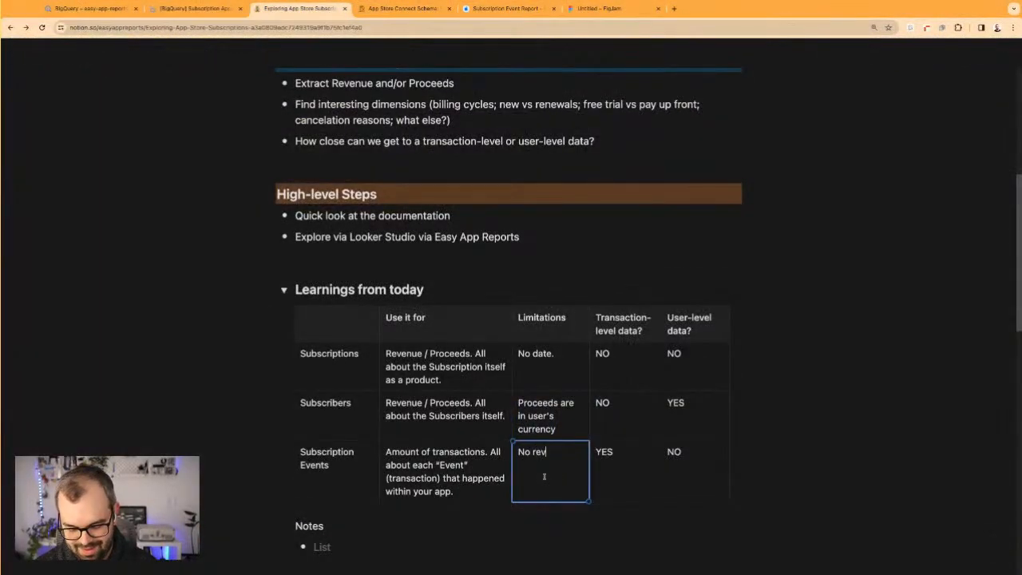
text(enue figures)
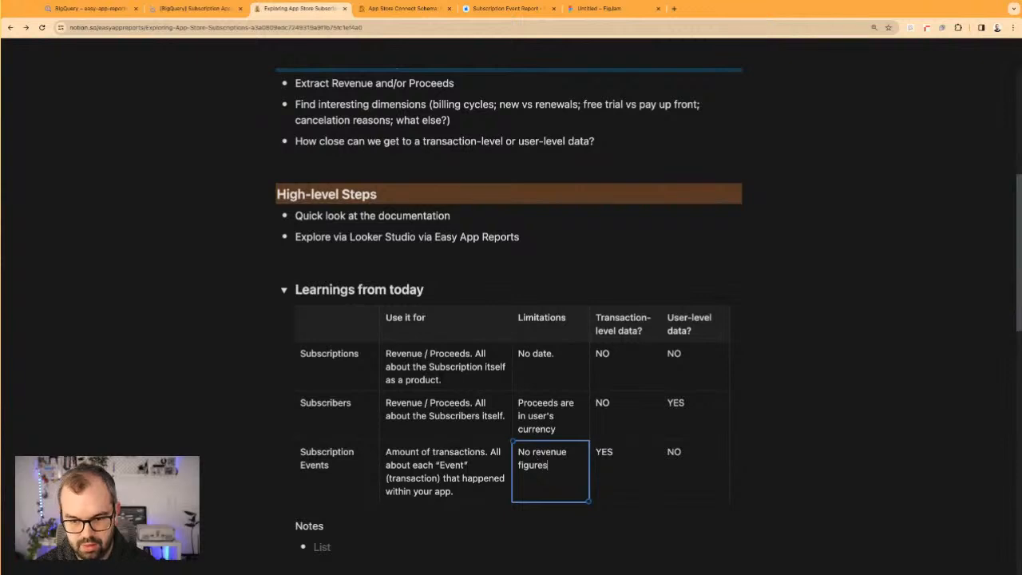
Highlight the Subscriptions and Subscribers rows of the learnings table, followed by the Subscription Events row, to review them
click(531, 416)
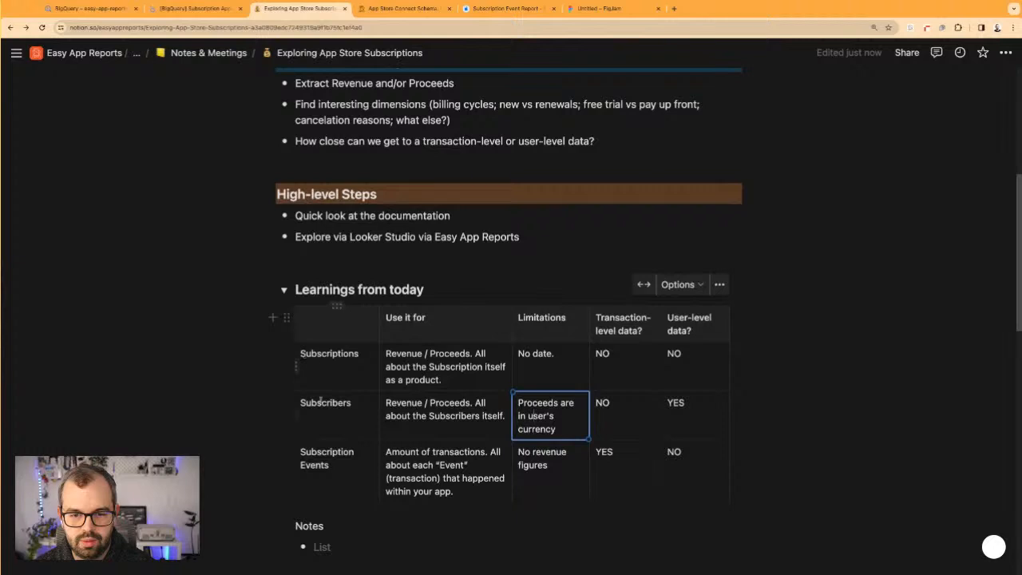
shift+click(301, 352)
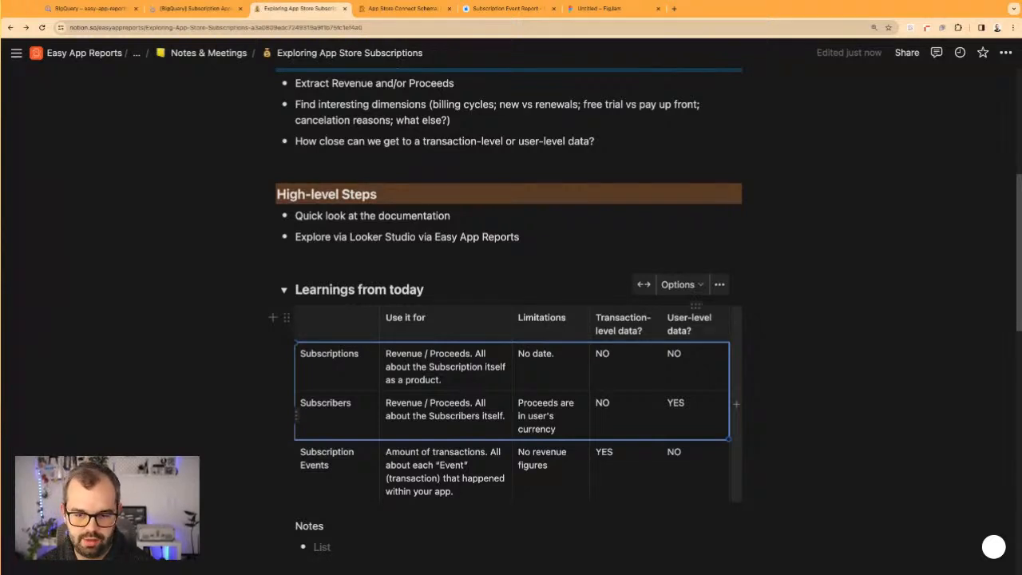
drag(703, 473, 344, 460)
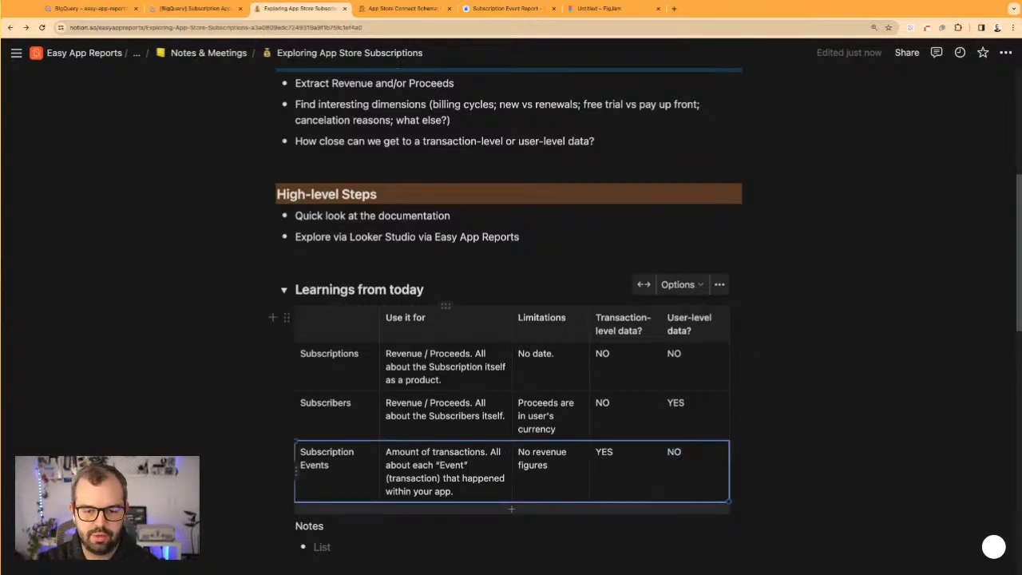
click(370, 562)
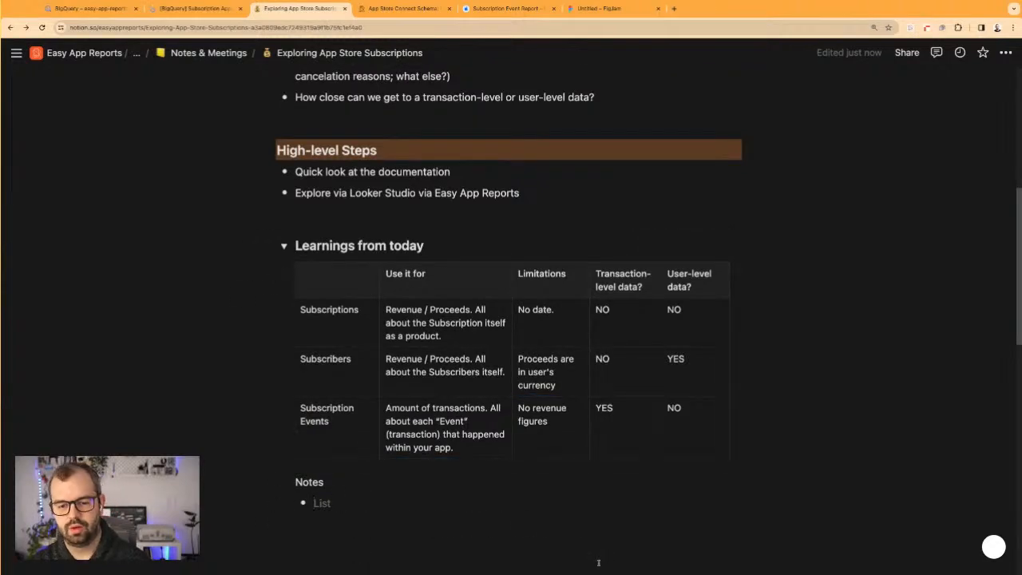
text(SUbscription)
key(alt+BackSpace)
text(SUbs)
key(BackSpace)
key(BackSpace)
key(BackSpace)
text(us)
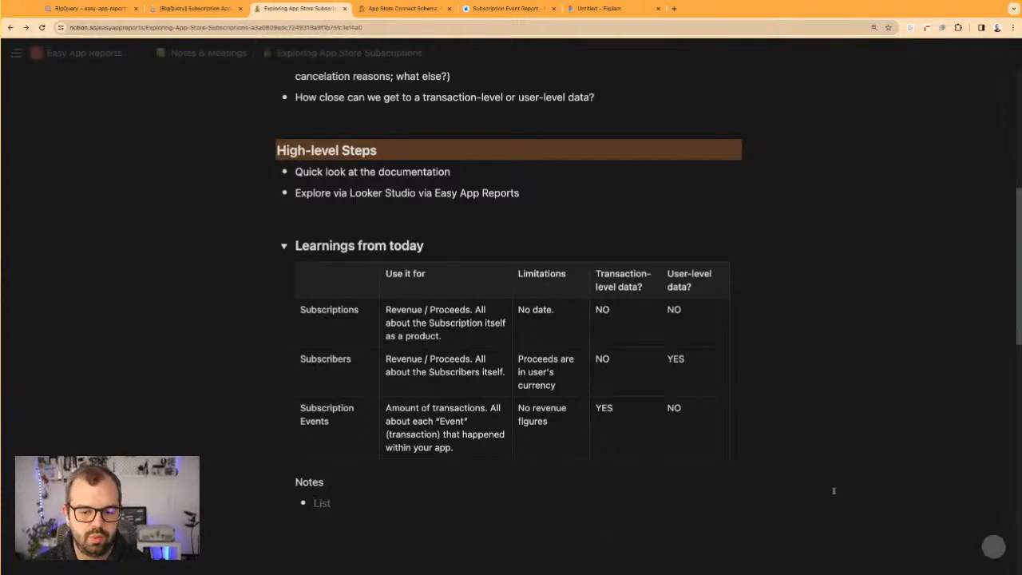
Review the "Use it for" descriptions of the three reports in the learnings table
drag(390, 310, 496, 411)
click(497, 409)
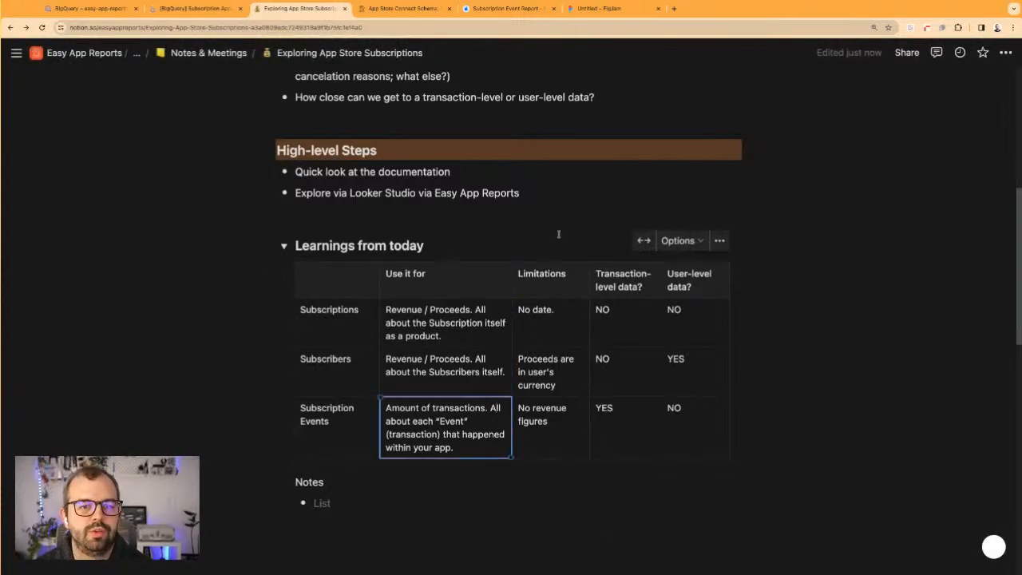
click(748, 285)
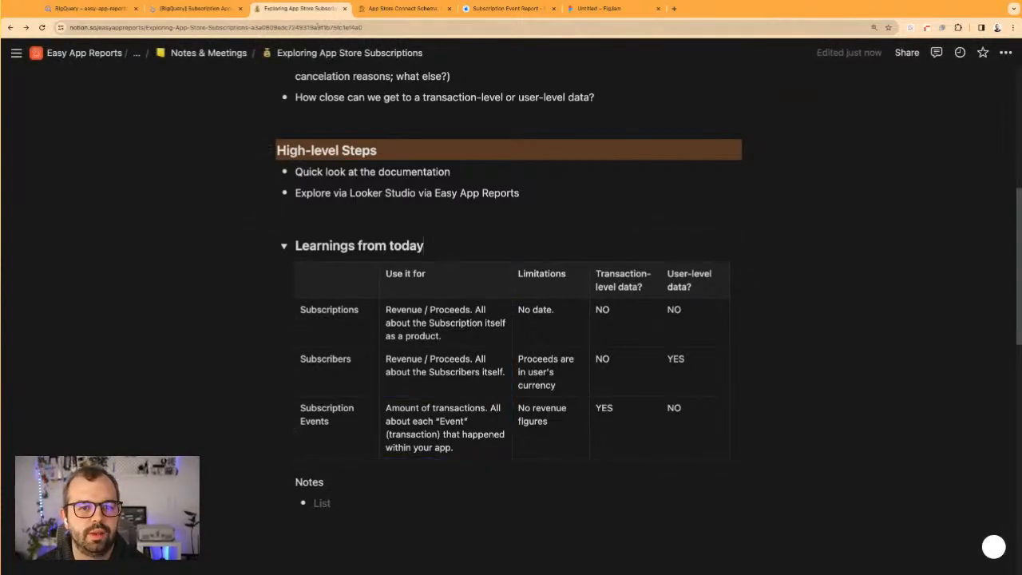
Switch from the notes to the Looker Studio dashboard and open easyappreports.com in a new browser tab
click(212, 8)
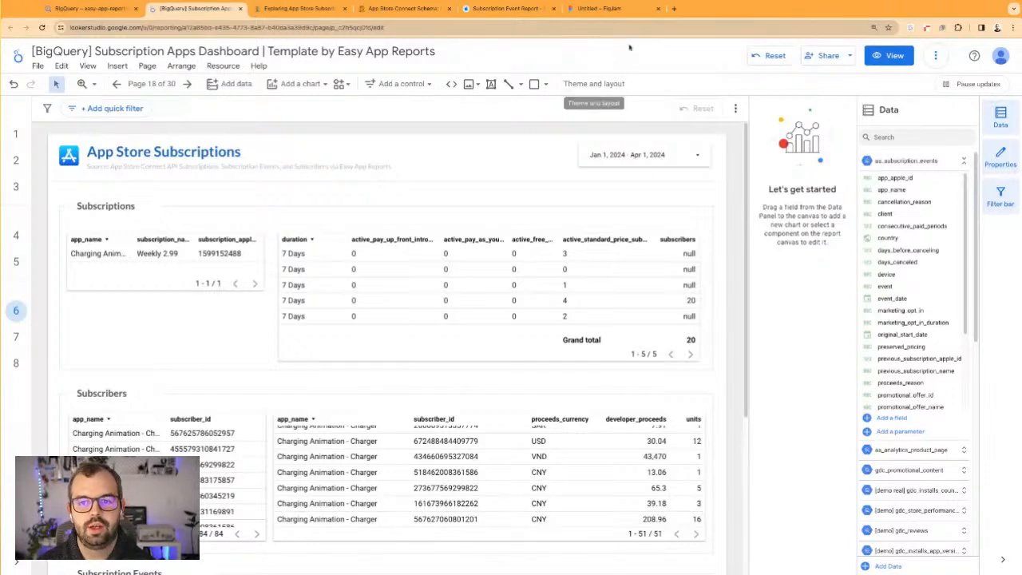
click(674, 8)
text(easy)
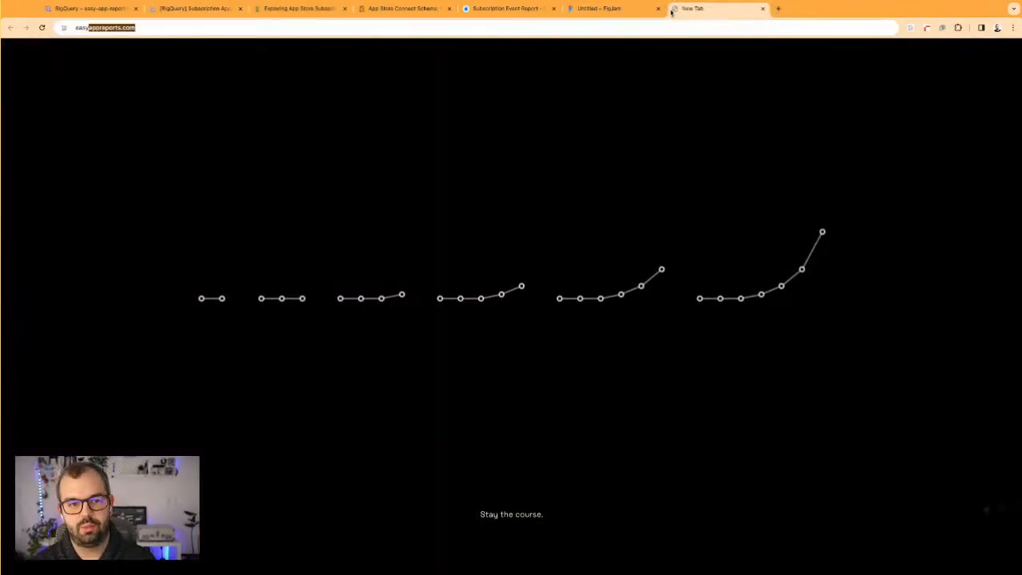
key(Return)
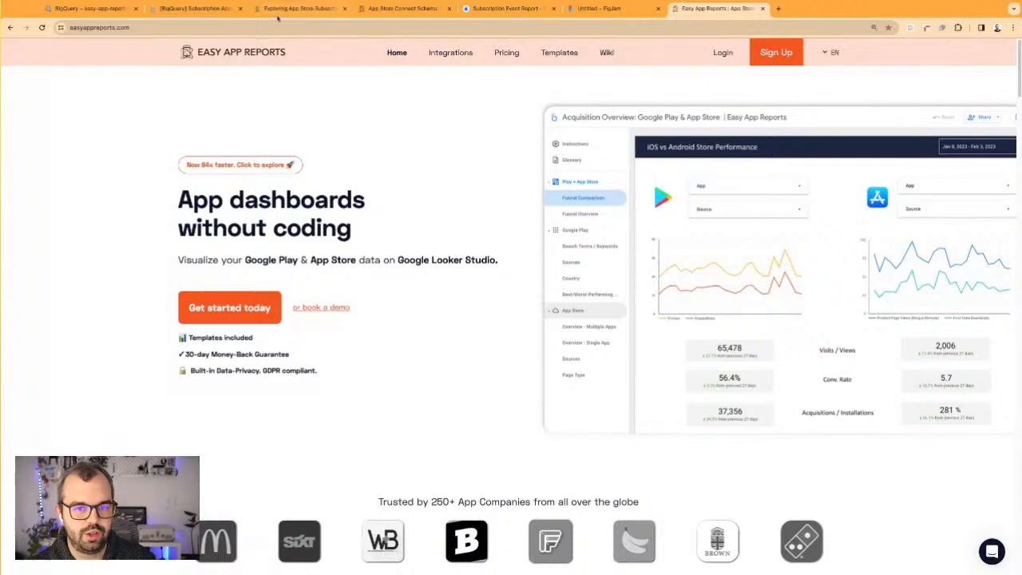
Show the Looker Studio dashboard's Overview page in view mode and review its Google Play and App Store metrics
click(192, 9)
click(16, 135)
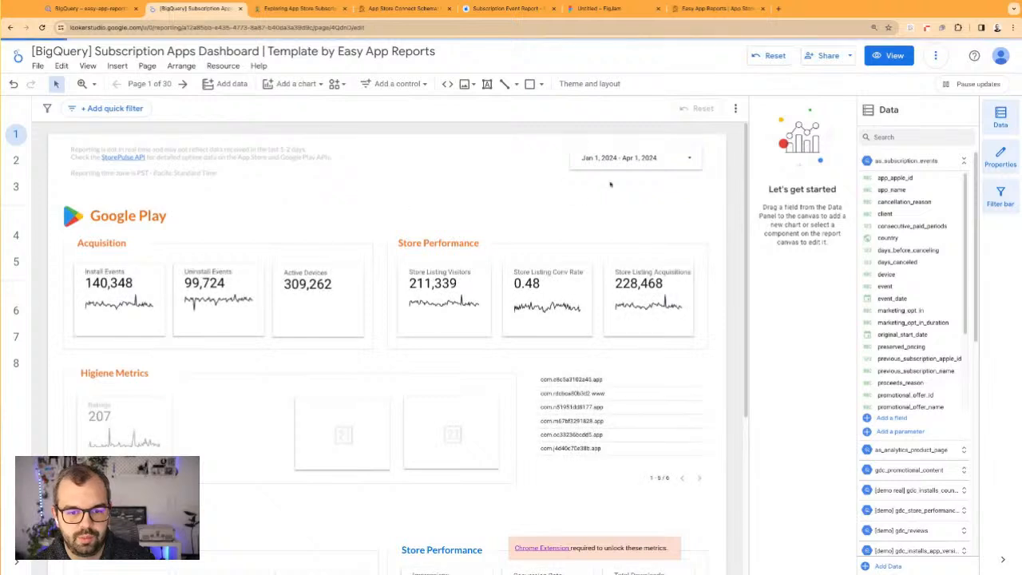
click(888, 56)
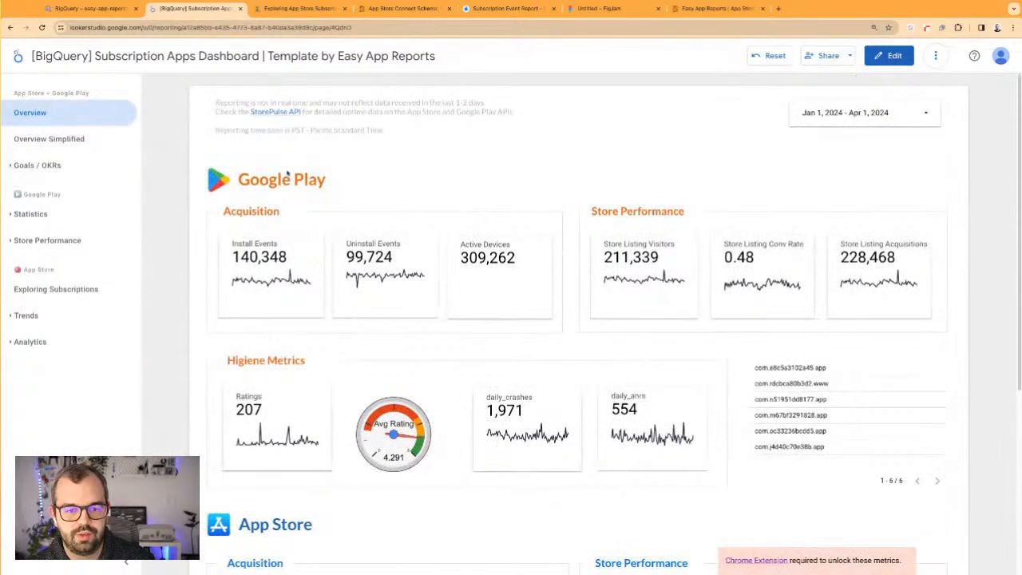
scroll(289, 340, down, 1)
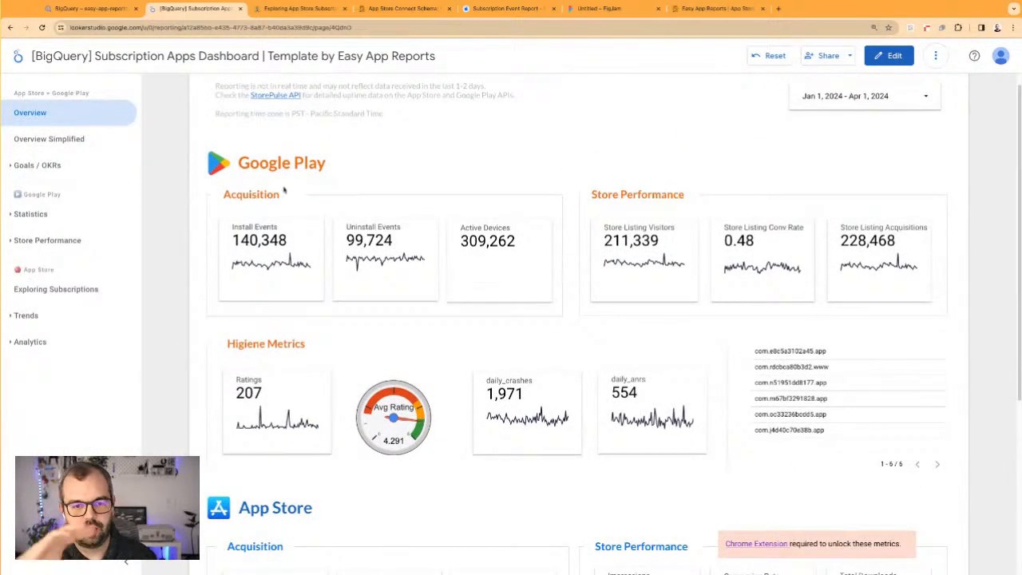
scroll(425, 252, down, 2)
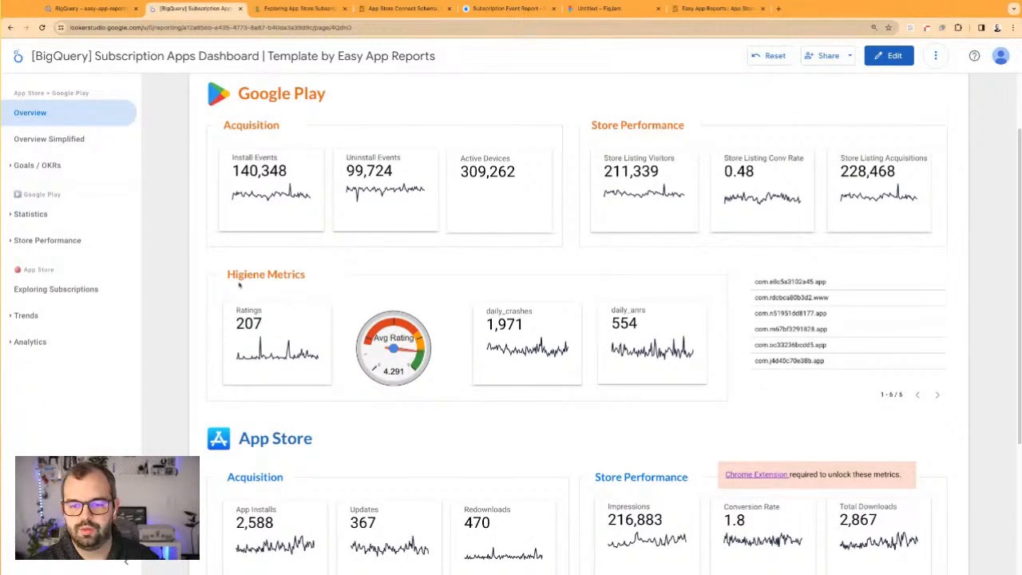
scroll(426, 294, down, 5)
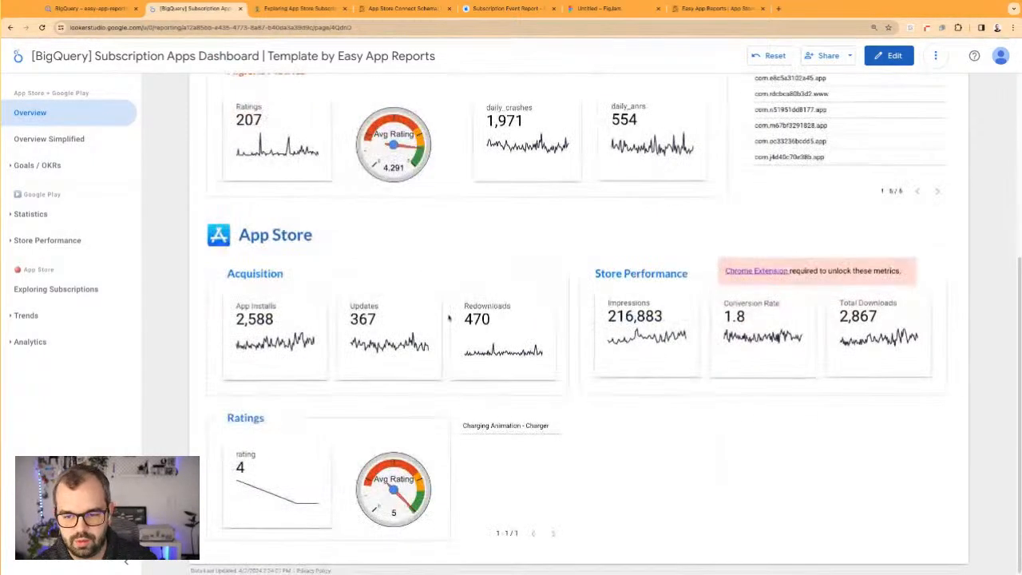
Browse the dashboard's Google Play Statistics section and its App Store Exploring Subscriptions, App Installs and Sources pages
click(30, 214)
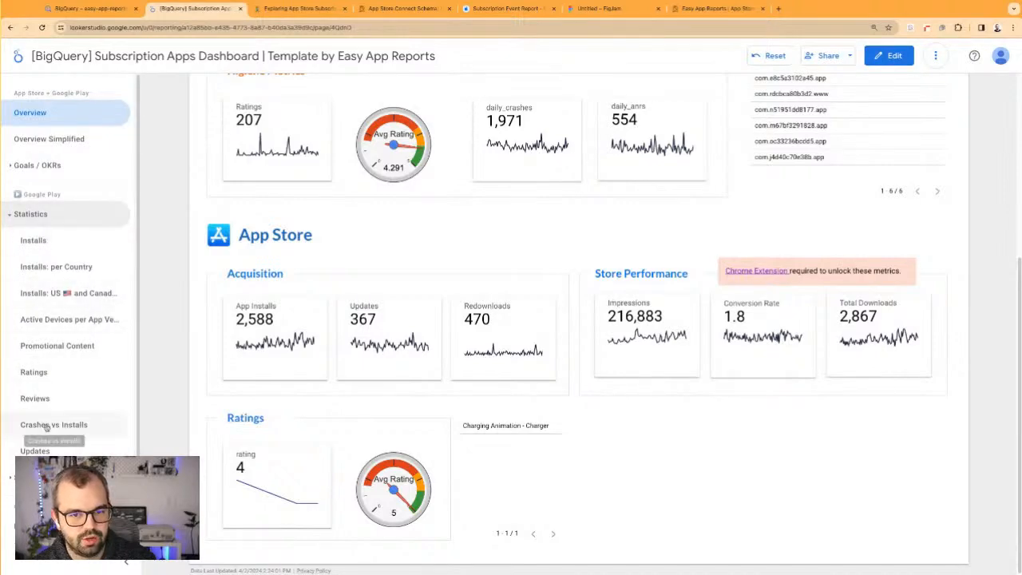
scroll(40, 399, down, 1)
click(56, 480)
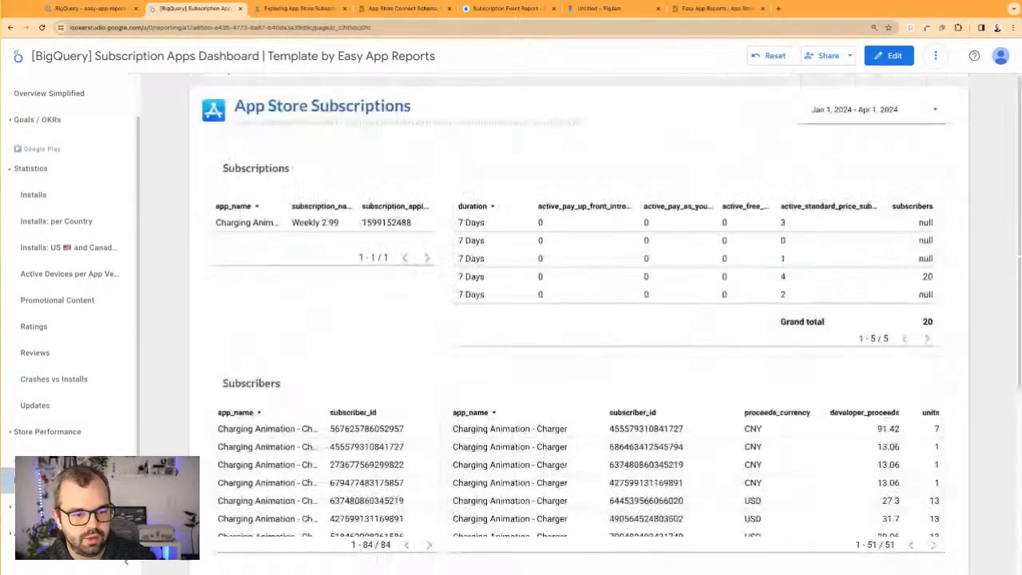
click(56, 507)
scroll(60, 436, down, 3)
click(41, 401)
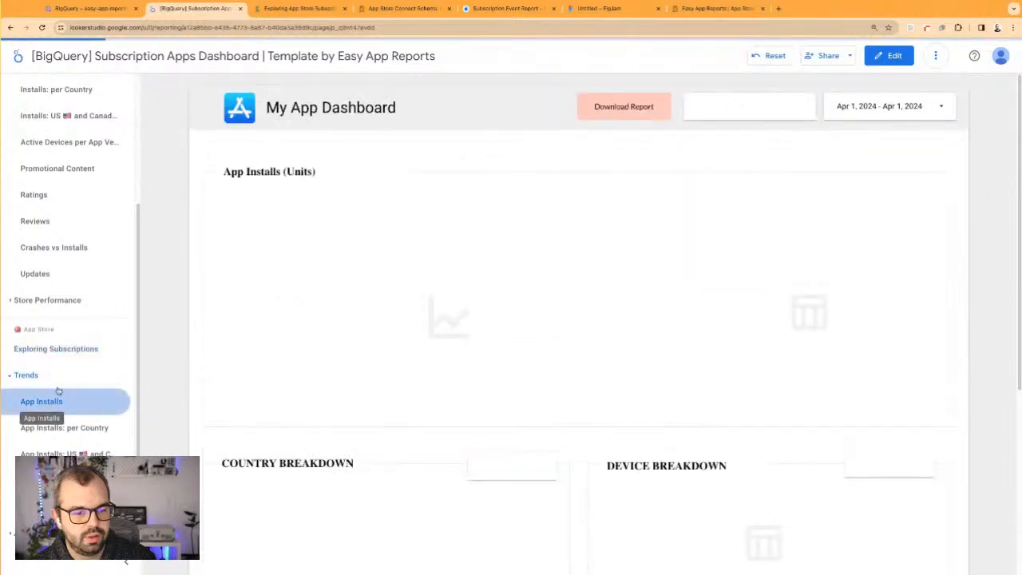
scroll(48, 400, down, 3)
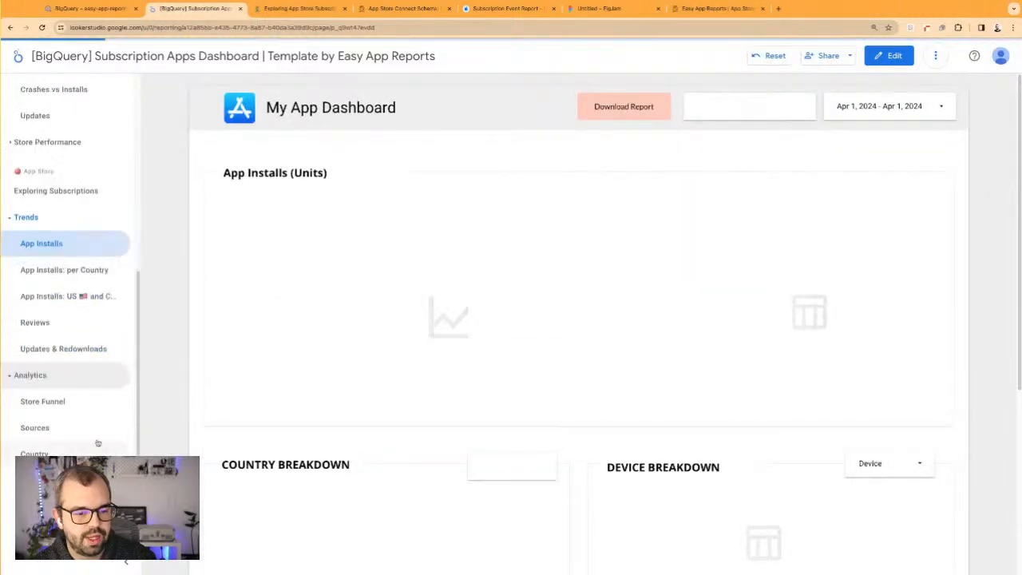
click(40, 427)
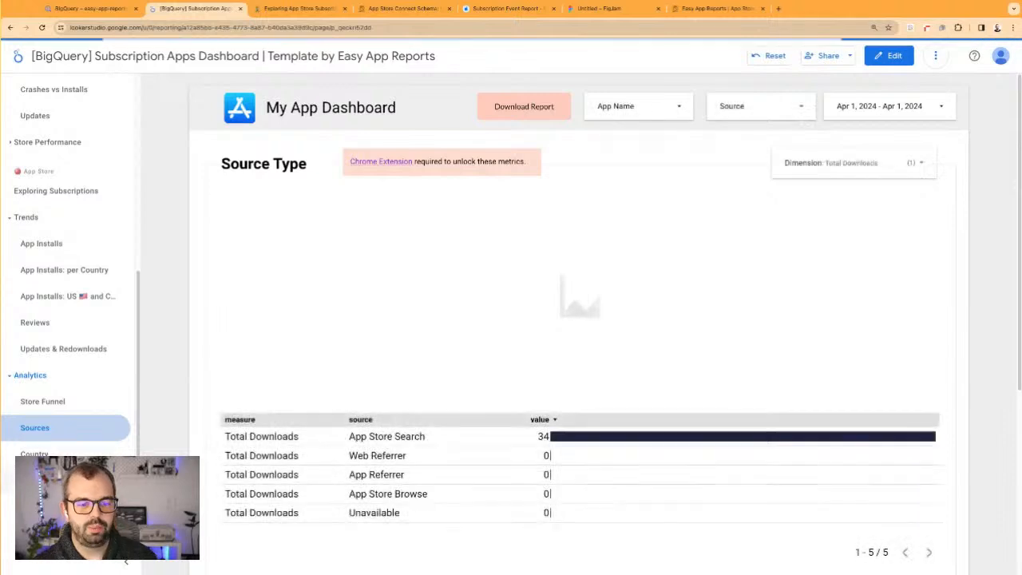
Open the App Store Analytics page for Country and set its date range to This year to date
click(34, 453)
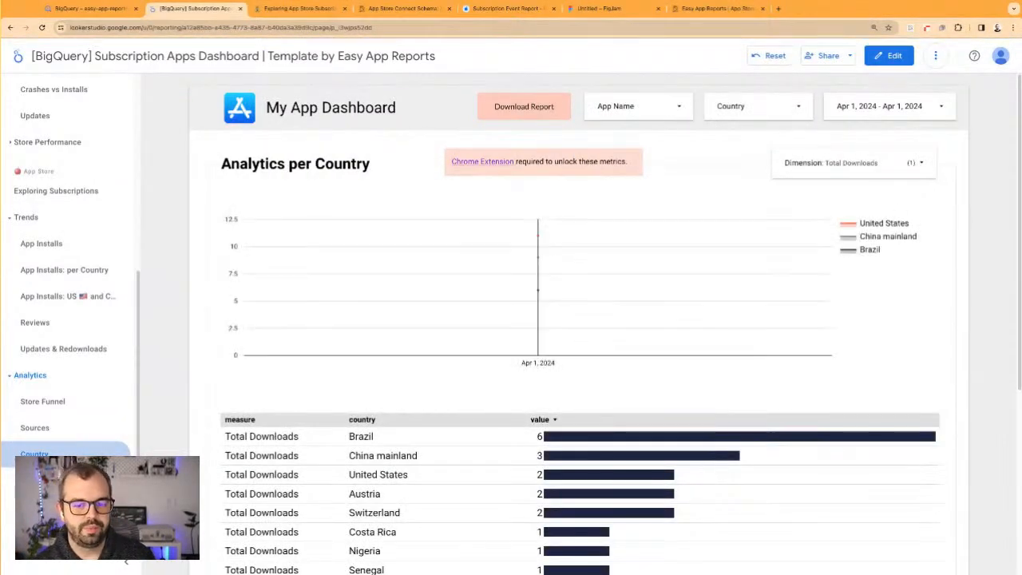
click(882, 106)
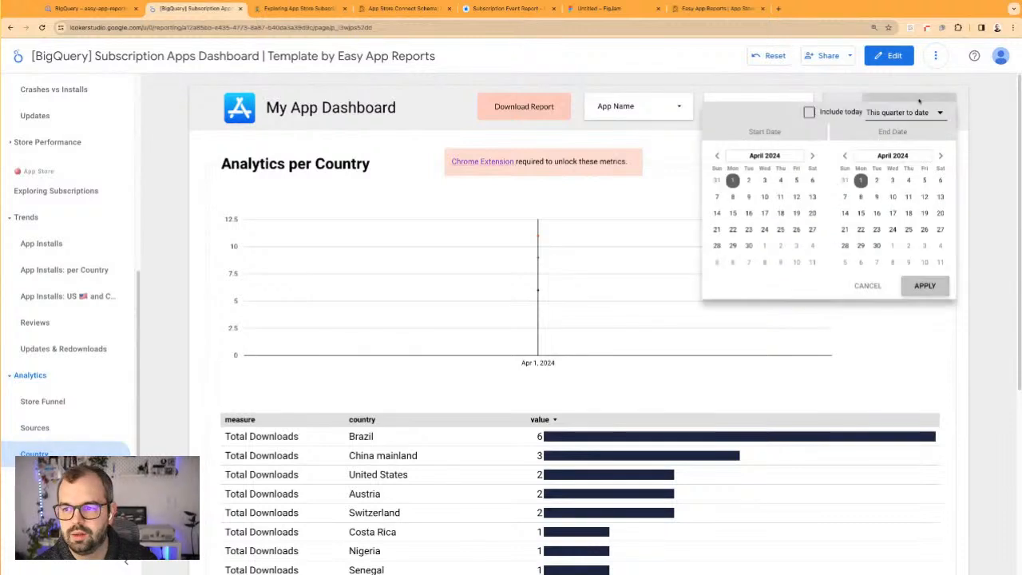
click(906, 112)
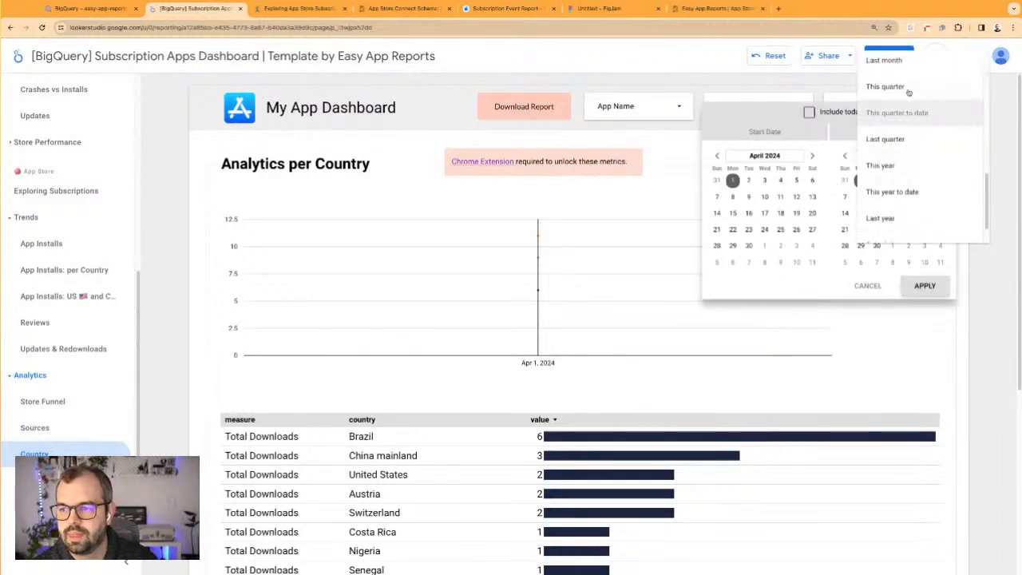
click(904, 192)
click(926, 286)
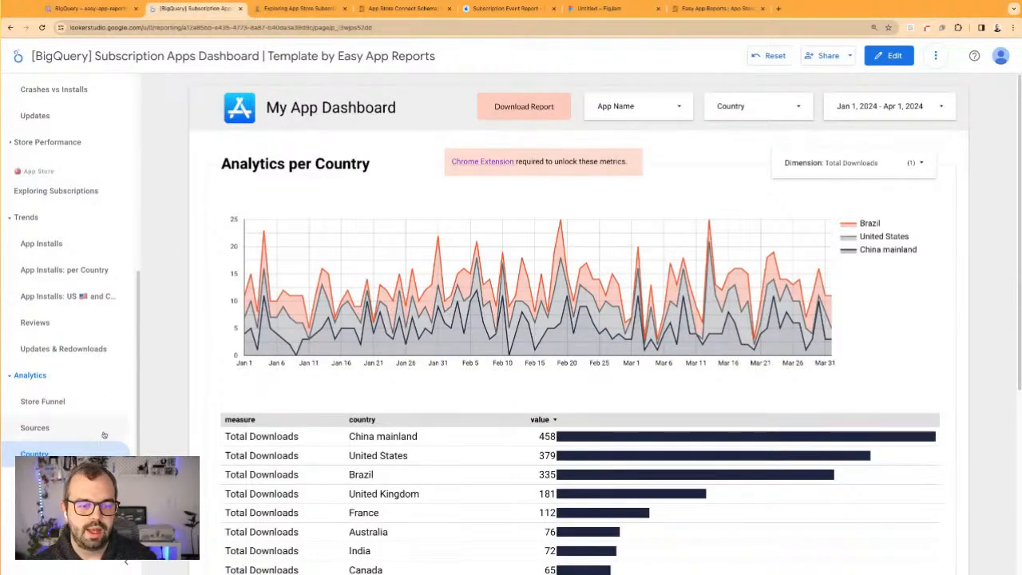
Set the Analytics Sources page's date range to This year to date and filter its chart to App Store Search
click(35, 428)
click(906, 110)
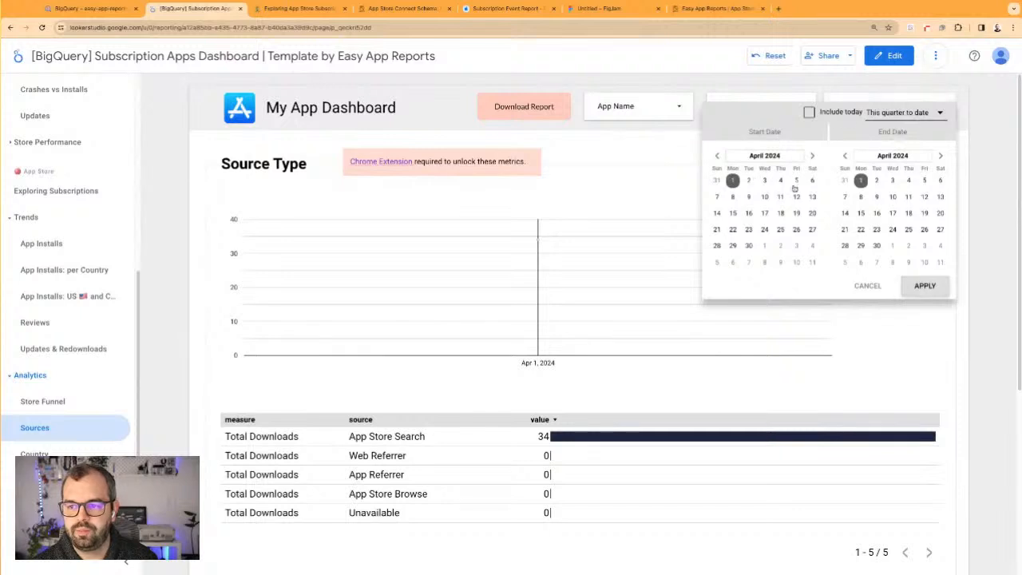
click(908, 114)
click(908, 192)
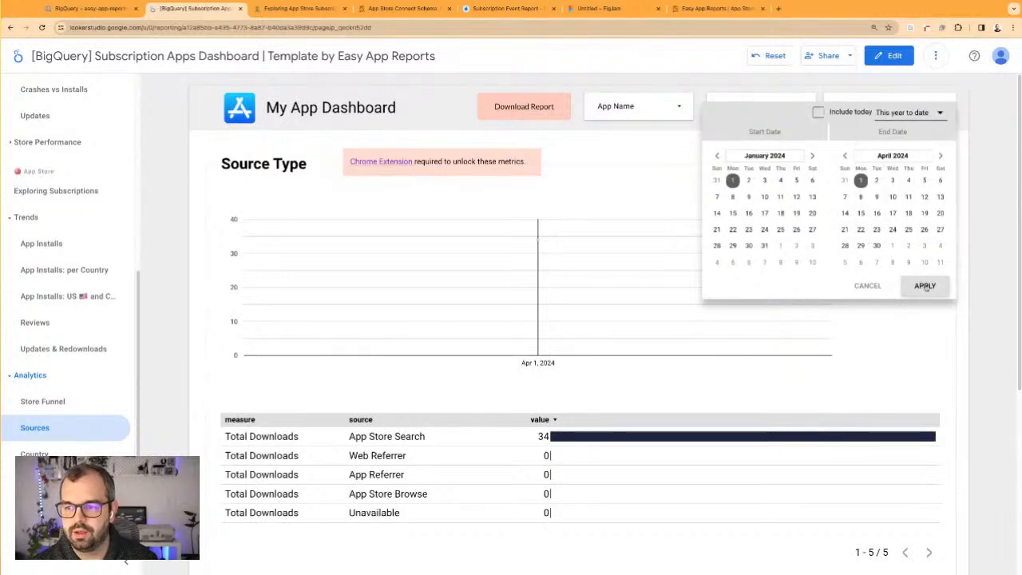
click(924, 285)
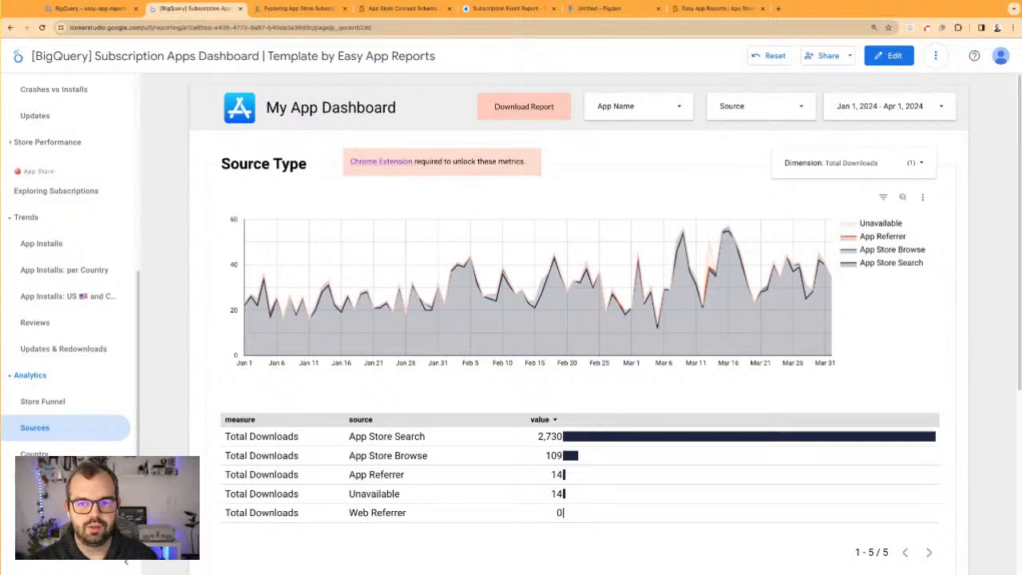
click(384, 436)
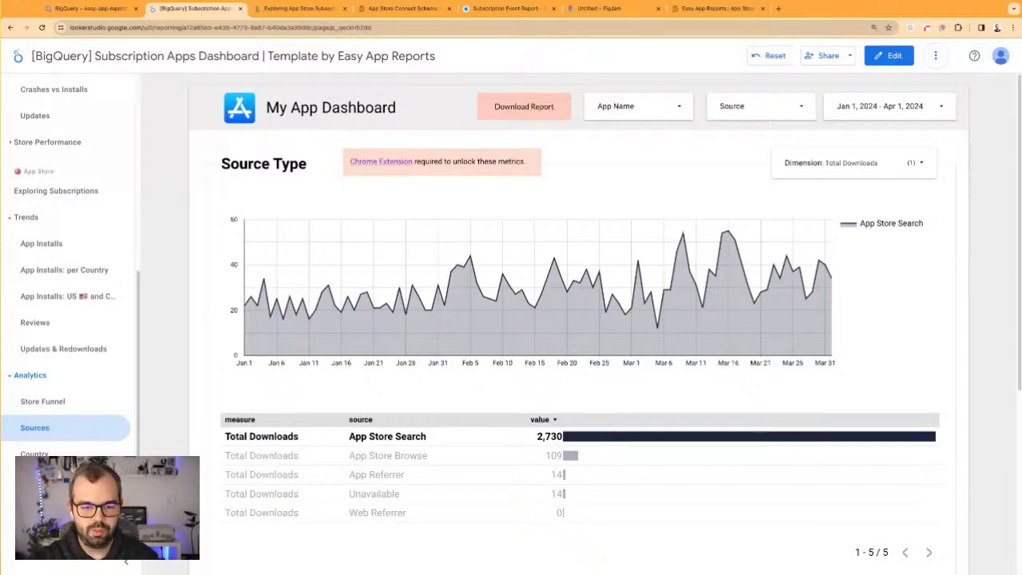
Open the Overview Simplified page and switch the report to edit mode
scroll(59, 190, up, 5)
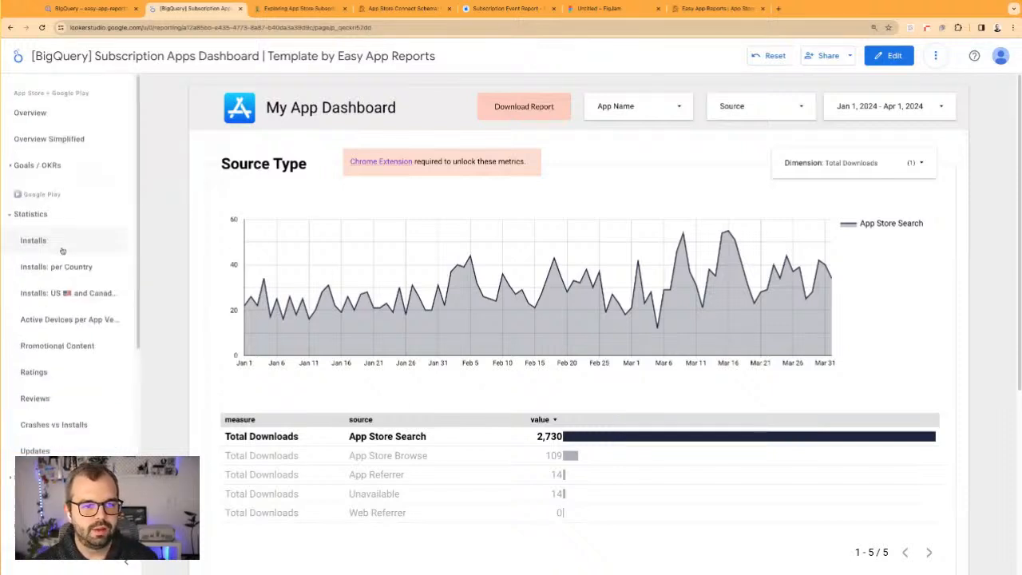
click(48, 139)
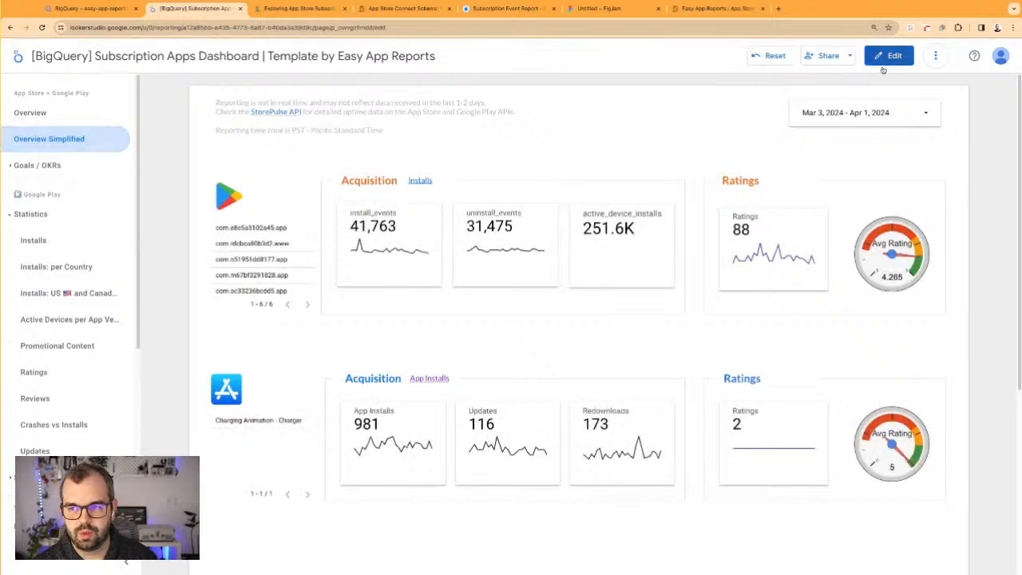
click(889, 55)
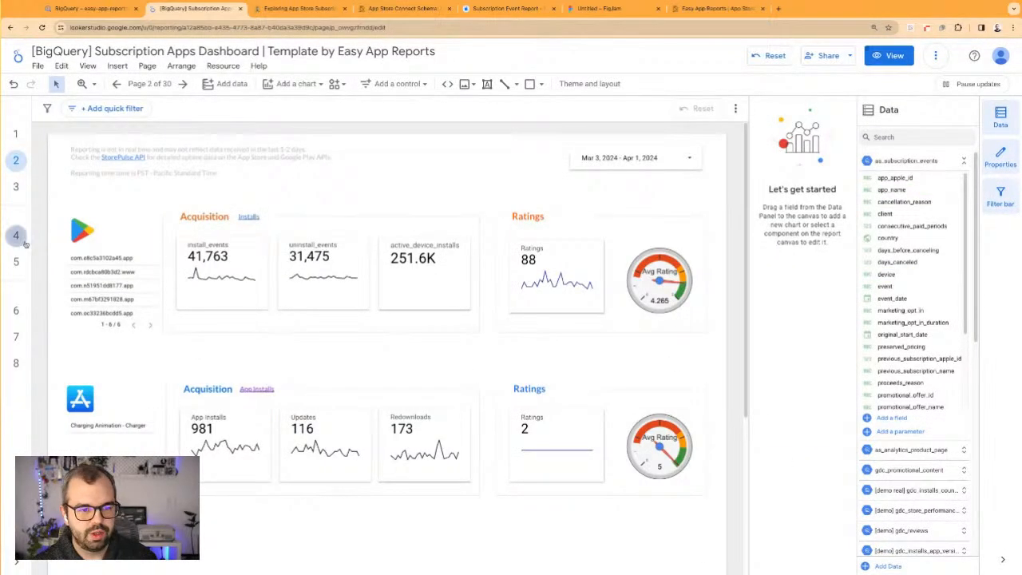
Browse the Google Play Installs page and the App Store App Installs, Reviews and Store Funnel pages in edit mode
mouse_move(20, 240)
click(36, 262)
scroll(73, 409, down, 1)
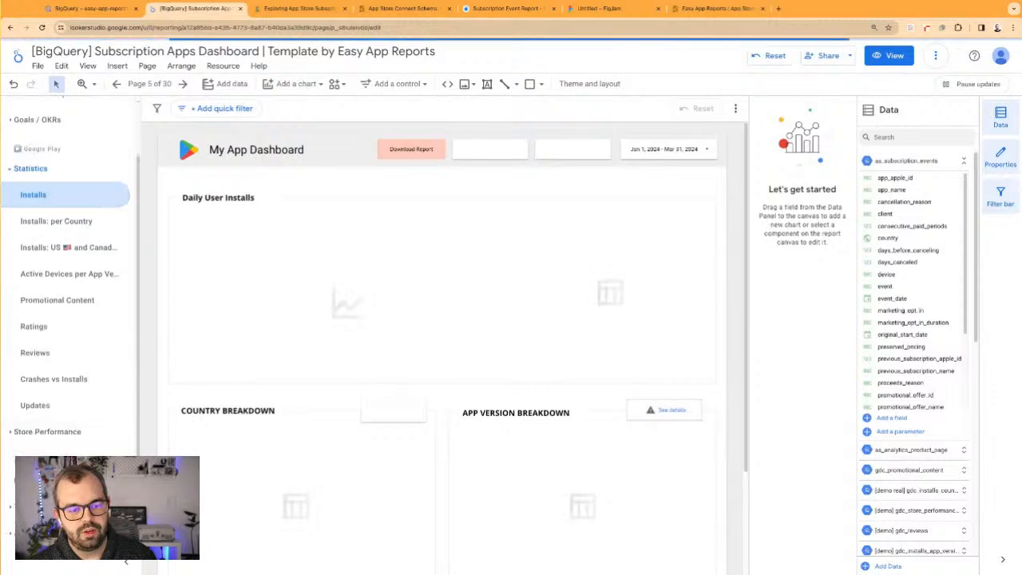
click(72, 532)
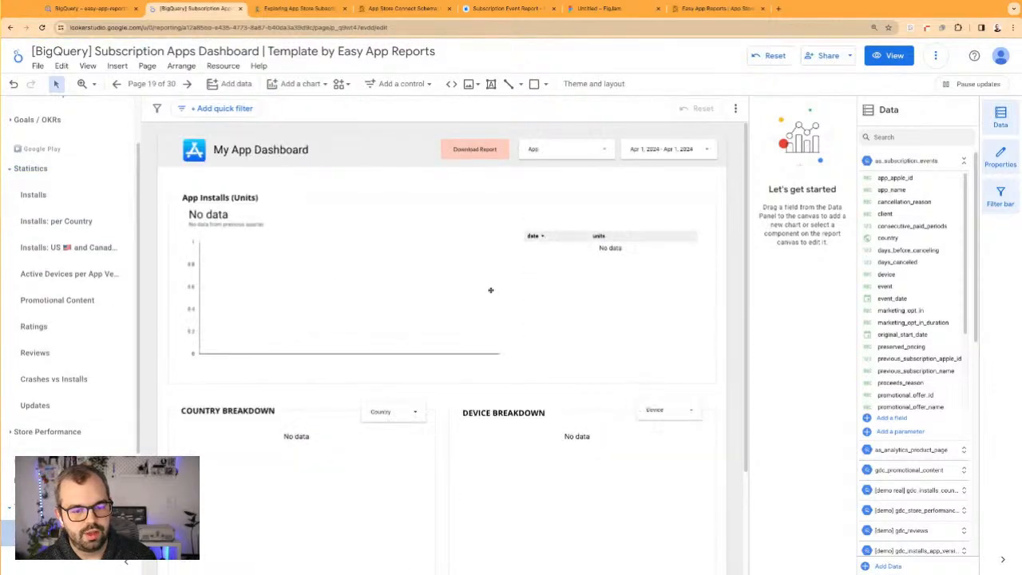
scroll(20, 448, down, 2)
click(48, 480)
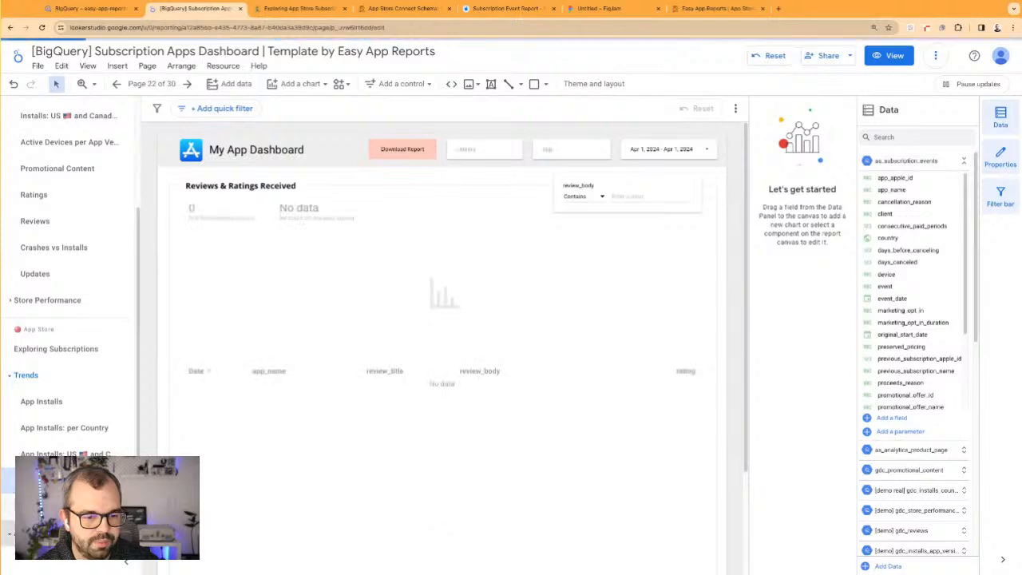
scroll(68, 360, down, 2)
click(49, 416)
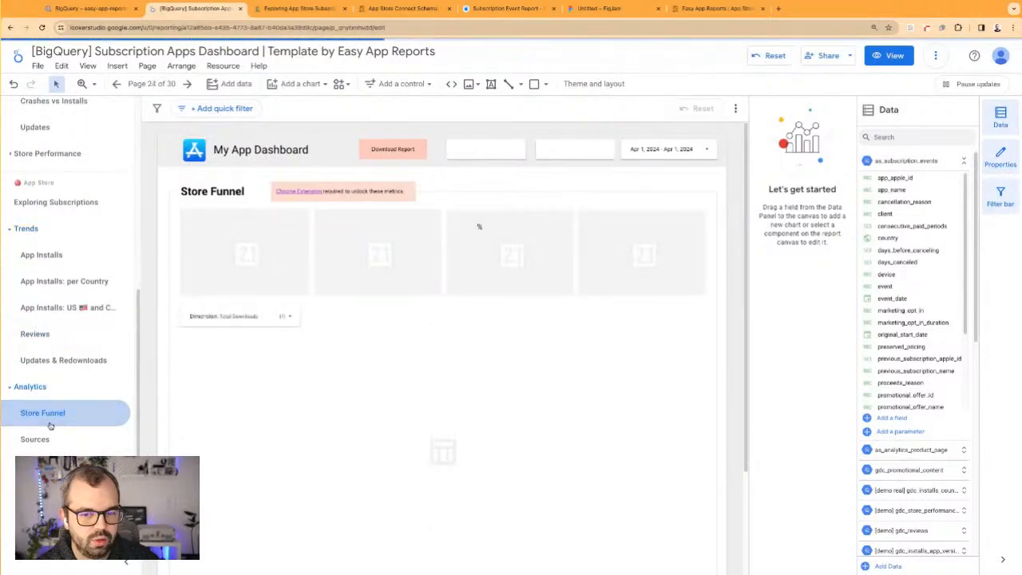
Open the Exploring Subscriptions page, collapse the page navigation and inspect the settings of the two Subscriptions tables
click(56, 202)
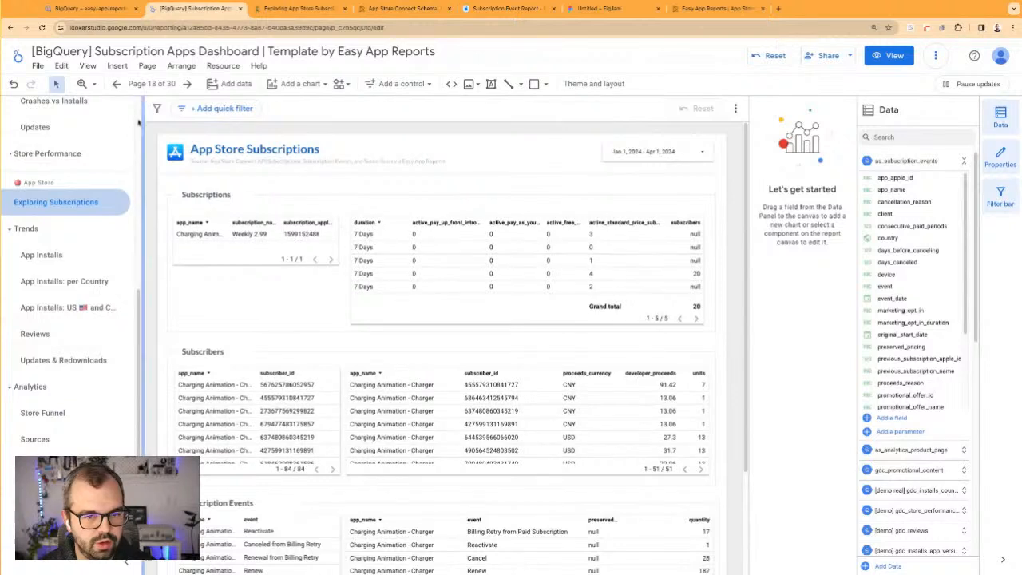
click(128, 563)
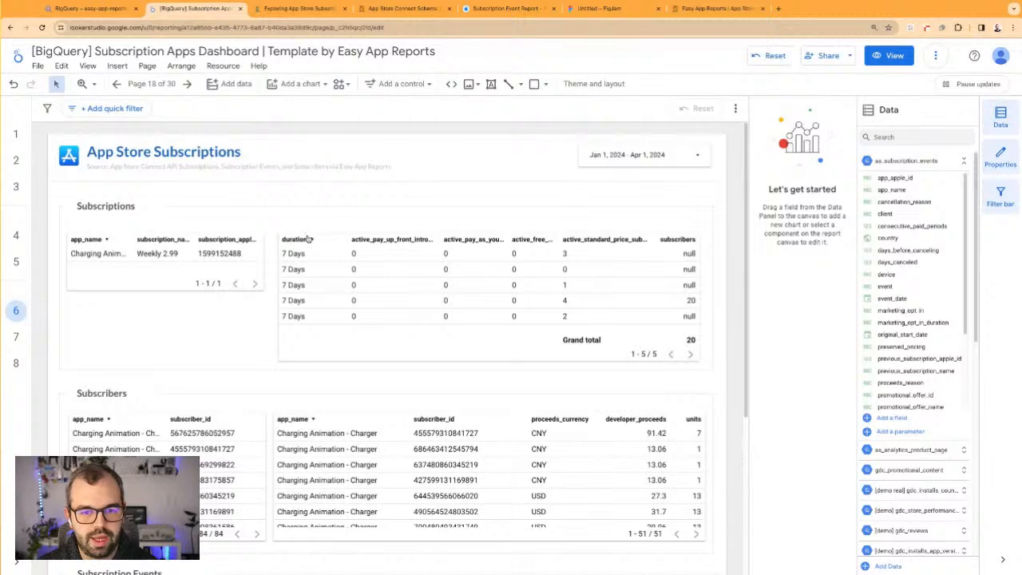
click(166, 260)
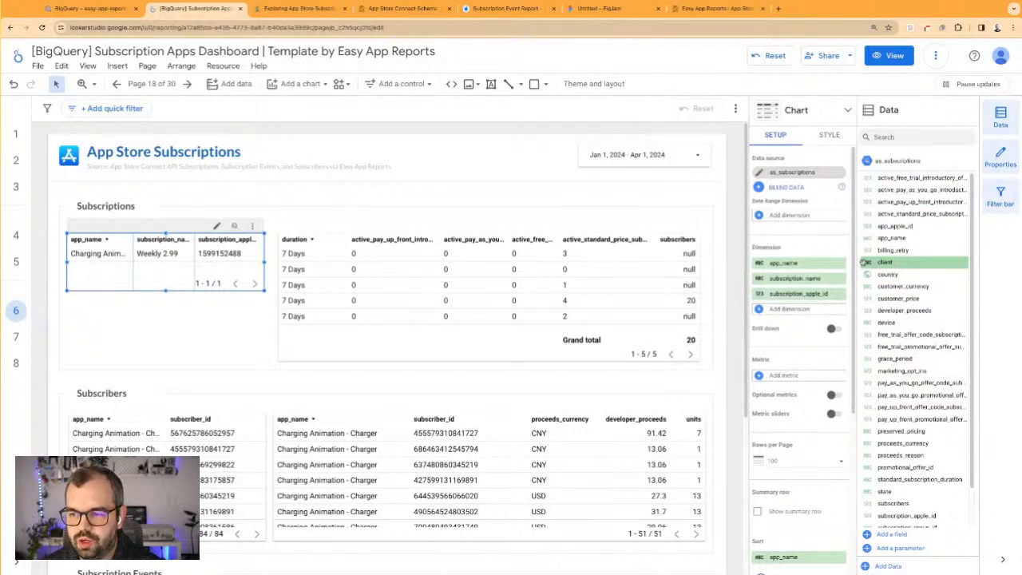
click(381, 363)
click(382, 346)
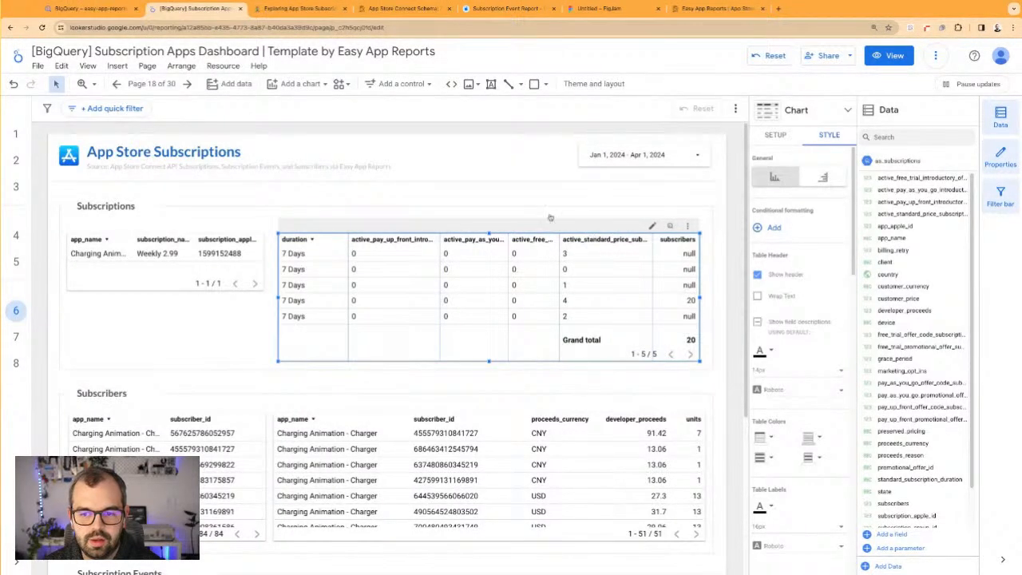
click(252, 336)
Review the list of subscriber IDs per app in the Subscribers section
scroll(316, 286, down, 1)
scroll(367, 415, down, 5)
click(183, 297)
scroll(284, 303, down, 2)
scroll(209, 235, down, 1)
scroll(208, 257, down, 2)
scroll(211, 243, down, 2)
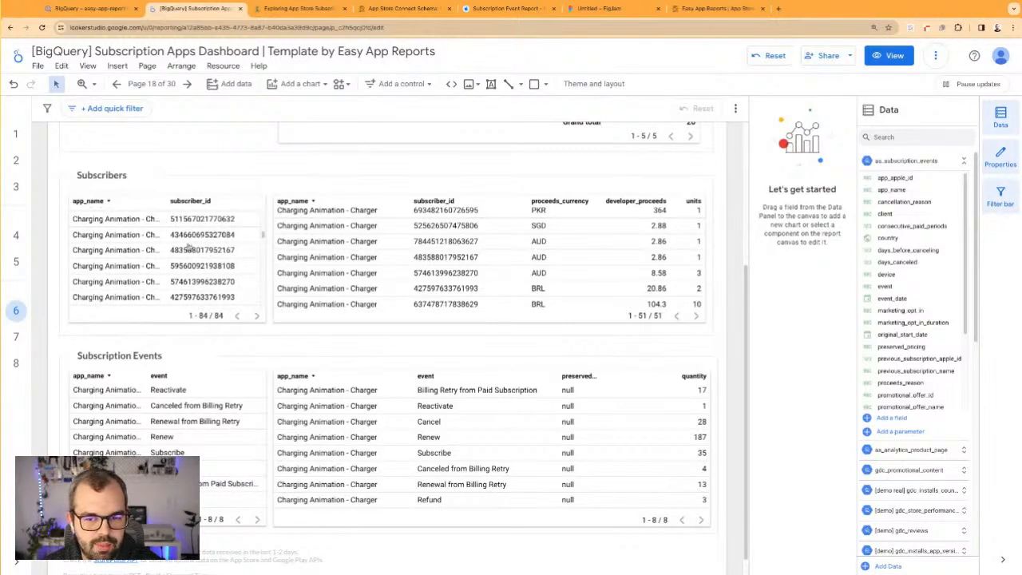
scroll(208, 267, down, 3)
scroll(205, 283, down, 5)
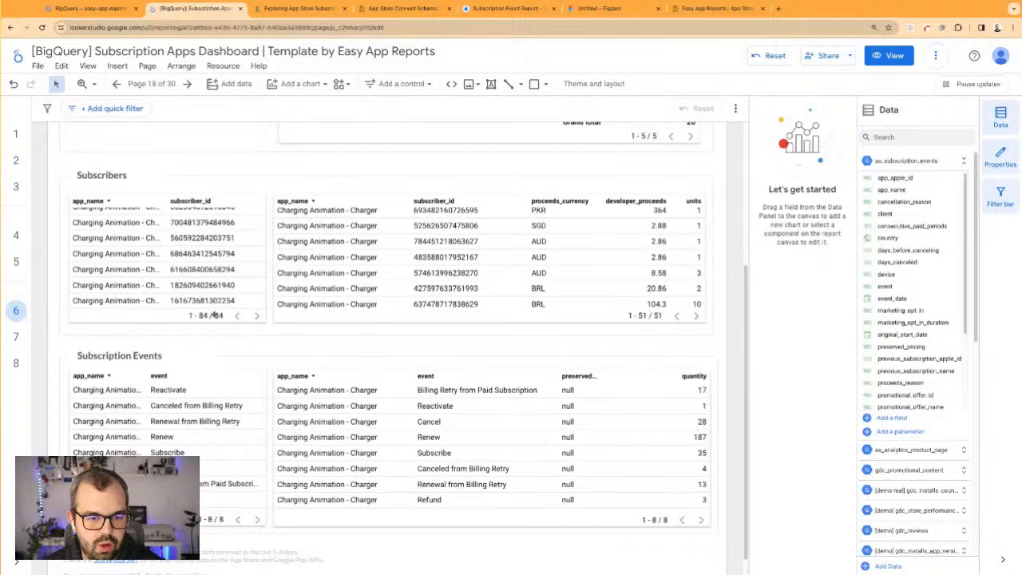
Examine each subscriber's proceeds currency, developer proceeds and units in the detailed Subscribers table
scroll(249, 178, up, 1)
scroll(433, 294, up, 3)
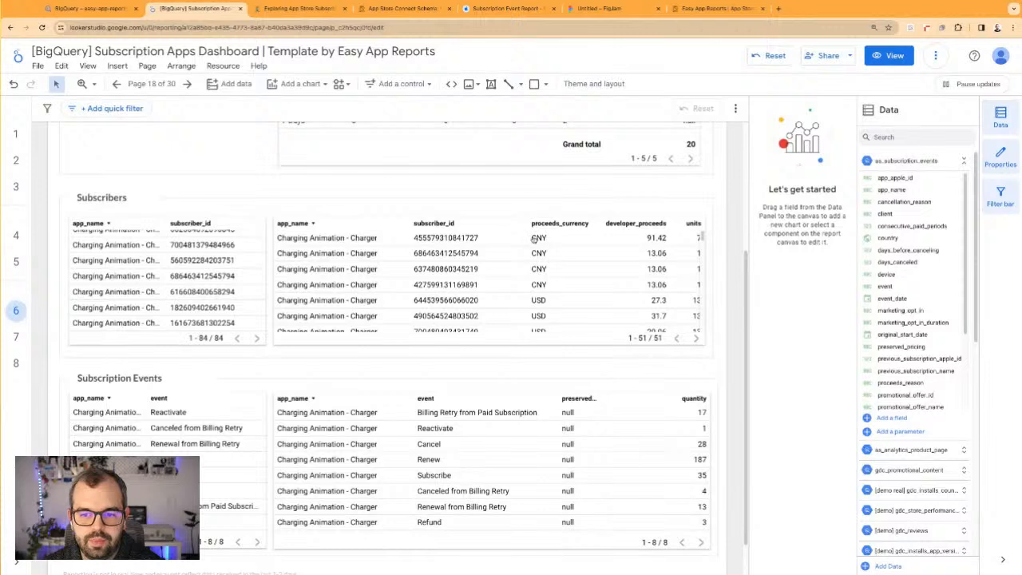
scroll(543, 245, down, 3)
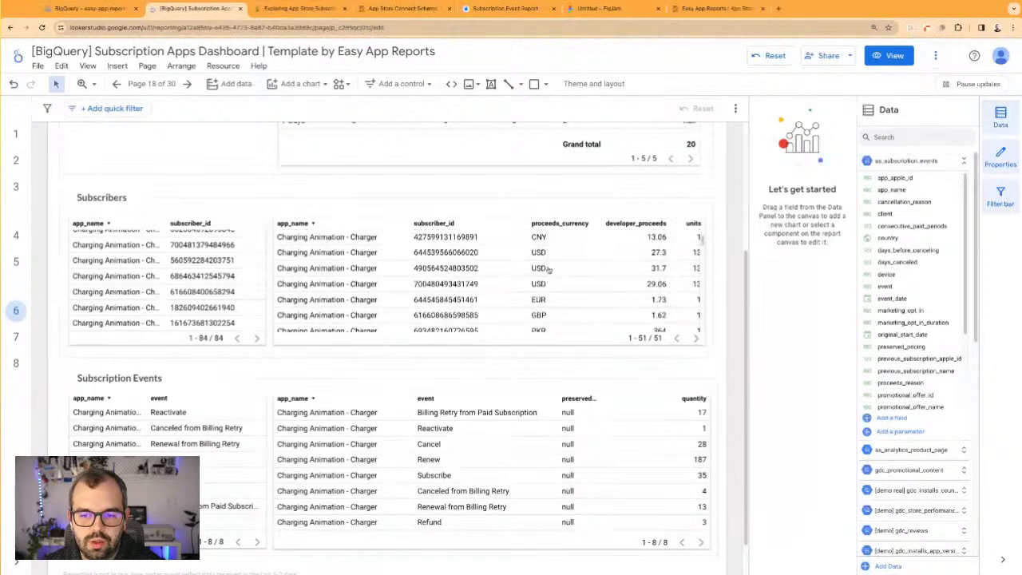
scroll(608, 258, down, 1)
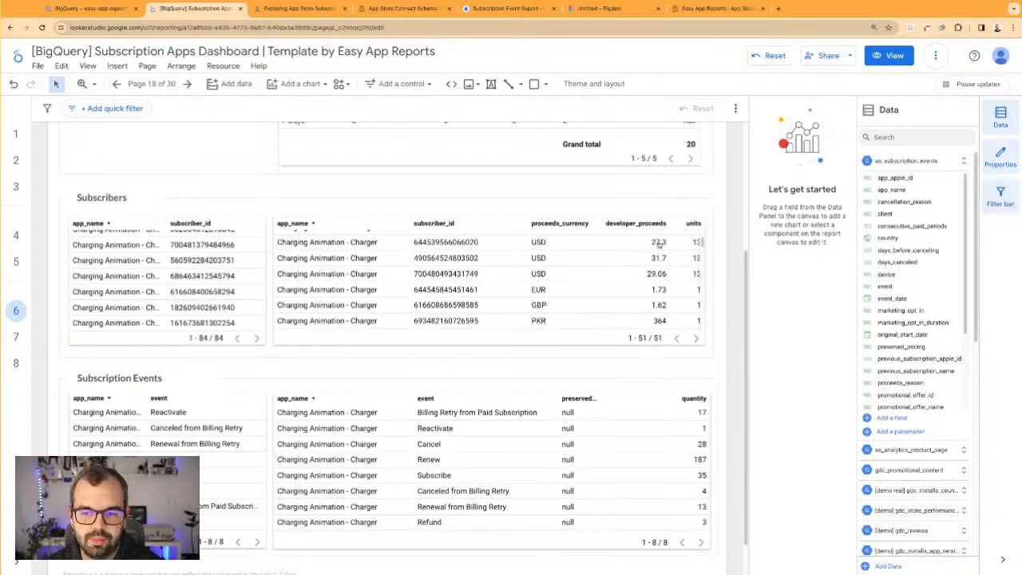
scroll(538, 311, down, 1)
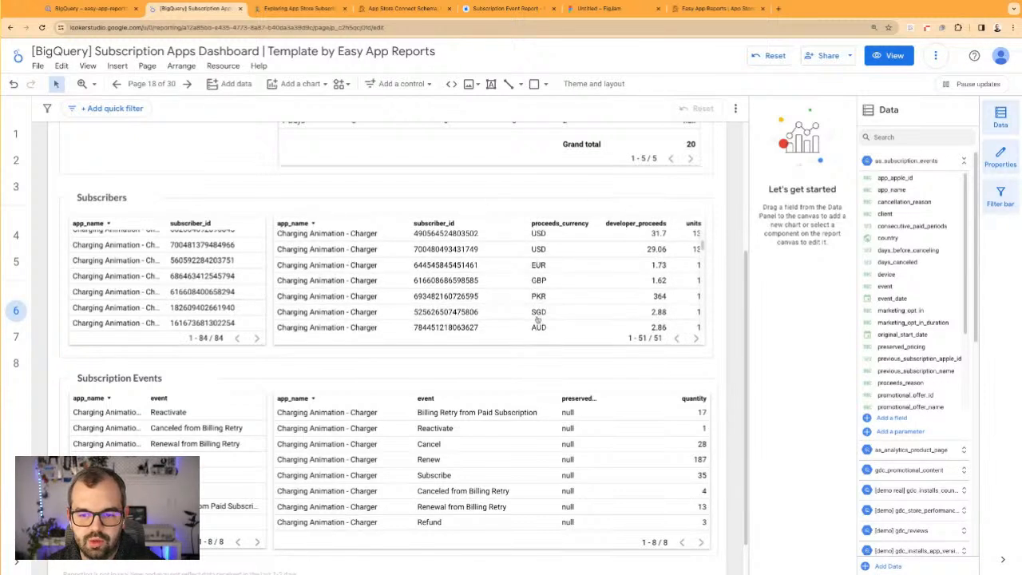
scroll(538, 319, down, 1)
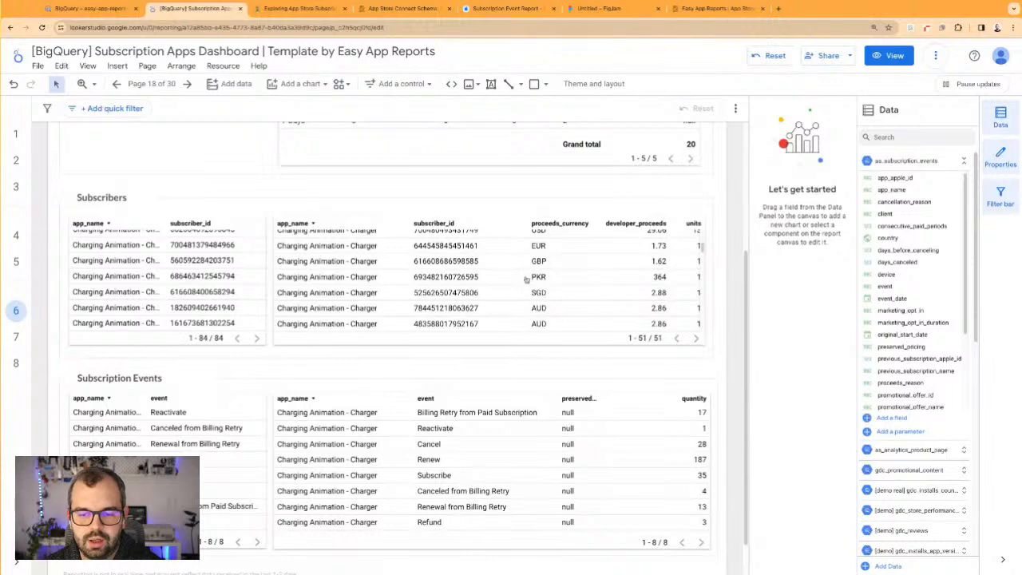
scroll(534, 302, down, 1)
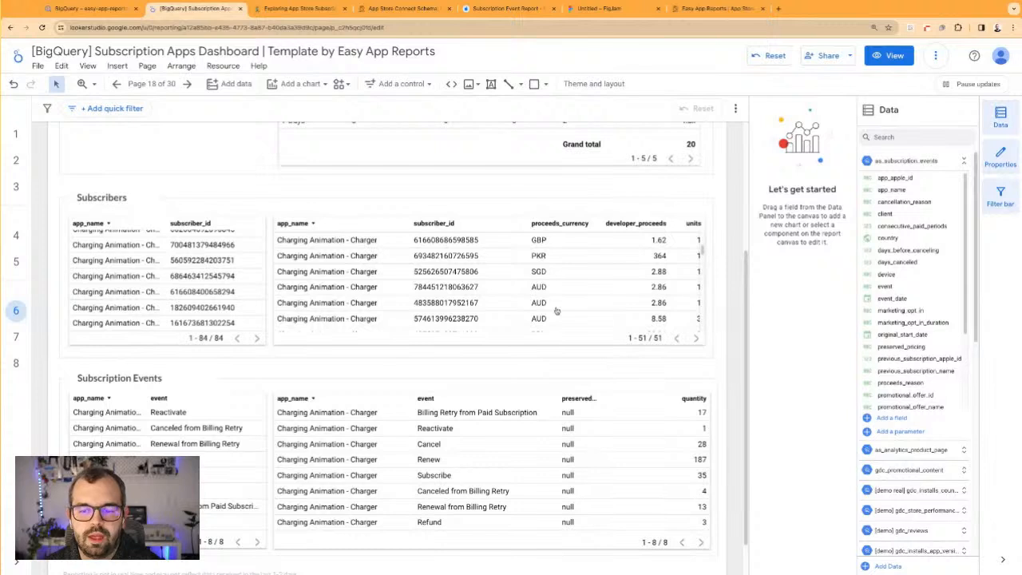
scroll(557, 293, down, 1)
scroll(557, 293, down, 2)
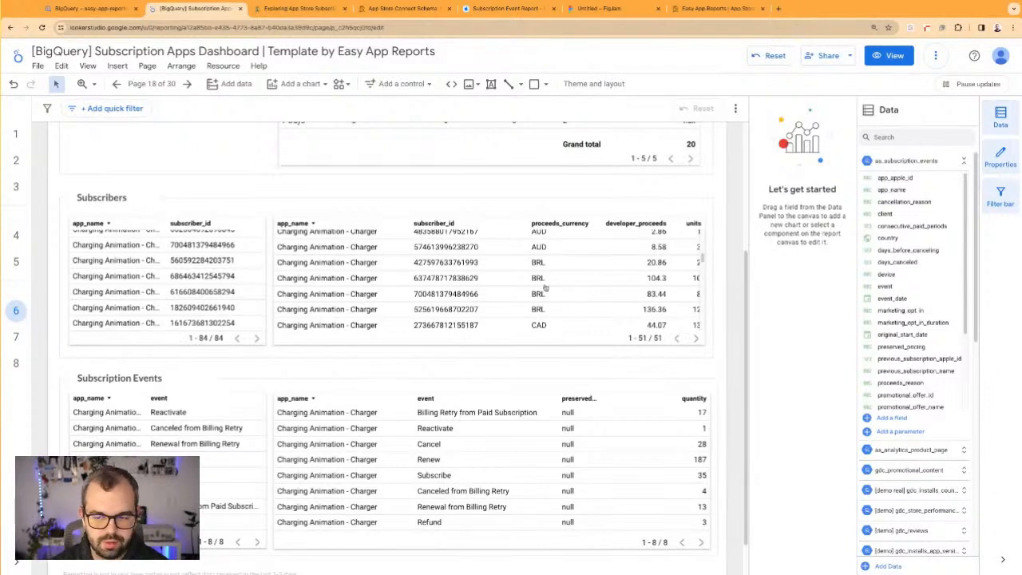
scroll(601, 288, down, 3)
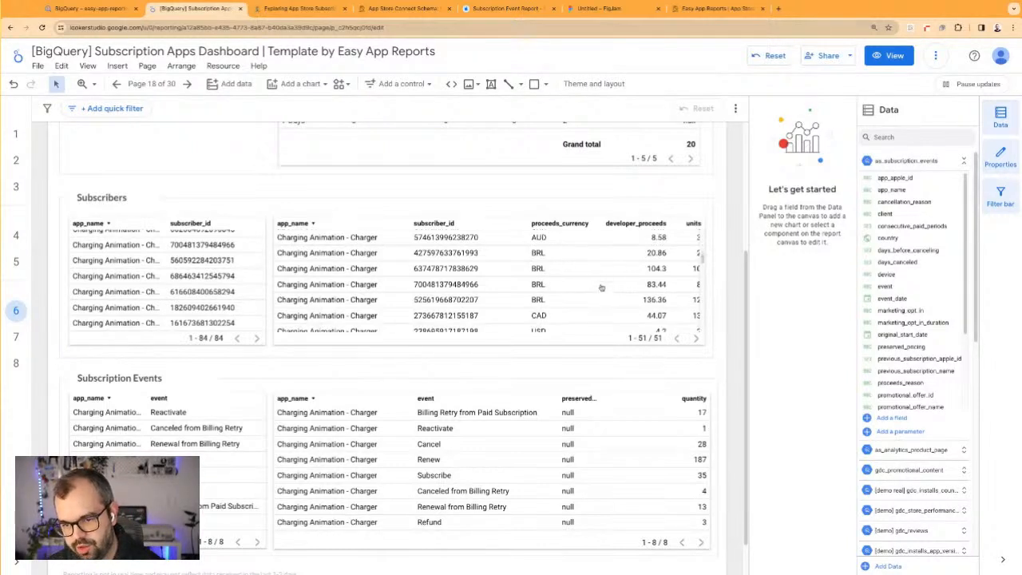
scroll(602, 288, down, 1)
scroll(602, 288, down, 1)
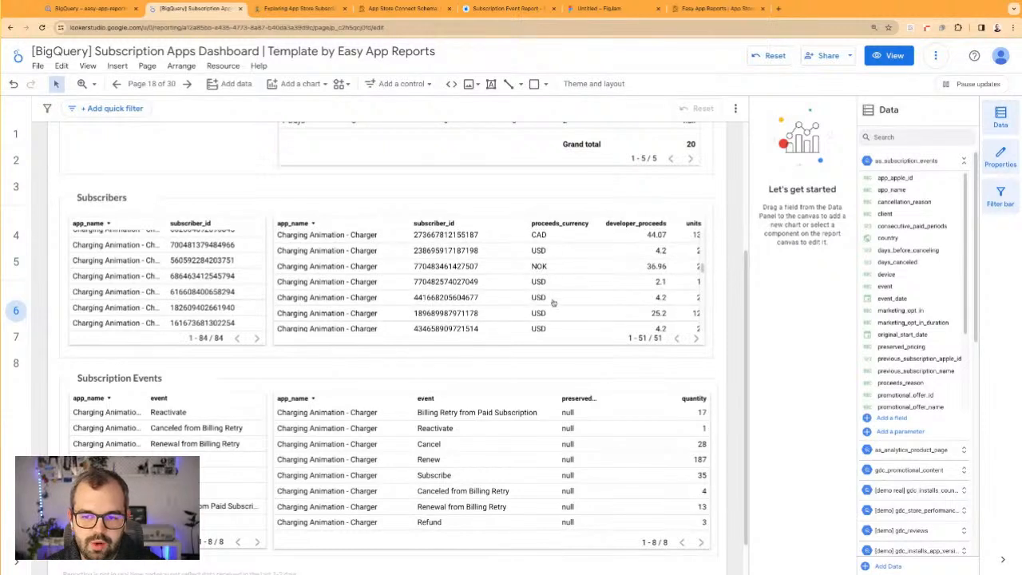
scroll(556, 310, down, 5)
scroll(559, 311, down, 3)
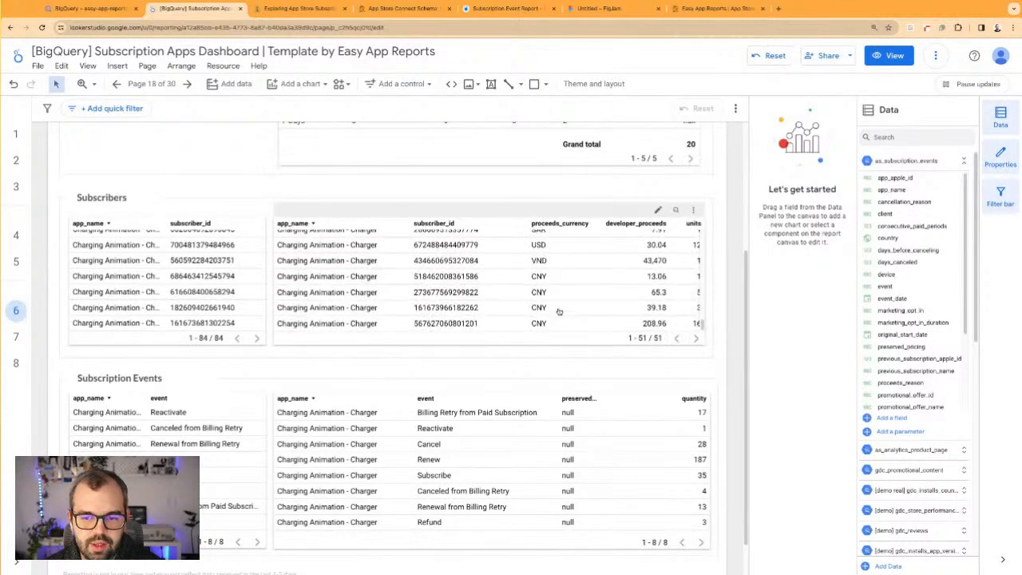
scroll(563, 307, up, 3)
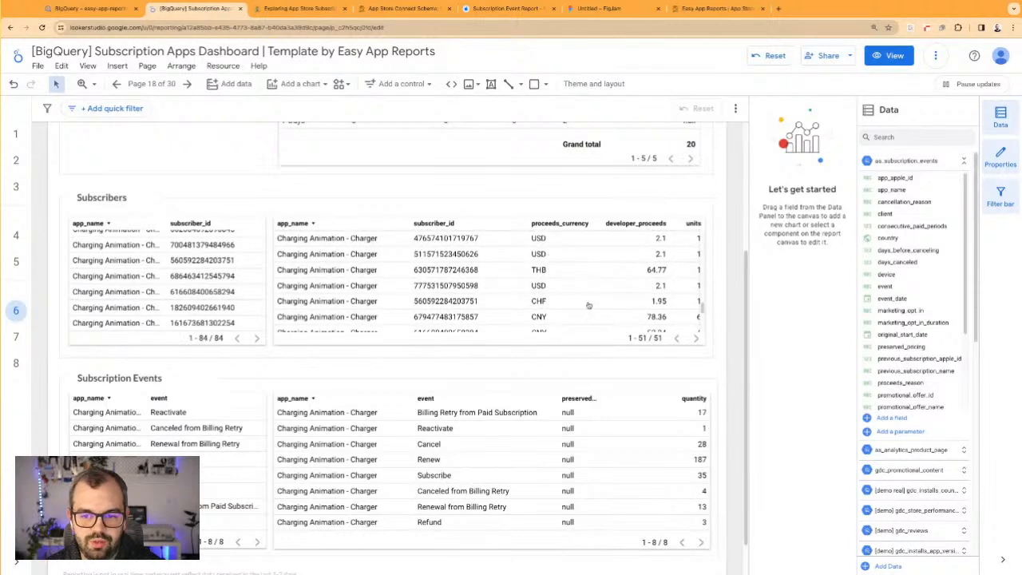
scroll(589, 303, up, 3)
scroll(590, 304, up, 5)
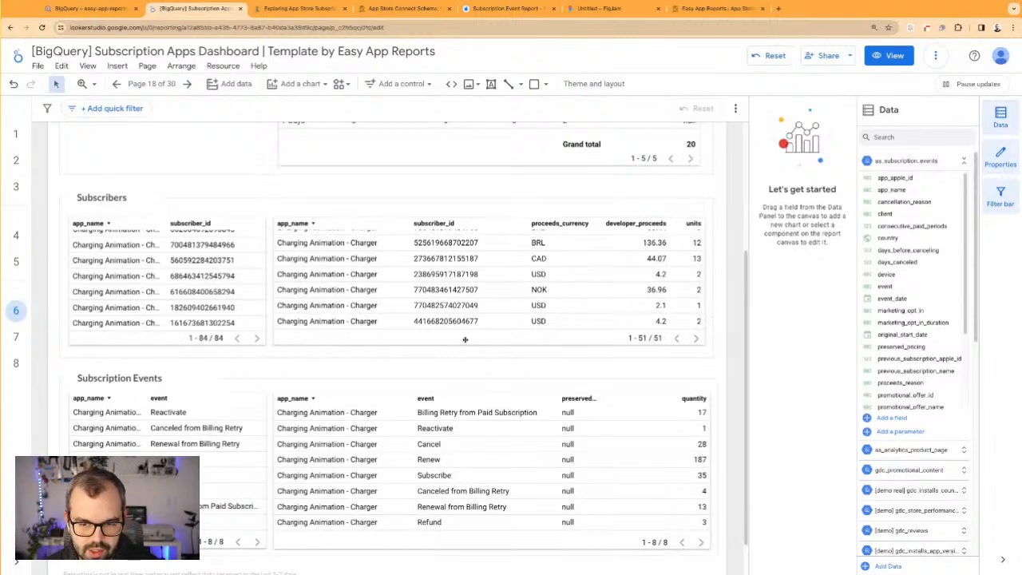
Remove the preserved_pricing dimension from the Subscription Events table with quantities and narrow its app_name column
scroll(479, 369, down, 1)
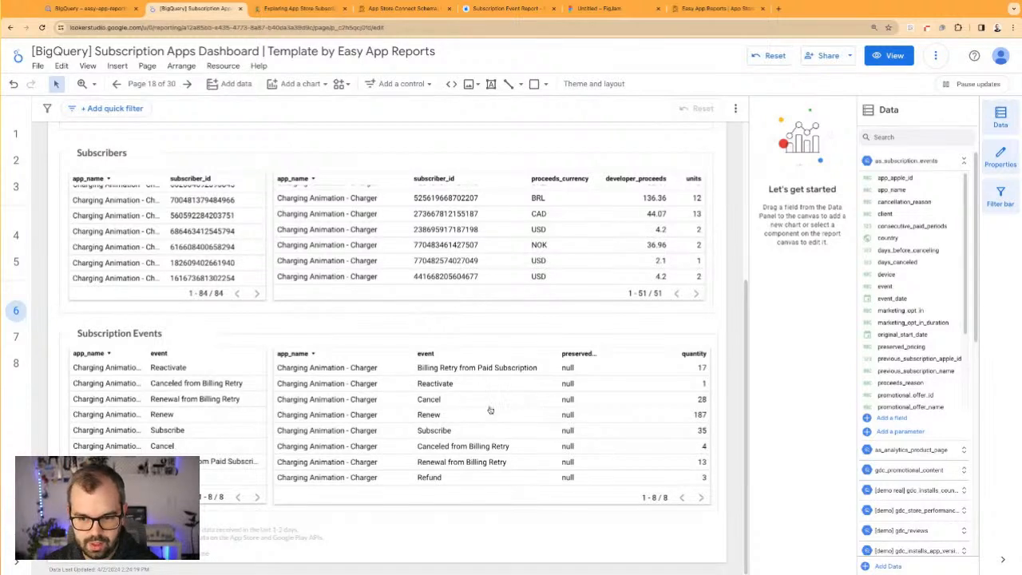
click(660, 423)
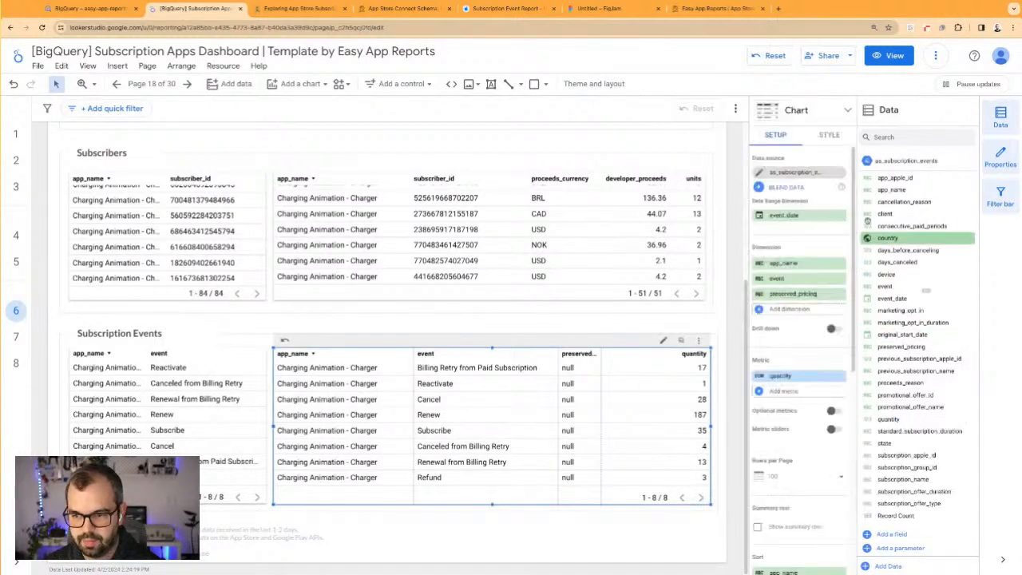
click(840, 294)
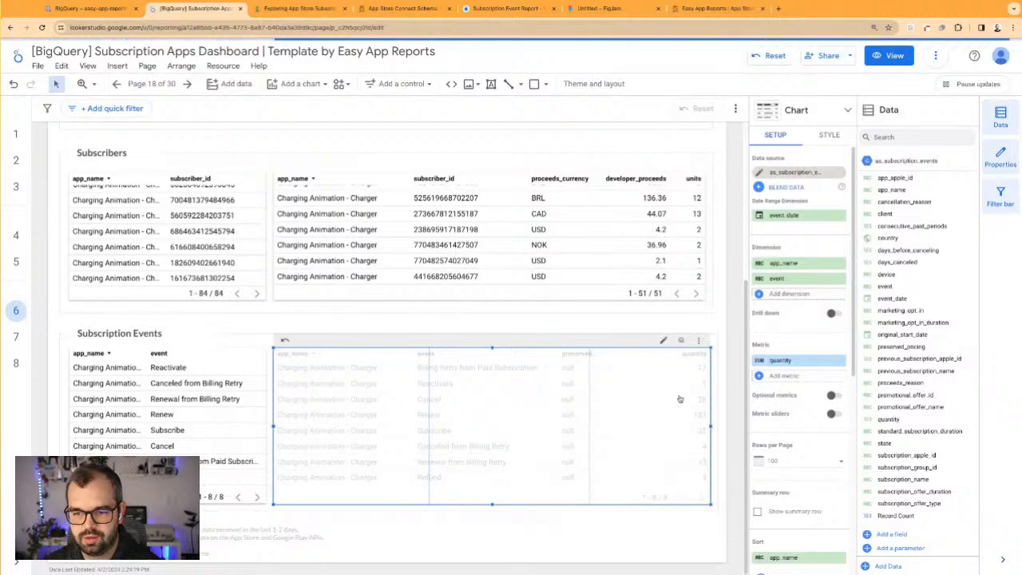
drag(429, 353, 407, 354)
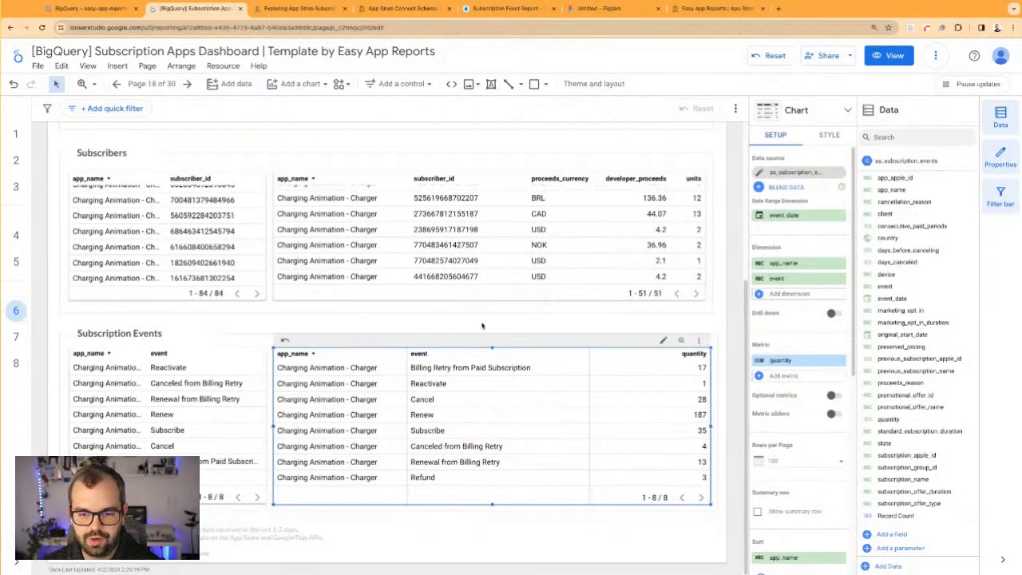
click(483, 327)
Open the default date range settings of the date range control in the App Store Subscriptions page header
scroll(557, 330, up, 3)
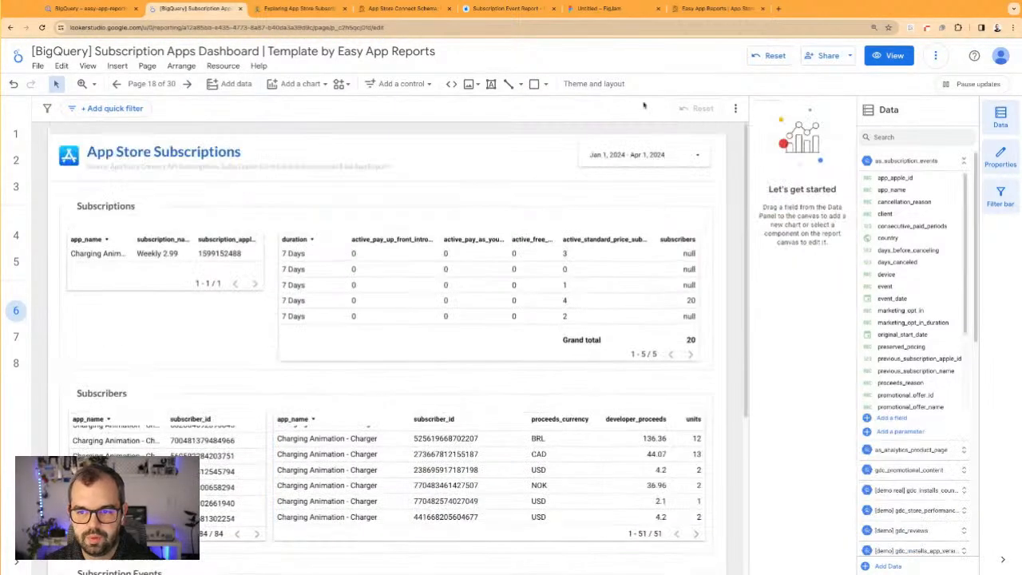
click(659, 152)
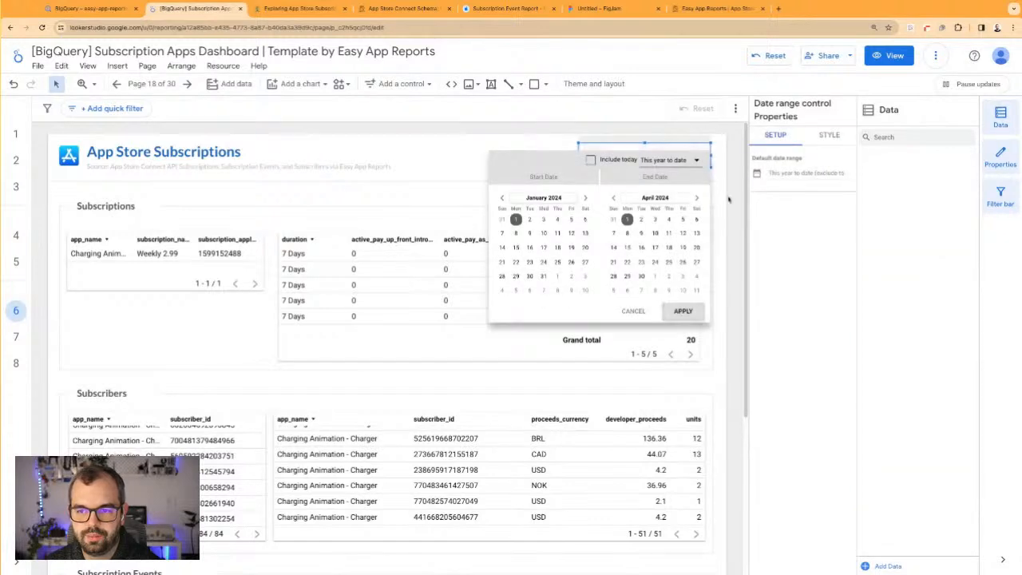
click(809, 176)
click(808, 176)
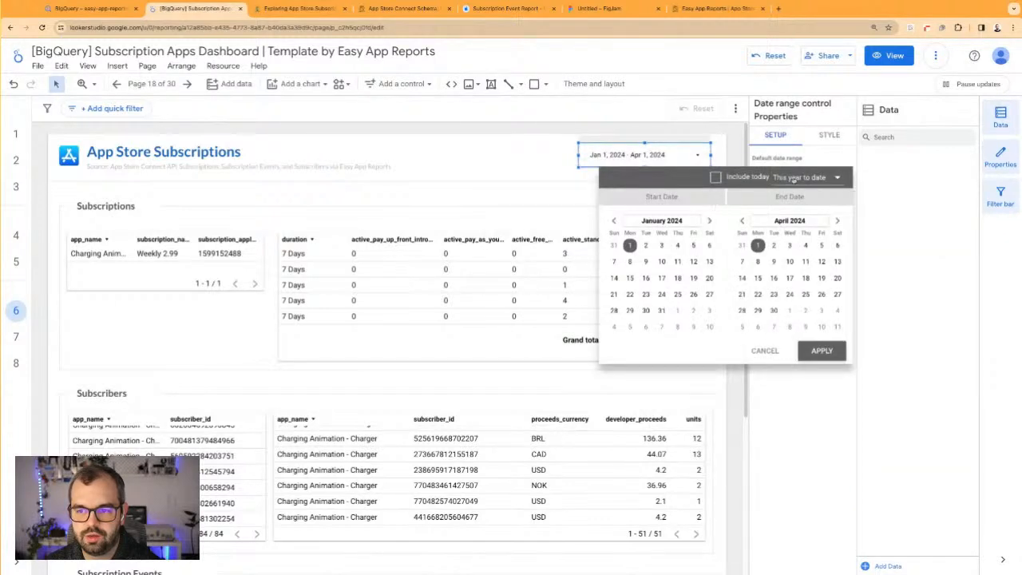
click(805, 177)
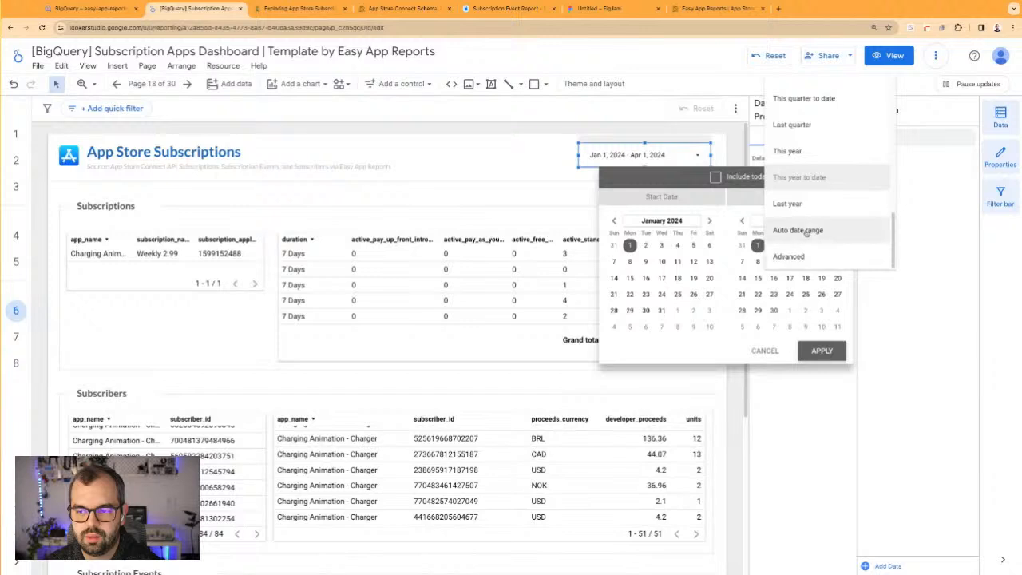
click(789, 256)
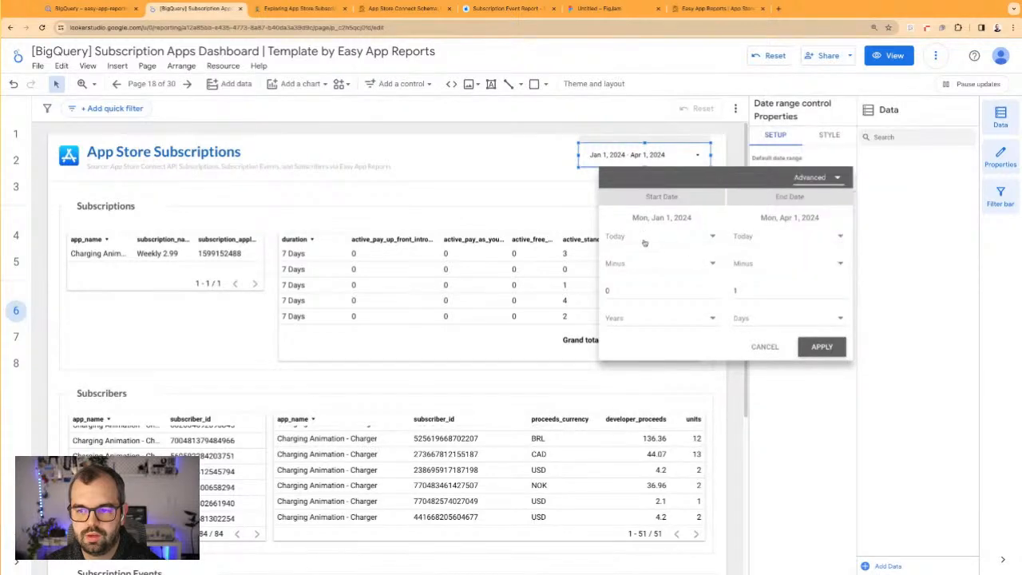
click(618, 291)
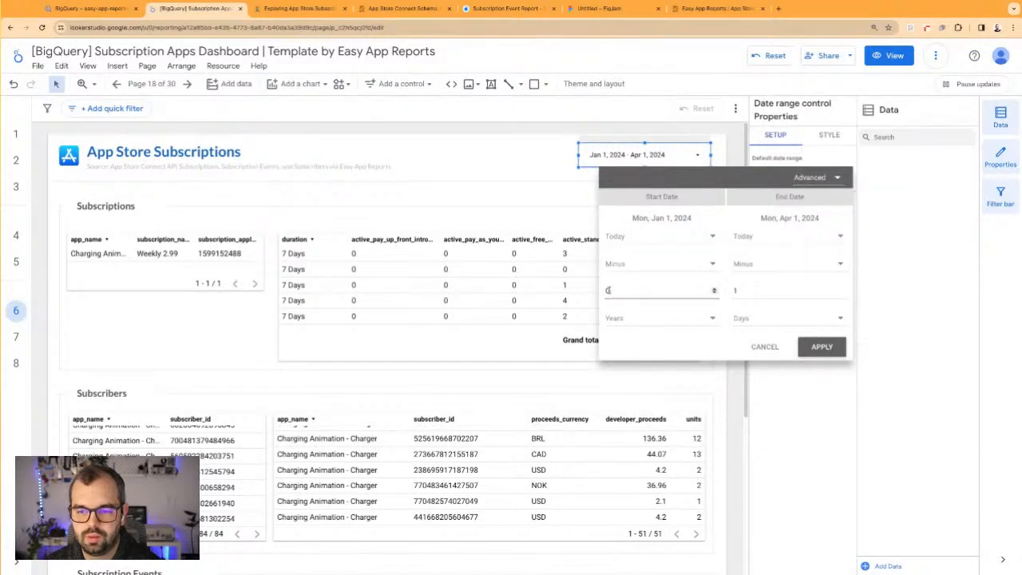
click(590, 290)
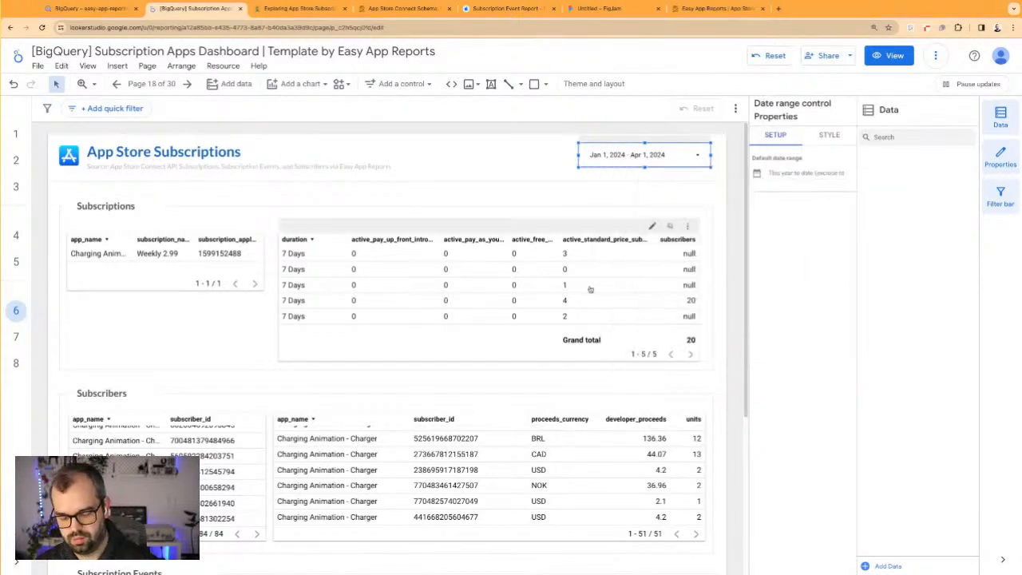
Set the control's default date range to Advanced with a start date of today minus 3 years, apply it, and check the tables
click(787, 175)
click(781, 178)
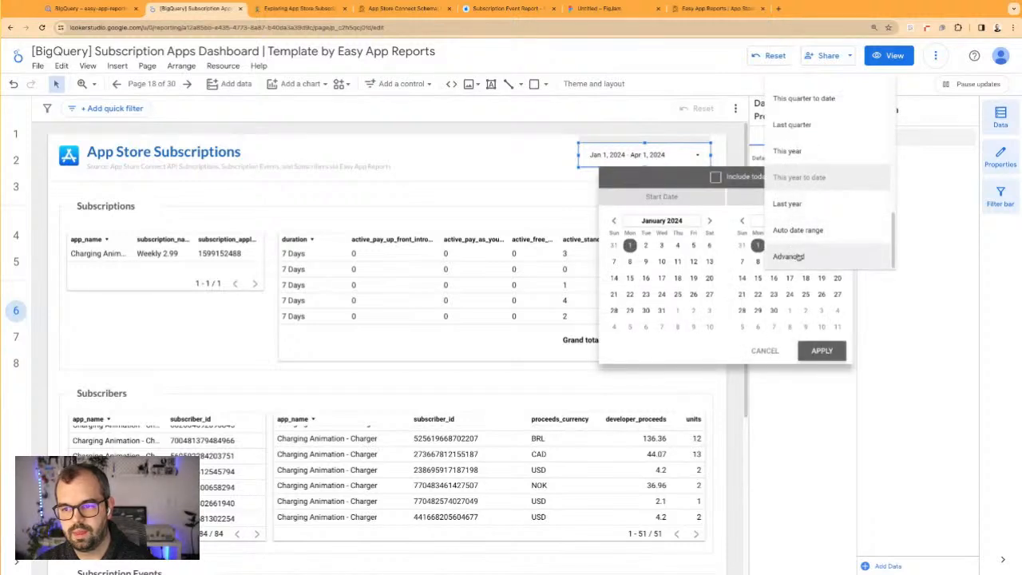
click(795, 257)
click(634, 238)
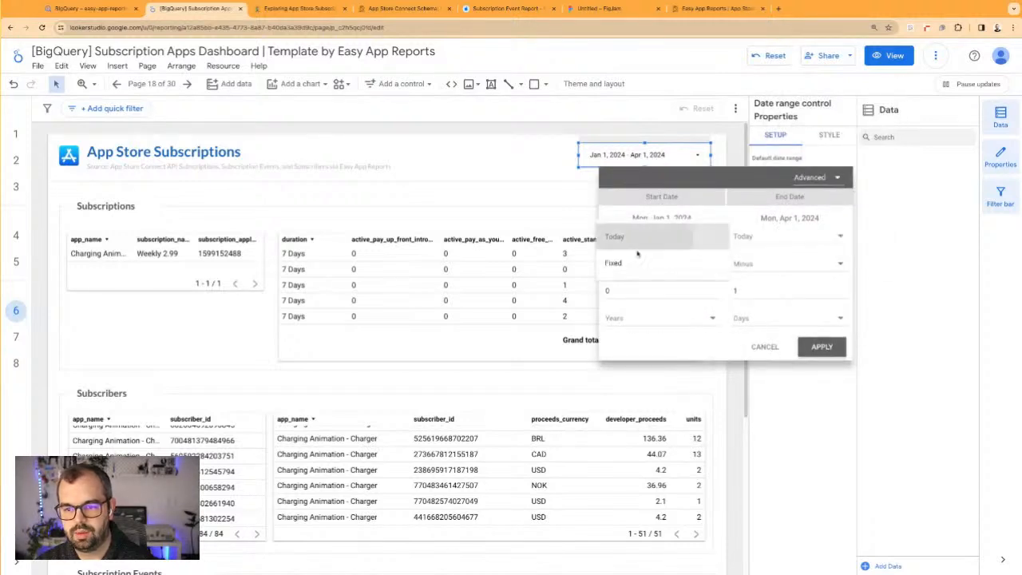
click(637, 237)
click(636, 268)
click(636, 266)
click(637, 294)
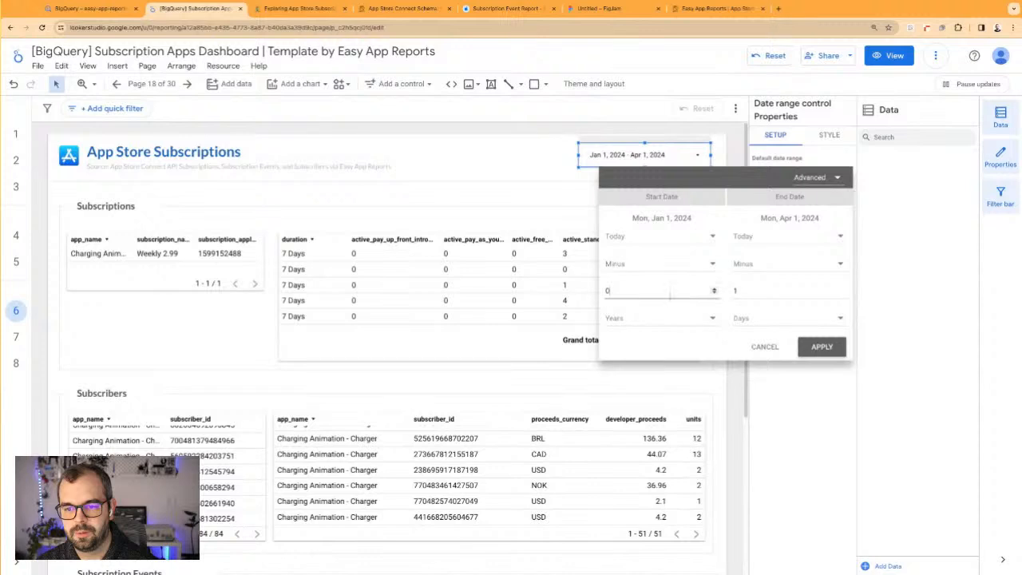
click(714, 292)
click(714, 293)
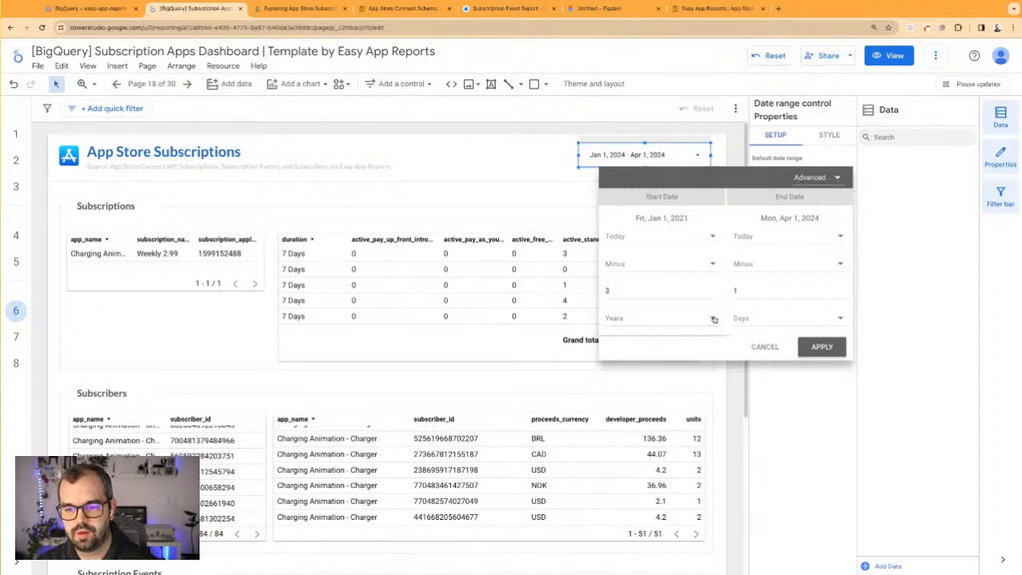
click(714, 319)
click(815, 345)
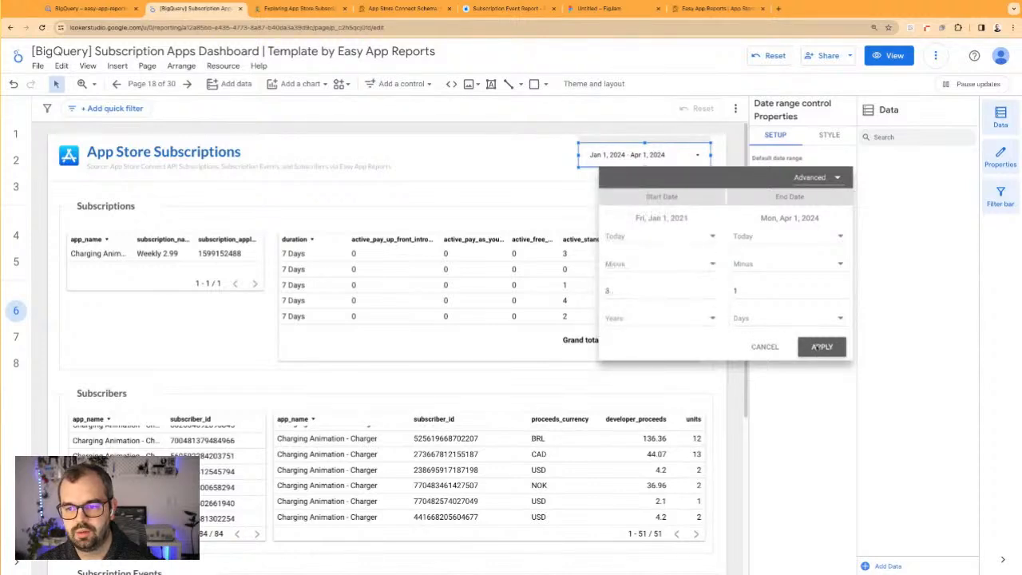
click(816, 347)
scroll(689, 335, down, 3)
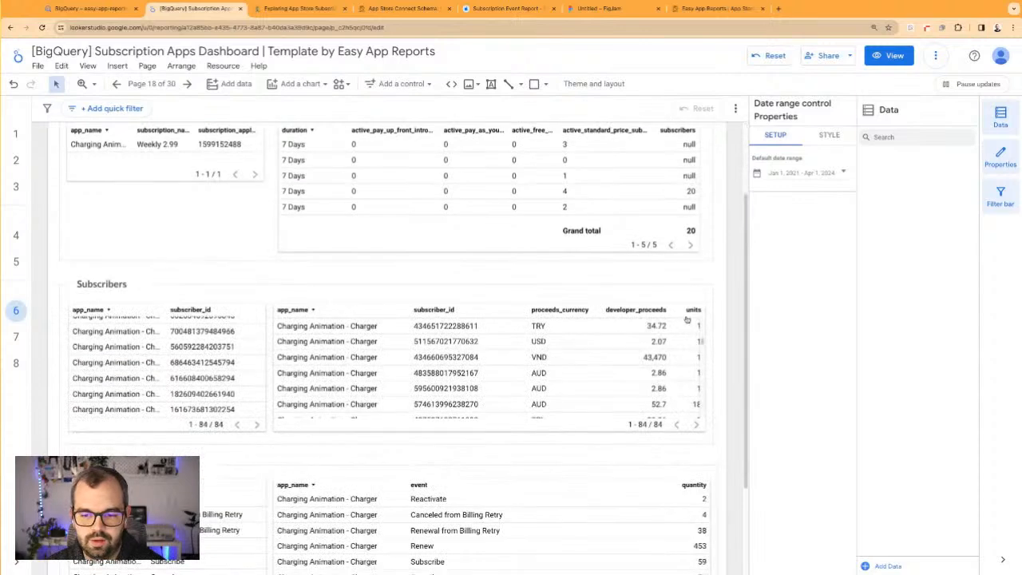
scroll(697, 387, down, 2)
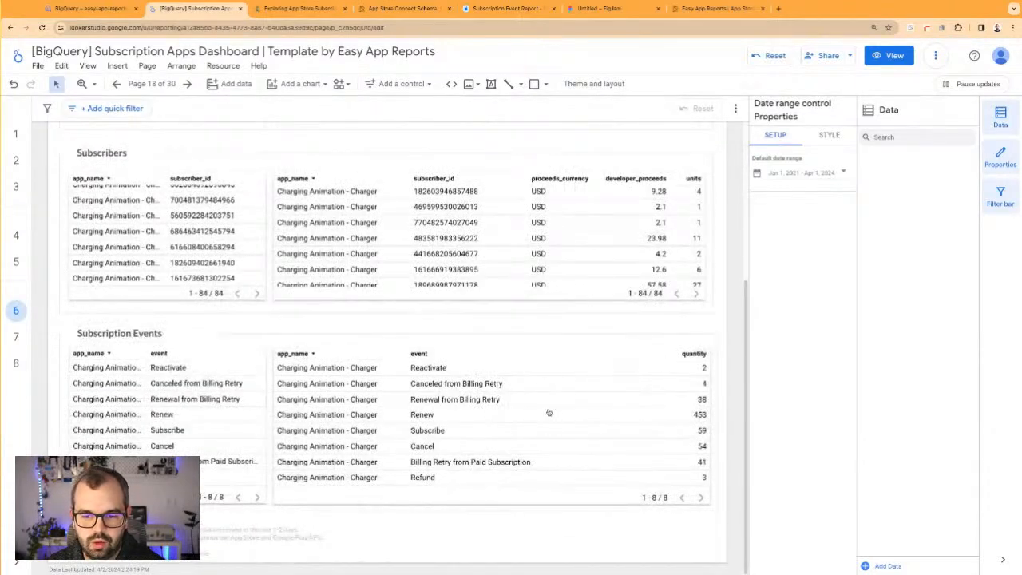
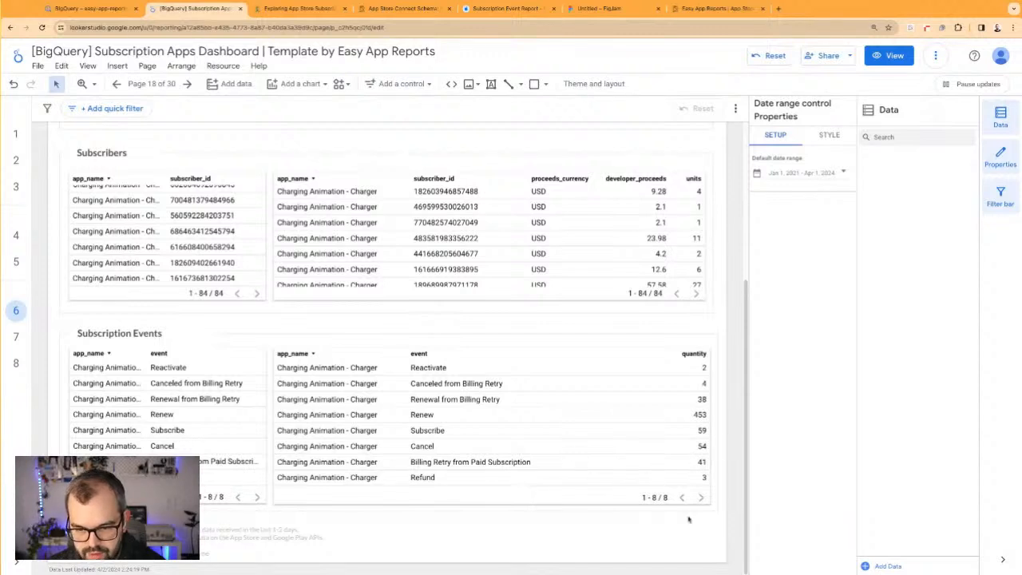
Replace the event dimension with state in the Subscription Events table with quantities and look through its rows
click(722, 529)
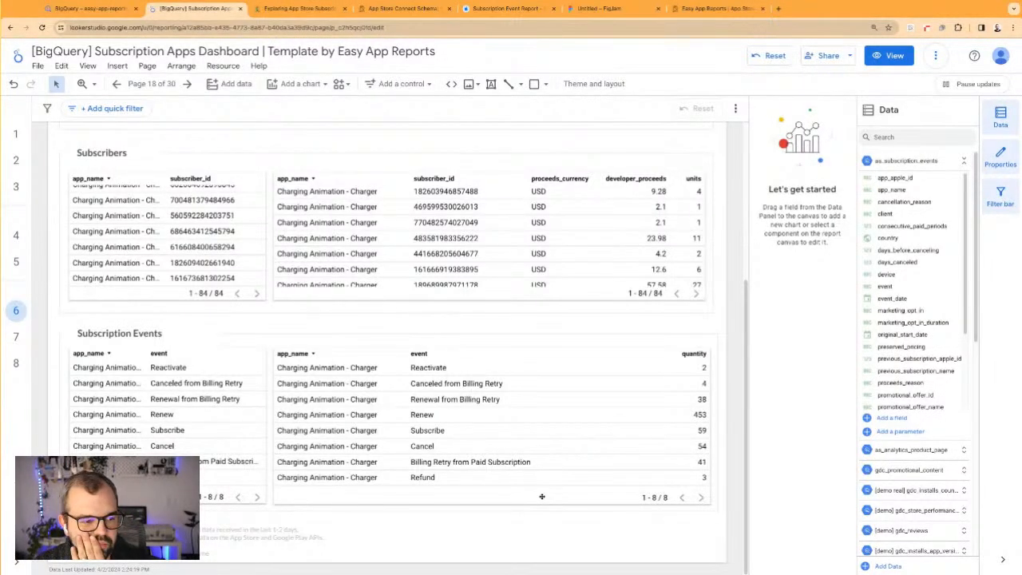
click(543, 382)
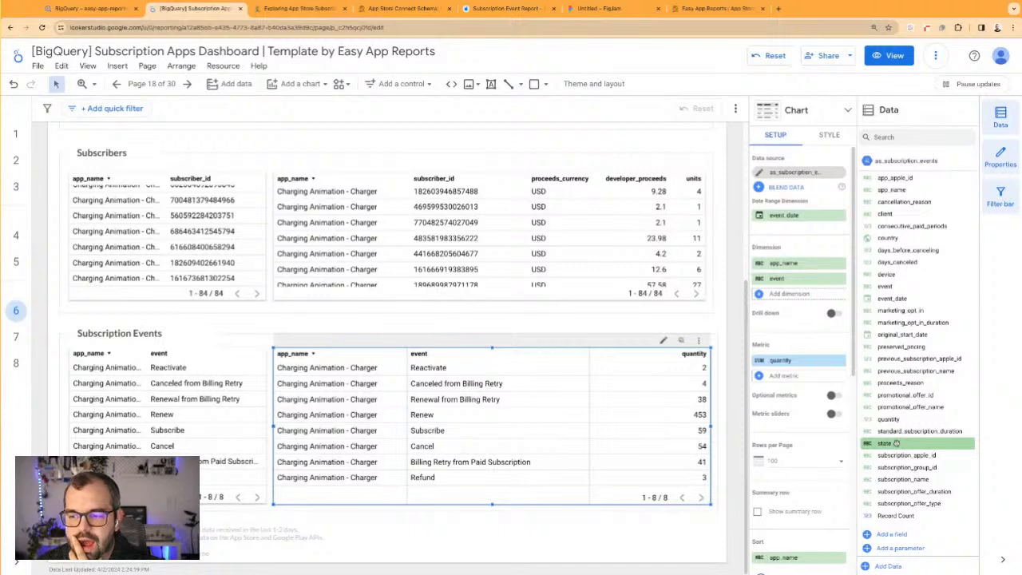
drag(896, 442, 799, 278)
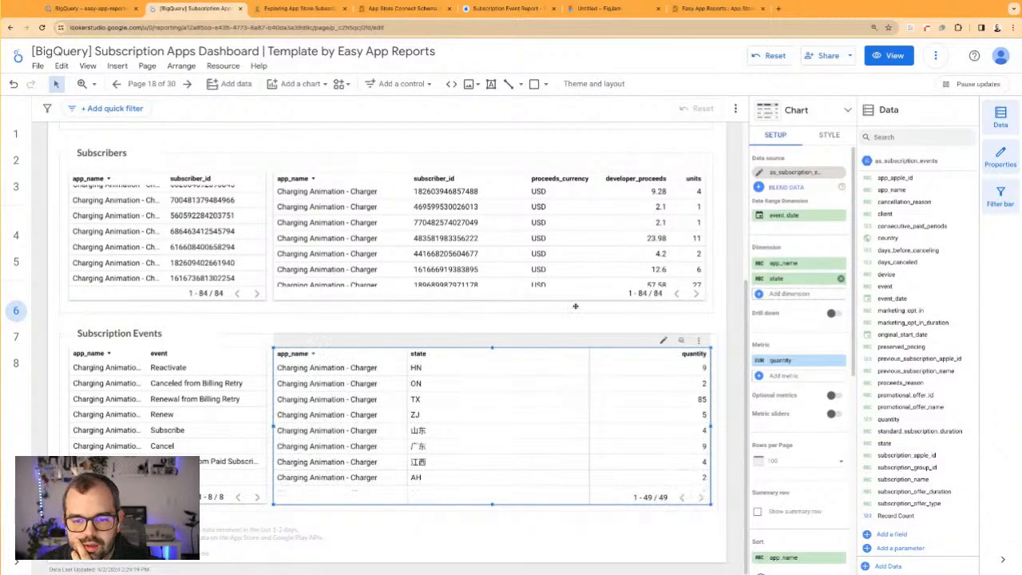
scroll(514, 448, down, 1)
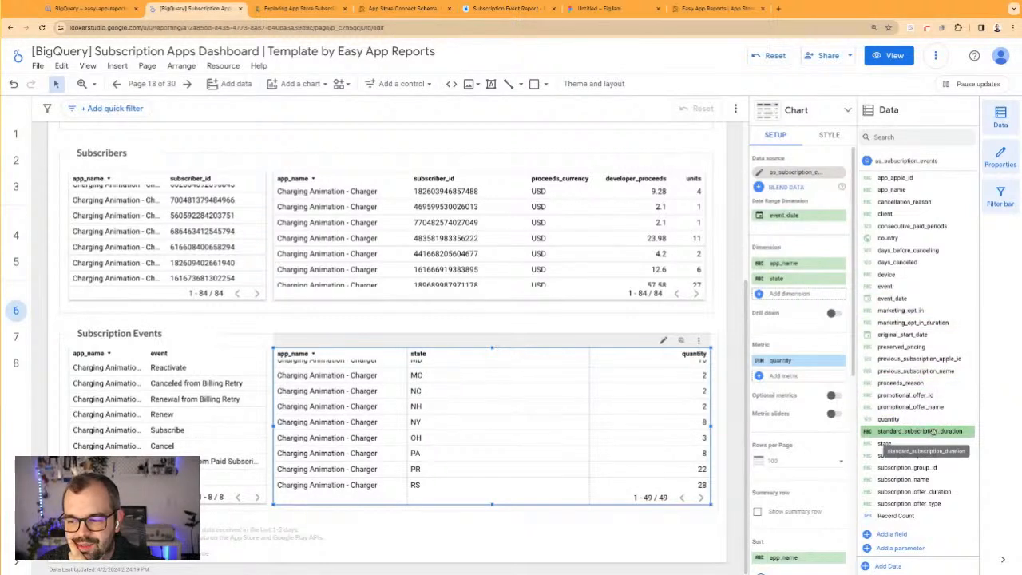
Replace state with standard_subscription_duration in the Subscription Events table with quantities, add event before it, and widen the event column
drag(933, 431, 799, 279)
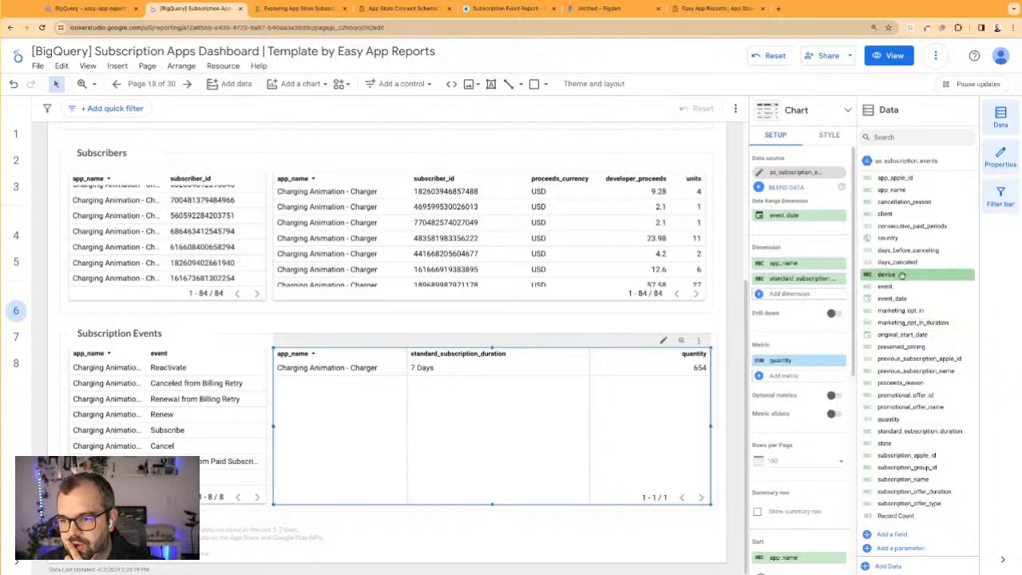
drag(888, 286, 795, 278)
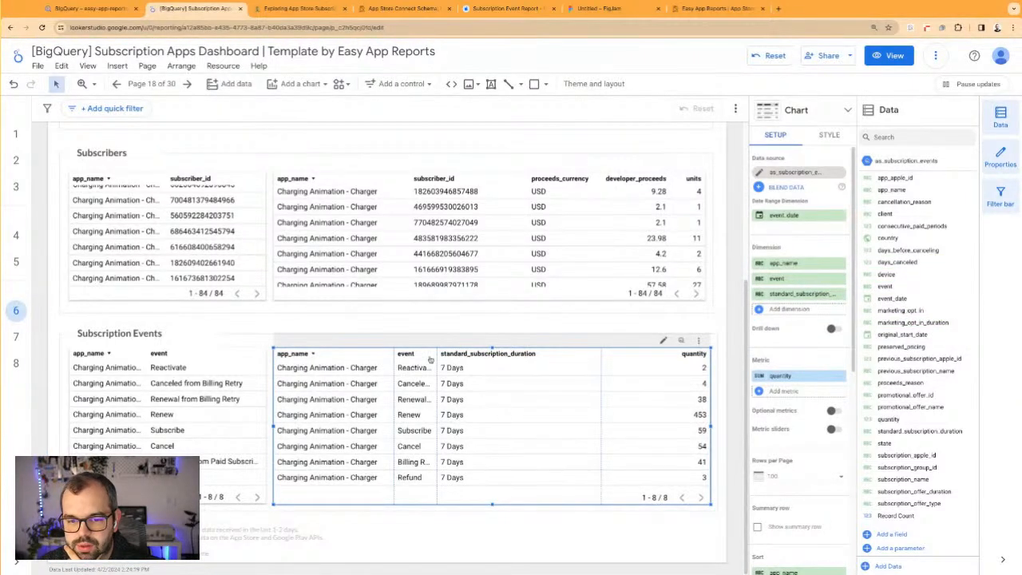
drag(436, 357, 504, 355)
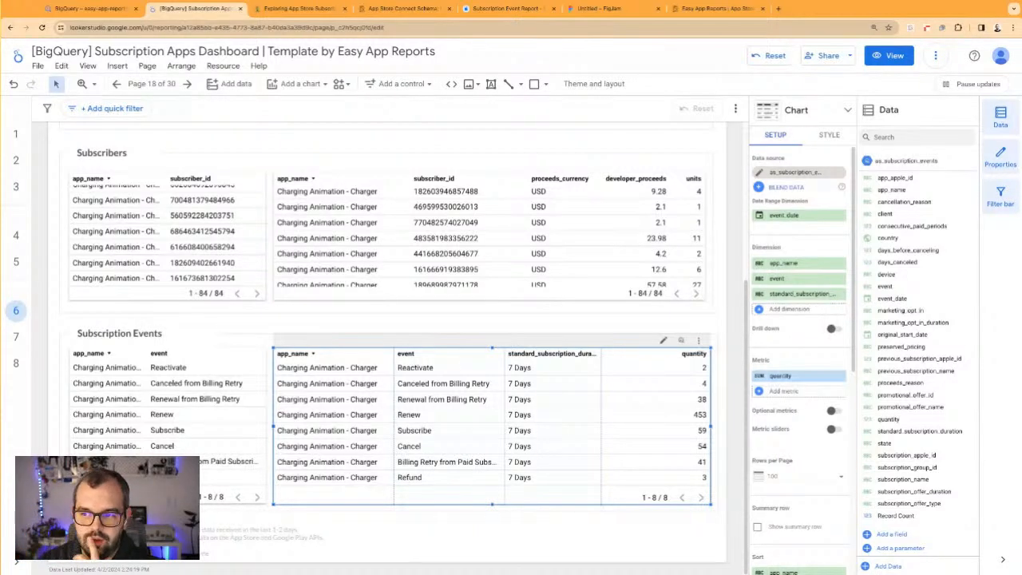
Swap the event dimension for cancellation_reason in the Subscription Events table with quantities
drag(869, 205, 798, 278)
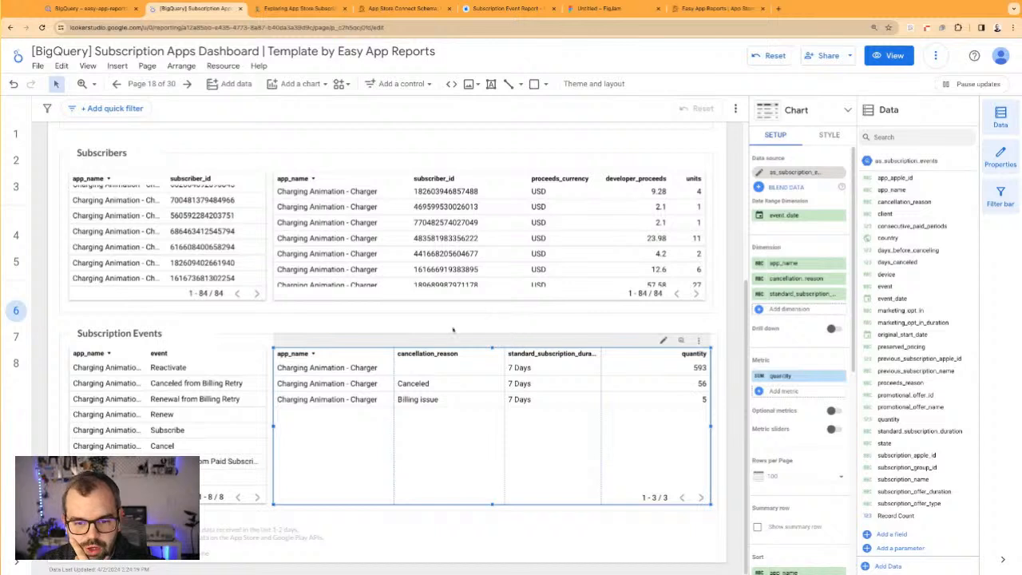
click(471, 328)
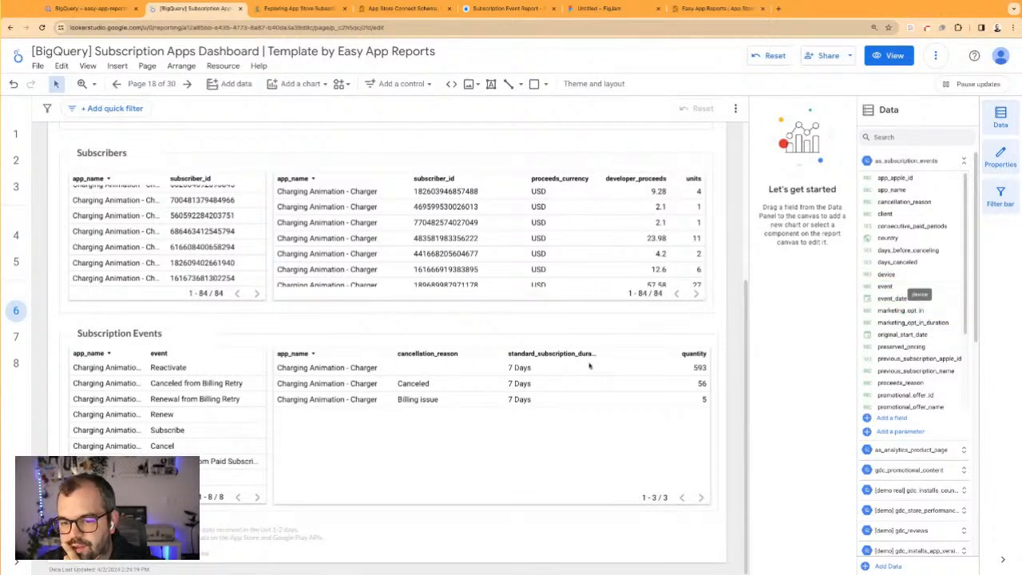
click(634, 449)
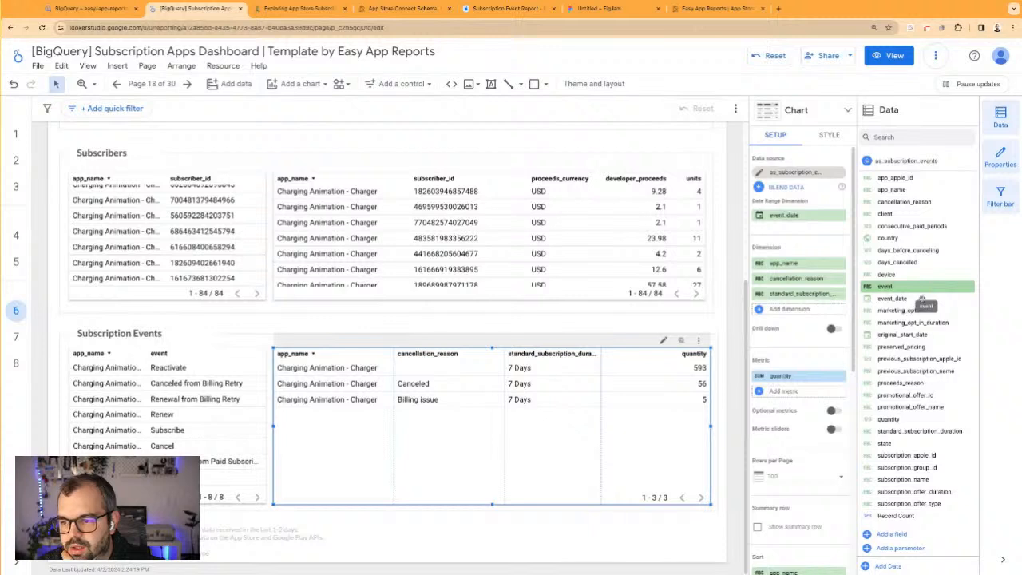
Break the Subscription Events quantities down by country instead of cancellation_reason and standard_subscription_duration, sorted by quantity in descending order
drag(893, 238, 805, 297)
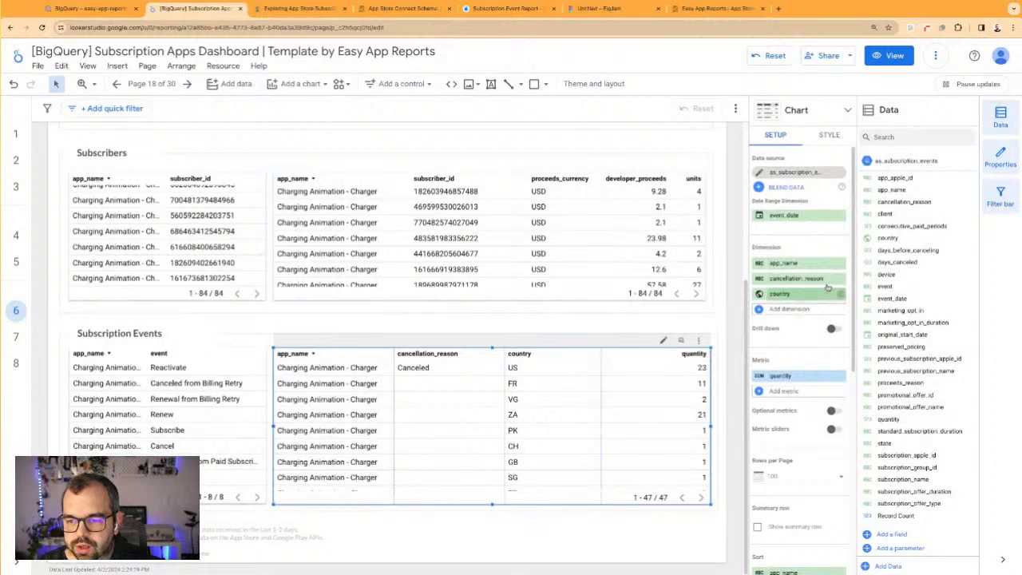
click(840, 278)
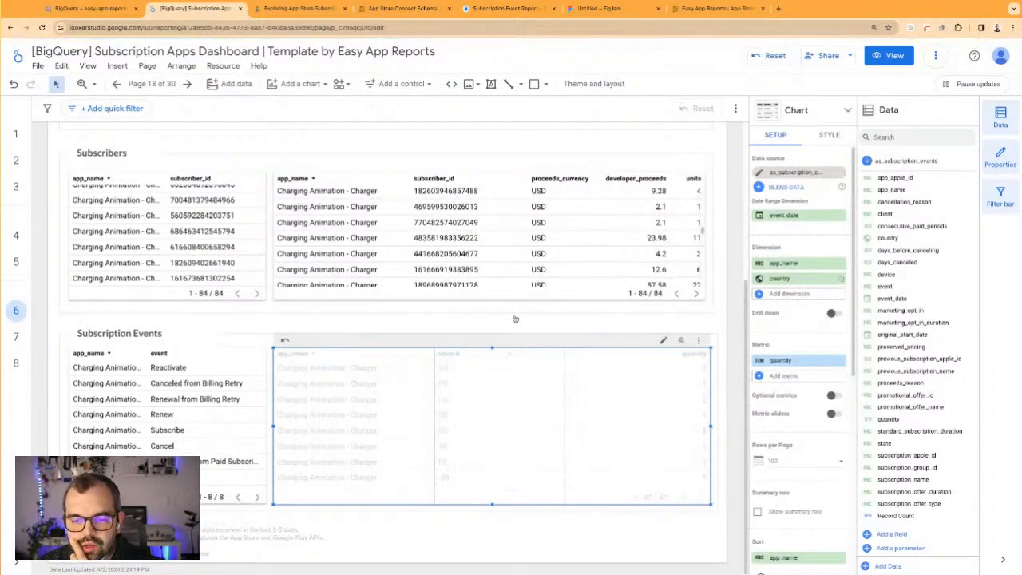
click(687, 356)
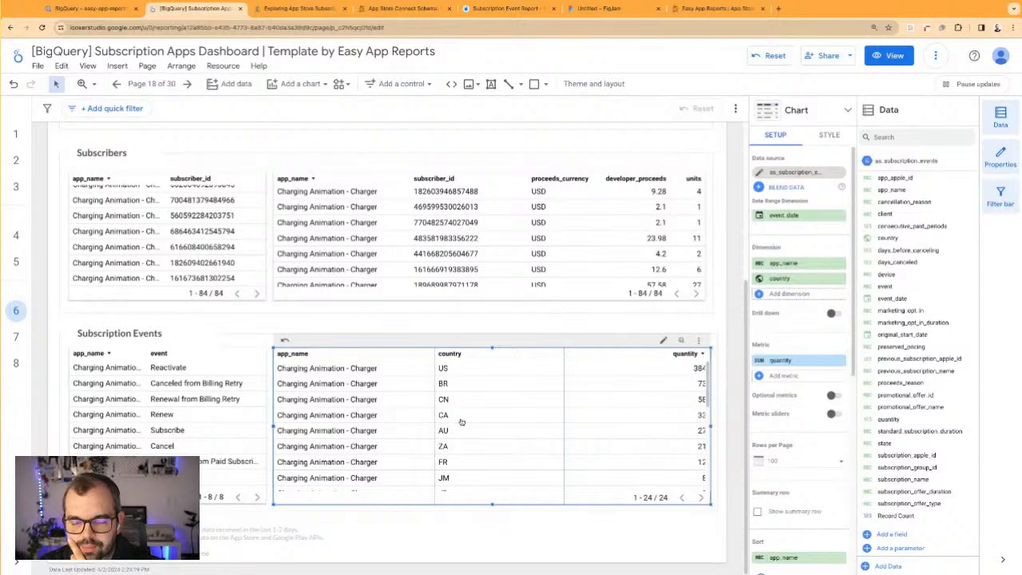
scroll(515, 441, down, 5)
scroll(520, 420, up, 5)
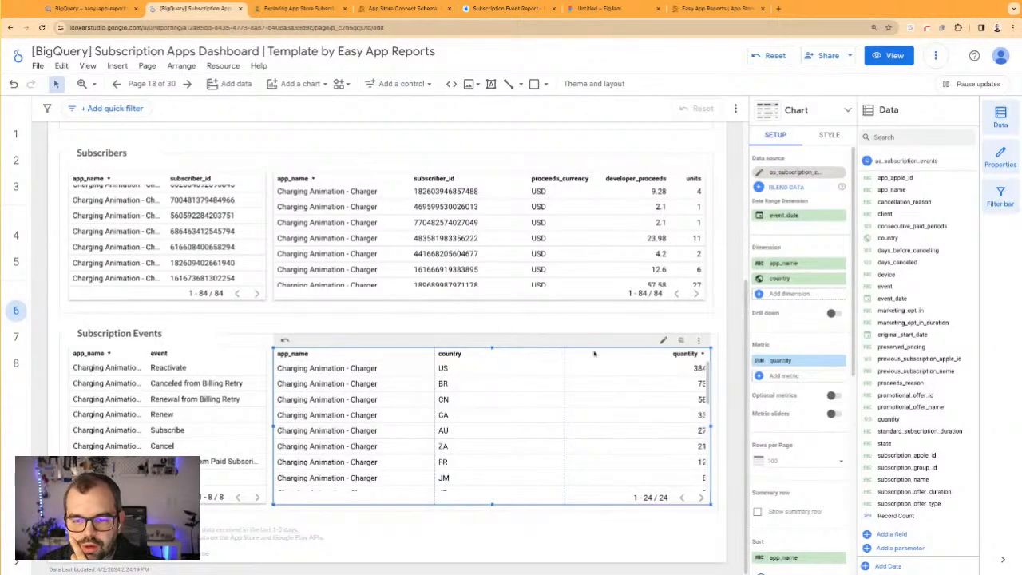
click(607, 330)
click(648, 407)
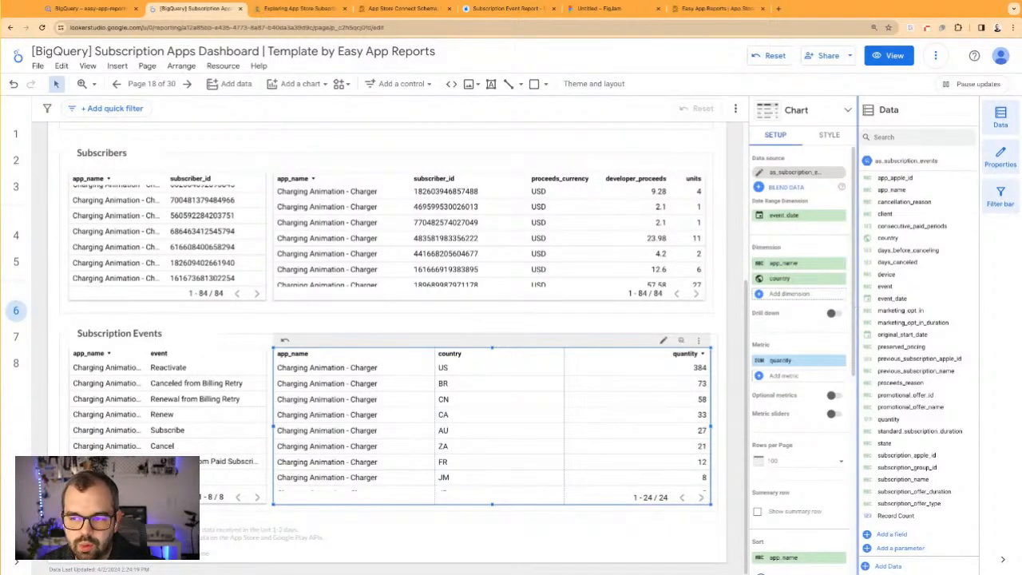
drag(934, 419, 943, 424)
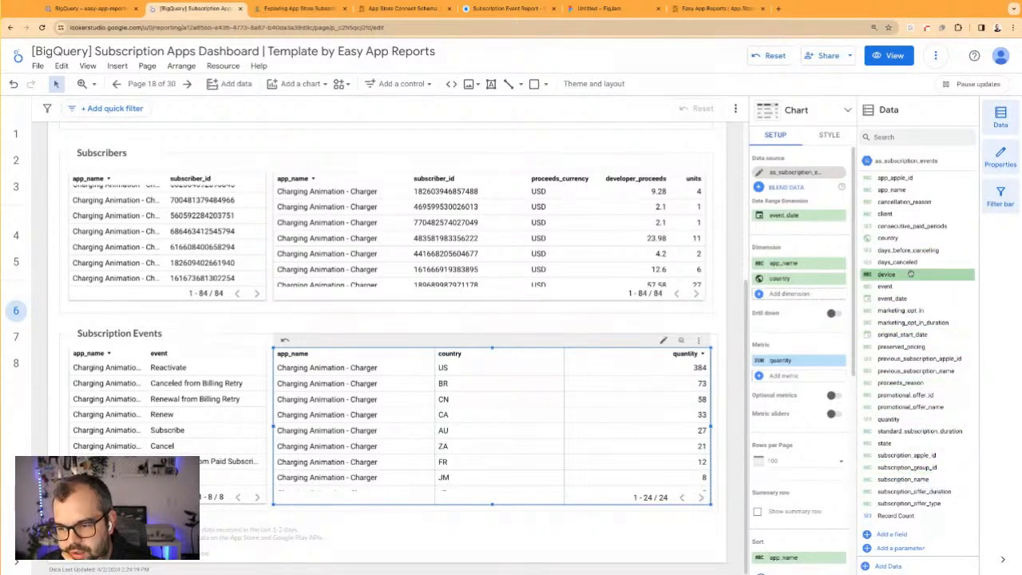
Examine the data fields available for the detailed Subscribers and Subscriptions tables
click(590, 270)
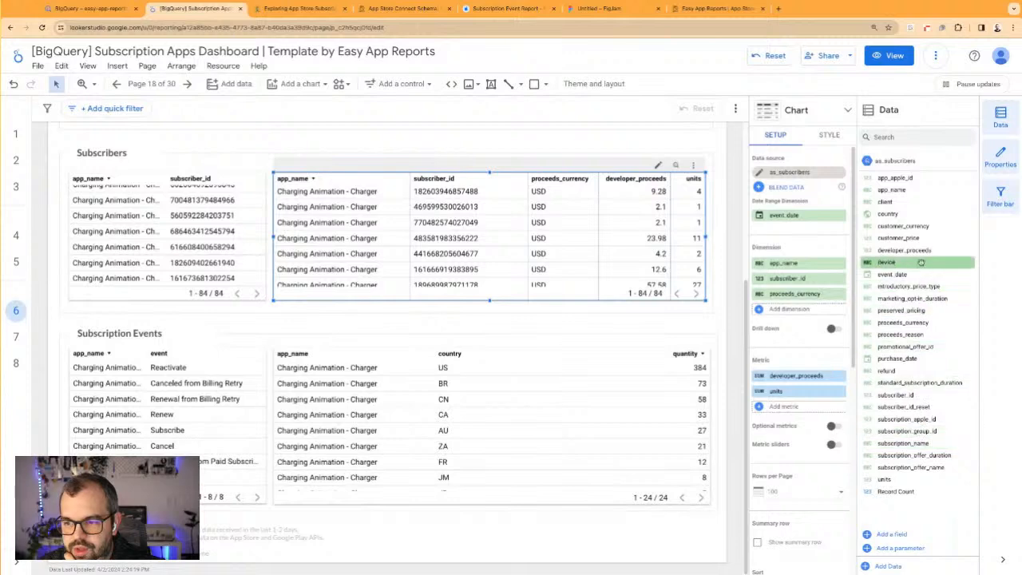
scroll(600, 251, up, 3)
scroll(600, 251, up, 5)
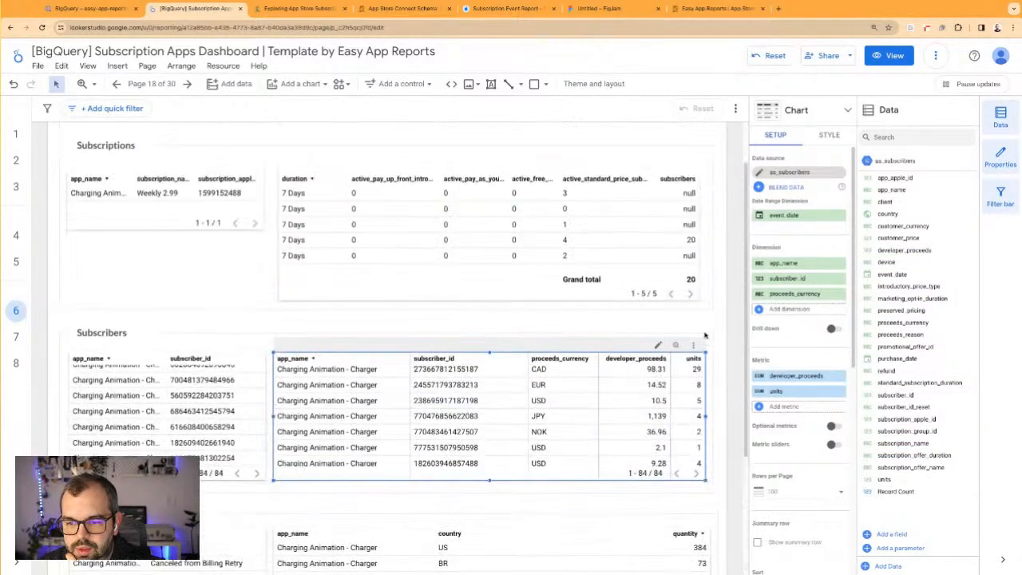
click(600, 250)
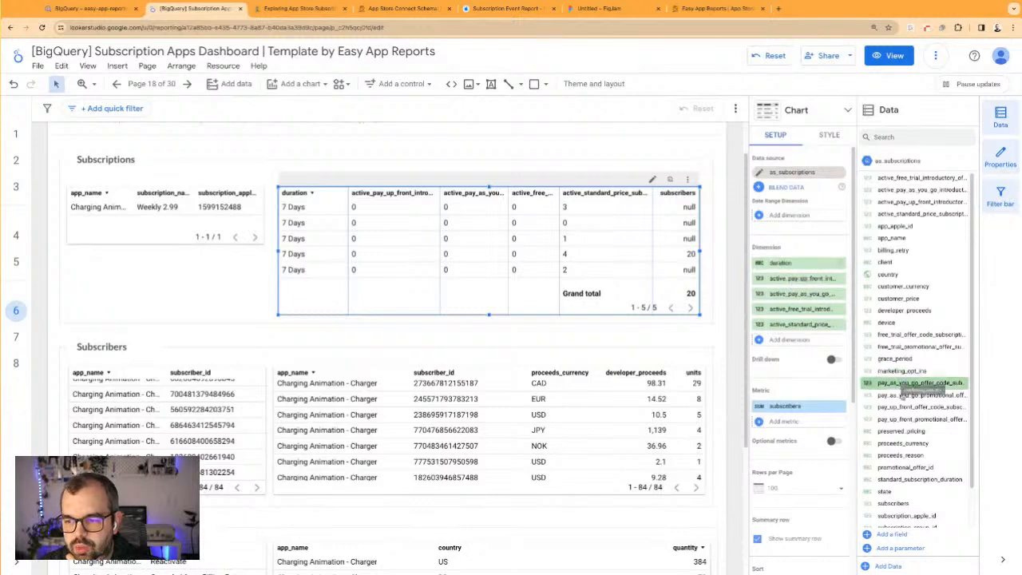
scroll(913, 388, down, 1)
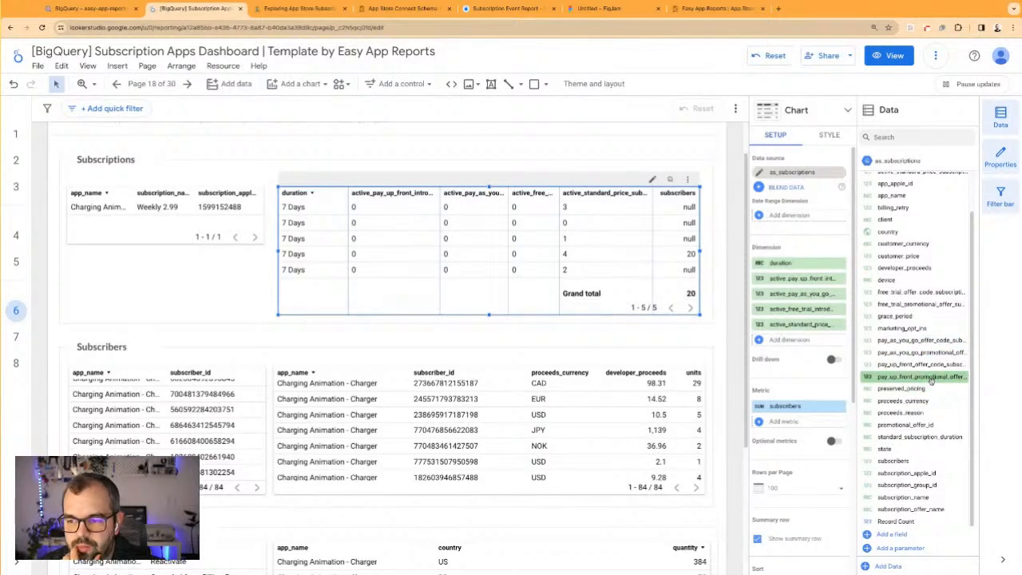
scroll(927, 280, up, 1)
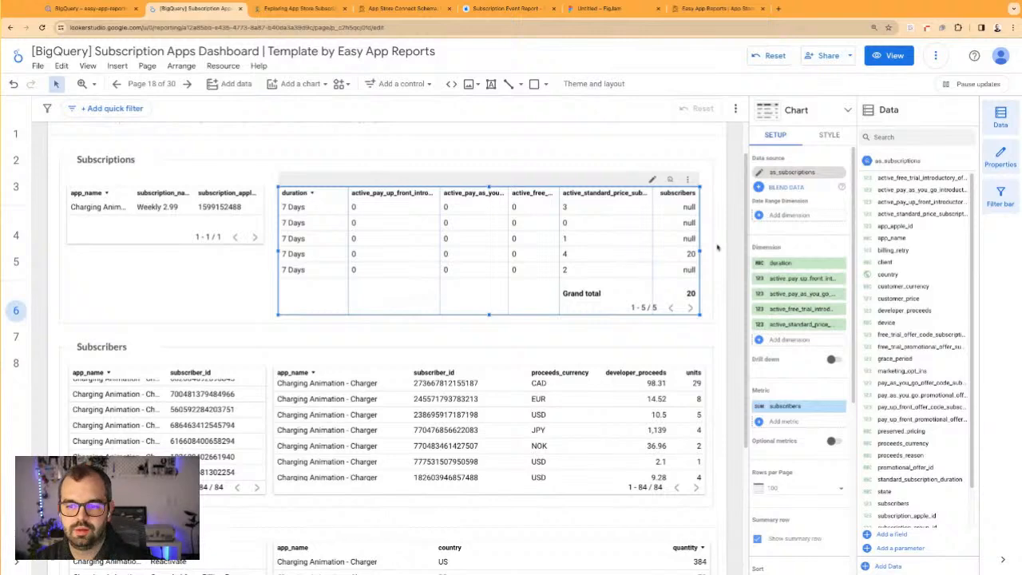
click(723, 271)
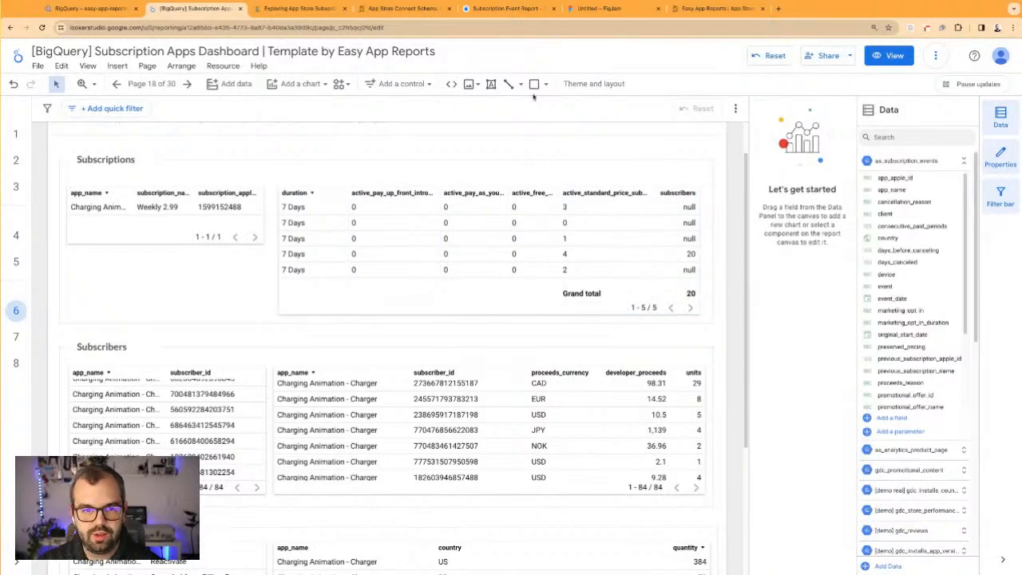
Switch to the Exploring App Store Subscriptions notes in Notion and review the goals on revenue or proceeds and interesting dimensions
click(324, 5)
scroll(319, 263, up, 3)
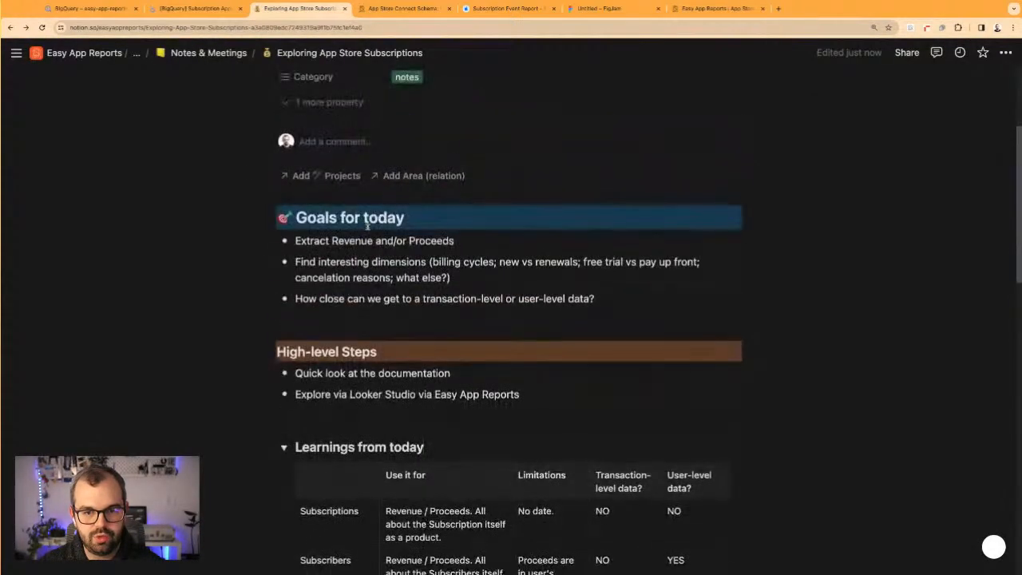
drag(297, 241, 454, 242)
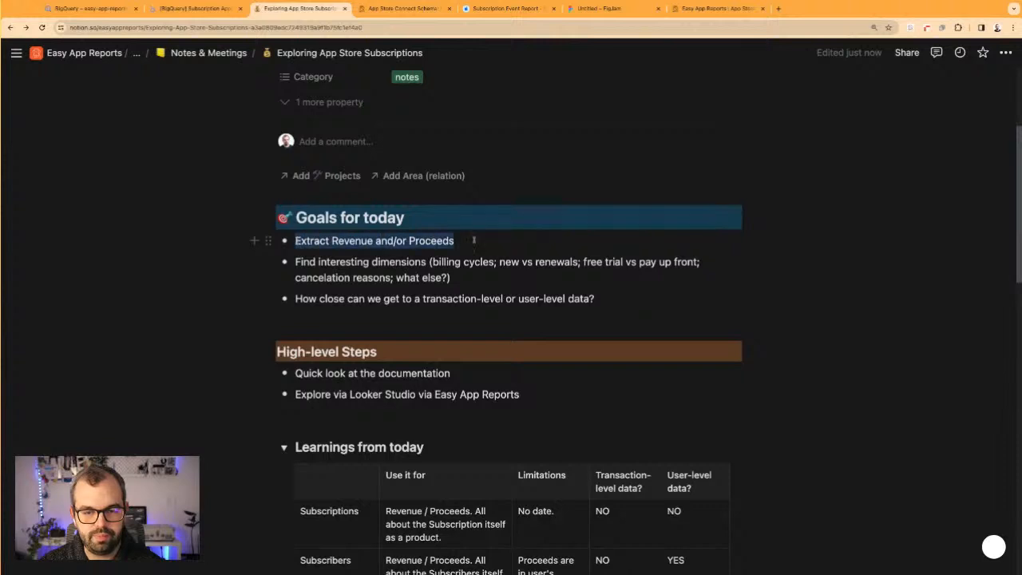
click(338, 241)
drag(337, 242, 453, 241)
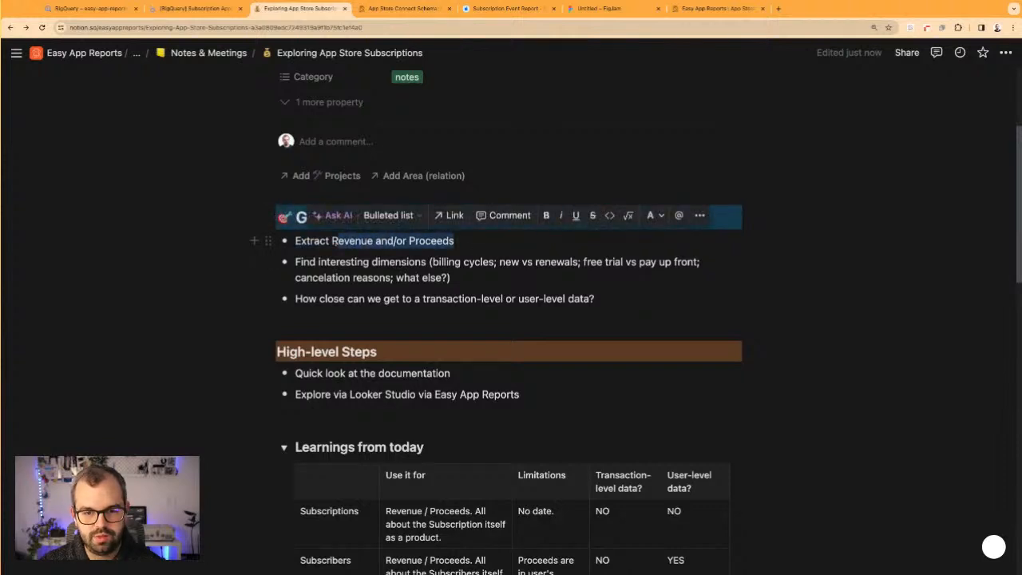
click(428, 277)
drag(304, 262, 449, 262)
click(449, 262)
drag(318, 264, 458, 277)
click(459, 277)
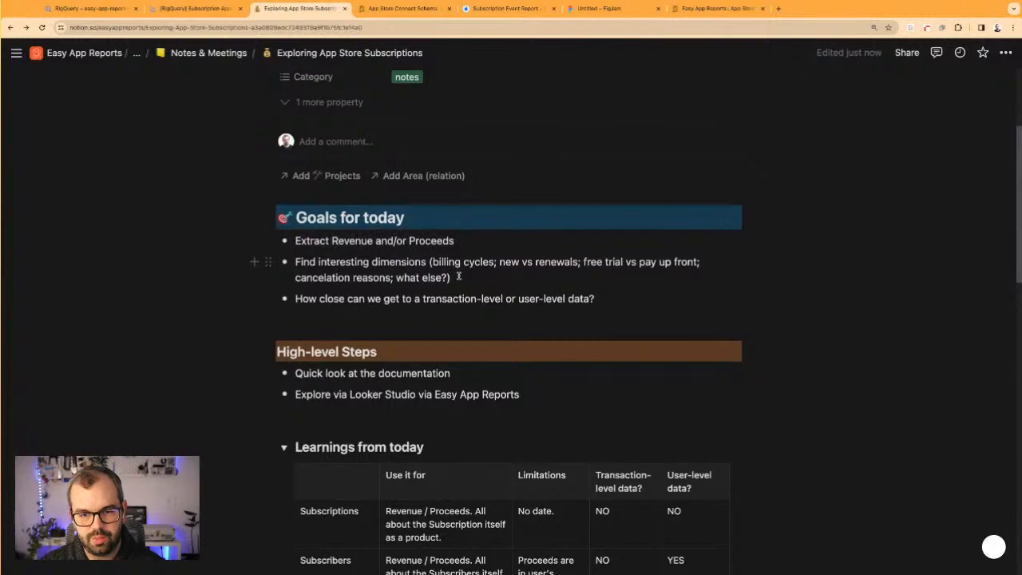
Add a first bullet to the Goals for today list reading "Sales per day/week/month"
key(Return)
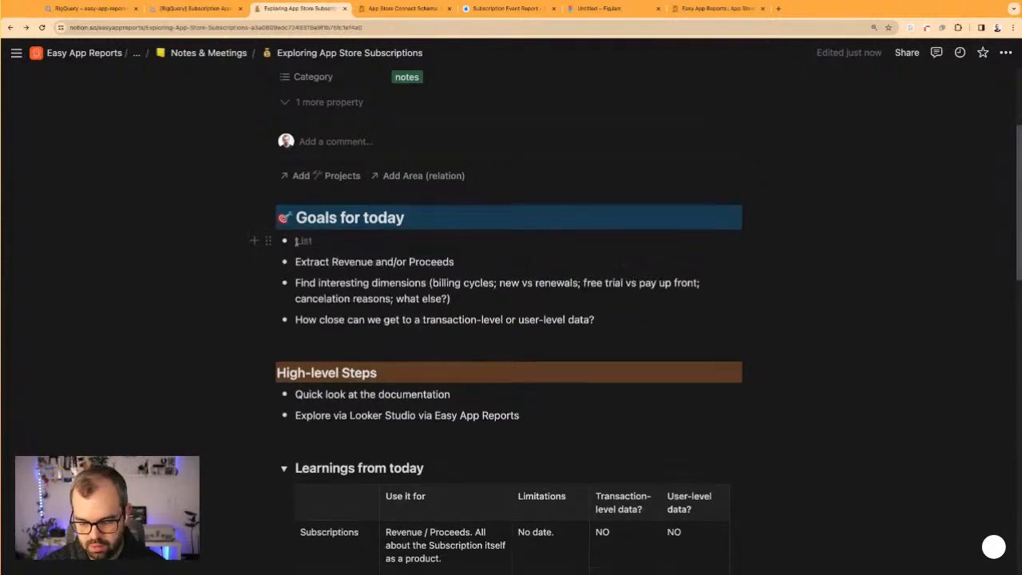
text(Sal)
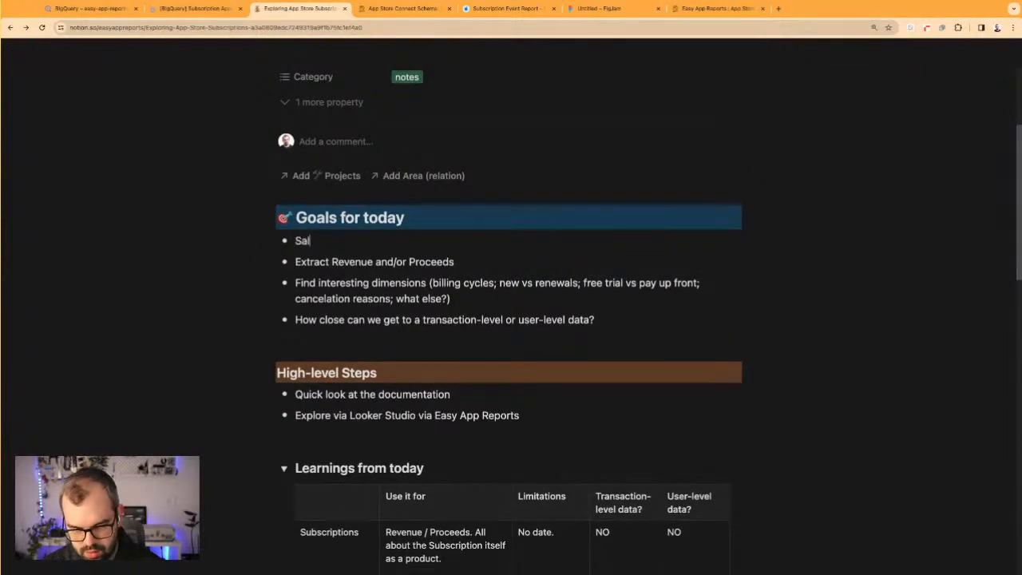
text(es per day/week)
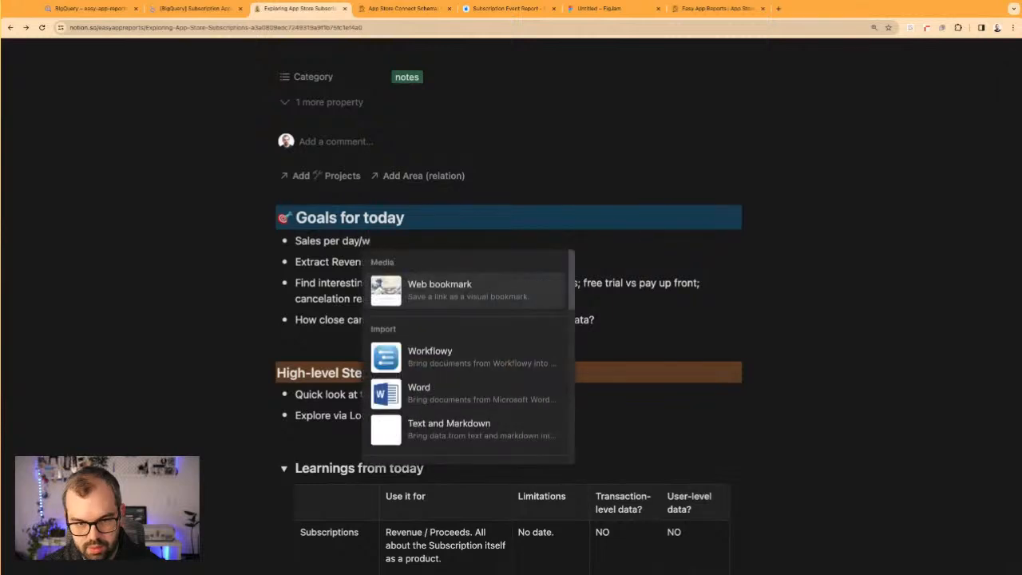
key(BackSpace)
text(k/month)
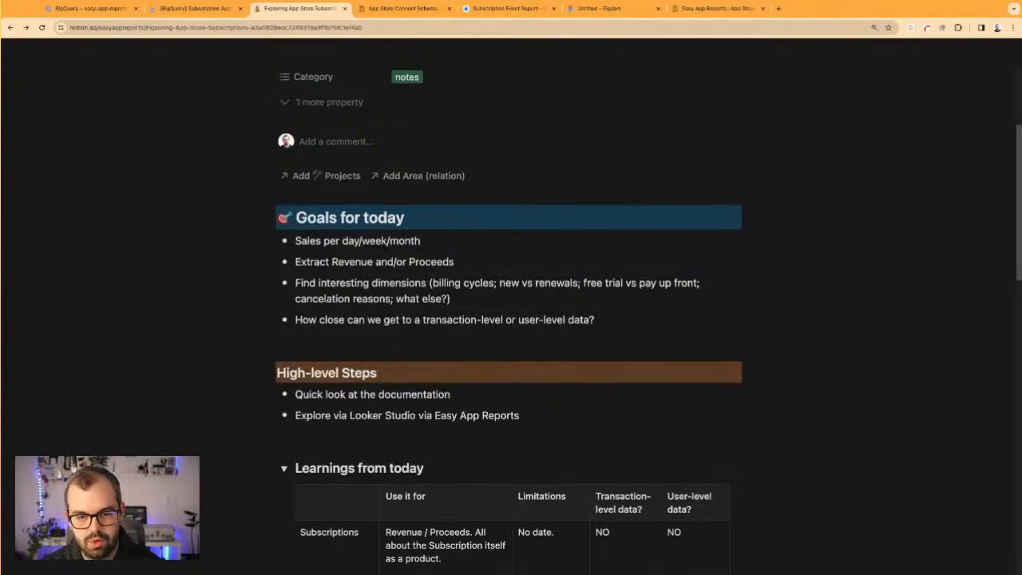
Add a bullet reading "New vs Renewals vs Cancelation" below the sales bullet in Goals for today
key(Return)
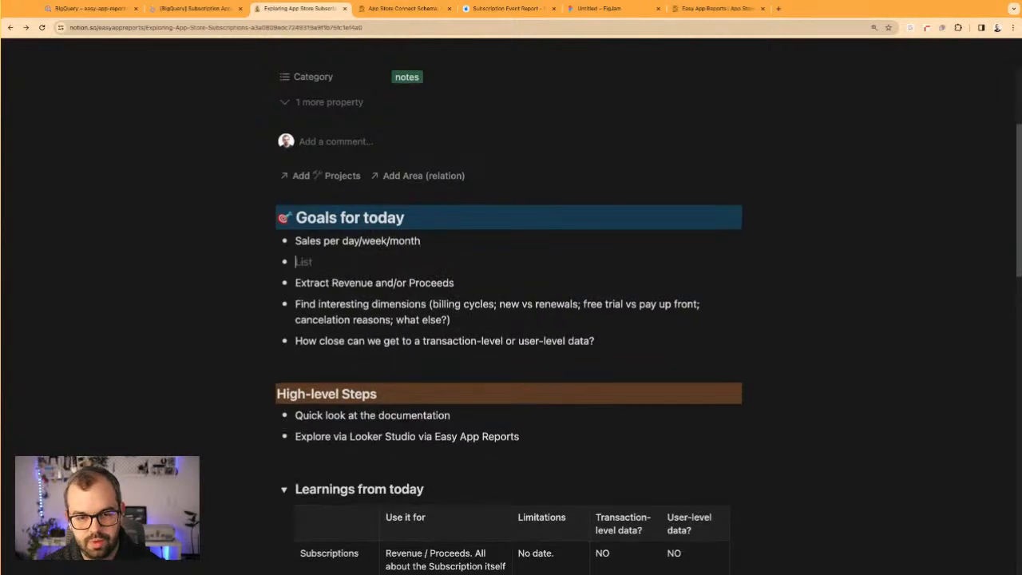
text(New)
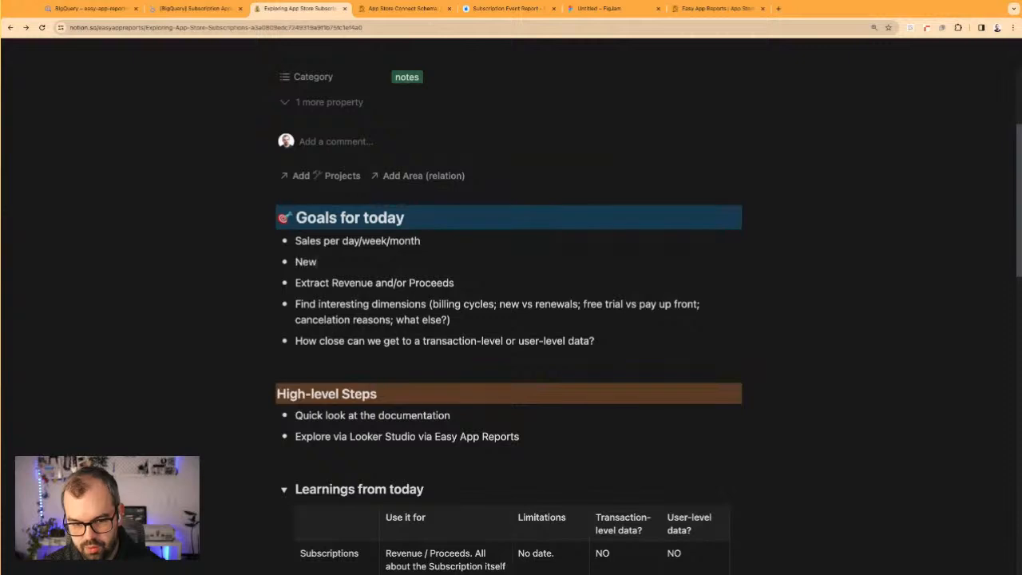
text( vs Renewals vs Cancelation)
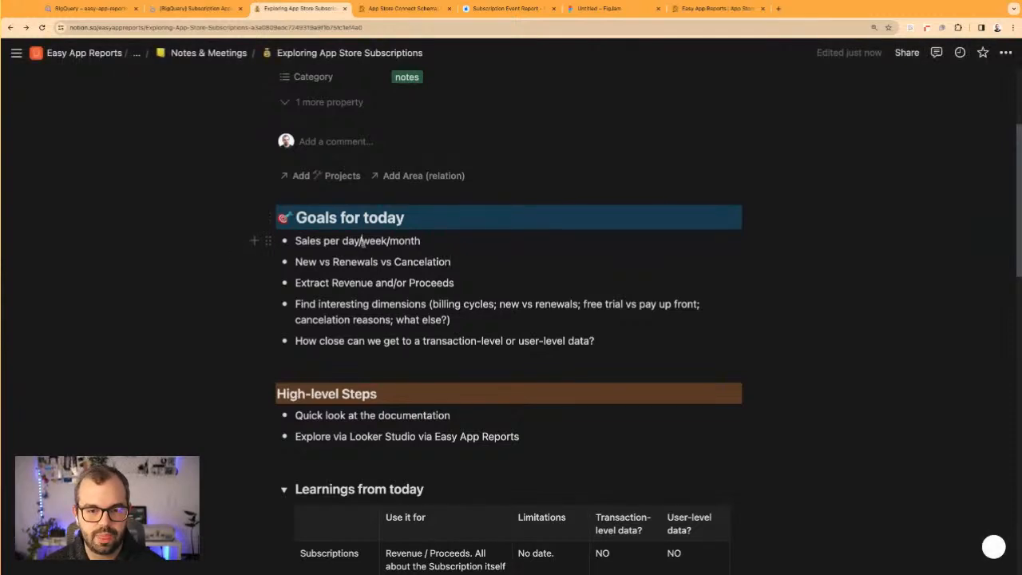
drag(295, 261, 467, 262)
click(471, 262)
Switch to the Looker Studio subscription dashboard and duplicate the Exploring Subscriptions report page
click(196, 11)
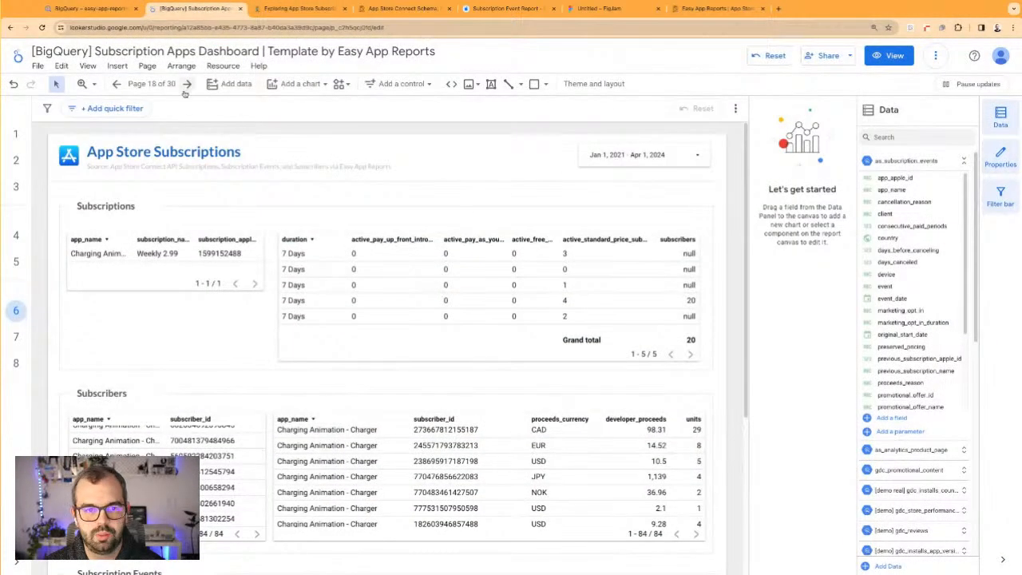
click(152, 84)
scroll(790, 427, down, 5)
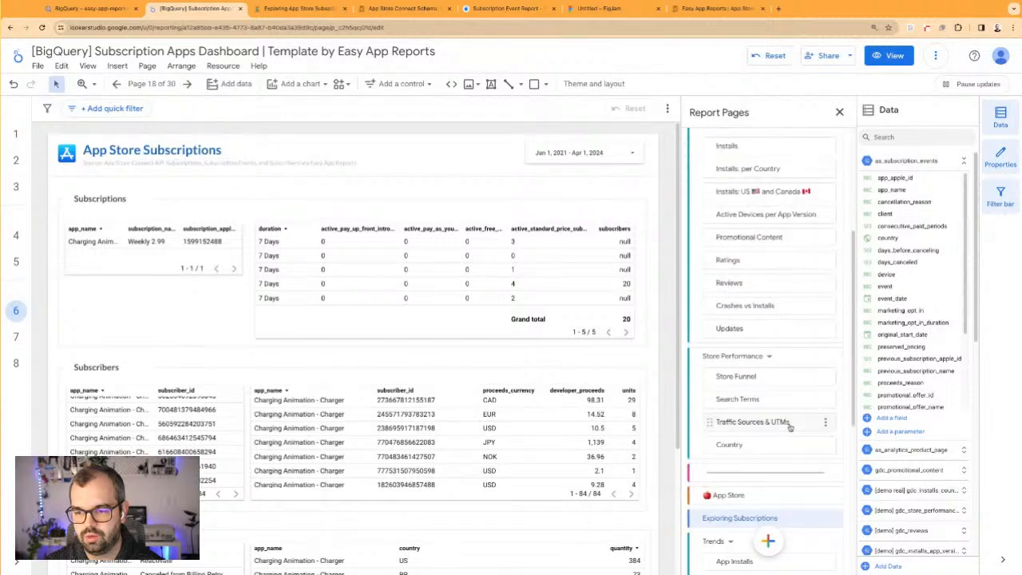
click(832, 316)
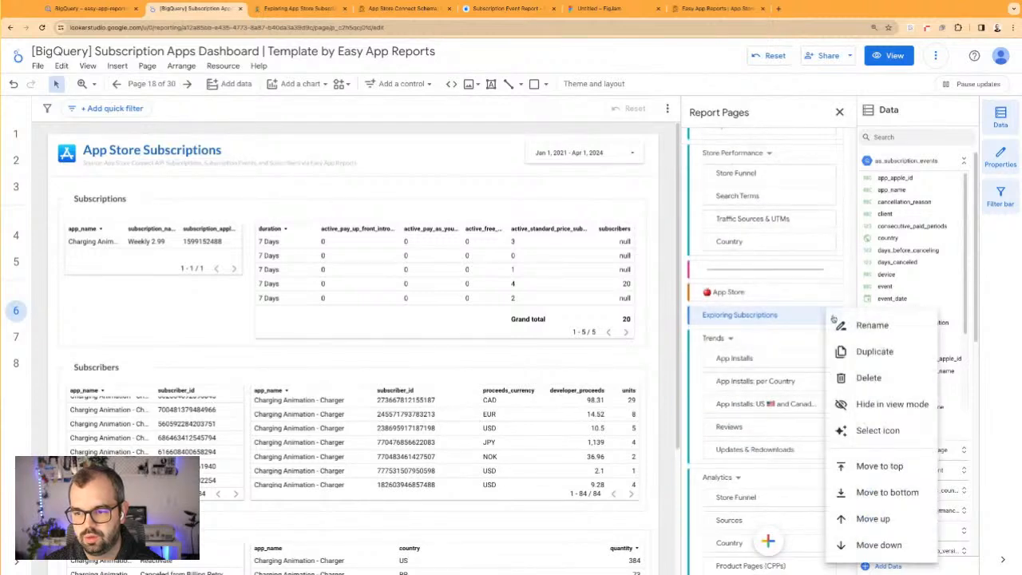
click(861, 353)
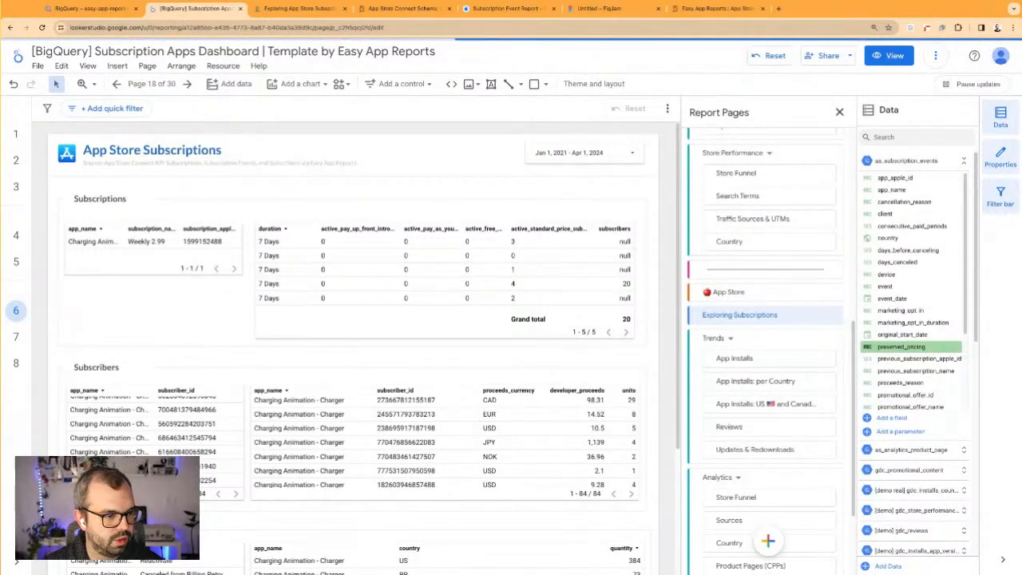
click(248, 194)
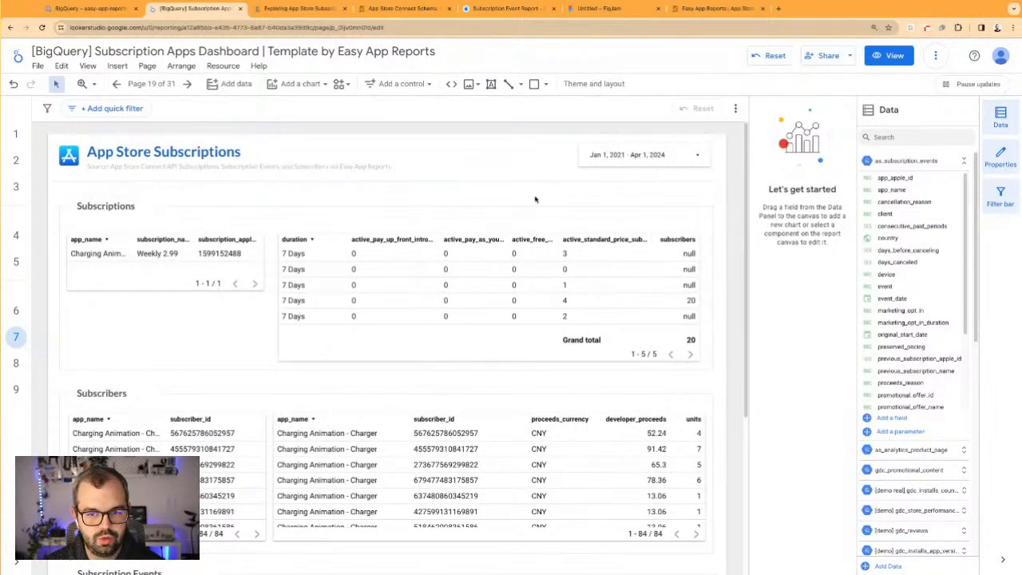
Delete the Subscriptions and Subscribers sections with all their tables from the copied page
scroll(536, 201, down, 5)
scroll(53, 430, down, 1)
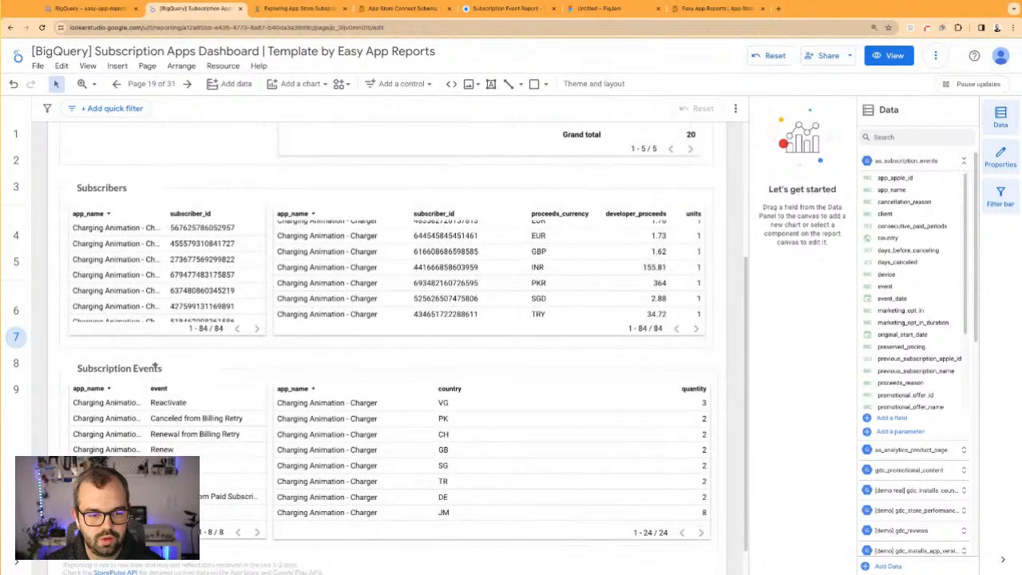
click(353, 457)
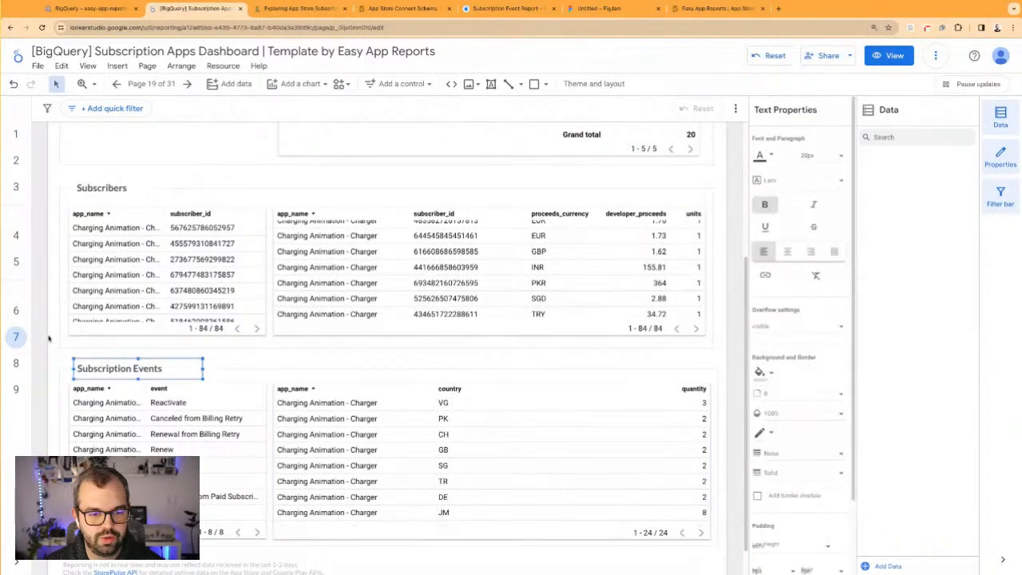
click(49, 197)
scroll(50, 198, up, 3)
drag(49, 198, 679, 567)
key(Delete)
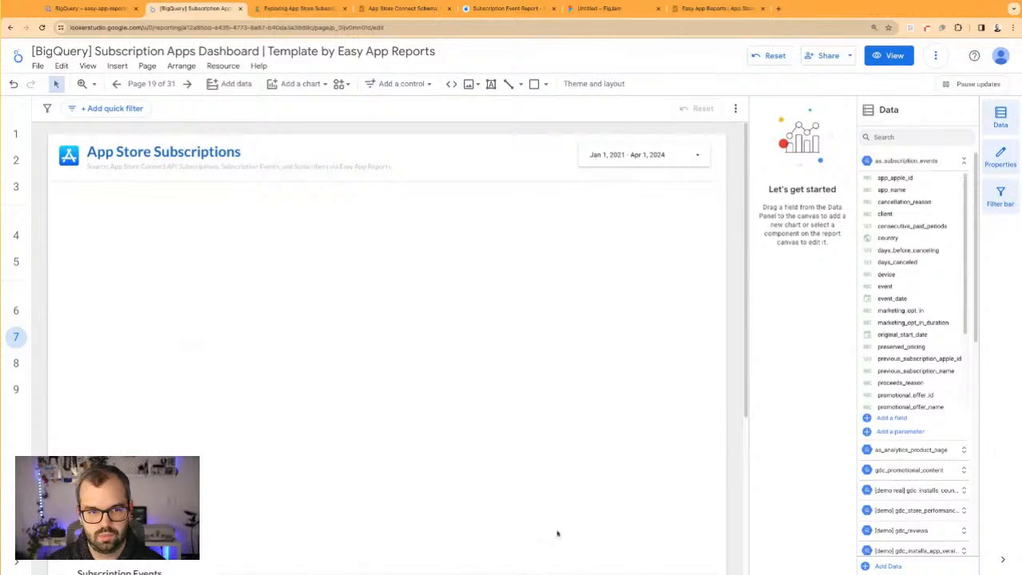
Move the Subscription Events section with its two tables up directly beneath the App Store Subscriptions header
scroll(607, 542, down, 2)
drag(67, 359, 451, 257)
click(463, 305)
key(ctrl+z)
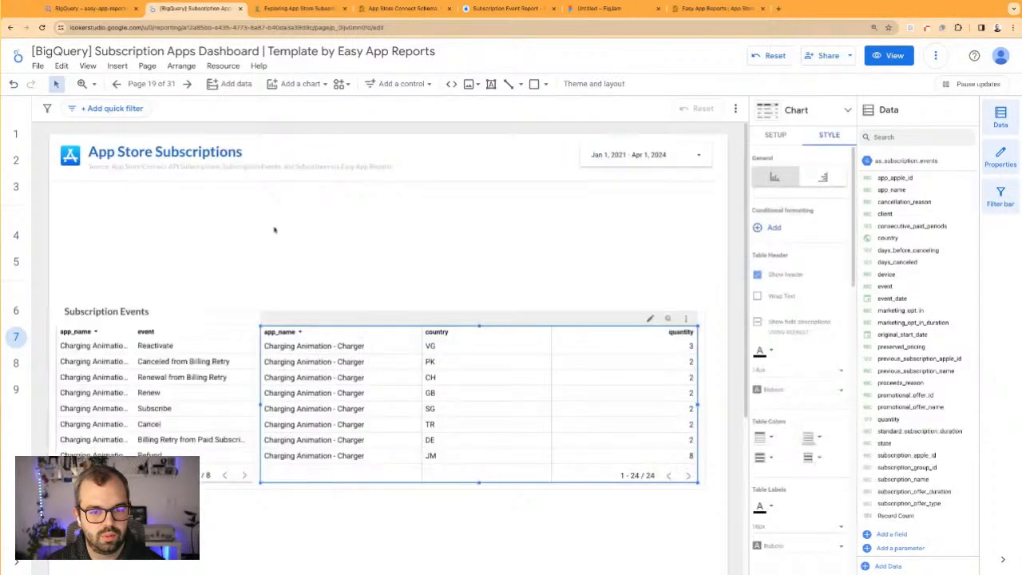
drag(64, 262, 404, 351)
Move the app_name and event table out of the Subscription Events section into the empty area below it
click(233, 323)
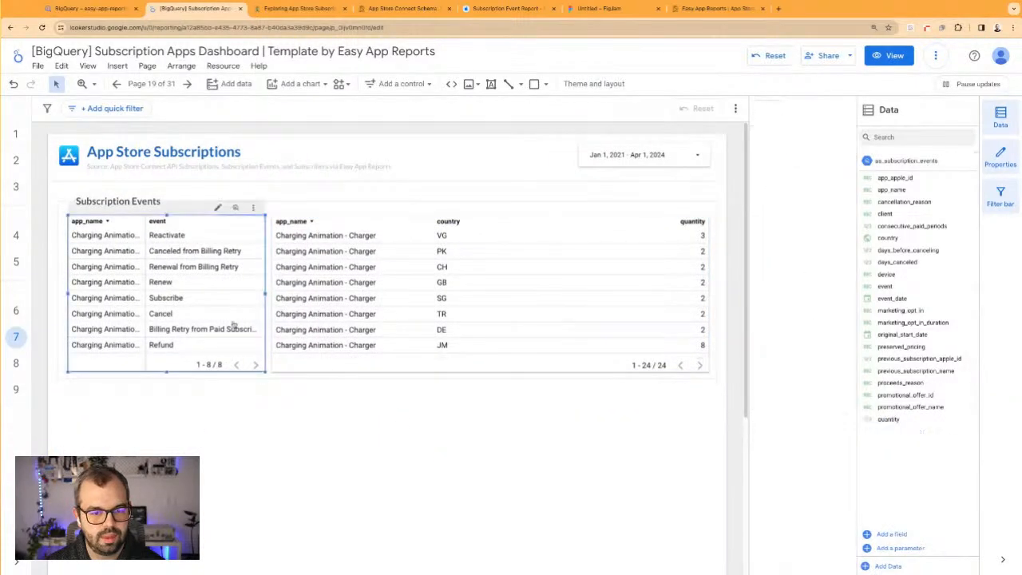
drag(221, 287, 223, 499)
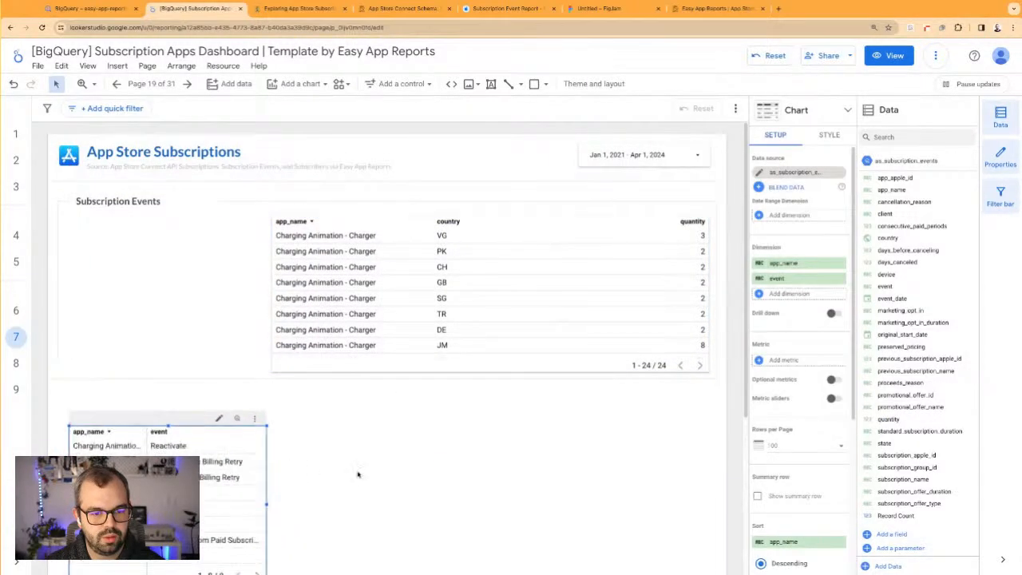
scroll(344, 331, down, 2)
drag(214, 374, 229, 416)
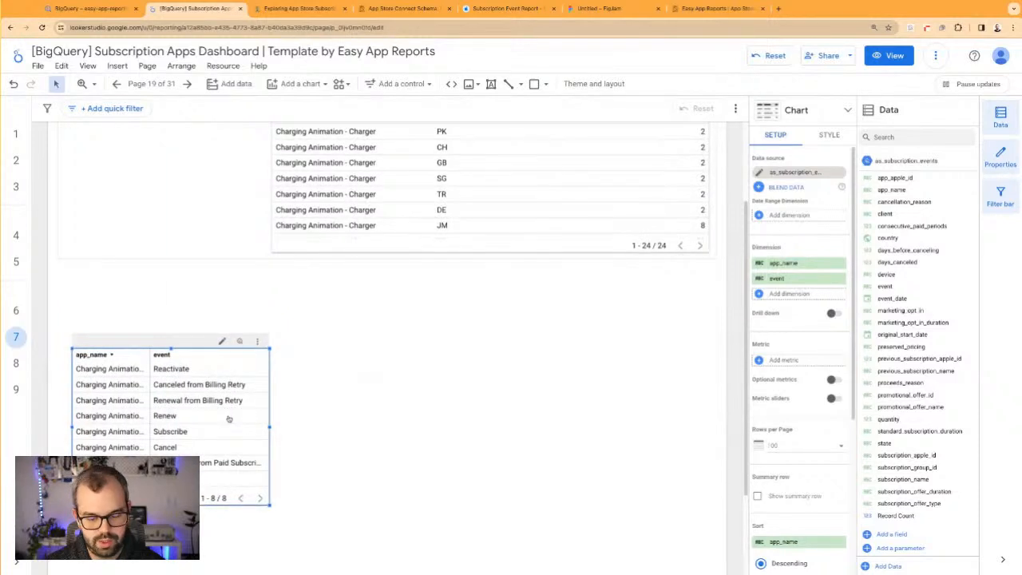
key(super+x)
key(super+v)
drag(230, 429, 291, 385)
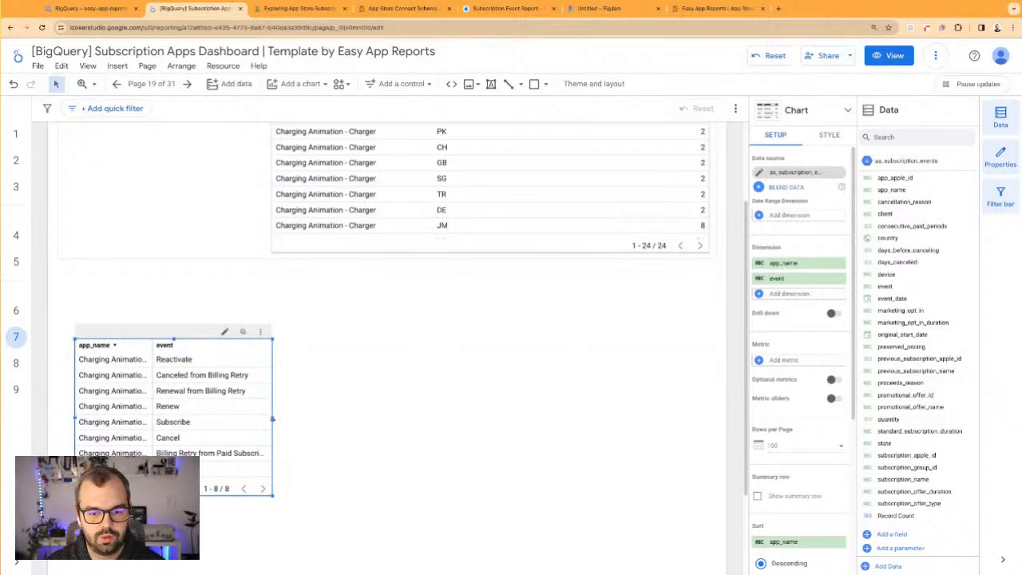
Widen the relocated event table and add country as its third dimension, undoing the last extra widening
drag(274, 418, 326, 418)
drag(891, 237, 264, 407)
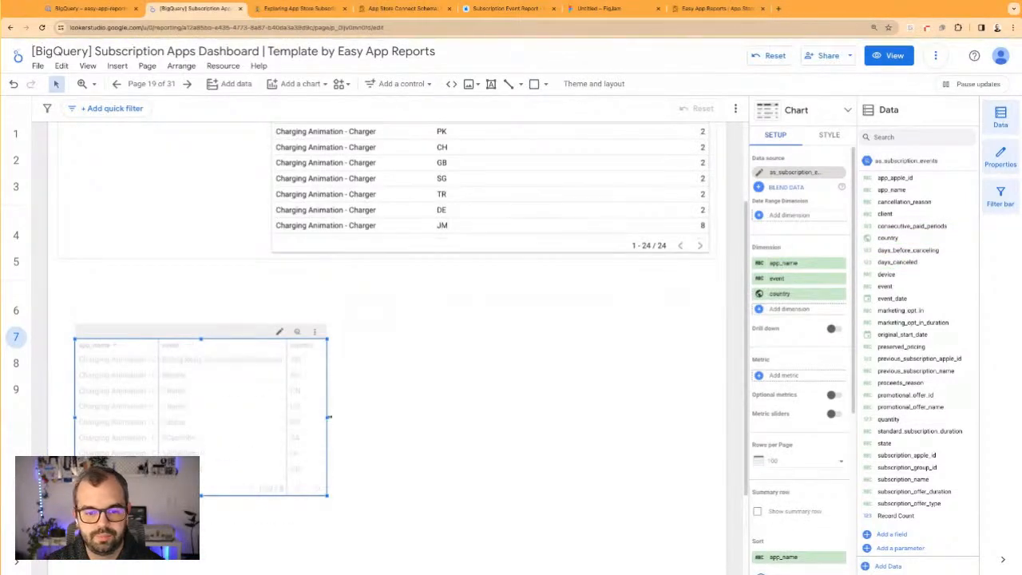
drag(328, 416, 441, 416)
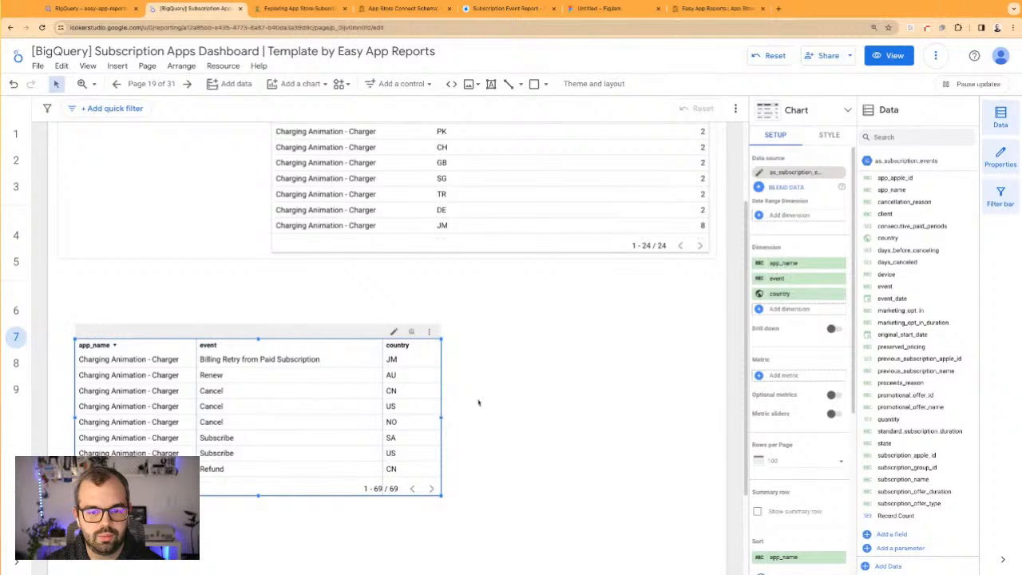
key(ctrl+z)
Duplicate the event table beside the original and make the copy list only app_name and country, scrolling through its countries
click(294, 401)
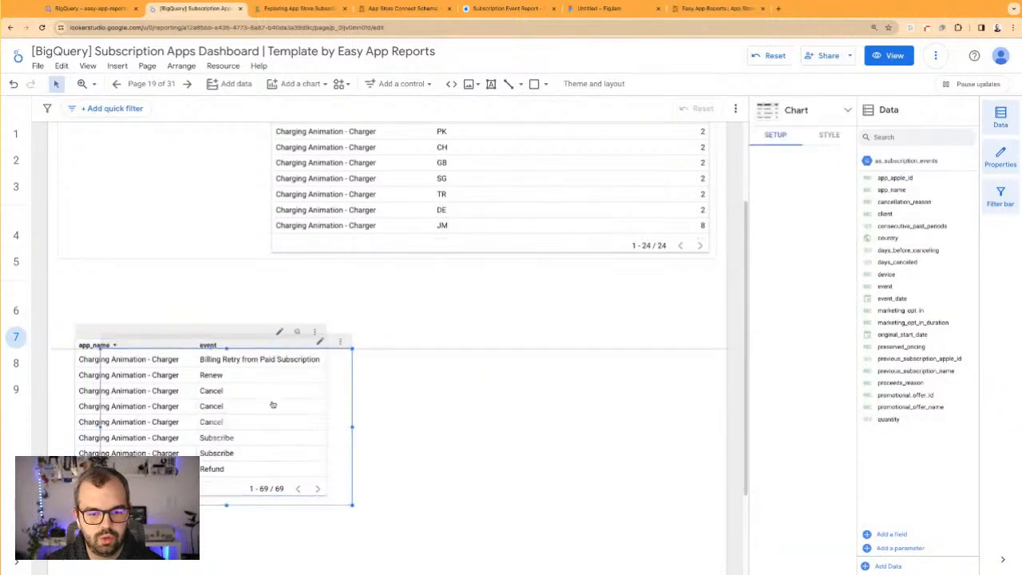
key(ctrl+d)
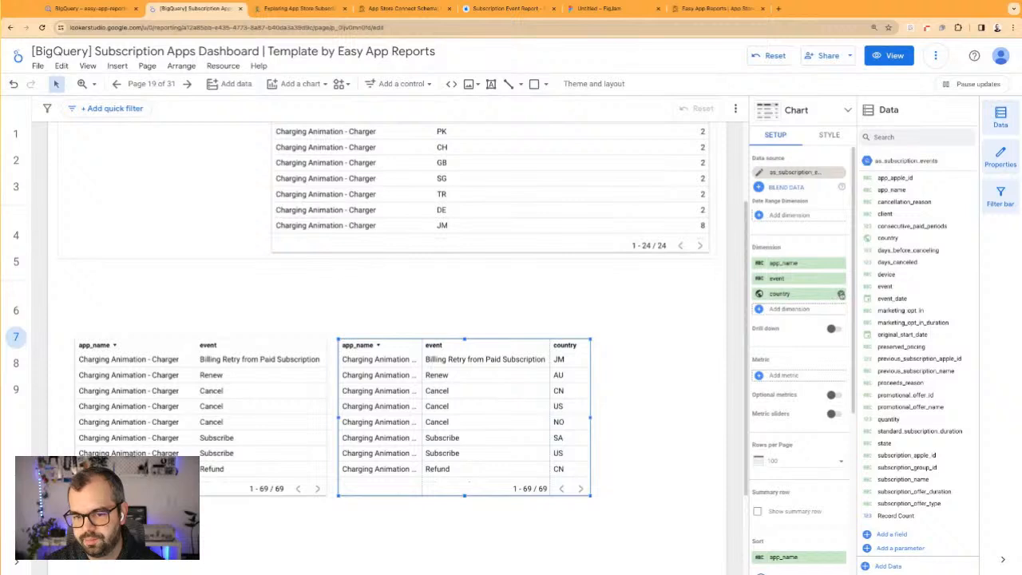
click(841, 294)
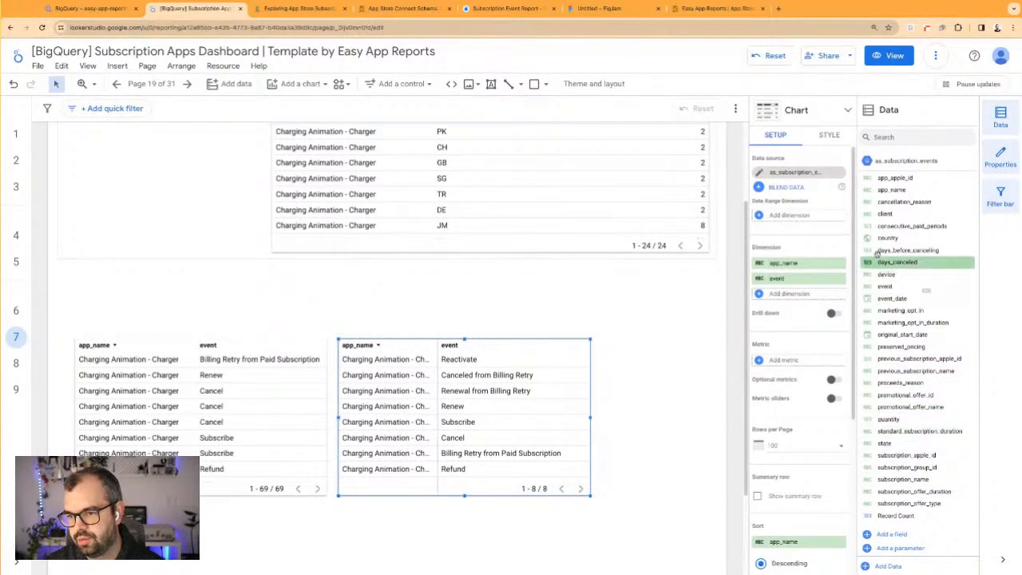
drag(890, 239, 798, 278)
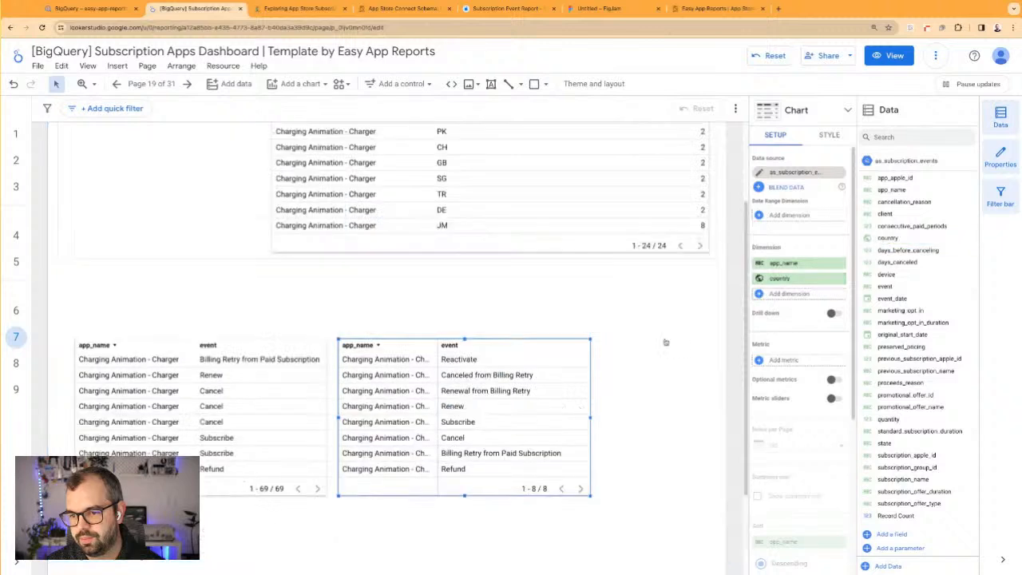
drag(436, 345, 459, 345)
scroll(524, 447, down, 5)
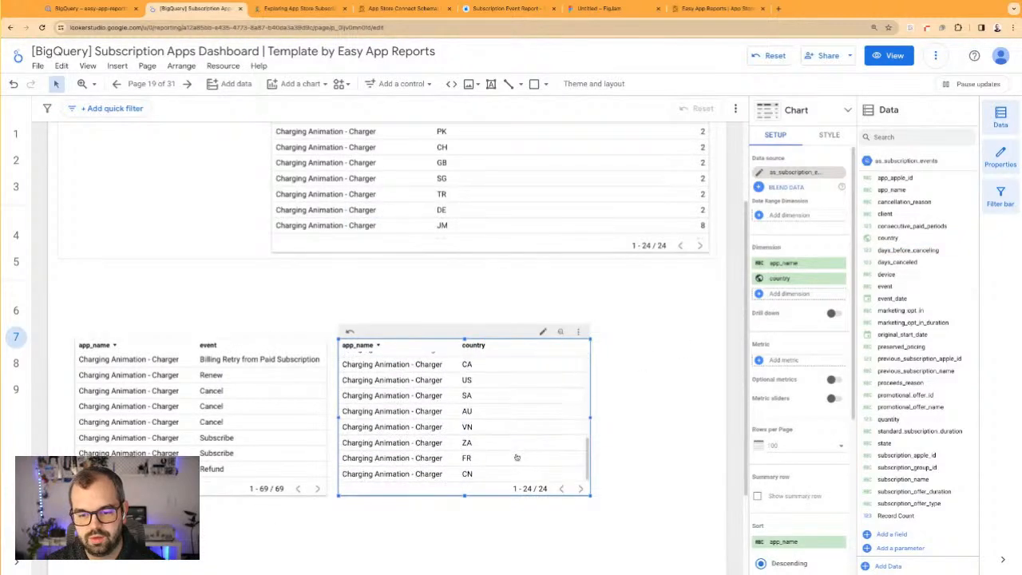
scroll(264, 430, down, 4)
scroll(270, 434, down, 4)
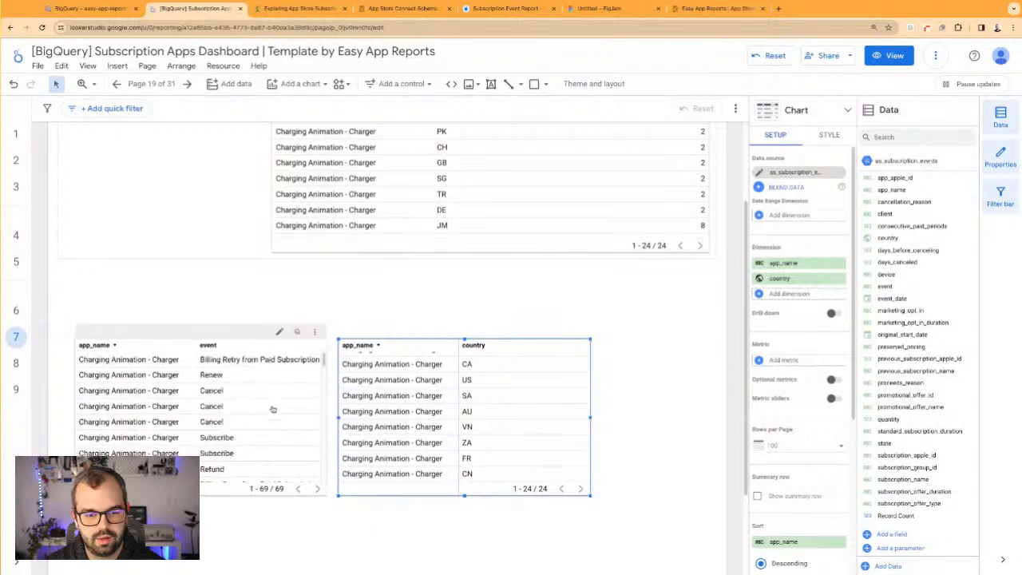
Remove the country dimension from the original event table and adjust its table and column widths so the event names fit
click(274, 421)
click(840, 293)
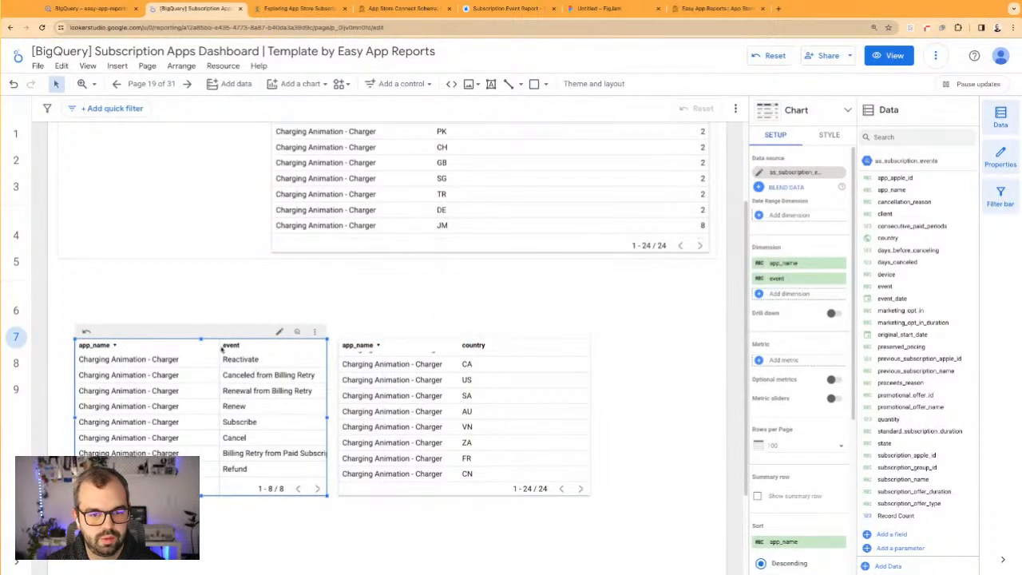
drag(218, 346, 203, 346)
mouse_move(327, 417)
mouse_down()
mouse_move(367, 417)
mouse_move(338, 417)
mouse_up()
drag(406, 336, 428, 336)
click(233, 356)
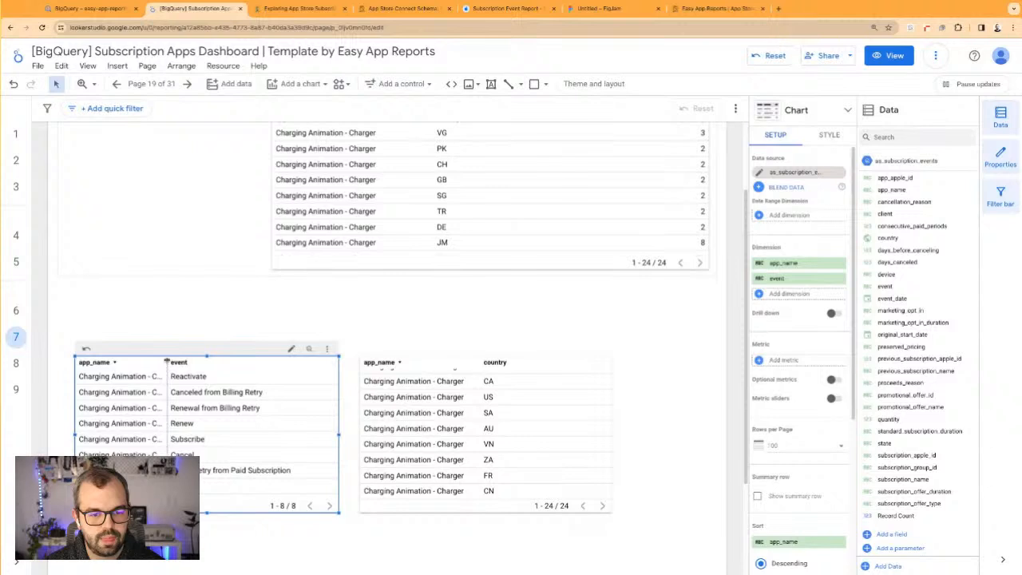
drag(159, 361, 158, 361)
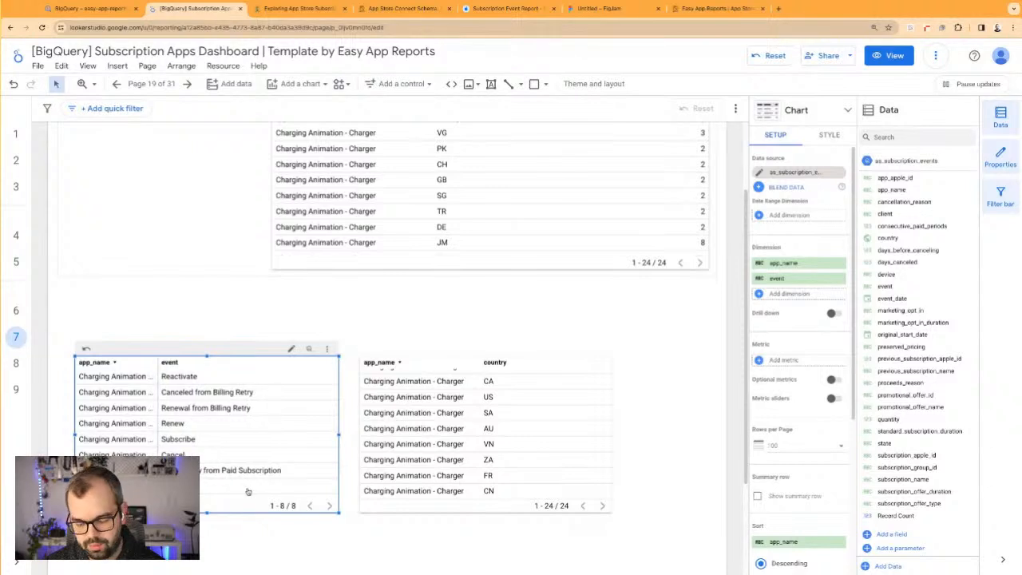
Place a copy of the event table above the two lower tables and shift those tables down to make room
drag(235, 428, 376, 374)
drag(524, 395, 530, 475)
drag(146, 420, 152, 544)
drag(348, 418, 325, 397)
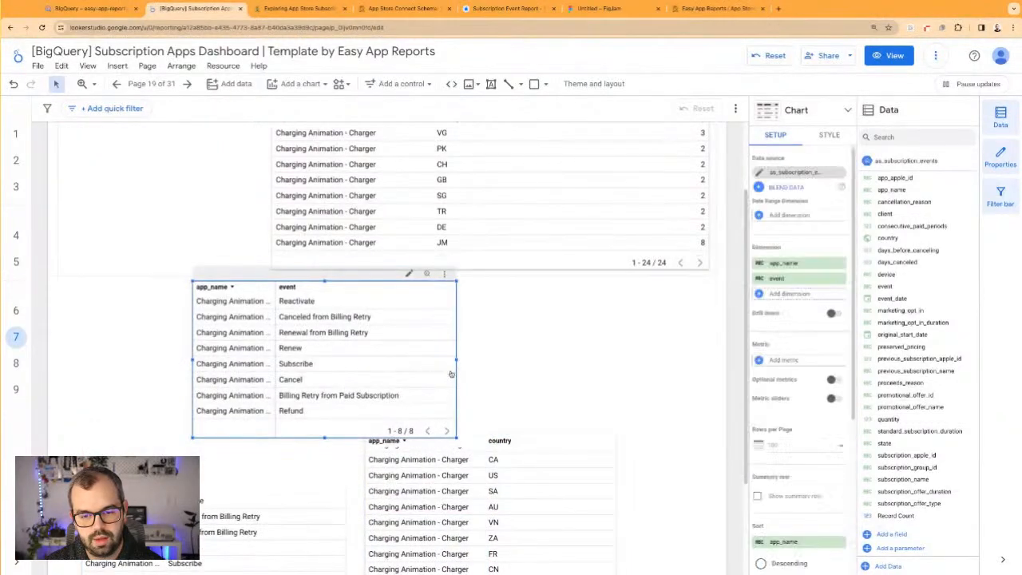
Widen the copied event table and position it clear of the country table, which is moved further down
drag(456, 367, 603, 366)
drag(563, 479, 564, 521)
drag(503, 376, 464, 396)
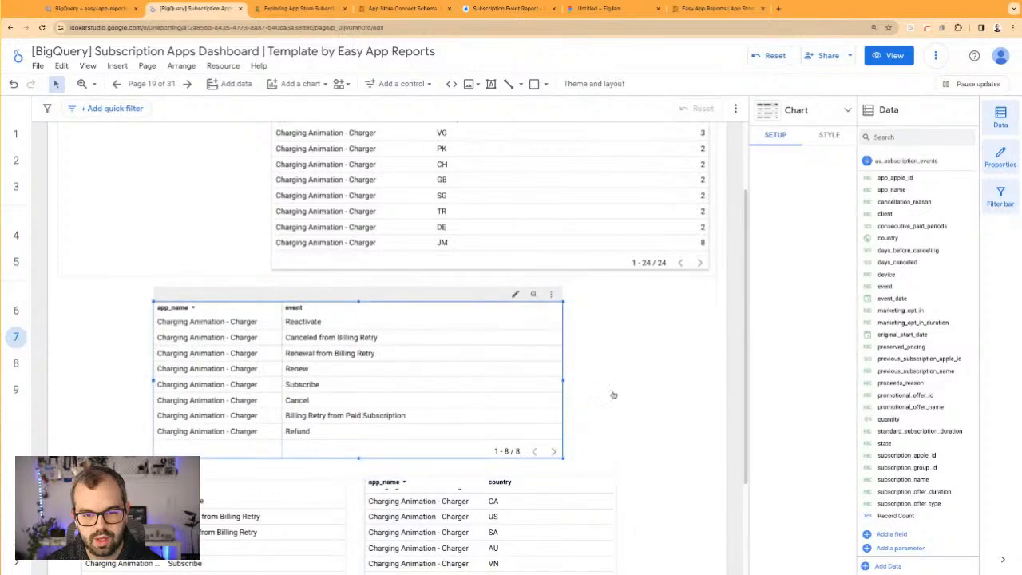
drag(544, 369, 526, 371)
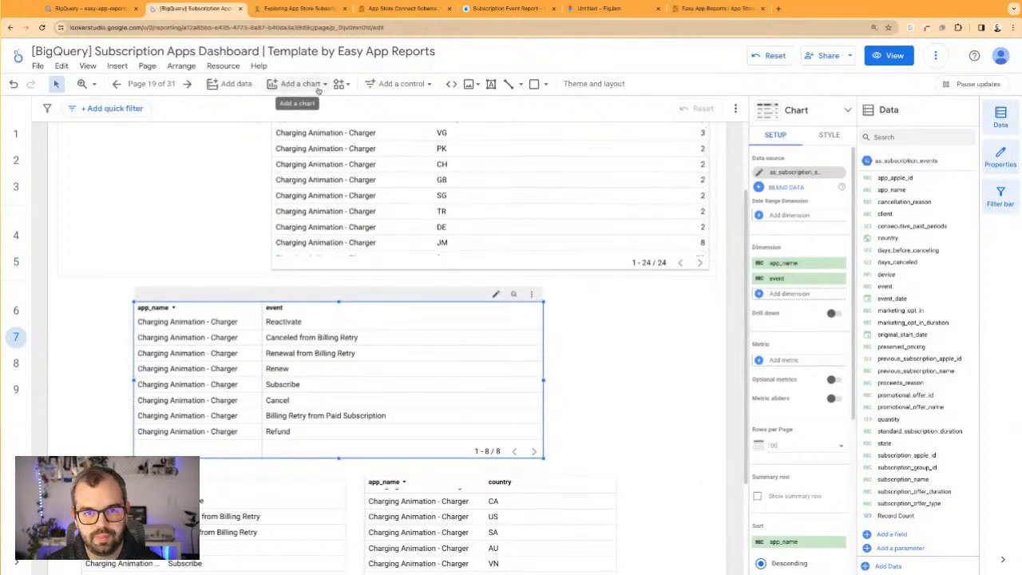
Add a drop-down list control beside the wide event table and open its list of country values
click(399, 83)
click(404, 111)
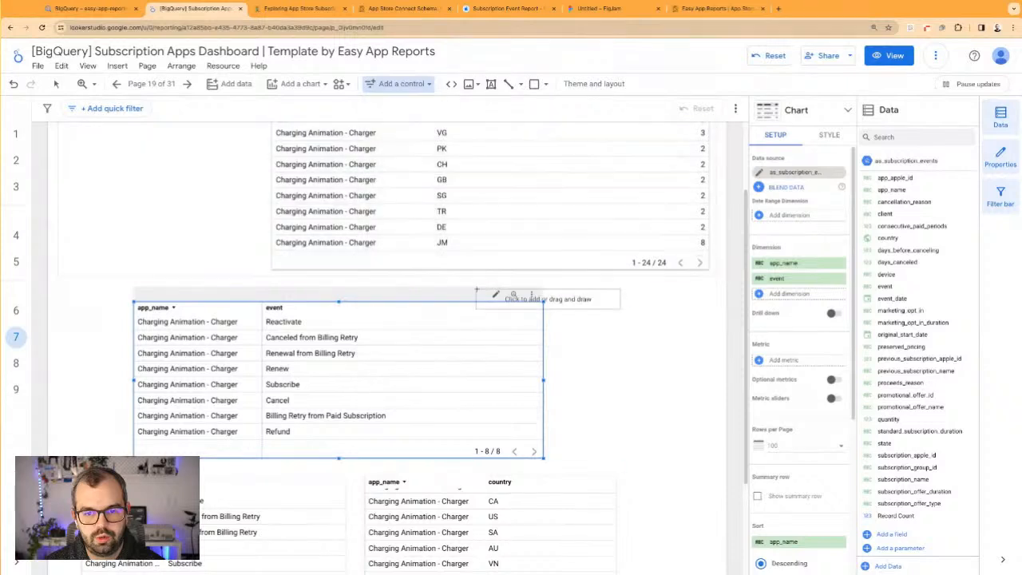
click(571, 289)
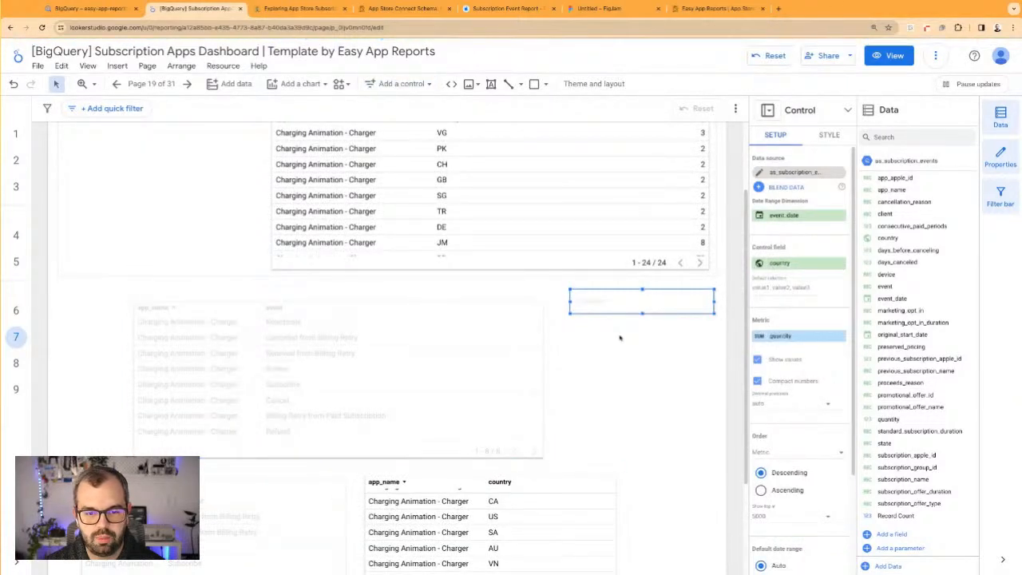
scroll(308, 332, down, 1)
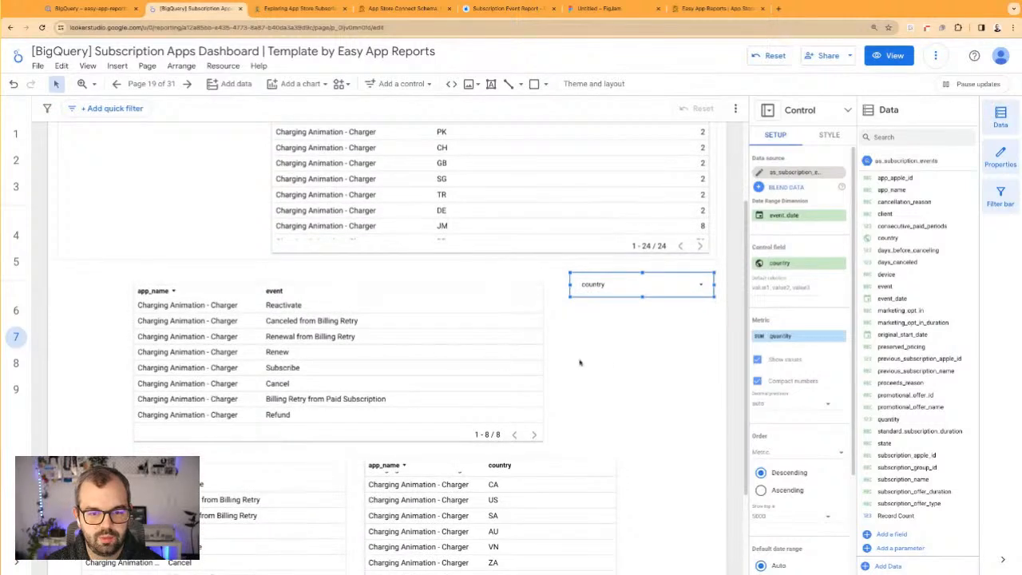
click(631, 340)
click(675, 287)
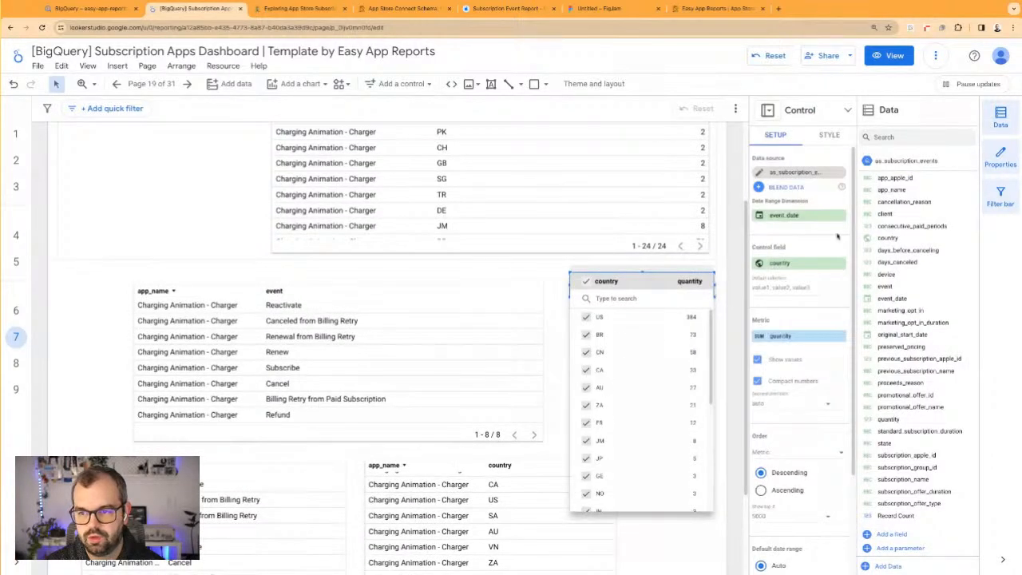
Change the drop-down control's field to event and use it to filter the report to Subscribe only
click(833, 236)
click(814, 268)
scroll(775, 372, down, 3)
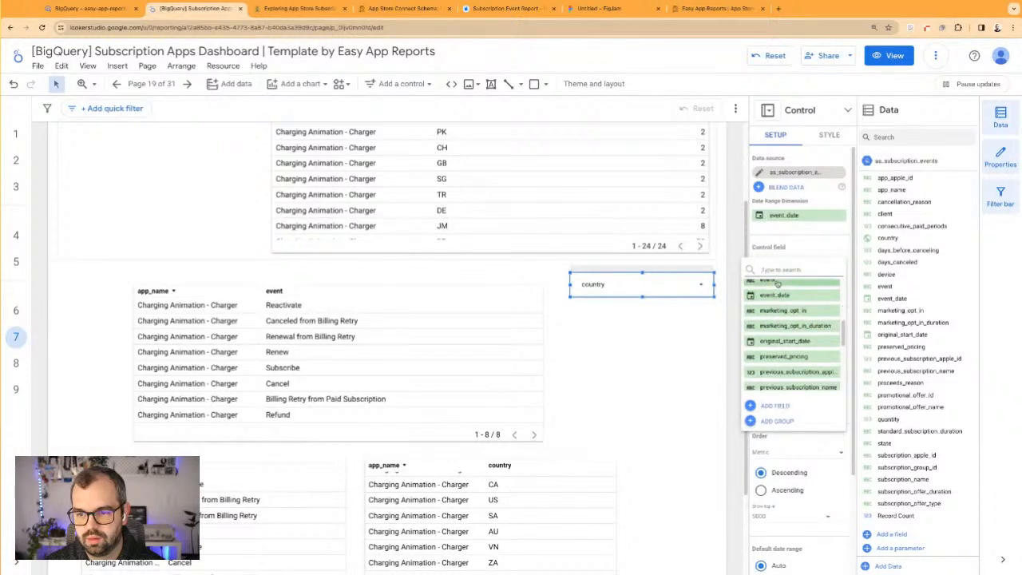
click(776, 283)
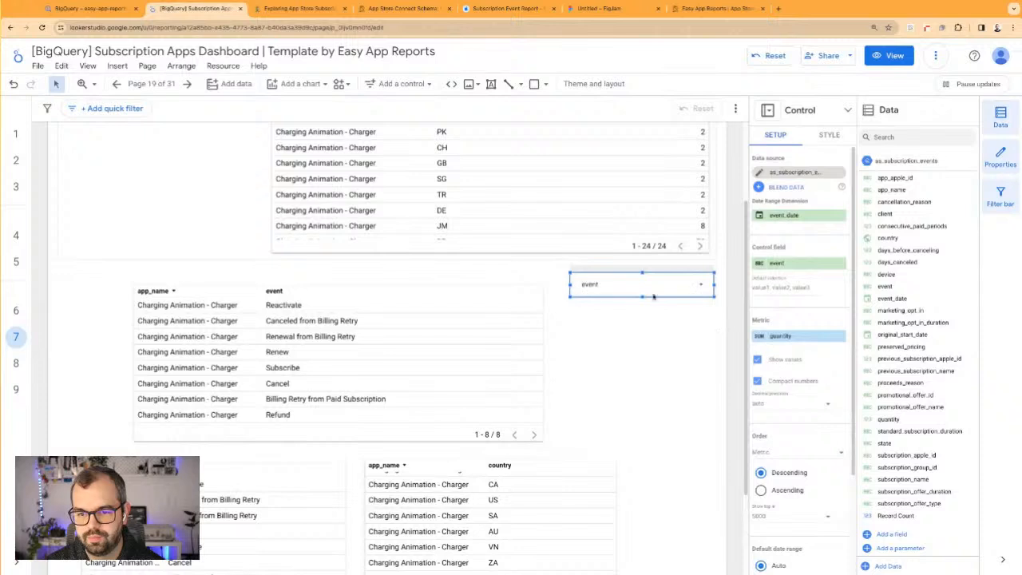
click(709, 283)
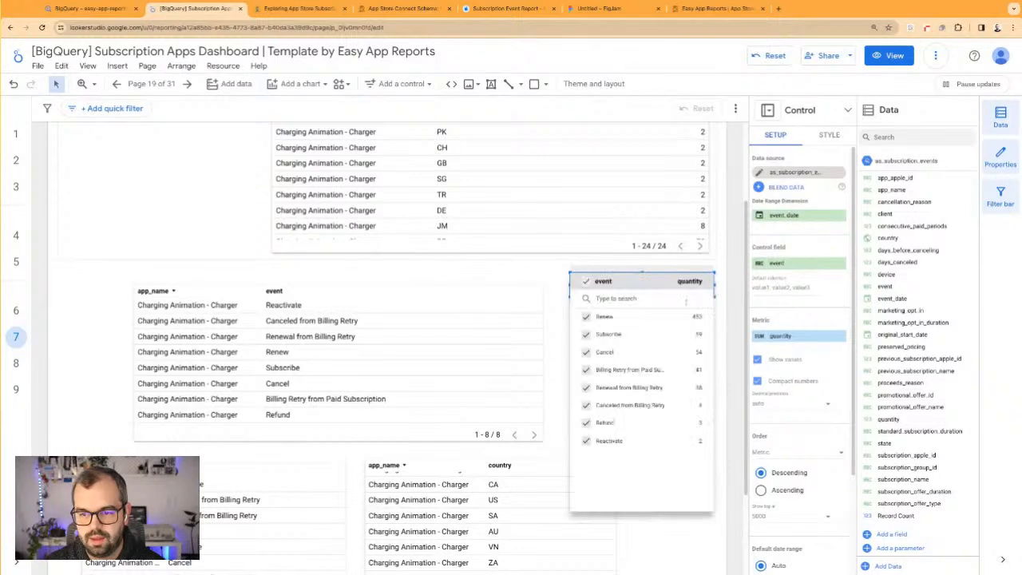
click(694, 338)
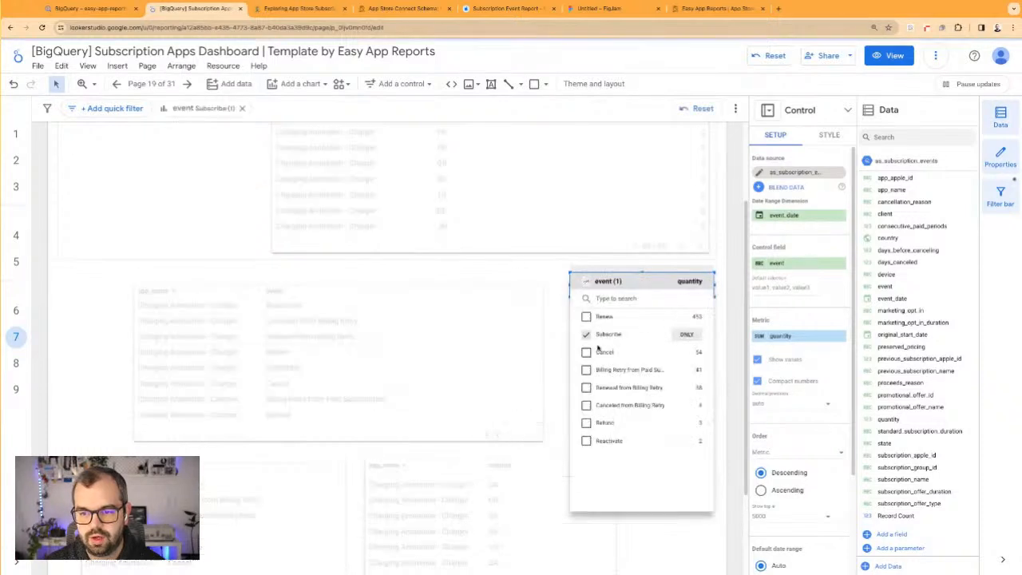
Add quantity as the metric of the wide event table and reduce the table's height
click(538, 347)
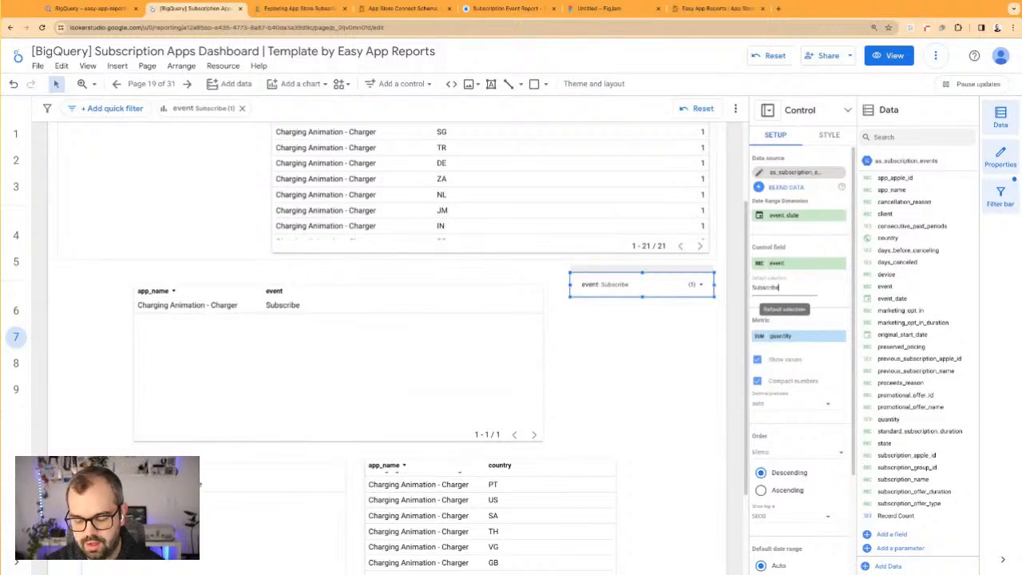
click(569, 343)
drag(493, 343, 479, 344)
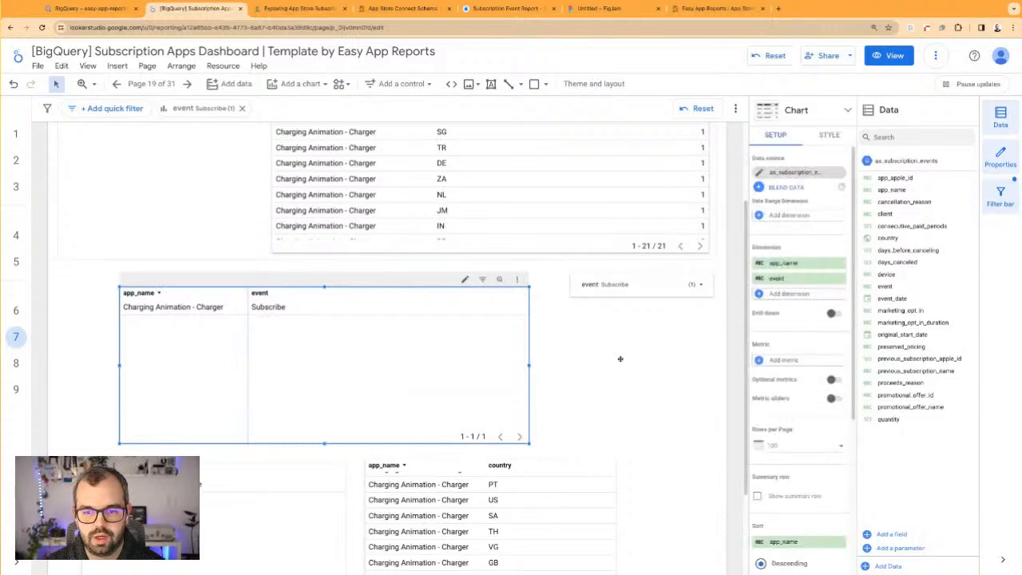
click(900, 420)
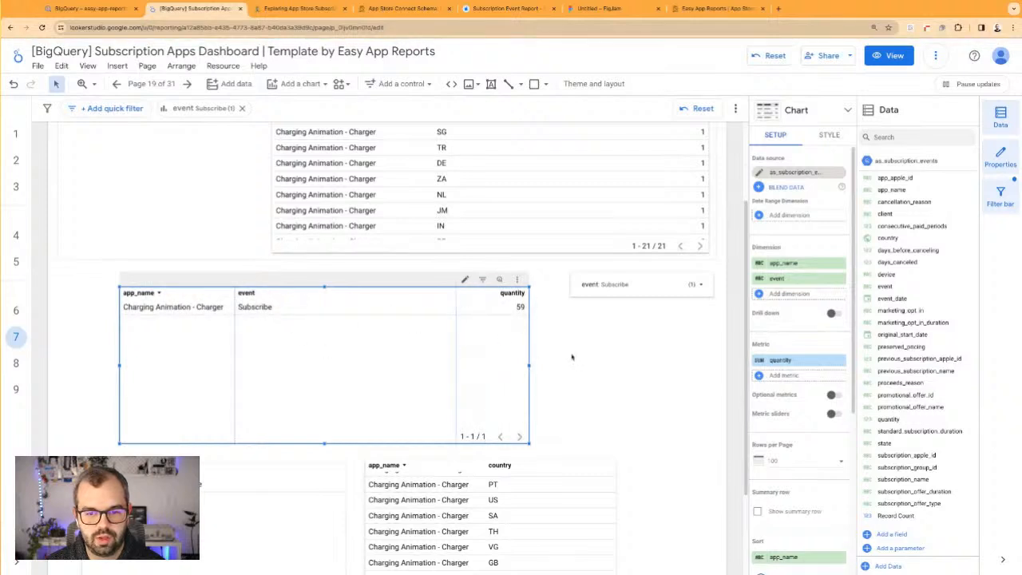
drag(322, 441, 324, 413)
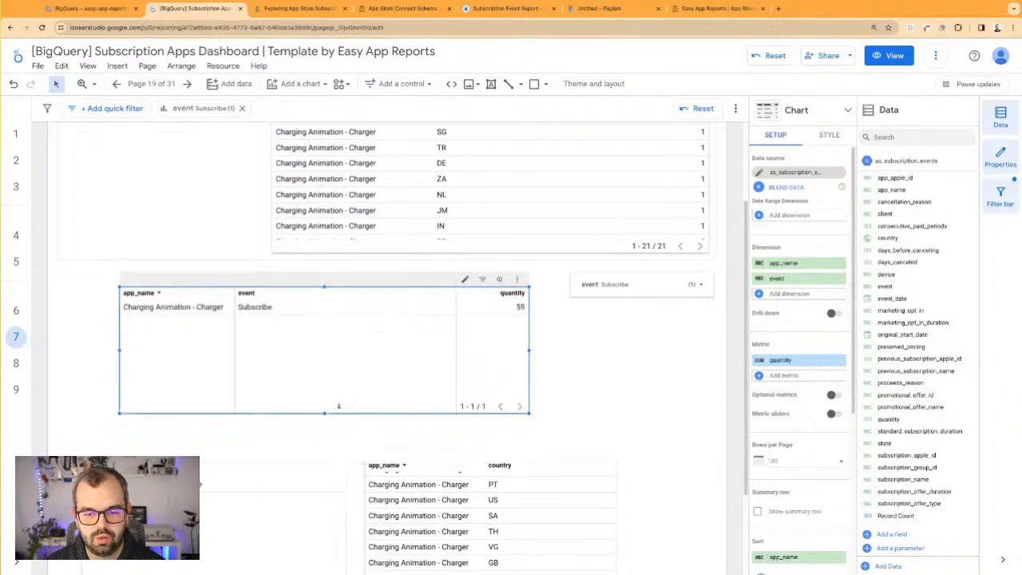
click(566, 340)
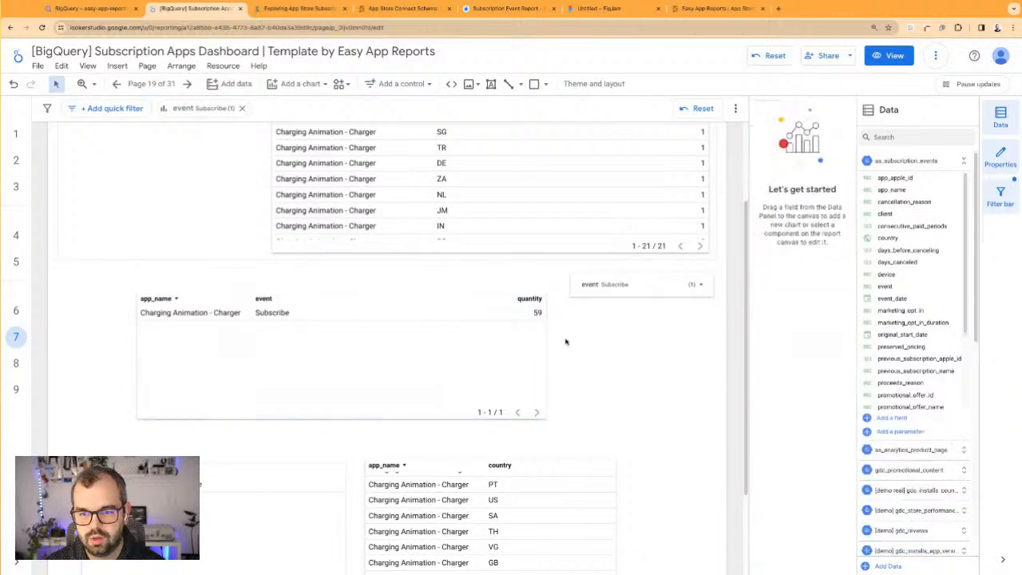
Delete the large country table inside the Subscription Events section
scroll(545, 297, up, 1)
click(545, 297)
key(Delete)
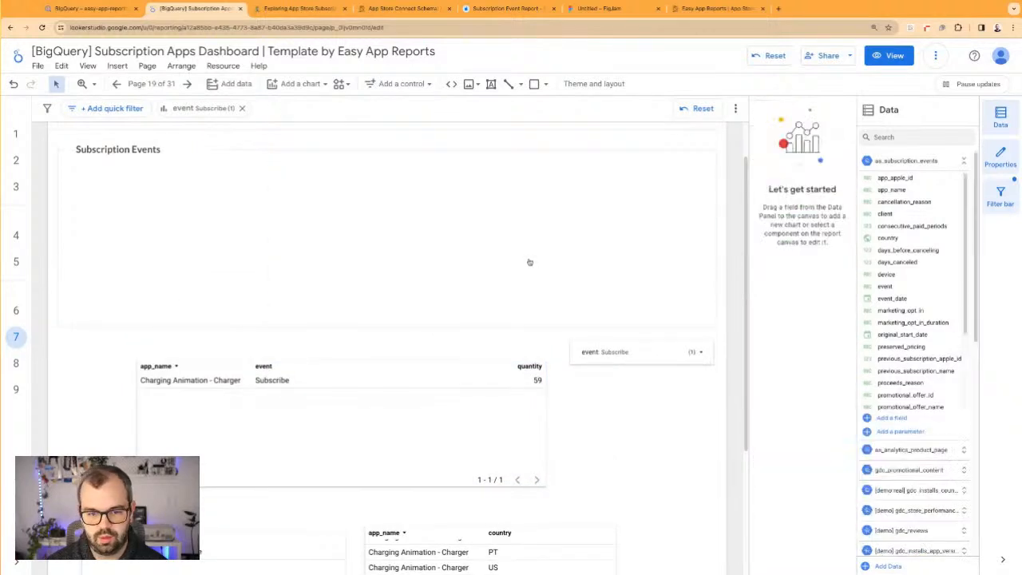
Set the wide event table's date range dimension first to event_date and finally to original_start_date
click(486, 397)
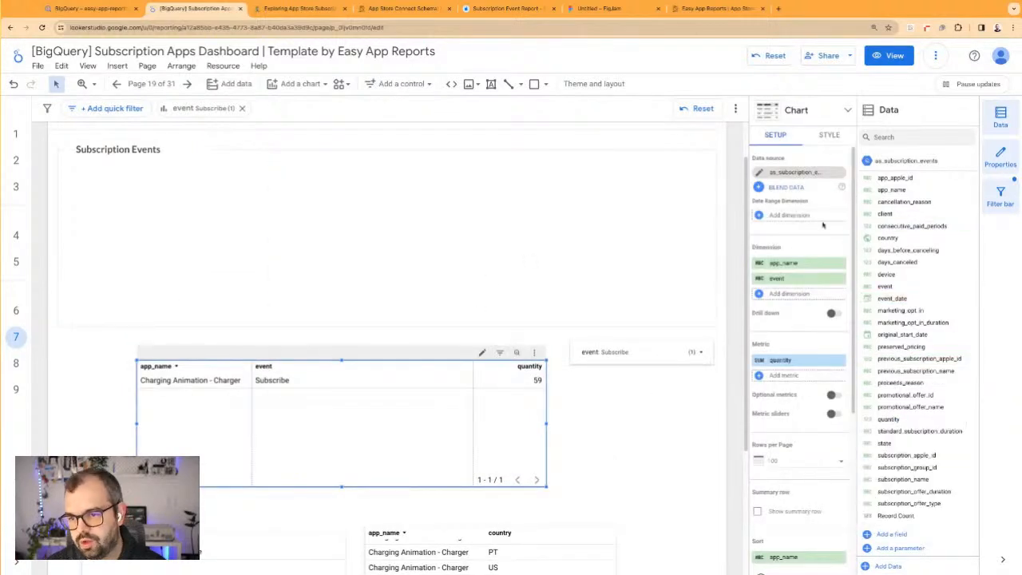
click(799, 215)
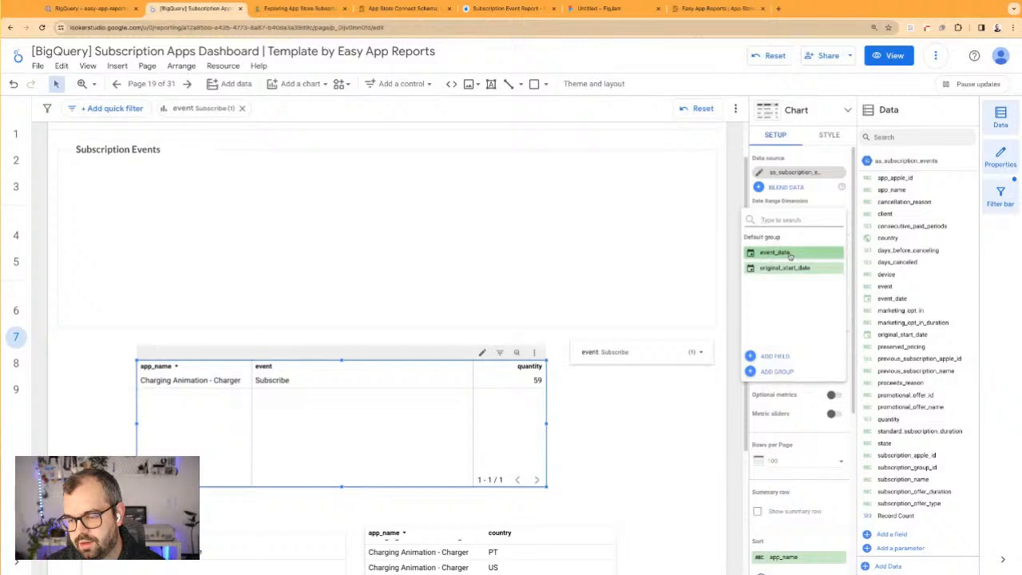
click(789, 253)
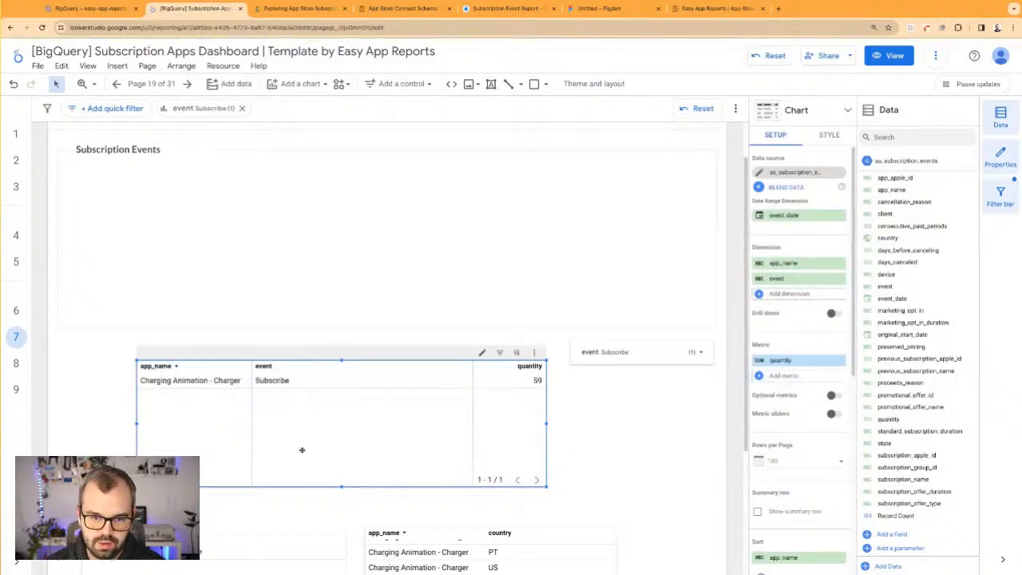
click(799, 216)
click(780, 268)
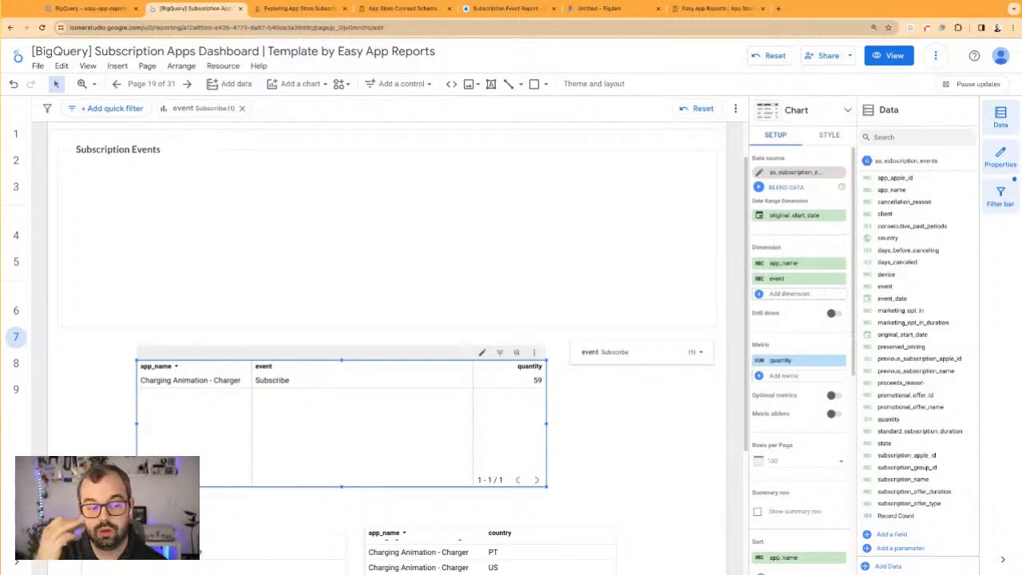
Shorten the wide event table, move it into the Subscription Events section and add original_start_date as a dimension
drag(342, 487, 343, 470)
drag(407, 427, 463, 269)
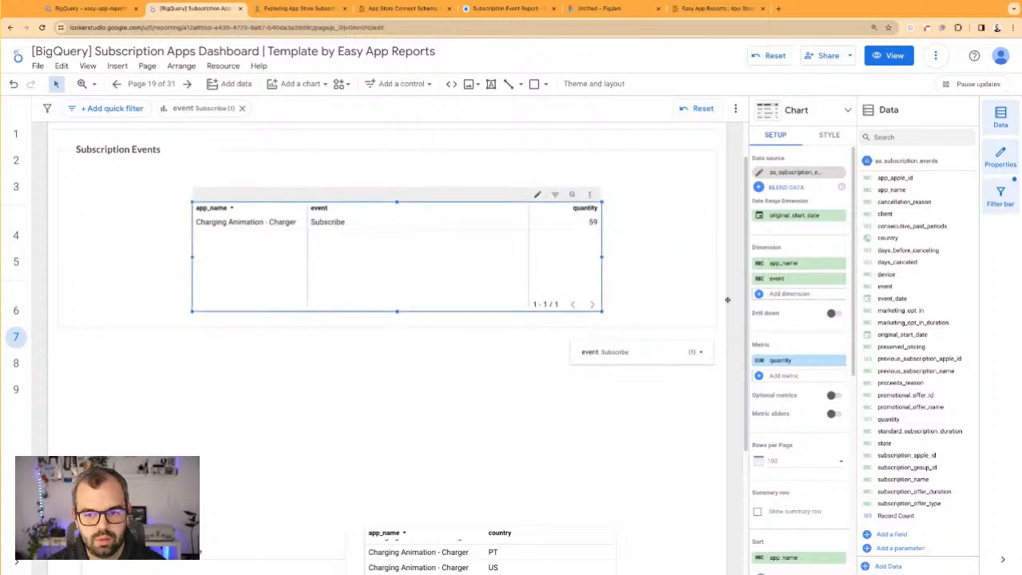
click(795, 295)
text(dat)
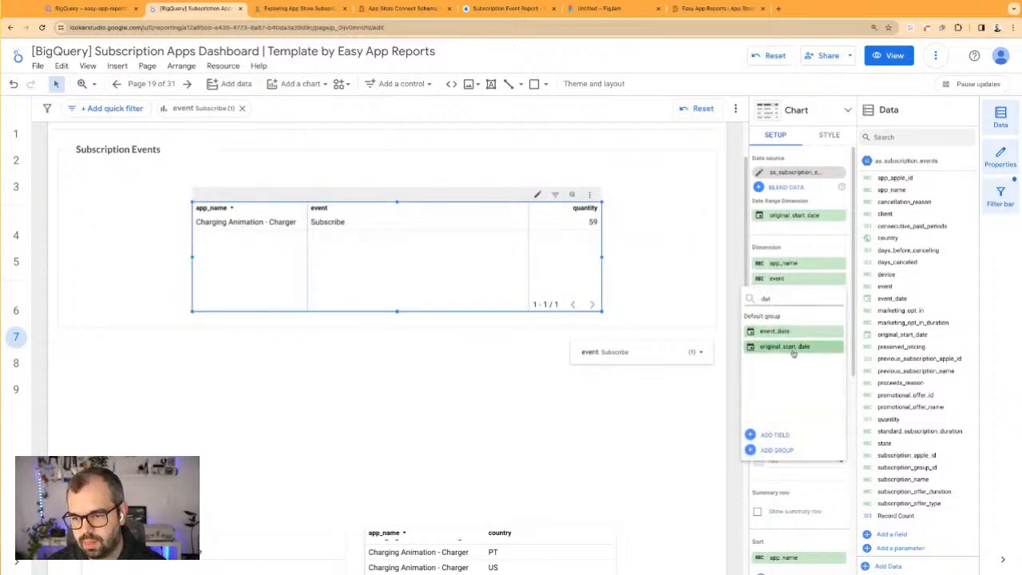
click(792, 348)
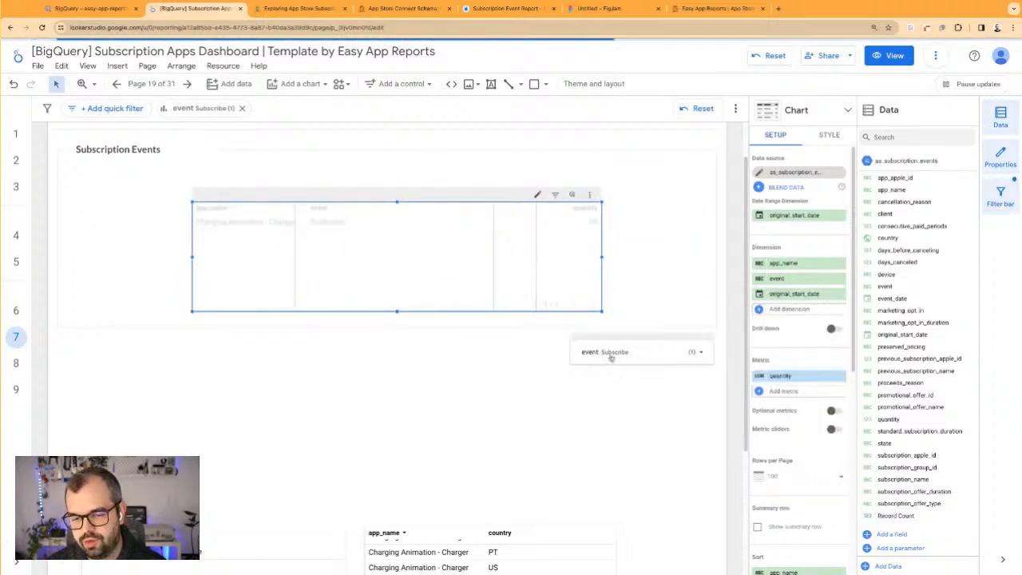
Change the section heading Subscription Events to Subscriptions
click(118, 149)
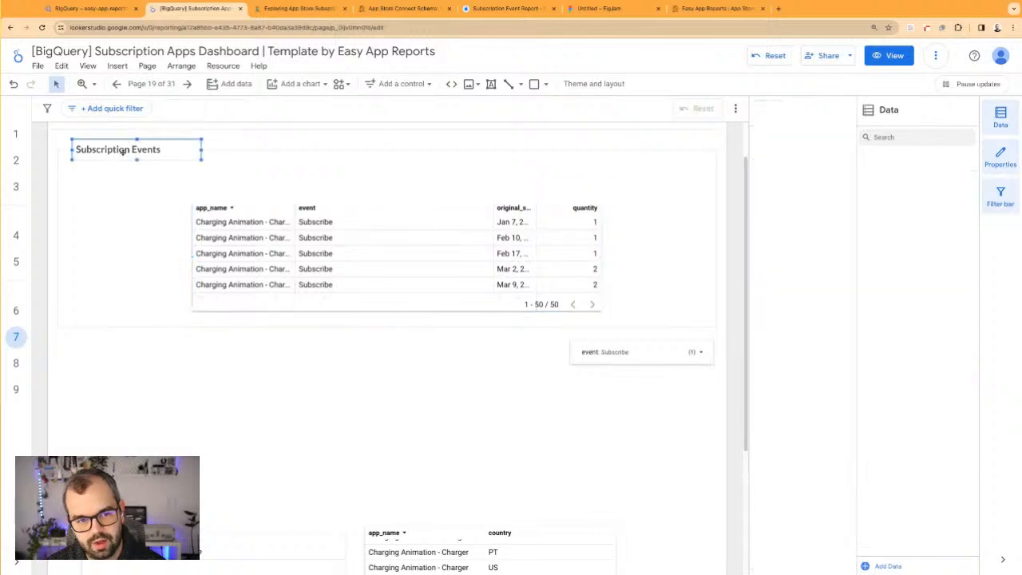
double_click(118, 149)
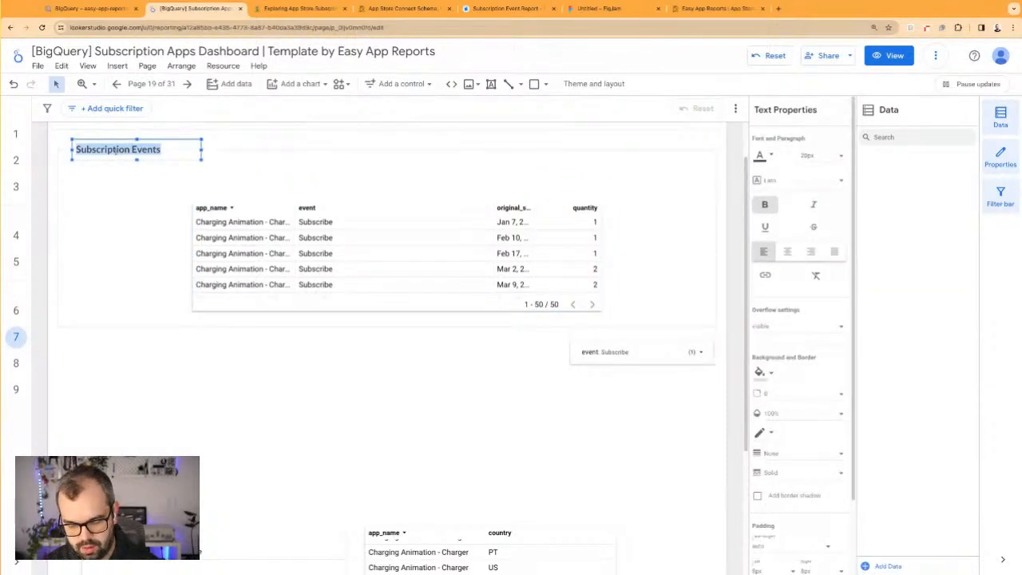
text(Subscri)
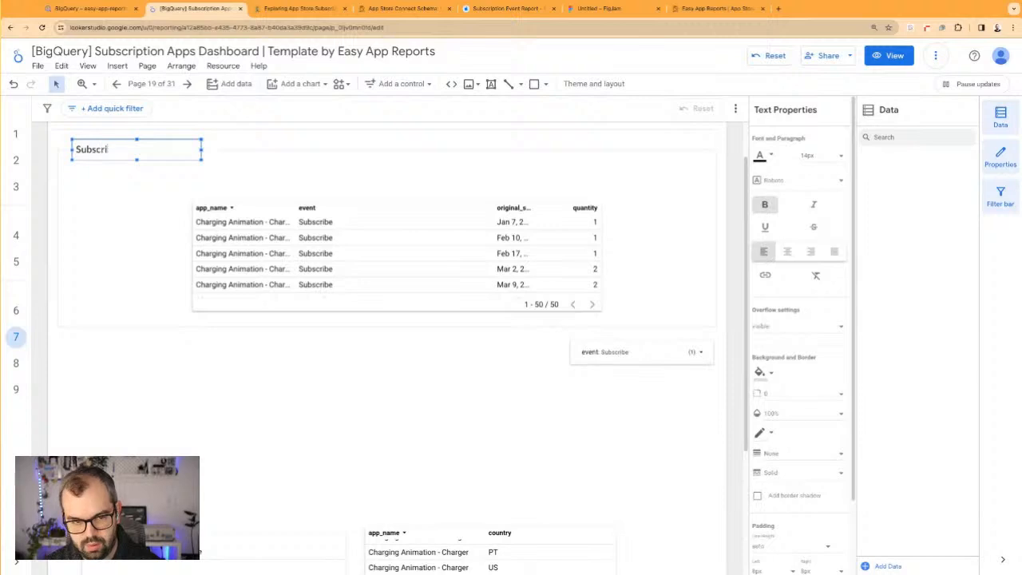
text(ptions)
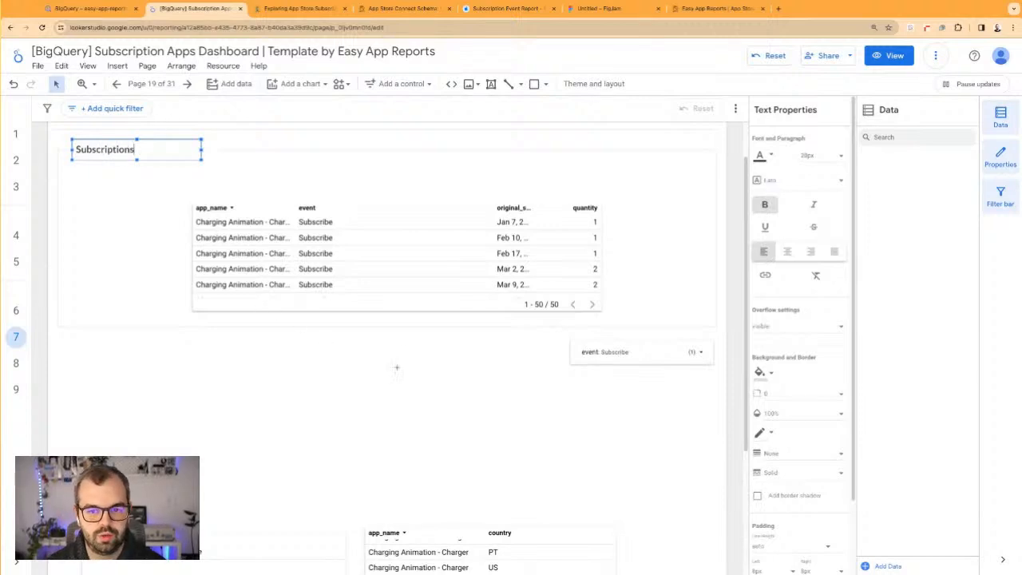
Sort the subscriptions table by original_start_date in descending order and narrow its event column to widen the date column
click(420, 278)
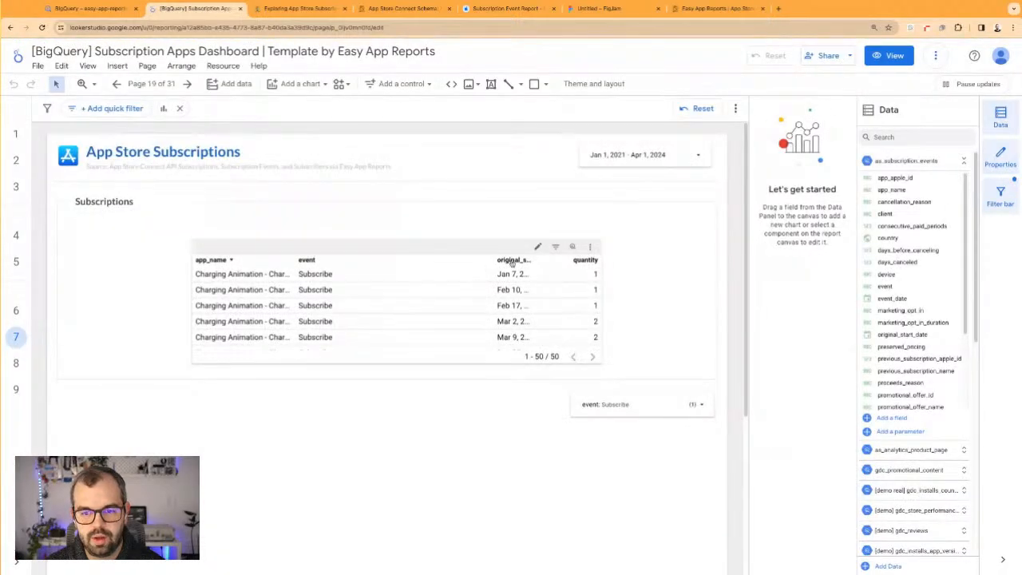
click(493, 261)
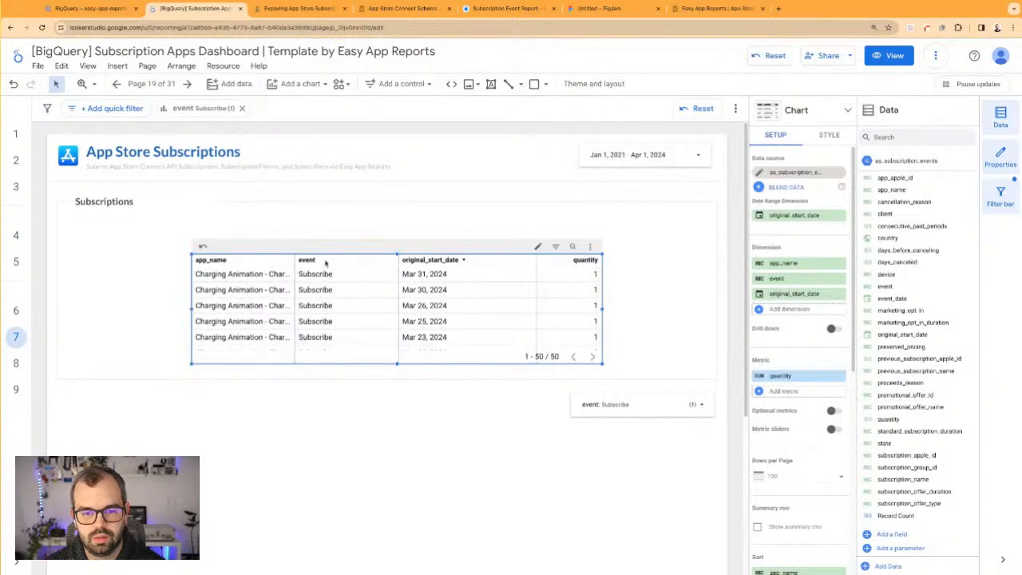
drag(398, 262, 377, 262)
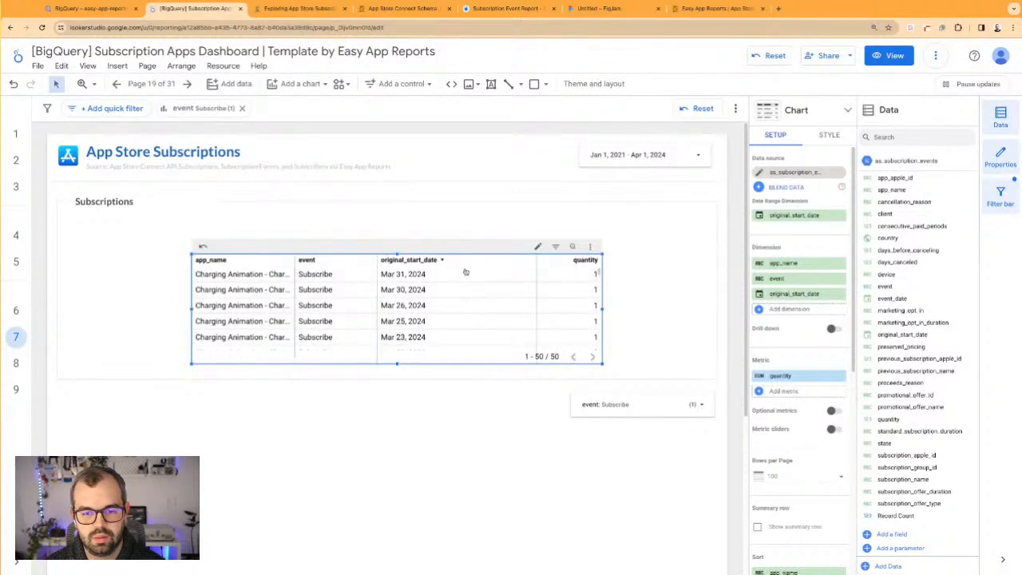
Narrow the event drop-down control and place it at the Subscriptions section's upper right corner, below the date range control
drag(641, 394, 498, 148)
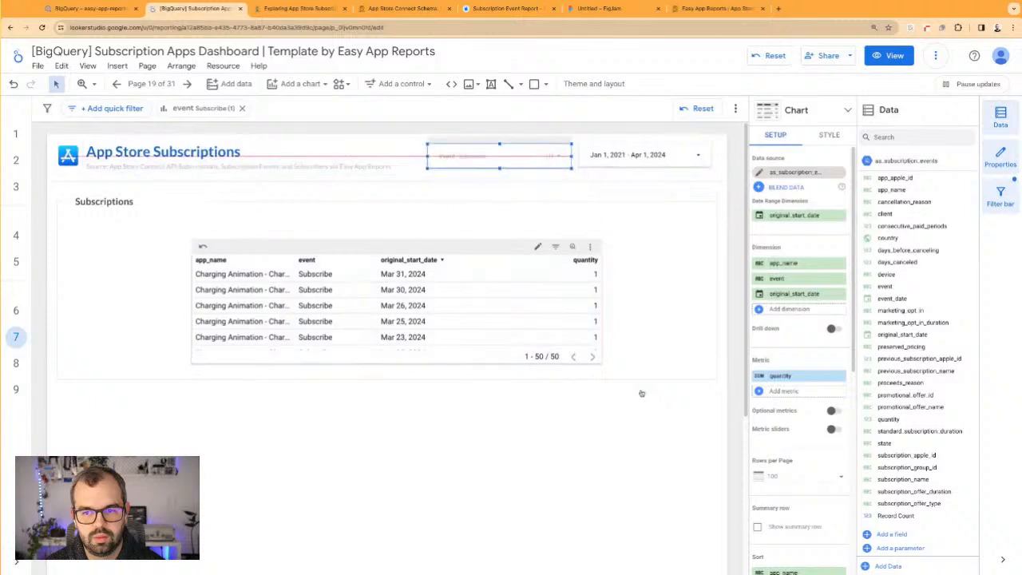
drag(428, 156, 436, 157)
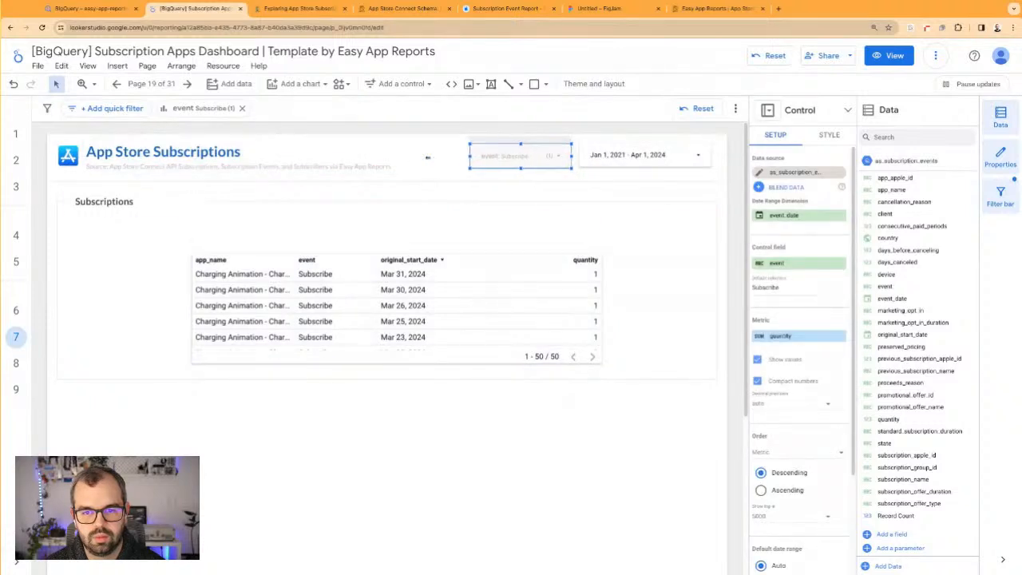
drag(525, 155, 706, 198)
click(727, 189)
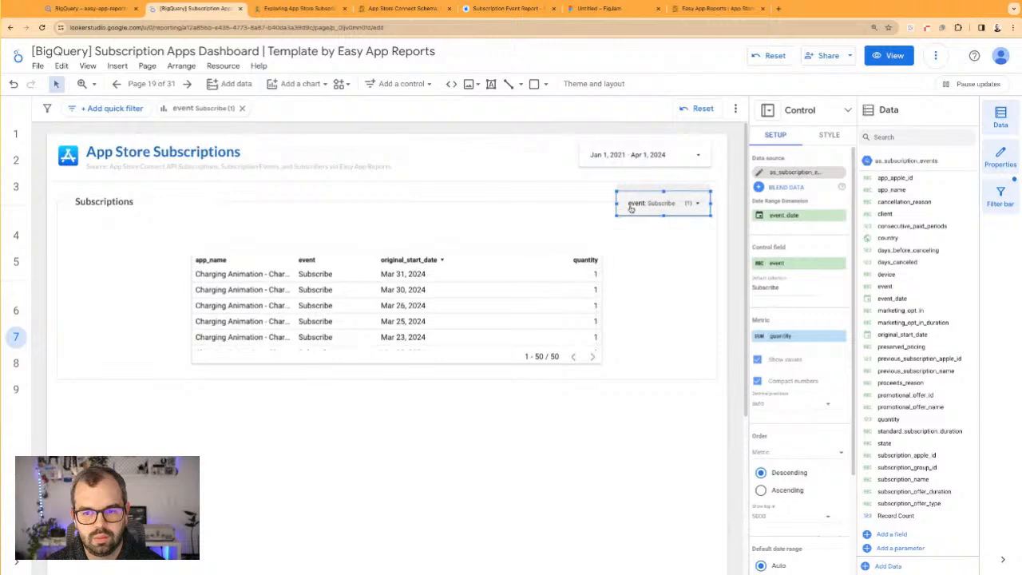
Set the background colour of the event drop-down control to white
click(829, 134)
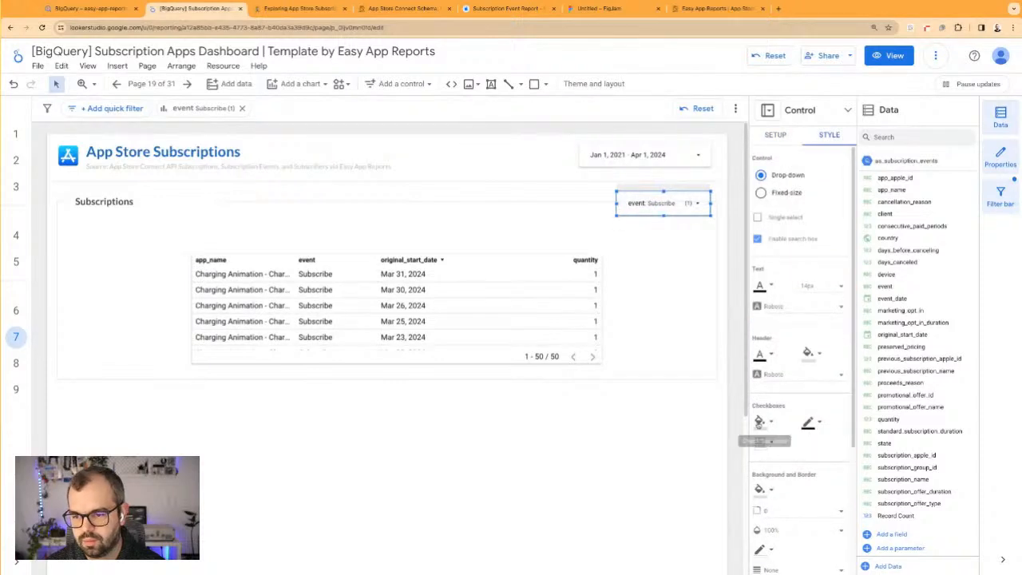
scroll(795, 367, down, 3)
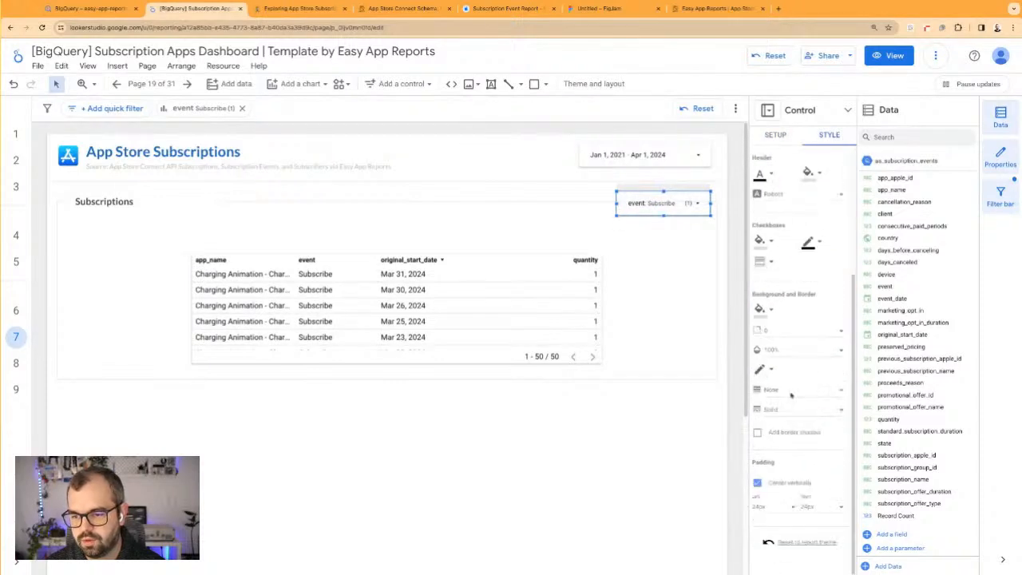
click(769, 310)
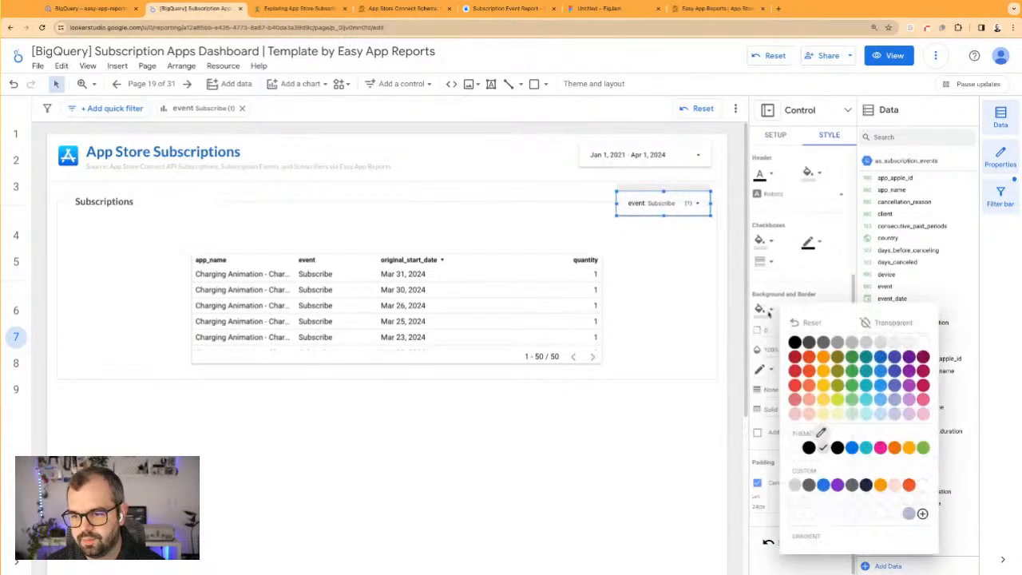
click(918, 343)
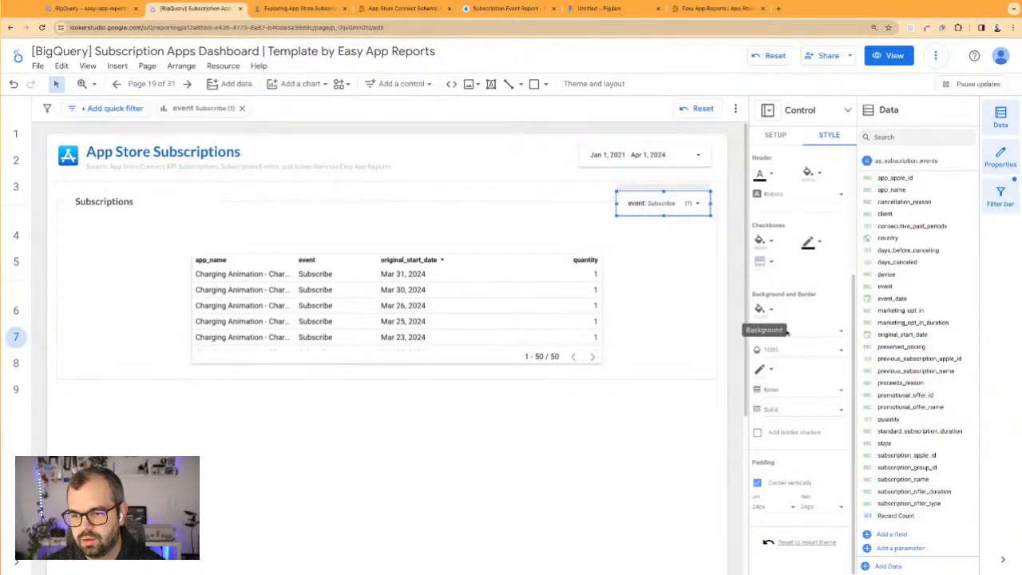
scroll(810, 250, up, 3)
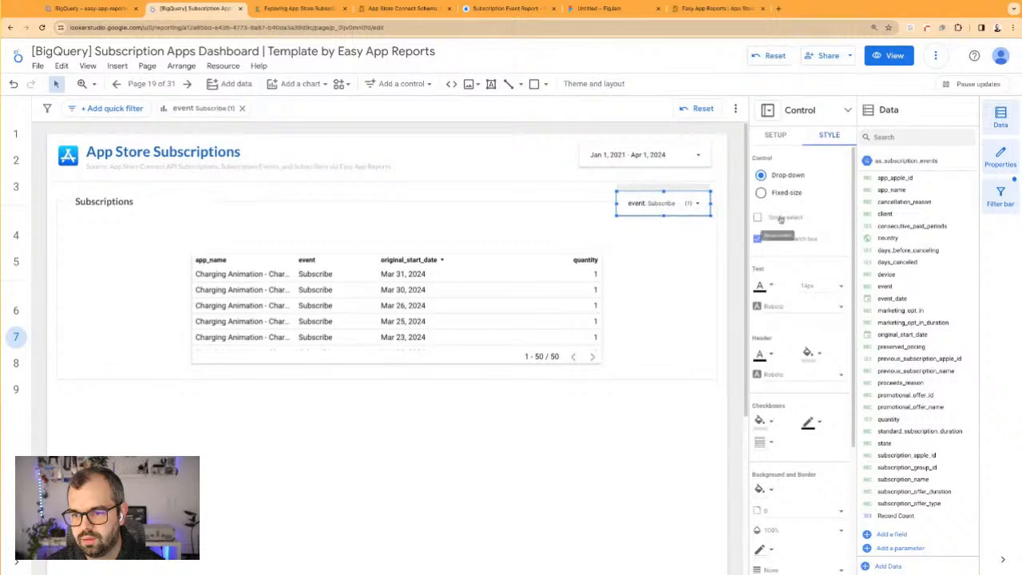
click(556, 203)
Move the subscriptions table toward the section's right side and extend the section's border rectangle downward
drag(388, 276, 441, 276)
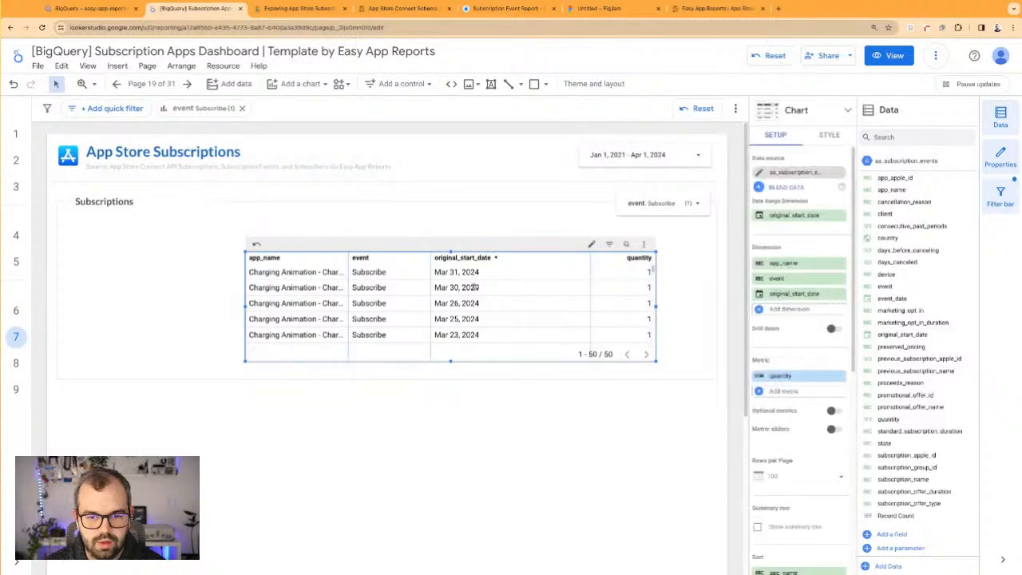
click(438, 379)
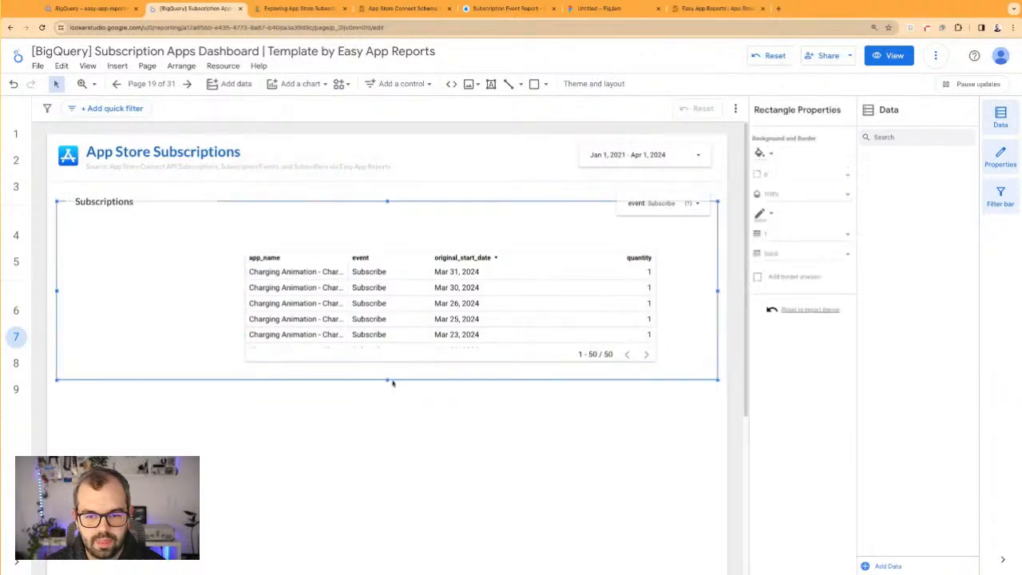
drag(487, 317, 500, 351)
Place a copy of the subscriptions table in the section's left half and enlarge it
drag(260, 342, 165, 295)
key(ctrl+v)
drag(341, 341, 429, 395)
Convert the copied table to a time series chart and widen it across the section
click(784, 121)
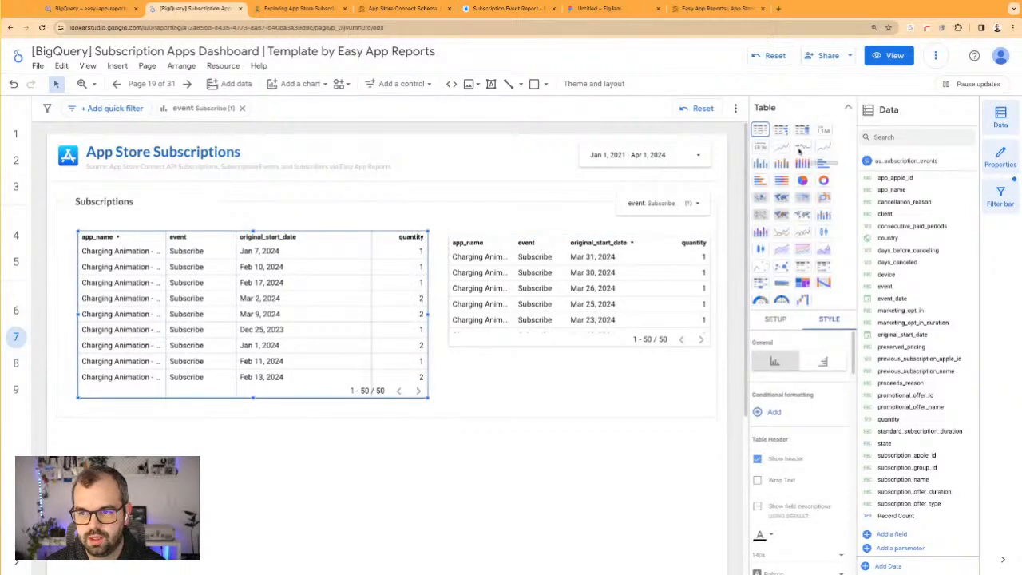
click(780, 148)
drag(427, 319, 568, 319)
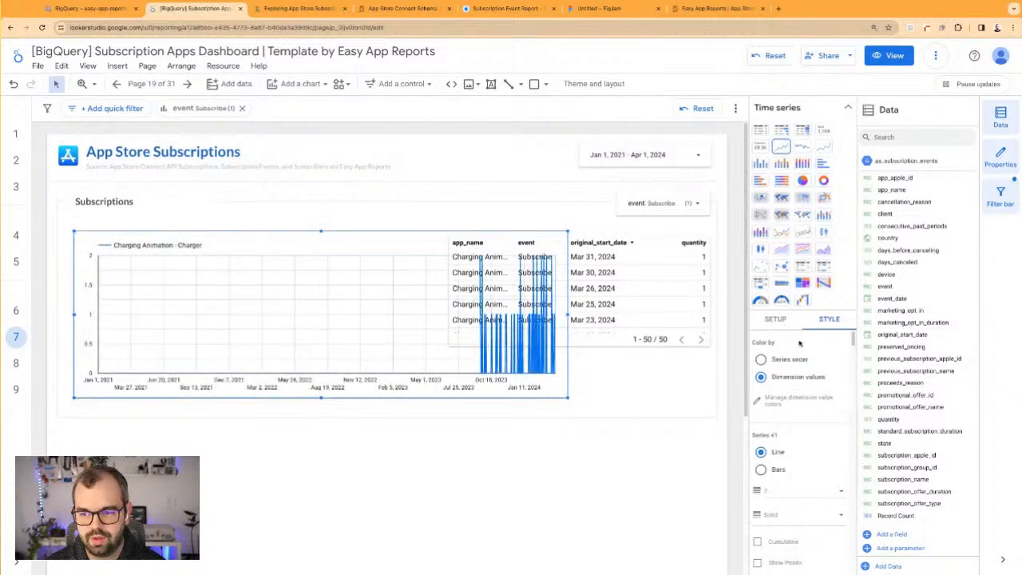
Convert the subscriptions time series chart to a bar chart
click(781, 322)
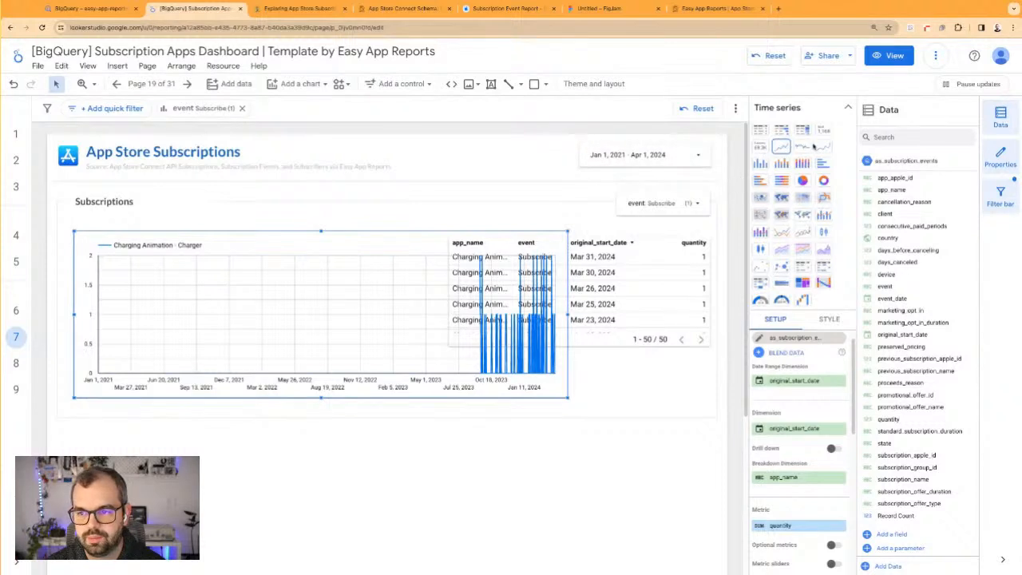
click(761, 165)
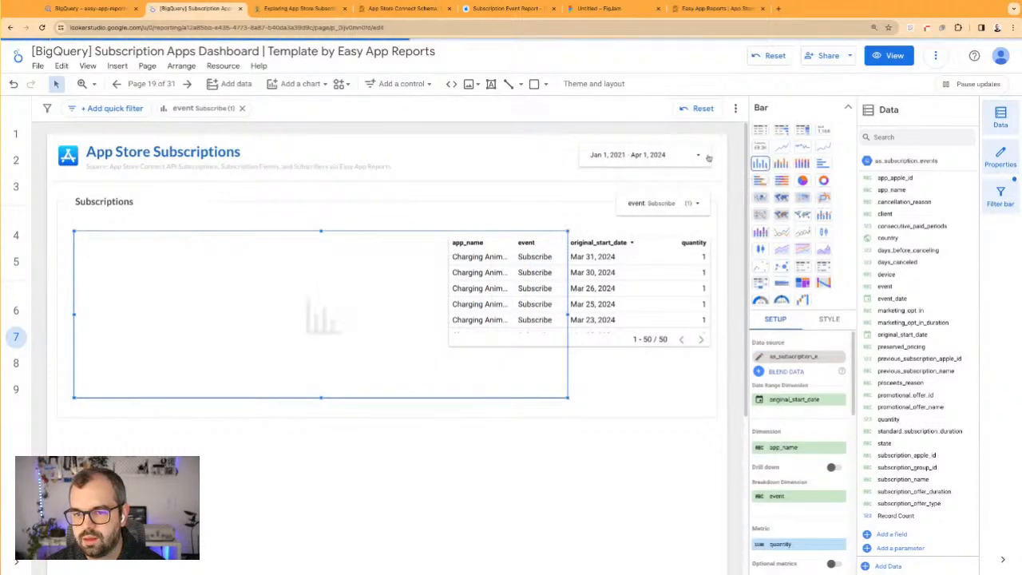
Set the start of the date range control's default range to today minus 1 year
click(672, 145)
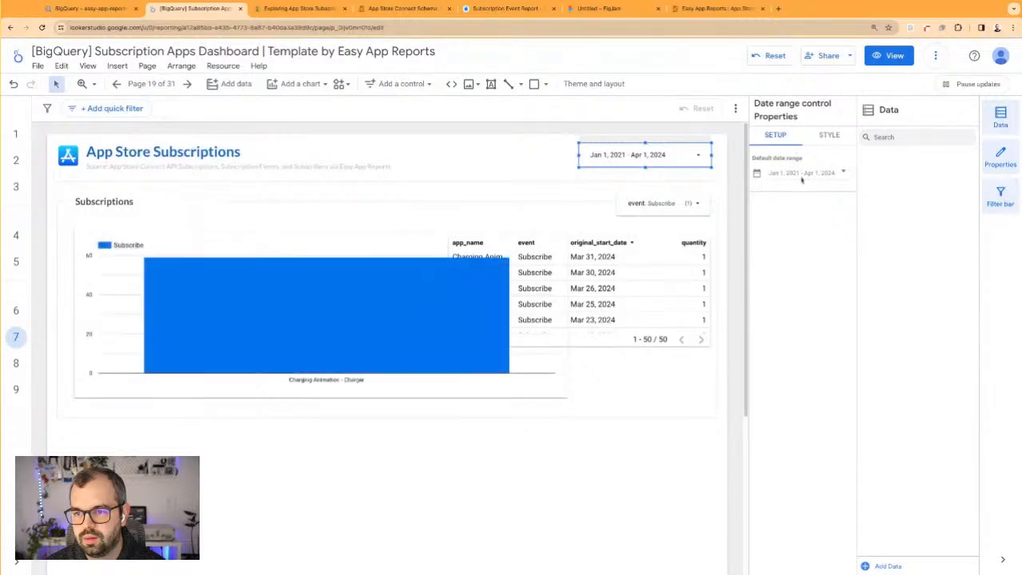
click(801, 176)
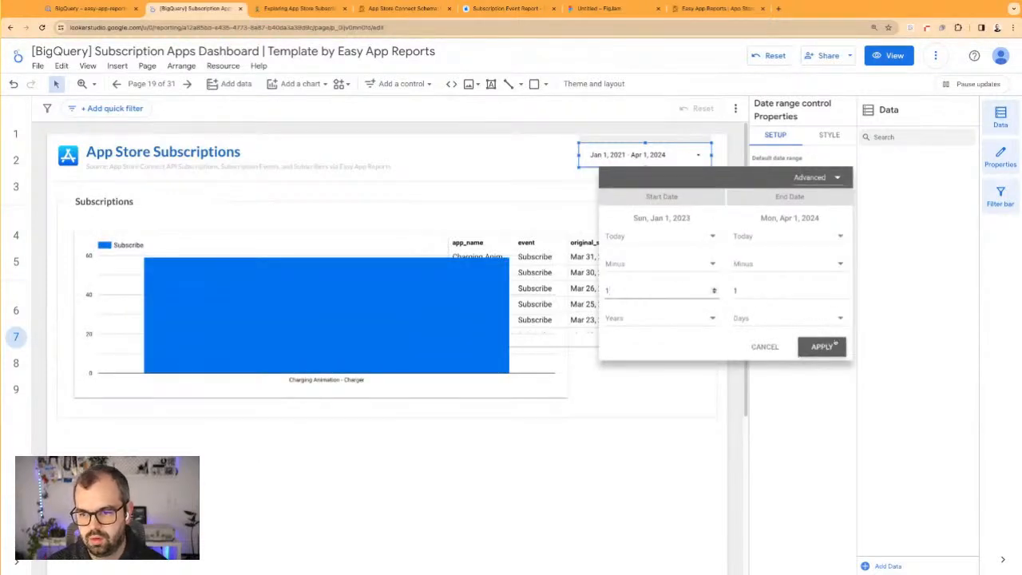
click(822, 347)
Replace the bar chart's app_name dimension with event_date
click(338, 263)
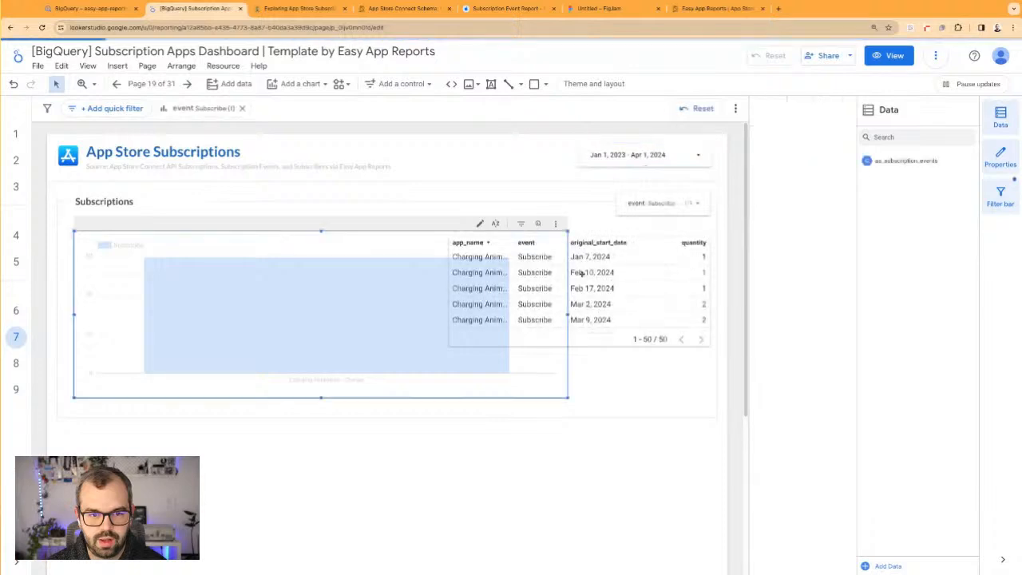
click(790, 270)
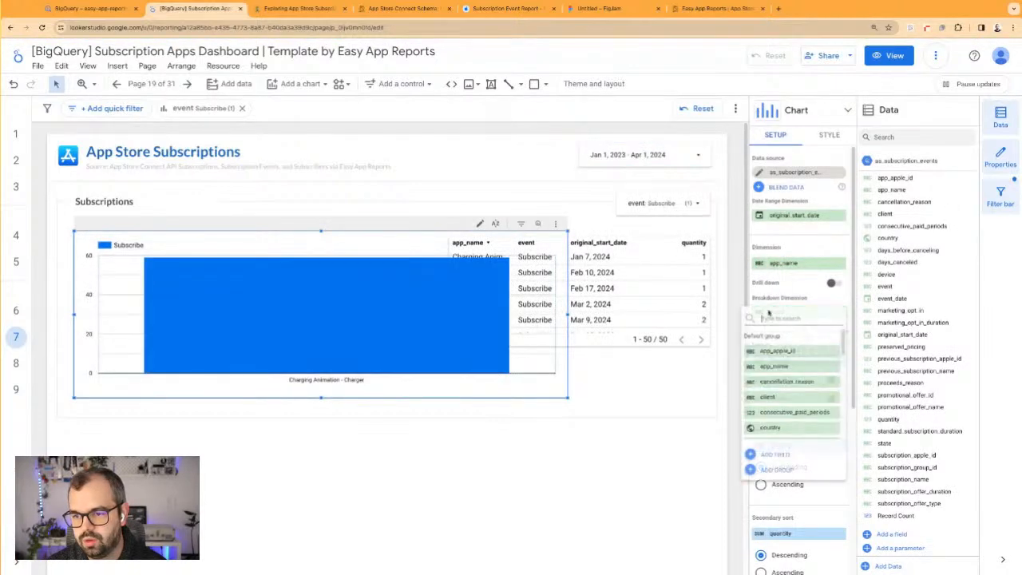
click(790, 269)
click(789, 268)
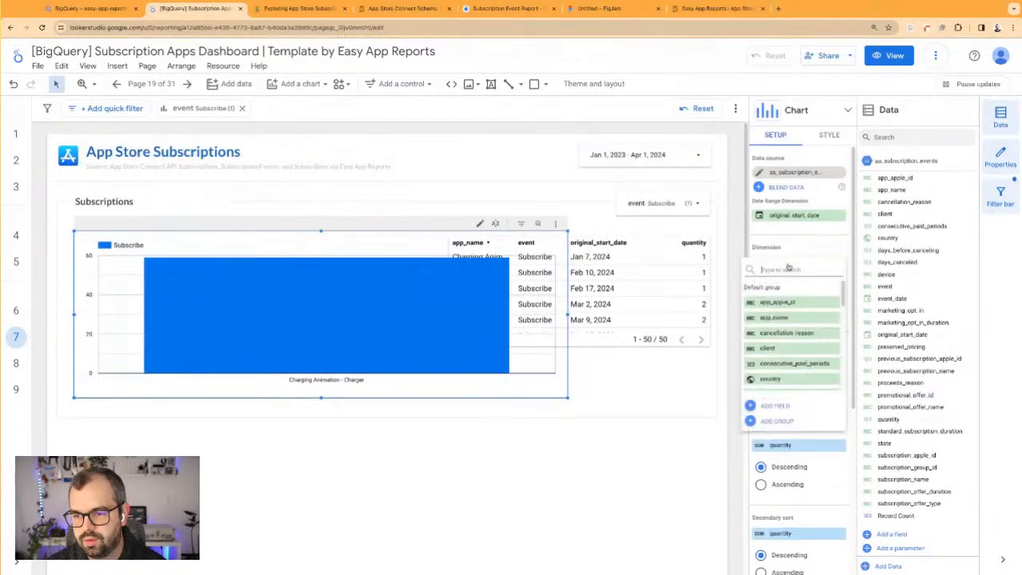
text(dat)
click(782, 303)
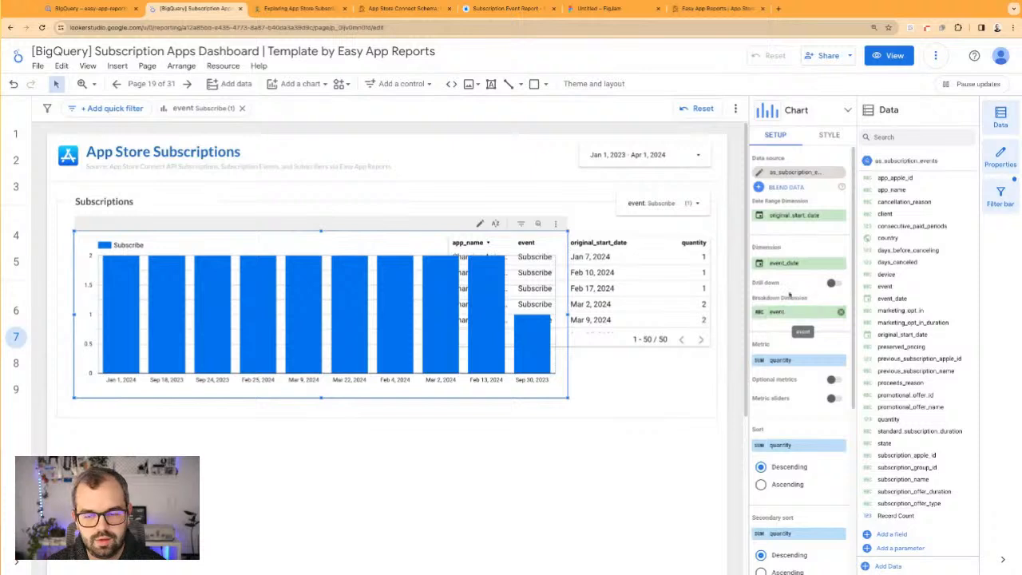
Convert the bar chart back to a time series chart
click(824, 136)
click(777, 135)
click(807, 112)
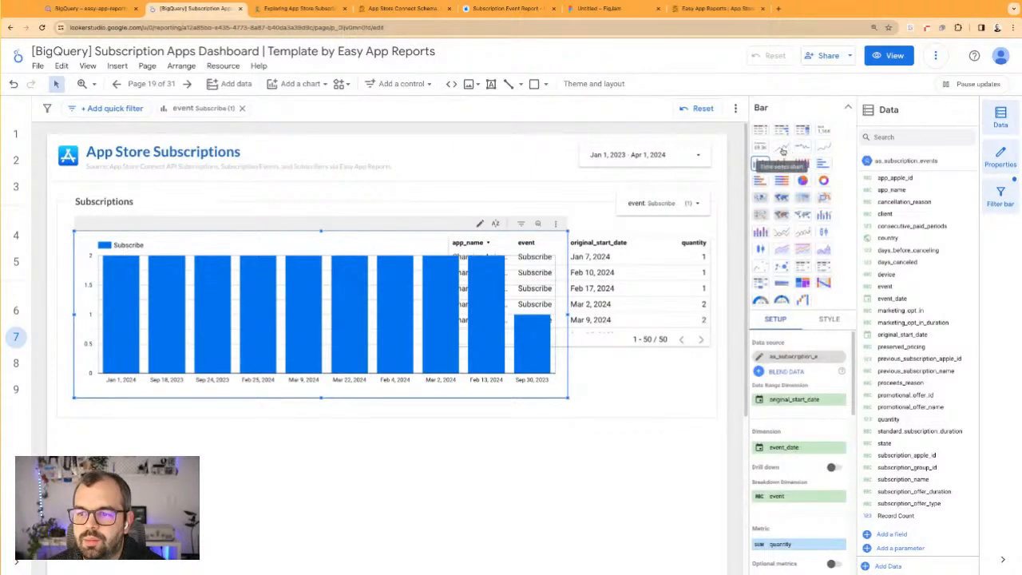
click(782, 147)
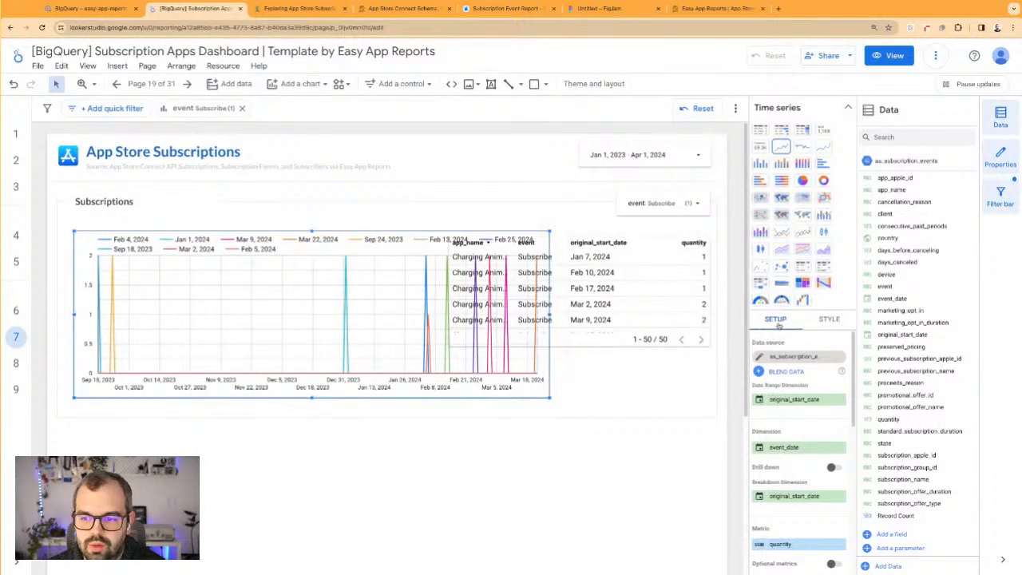
Remove the original_start_date breakdown dimension from the time series chart and narrow the chart slightly
scroll(794, 387, down, 1)
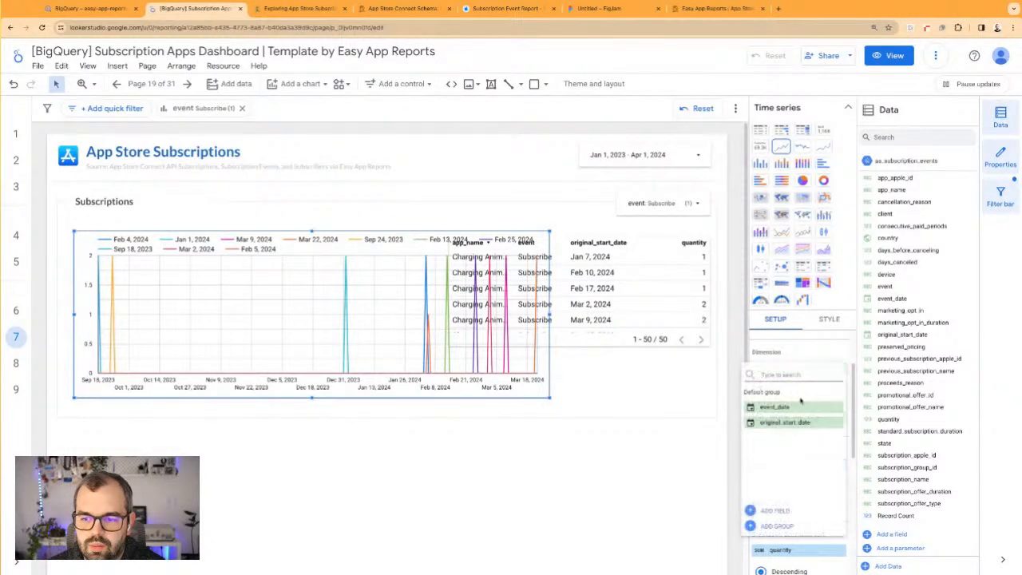
scroll(799, 361, up, 1)
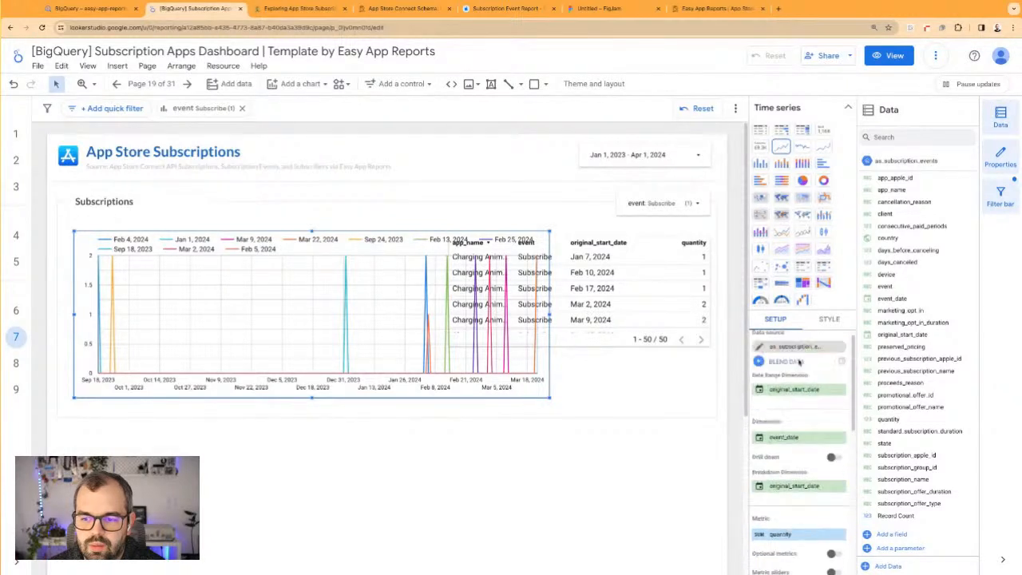
click(841, 487)
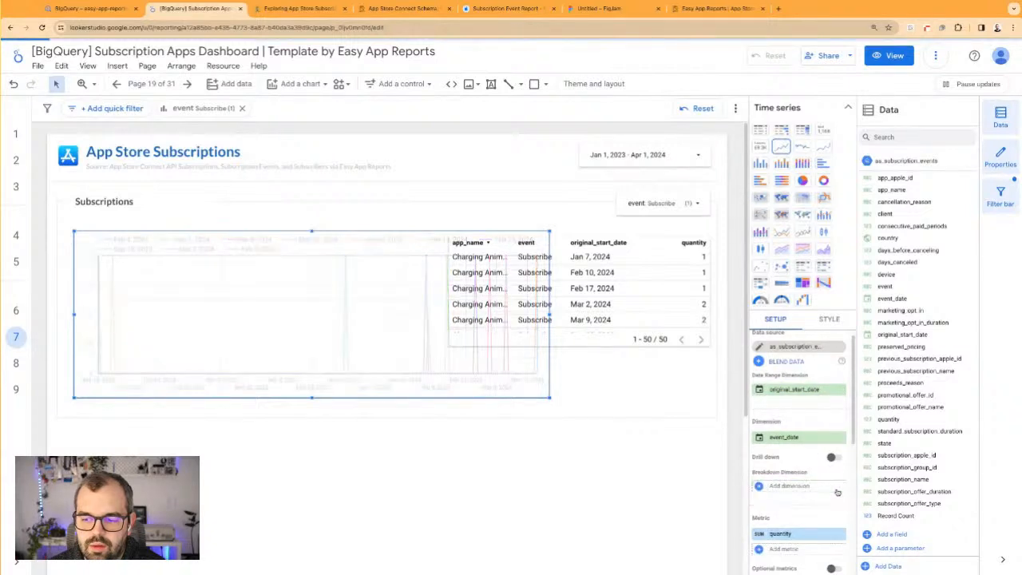
drag(550, 314, 496, 317)
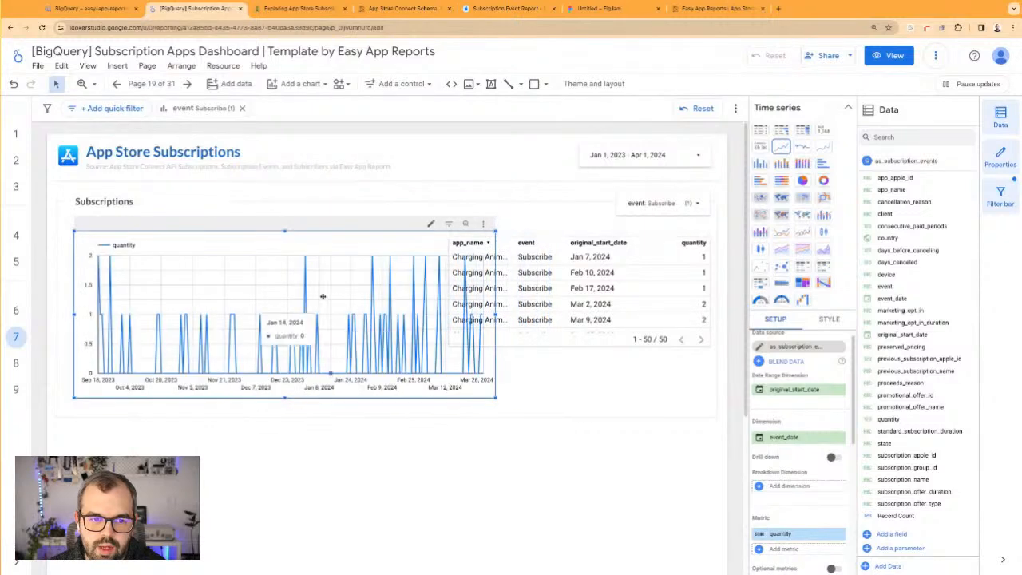
Set the data type of the time series chart's event_date dimension to ISO Year Week
click(538, 413)
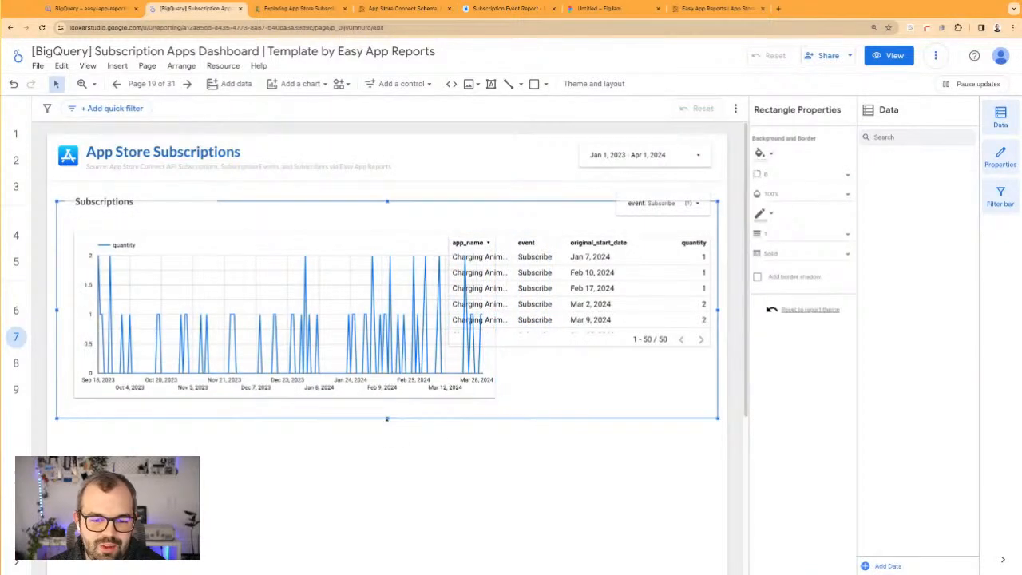
click(337, 272)
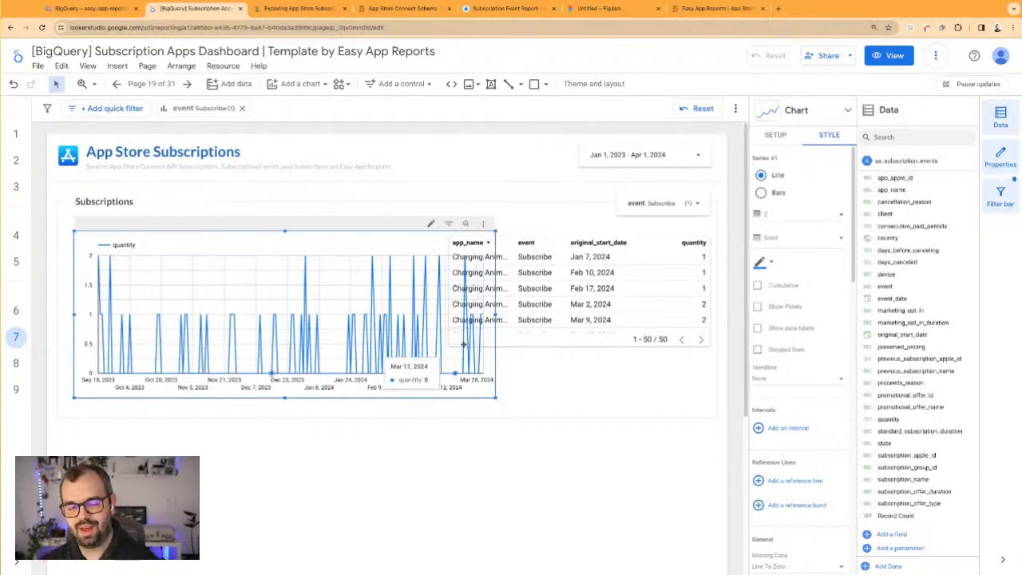
click(779, 136)
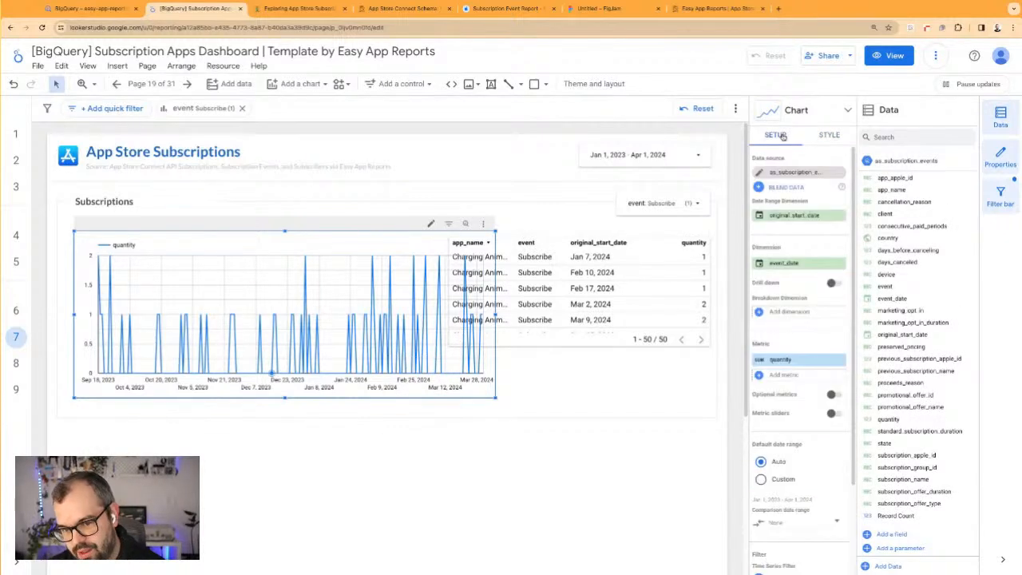
click(762, 265)
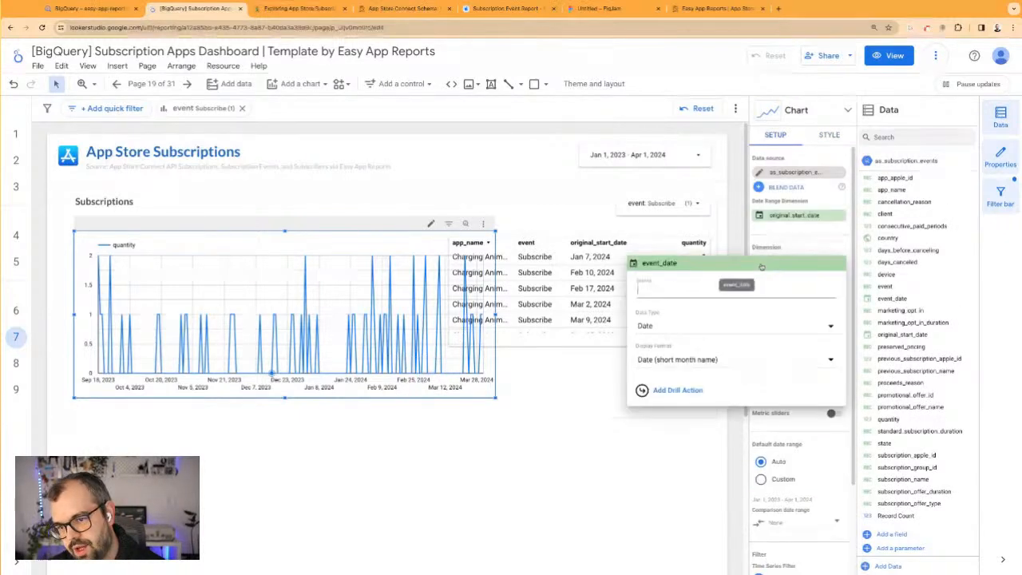
click(677, 327)
mouse_move(678, 370)
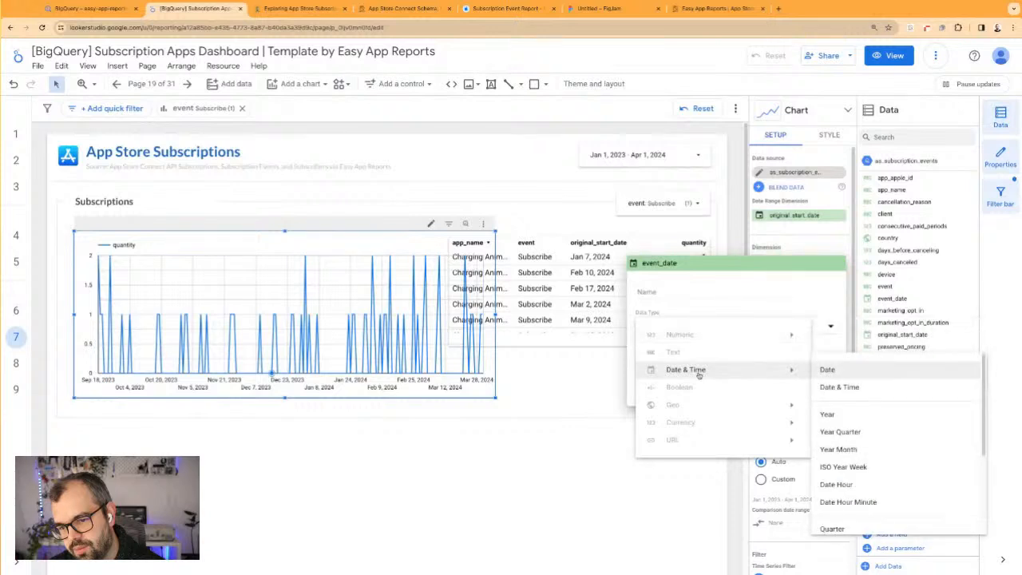
scroll(857, 376, down, 3)
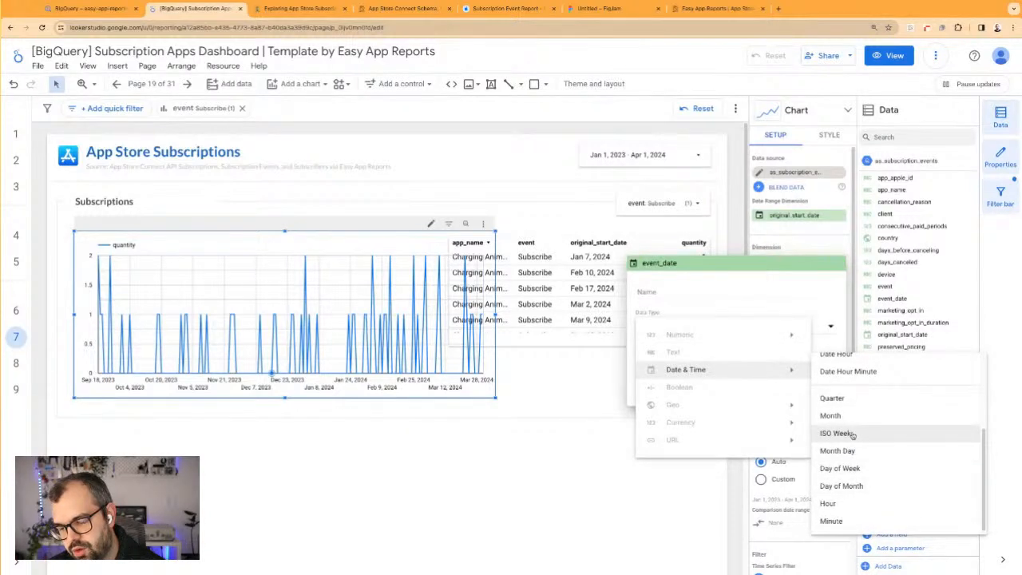
scroll(853, 434, up, 3)
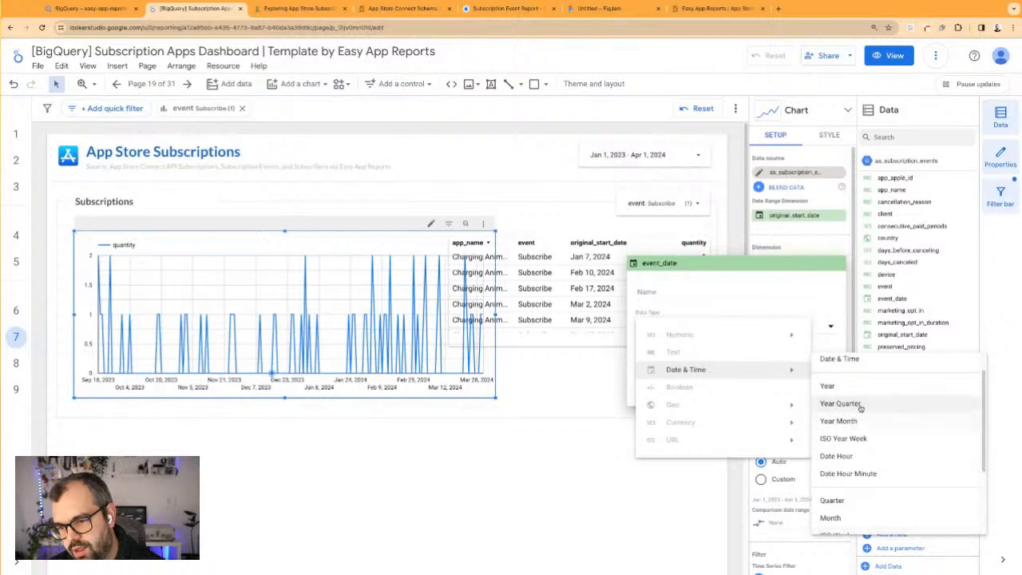
click(863, 440)
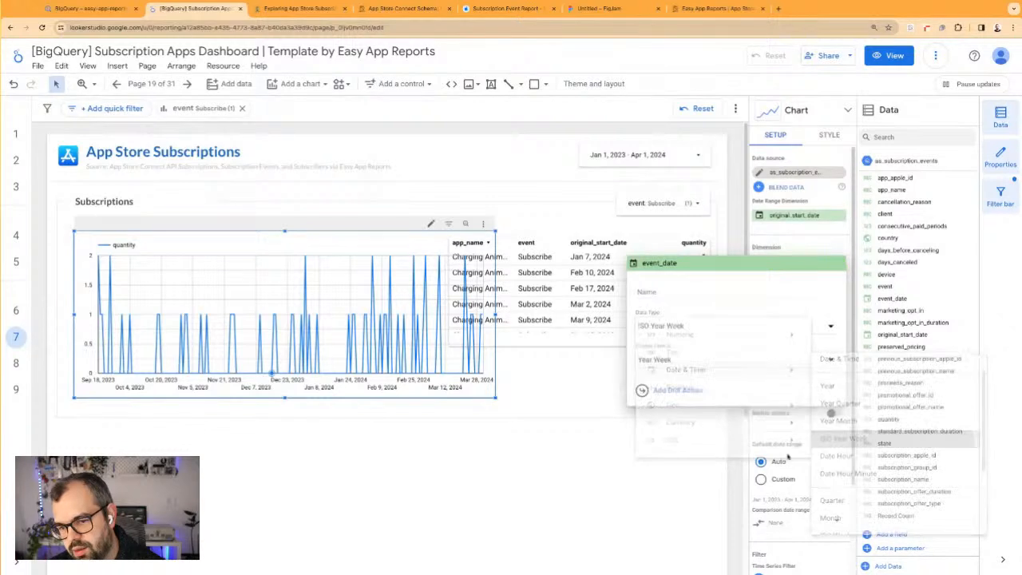
click(635, 515)
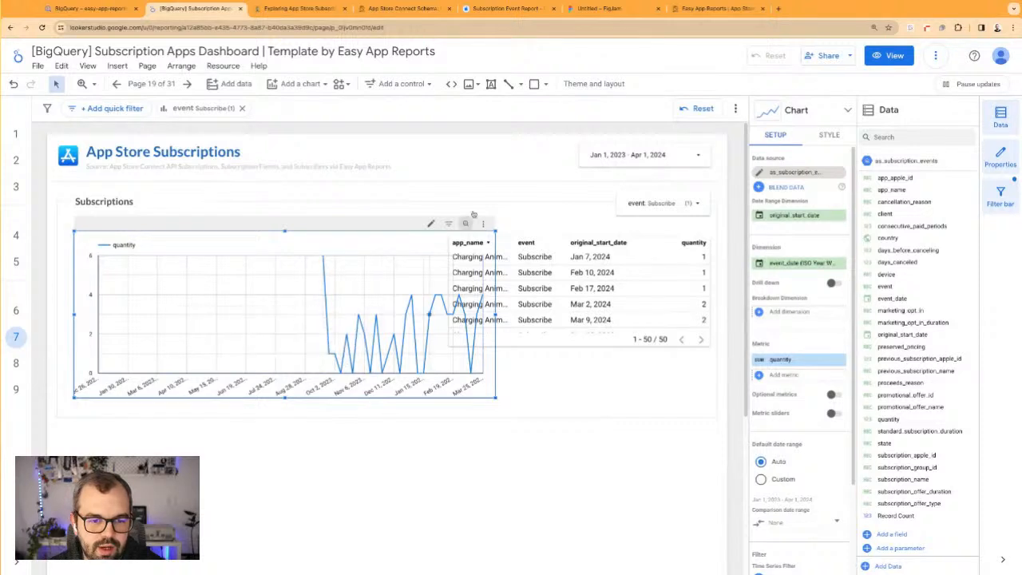
Change the date range control's default start to a fixed date of Sep 18, 2022
click(516, 158)
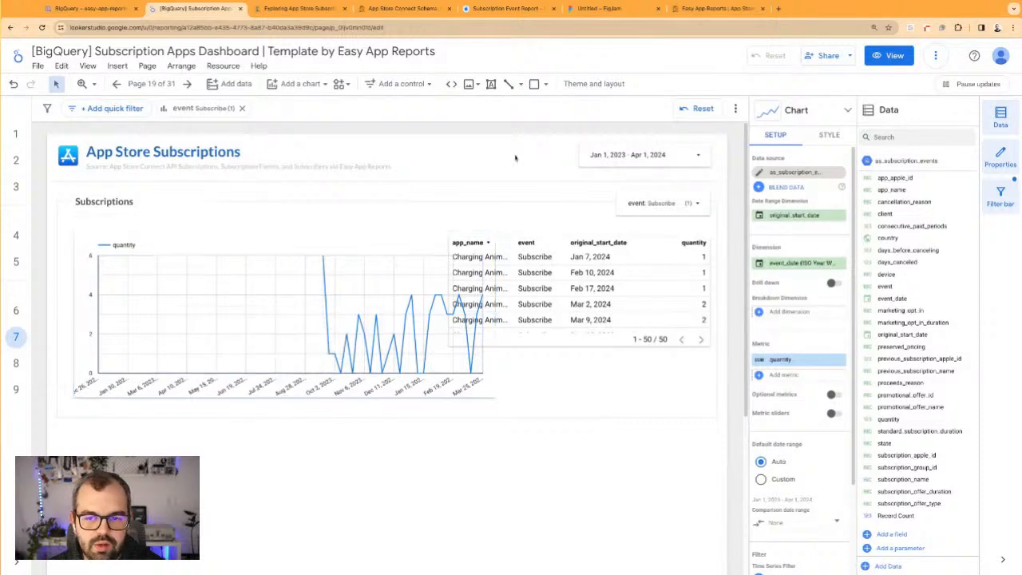
click(635, 144)
click(796, 173)
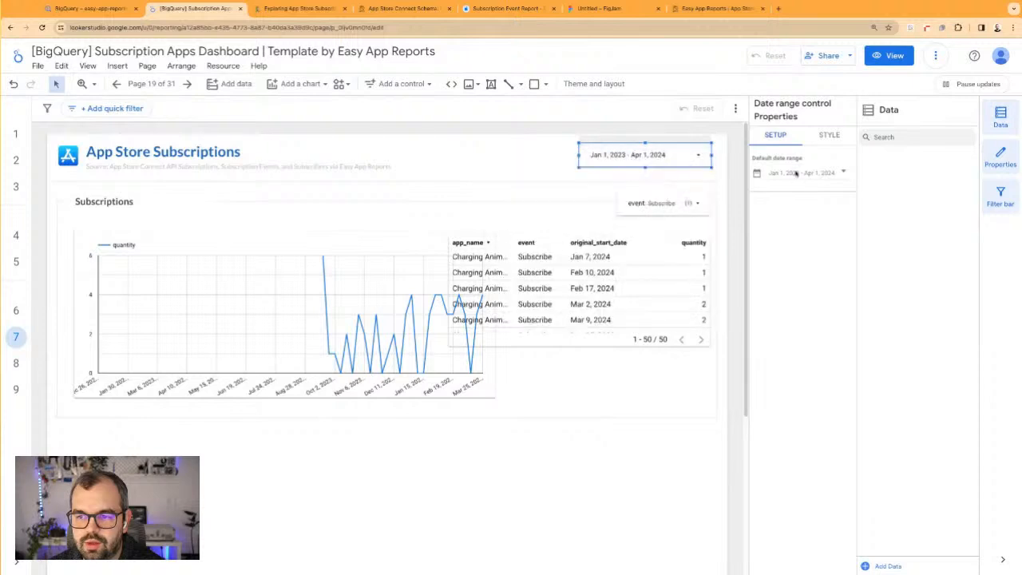
click(794, 173)
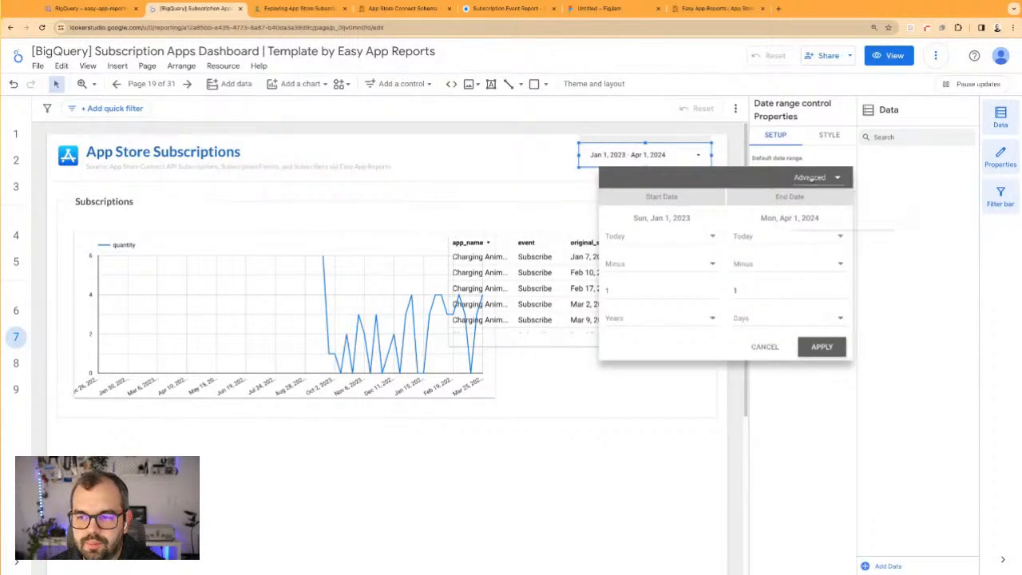
click(811, 178)
click(829, 224)
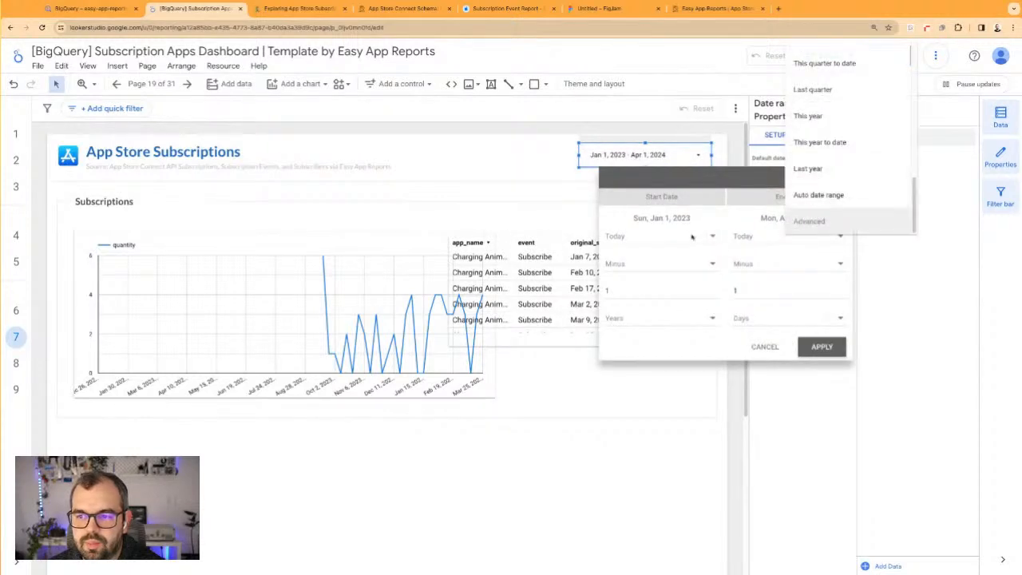
click(670, 240)
click(644, 236)
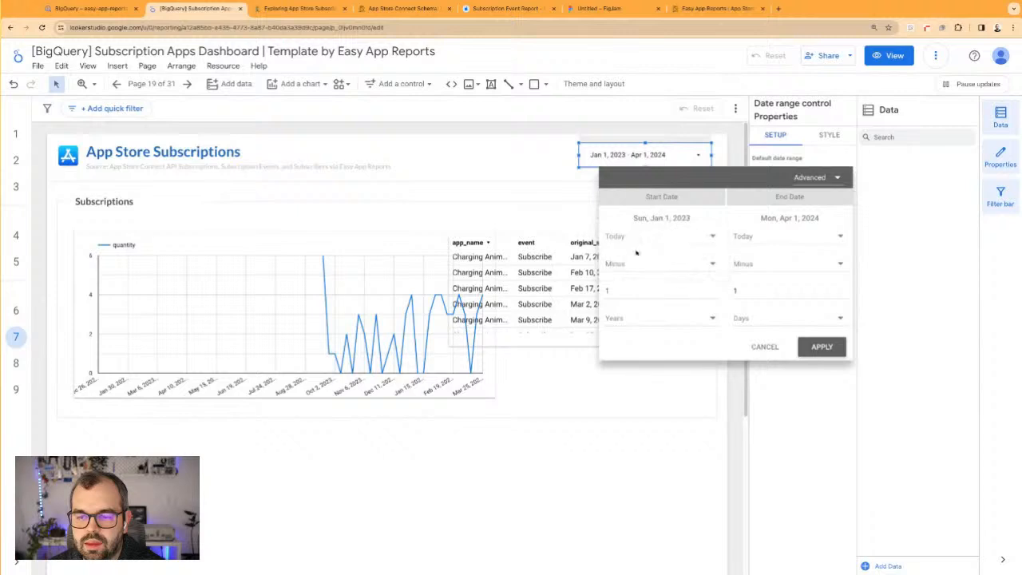
click(636, 240)
click(627, 266)
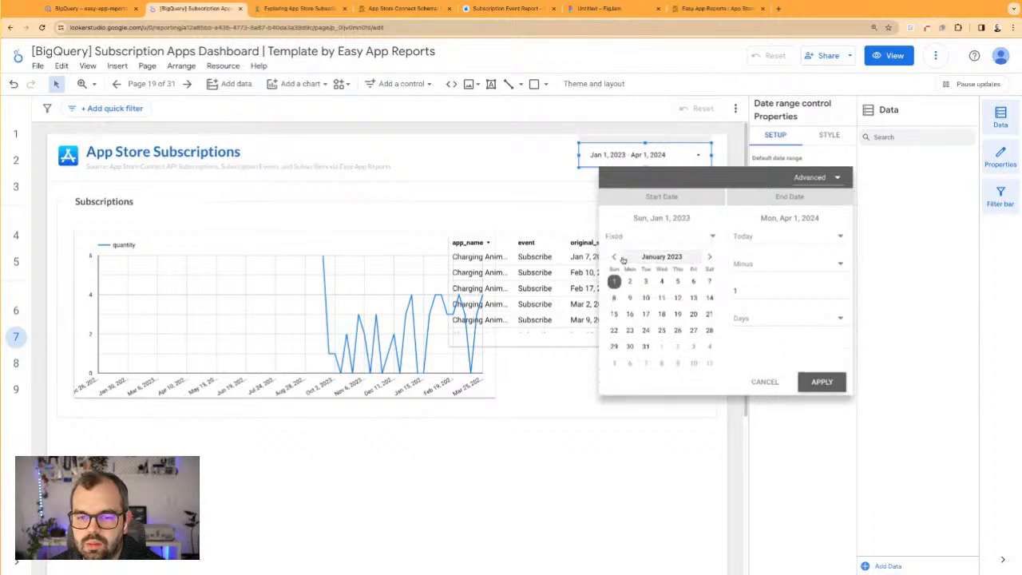
click(612, 258)
click(613, 258)
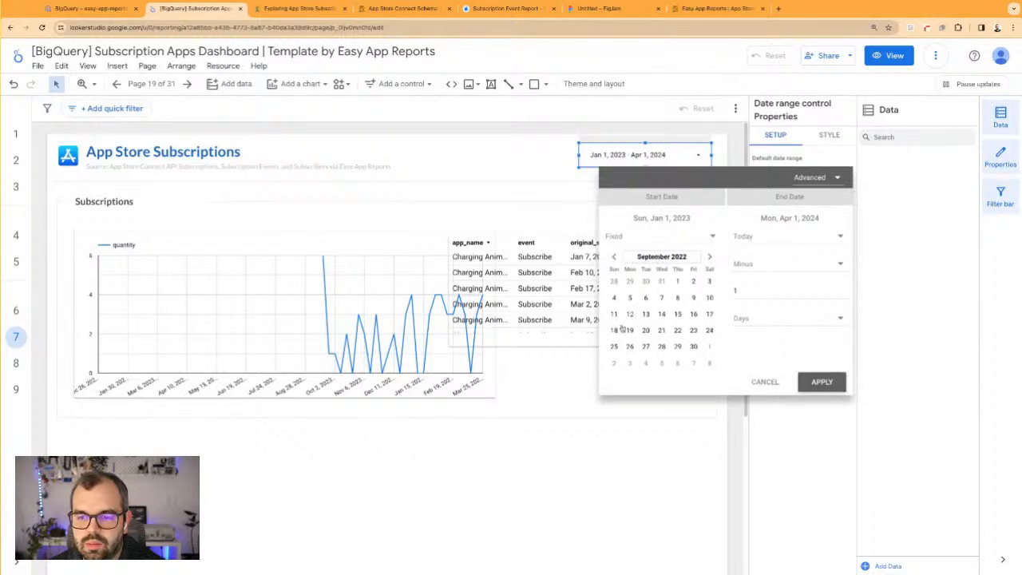
click(822, 384)
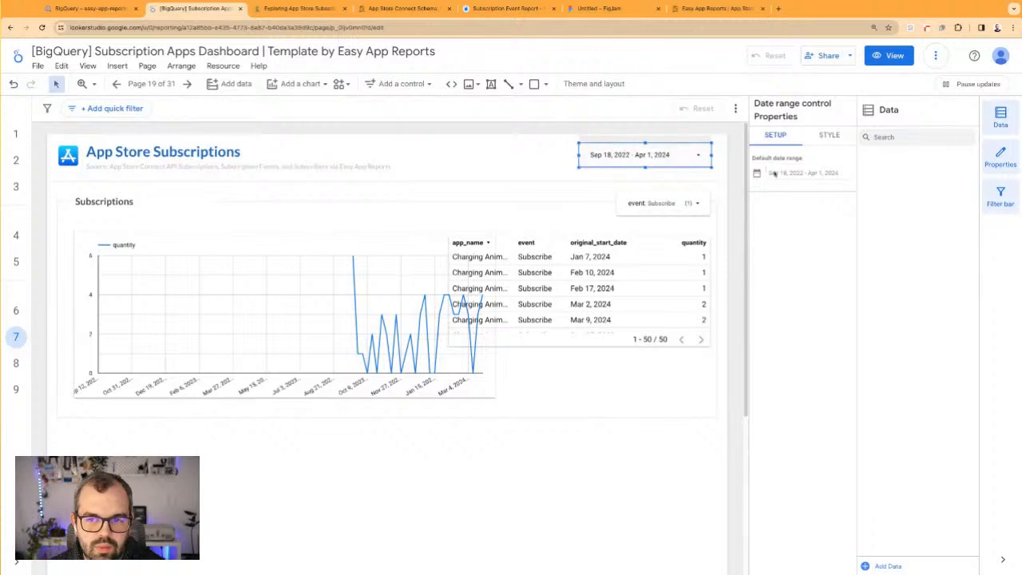
Set the date range control's fixed start date to Sep 17, 2023
click(619, 157)
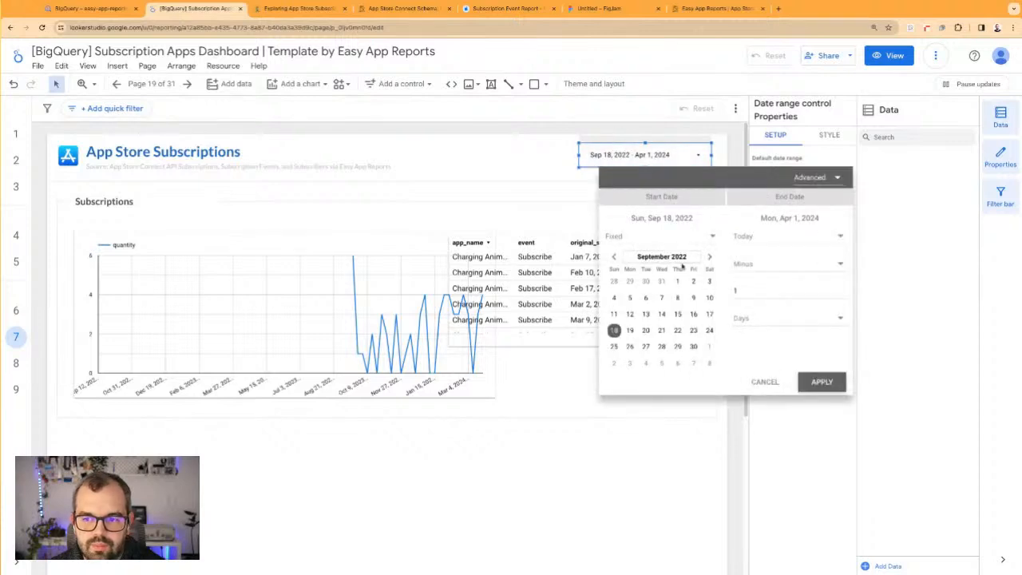
click(680, 257)
click(659, 257)
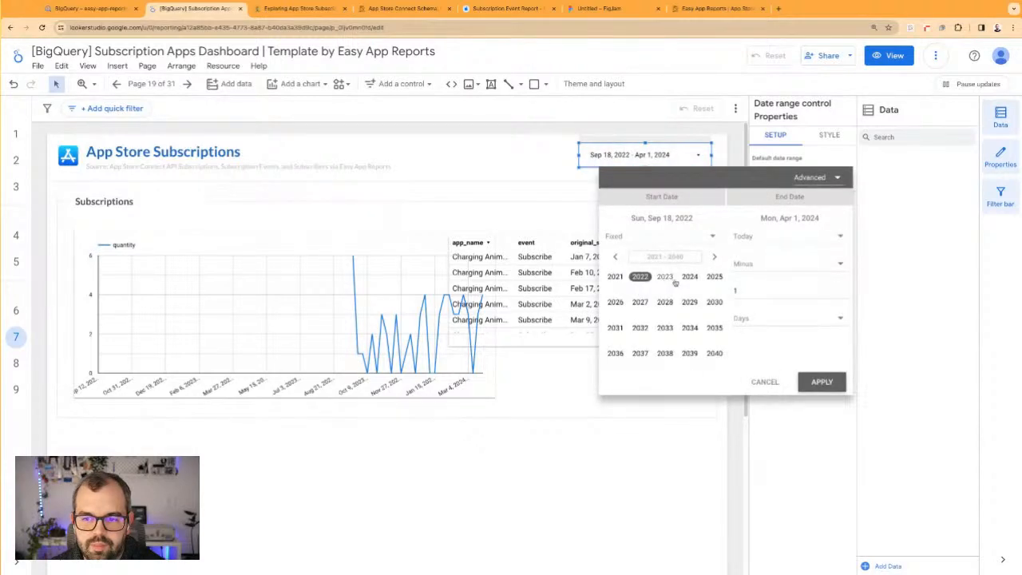
click(665, 277)
click(695, 331)
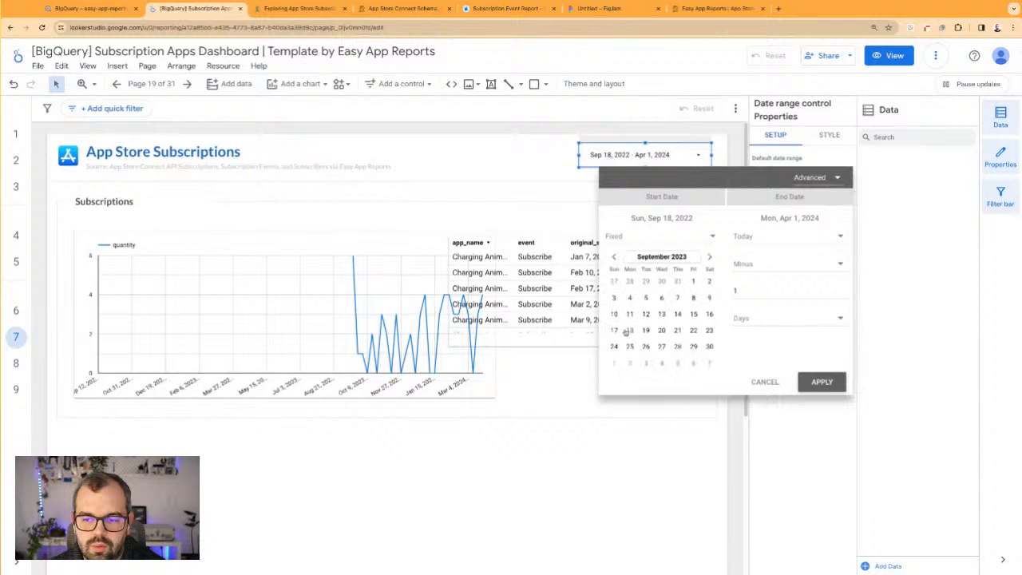
click(841, 384)
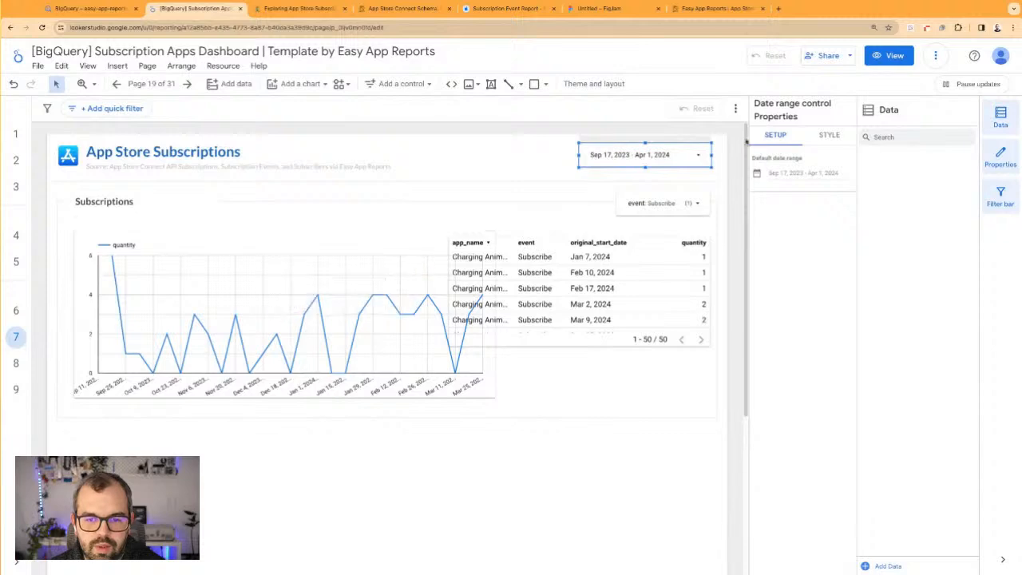
Change the time series chart's grid color to a very light gray and nudge the chart slightly left
click(394, 255)
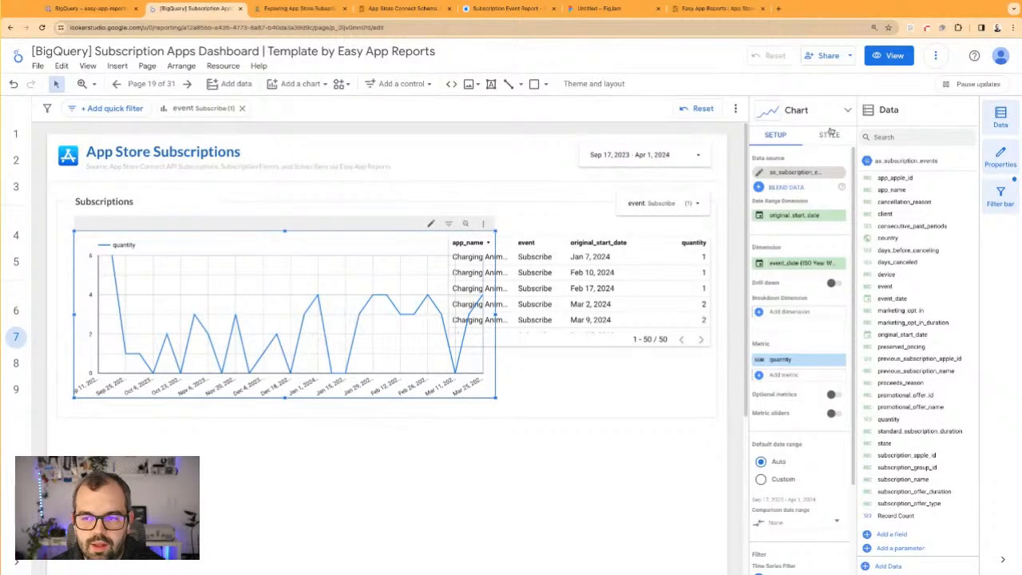
click(830, 134)
scroll(802, 416, down, 5)
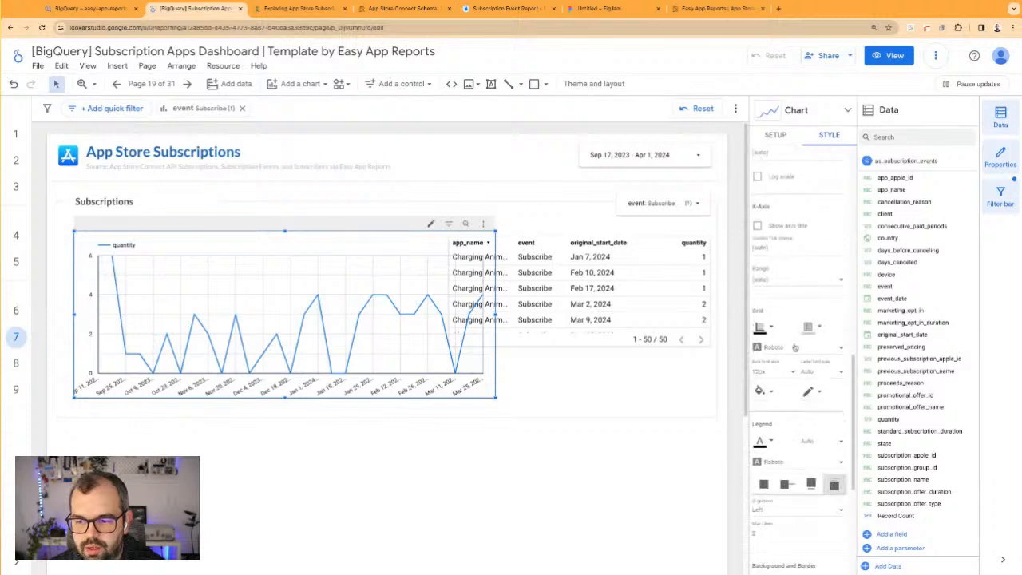
click(809, 327)
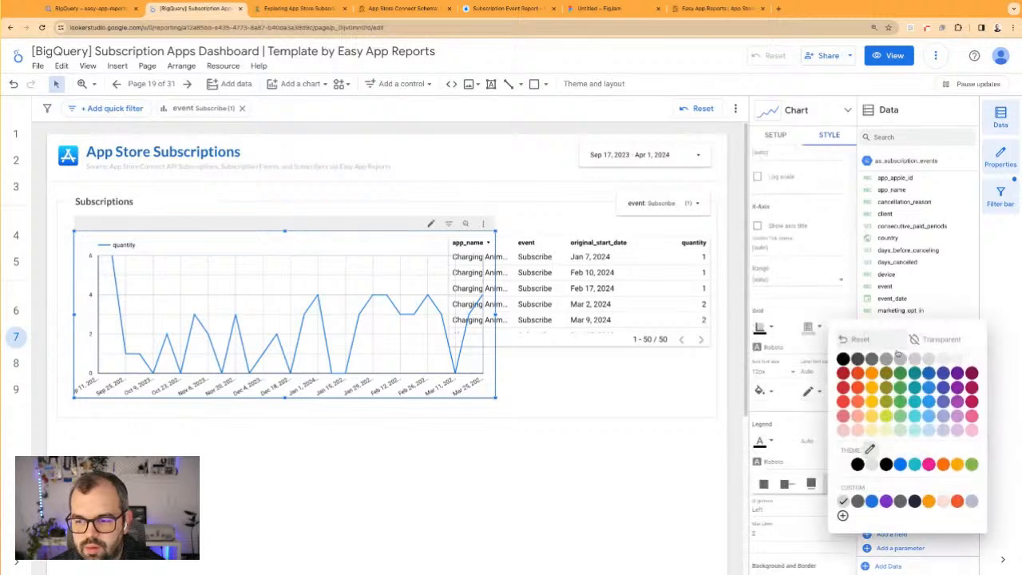
click(957, 361)
drag(393, 280, 390, 279)
Replace the table's app_name dimension with country and remove its event dimension
drag(564, 234, 571, 242)
click(776, 136)
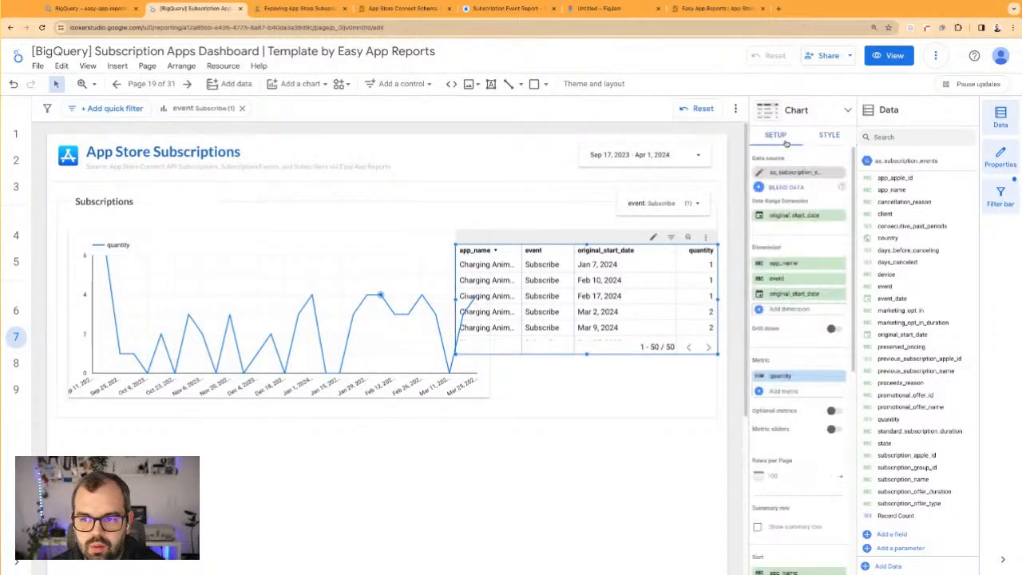
click(841, 264)
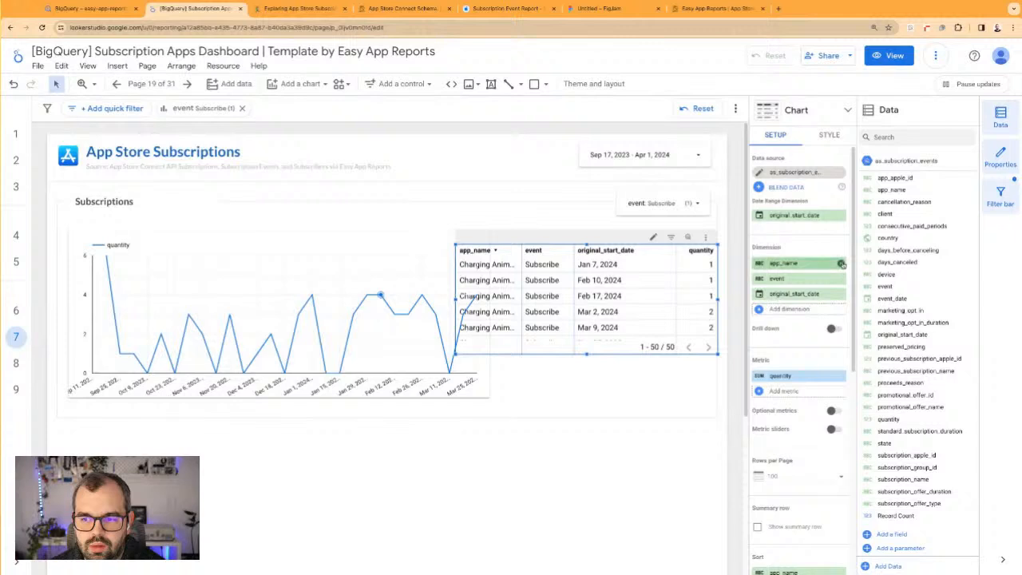
drag(888, 238, 799, 266)
click(840, 280)
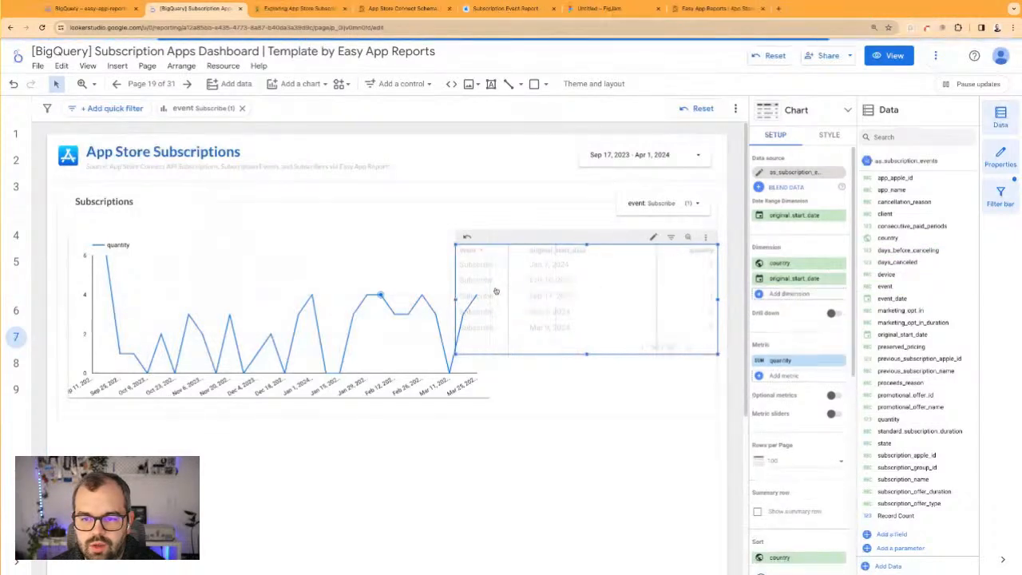
Narrow the table so it clears the time series chart and sort it by quantity in descending order
drag(573, 243, 573, 236)
click(697, 247)
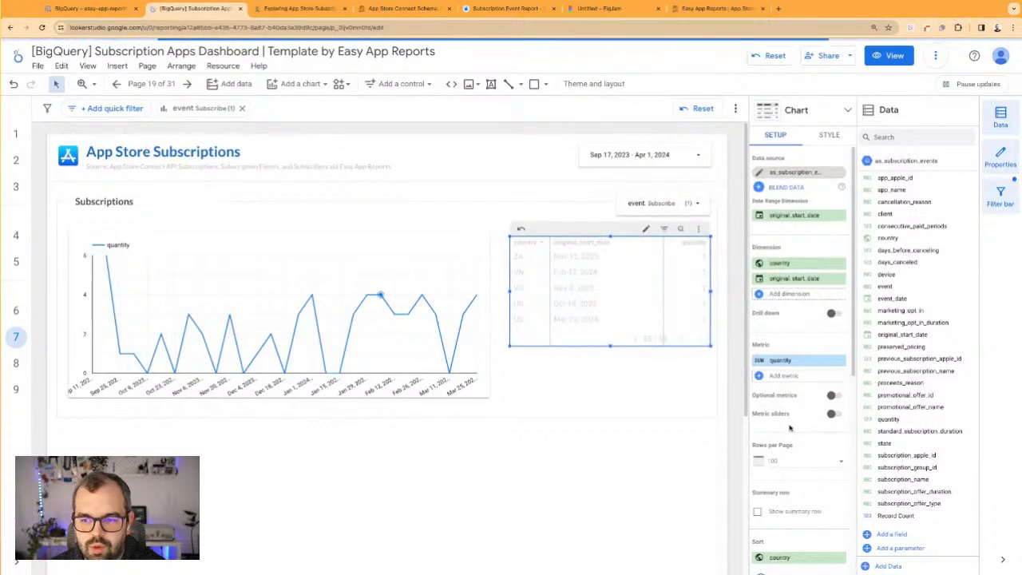
scroll(791, 416, down, 3)
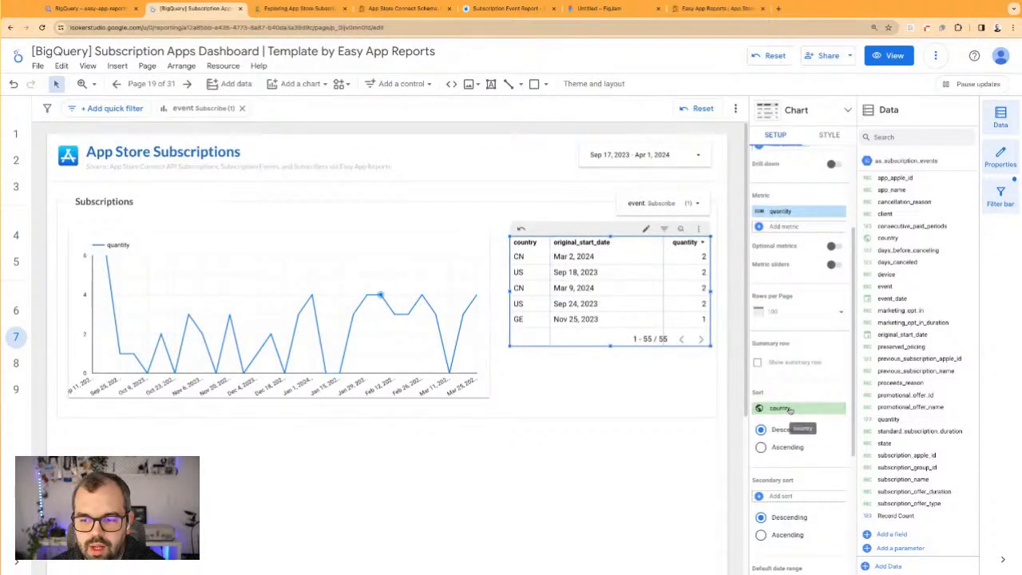
click(790, 410)
click(780, 452)
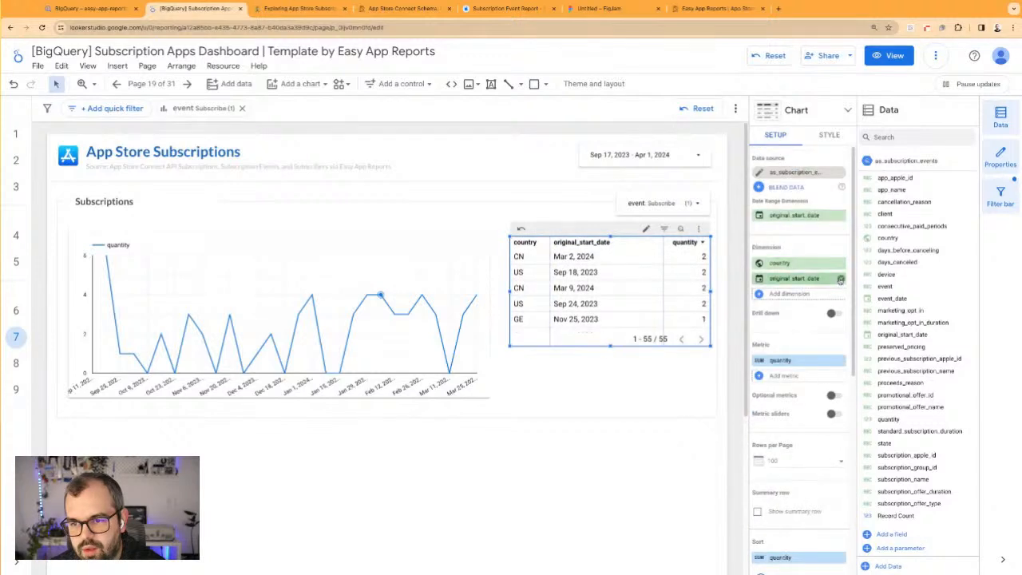
Remove original_start_date from the table and resize the table and time series chart to equal height with a small gap between them
drag(612, 346, 612, 401)
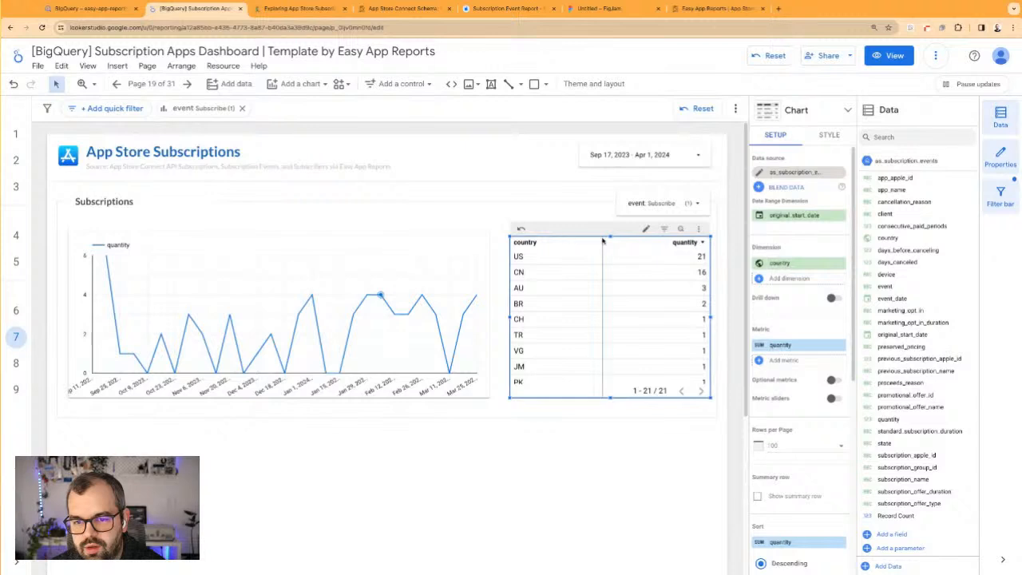
drag(609, 235, 609, 230)
click(483, 260)
drag(491, 314, 498, 314)
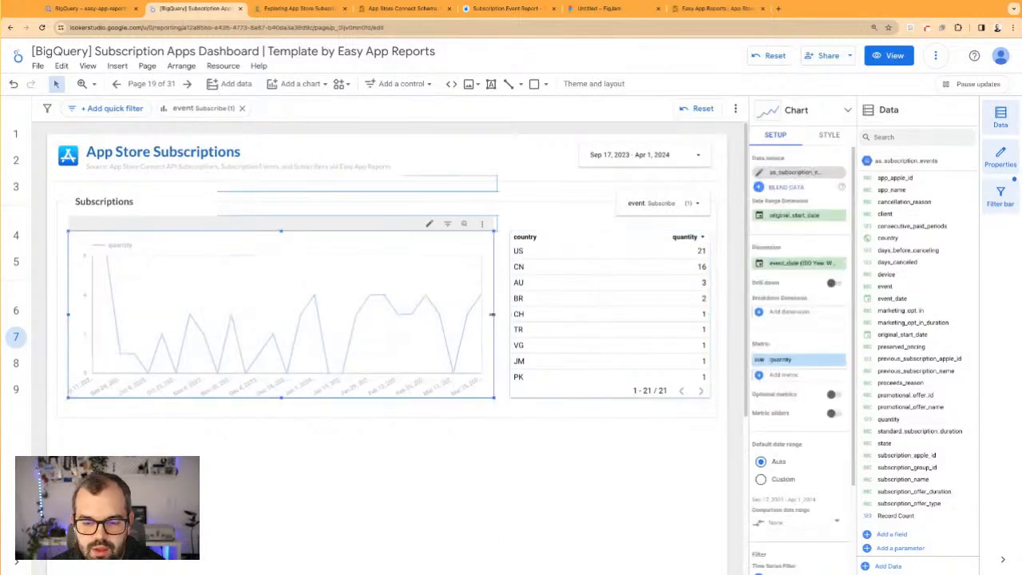
click(539, 416)
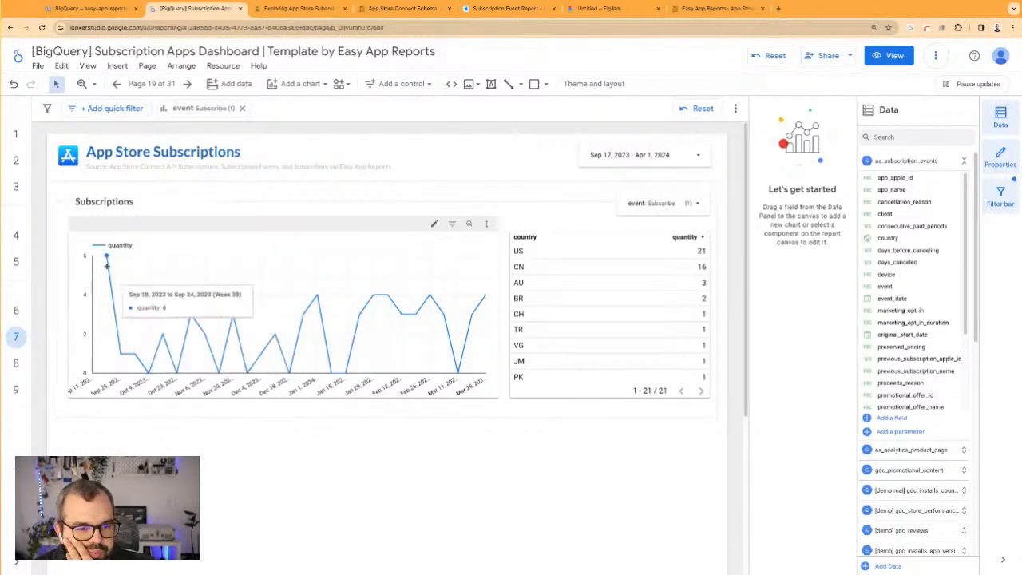
Change the section heading above the chart to "Subscriptions per Week"
click(130, 201)
double_click(130, 201)
click(149, 203)
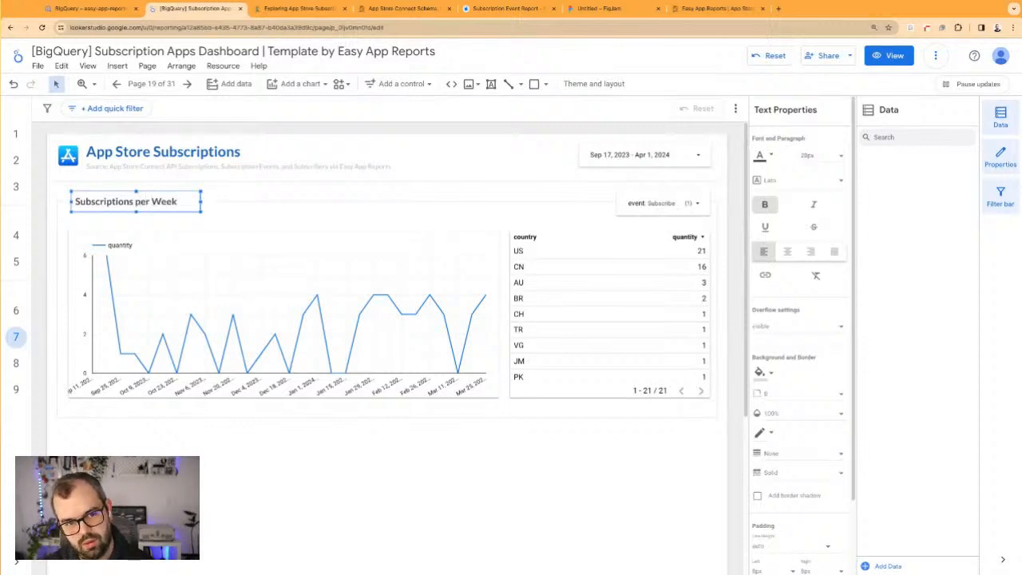
click(250, 220)
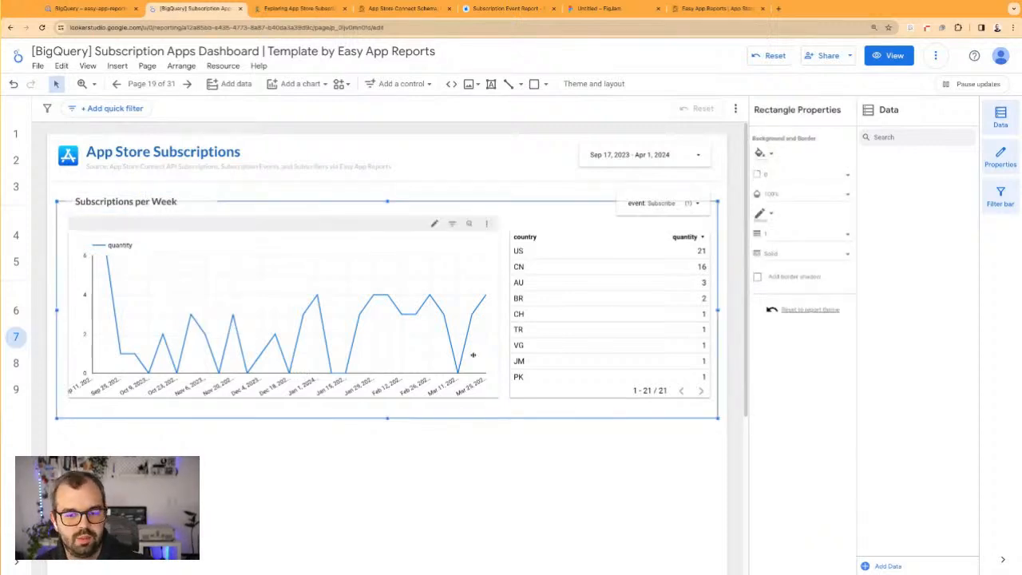
Narrow the country table from its left side and widen the time series chart into the freed space
click(586, 305)
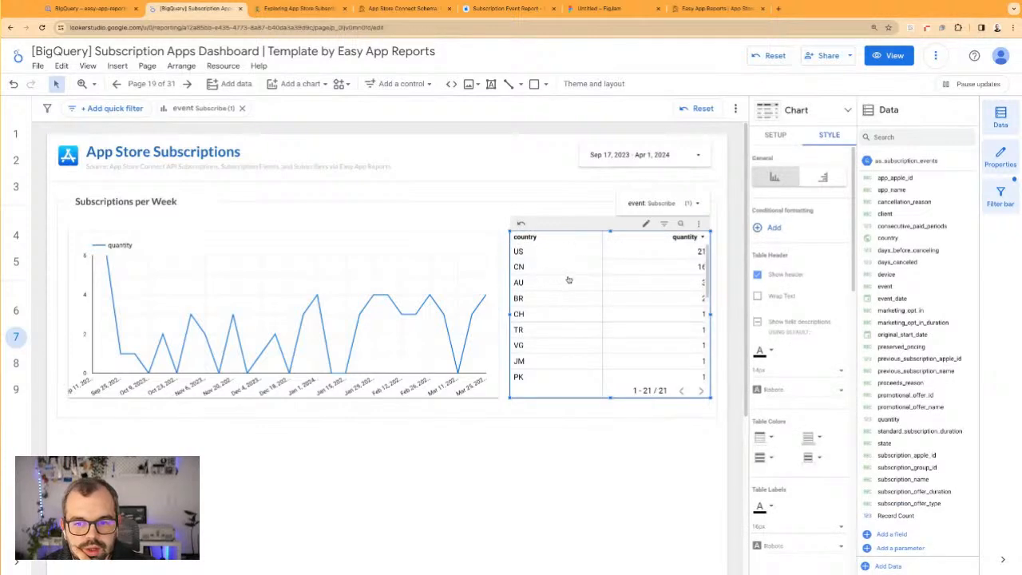
scroll(661, 336, down, 3)
scroll(664, 318, up, 3)
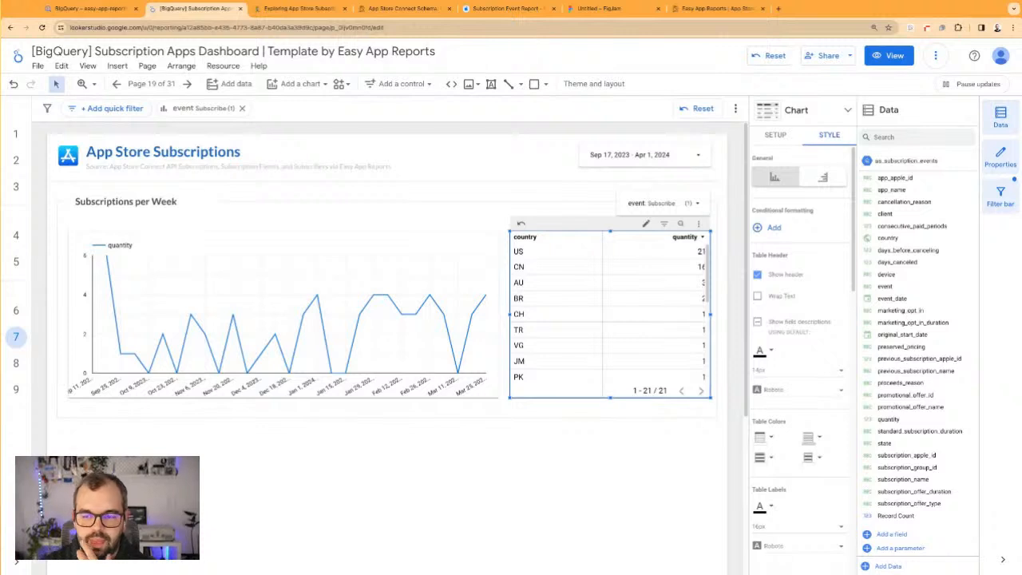
drag(512, 316, 564, 318)
click(490, 246)
drag(499, 314, 556, 314)
click(589, 493)
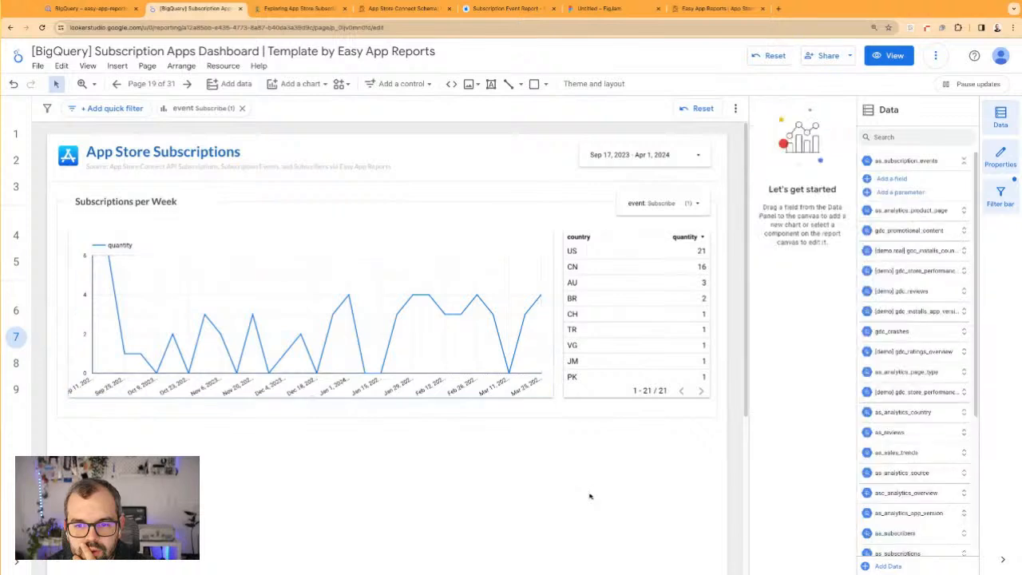
Duplicate the time series chart, convert the copy to a scorecard, and place it at a small size below the section
click(521, 295)
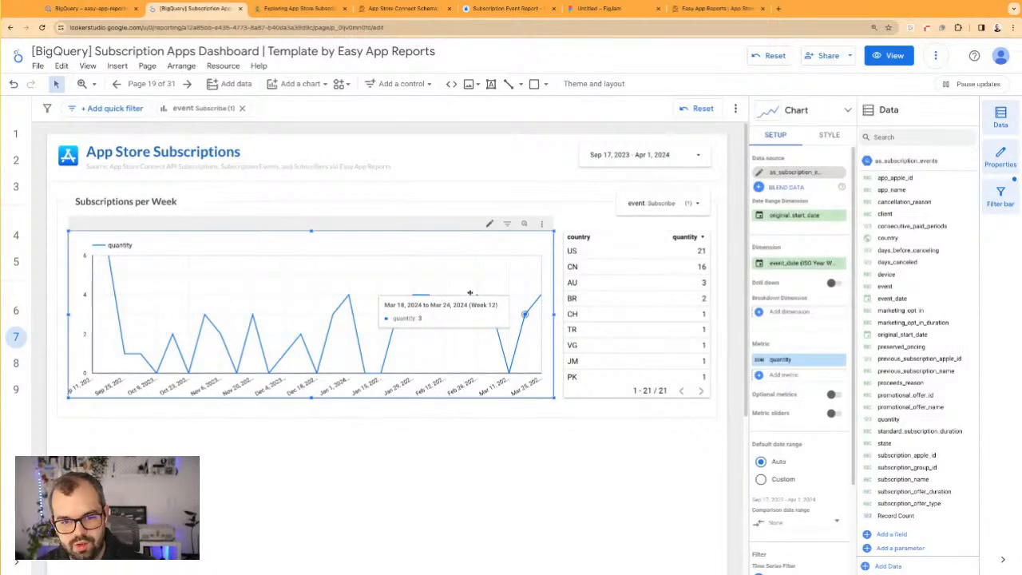
key(ctrl+d)
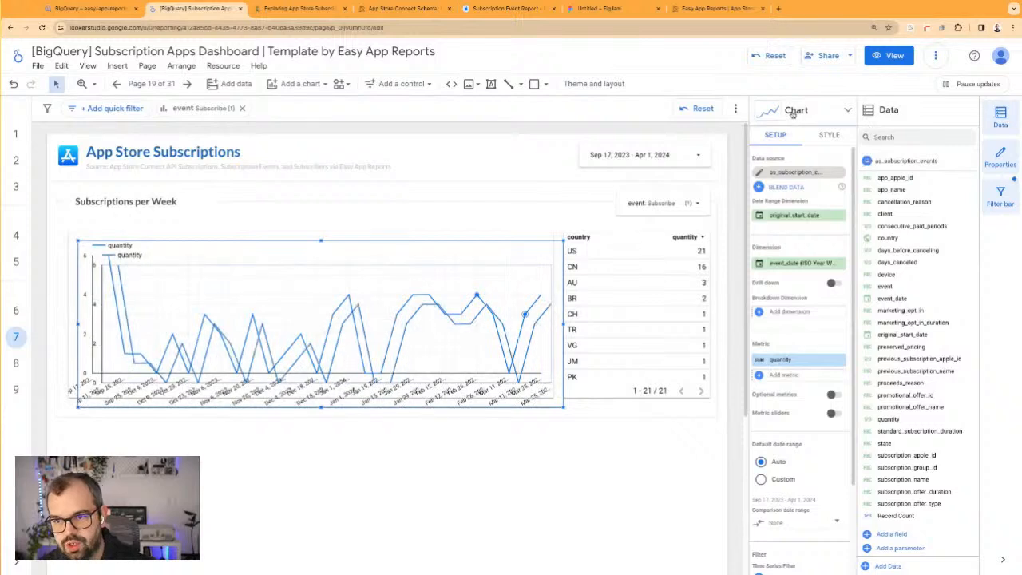
click(796, 109)
click(824, 130)
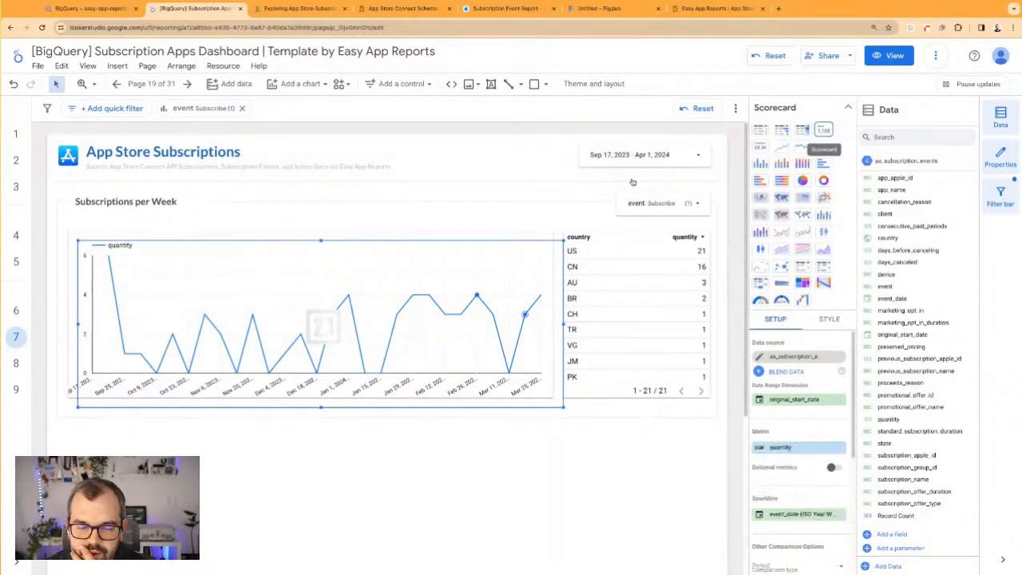
mouse_move(79, 415)
mouse_down()
mouse_move(119, 383)
mouse_move(473, 318)
mouse_move(476, 330)
mouse_up()
mouse_move(537, 274)
mouse_down()
mouse_move(500, 246)
mouse_move(454, 241)
mouse_move(391, 260)
mouse_up()
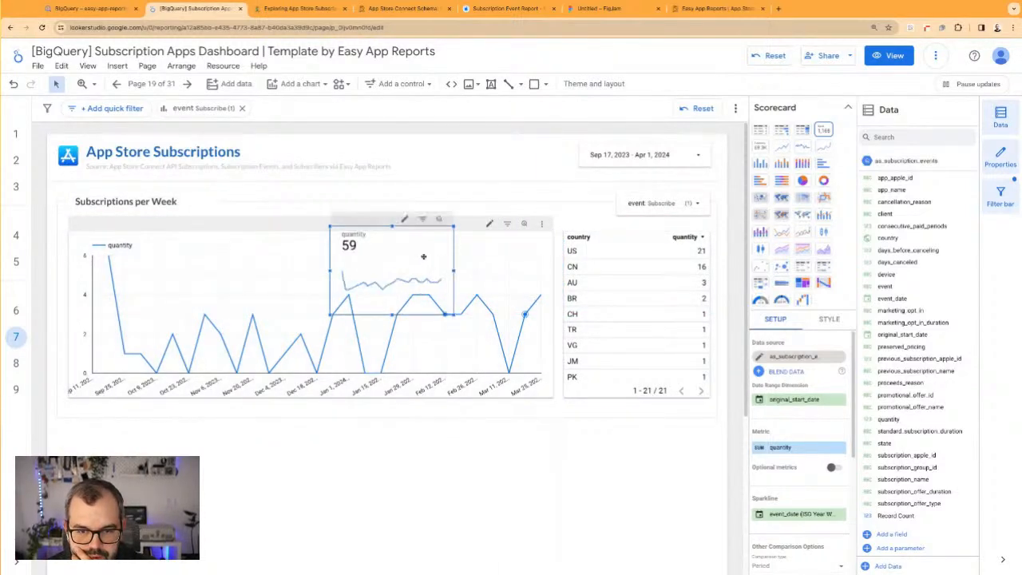
key(ctrl+z)
click(508, 487)
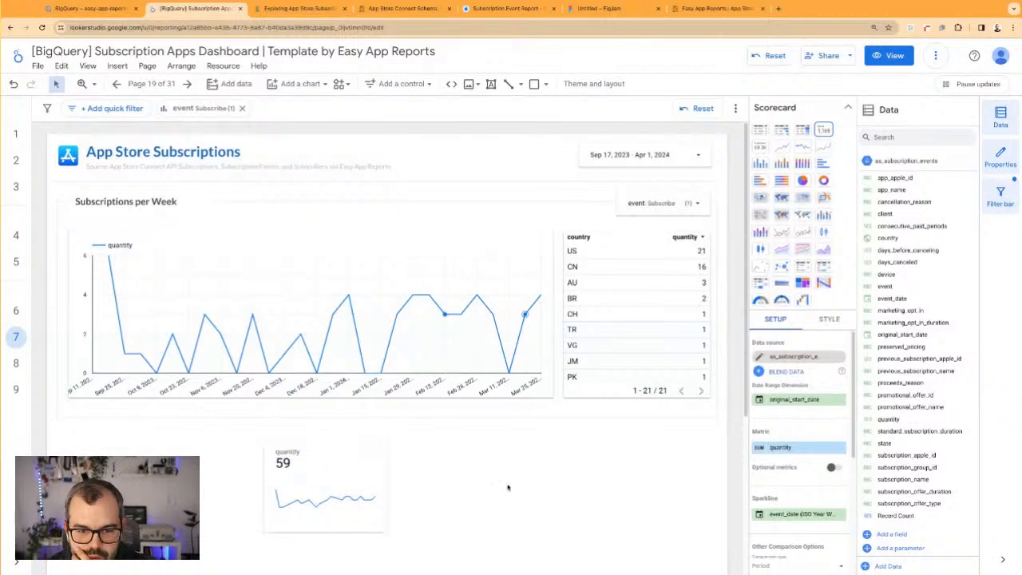
Rename the scorecard's quantity metric to "New Subscriptions" and reload the report
click(332, 468)
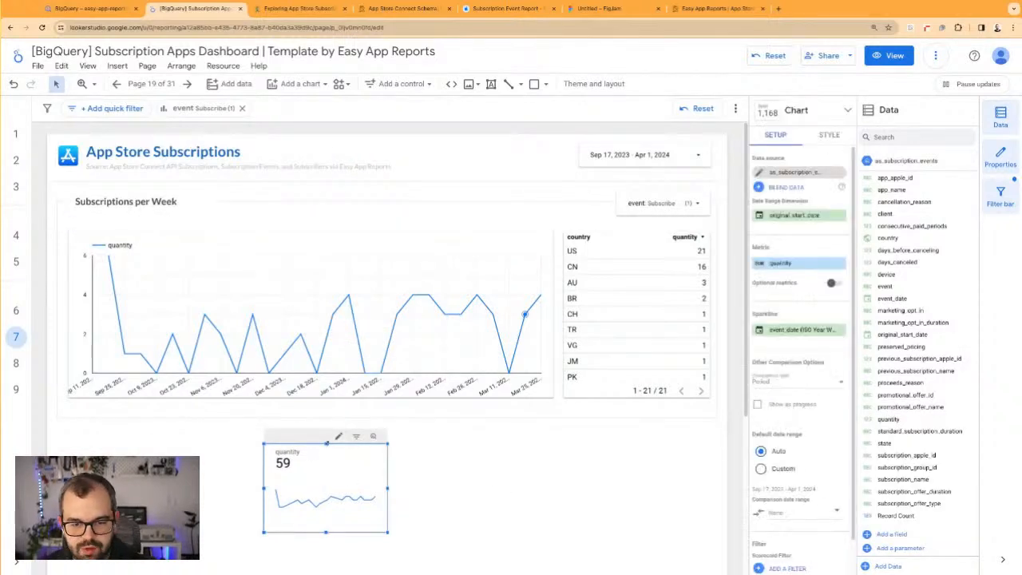
click(766, 270)
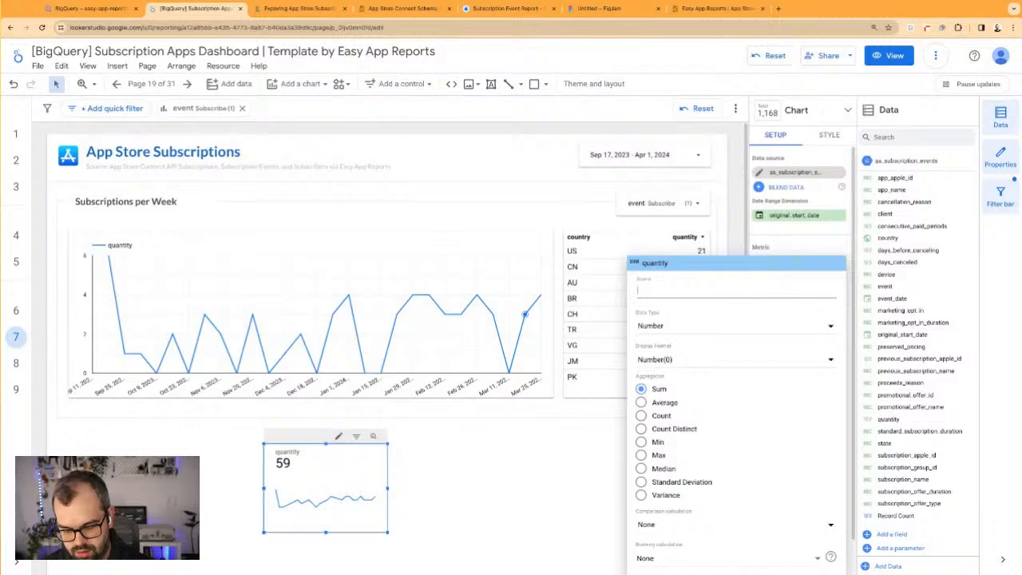
text(New S)
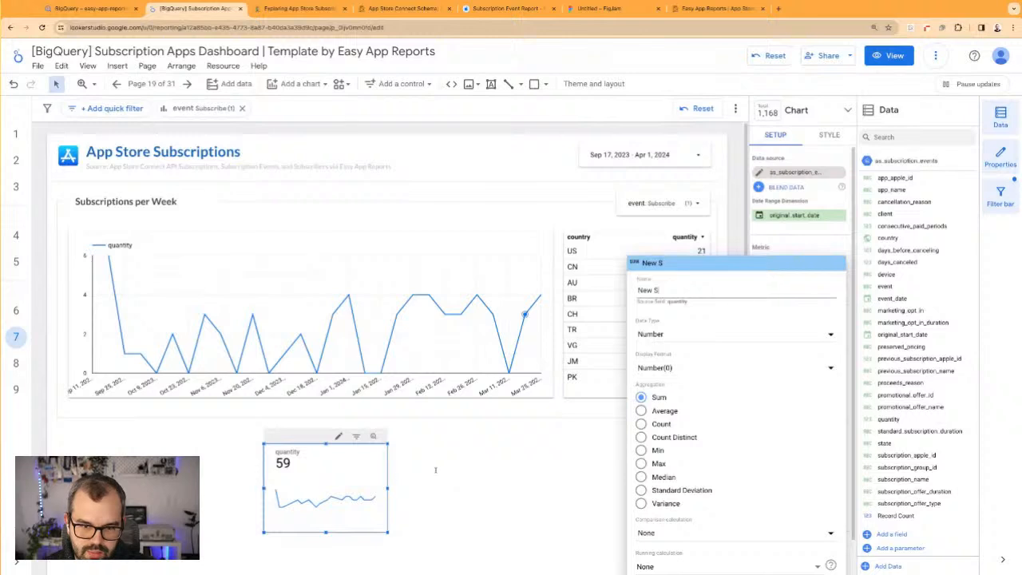
text(ubscriptions)
key(Return)
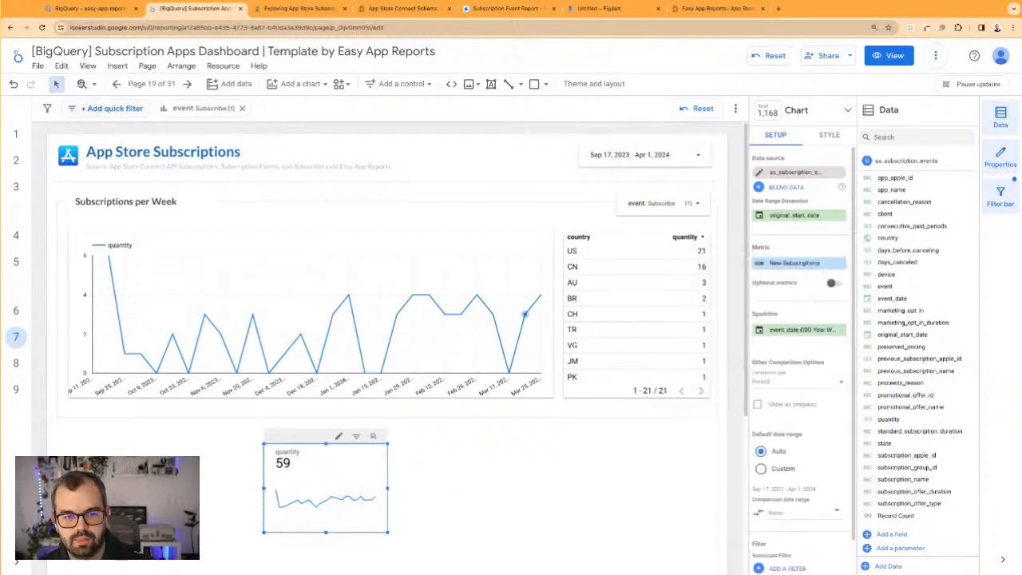
click(42, 28)
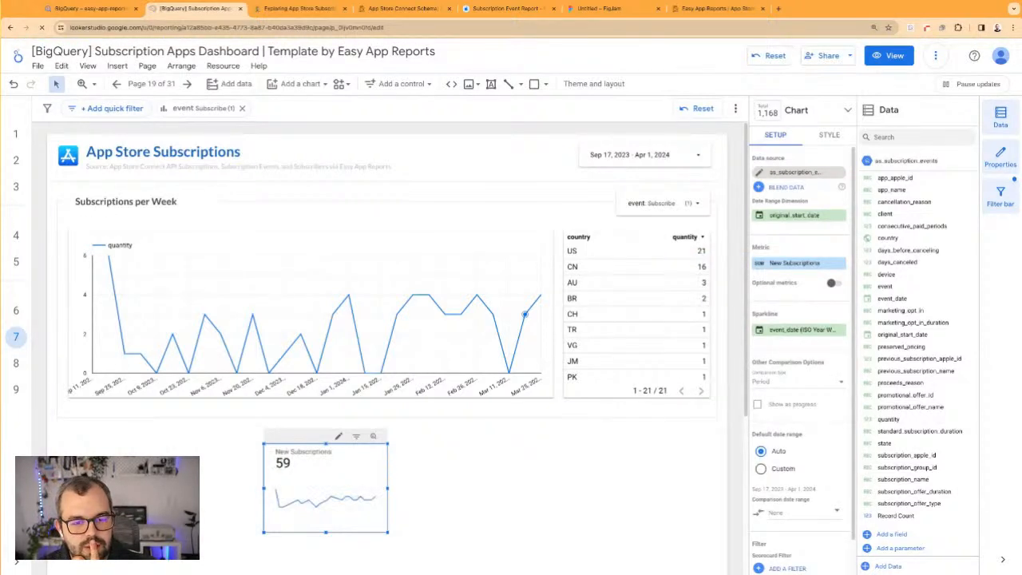
Switch to the Notion notes to review the "Goals for today" list, and return to the Looker Studio report
click(296, 8)
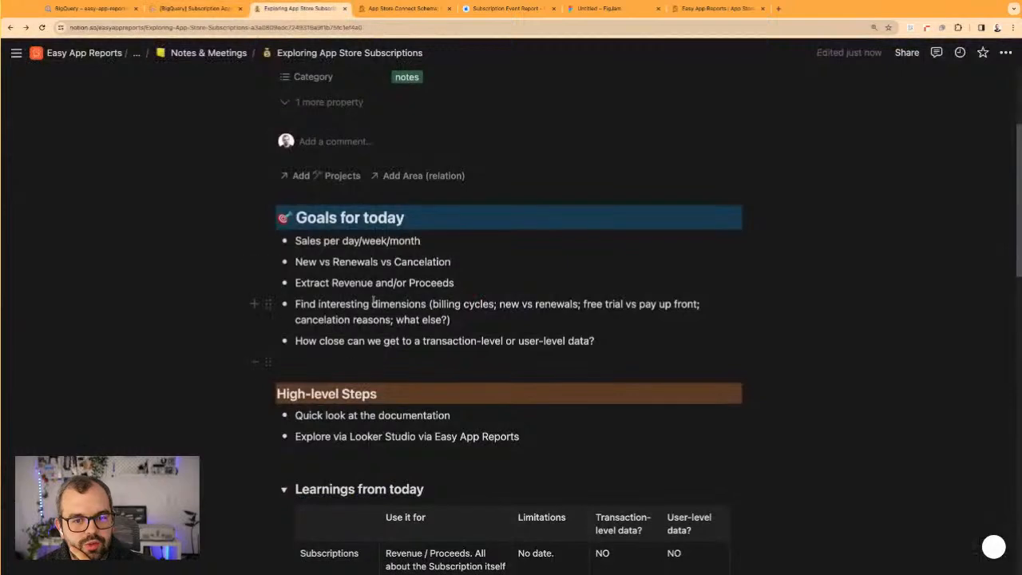
drag(320, 264, 397, 283)
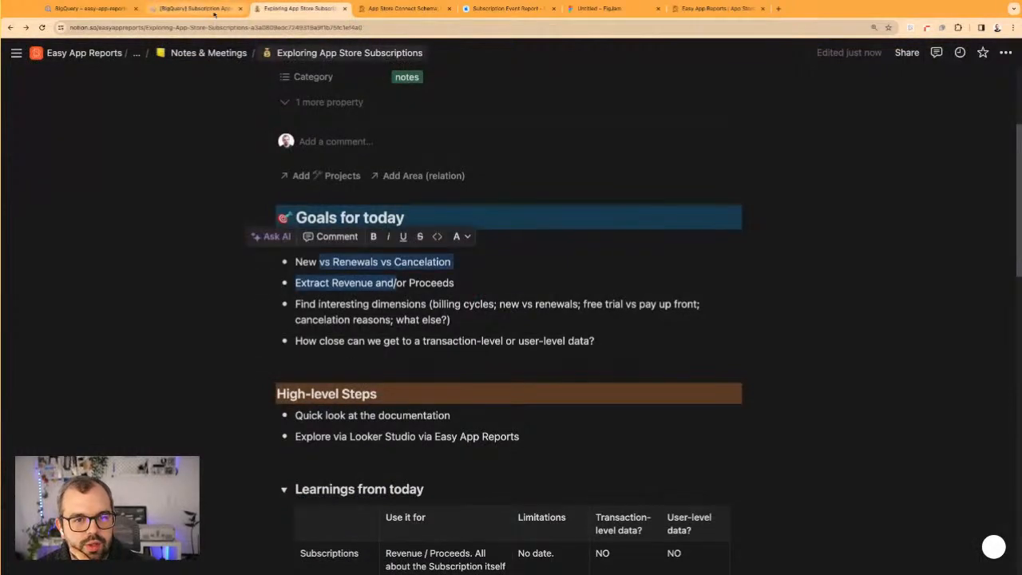
click(196, 8)
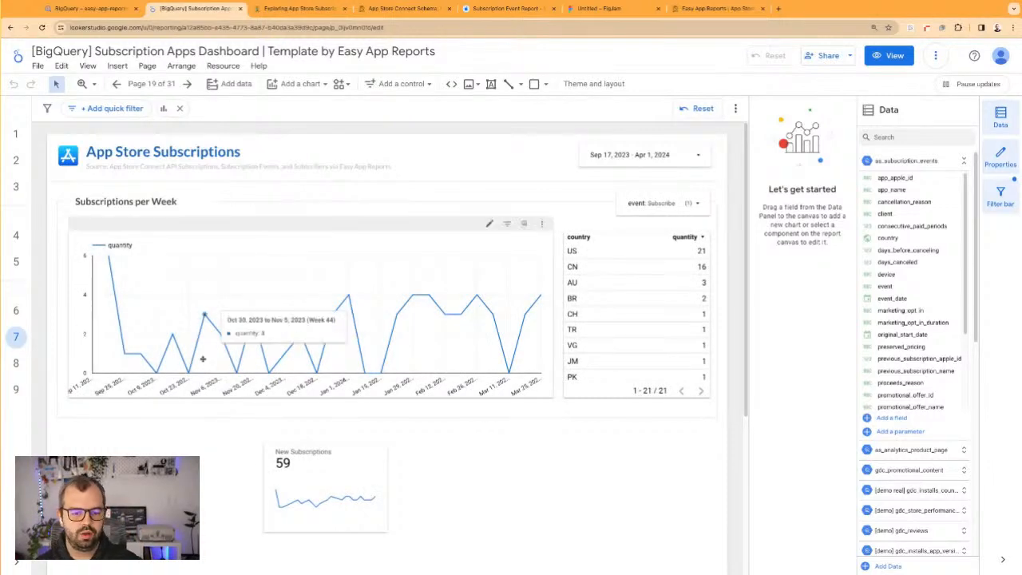
Move the whole Subscriptions per Week section down and place the New Subscriptions scorecard above it at the page's left margin
click(352, 474)
drag(351, 474, 363, 199)
click(675, 503)
drag(674, 504, 172, 327)
click(239, 268)
mouse_move(359, 206)
mouse_down()
mouse_move(225, 233)
mouse_move(147, 232)
mouse_move(142, 242)
mouse_up()
click(279, 241)
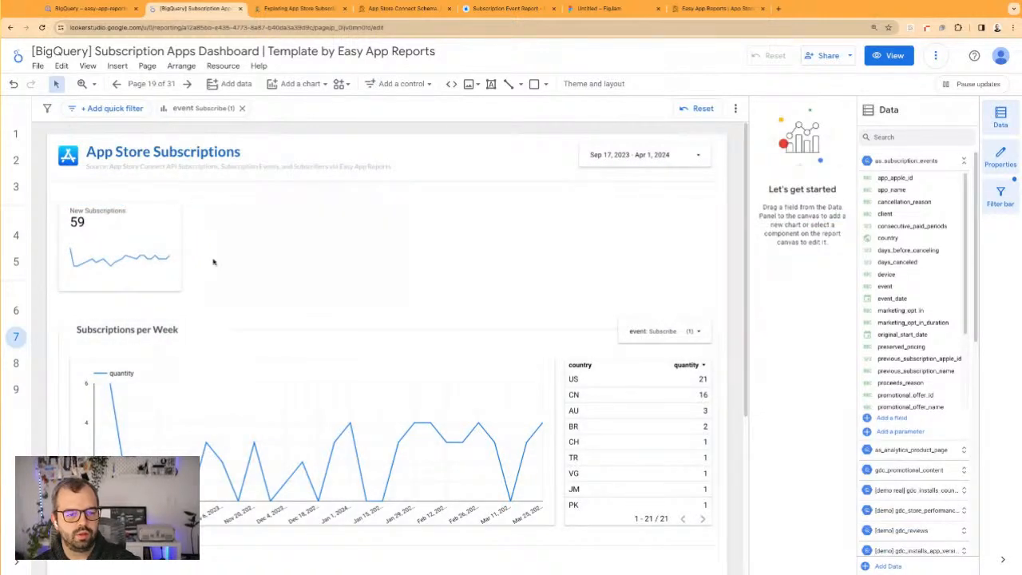
Start a new filter on the event drop-down control and name it "A - Only New Subscriptions"
click(652, 331)
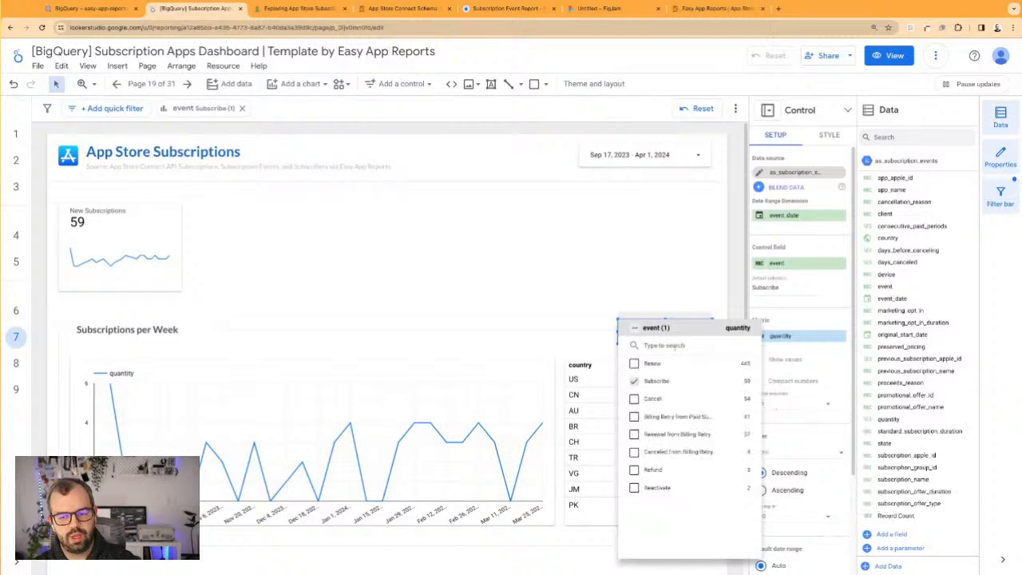
click(627, 305)
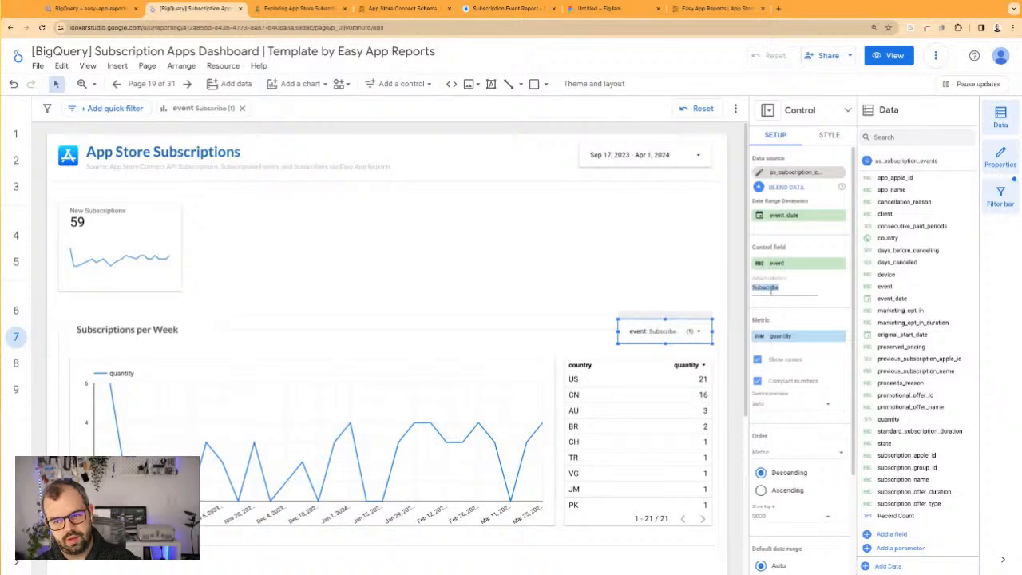
scroll(769, 360, down, 3)
click(783, 529)
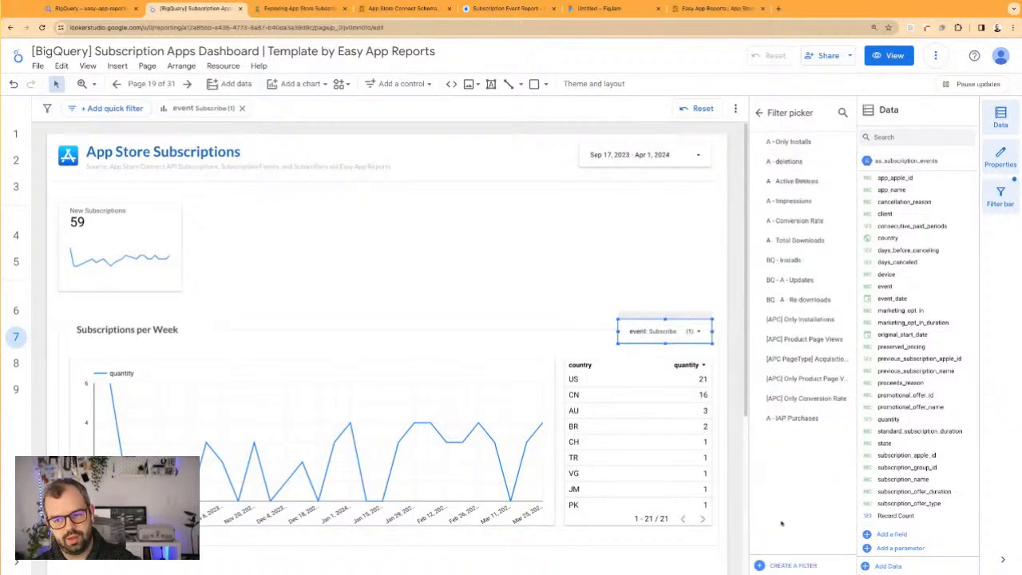
click(779, 565)
click(86, 335)
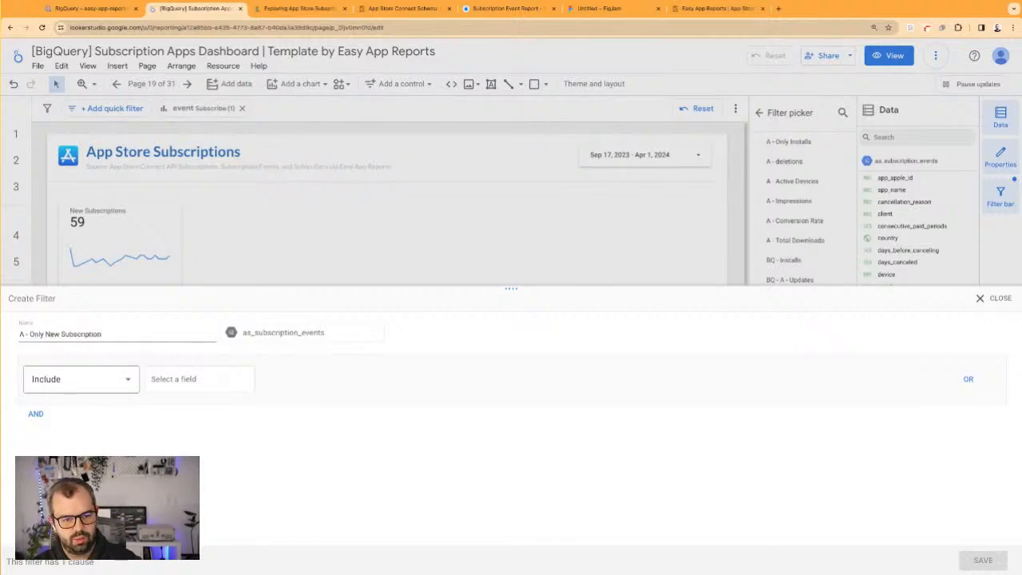
Define the filter to include records whose event contains "Subscribe" and save it
click(179, 387)
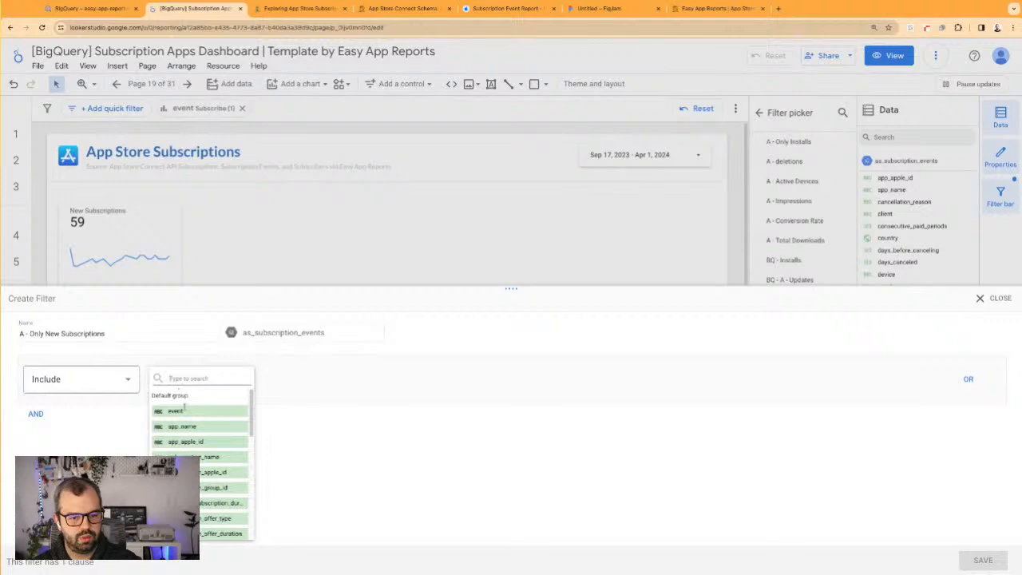
click(175, 411)
click(276, 384)
click(311, 435)
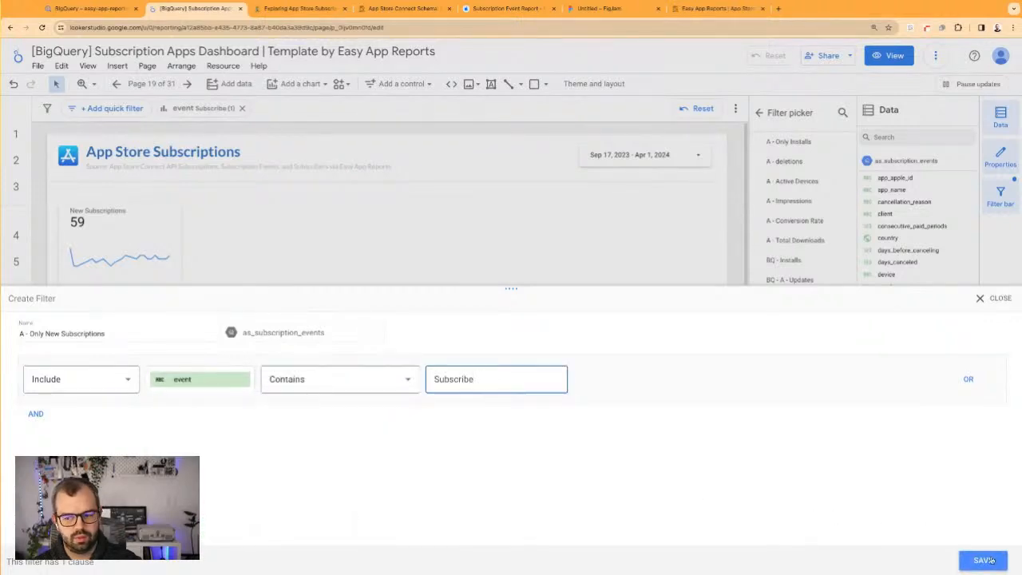
click(983, 559)
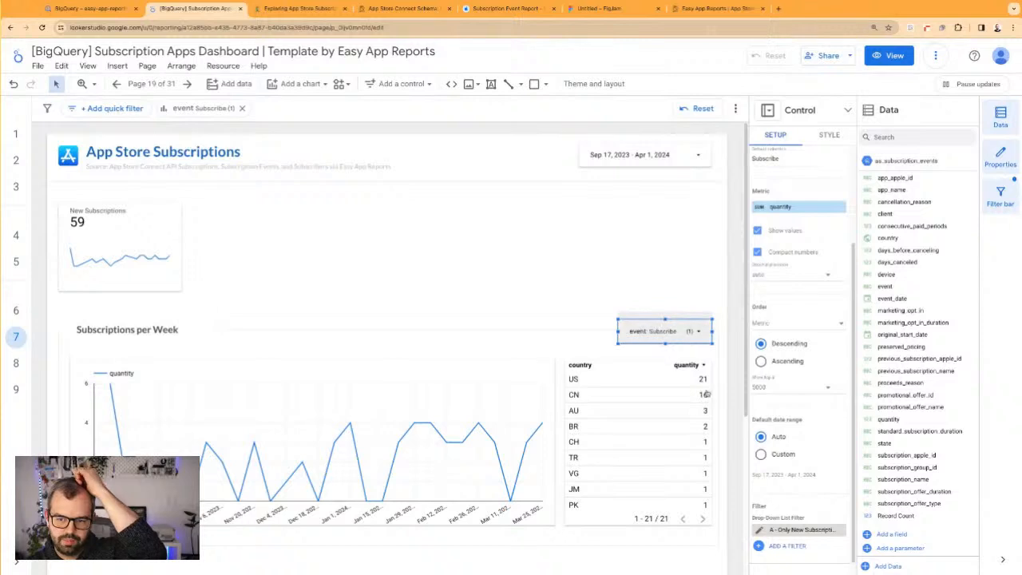
Edit the "A - Only New Subscriptions" filter to use the Starts with condition and save it
click(759, 529)
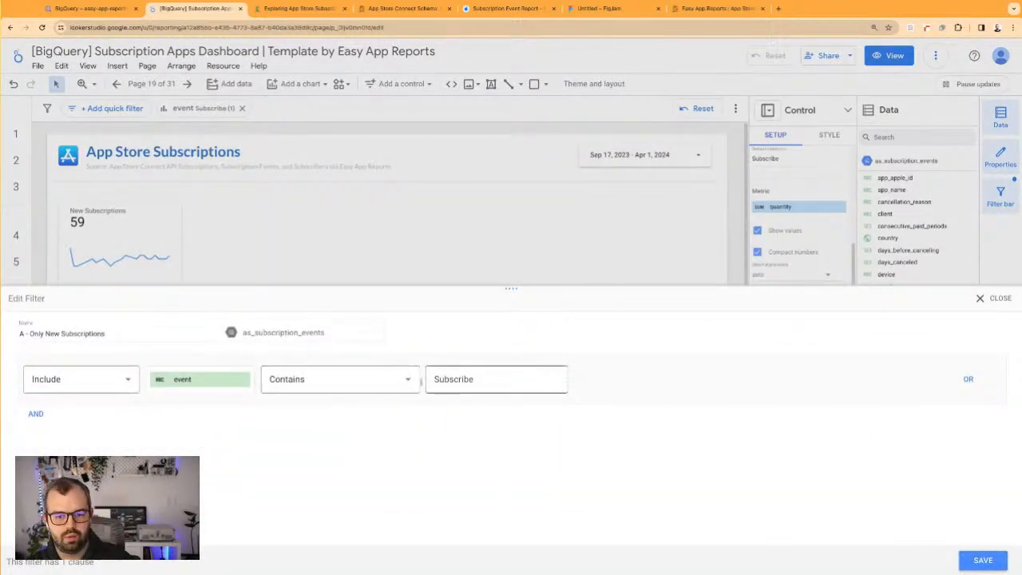
click(383, 380)
click(349, 461)
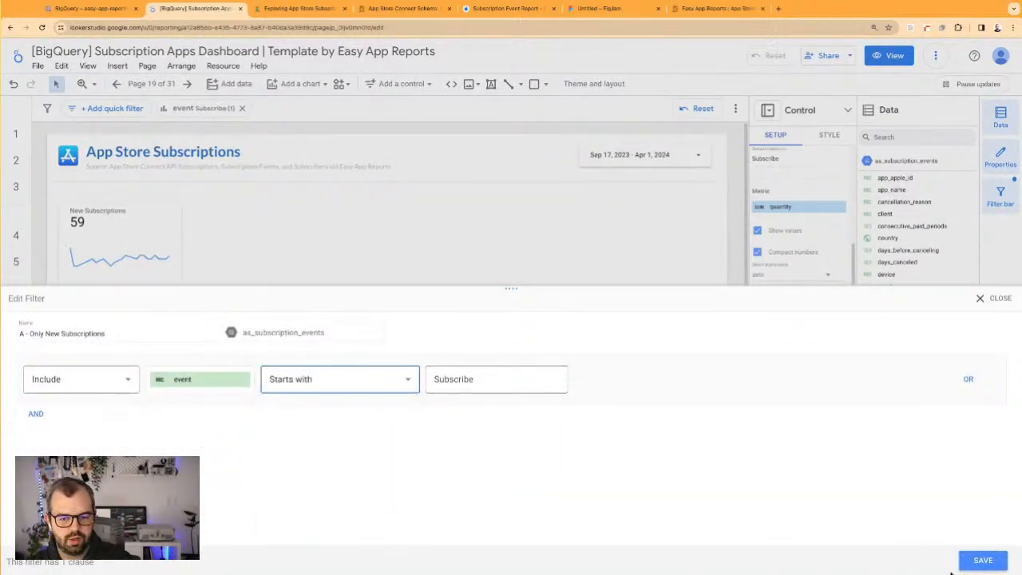
click(997, 567)
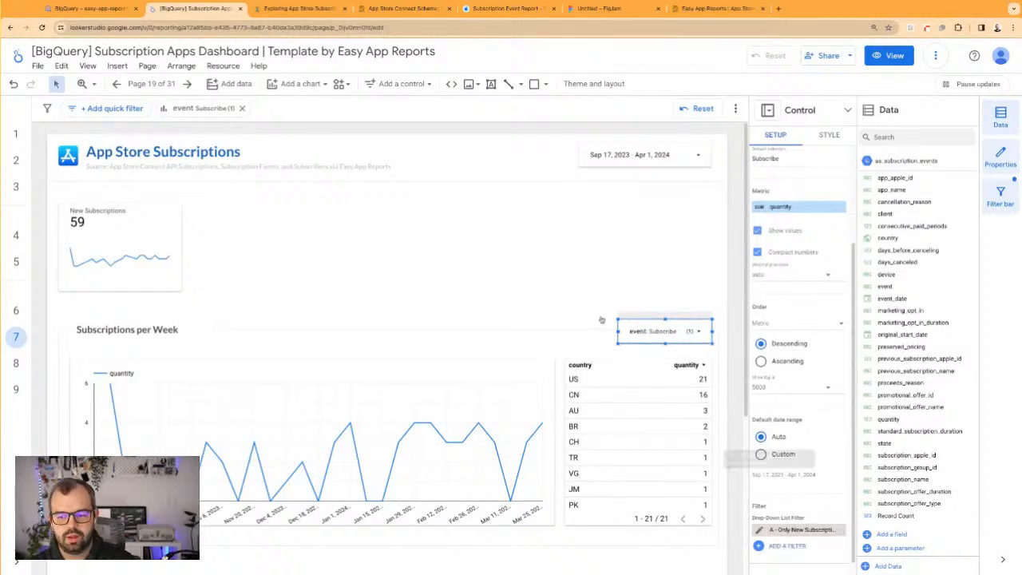
Delete the event drop-down control from the Subscriptions per Week section
click(136, 224)
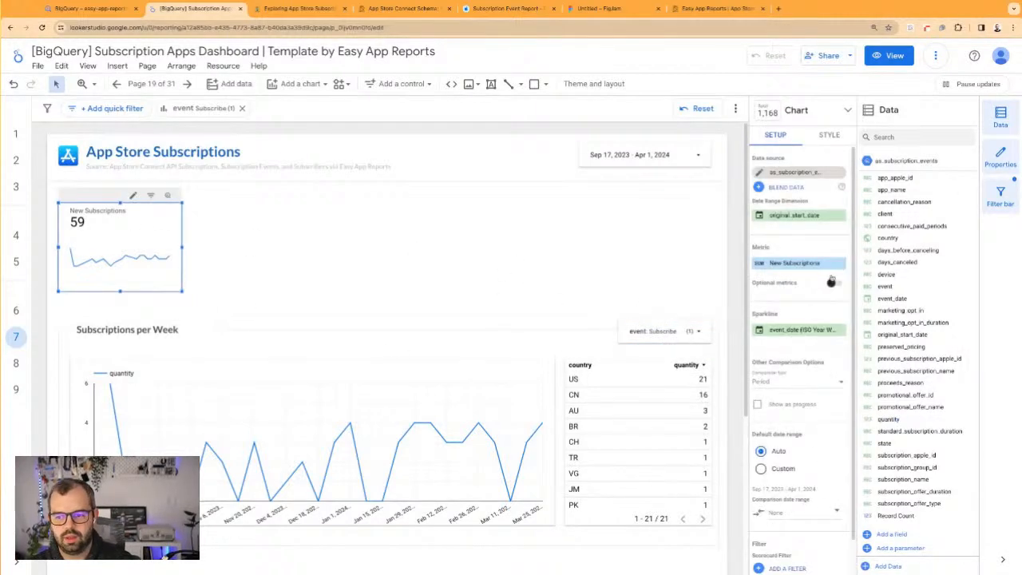
click(691, 330)
click(690, 331)
click(634, 327)
click(251, 188)
Apply the existing "A - Only New Subscriptions" filter to the New Subscriptions scorecard
click(166, 216)
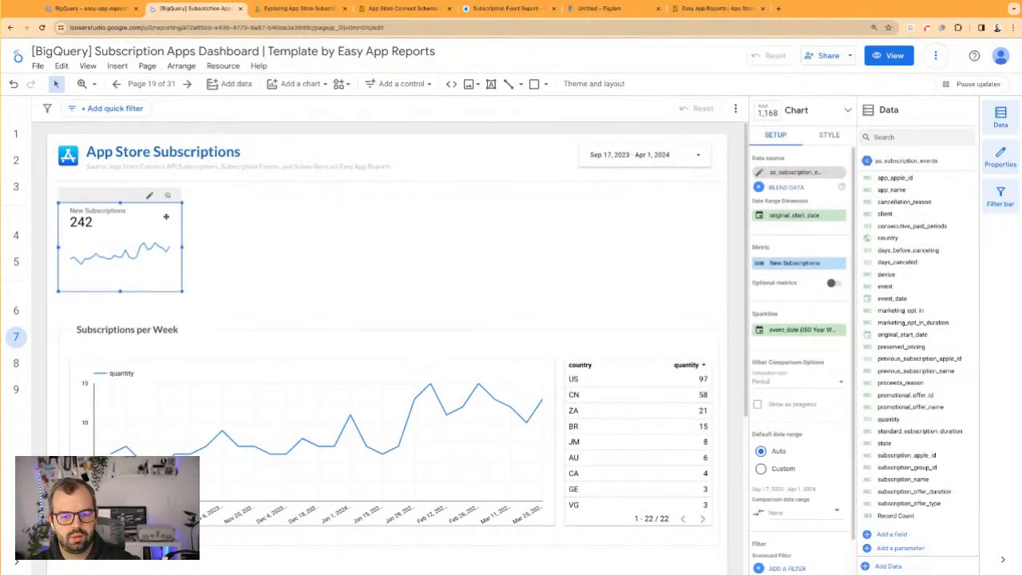
scroll(841, 501, down, 1)
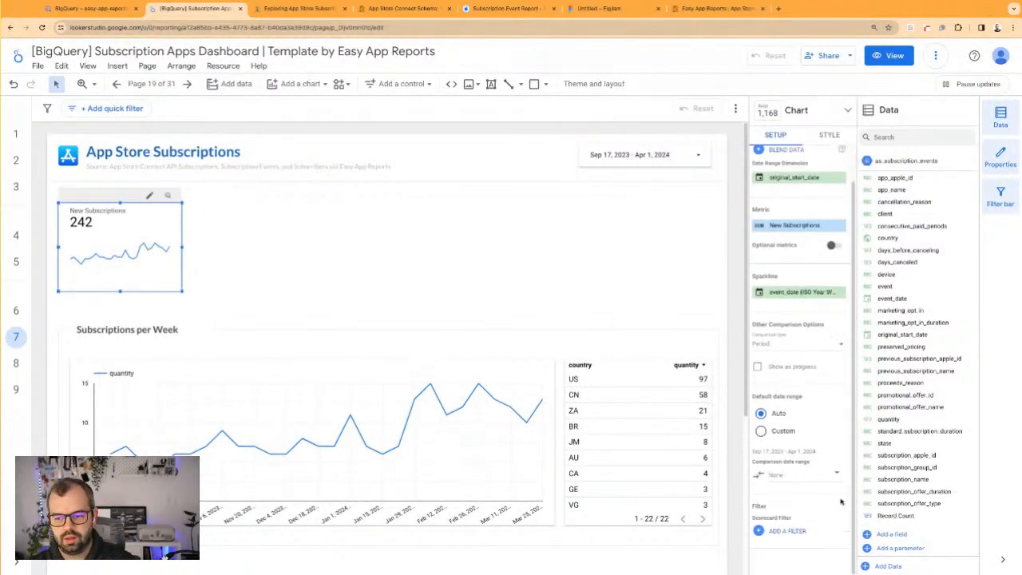
click(787, 532)
click(790, 438)
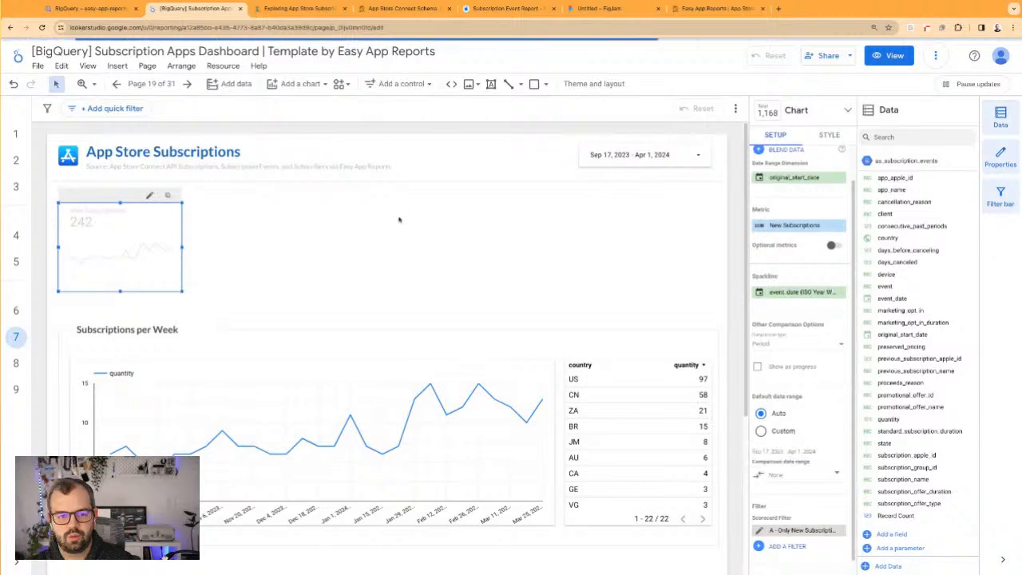
mouse_move(121, 291)
mouse_down()
mouse_move(124, 279)
mouse_move(121, 291)
mouse_up()
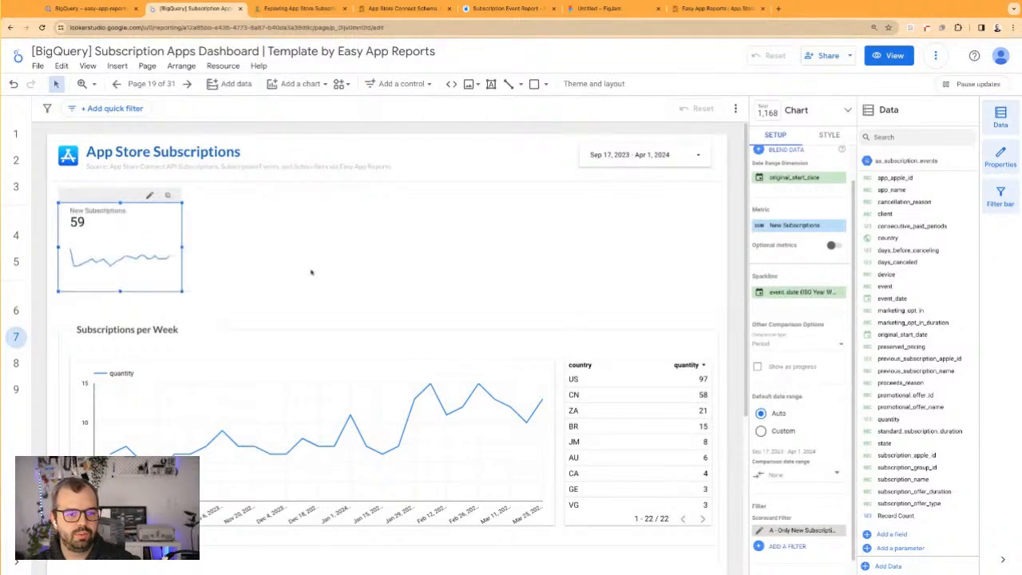
Turn on the fill for the New Subscriptions scorecard's sparkline and change its color to dark grey
click(831, 136)
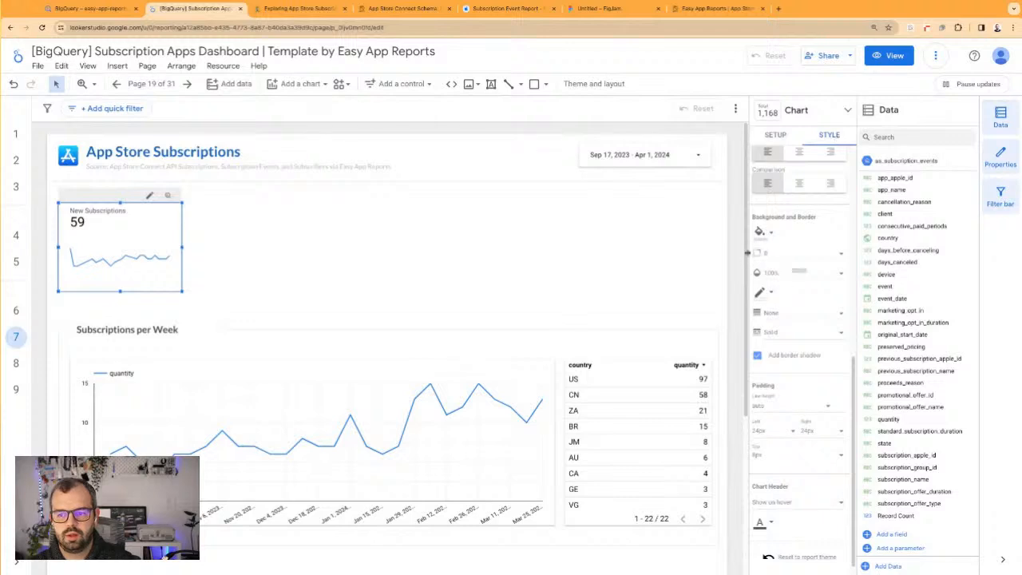
scroll(774, 344, down, 1)
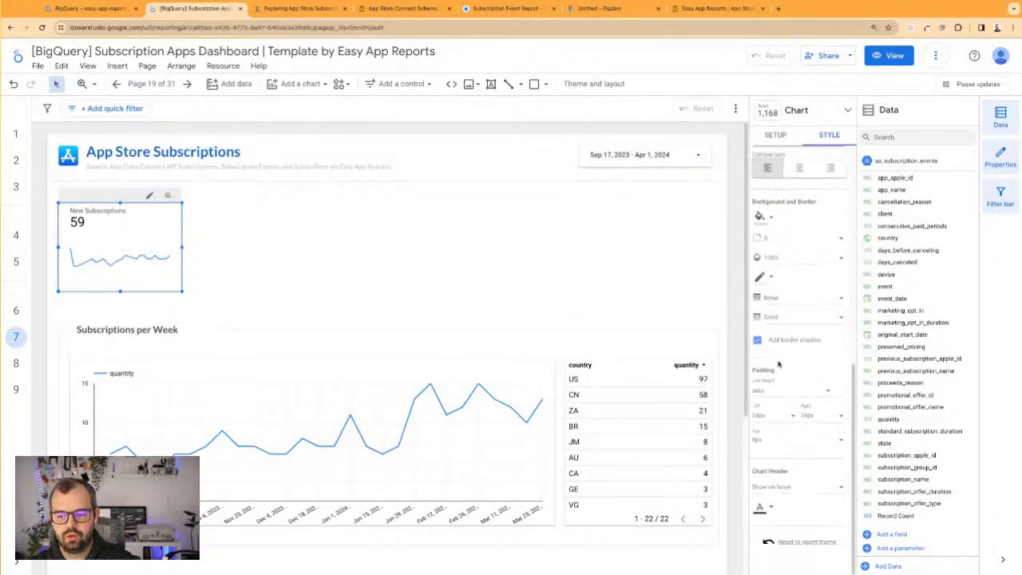
scroll(786, 376, up, 3)
scroll(779, 291, up, 2)
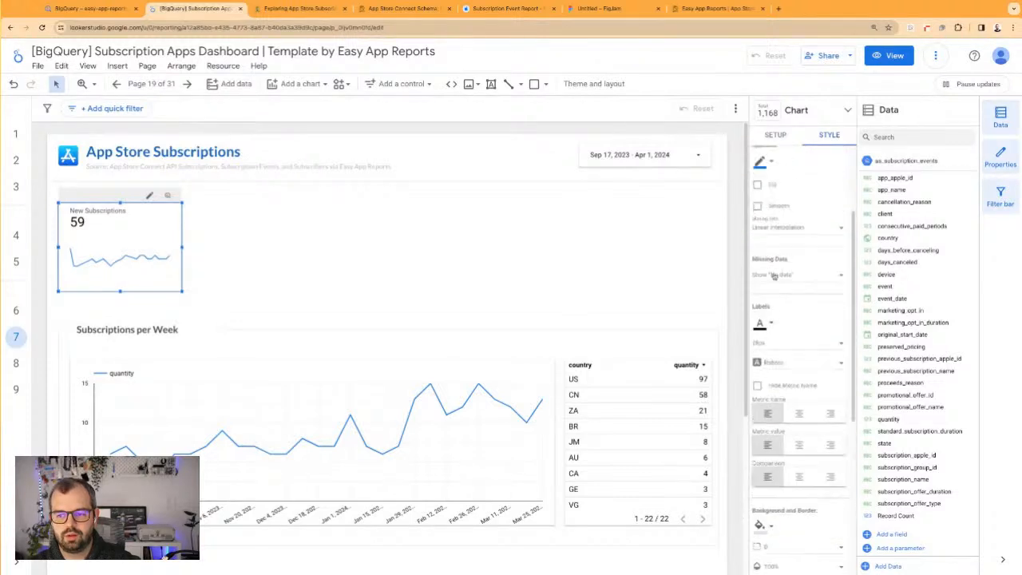
scroll(769, 228, up, 2)
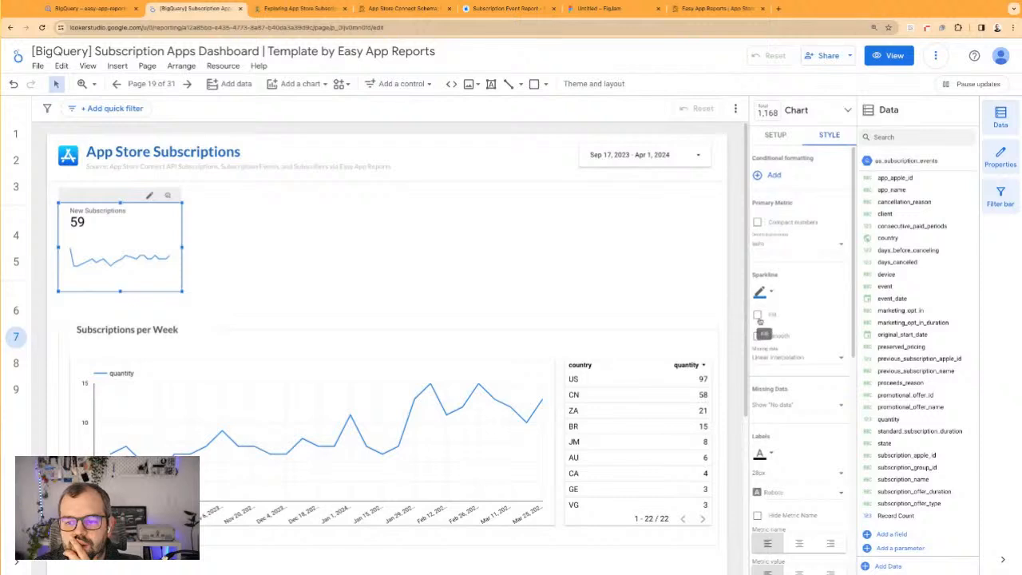
click(757, 314)
click(769, 295)
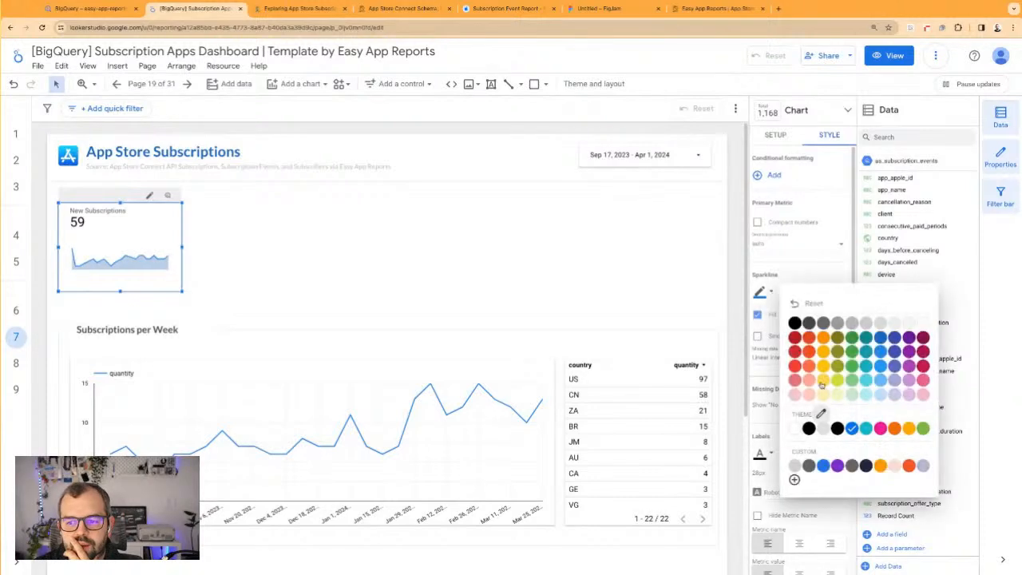
click(816, 414)
Duplicate the New Subscriptions scorecard and place the copy directly to its right
click(382, 240)
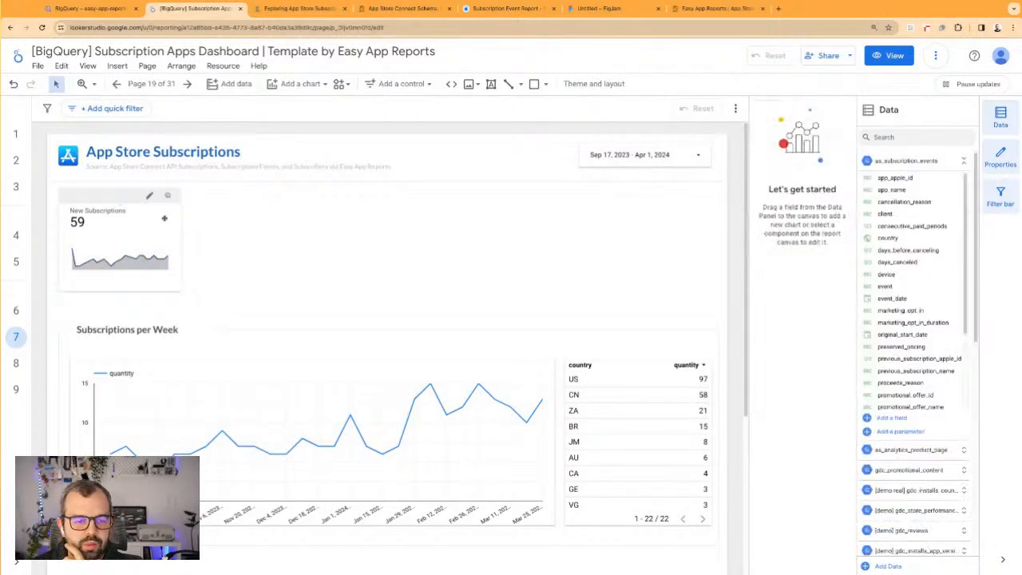
drag(152, 218, 286, 213)
key(super+v)
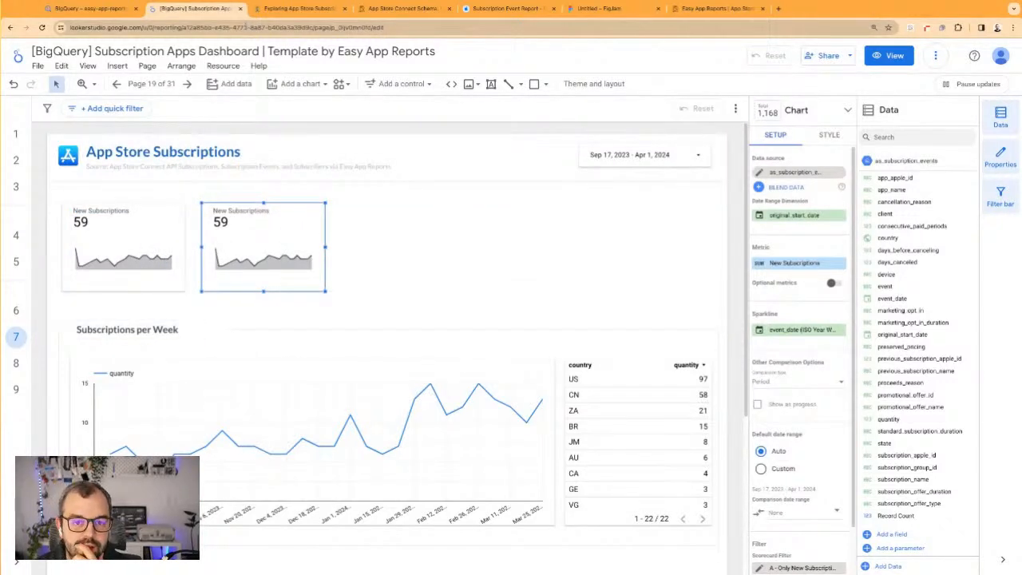
Switch to the App Store Connect schema article and open the Subscription Events reference linked in the Event field's description
click(404, 8)
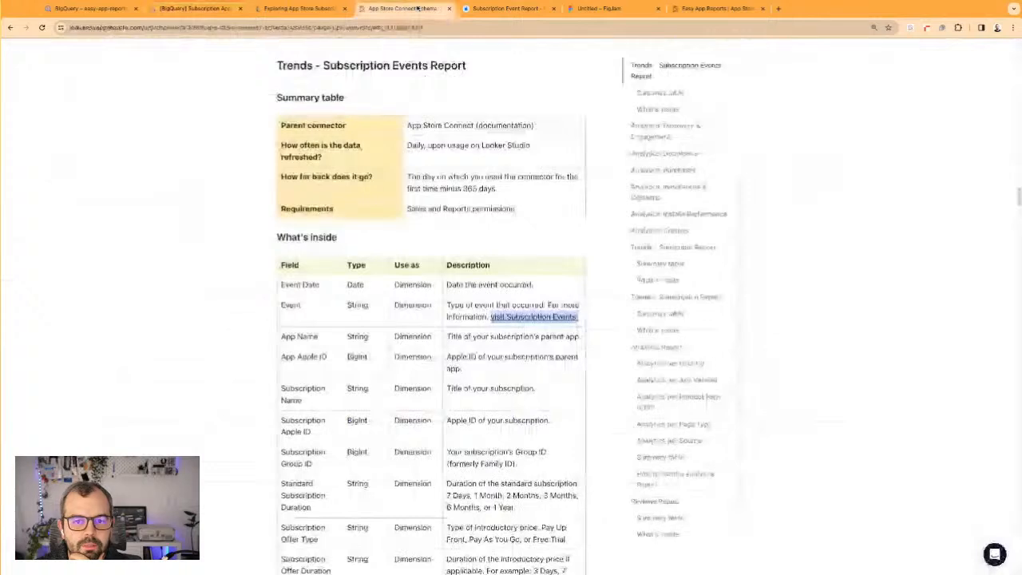
click(377, 96)
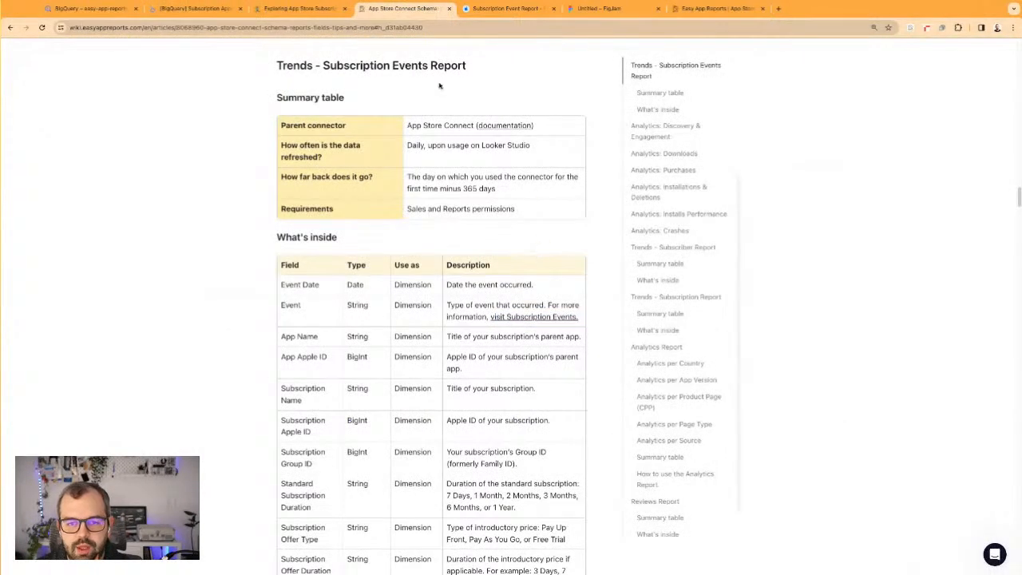
click(90, 27)
click(89, 28)
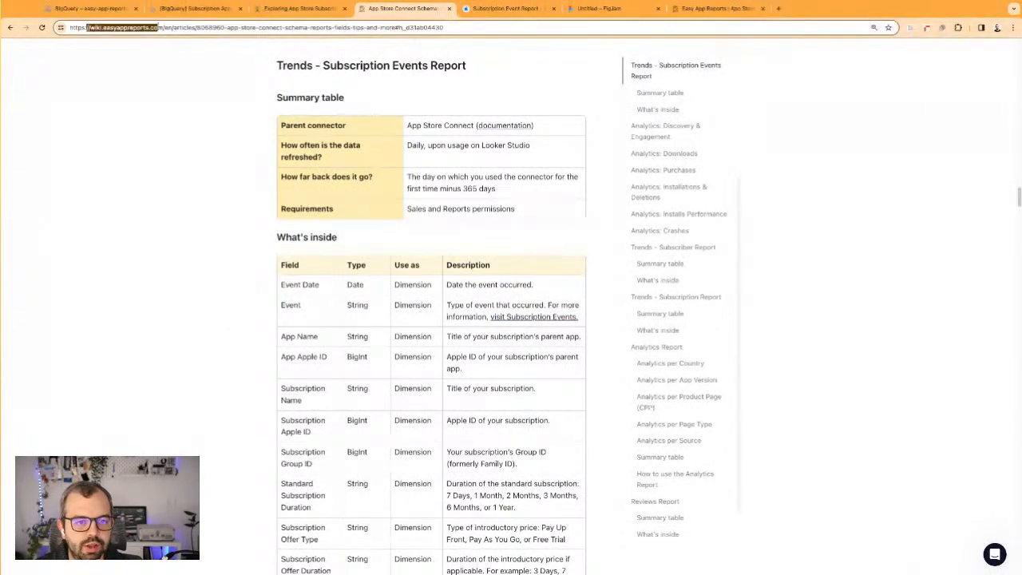
click(736, 277)
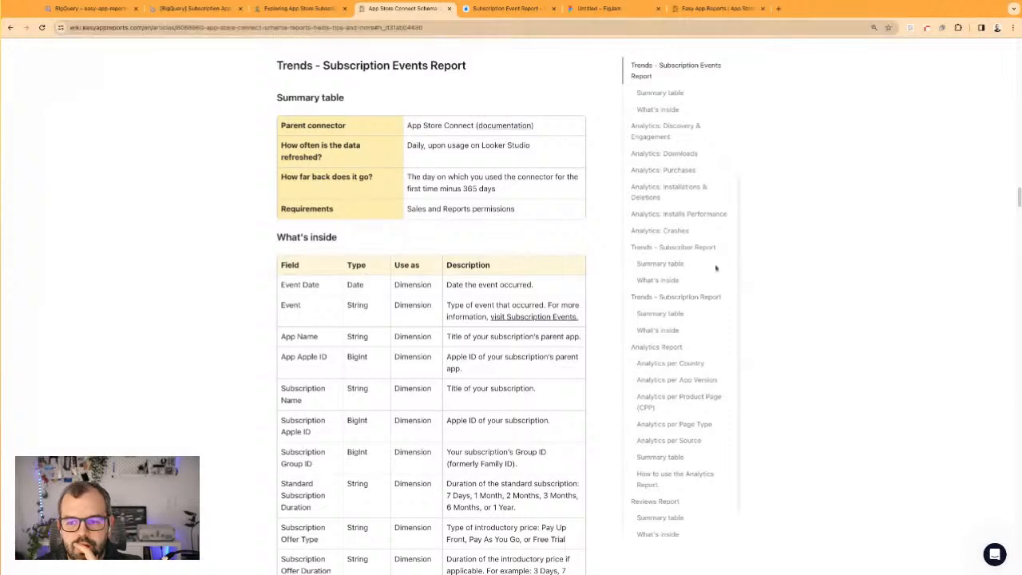
scroll(691, 214, up, 2)
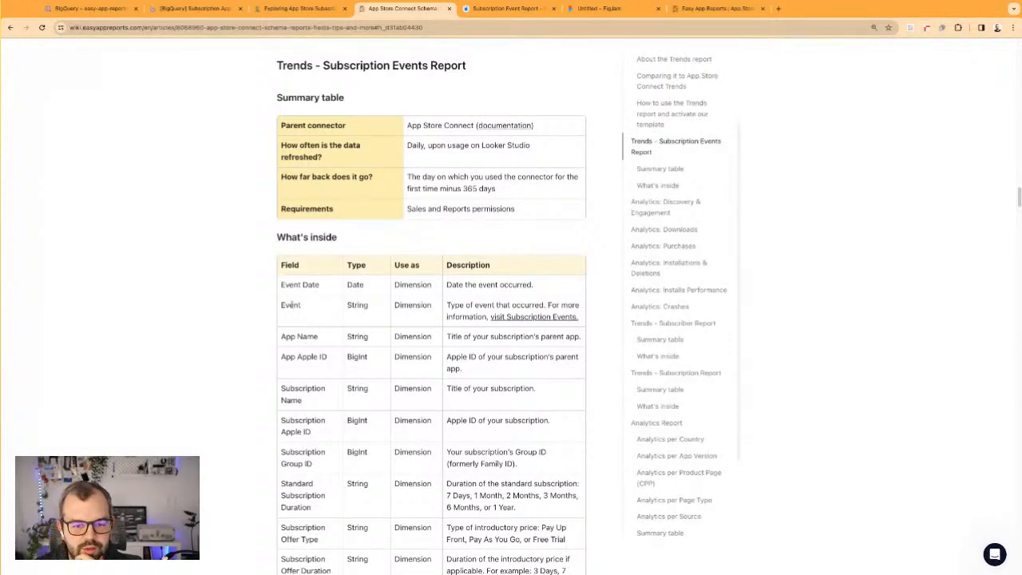
click(519, 317)
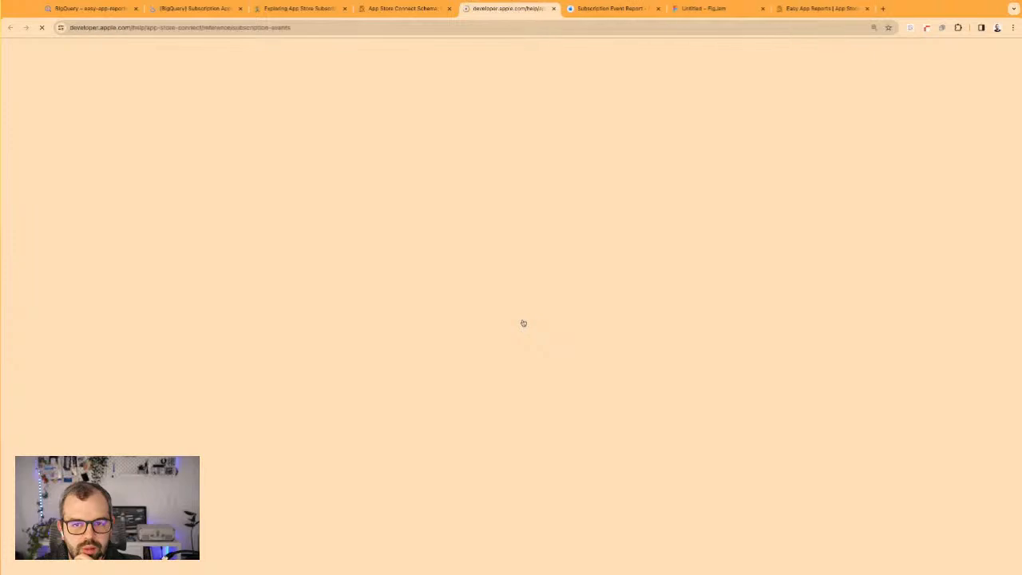
Examine Apple's subscription event definitions, from Activations and Cancellations through Reactivations and Renewals
scroll(471, 188, down, 3)
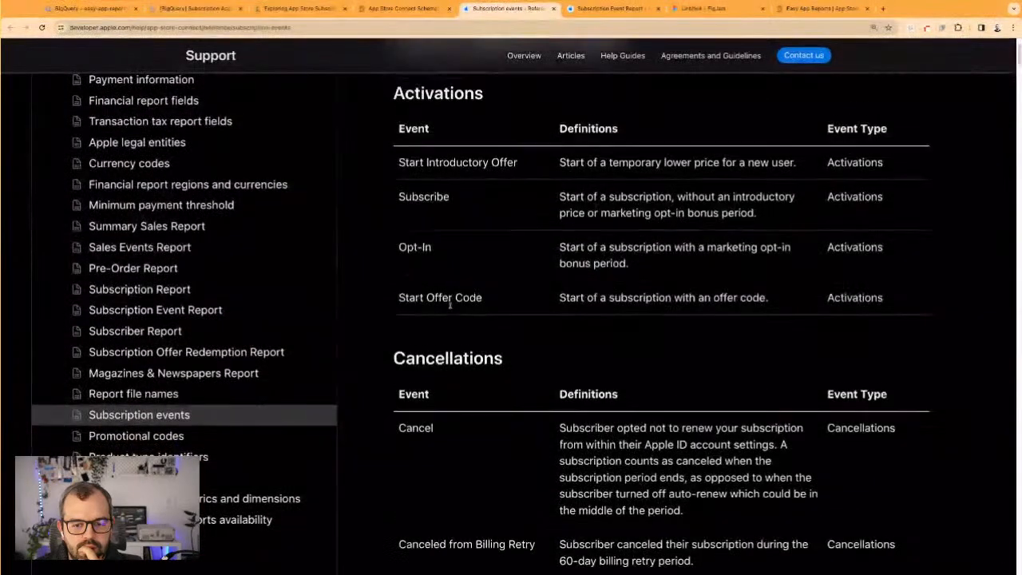
drag(424, 190, 468, 309)
click(468, 310)
scroll(437, 303, down, 5)
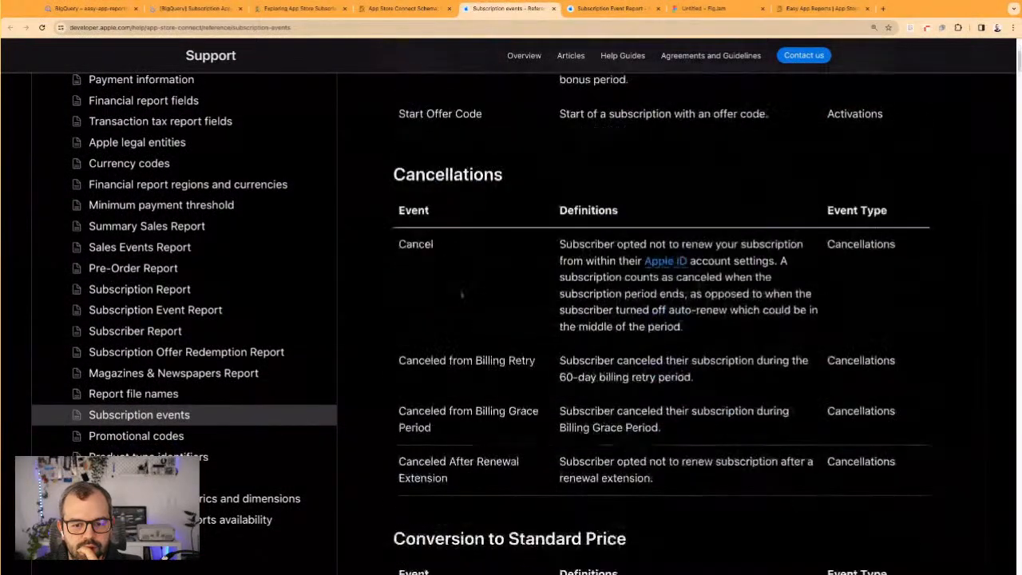
scroll(436, 287, down, 12)
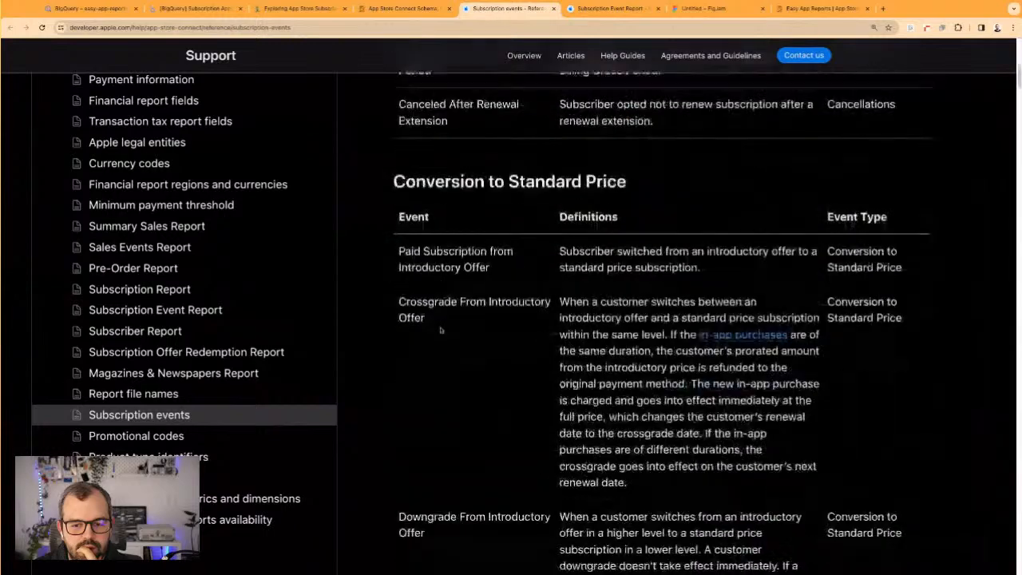
scroll(441, 337, down, 20)
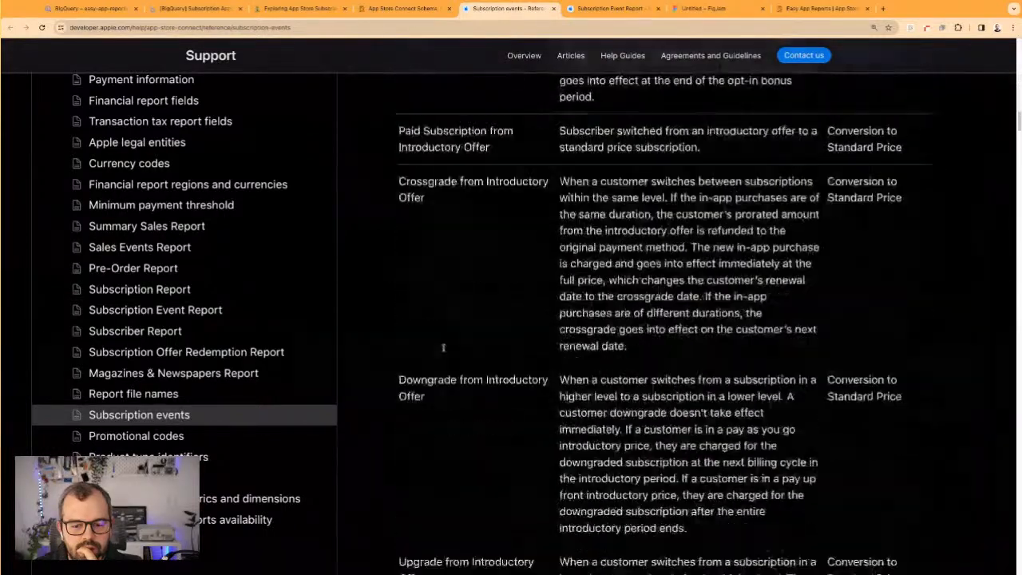
scroll(443, 347, down, 8)
scroll(1019, 137, down, 9)
scroll(1019, 137, down, 3)
scroll(1019, 138, down, 15)
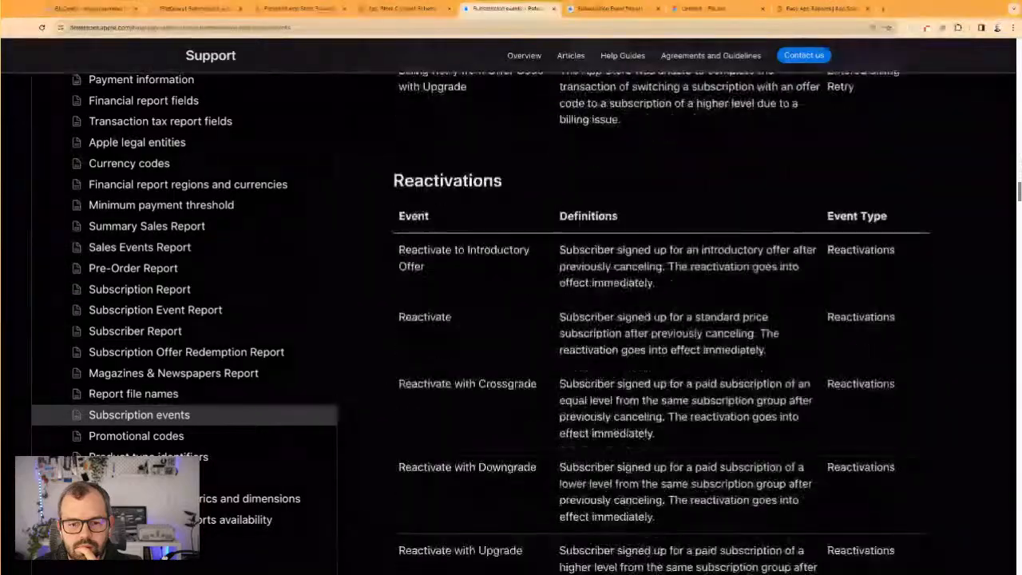
scroll(1019, 138, up, 5)
scroll(662, 320, down, 16)
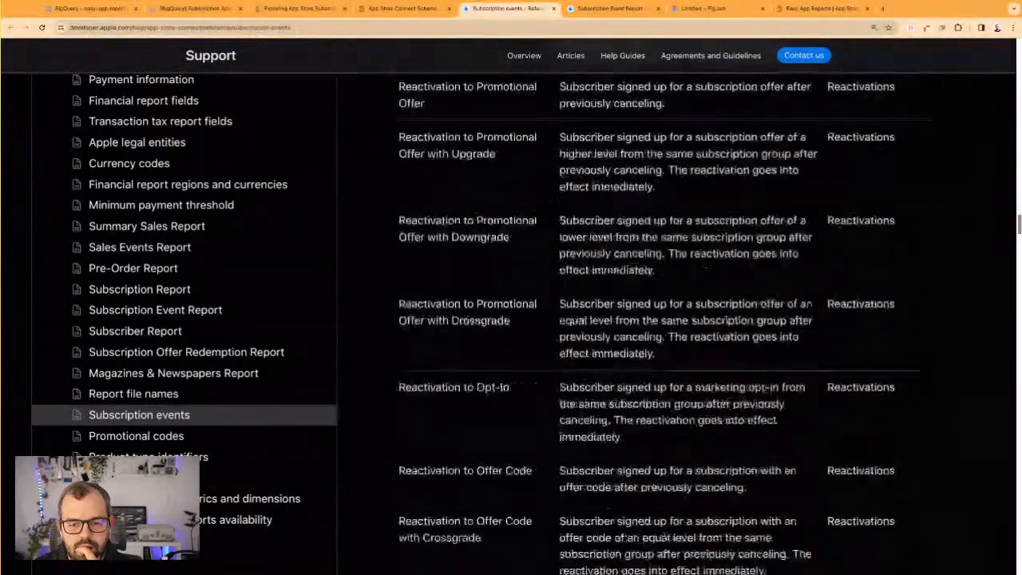
scroll(663, 319, down, 4)
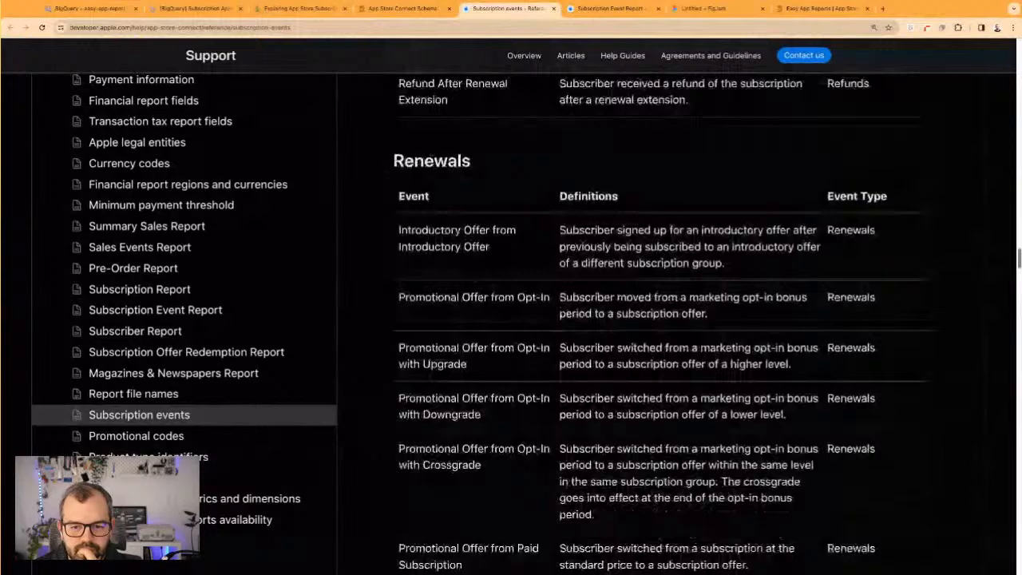
Examine Apple's Renewals event definitions, switch back to the Looker Studio report and review the event names in its event table
scroll(663, 319, up, 1)
scroll(663, 320, down, 6)
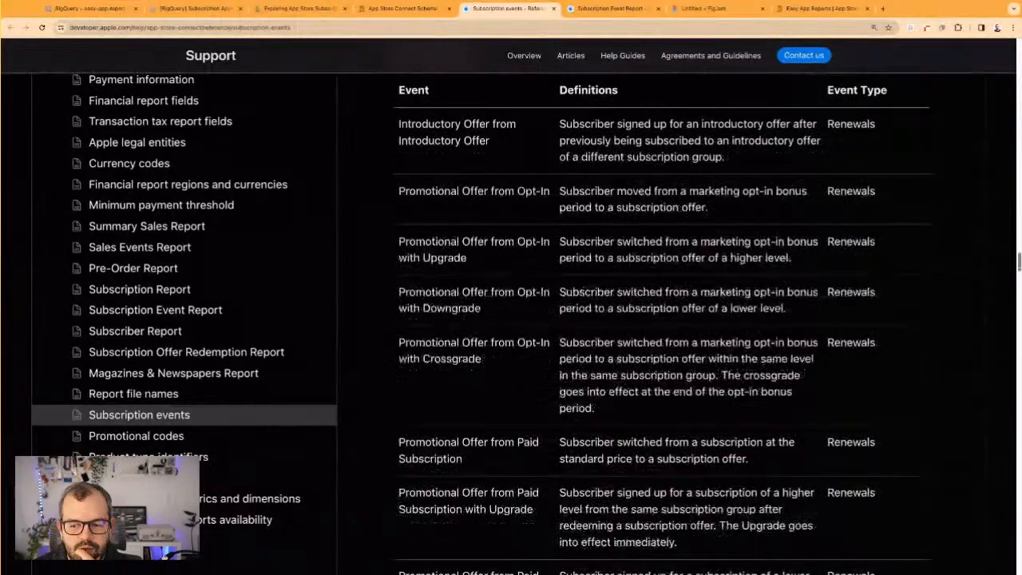
scroll(663, 320, down, 11)
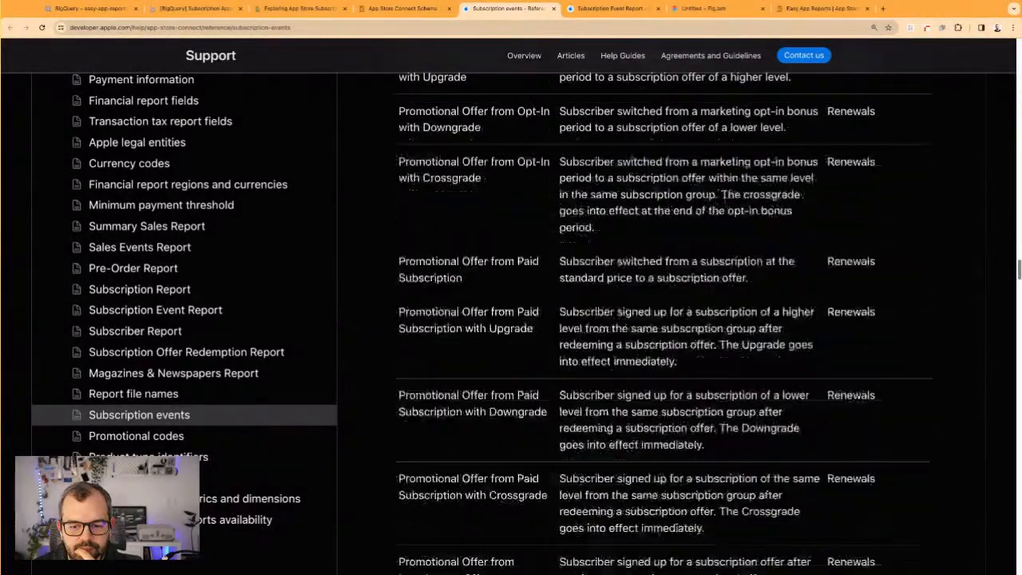
scroll(663, 319, down, 20)
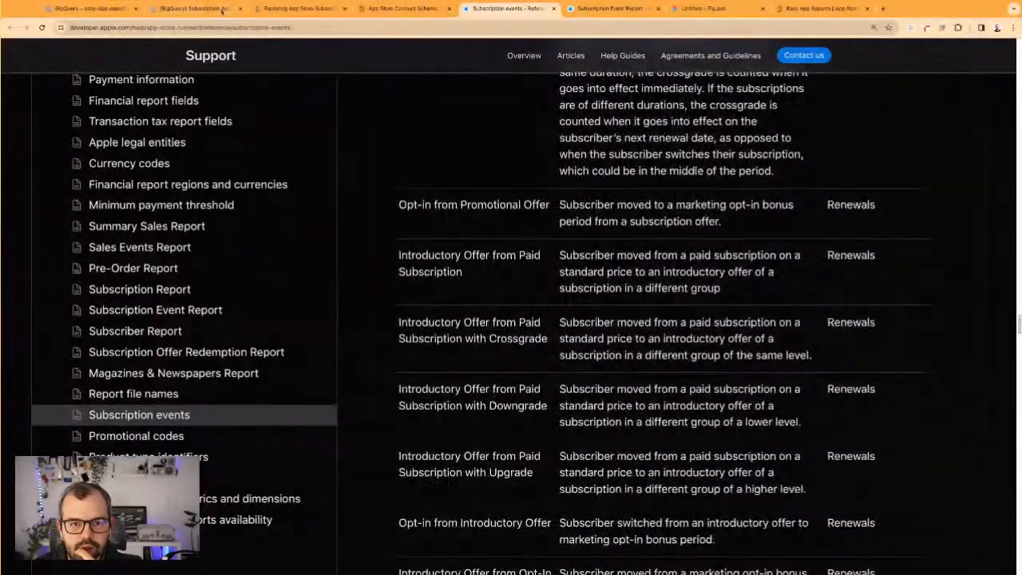
click(196, 8)
scroll(343, 312, down, 3)
scroll(334, 328, down, 1)
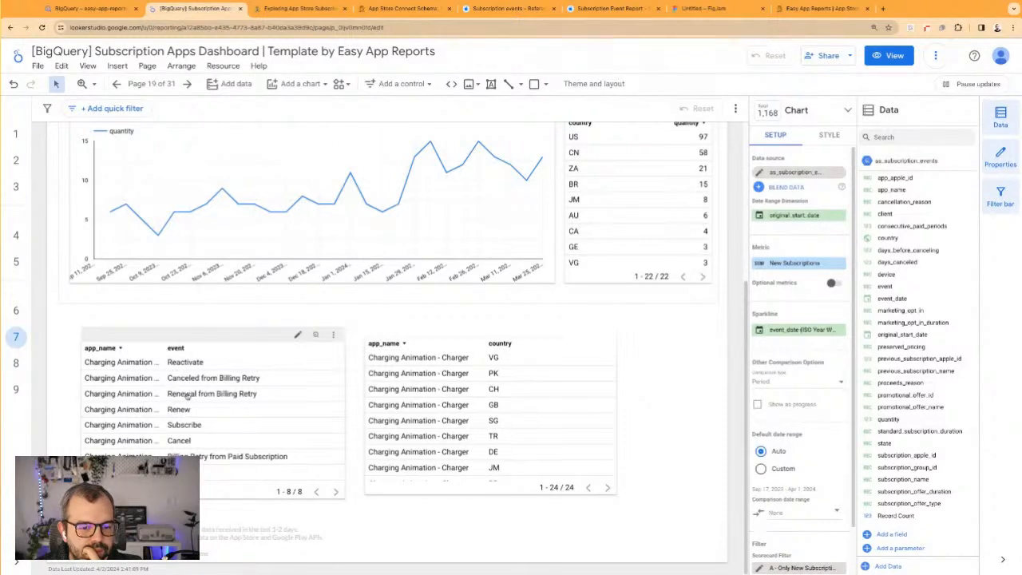
scroll(239, 371, up, 5)
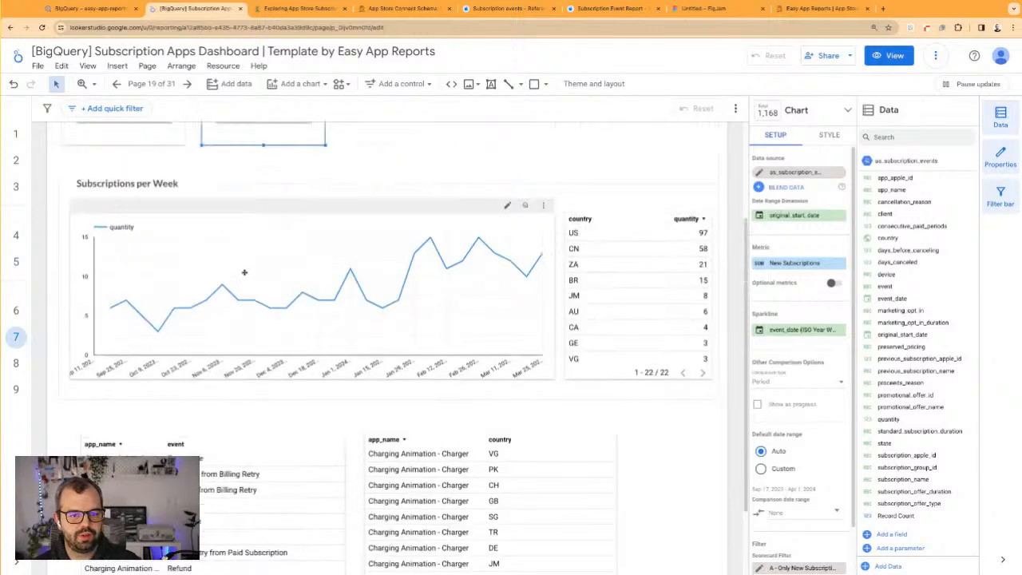
Remove the New Subscriptions filter from the second scorecard and create a new filter named A - Only Renewals
click(274, 239)
scroll(838, 544, down, 1)
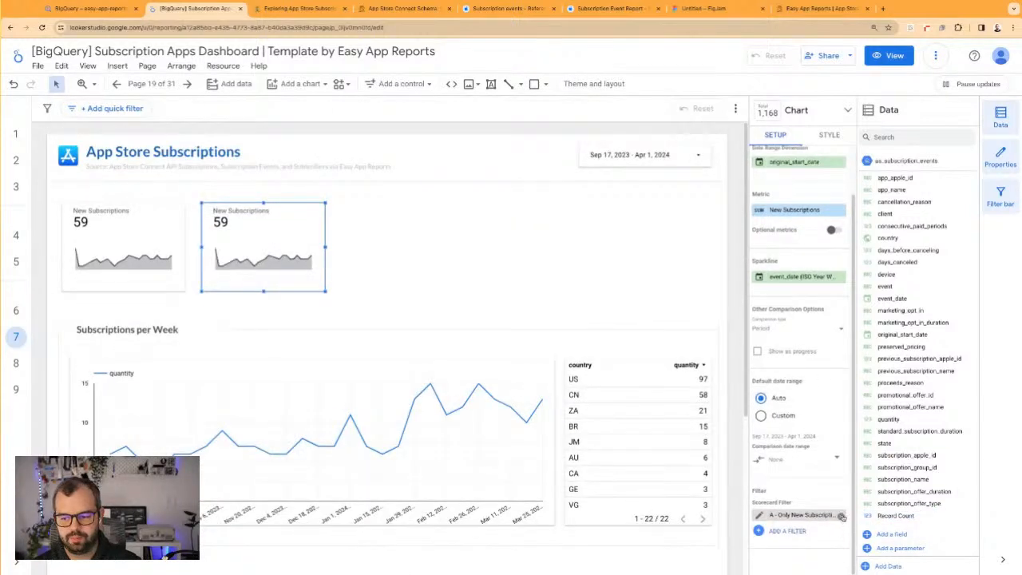
click(842, 516)
click(779, 530)
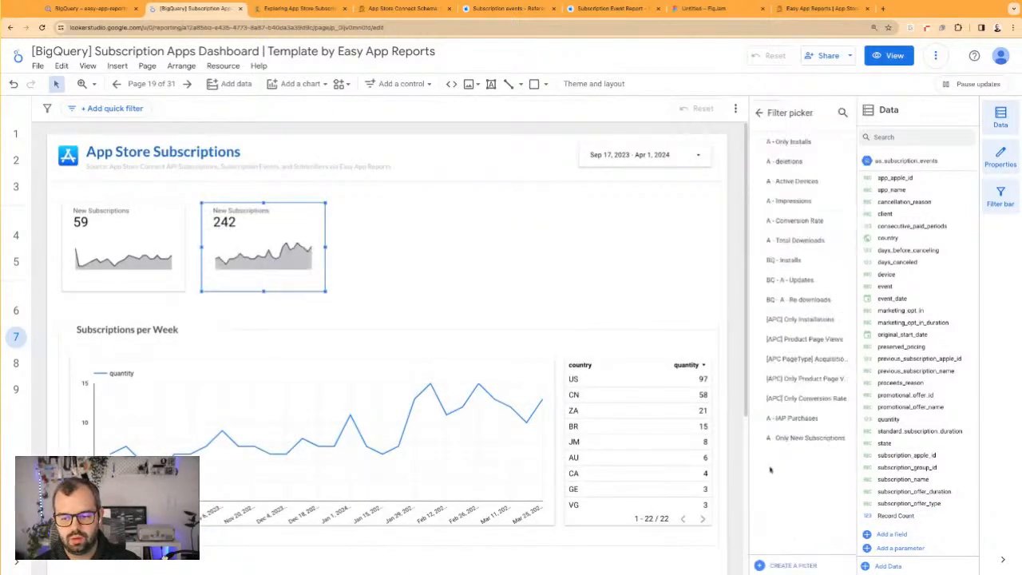
click(797, 565)
click(58, 339)
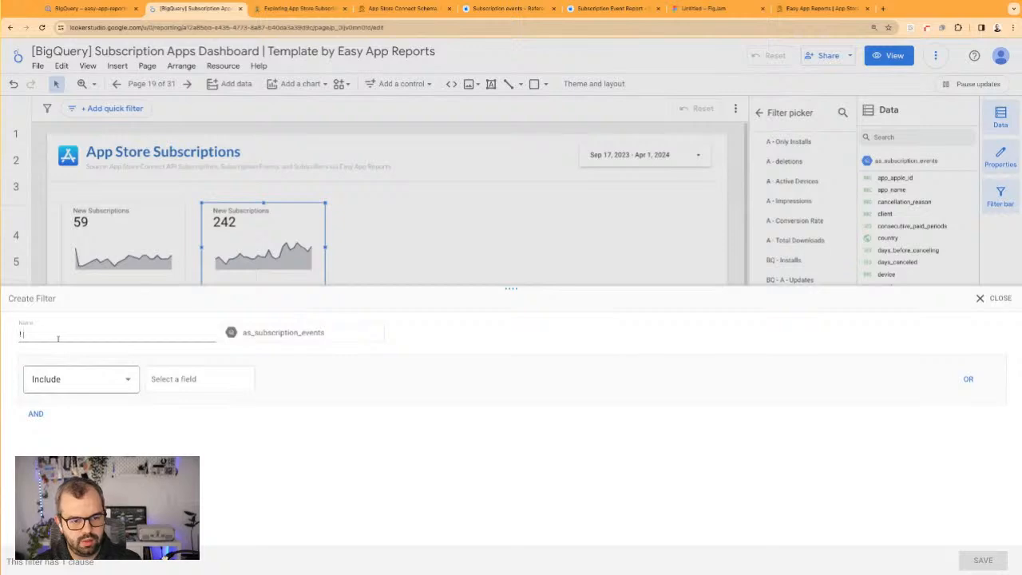
text(A - Only Renewals)
Set the A - Only Renewals filter to include records whose event starts with Renew, and save it
click(49, 377)
click(168, 384)
click(181, 383)
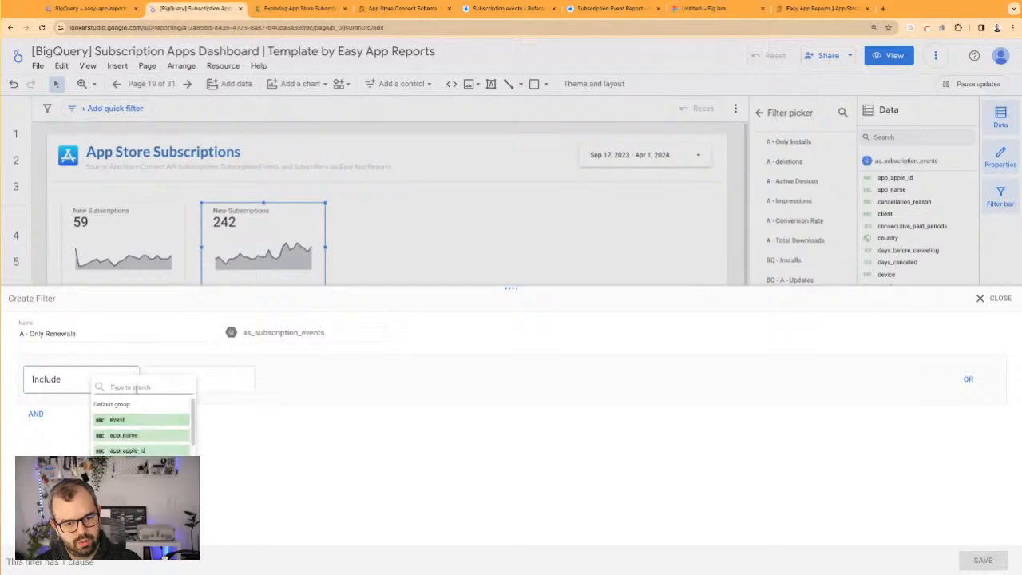
click(120, 421)
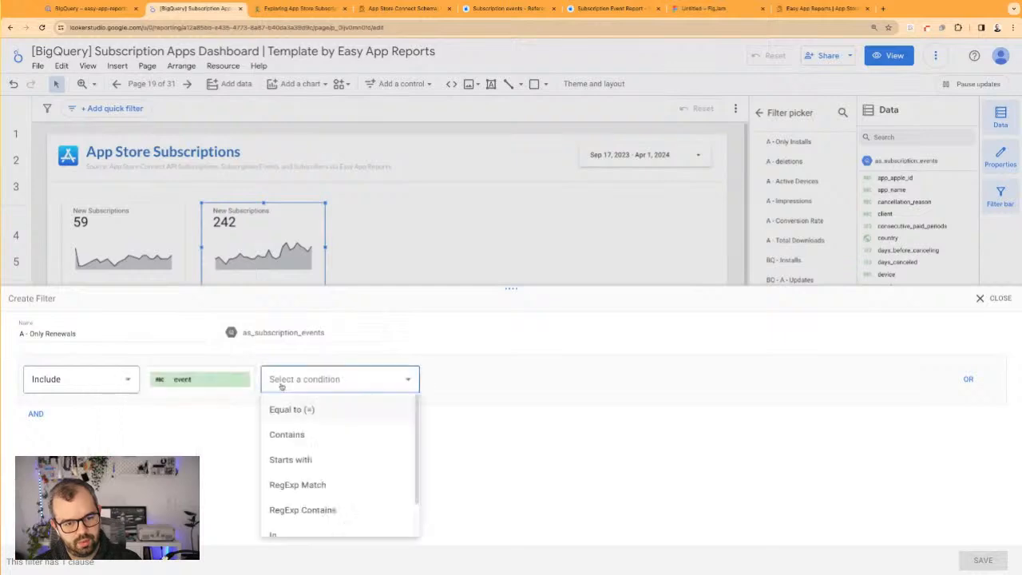
click(297, 461)
click(476, 381)
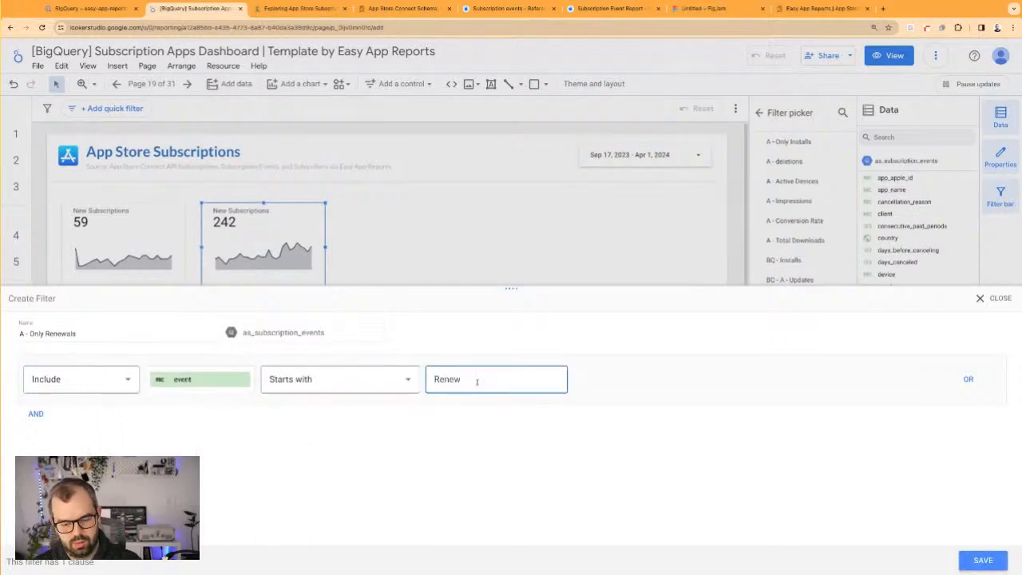
text(Renew)
click(983, 560)
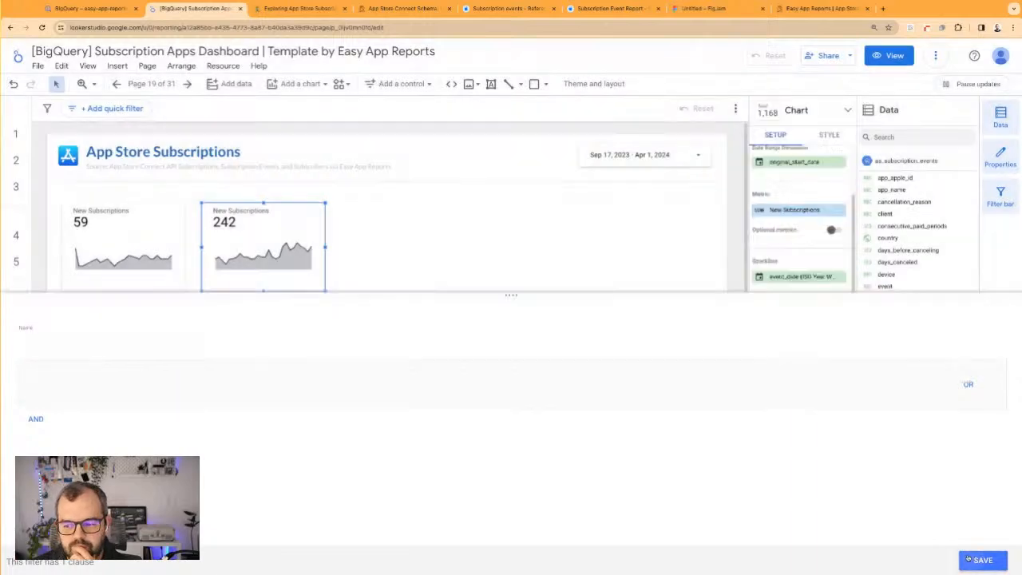
Rename the second scorecard's metric as Renewal
scroll(282, 349, up, 3)
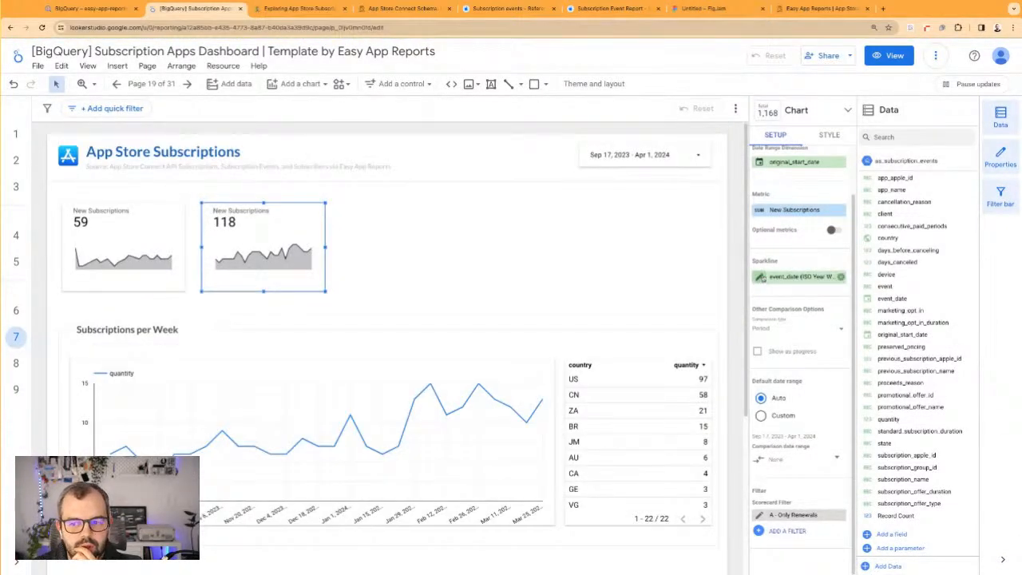
click(760, 209)
triple_click(717, 238)
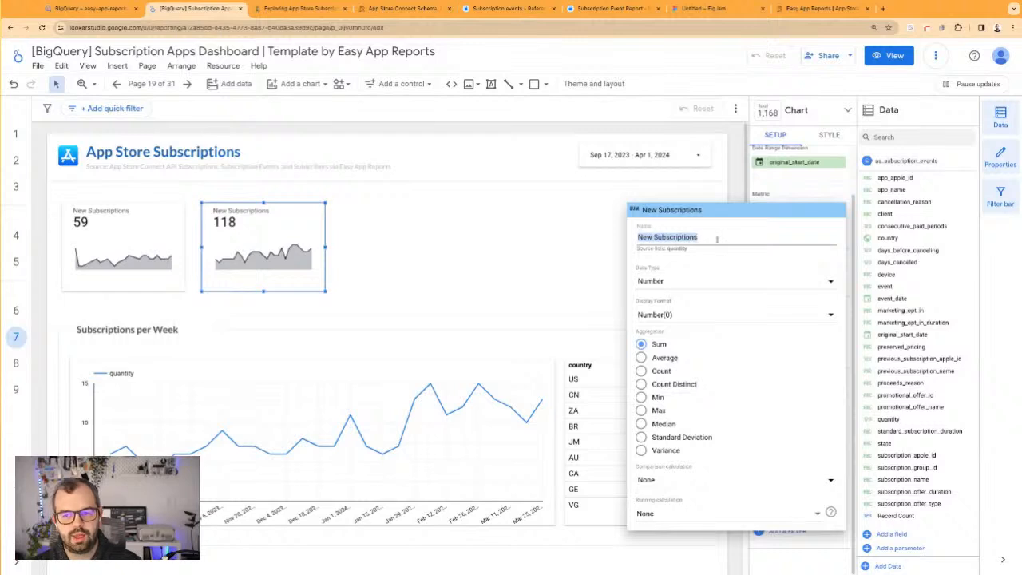
text(Renew)
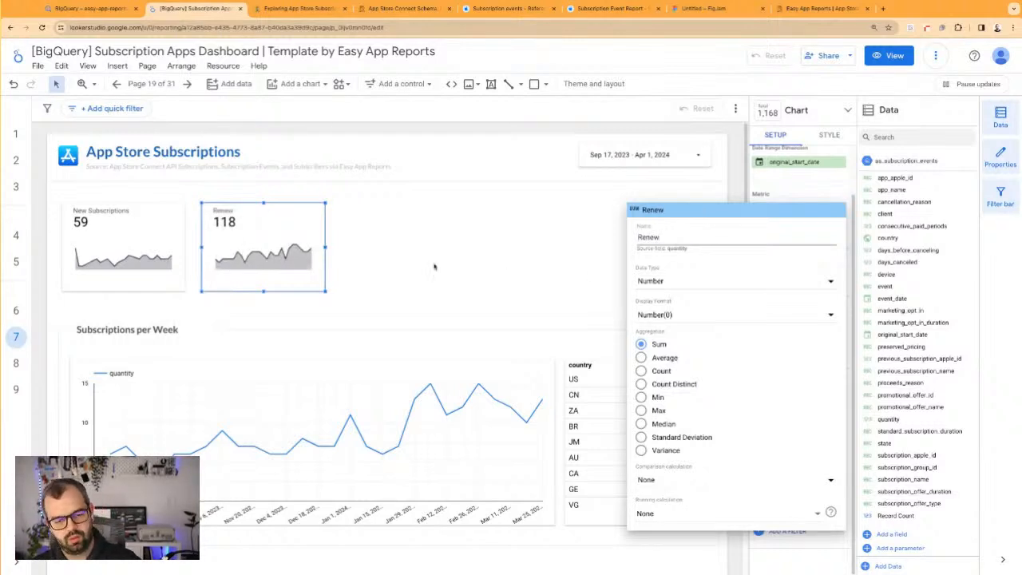
text(a)
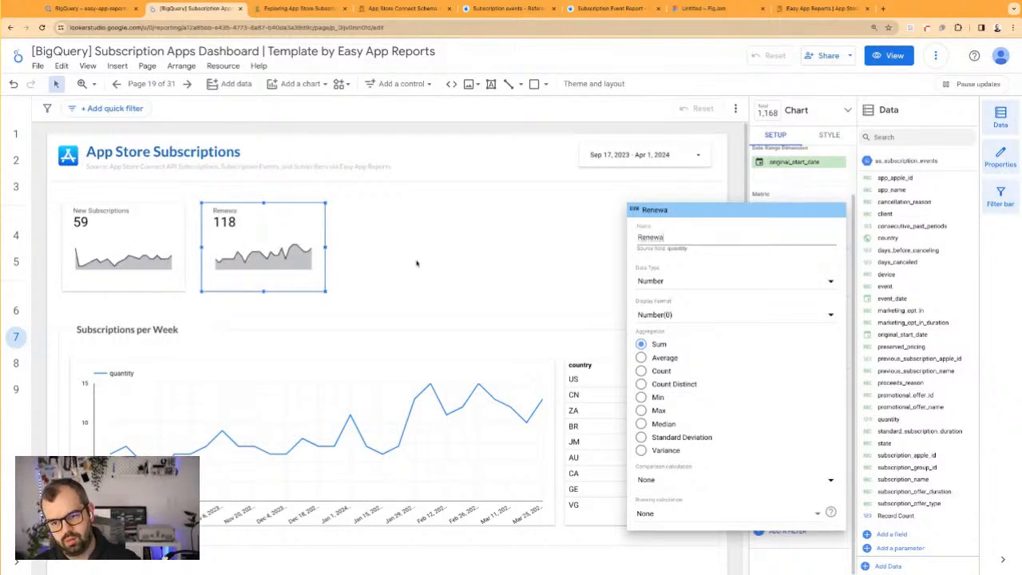
text(l;)
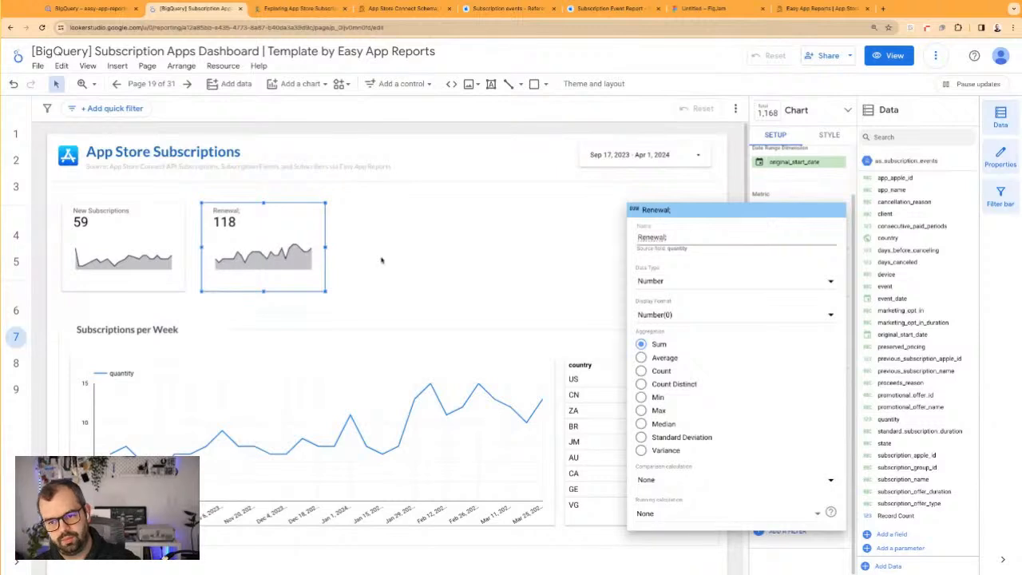
key(BackSpace)
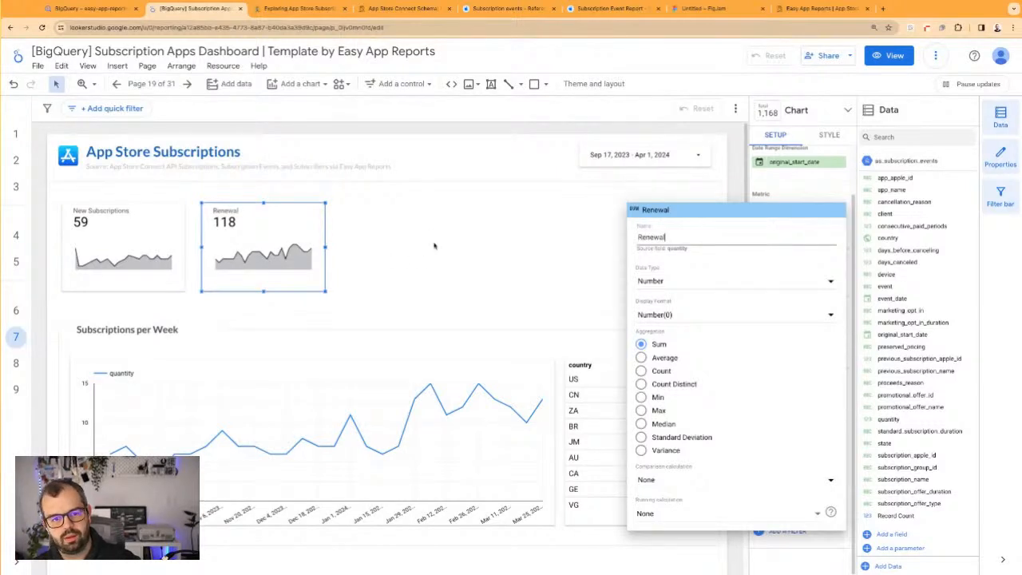
key(Return)
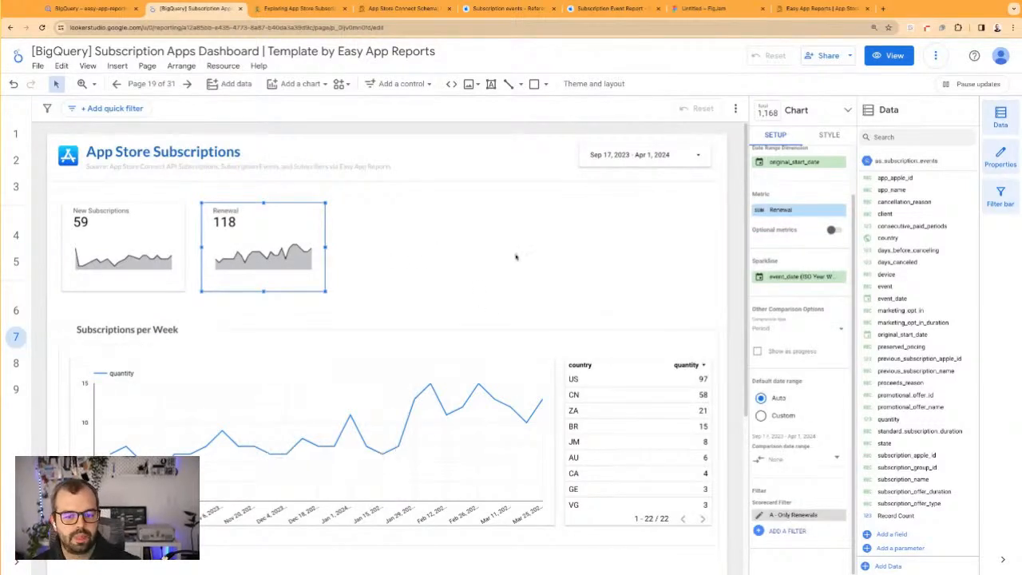
Duplicate the Renewal scorecard directly to its right and remove the A - Only Renewals filter from the copy
drag(283, 241, 423, 241)
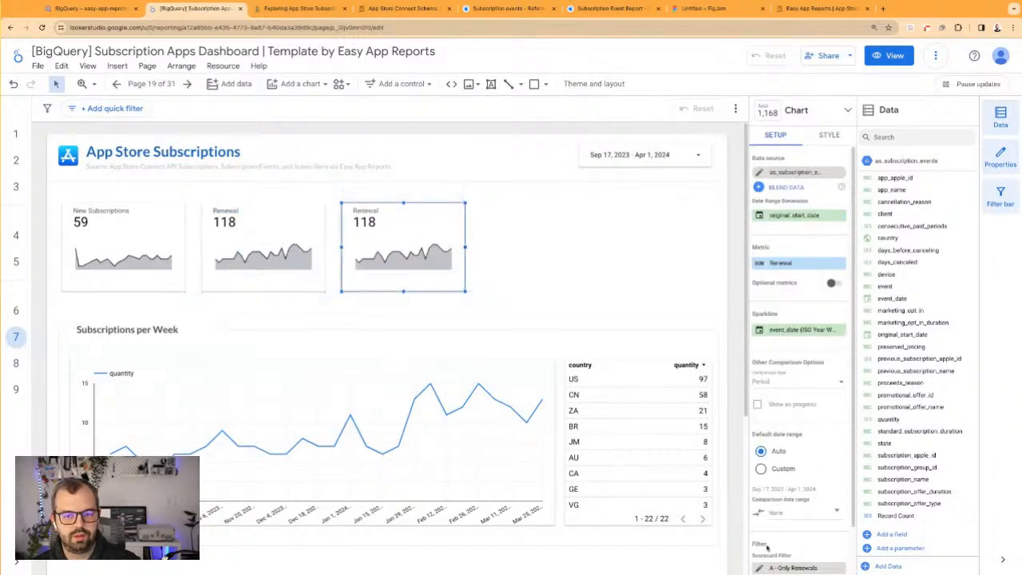
scroll(799, 543, down, 1)
click(817, 527)
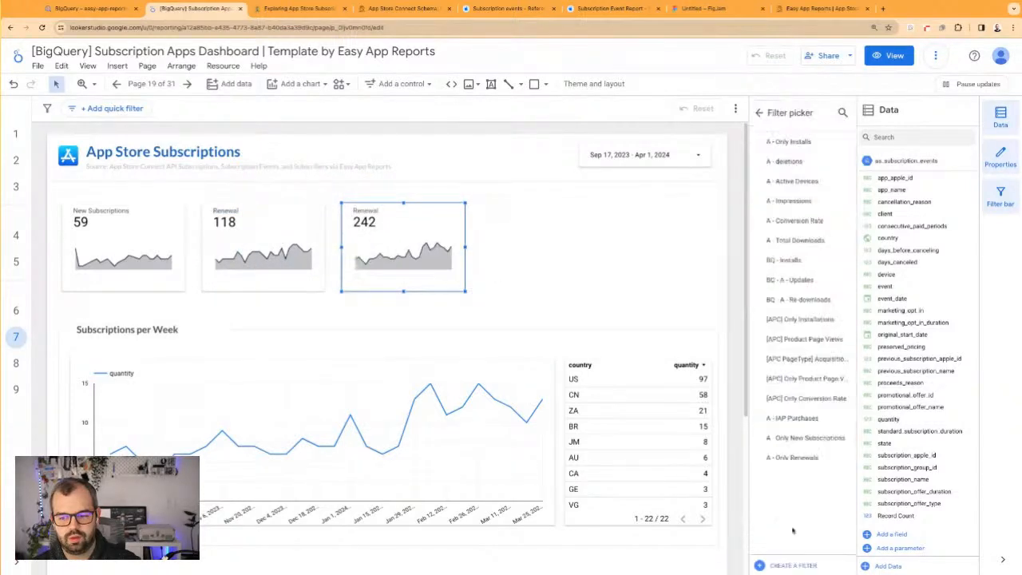
Create and save a filter named A - Only Cancelation for the third scorecard that includes records whose event contains Cancel
click(793, 565)
click(105, 334)
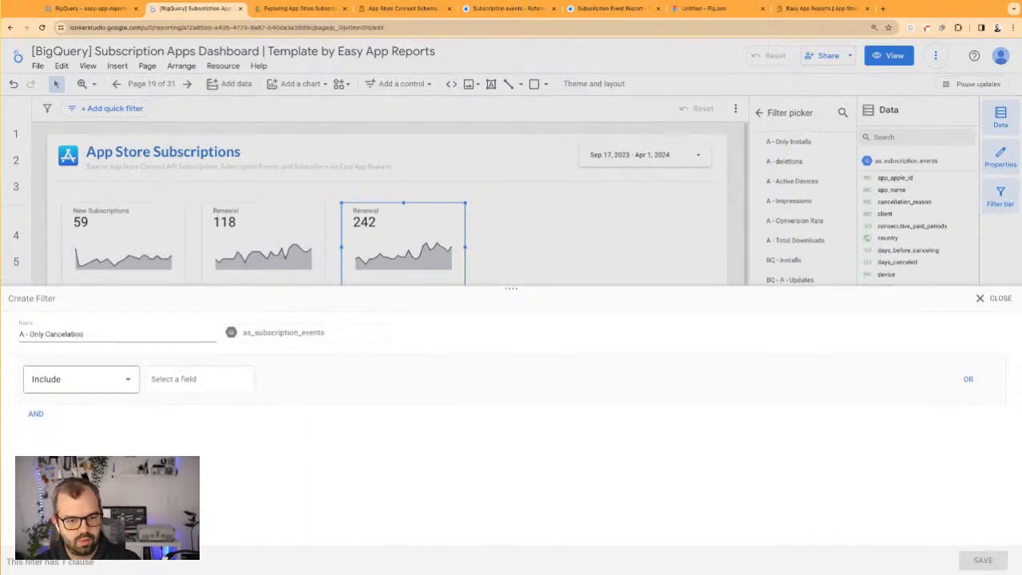
key(Tab)
click(172, 379)
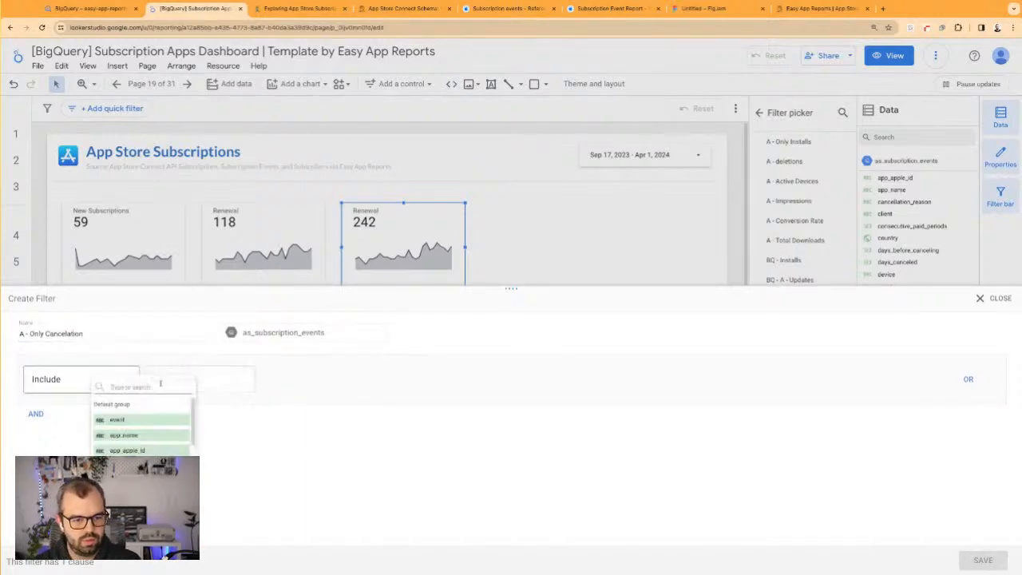
click(164, 436)
click(169, 389)
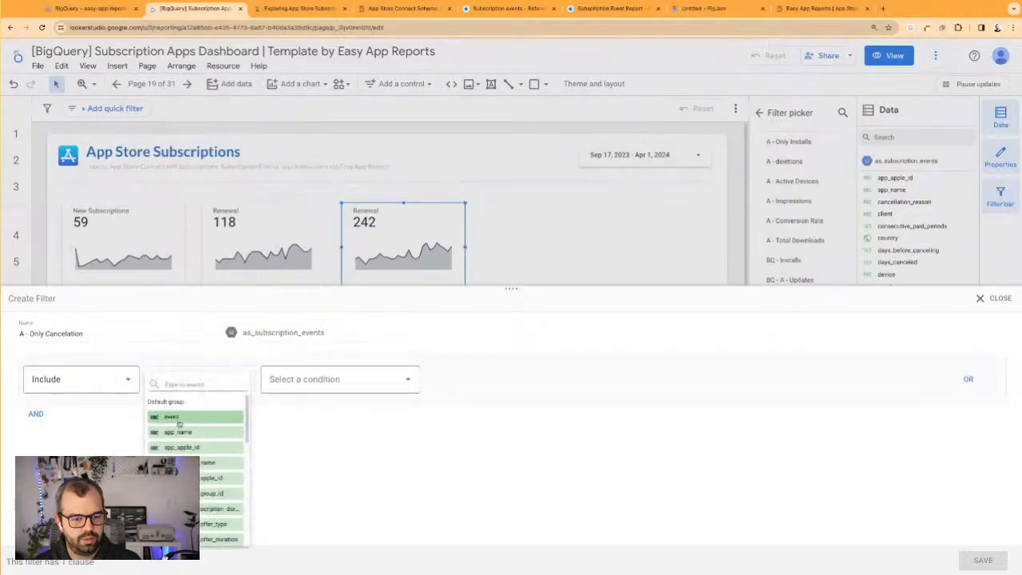
click(171, 417)
click(277, 382)
click(299, 450)
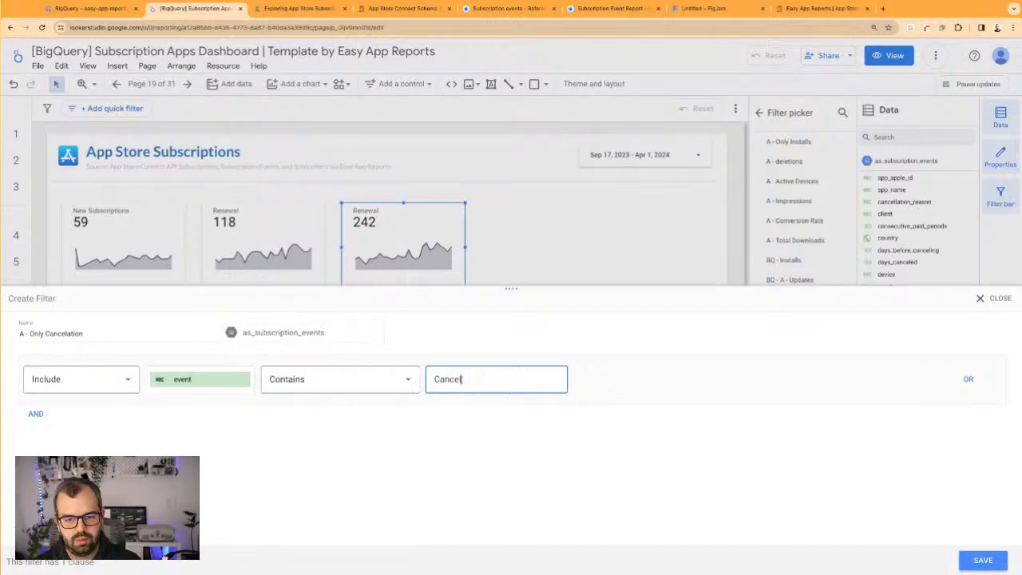
text(Cancel)
click(983, 560)
Rename the third scorecard's metric as Cancelations
scroll(264, 390, down, 3)
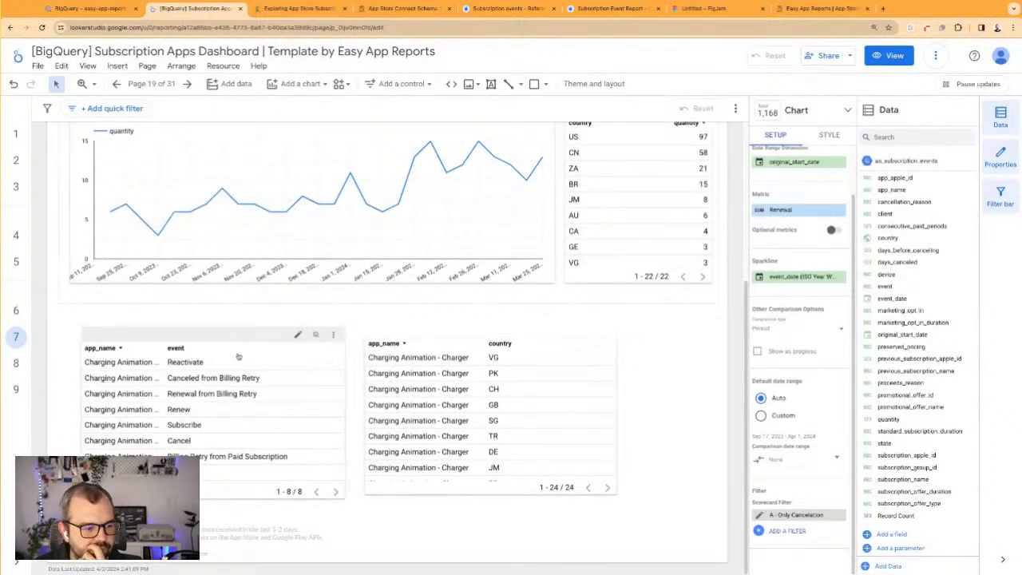
scroll(351, 328, up, 3)
click(556, 244)
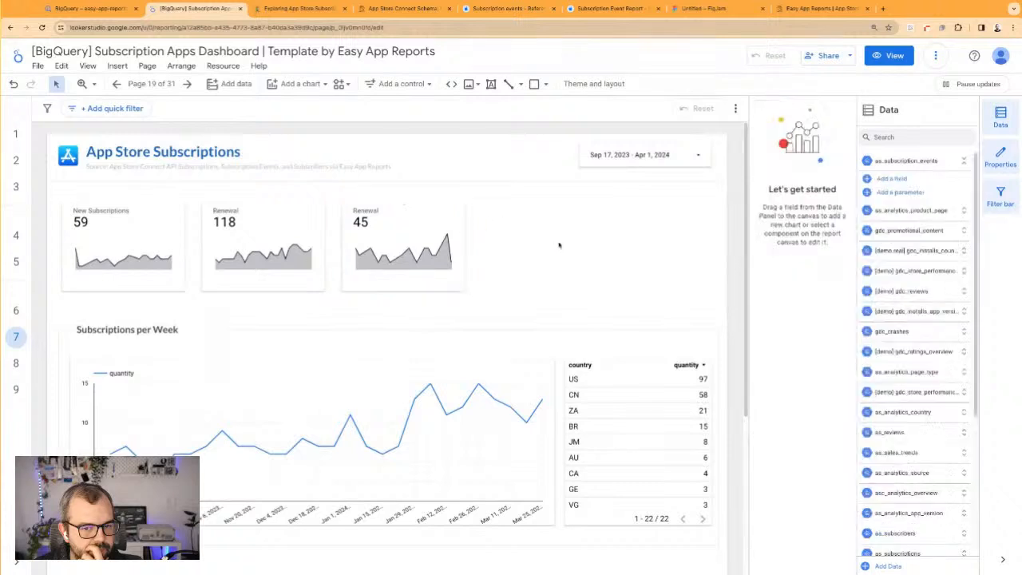
click(377, 216)
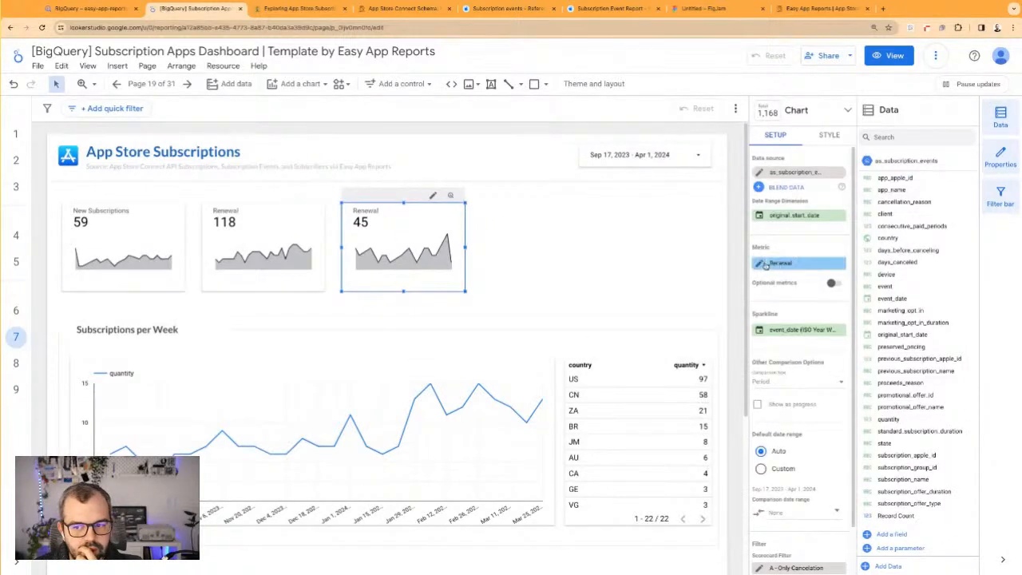
click(765, 266)
key(super+a)
key(BackSpace)
text(Cancel)
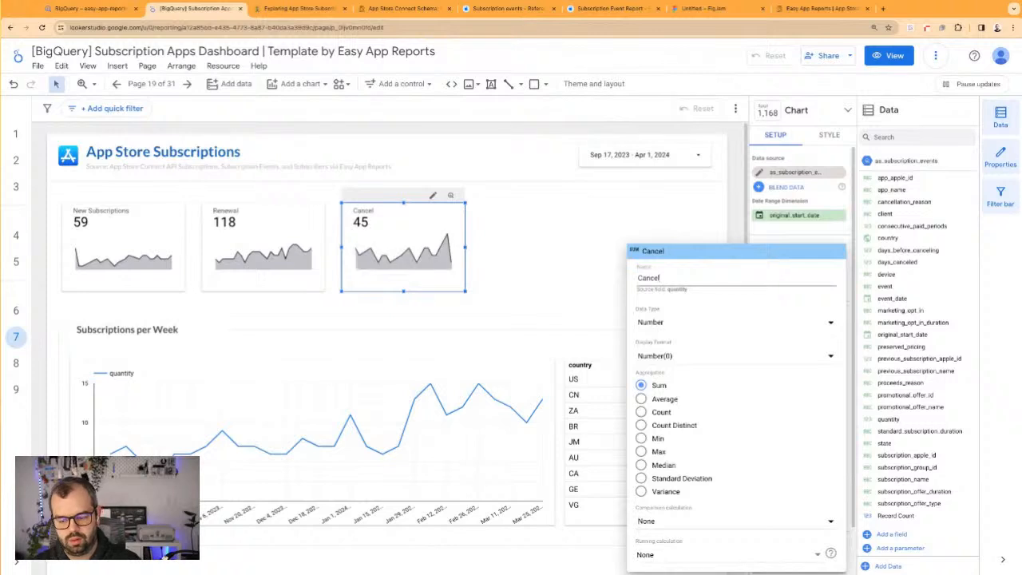
text(ation)
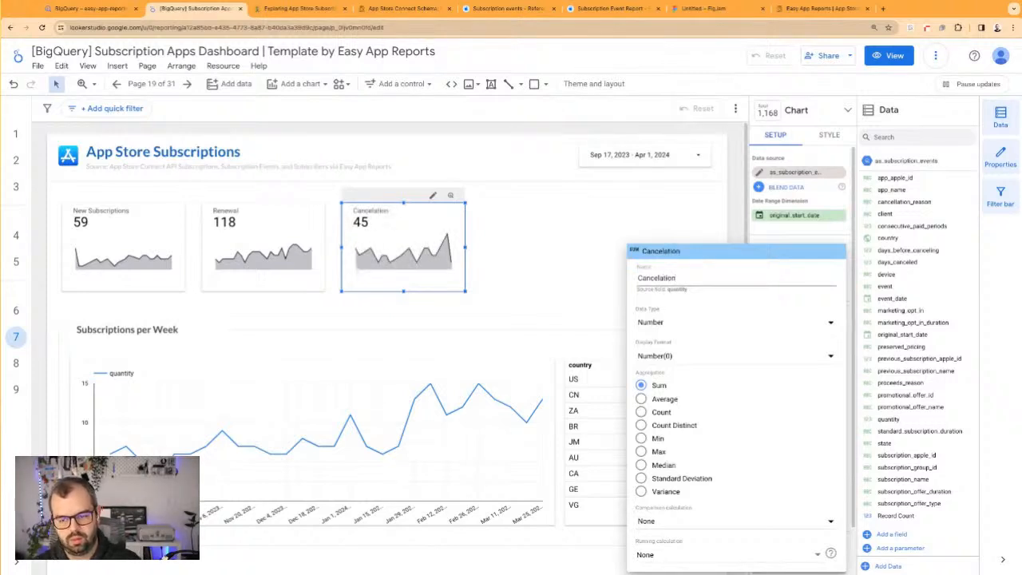
text(s)
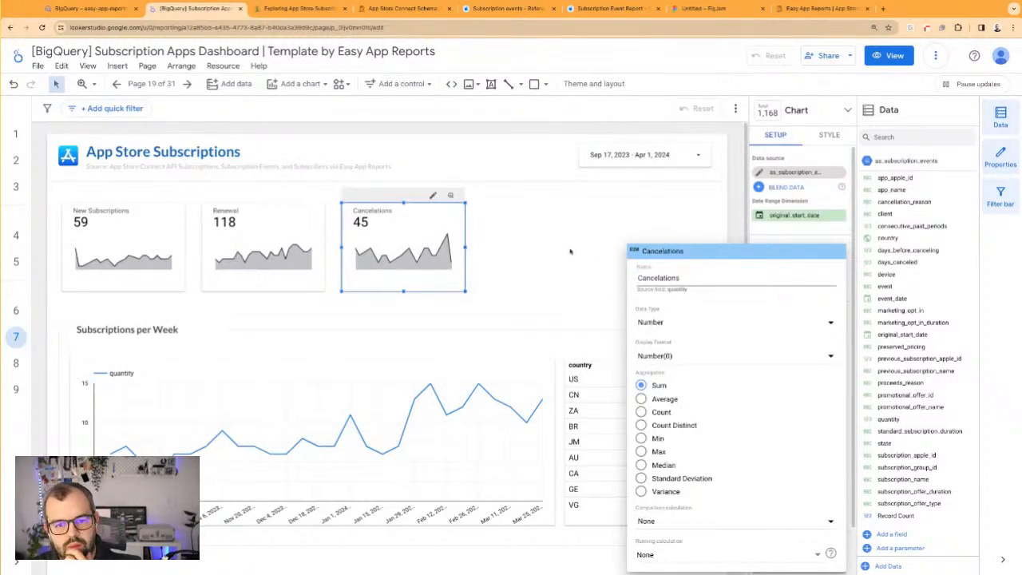
click(571, 251)
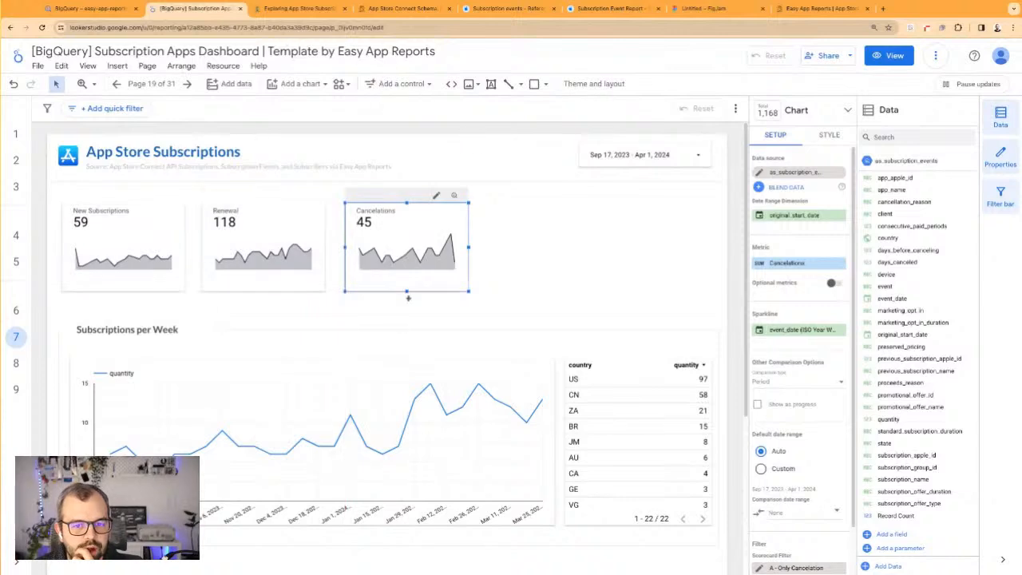
Shift the Cancelations scorecard slightly closer to the Renewal one and place a duplicate of it to the right
scroll(238, 406, down, 3)
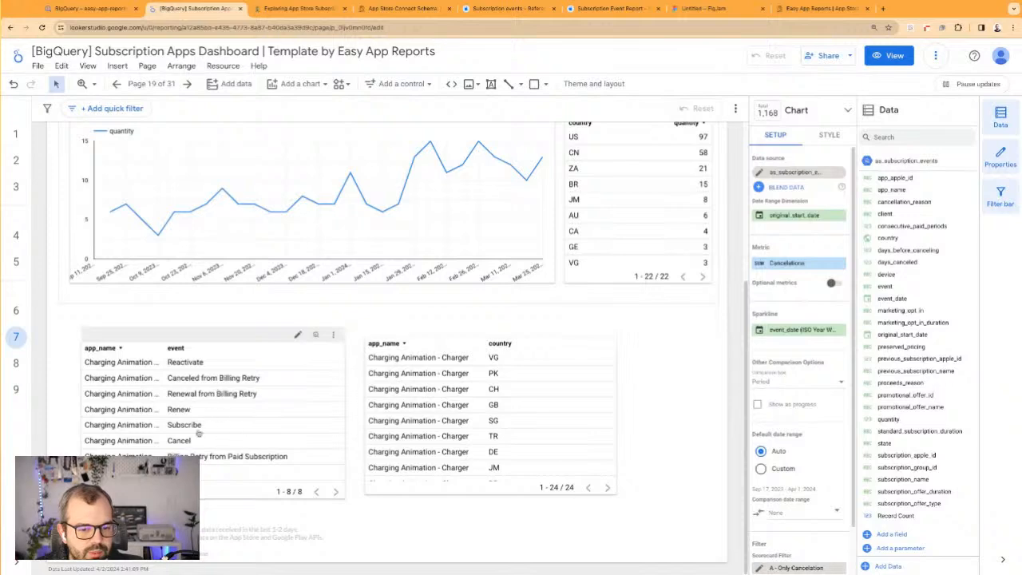
click(644, 419)
scroll(375, 337, up, 3)
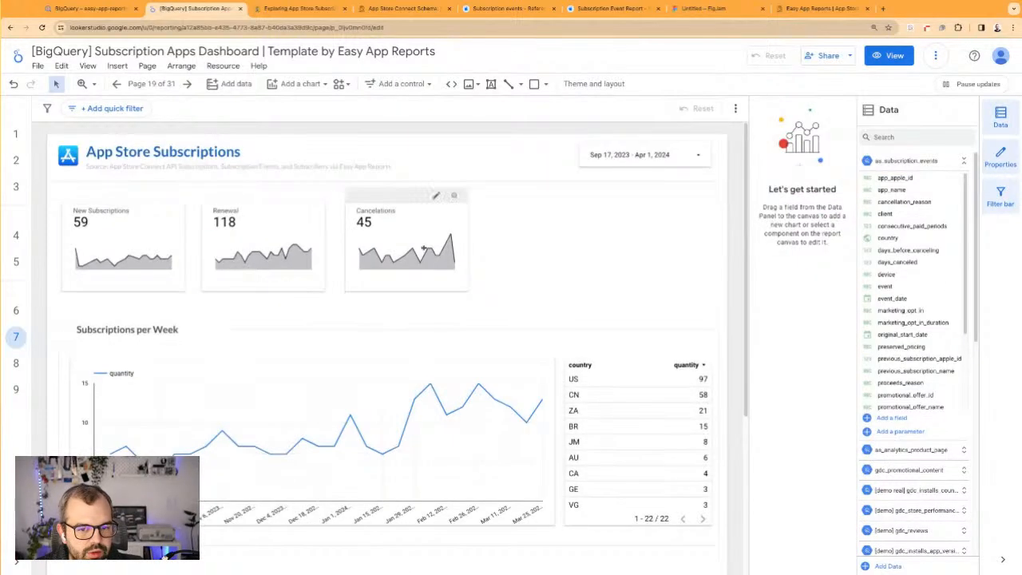
scroll(423, 250, down, 3)
scroll(418, 372, up, 3)
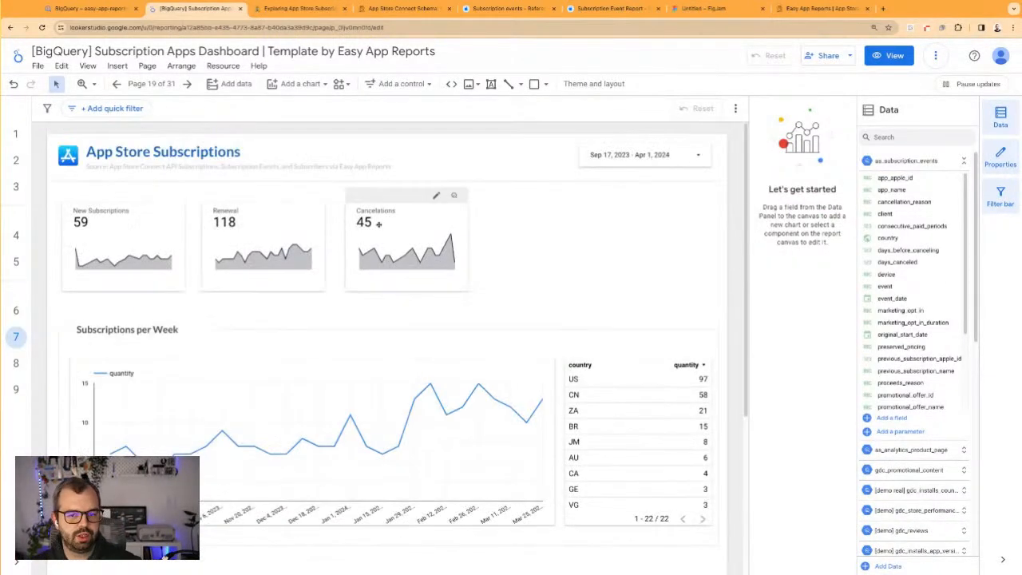
click(380, 224)
mouse_move(376, 226)
mouse_down()
mouse_move(492, 226)
mouse_move(400, 226)
mouse_move(391, 237)
mouse_up()
key(super+v)
drag(514, 236, 530, 236)
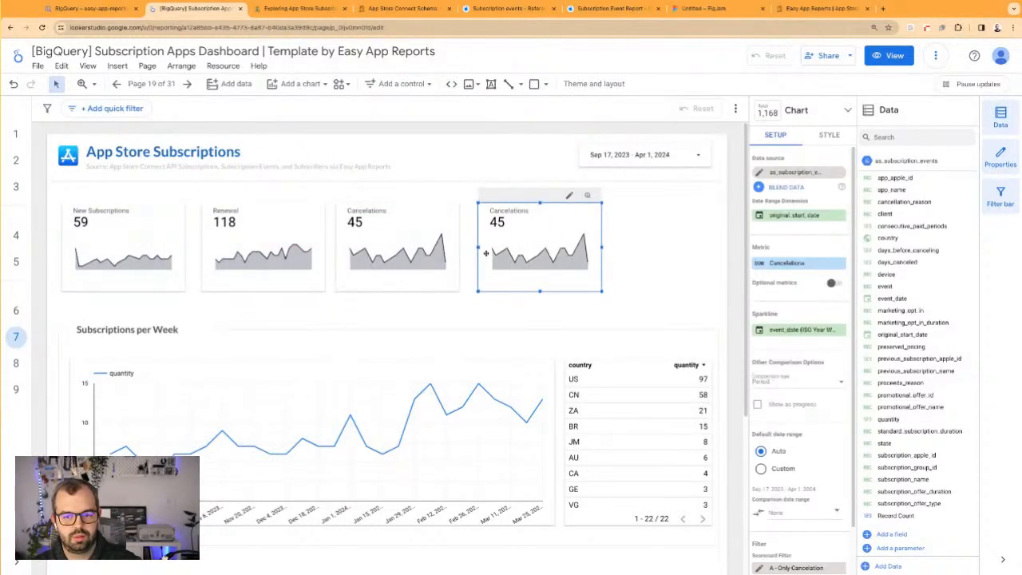
Remove the A - Only Cancelation filter from the third scorecard and start creating a new filter for it
click(434, 257)
scroll(824, 529, down, 2)
click(843, 515)
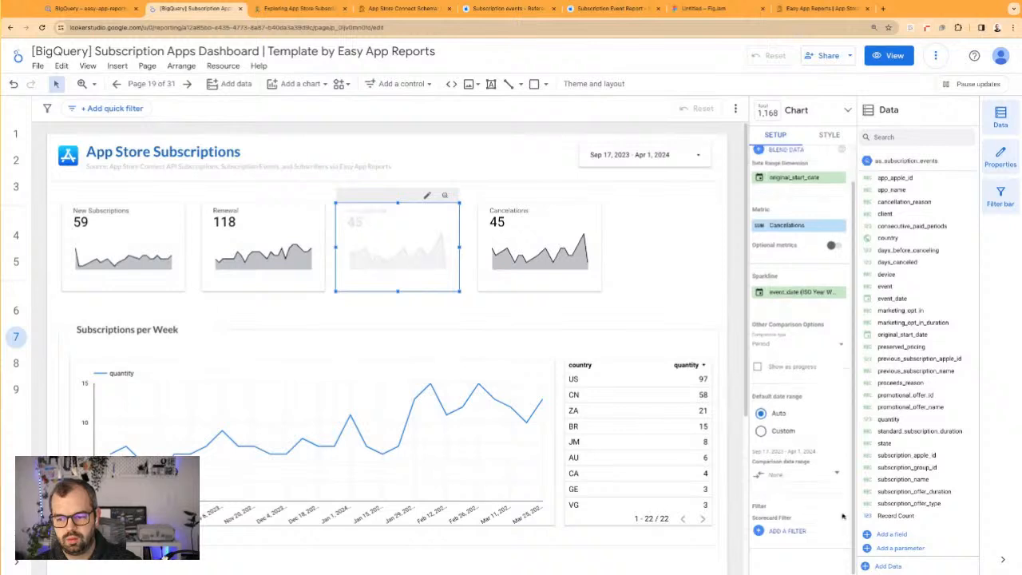
click(798, 530)
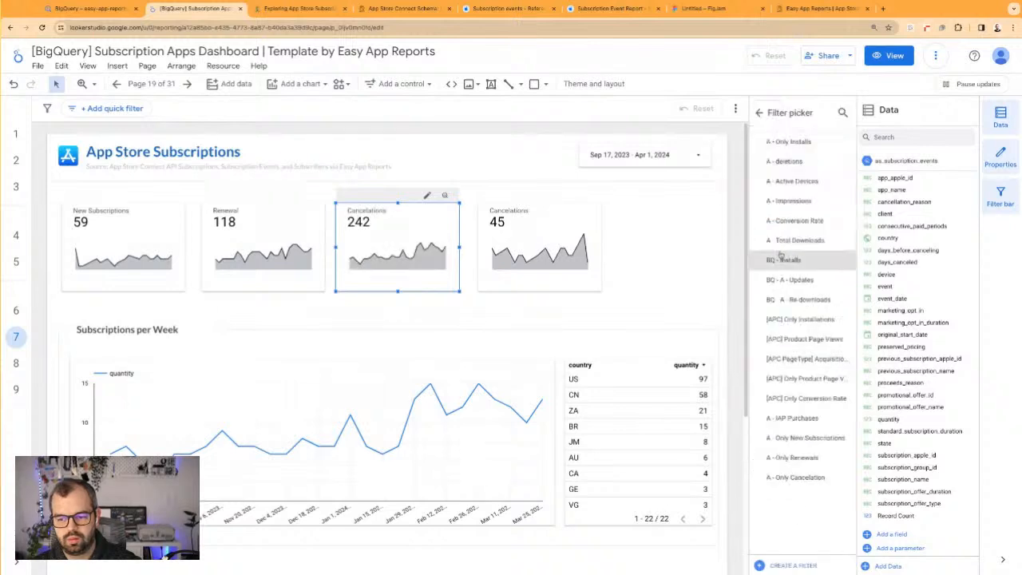
click(803, 565)
click(80, 339)
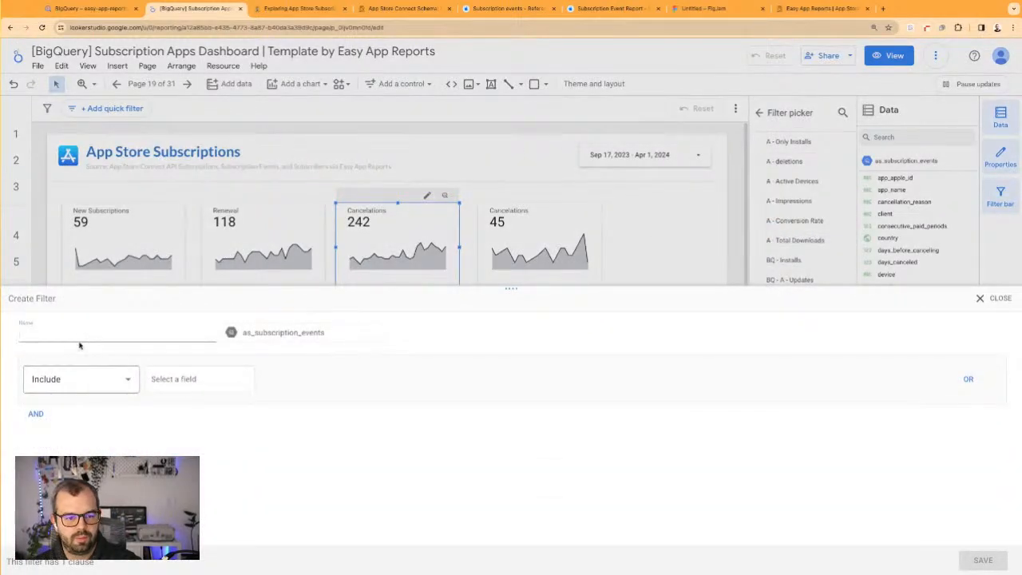
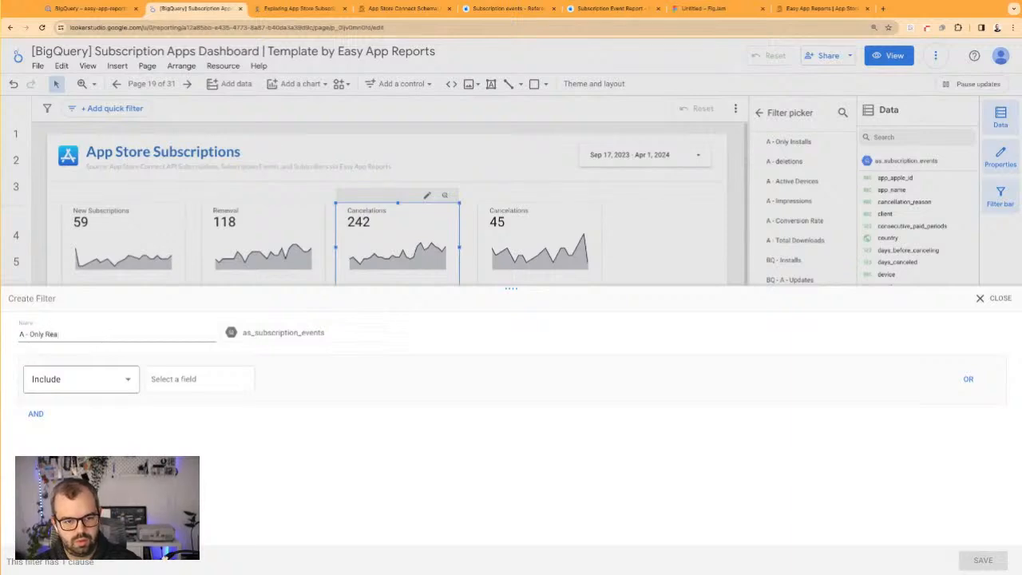
Complete and save the A - Only Reactivations filter so that it includes records whose event contains Reactivate
click(182, 379)
click(116, 418)
click(332, 375)
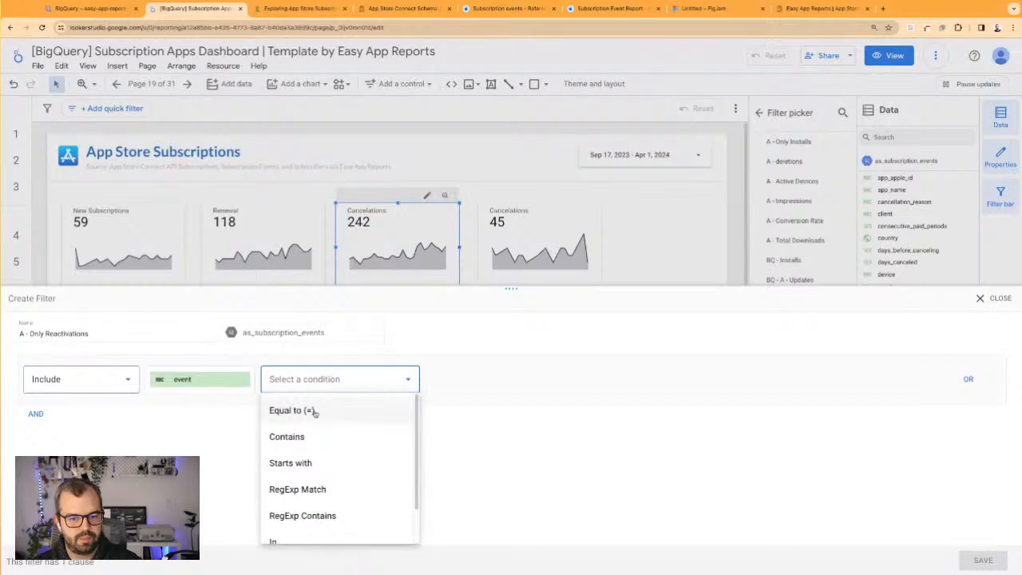
click(310, 445)
click(429, 381)
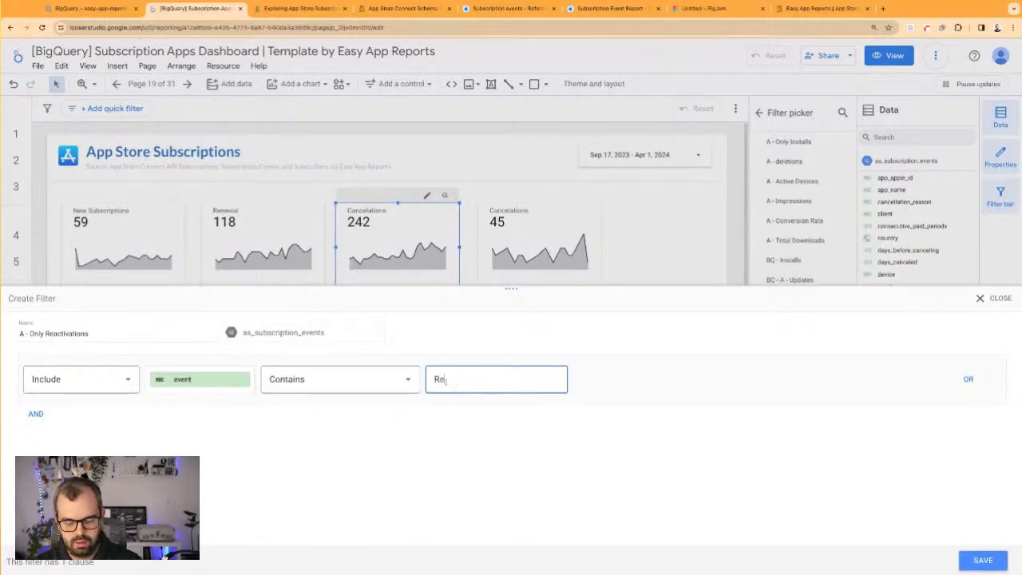
click(970, 561)
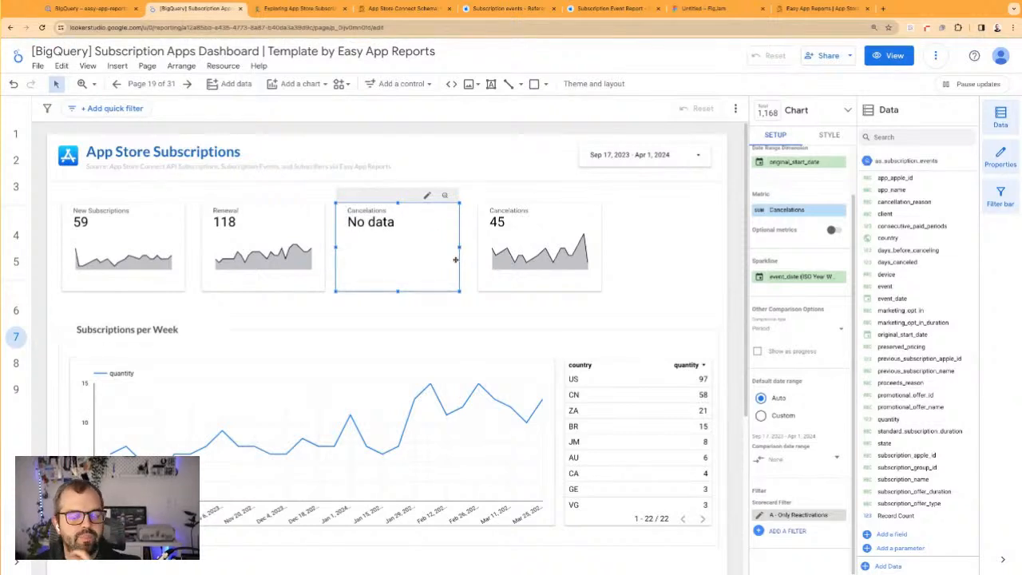
Check the event condition of the A - Only Reactivations filter on the third scorecard and close it unchanged
scroll(531, 282, down, 2)
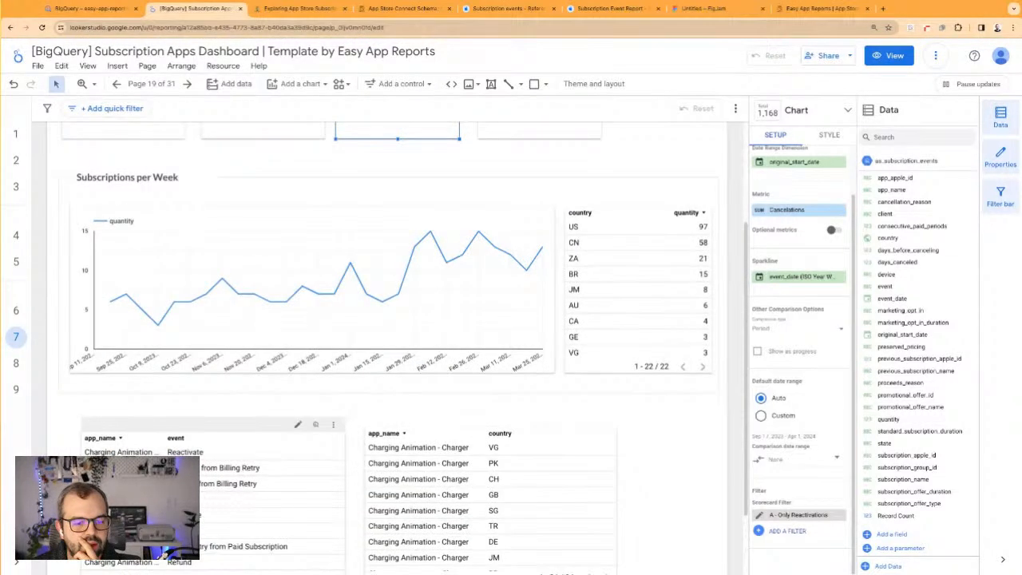
click(761, 515)
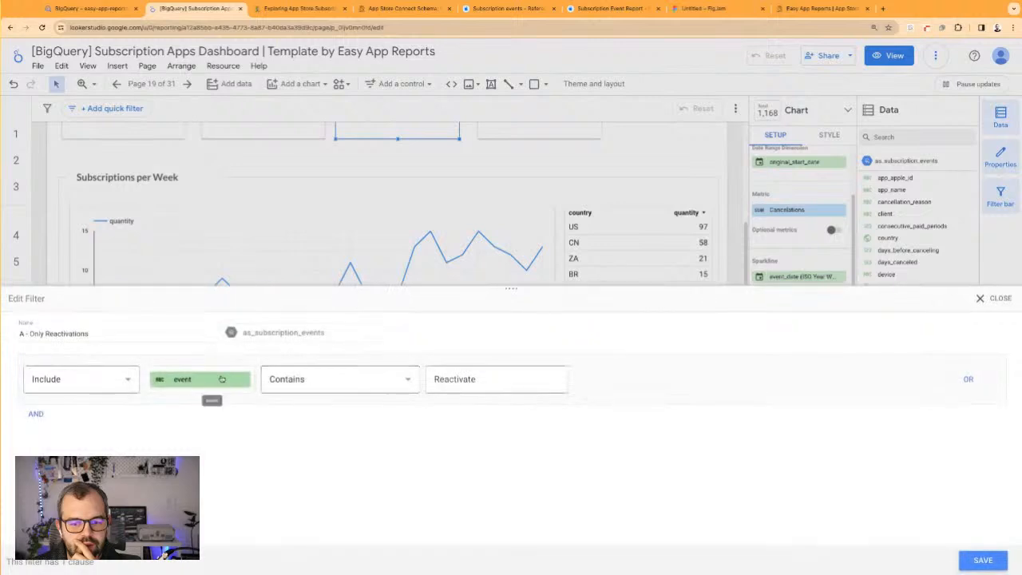
click(490, 382)
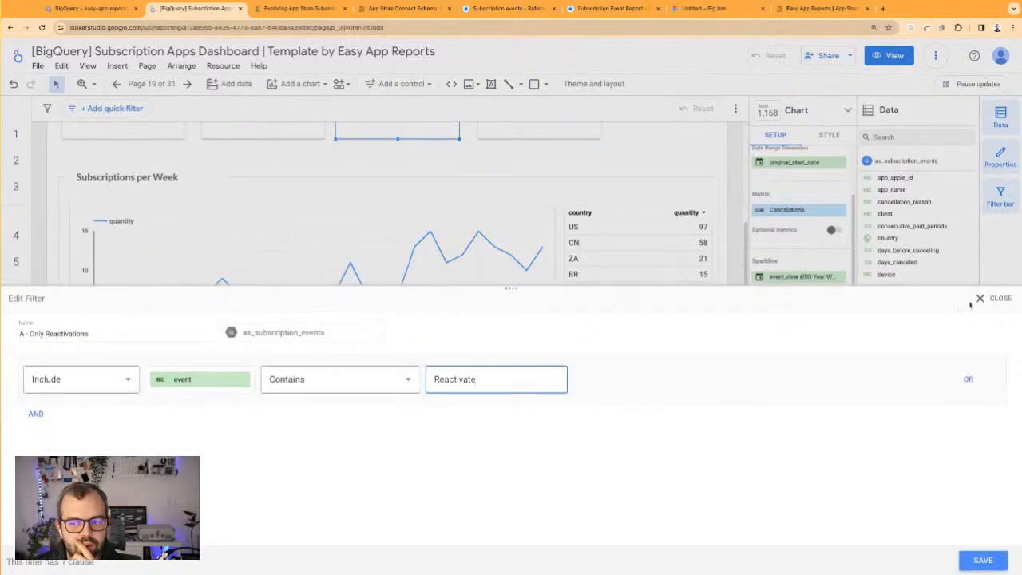
click(994, 298)
Move the app_name and event table up over the weekly chart, just beneath the scorecards, and undo any stray moves
scroll(240, 359, down, 2)
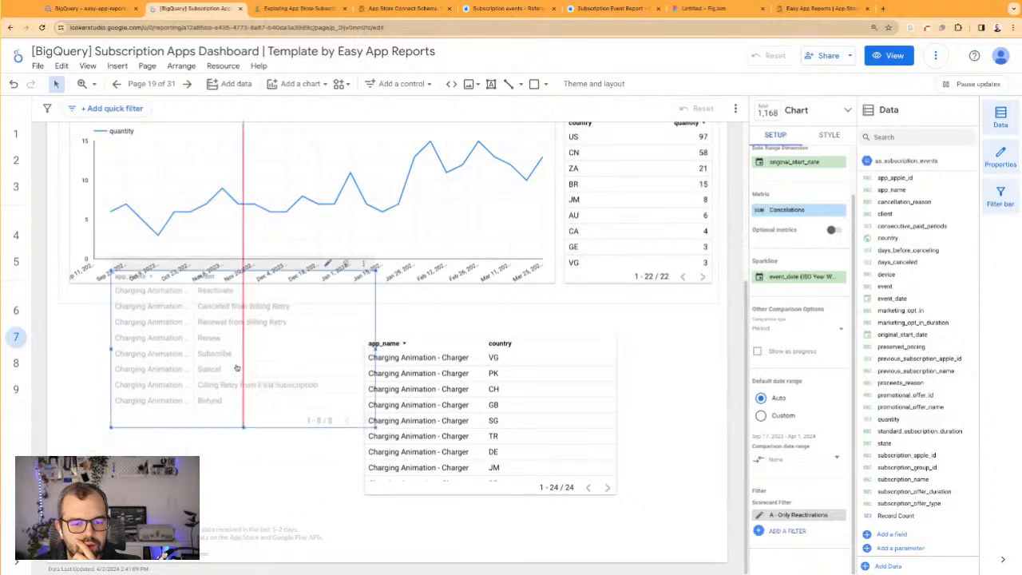
drag(236, 367, 270, 264)
drag(314, 230, 360, 174)
click(326, 325)
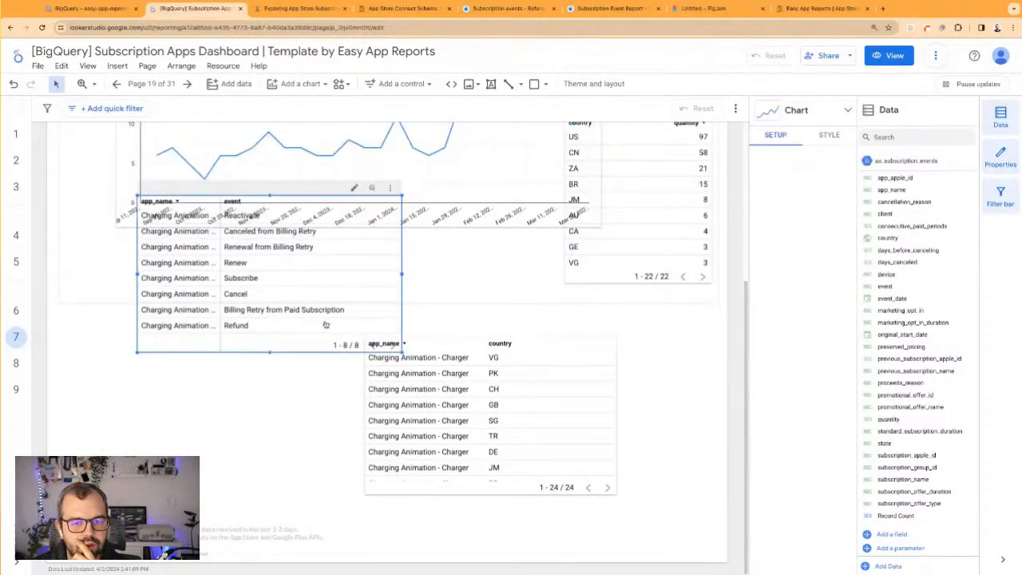
key(ctrl+z)
scroll(359, 352, up, 2)
drag(312, 414, 507, 315)
key(ctrl+z)
key(ctrl+z)
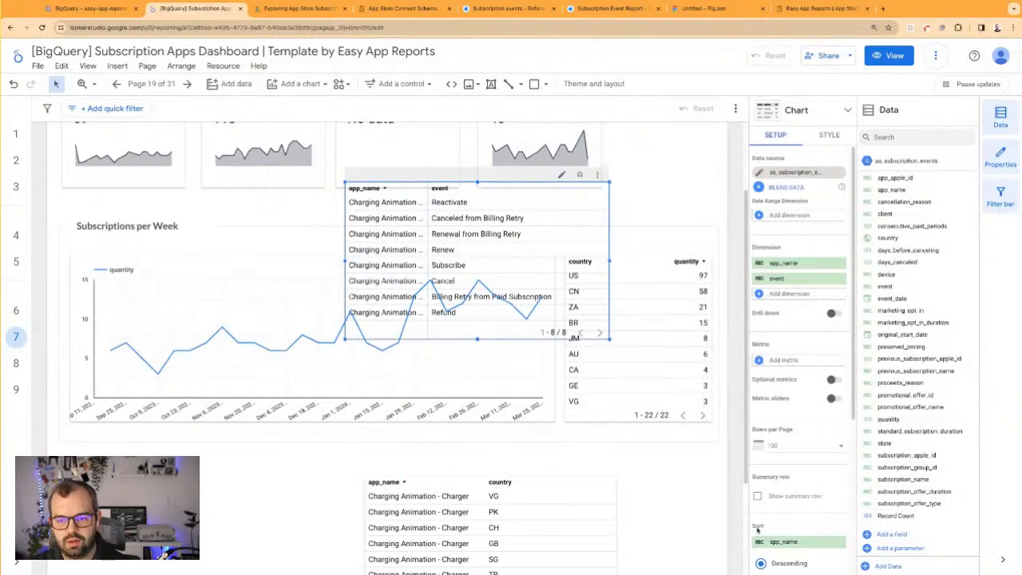
Remove the A - Only Cancelation filter from the third scorecard, keeping only A - Only Reactivations
scroll(766, 523, down, 3)
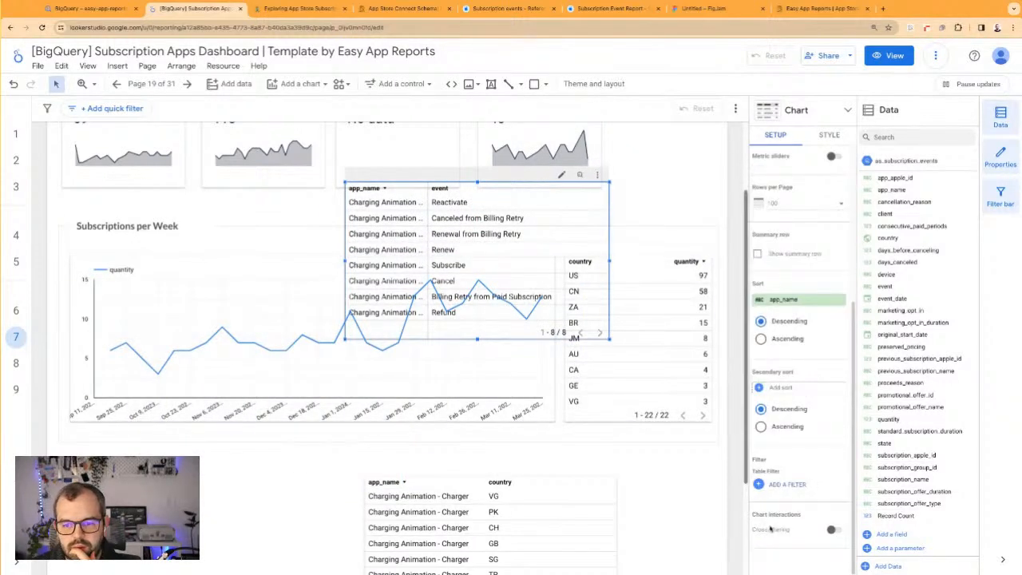
scroll(502, 319, up, 3)
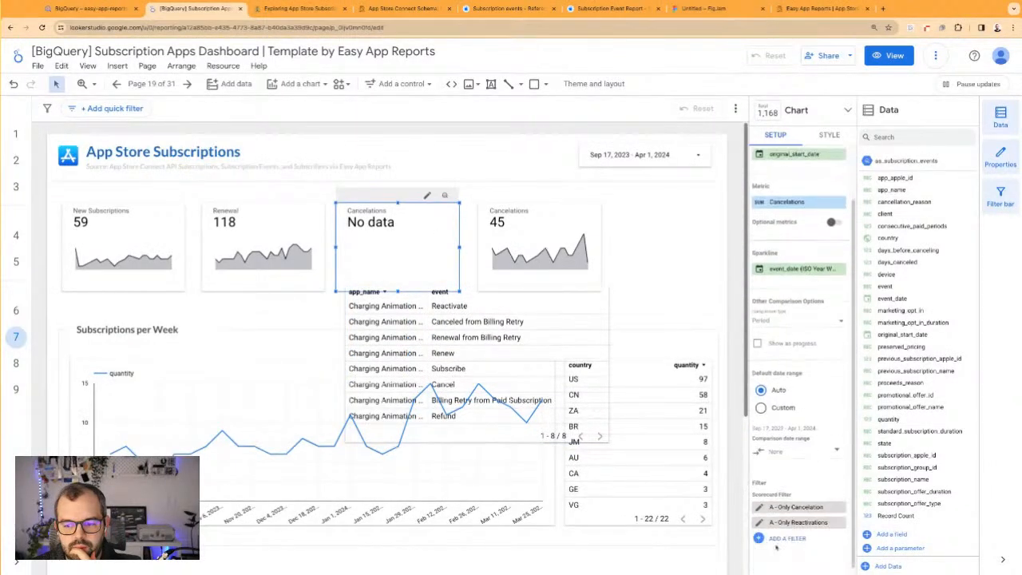
click(841, 508)
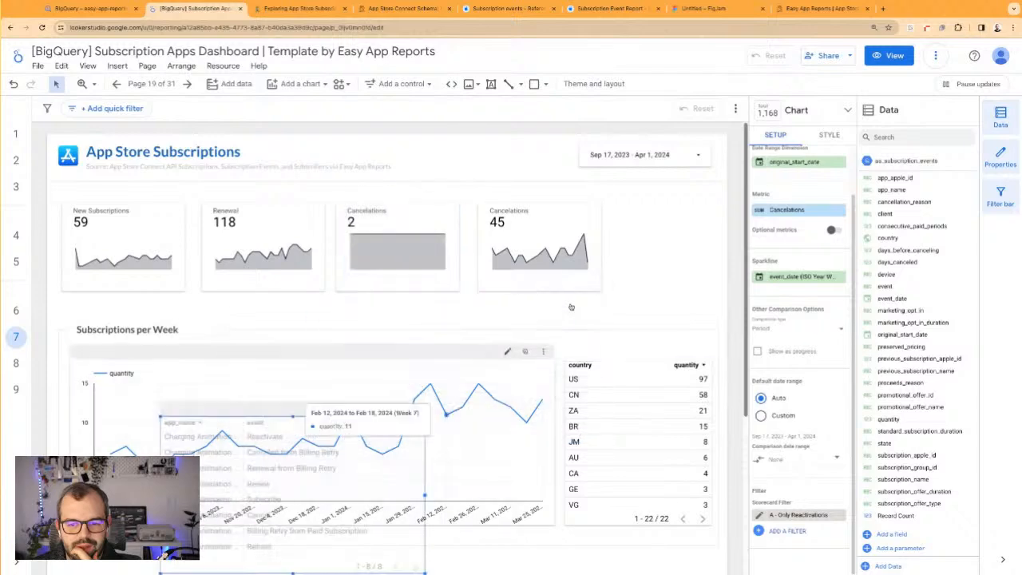
Move the app_name and event table back below the Subscriptions per Week section, beside the app_name and country table
drag(392, 424, 329, 481)
scroll(322, 426, down, 3)
mouse_move(342, 207)
mouse_down()
mouse_move(319, 308)
mouse_move(376, 317)
mouse_move(339, 384)
mouse_move(341, 444)
mouse_up()
key(ctrl+z)
drag(375, 317, 372, 407)
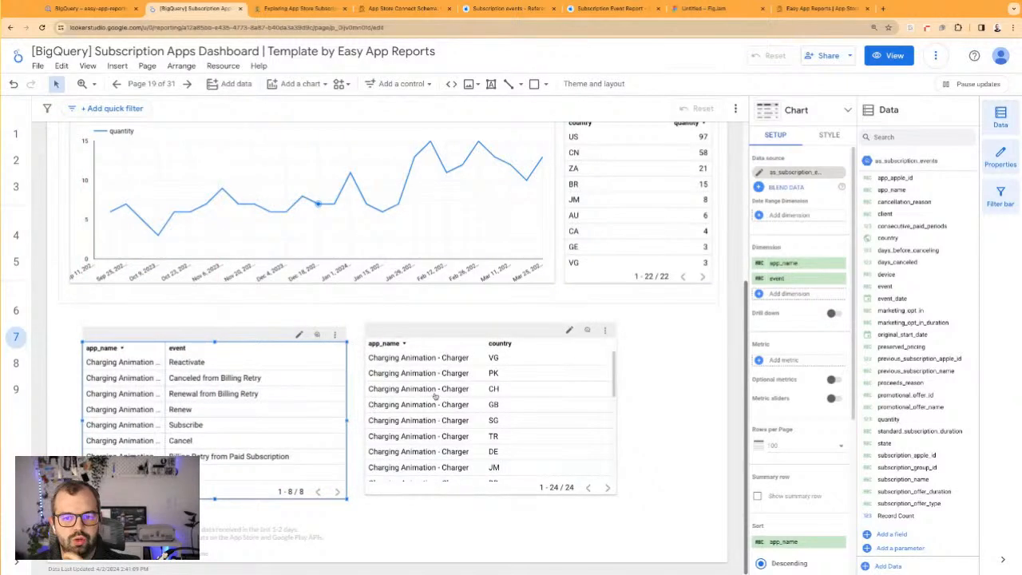
Nudge the Renewal scorecard and the fourth scorecard slightly left so the four scorecards are evenly spaced
scroll(435, 396, up, 3)
drag(593, 254, 590, 254)
click(605, 263)
drag(238, 253, 234, 253)
drag(537, 274, 540, 275)
click(440, 153)
Set the sparkline color of the fourth scorecard, Cancelations, to red
click(519, 256)
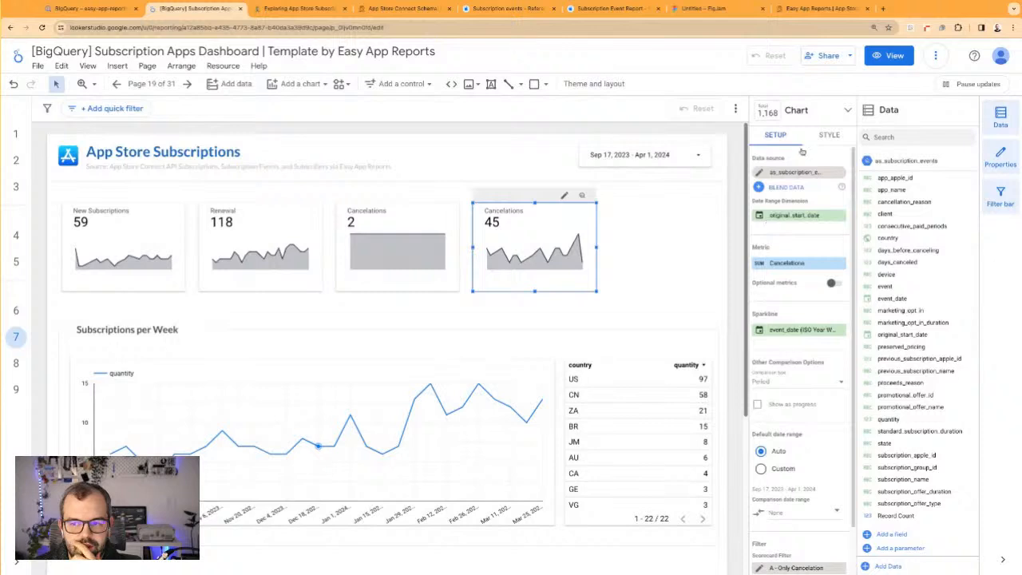
click(829, 141)
click(760, 294)
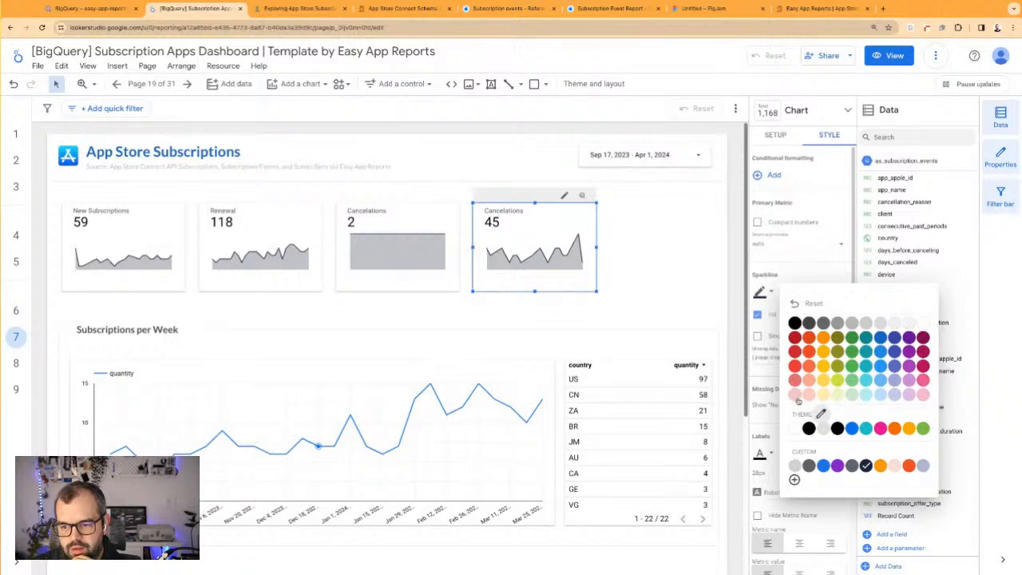
click(799, 397)
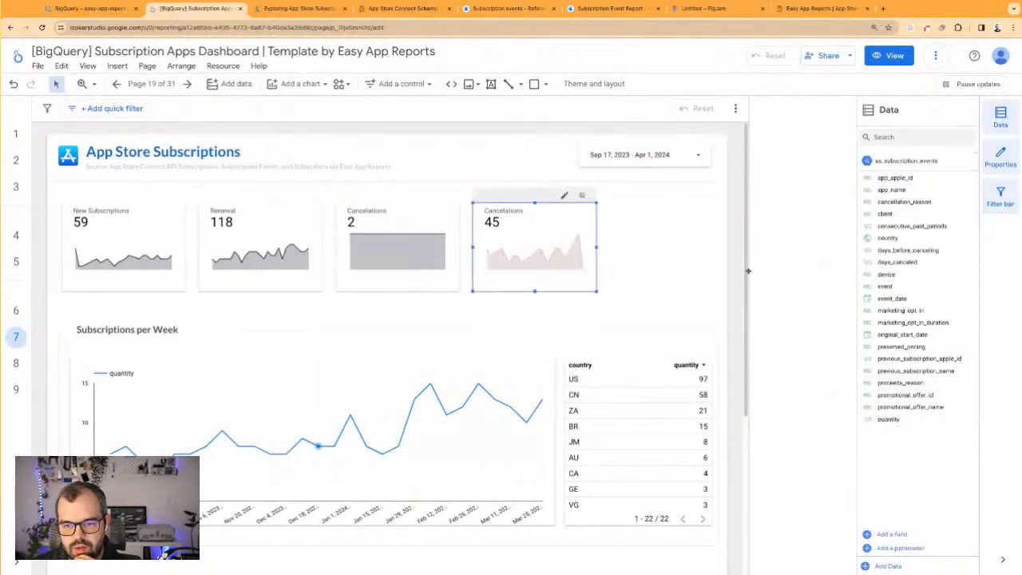
click(831, 136)
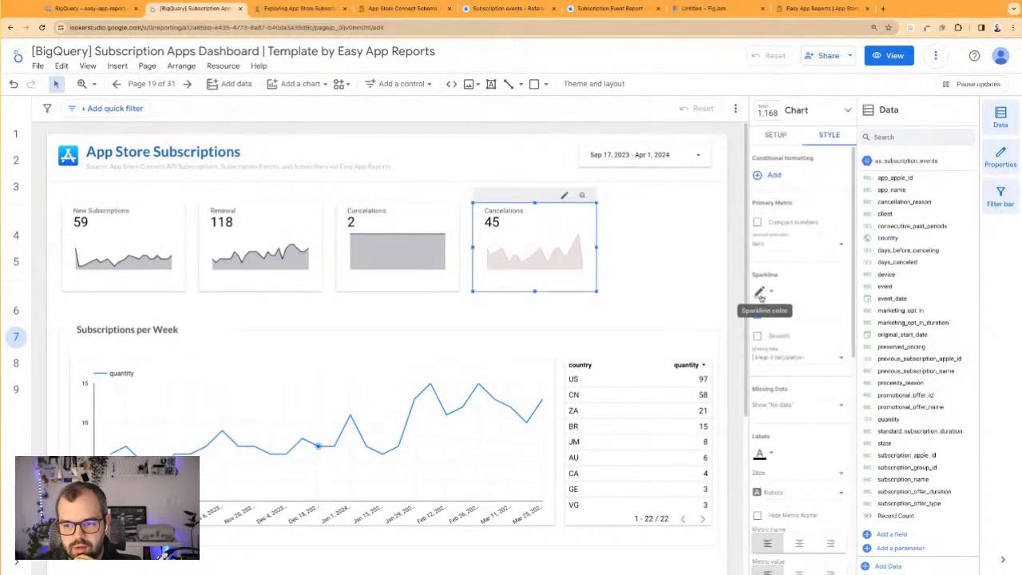
click(799, 369)
click(661, 271)
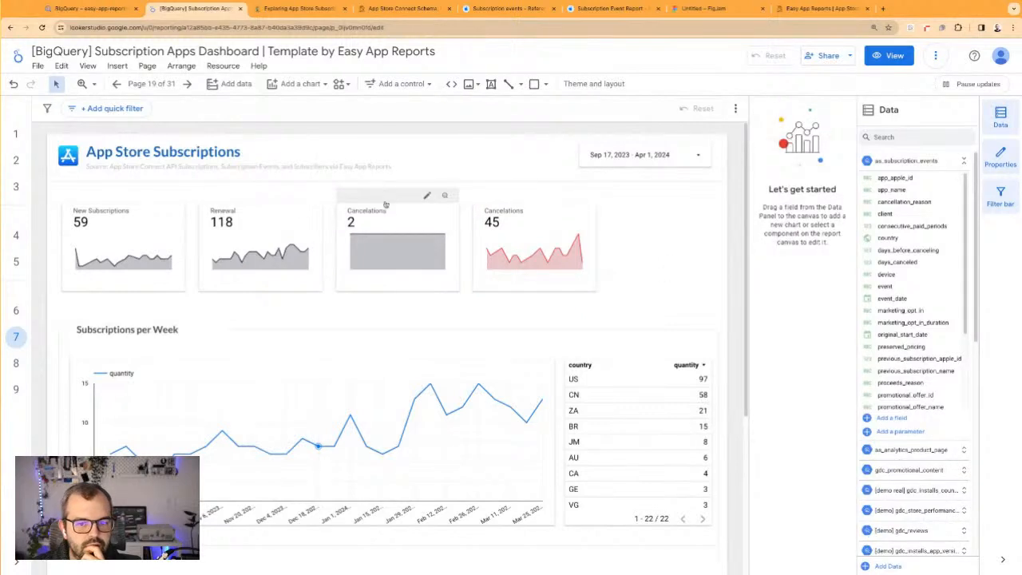
Rename the third scorecard's metric as Reactivations
click(368, 202)
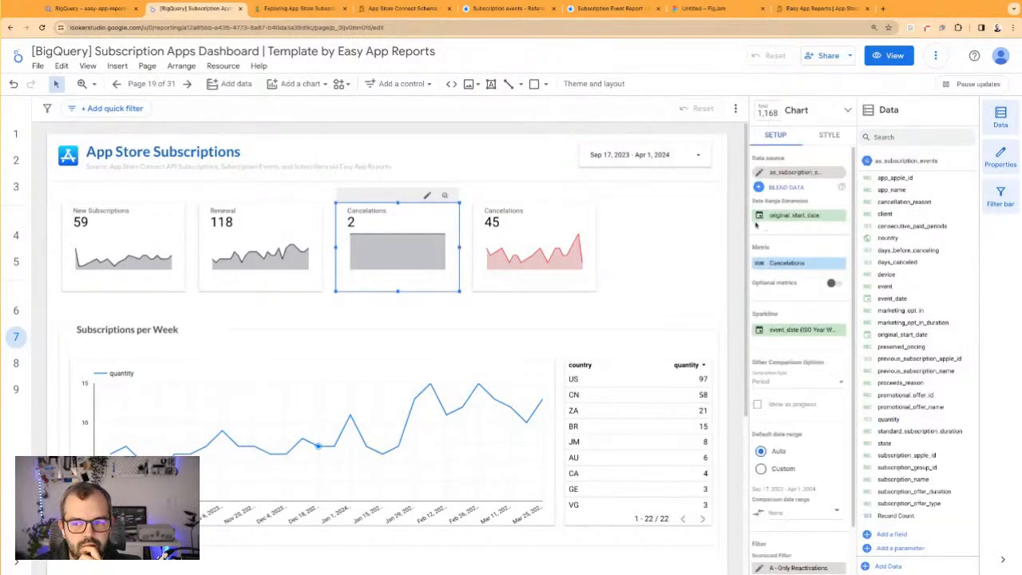
click(759, 265)
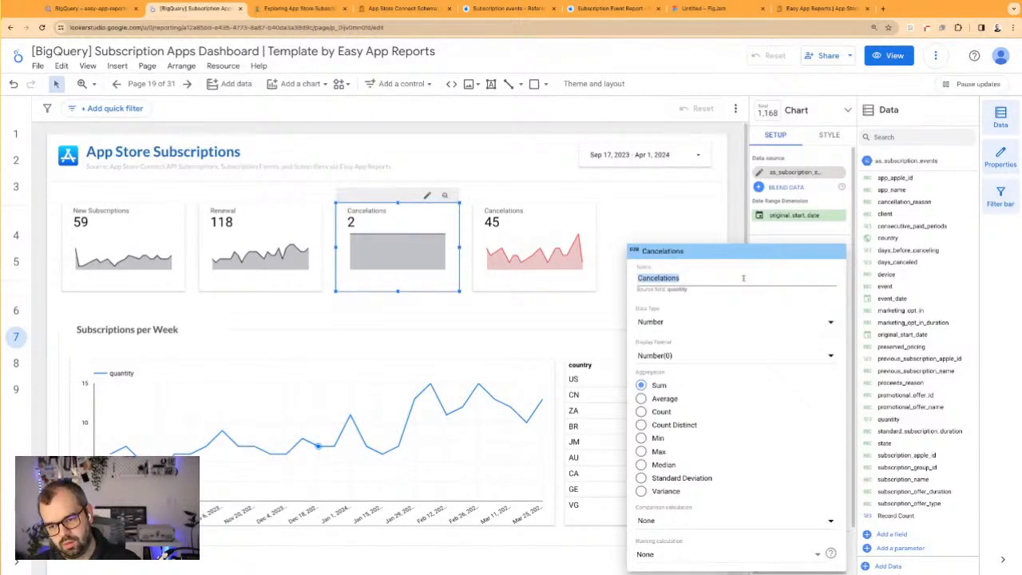
text(Reactivatio)
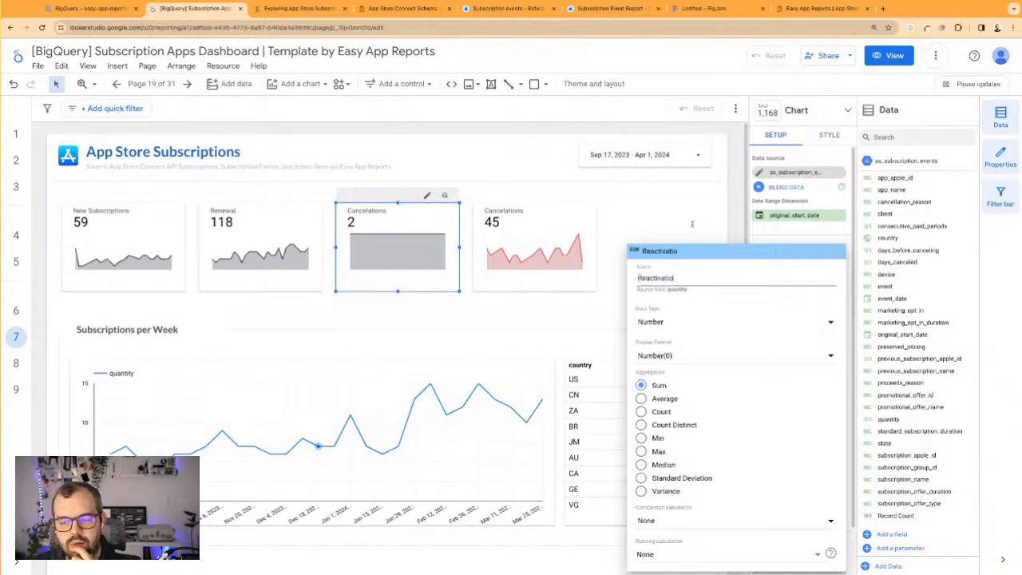
text(ns)
key(Return)
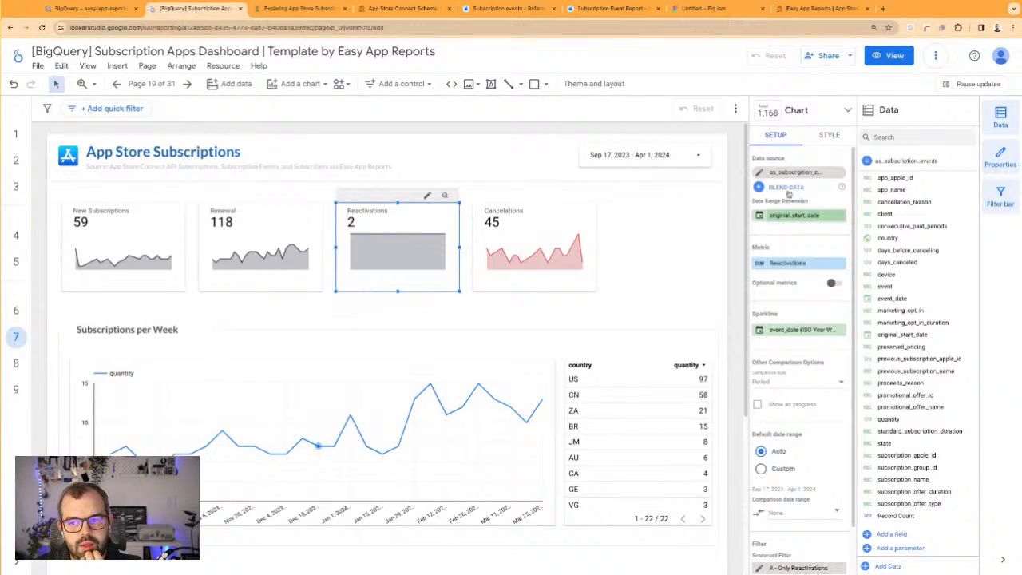
click(827, 135)
click(759, 292)
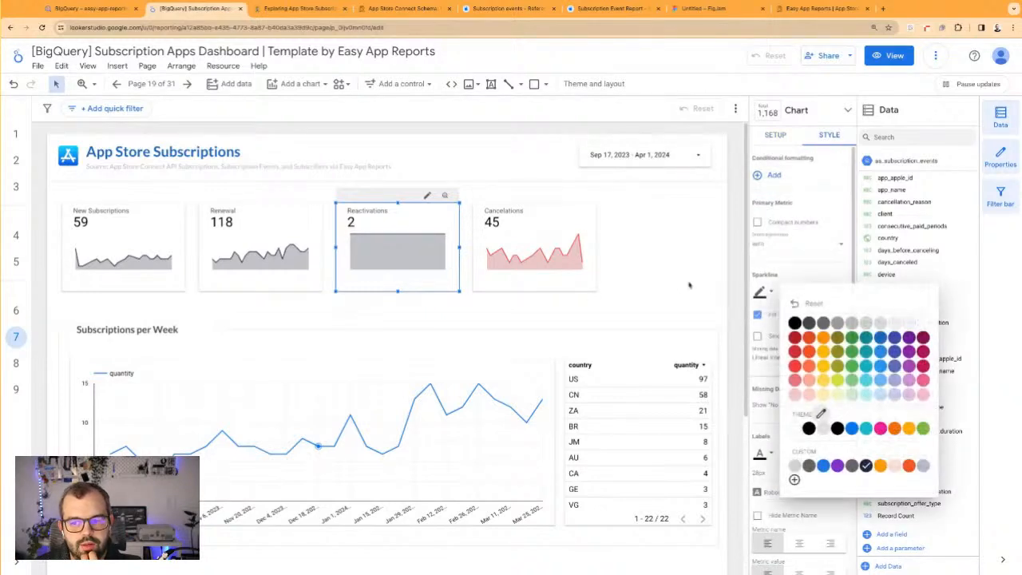
click(642, 217)
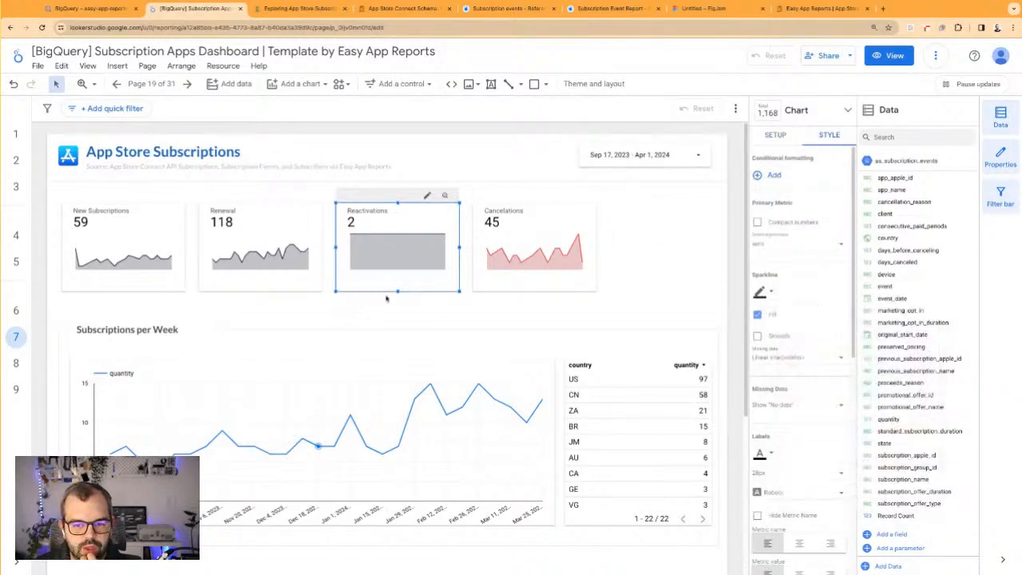
click(638, 308)
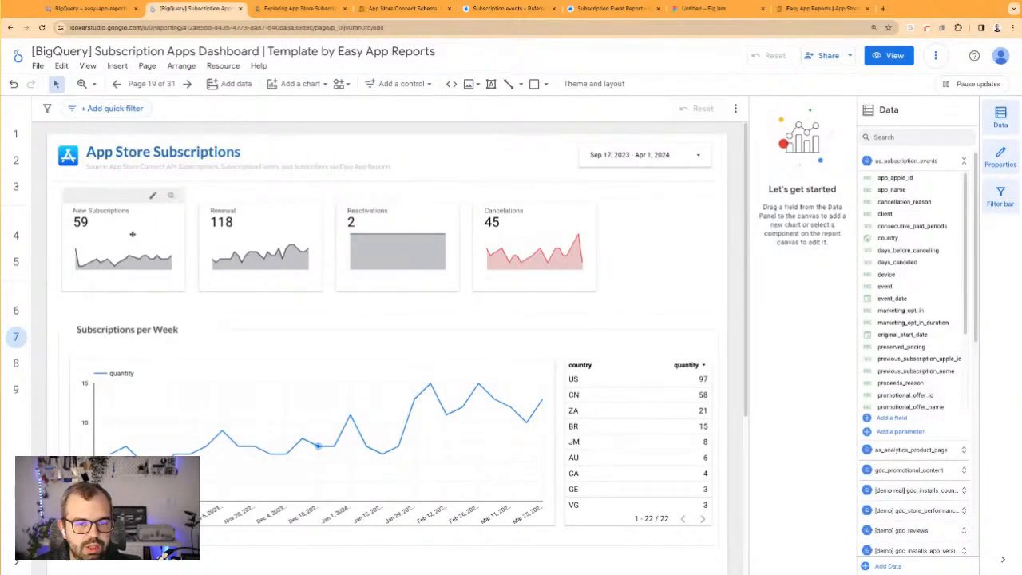
Add a country drop-down control above the country table, based on the weekly chart's data source
scroll(126, 221, down, 2)
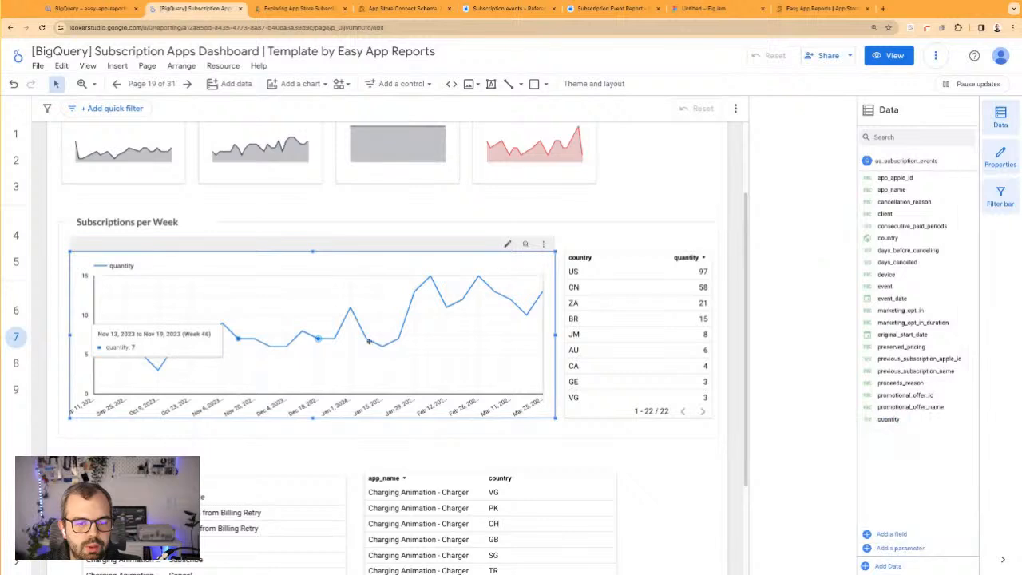
click(270, 326)
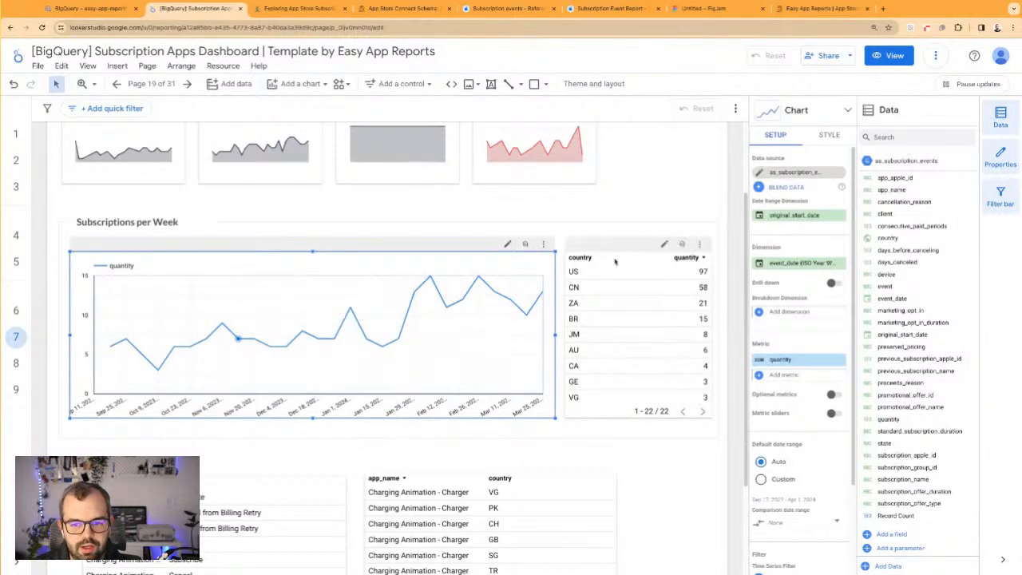
scroll(624, 228, up, 2)
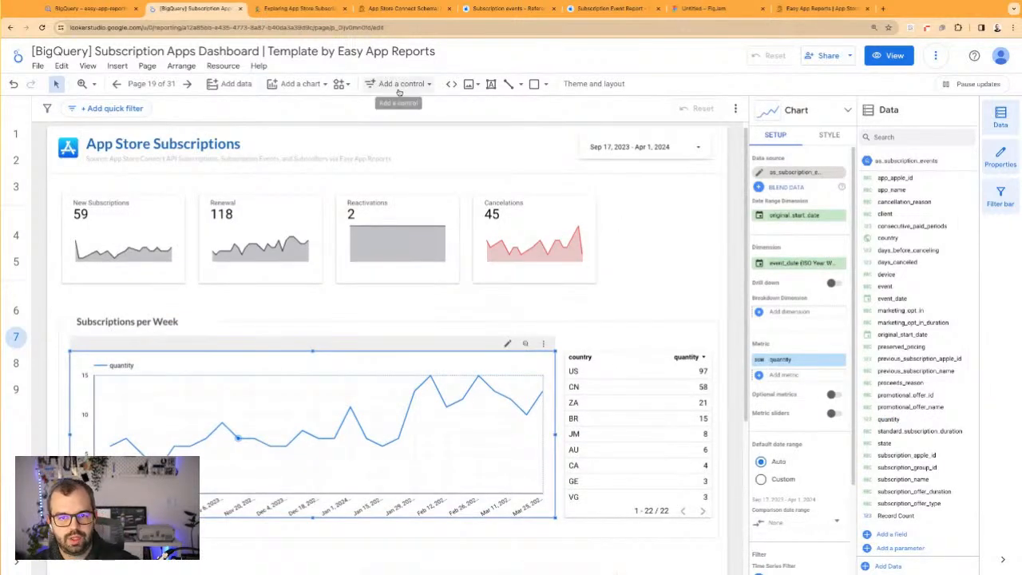
click(397, 83)
click(416, 111)
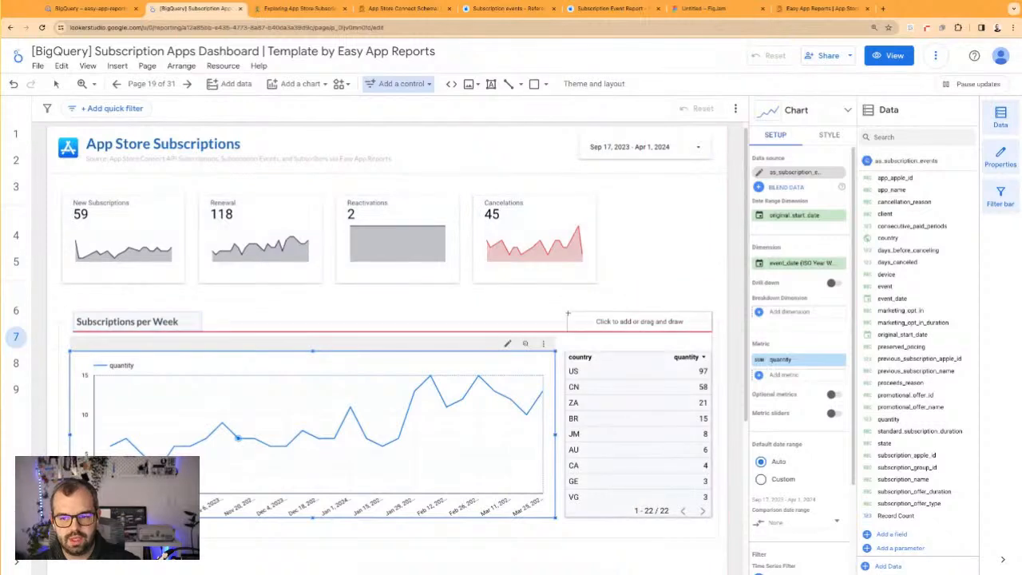
click(568, 313)
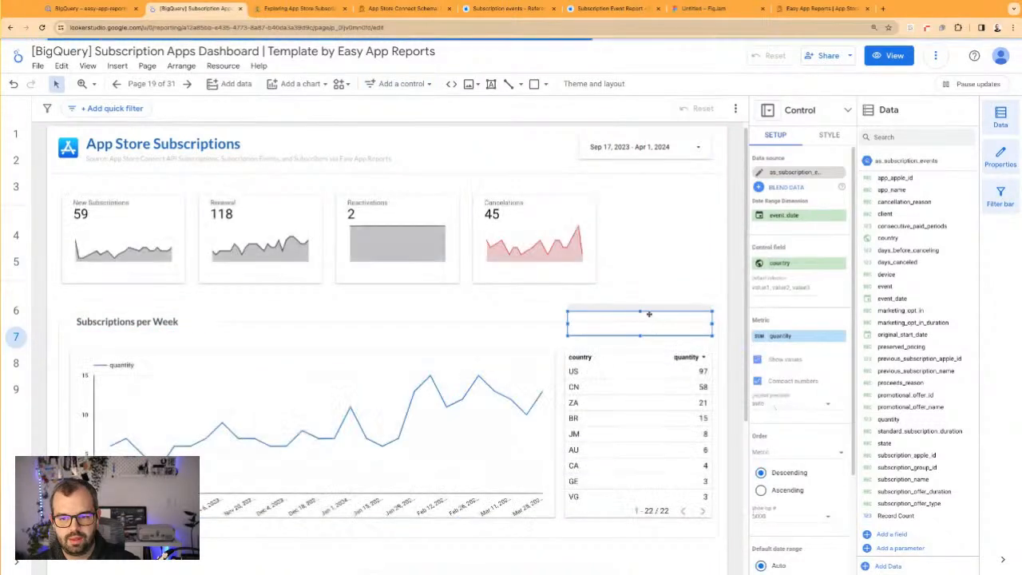
Group the country drop-down control with the weekly chart and the country table, reload the report and select the group
shift+click(515, 398)
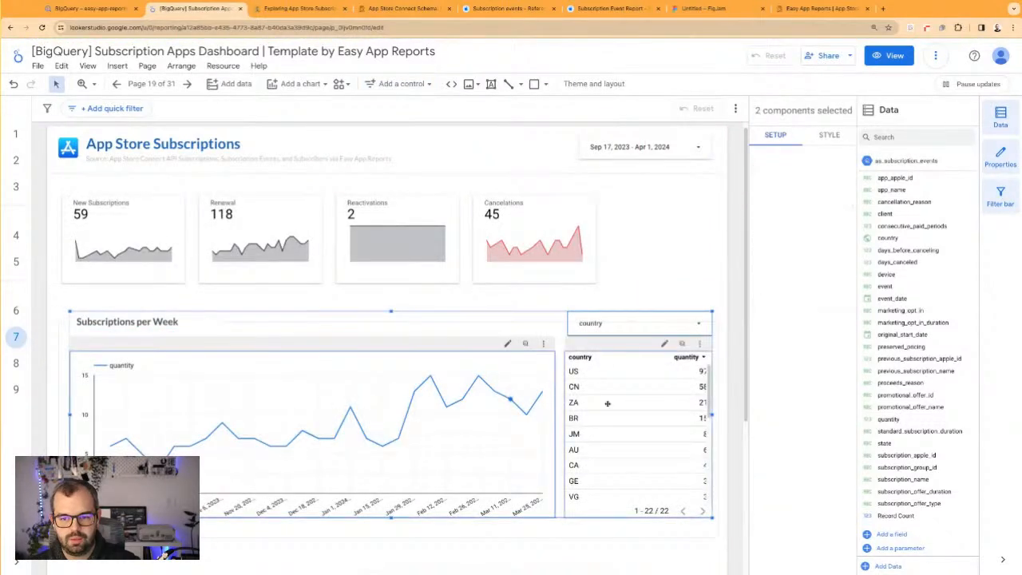
right_click(608, 403)
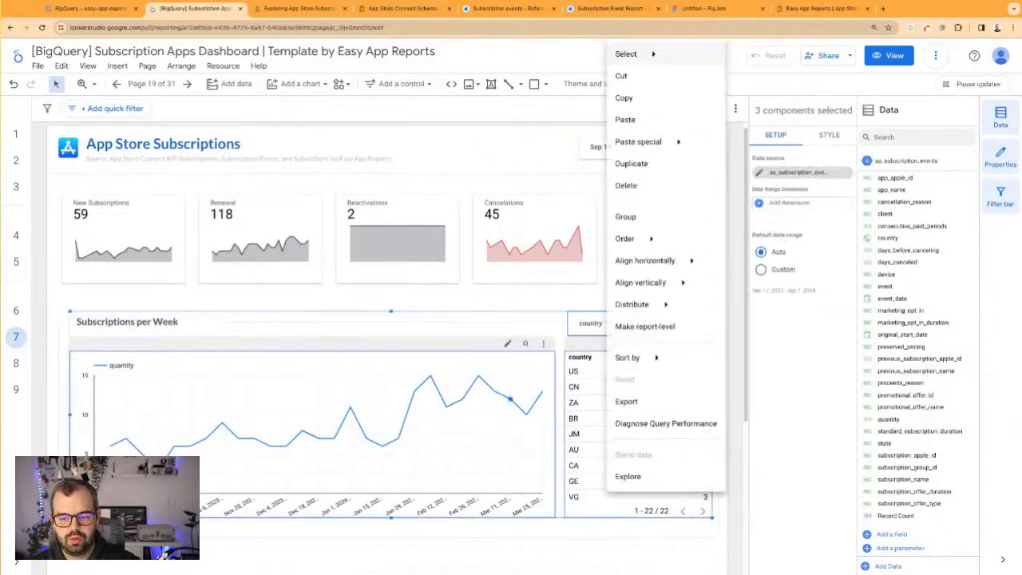
click(641, 217)
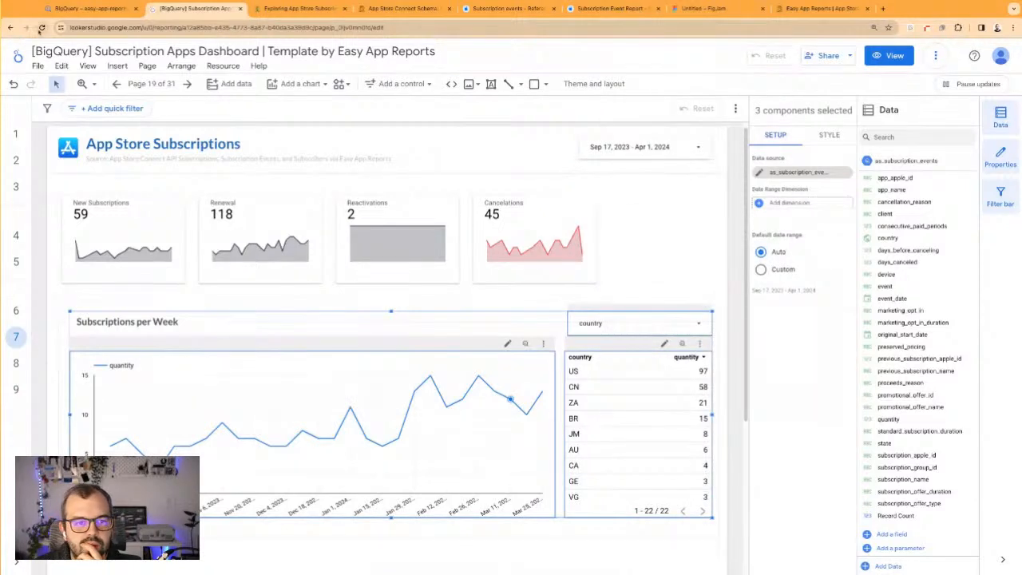
click(474, 260)
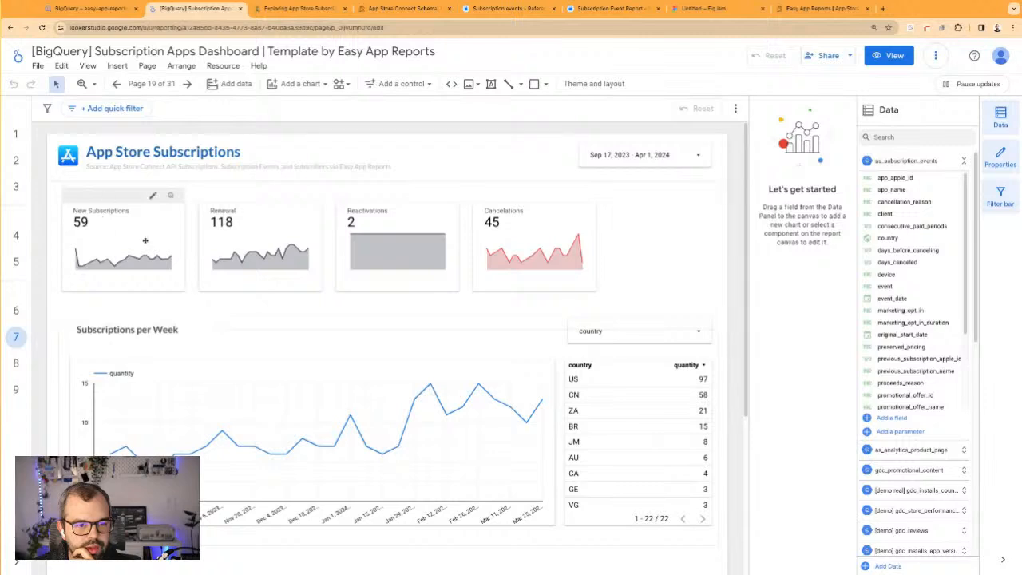
click(627, 319)
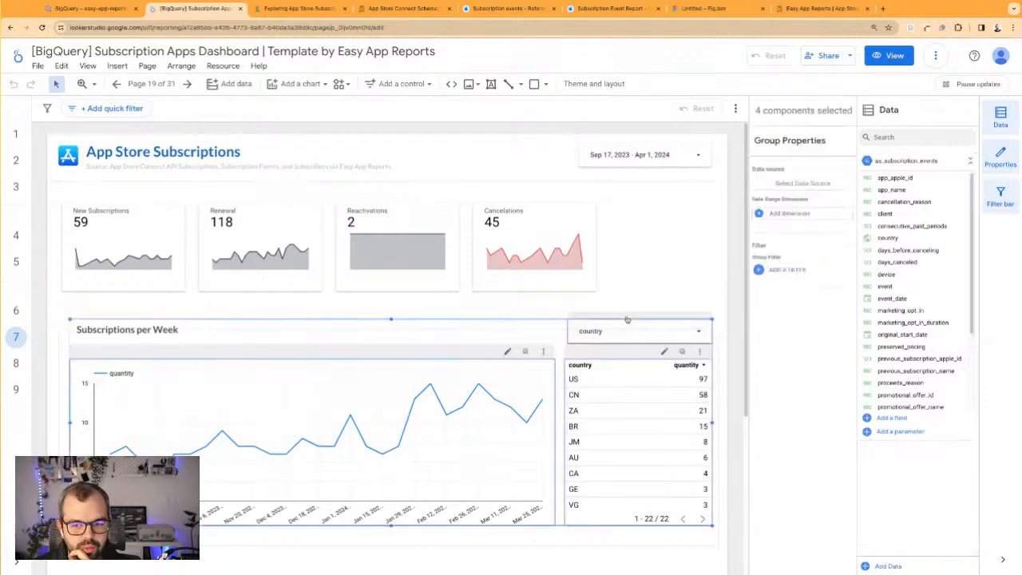
Change the control field of the drop-down control above the country table from country to event
click(627, 321)
click(793, 264)
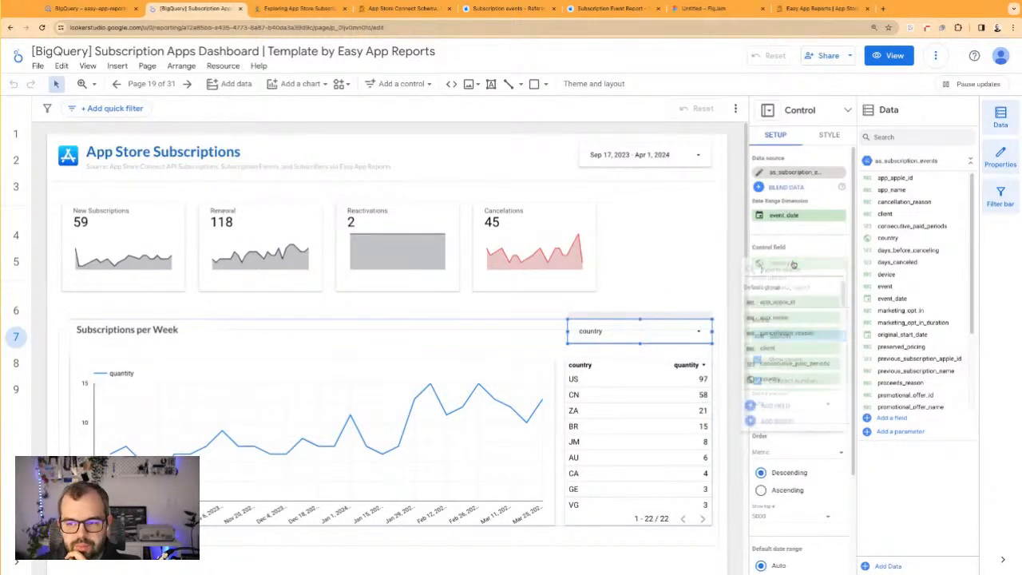
scroll(782, 349, down, 3)
click(785, 374)
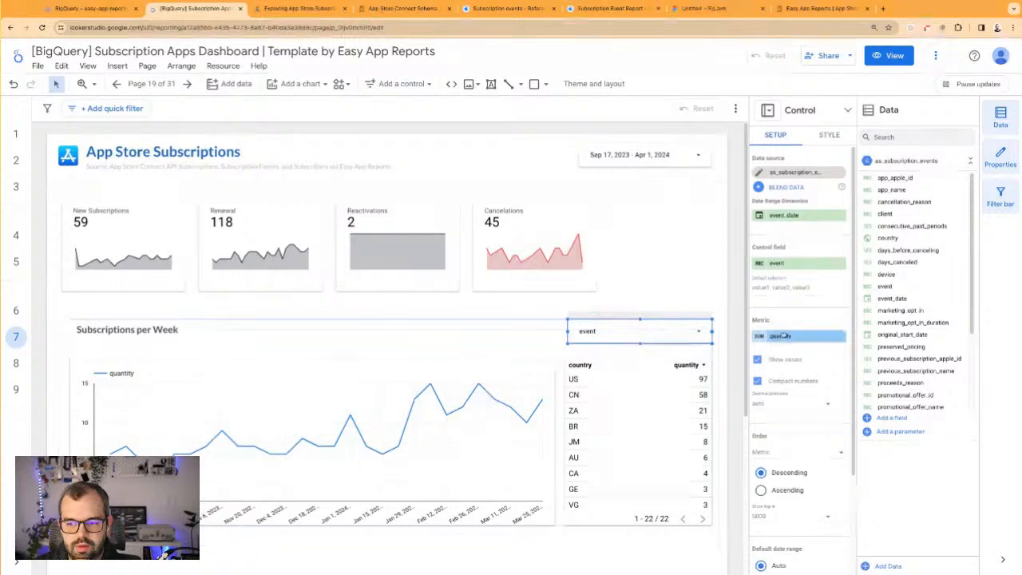
Filter the weekly chart and country table to only the Subscribe and Renew events with the event drop-down control
click(698, 335)
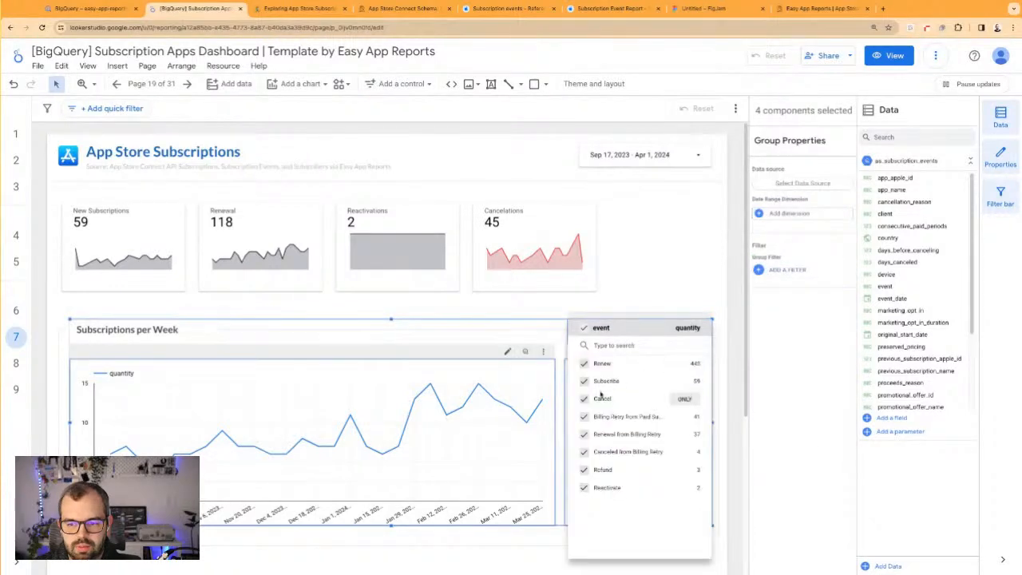
click(684, 381)
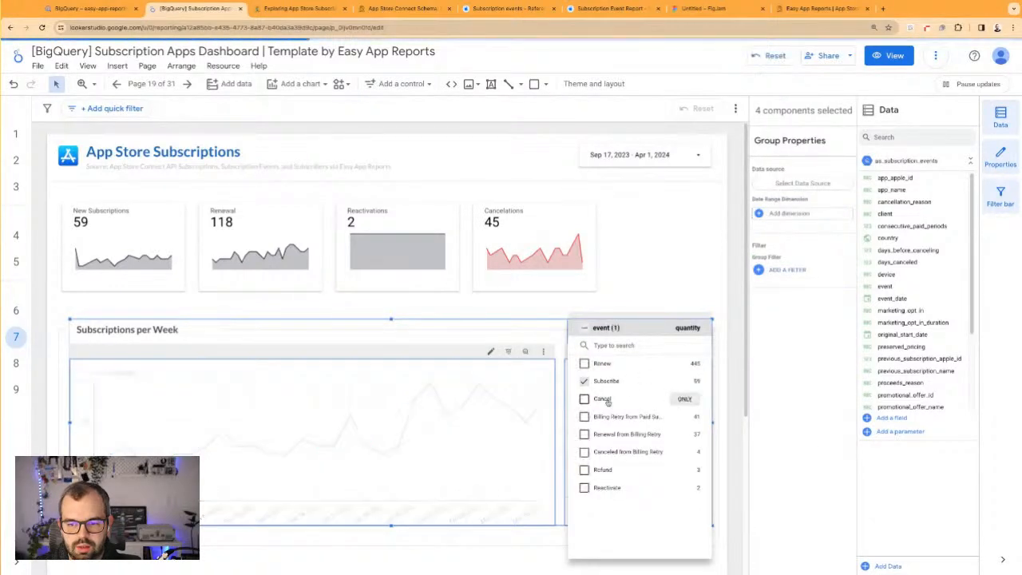
click(584, 363)
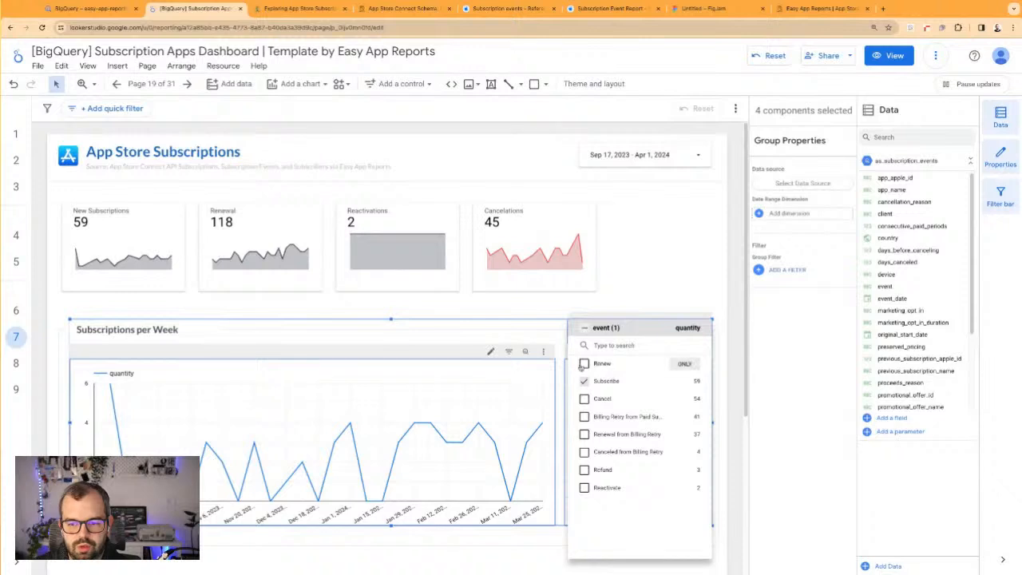
click(694, 271)
Set the event control's default selection to "Subscribe, Renew"
click(799, 287)
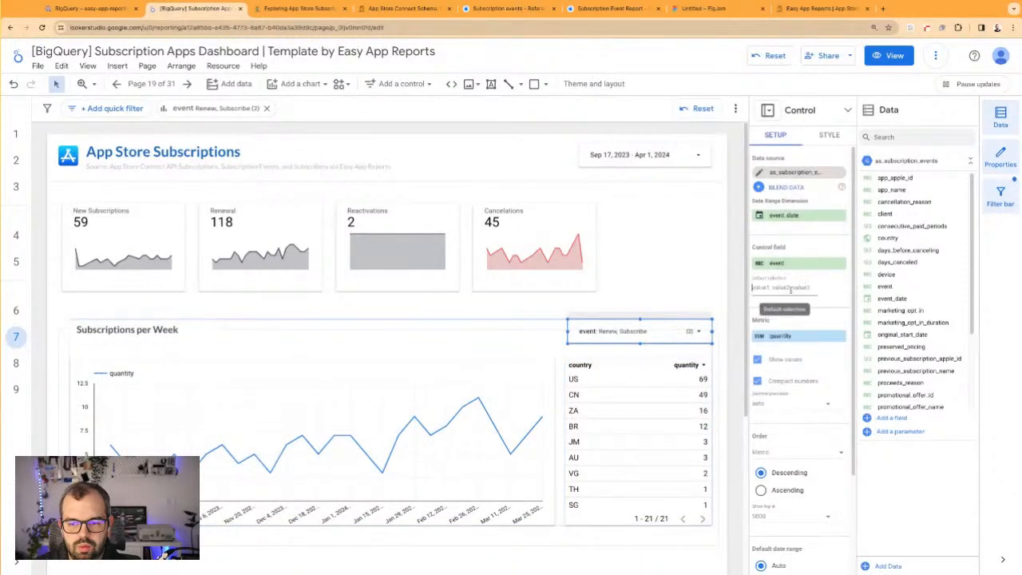
text(Subscri)
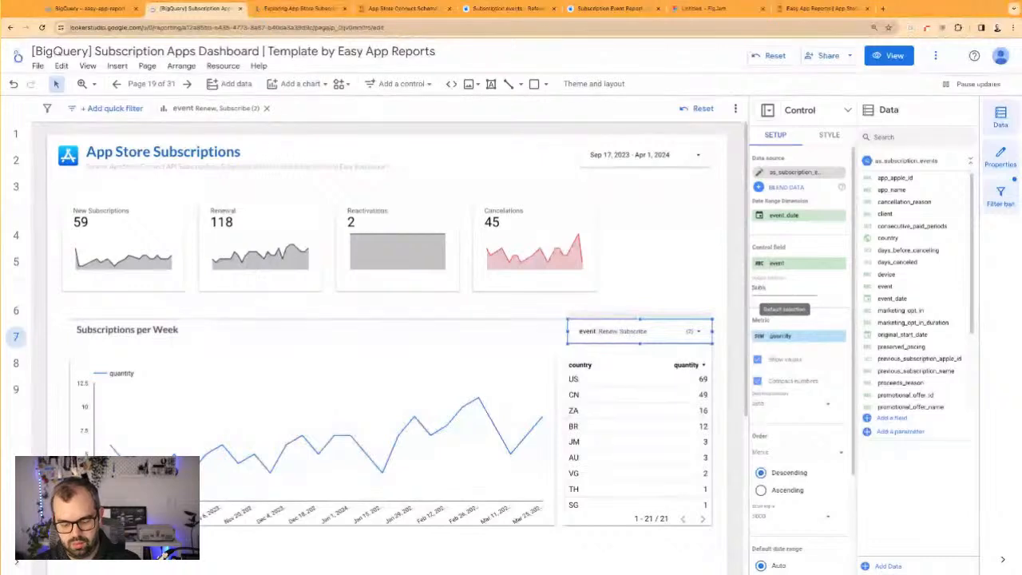
text(be, Renew)
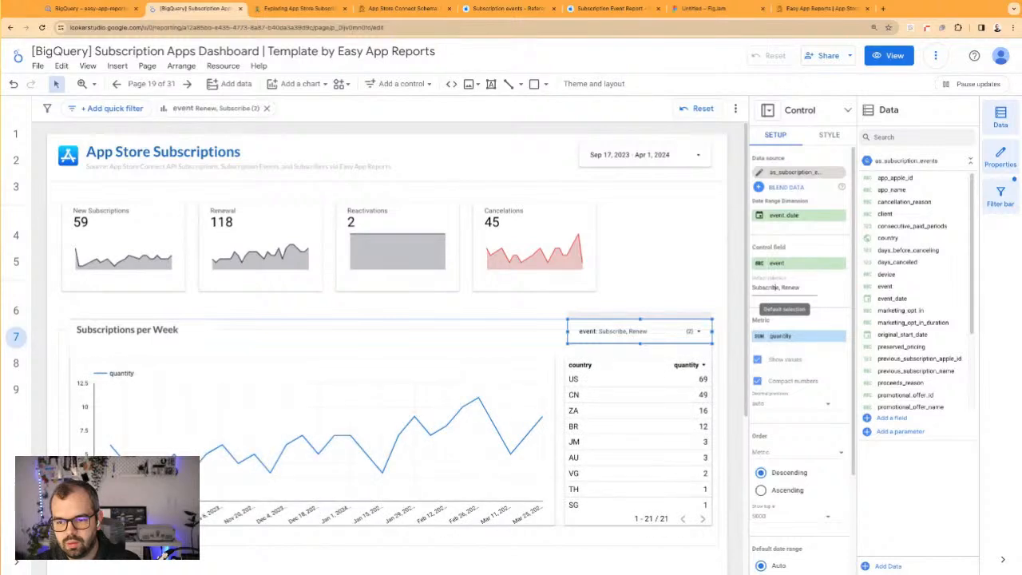
drag(778, 288, 800, 287)
key(BackSpace)
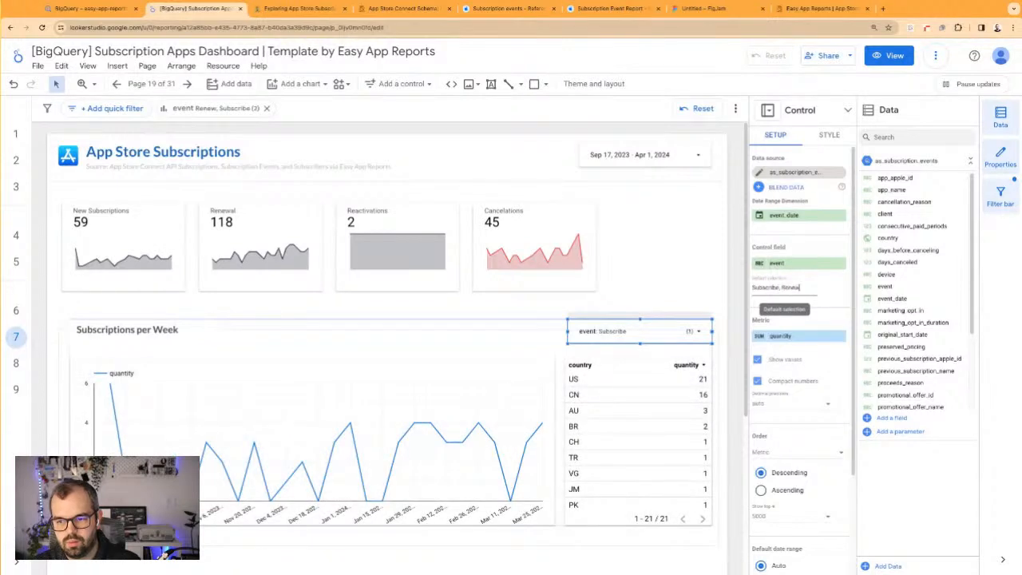
click(684, 301)
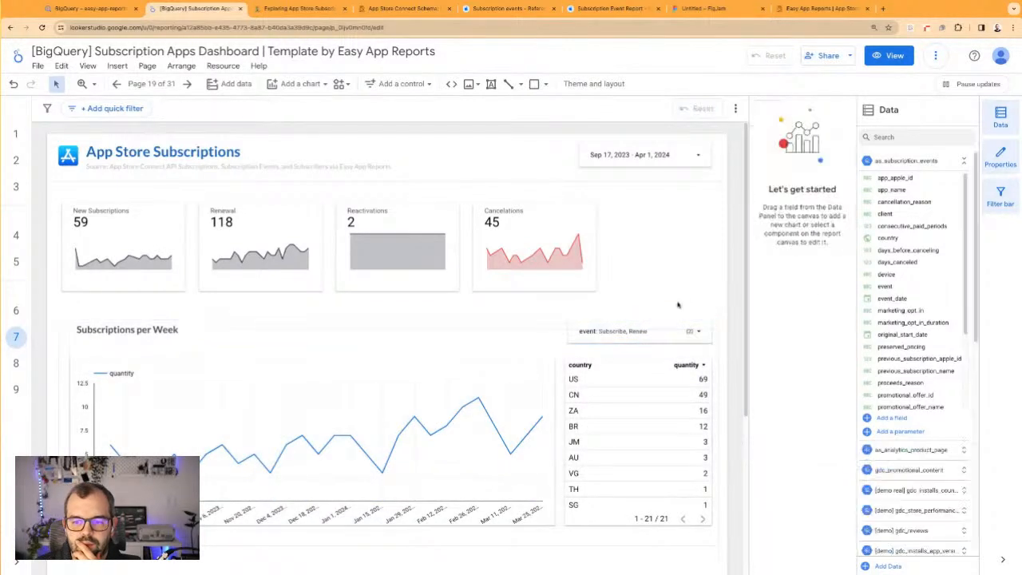
Set the header background color of the event drop-down control to gray
click(666, 321)
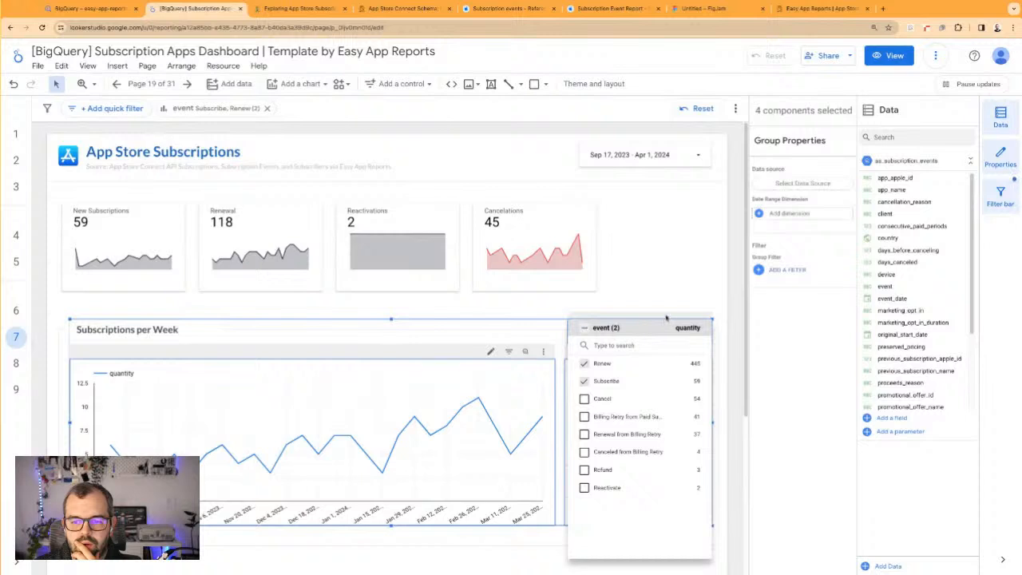
click(666, 318)
click(817, 138)
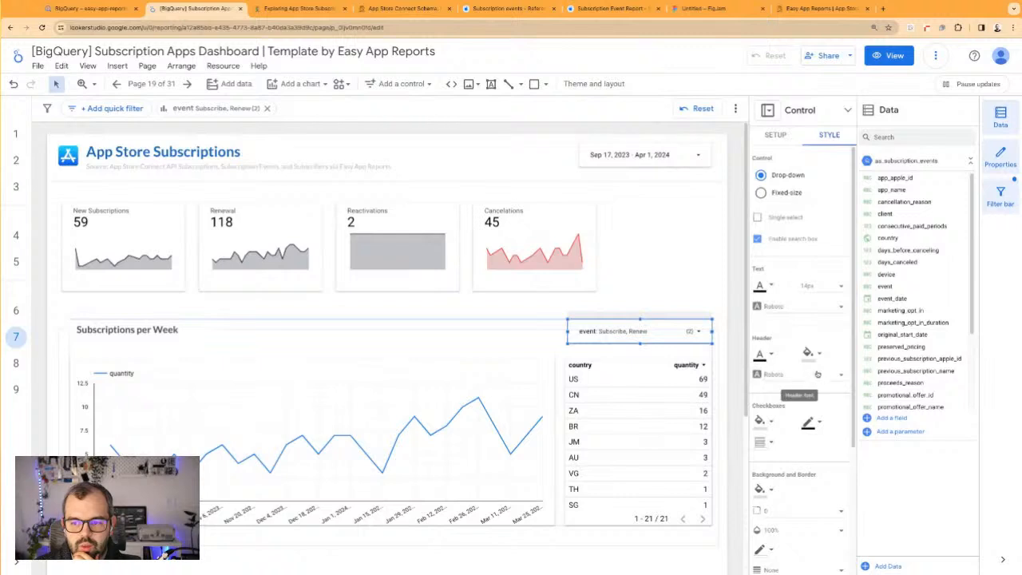
scroll(813, 353, down, 2)
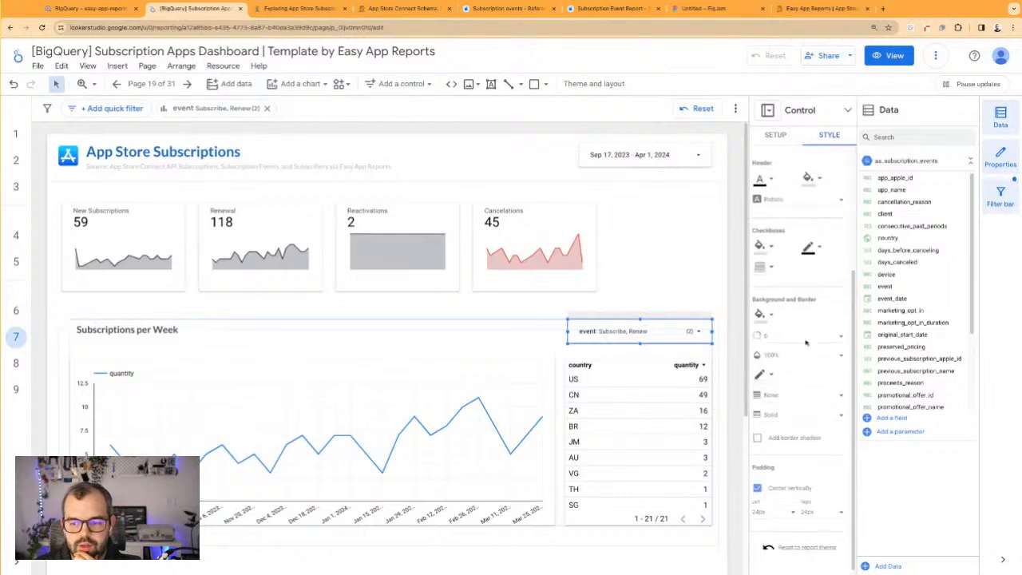
click(809, 302)
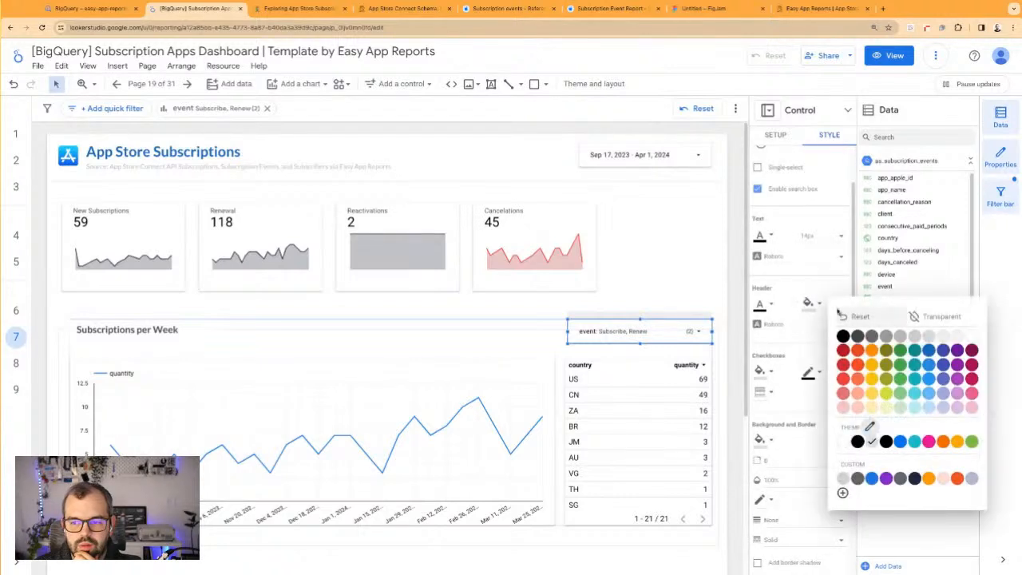
click(968, 336)
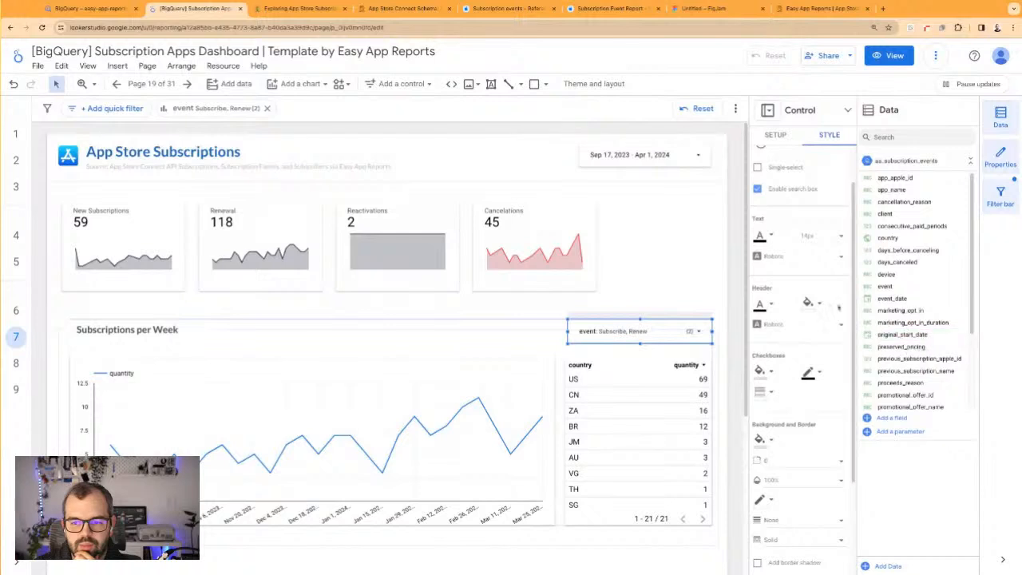
click(808, 302)
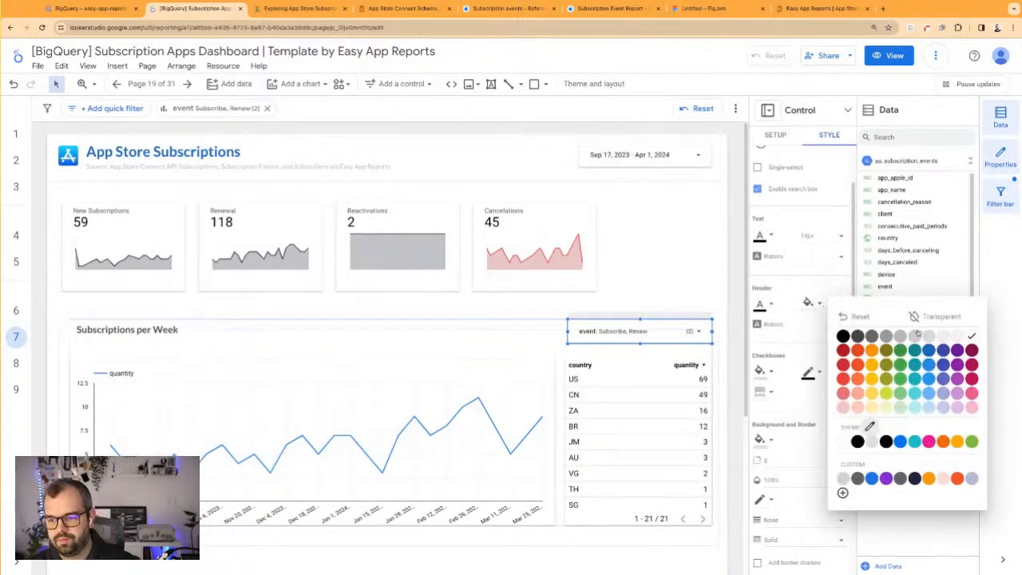
click(904, 337)
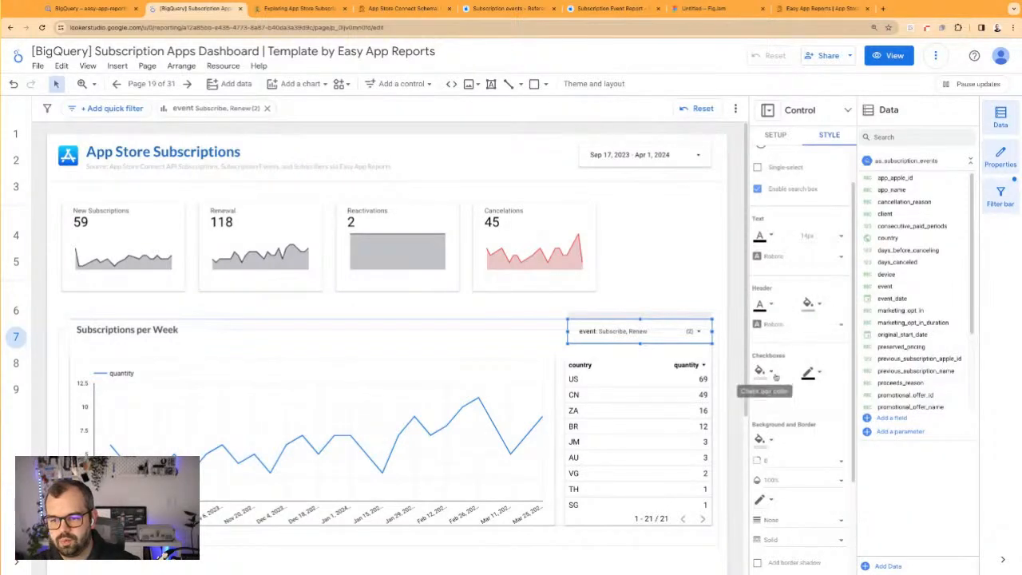
Set the overall background color of the event drop-down control to white
scroll(809, 427, down, 3)
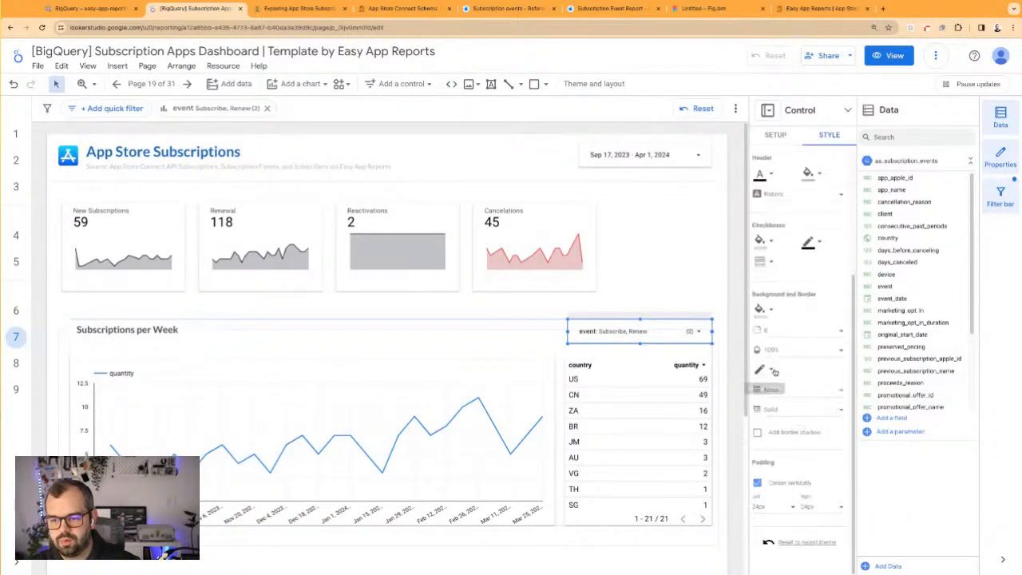
click(761, 309)
click(921, 344)
click(692, 304)
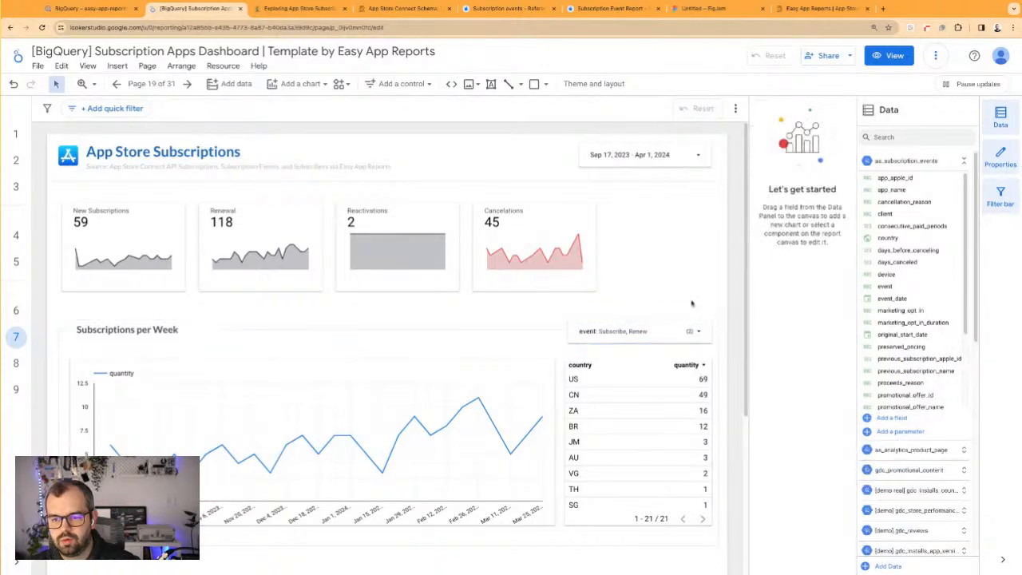
Narrow the event control from its left edge, keeping its right edge aligned with the country table
click(582, 324)
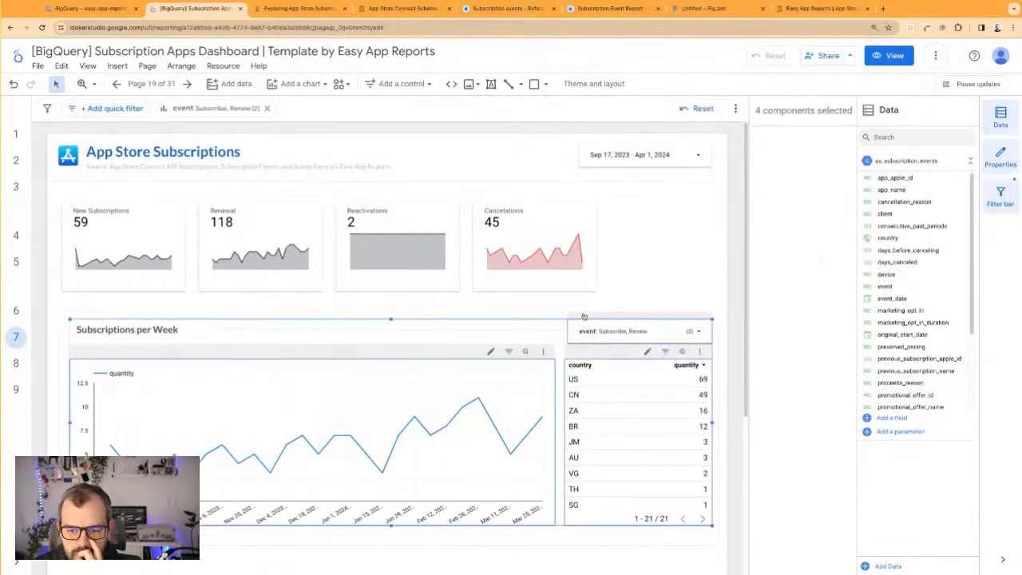
click(574, 322)
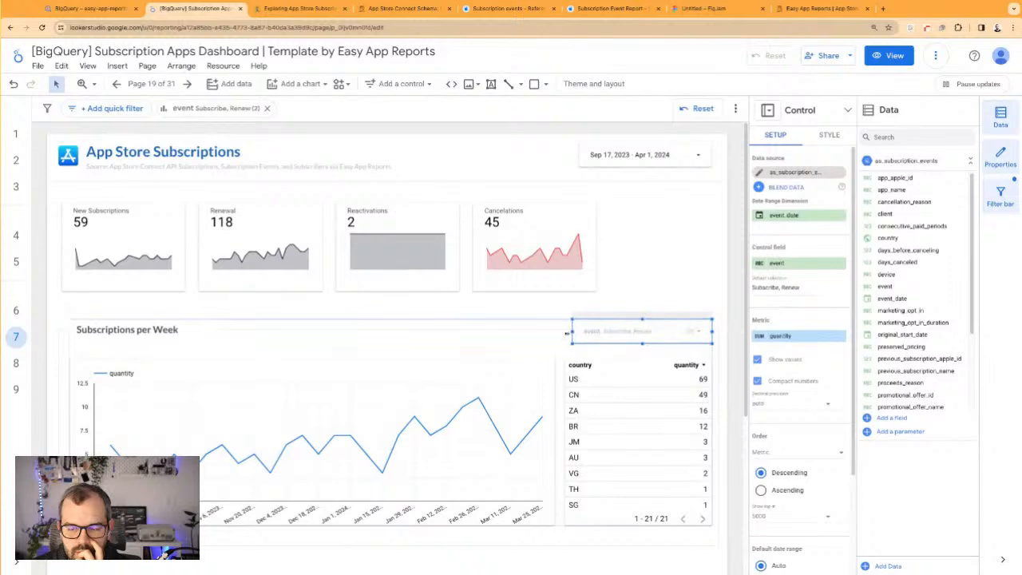
drag(567, 334, 566, 334)
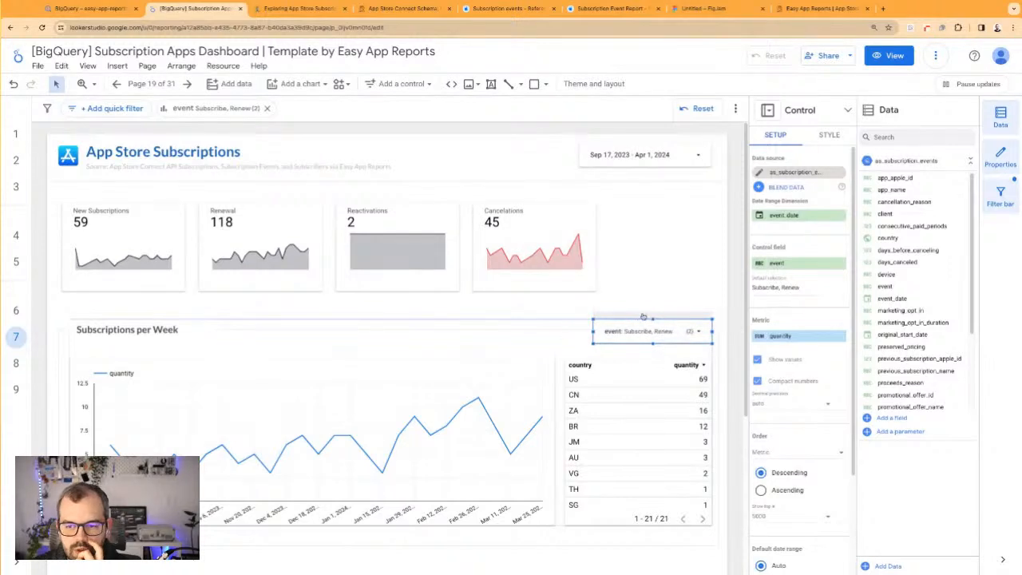
Duplicate the event control and place the copy directly to its left, above the weekly chart
key(super+v)
drag(635, 338, 503, 327)
click(587, 316)
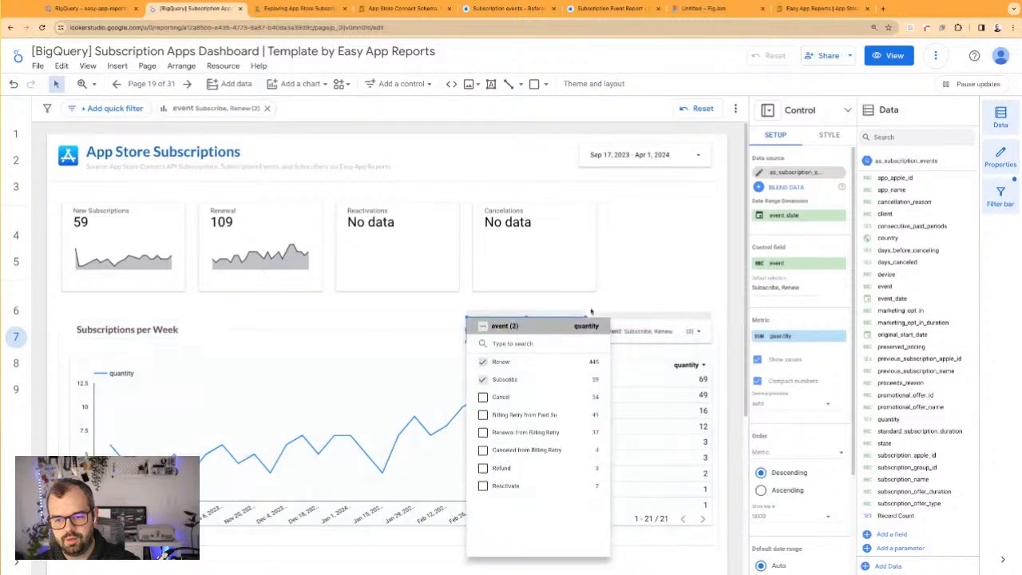
click(634, 297)
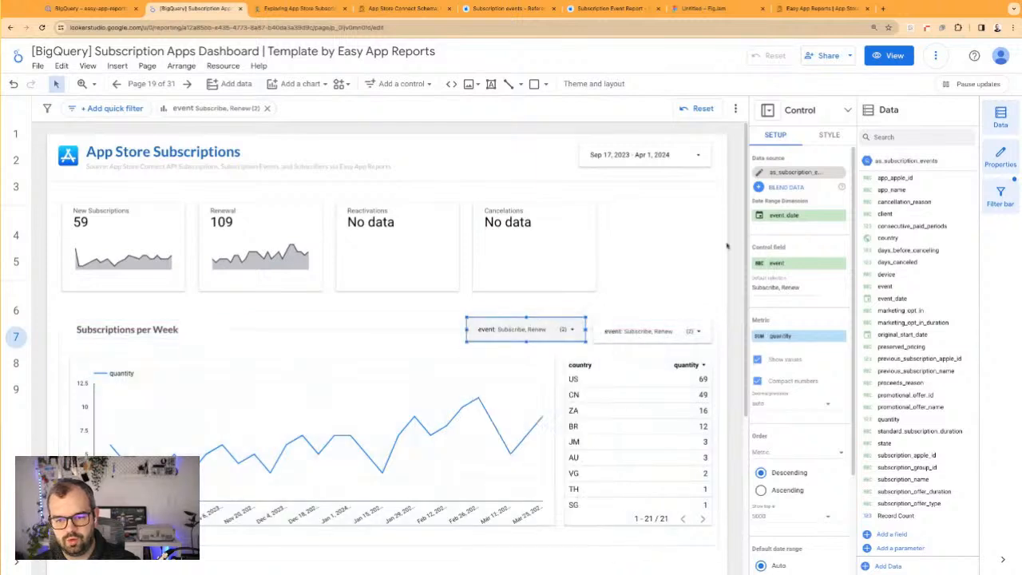
Clear the copied control's default selection and set its control field to country
click(811, 290)
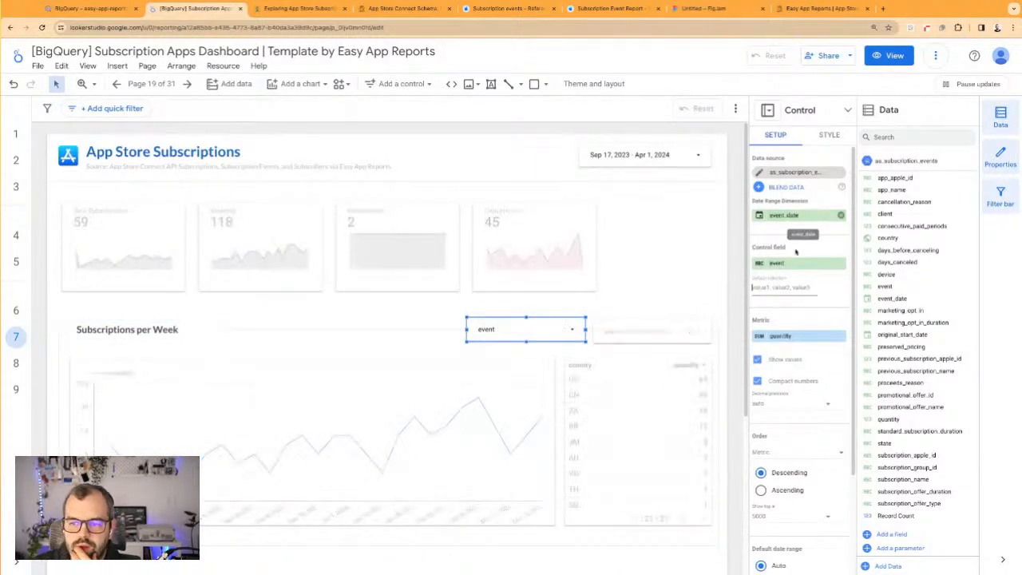
click(792, 267)
click(779, 380)
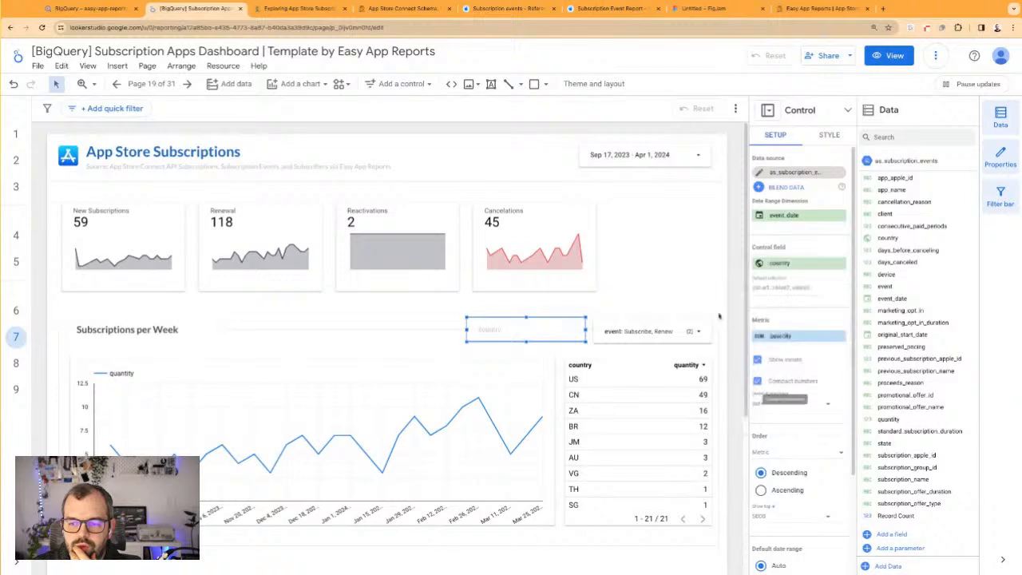
click(688, 293)
Test the new country control by filtering to US only and reselecting all countries
click(564, 319)
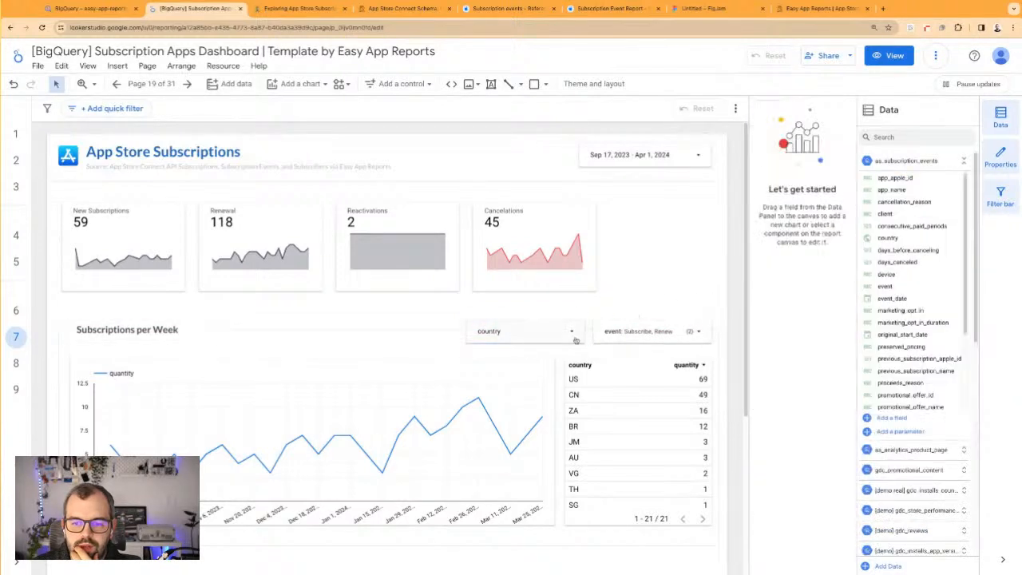
click(571, 332)
click(578, 363)
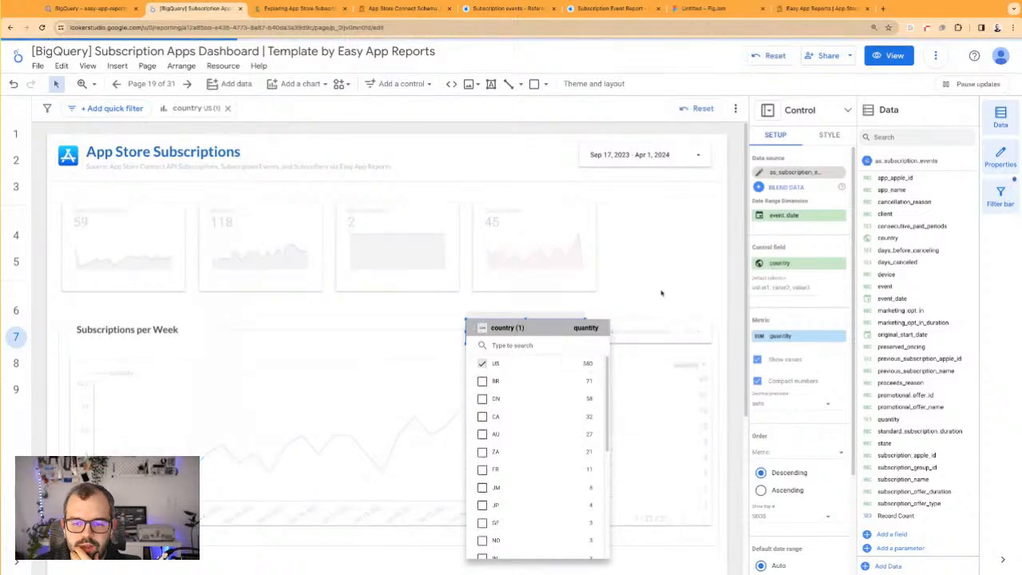
click(646, 300)
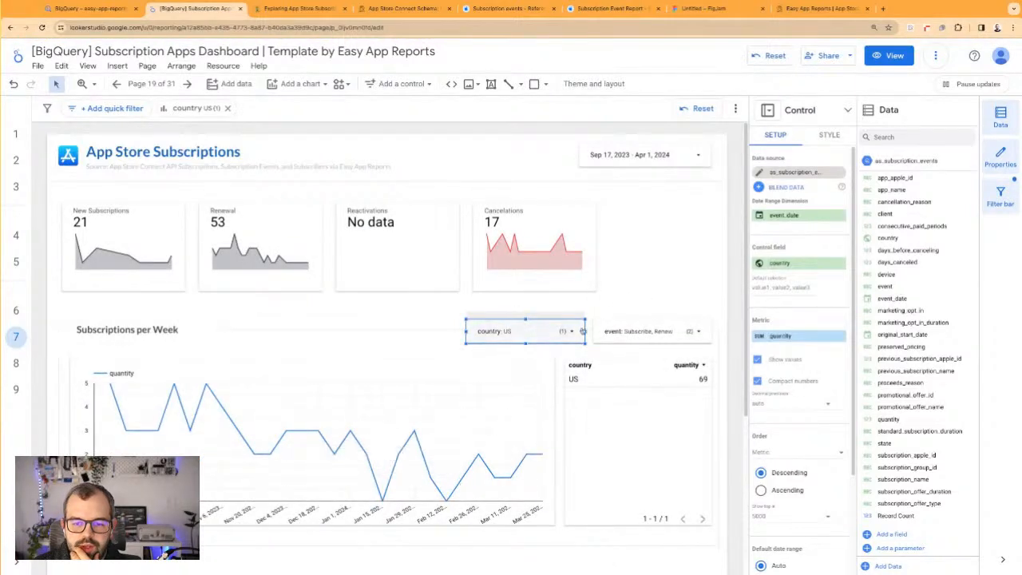
click(577, 330)
click(484, 331)
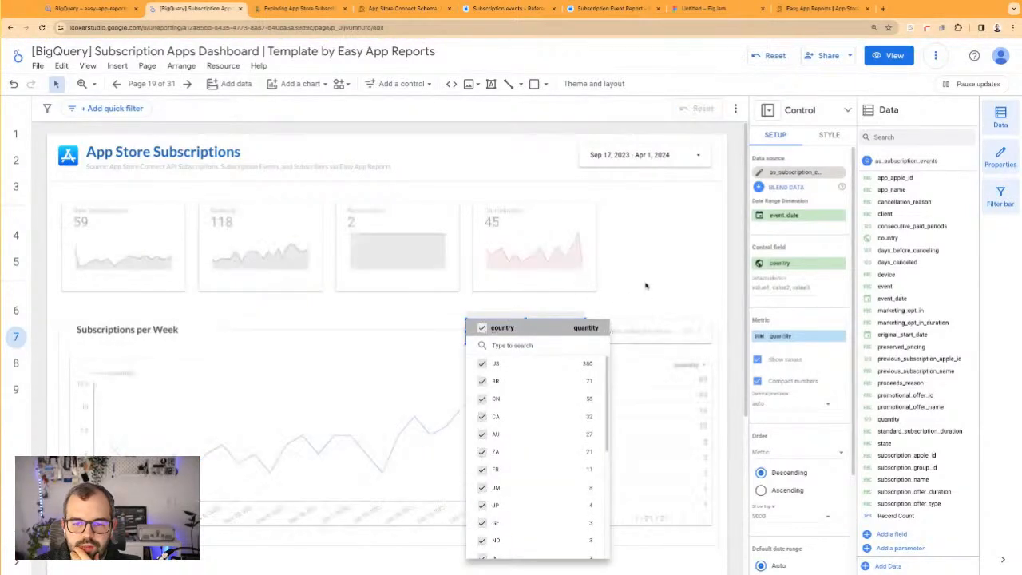
Convert the Subscriptions per Week time series to an area chart with event as its breakdown dimension
click(399, 406)
click(398, 409)
click(473, 385)
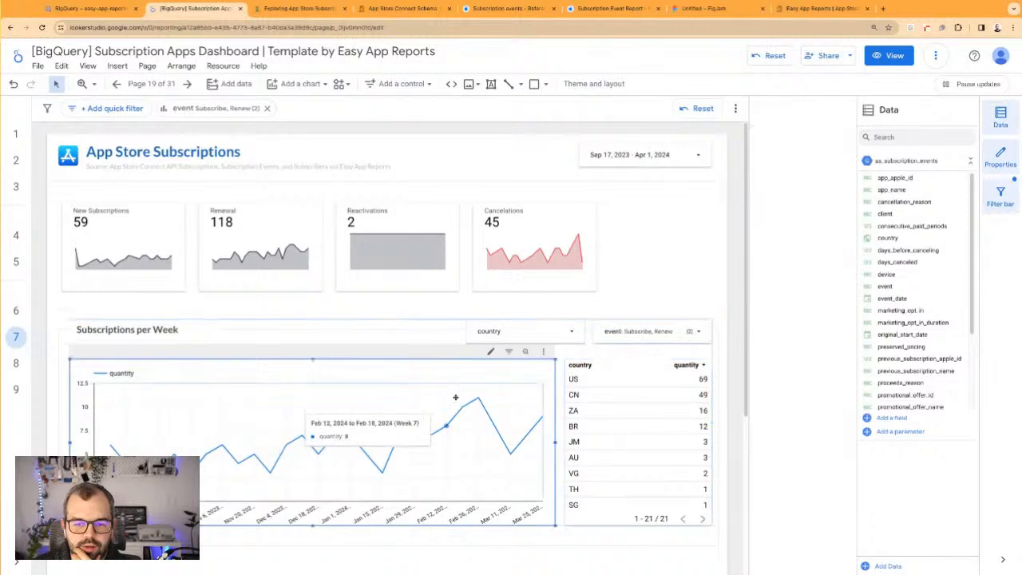
click(824, 122)
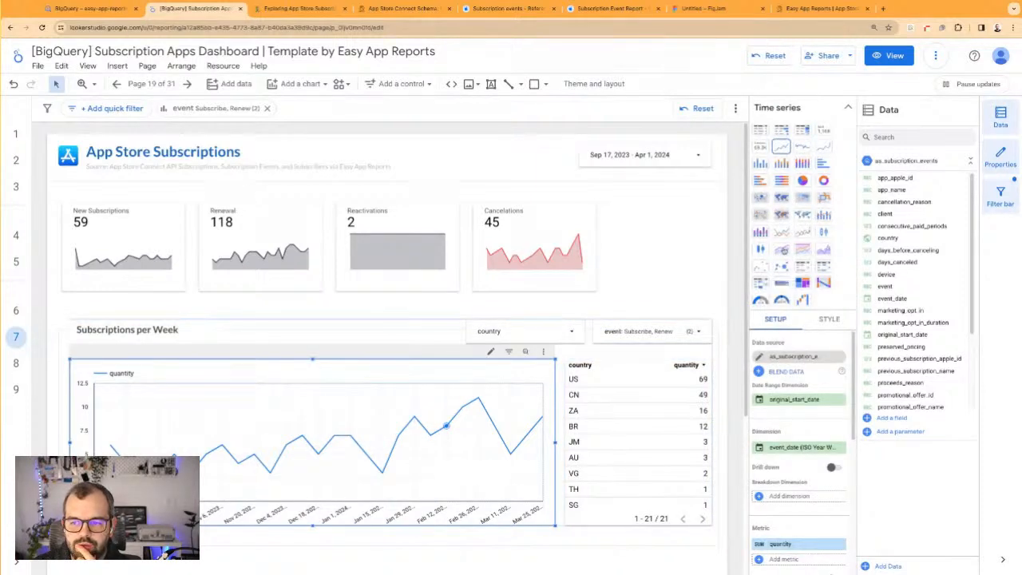
click(781, 251)
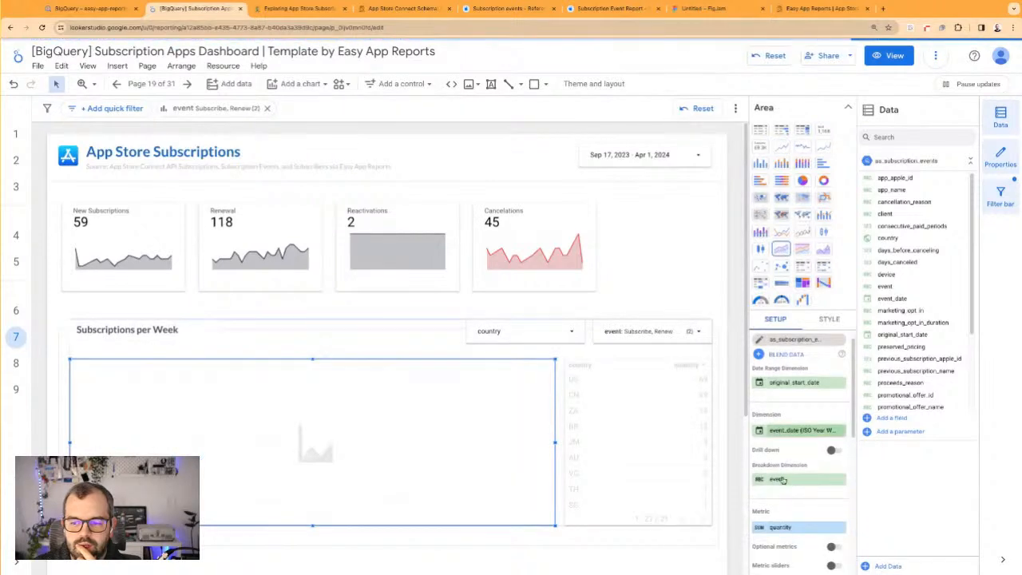
click(678, 275)
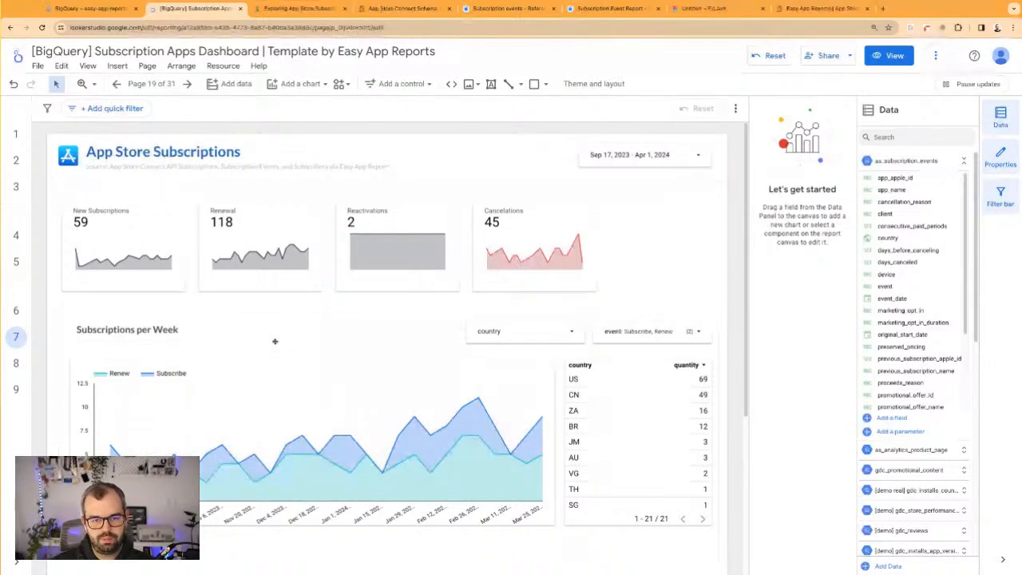
click(334, 435)
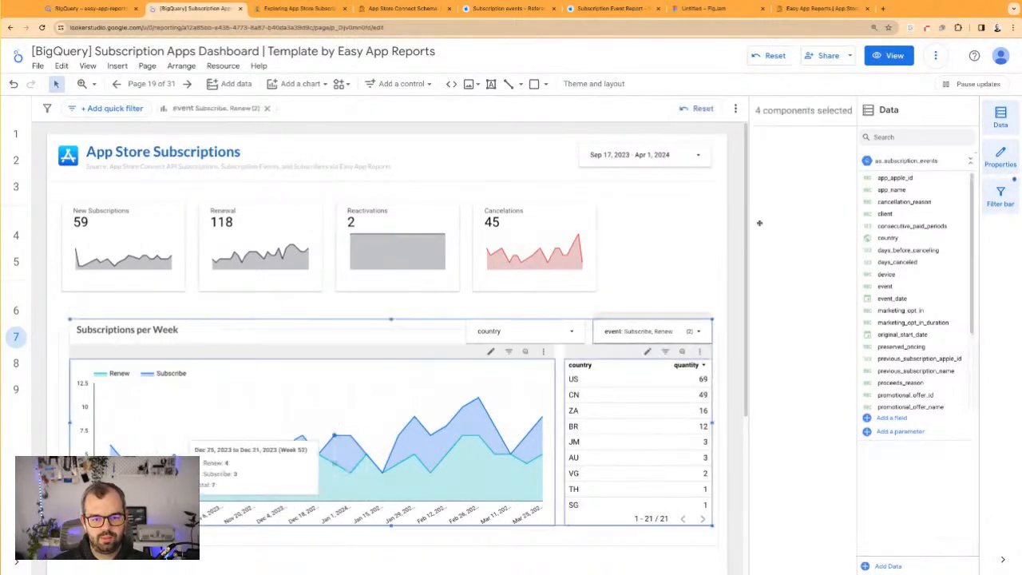
Compare series-order and dimension-value coloring on the weekly area chart and view its list of dimension value colors
click(348, 354)
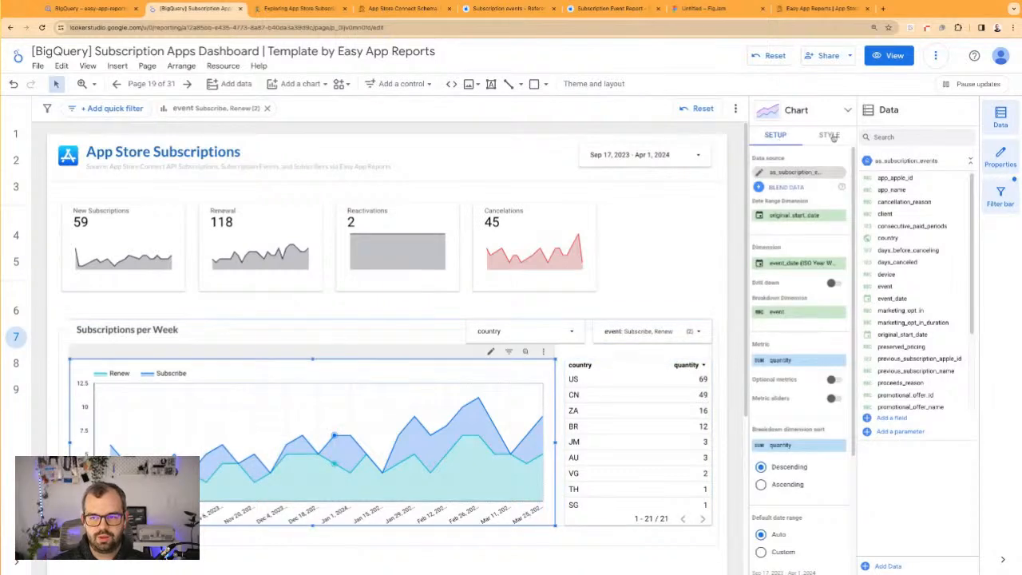
click(830, 135)
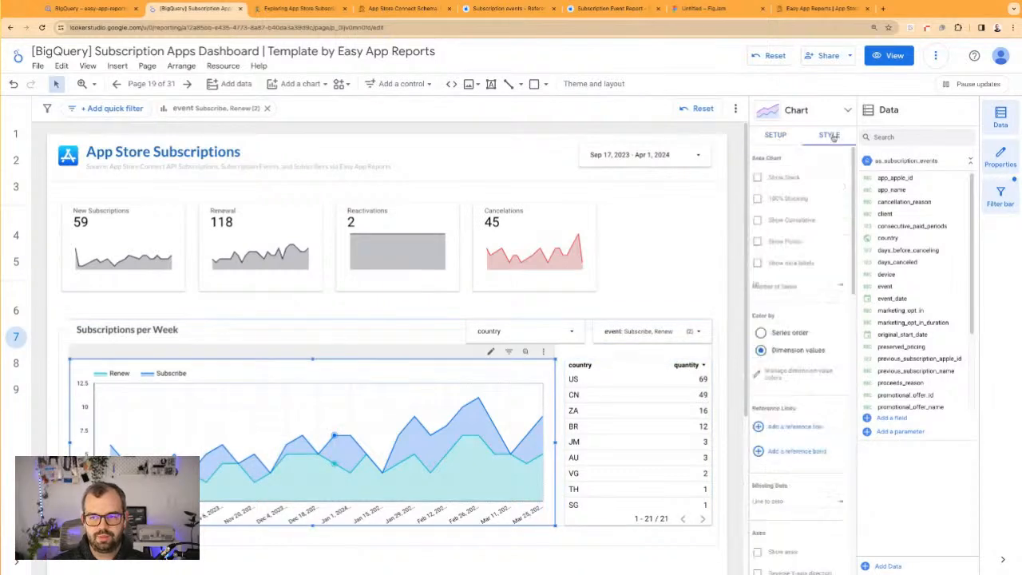
click(788, 334)
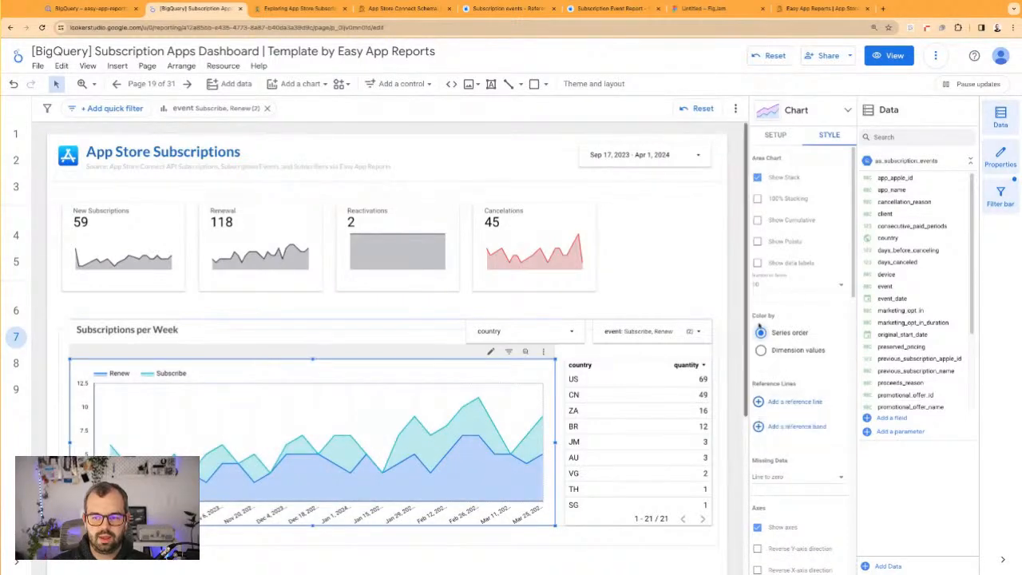
click(761, 351)
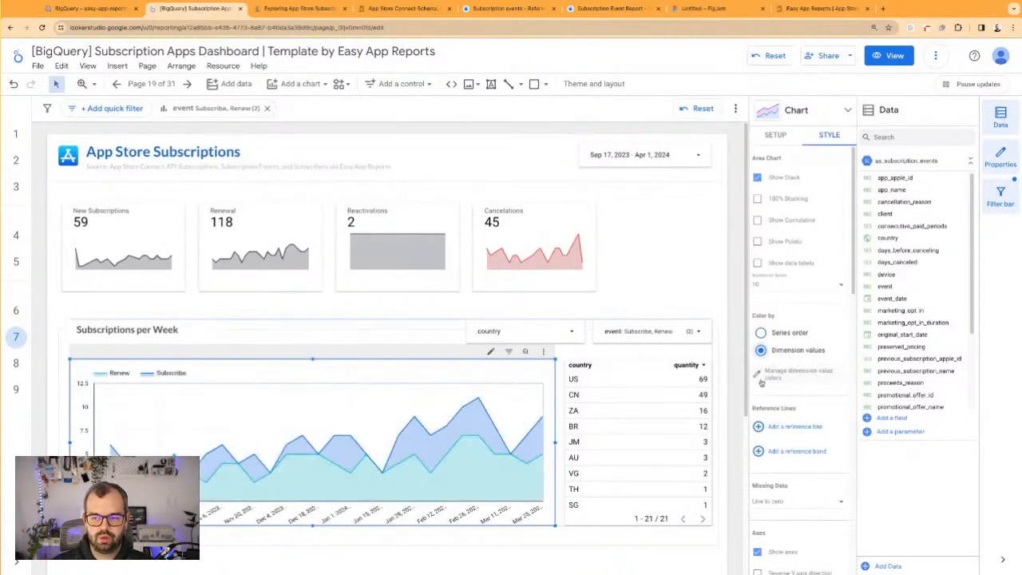
click(793, 377)
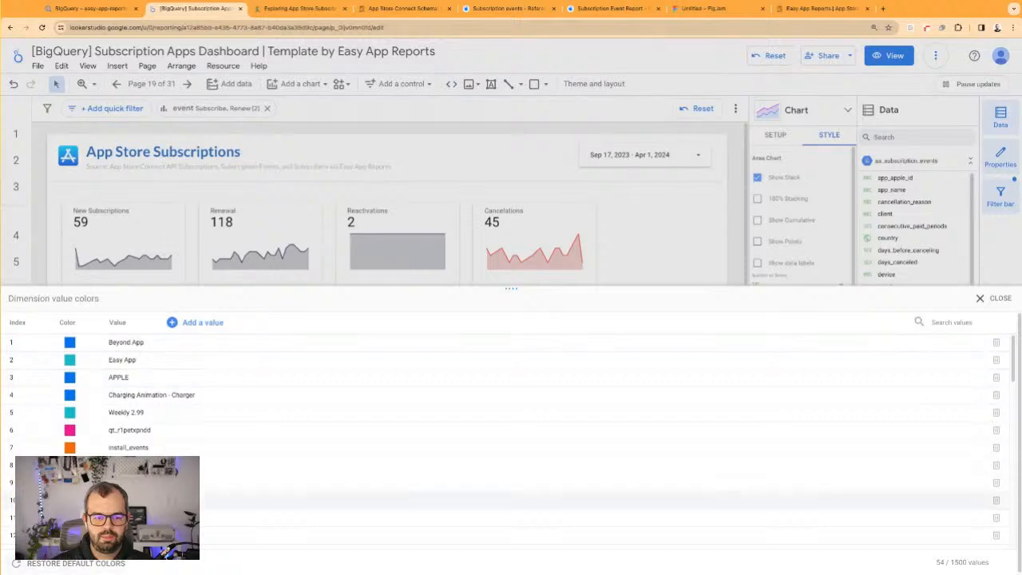
click(991, 298)
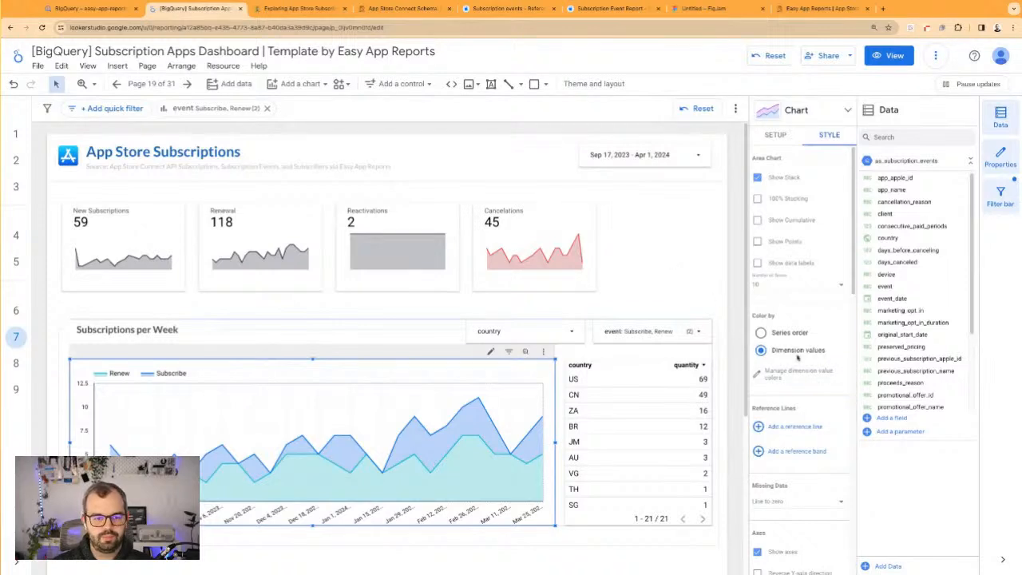
Set the Subscribe dimension value's color to the custom dark navy for the weekly area chart
click(793, 380)
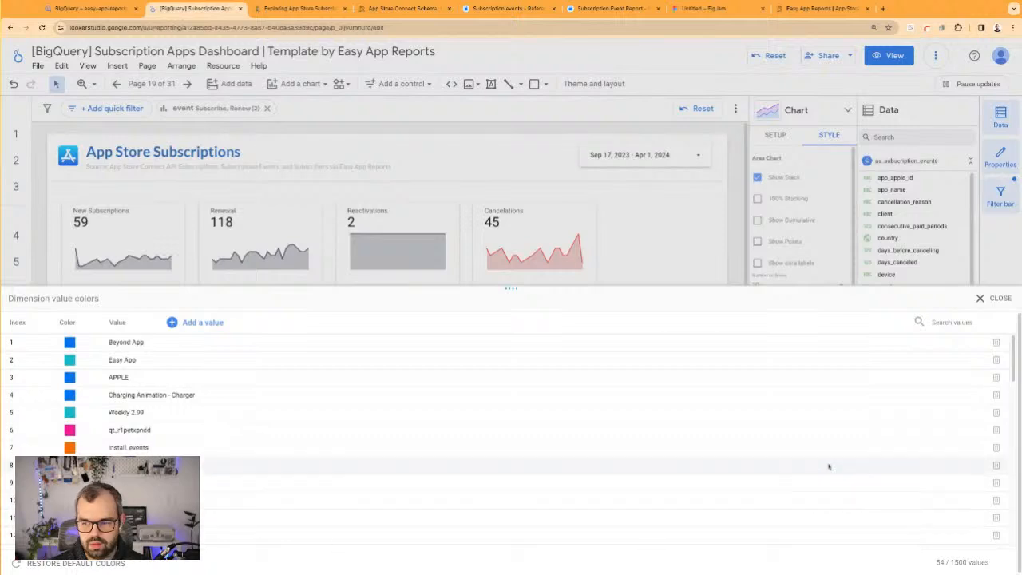
scroll(964, 348, down, 1)
click(948, 322)
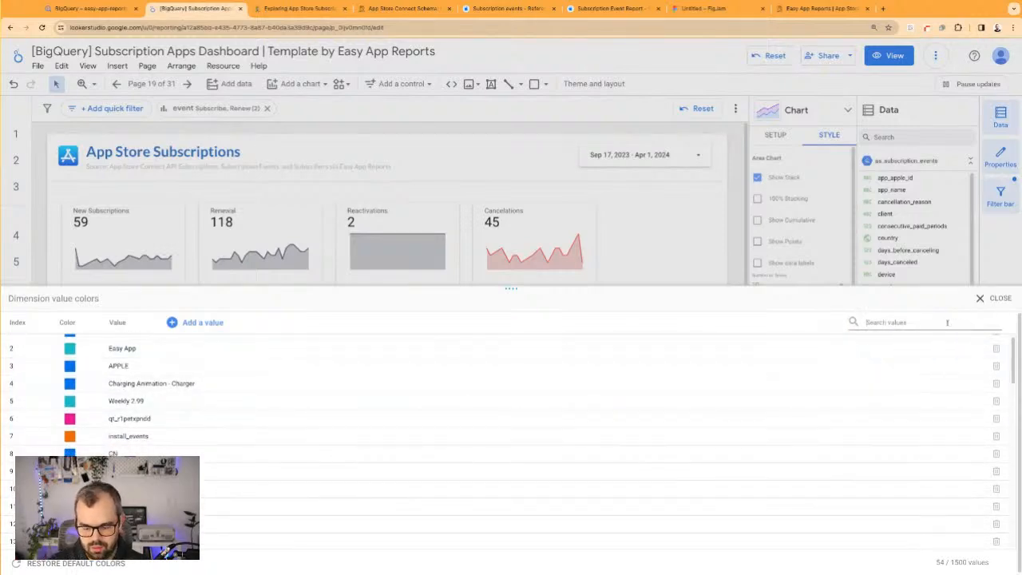
text(subscribe)
click(882, 345)
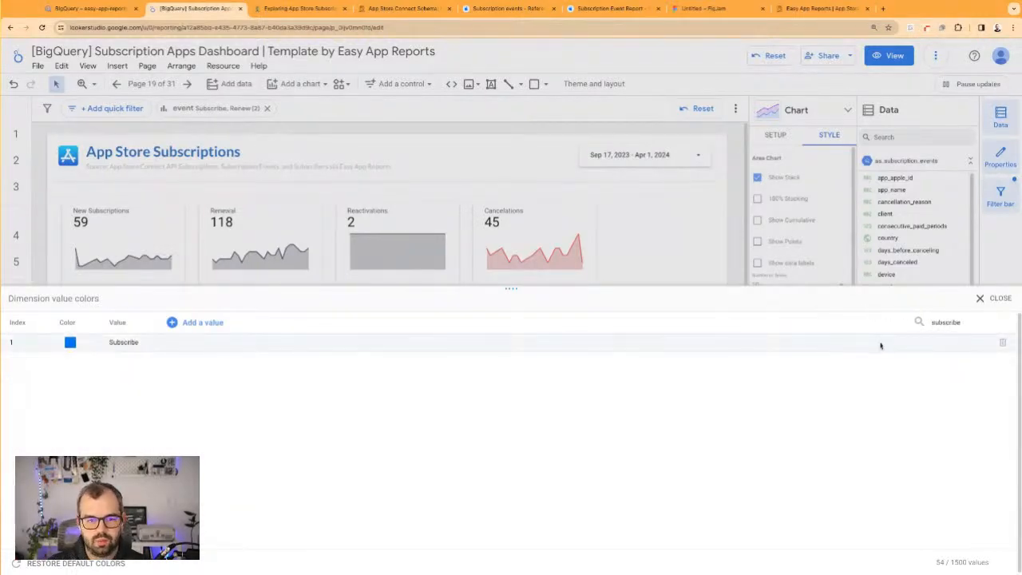
click(70, 344)
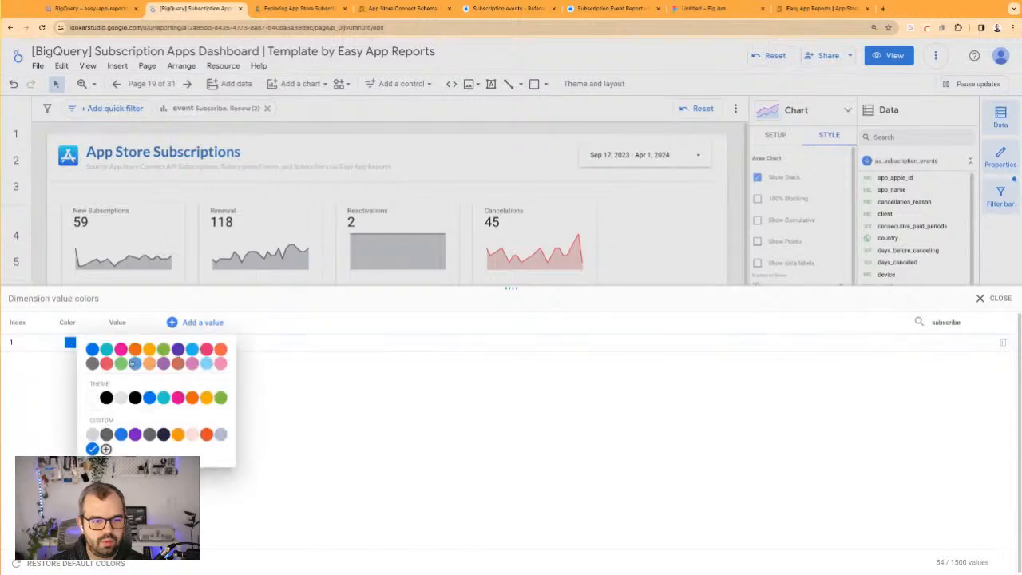
click(164, 434)
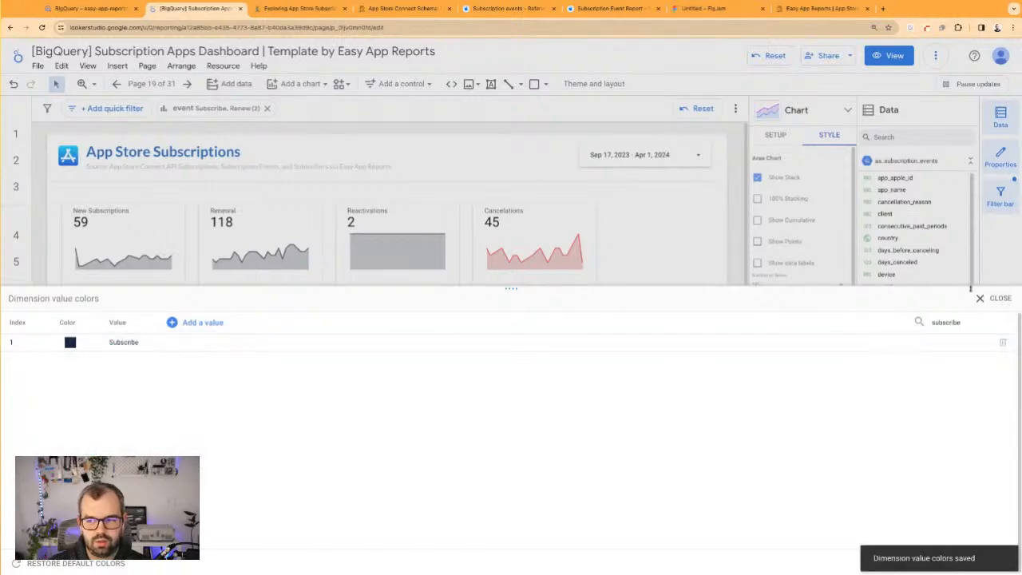
click(983, 298)
Set the Renewal scorecard's sparkline color to the custom blue
click(238, 251)
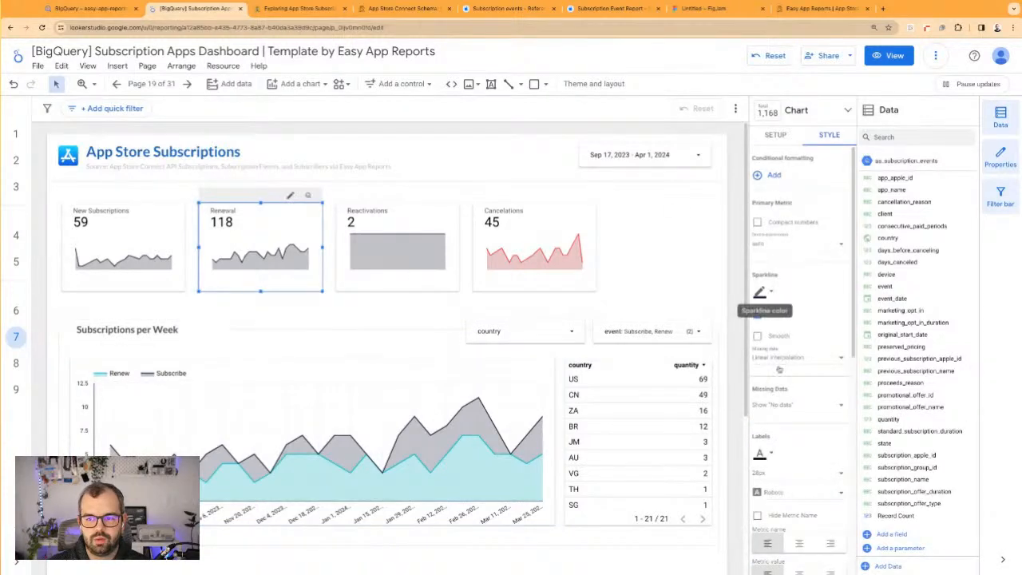
click(766, 293)
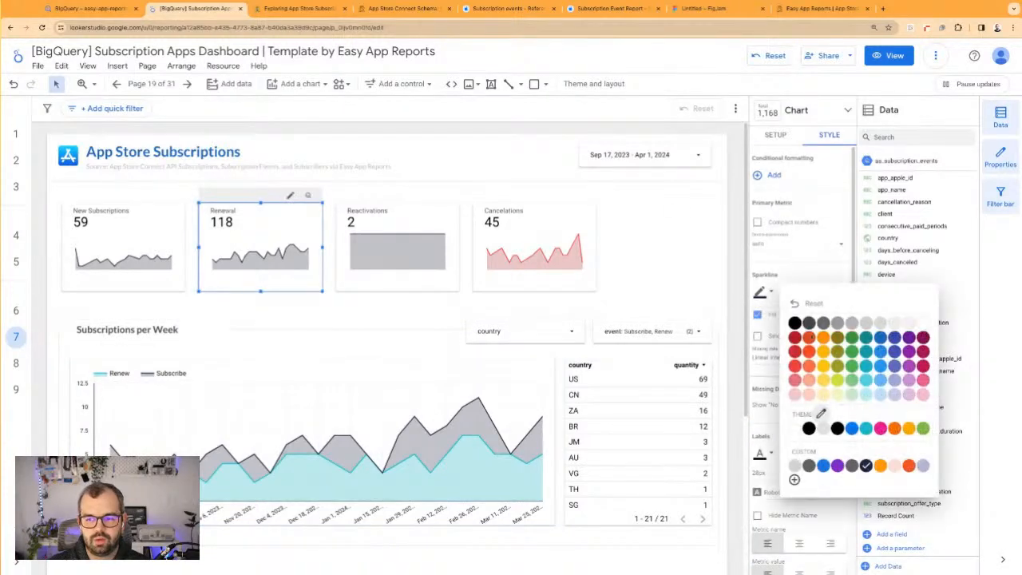
click(852, 467)
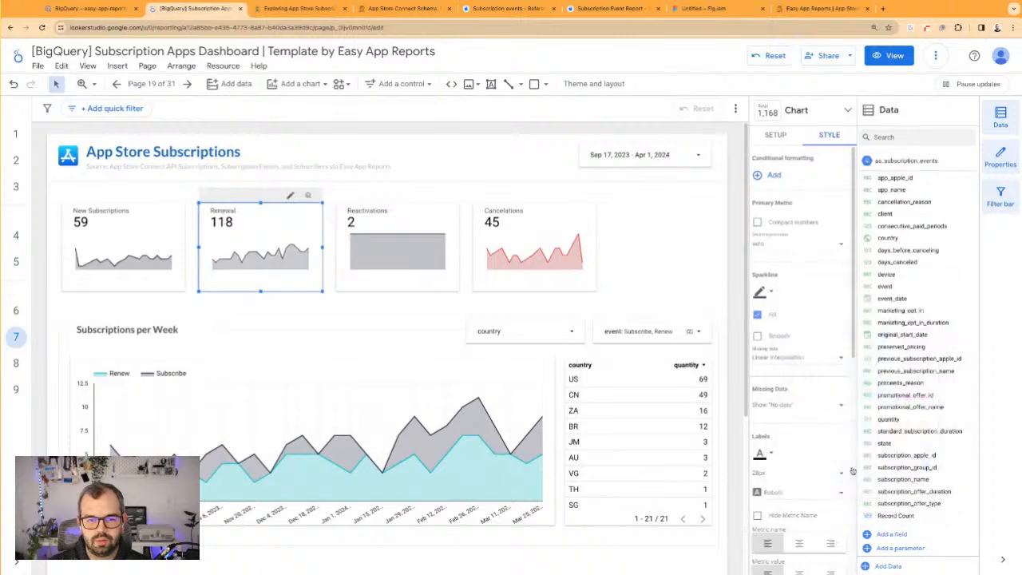
click(763, 293)
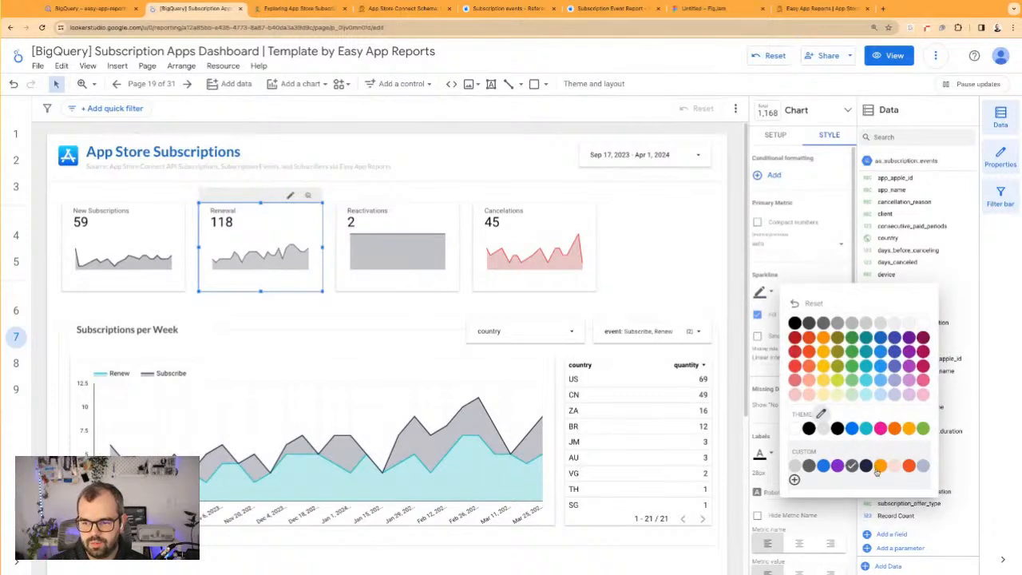
click(824, 468)
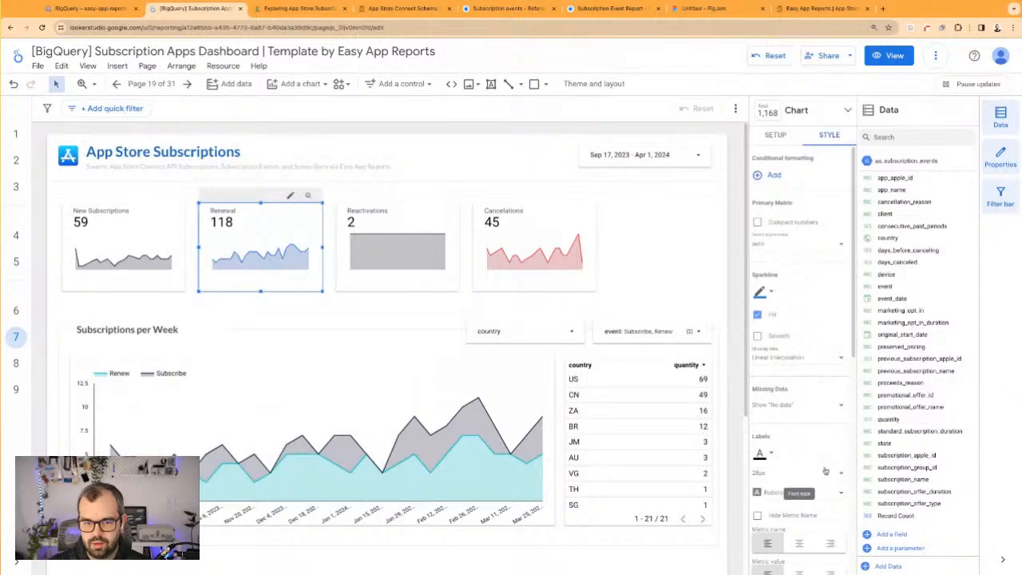
Set the Renew dimension value's color in the weekly area chart to the custom blue, matching the Renewal scorecard
click(498, 416)
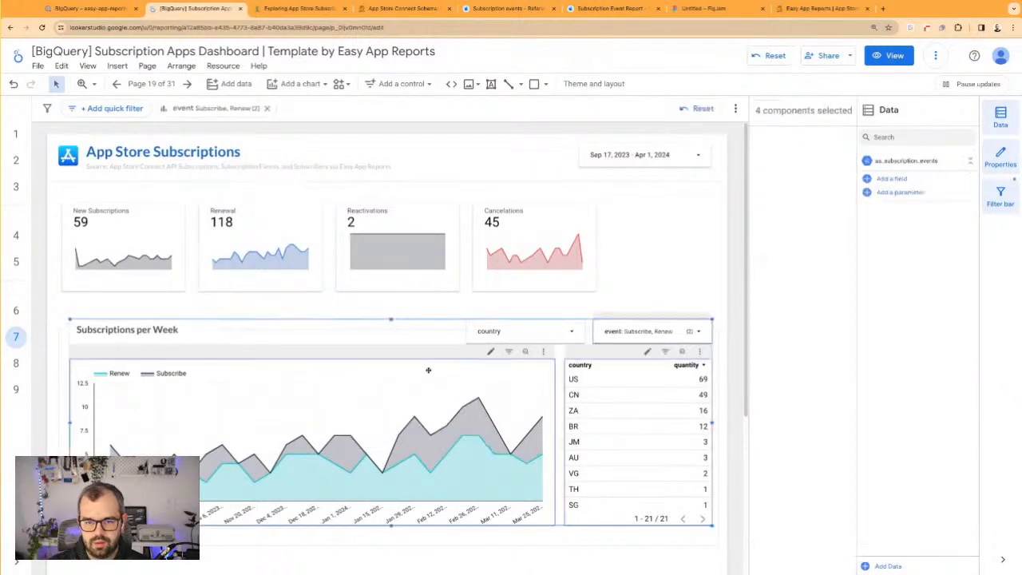
click(407, 377)
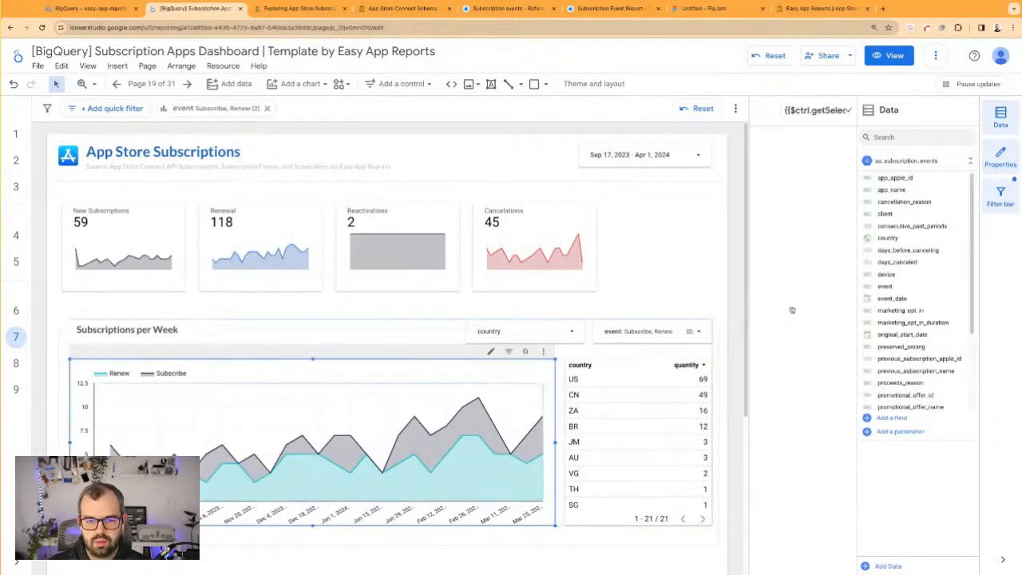
click(829, 135)
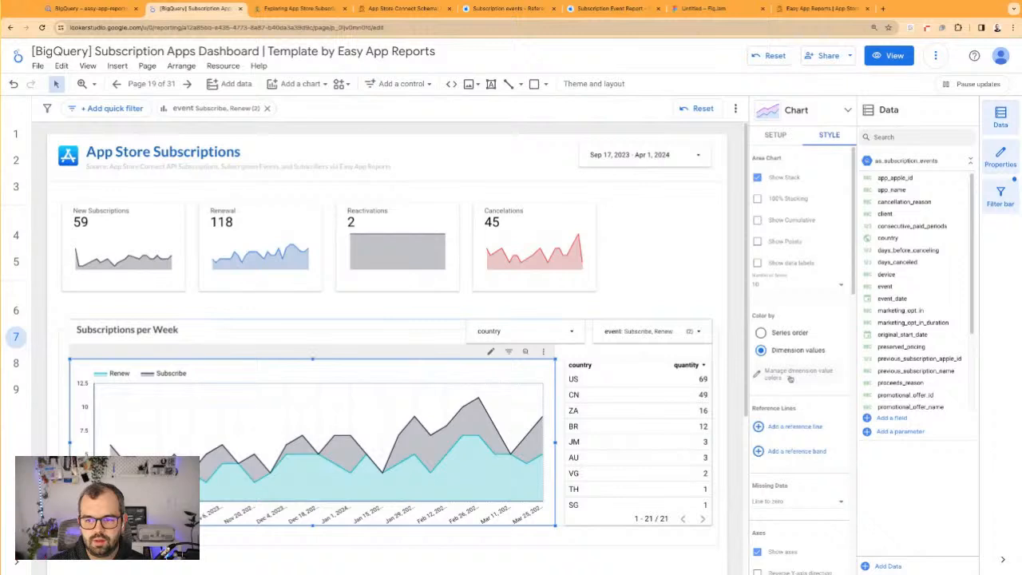
click(791, 380)
click(954, 323)
text(renew)
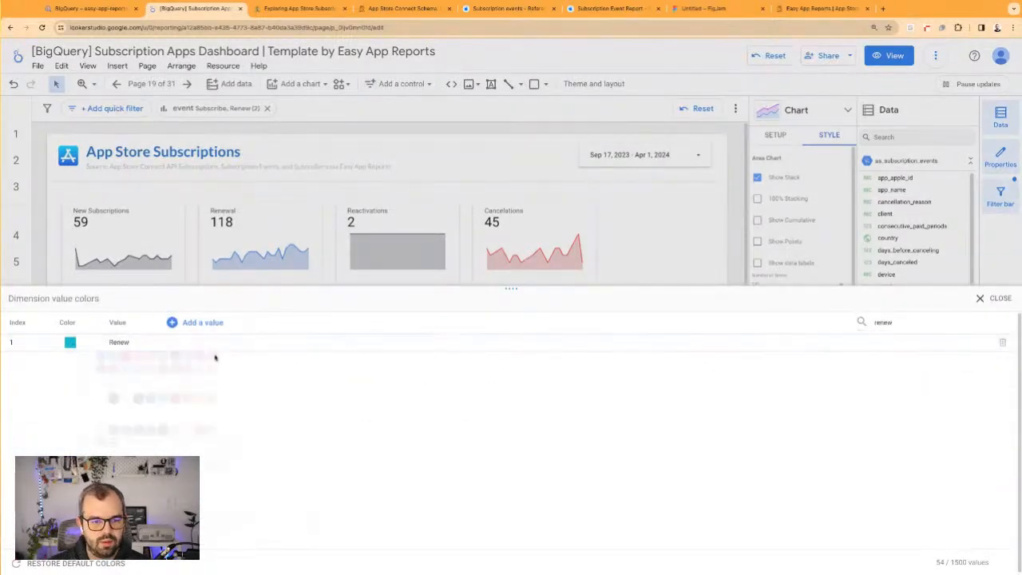
click(70, 341)
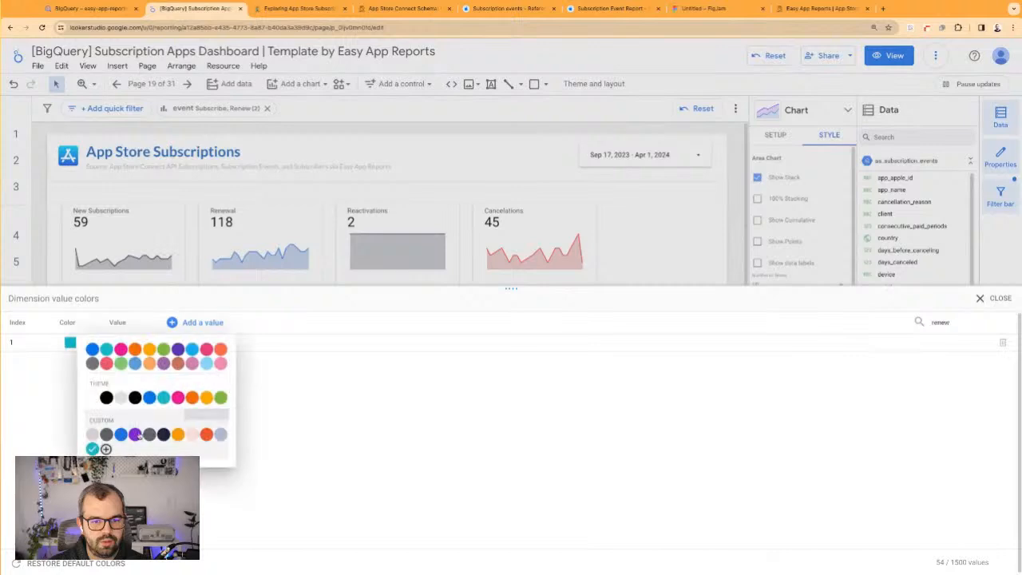
click(122, 434)
click(995, 298)
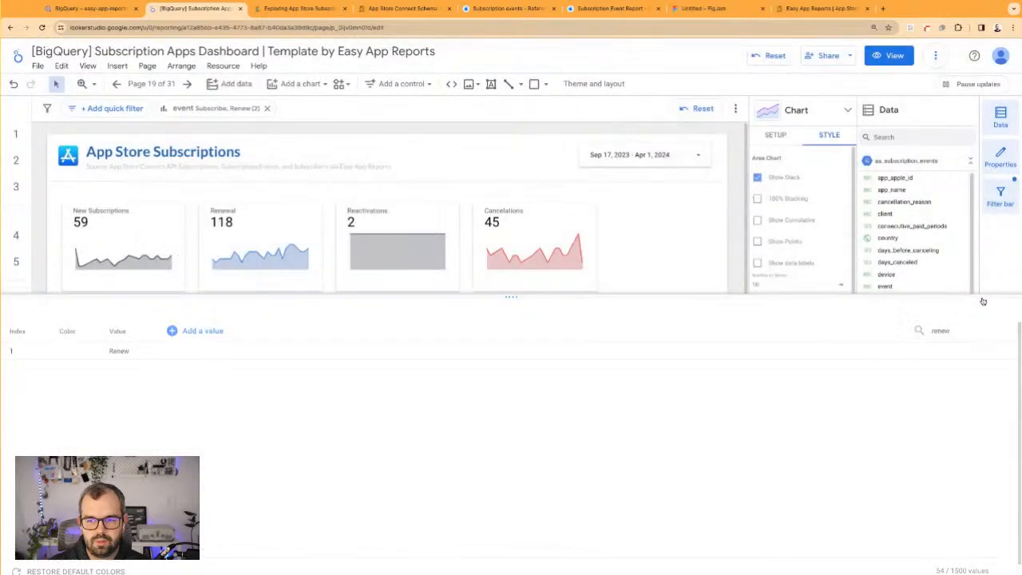
click(663, 243)
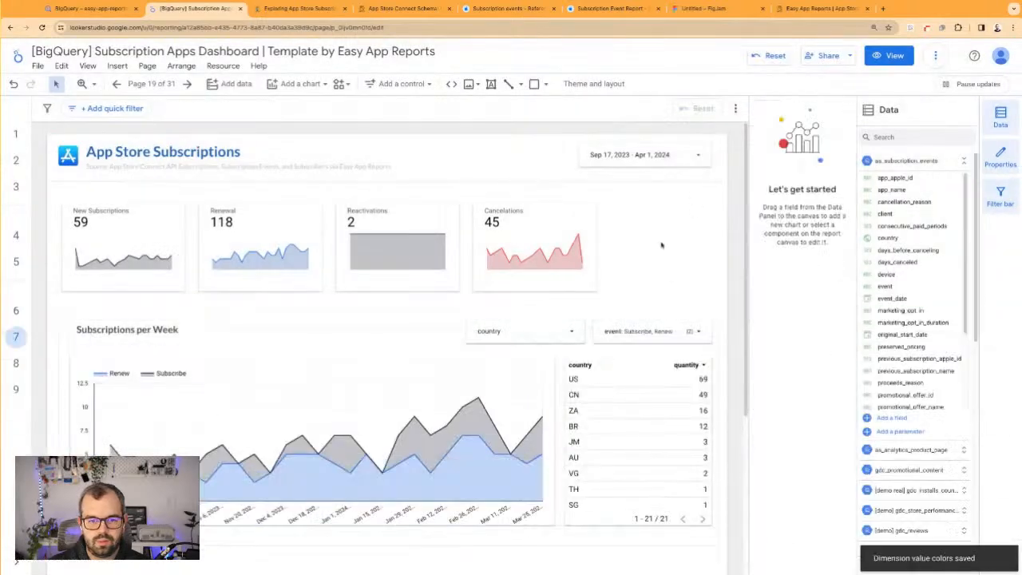
Change the Reactivations scorecard's sparkline color to a light orange
click(392, 227)
click(831, 135)
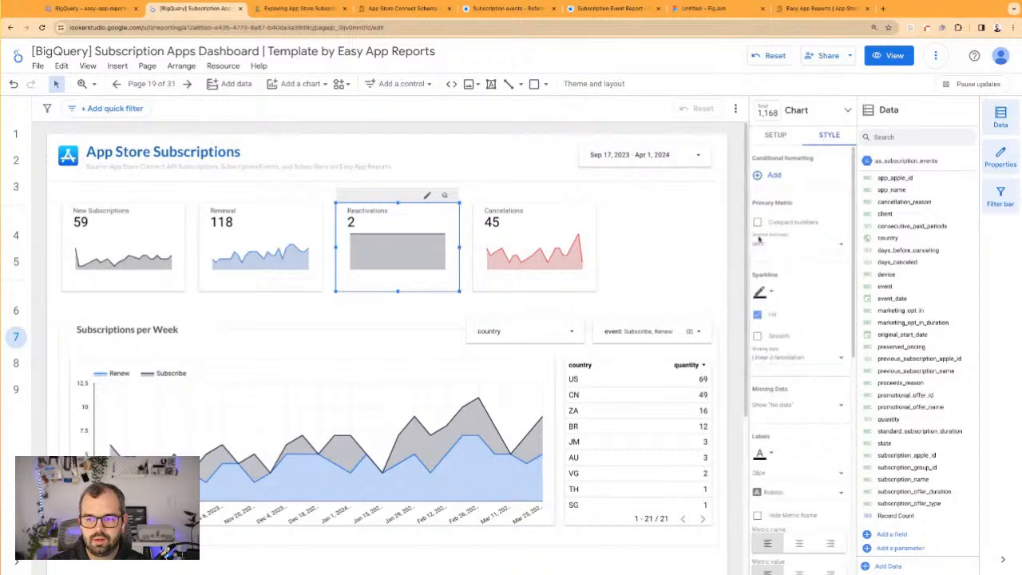
click(764, 293)
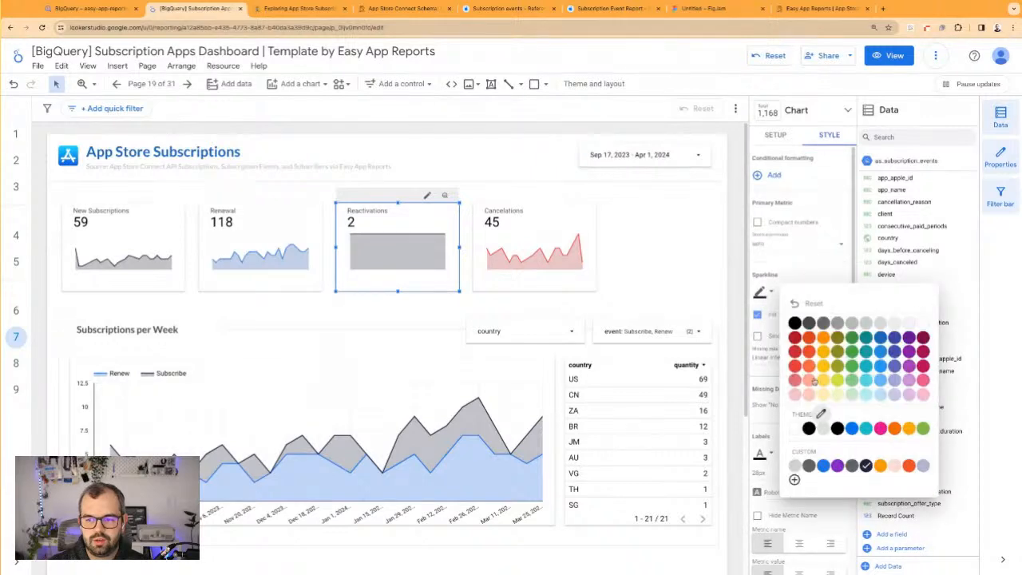
click(825, 378)
click(707, 263)
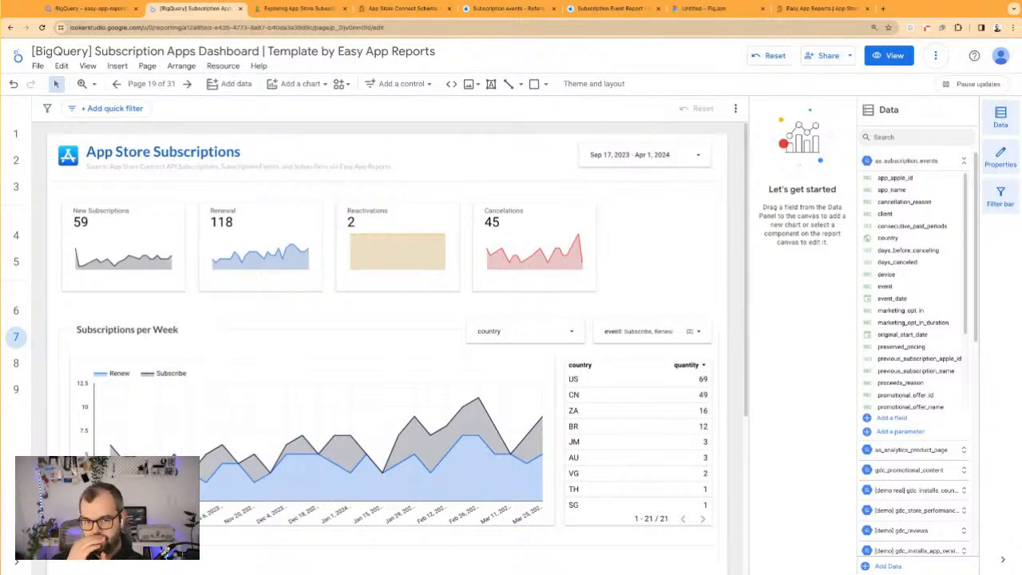
Review the report page and the subscription event fields, and switch to the Exploring App Store Subscriptions notes in Notion
scroll(649, 261, down, 2)
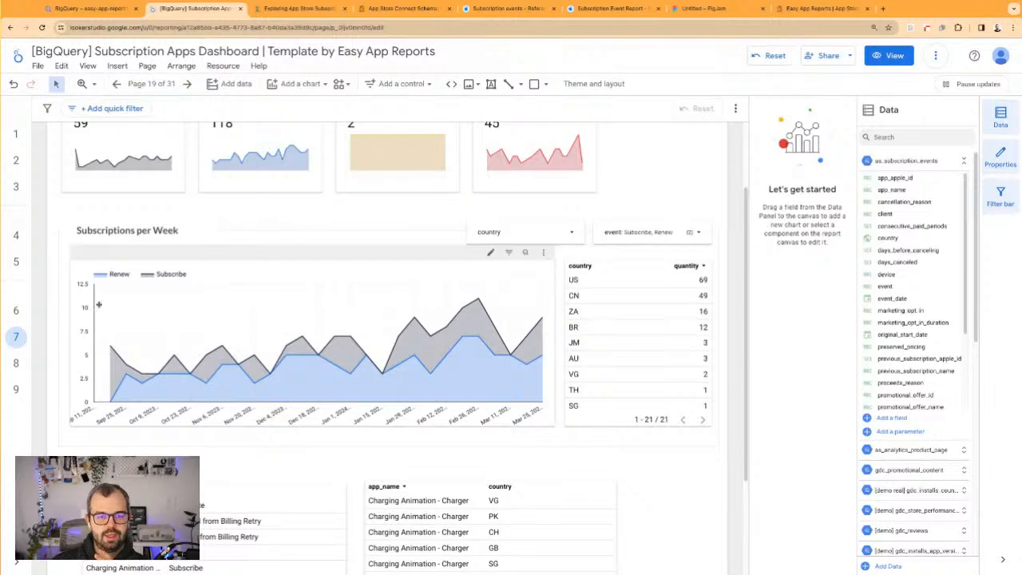
scroll(141, 375, up, 2)
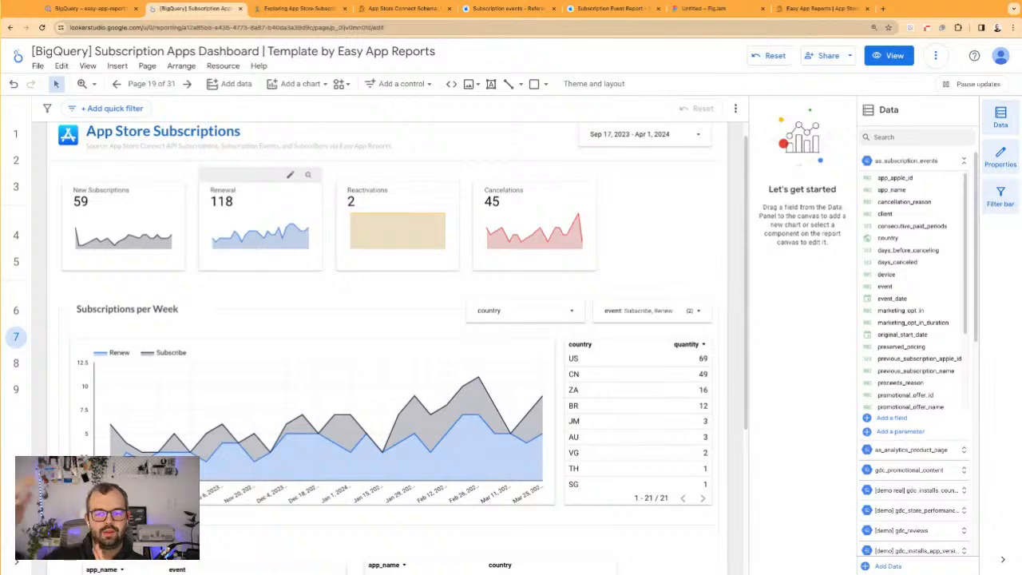
scroll(918, 352, down, 3)
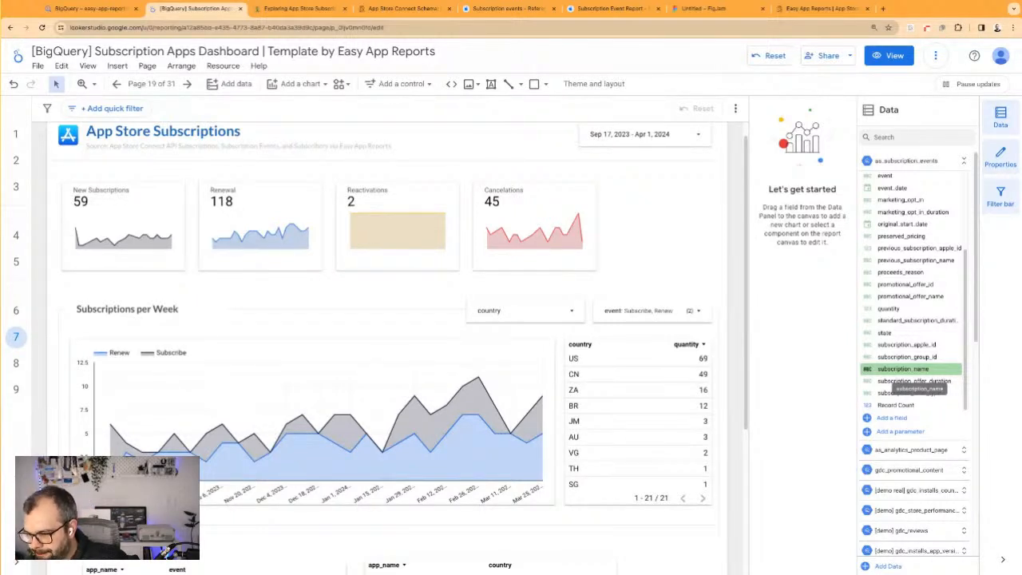
scroll(910, 381, down, 2)
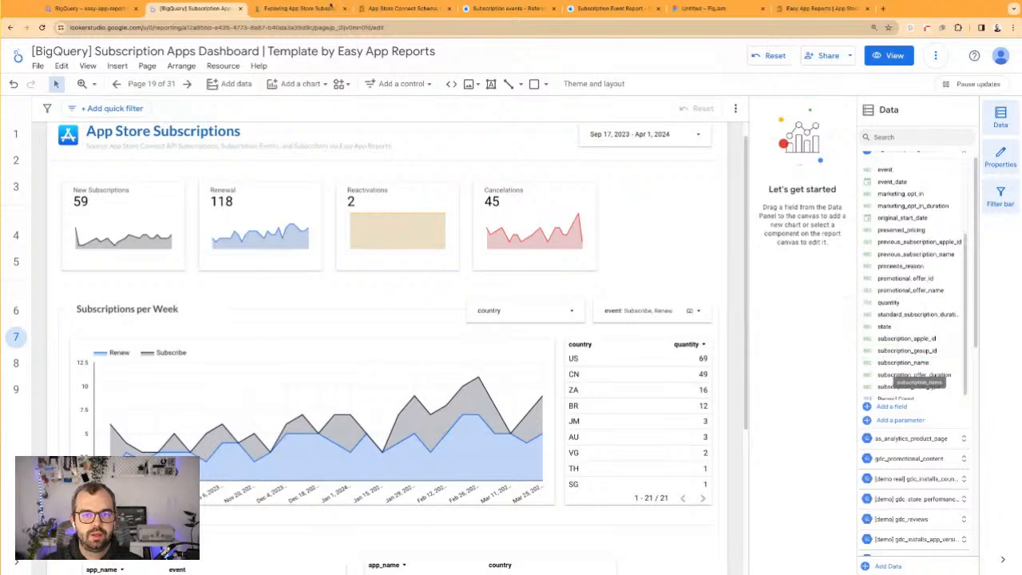
key(ctrl+Tab)
triple_click(351, 287)
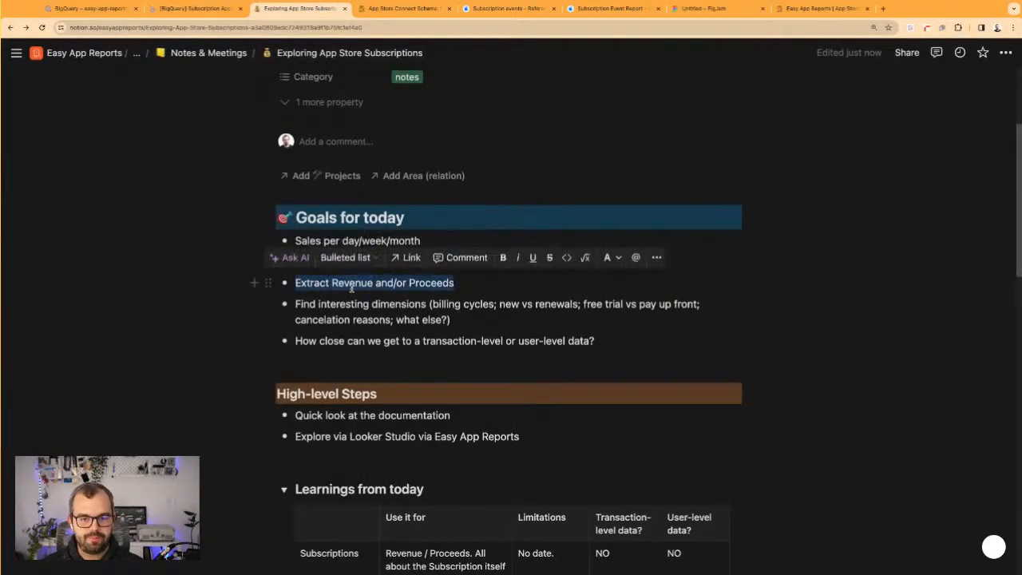
key(ctrl+shift+s)
click(383, 295)
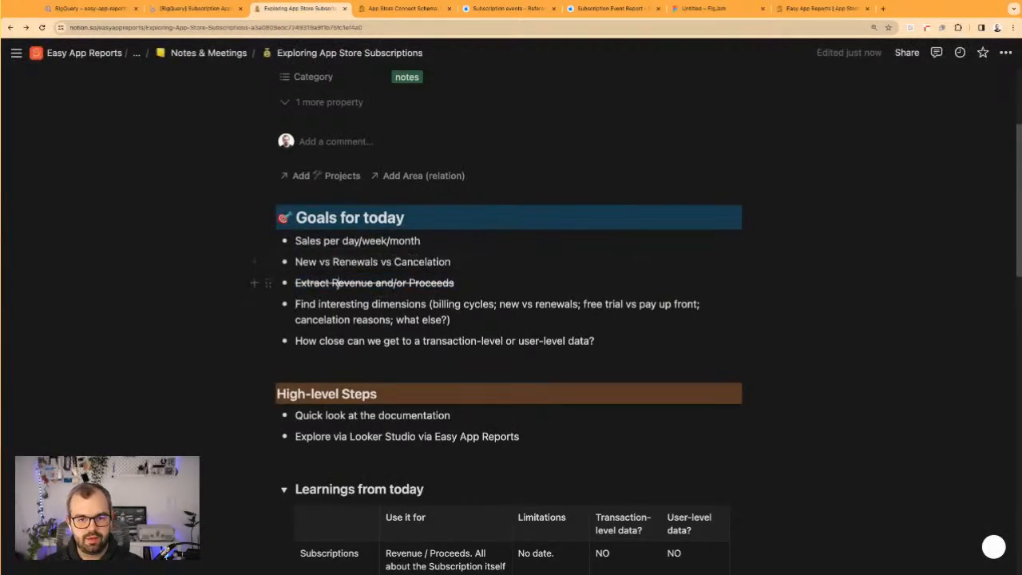
key(super+z)
Strike through the goals "Sales per day/week/month" and "New vs Renewals vs Cancelation" under Goals for today
click(315, 240)
drag(401, 262, 452, 262)
key(ctrl+shift+s)
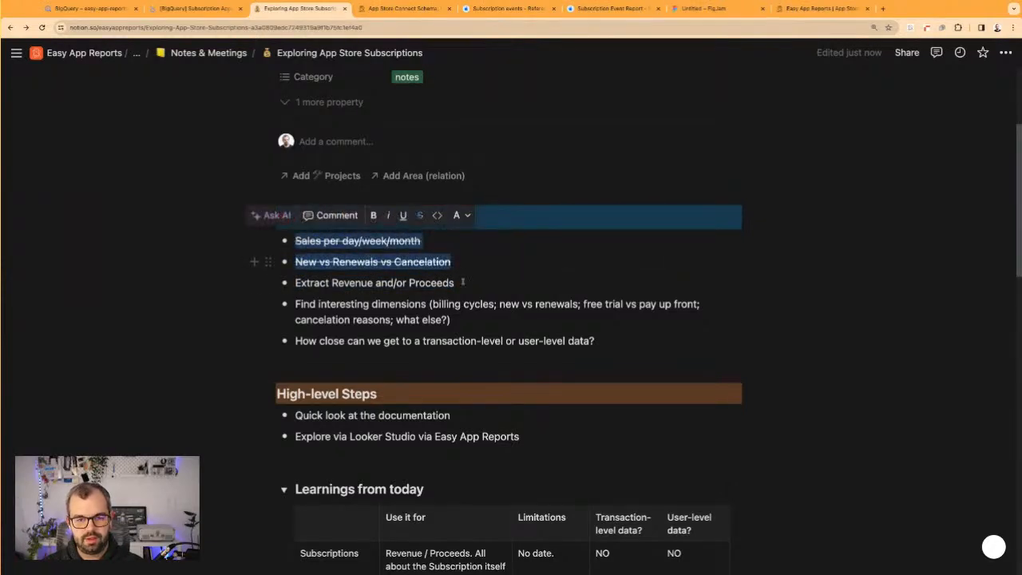
click(458, 282)
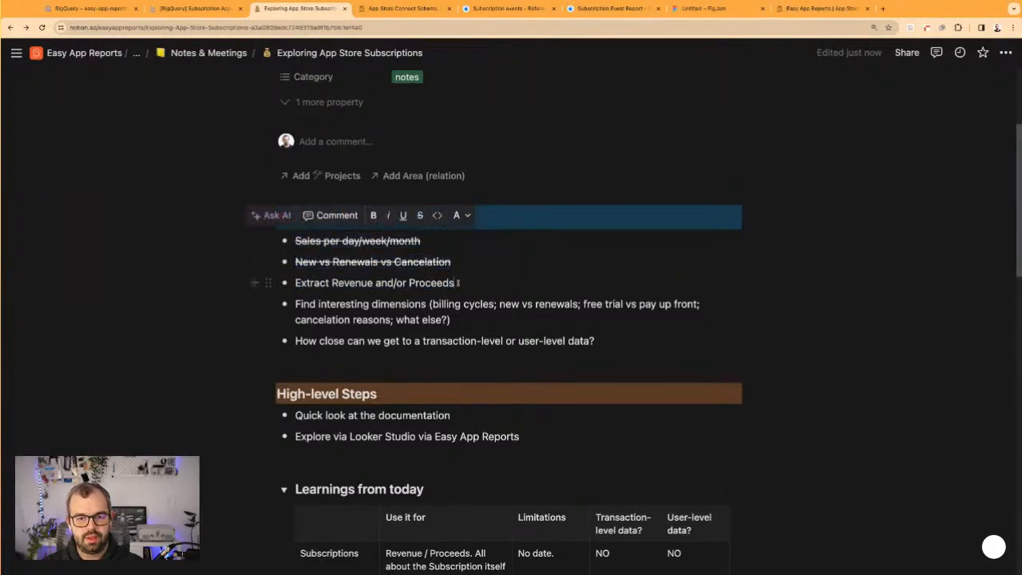
triple_click(409, 285)
triple_click(447, 311)
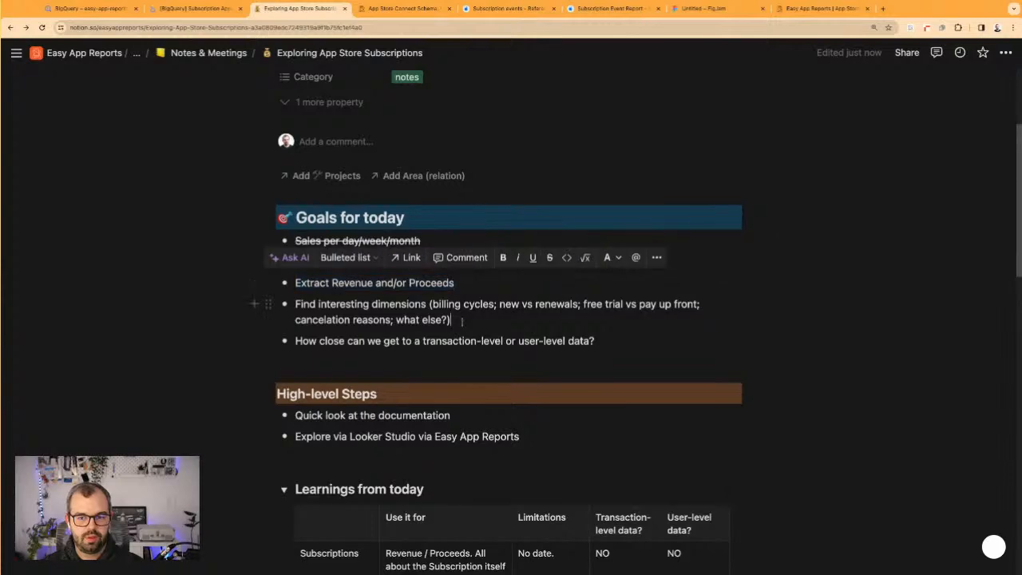
Switch to the Looker Studio report and delete the table listing app_name and country below the weekly chart
triple_click(423, 342)
click(424, 341)
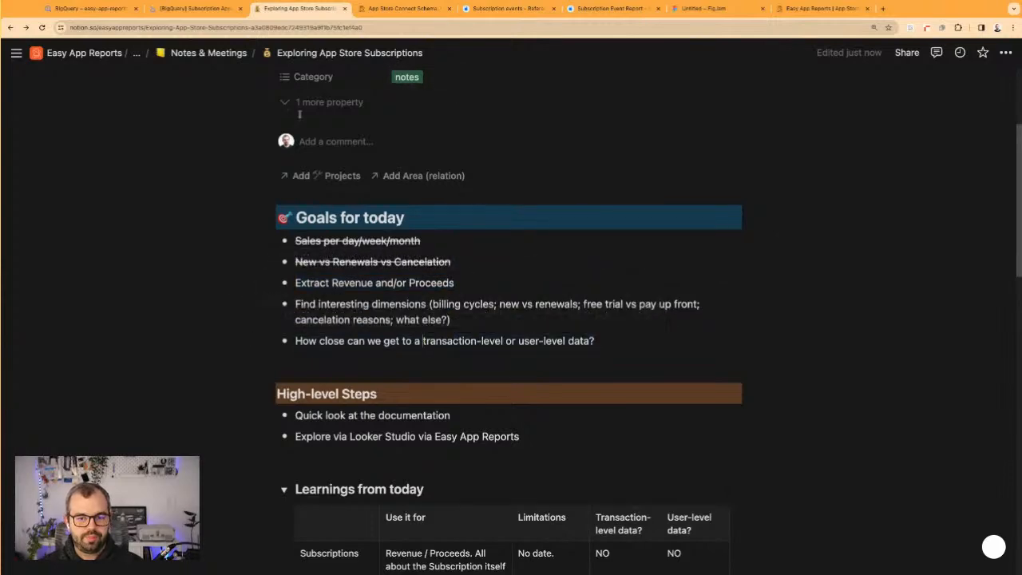
click(196, 8)
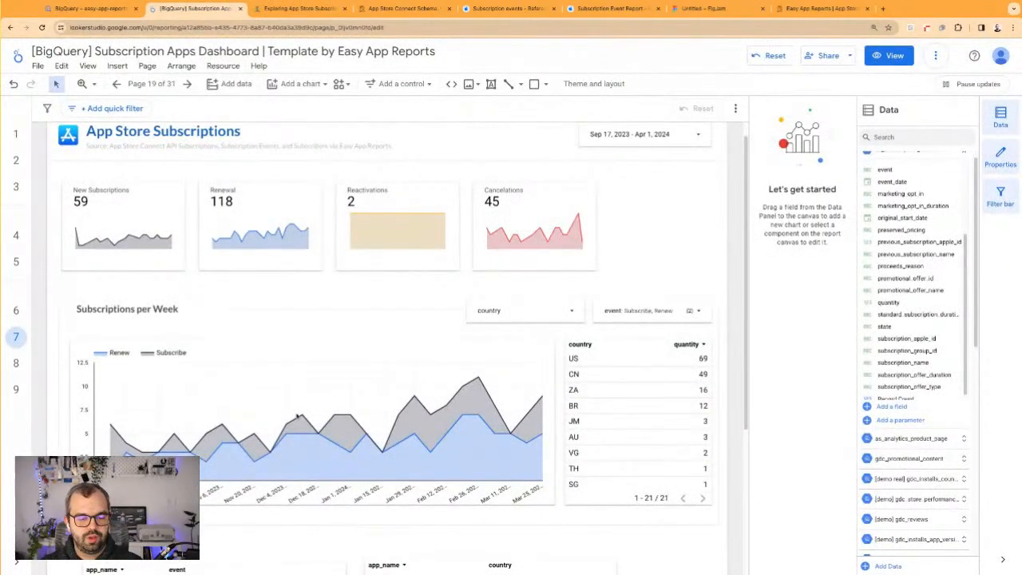
scroll(297, 417, down, 3)
drag(489, 421, 519, 412)
key(Delete)
Switch to the Notion notes and review the uses and limitations of Subscribers and Subscriptions under Learnings from today
click(306, 8)
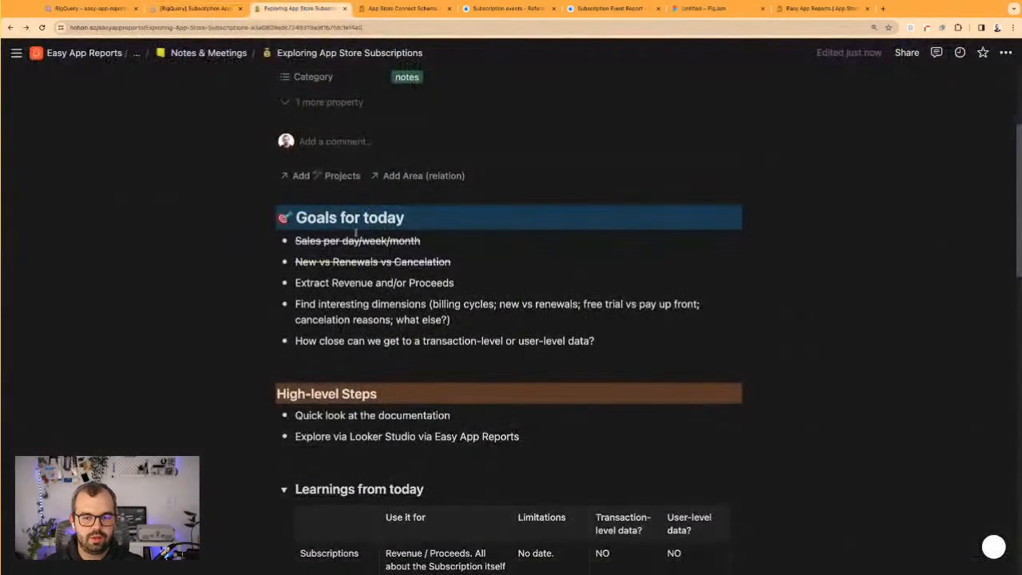
scroll(348, 196, down, 5)
click(534, 316)
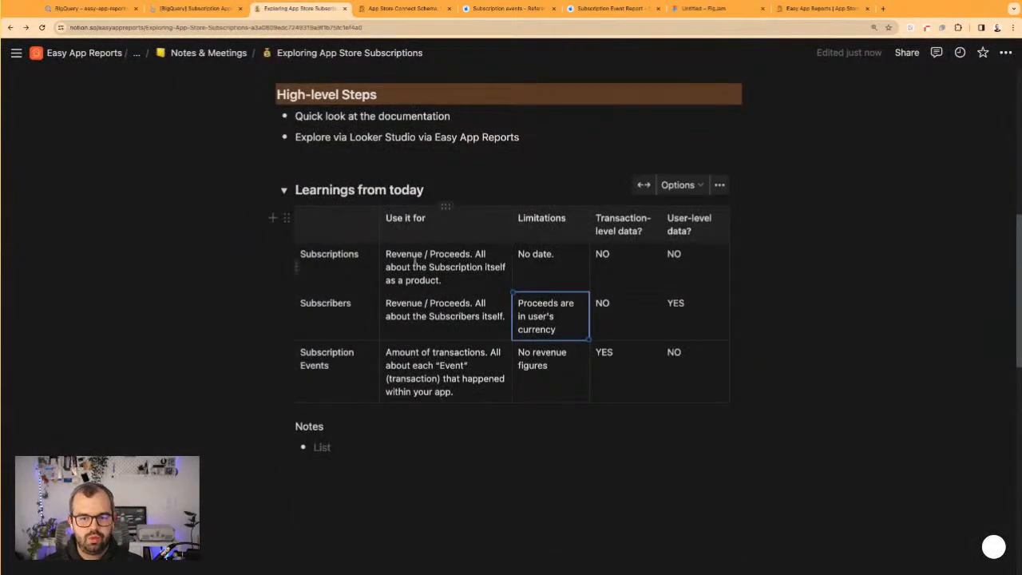
drag(557, 330, 417, 317)
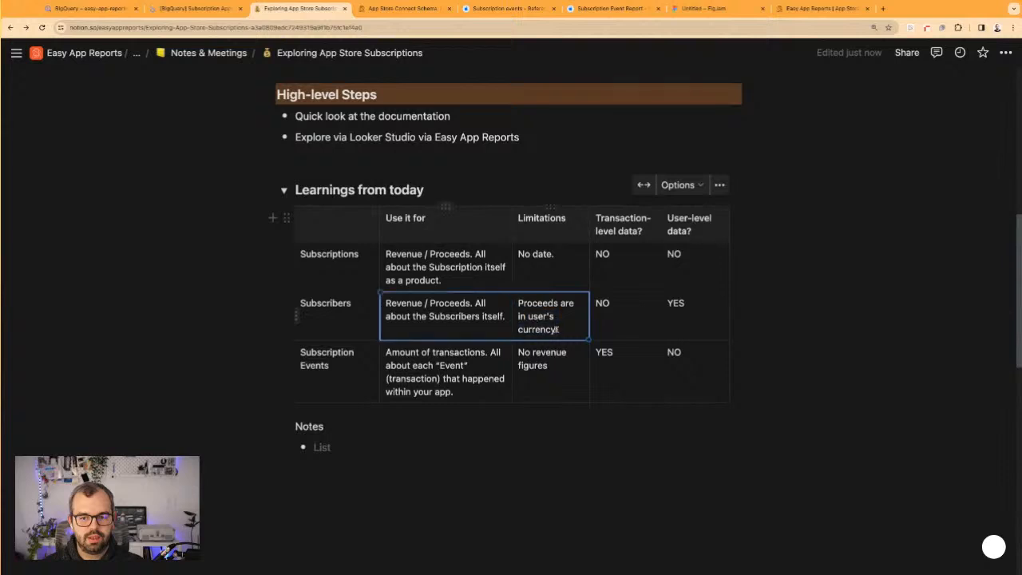
triple_click(415, 316)
drag(454, 254, 327, 253)
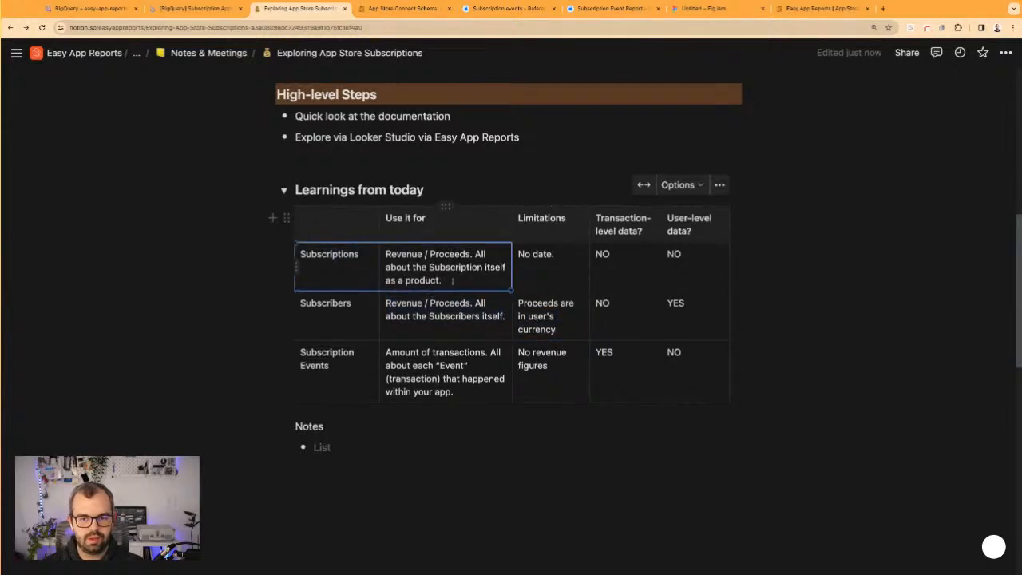
Return to the Looker Studio report, narrow the app_name and event table, and change its data source to as_subscribers
click(192, 14)
click(313, 405)
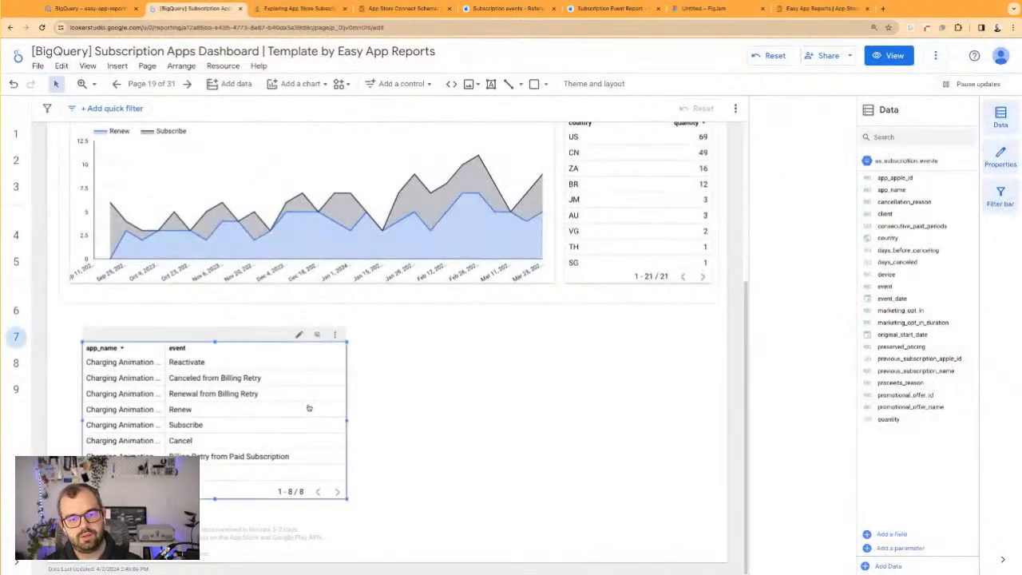
drag(346, 420, 258, 431)
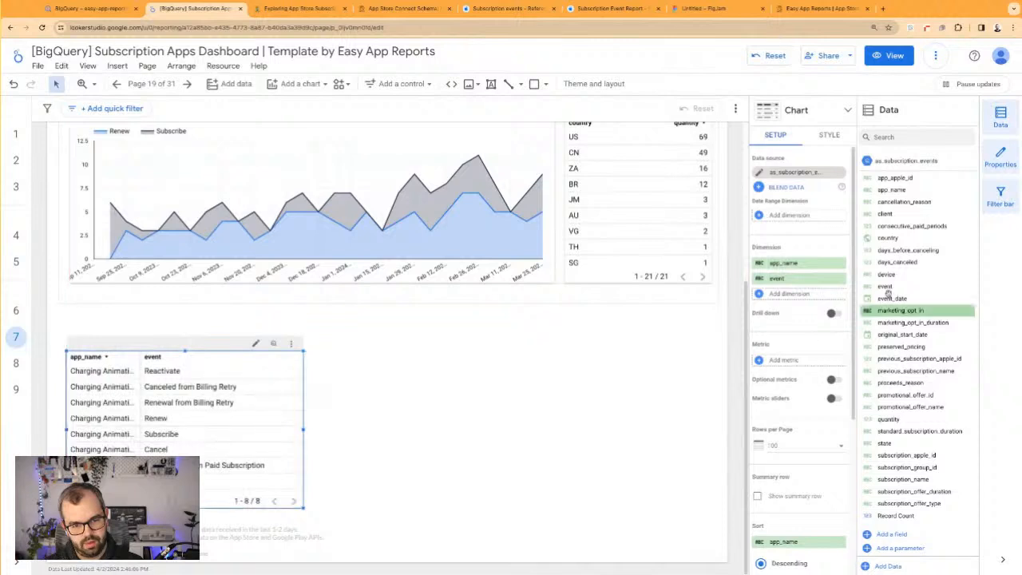
click(802, 175)
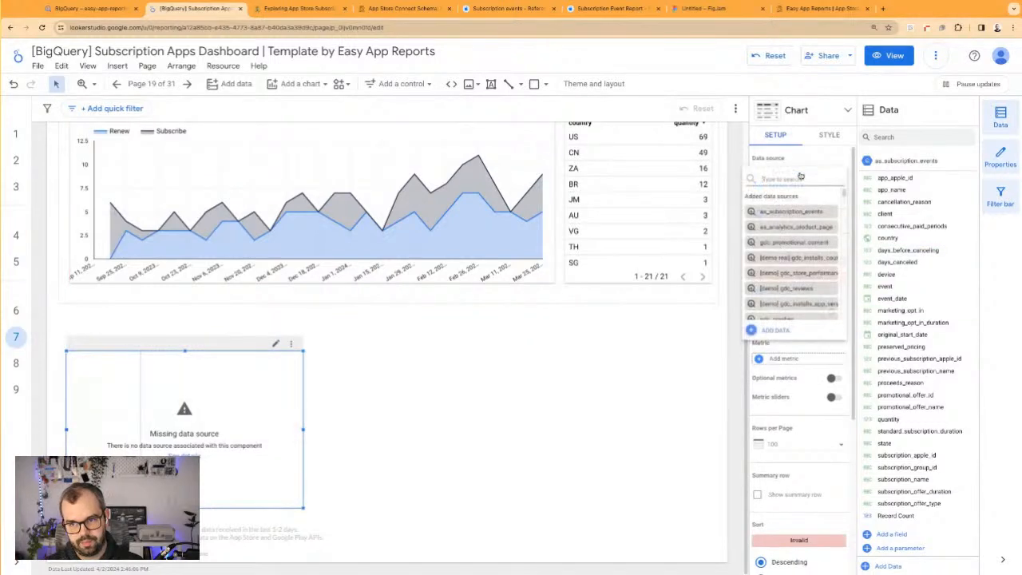
text(subscriber)
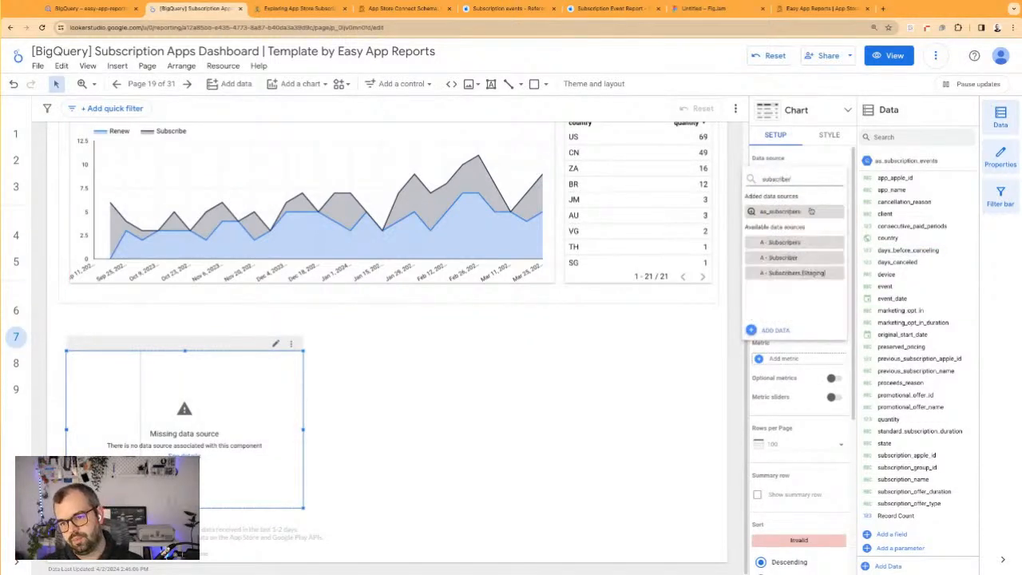
click(811, 210)
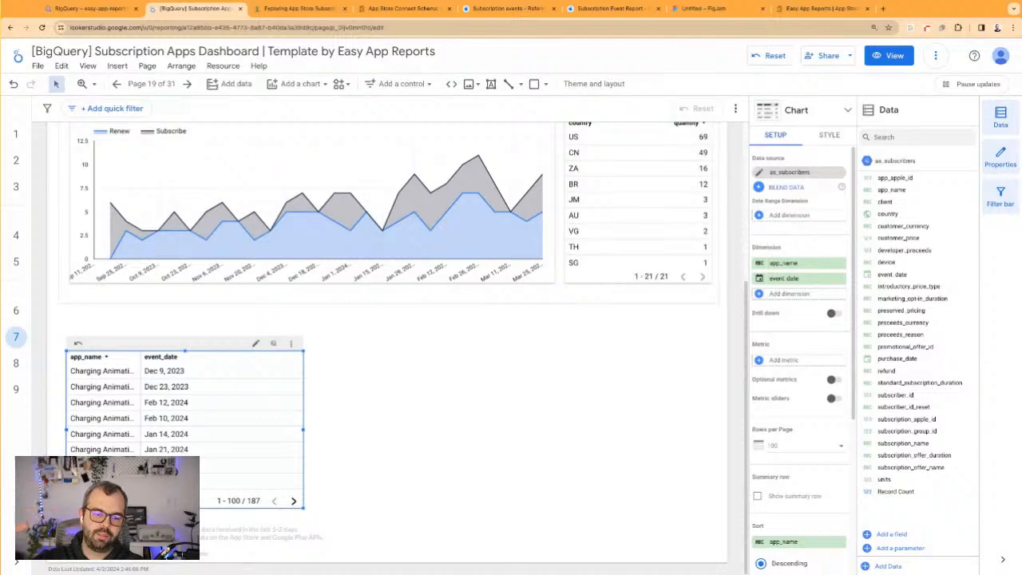
Add units as the table's metric, replace event_date with the dimensions customer_currency and developer_proceeds, and widen the table
drag(891, 479, 892, 479)
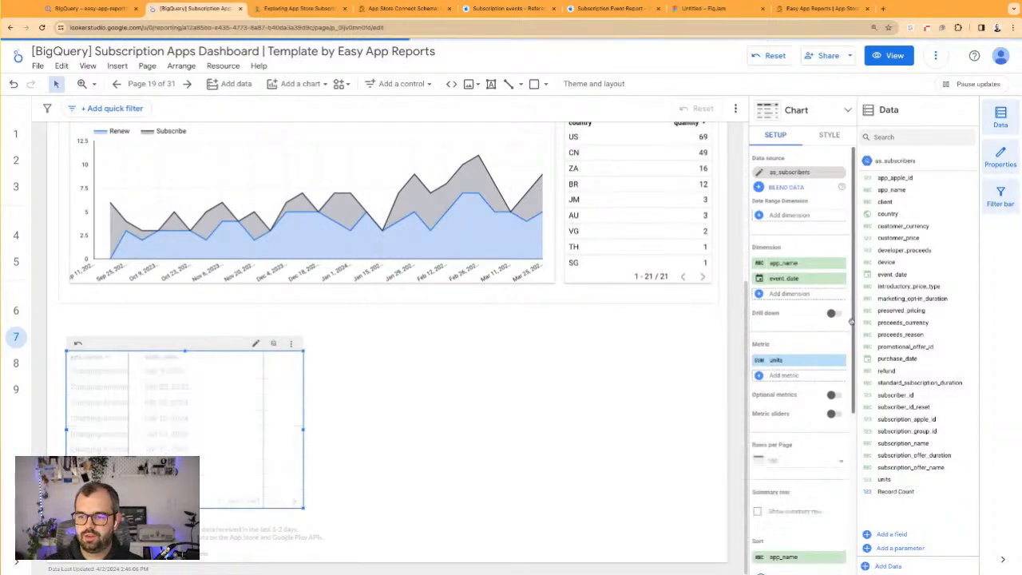
drag(902, 250, 799, 294)
click(841, 277)
drag(903, 228, 798, 280)
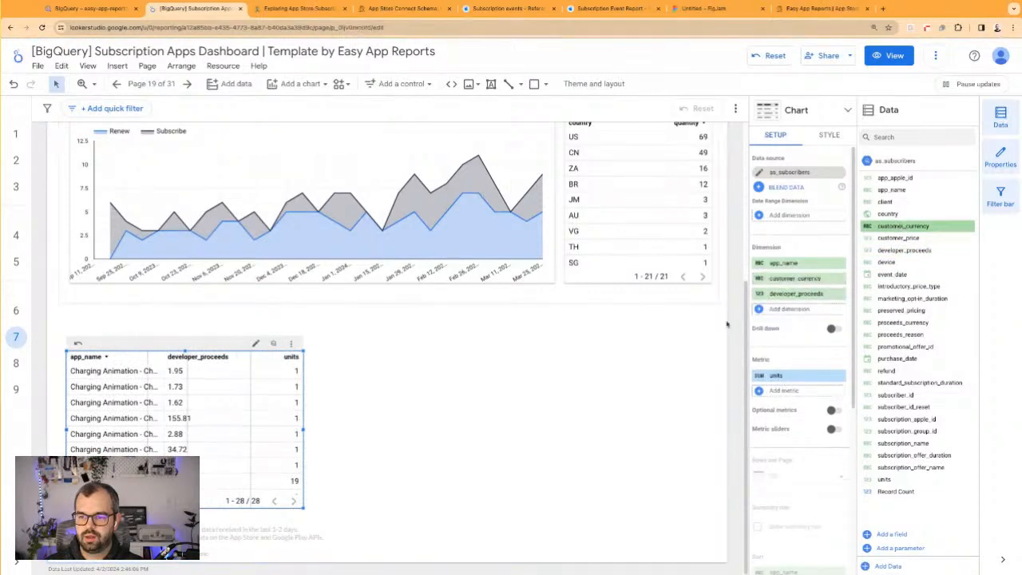
drag(303, 429, 427, 430)
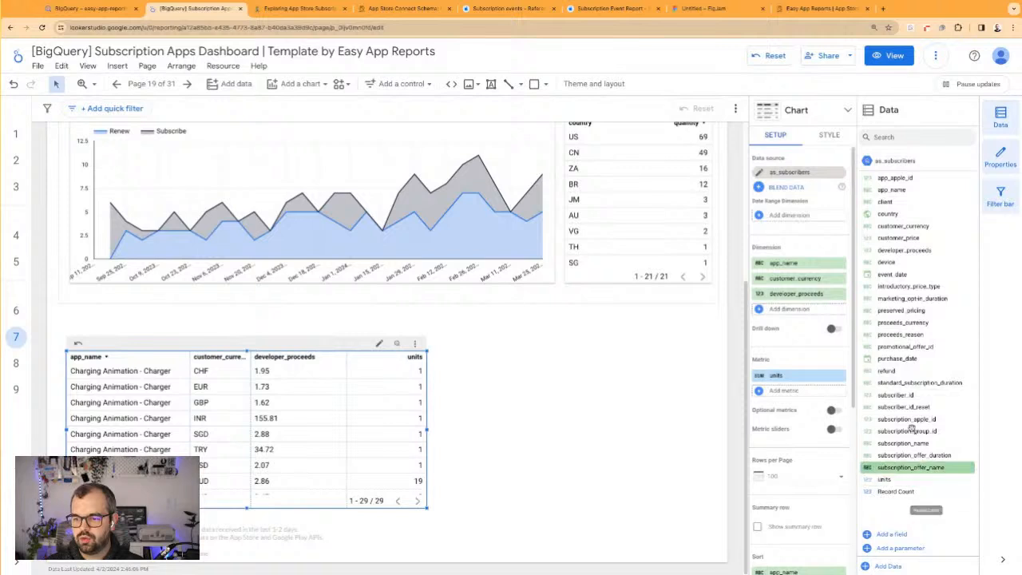
Replace the subscribers table's app_name dimension with subscription_name and sort the table by units in descending order
drag(906, 443, 804, 266)
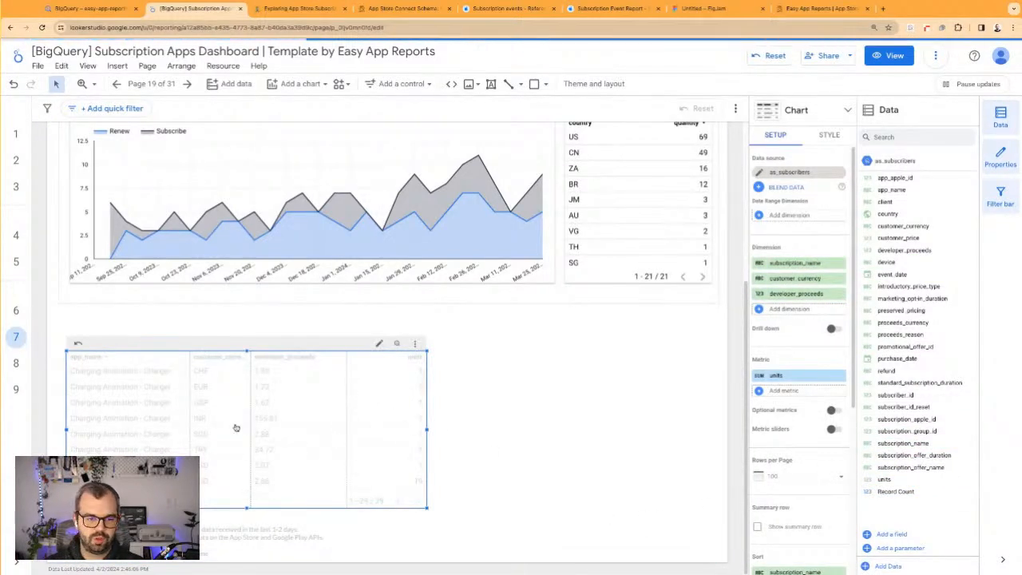
drag(189, 364, 157, 364)
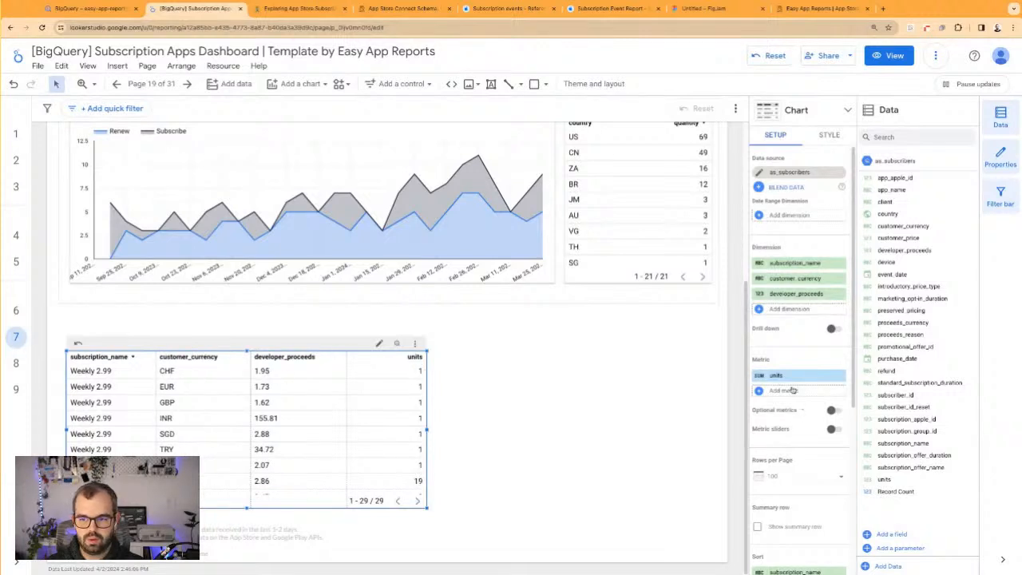
scroll(793, 389, down, 5)
click(794, 353)
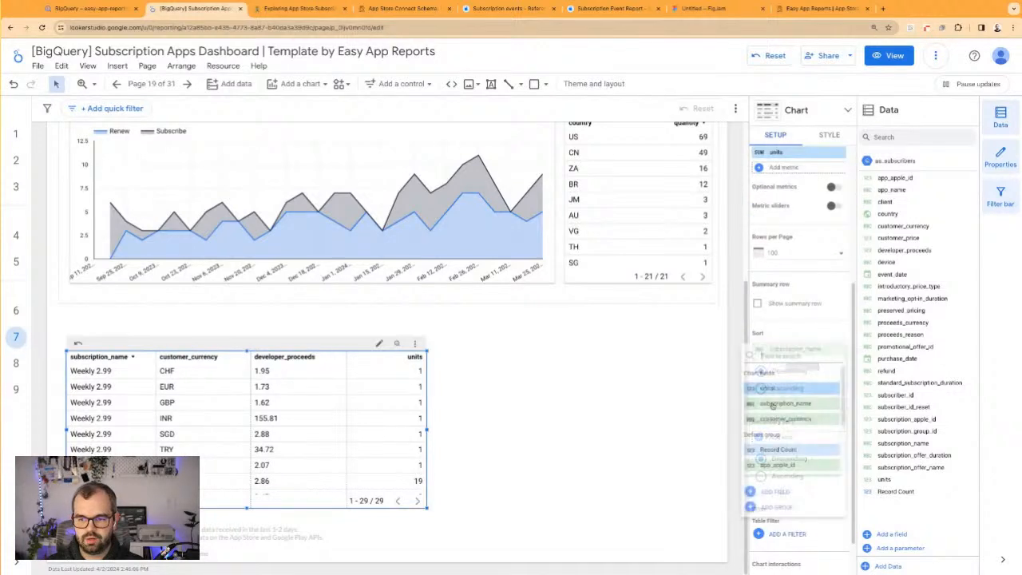
click(780, 389)
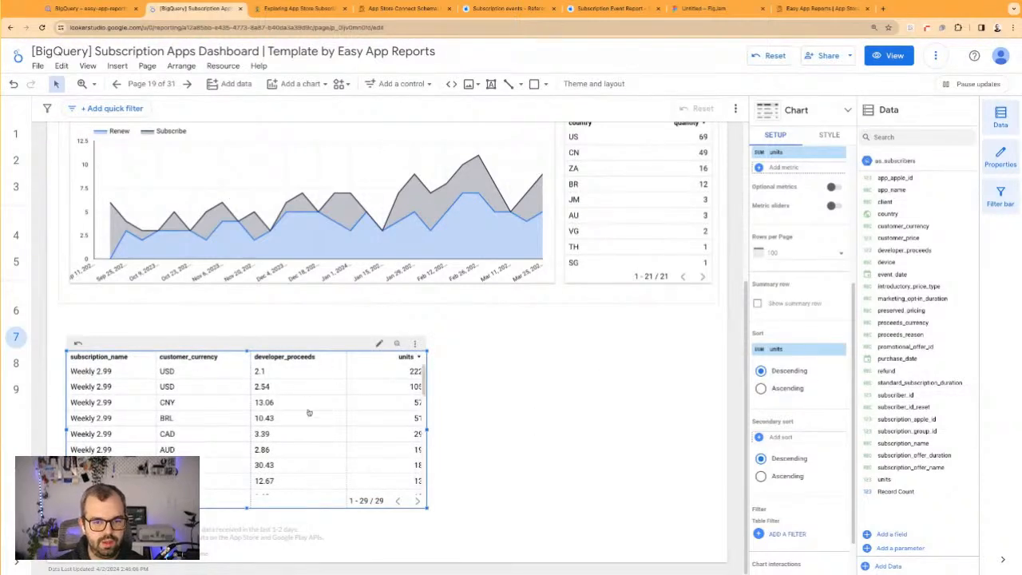
click(504, 423)
drag(262, 352, 274, 343)
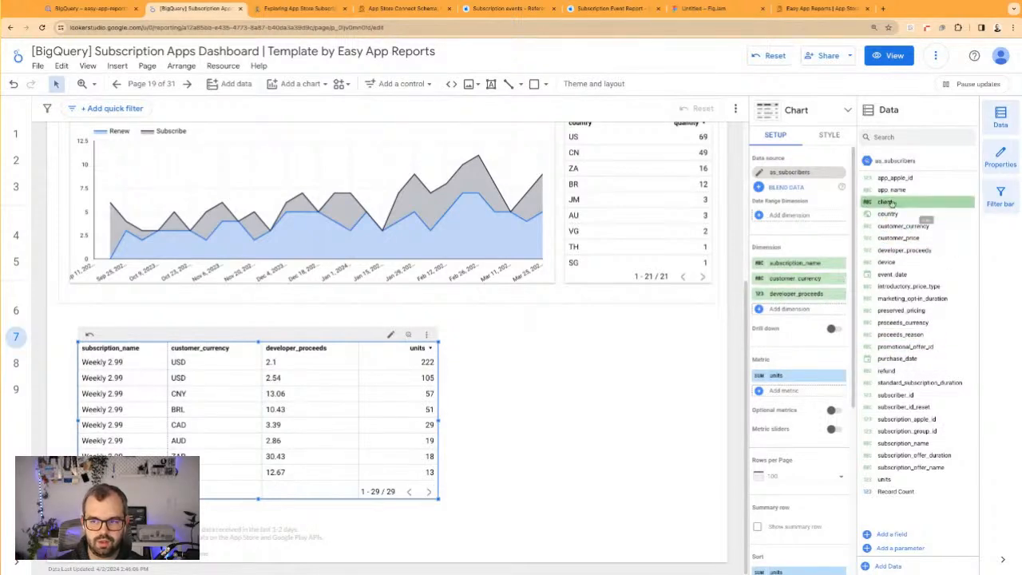
Try a country breakdown in the subscribers table by adding country before customer_currency, check the rows, and remove the dimension again
drag(888, 214, 799, 278)
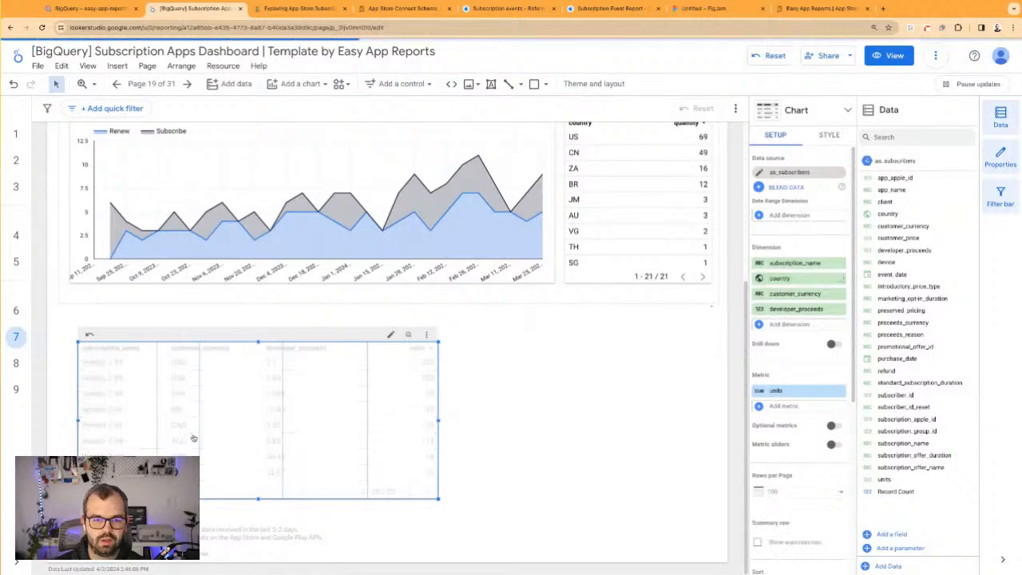
drag(438, 421, 550, 421)
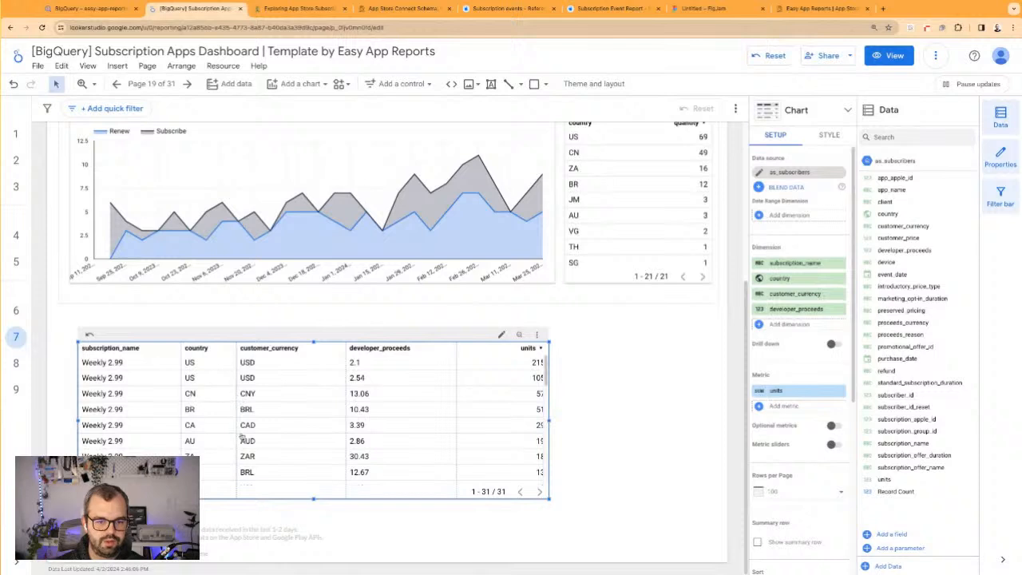
scroll(238, 448, down, 5)
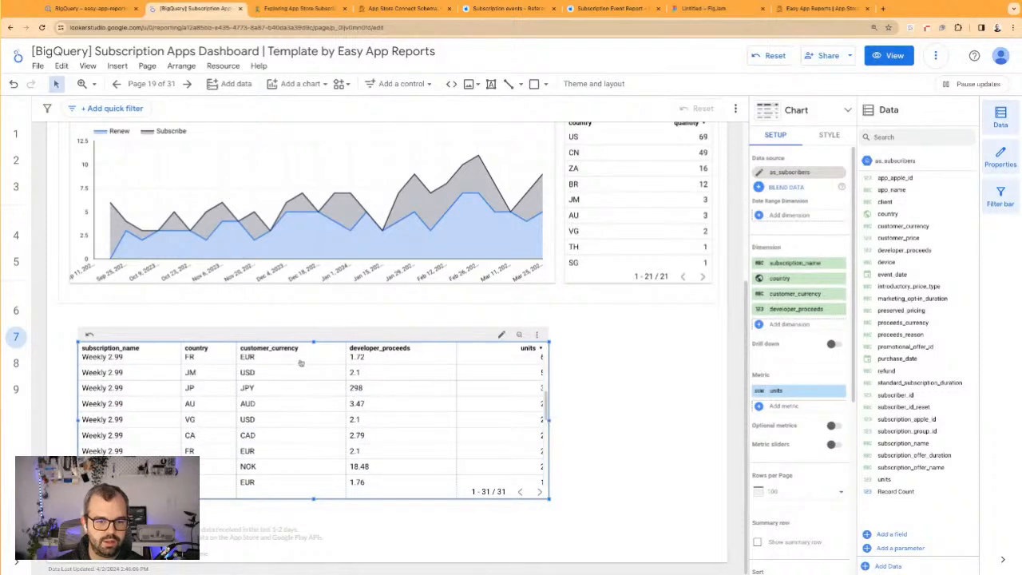
click(841, 278)
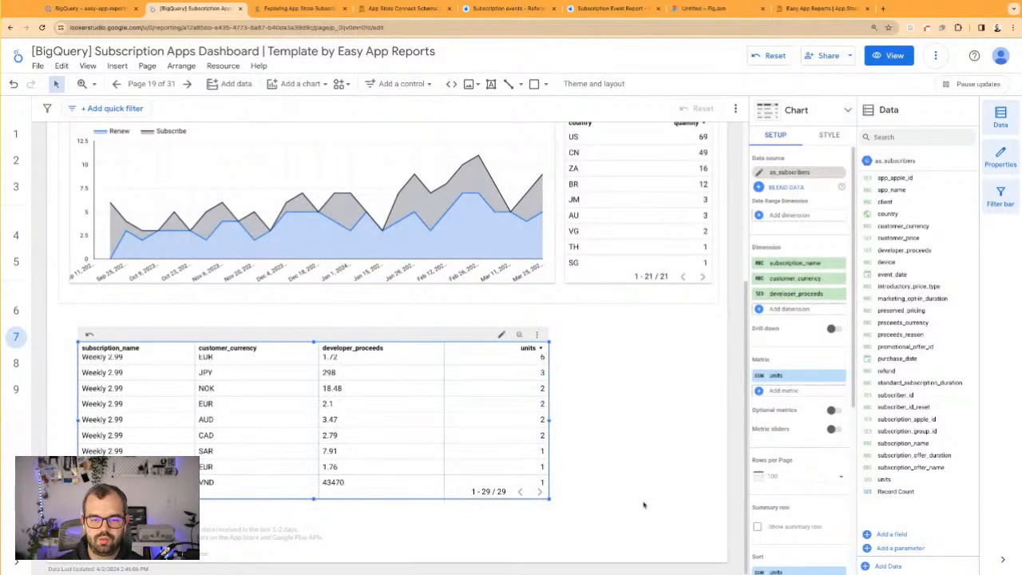
Narrow the subscribers table to fit its four columns and reposition it below the weekly chart
drag(422, 443, 430, 441)
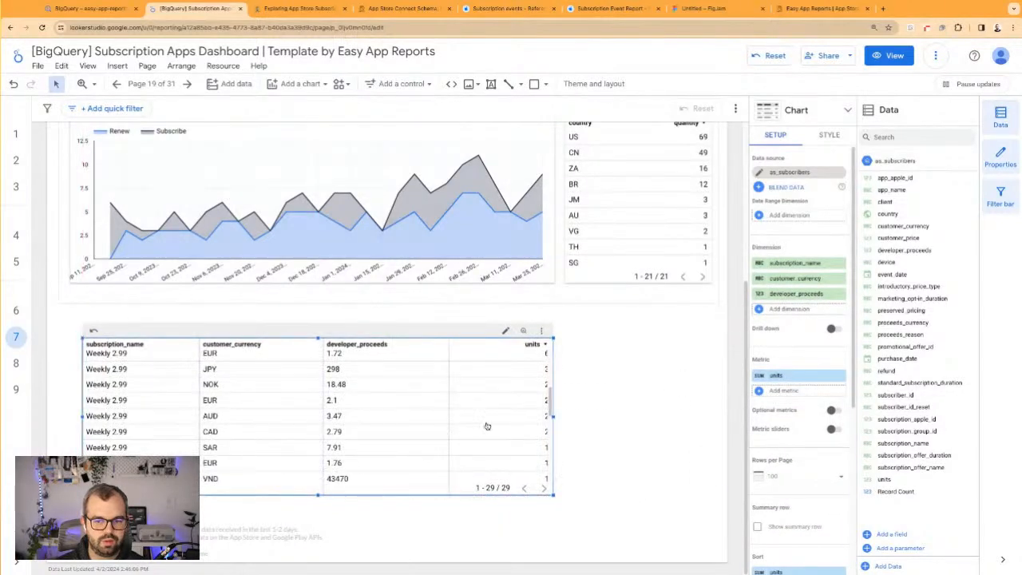
drag(503, 422, 505, 421)
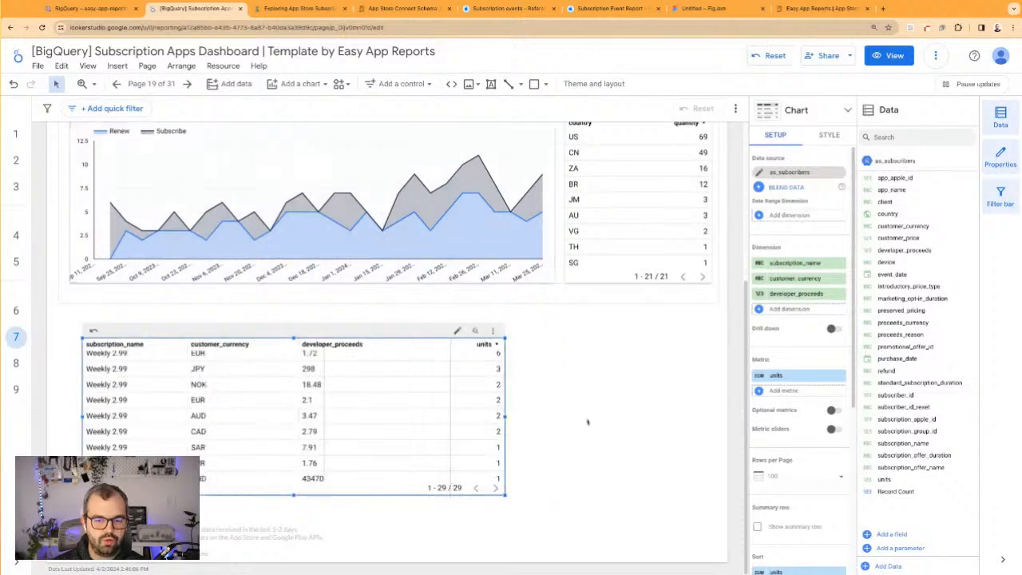
click(598, 432)
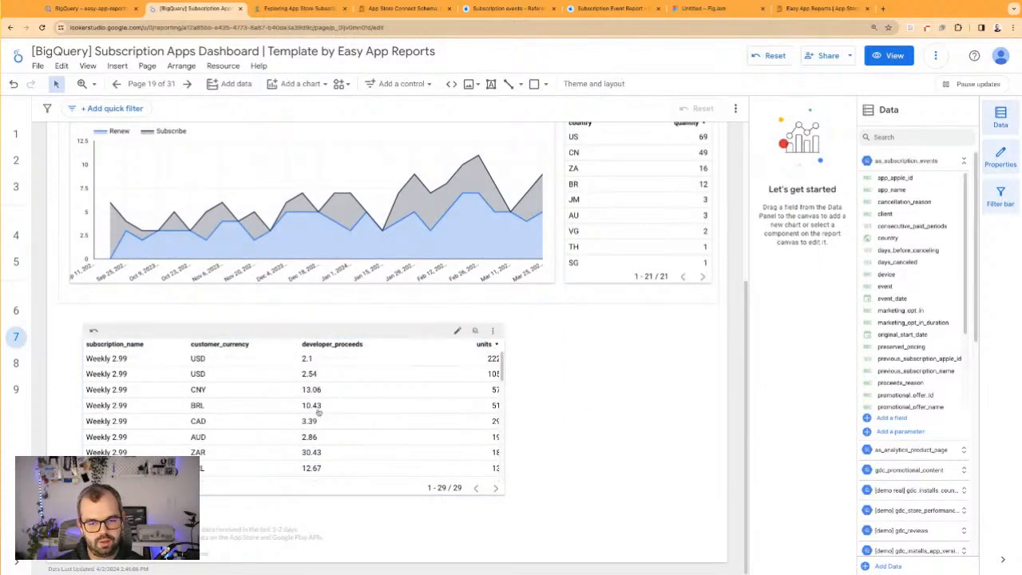
click(454, 407)
drag(505, 419, 472, 431)
click(473, 435)
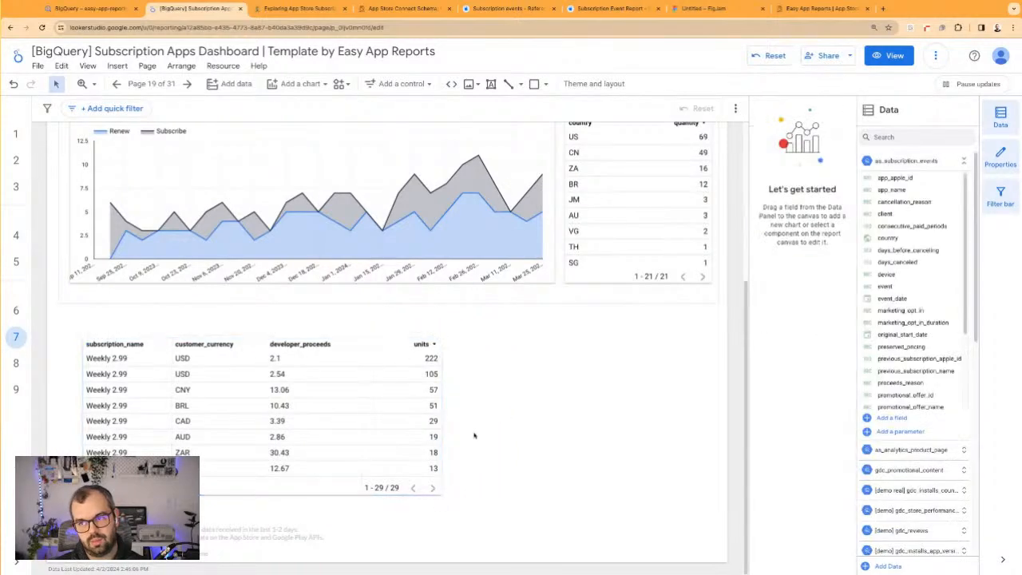
drag(261, 333, 251, 337)
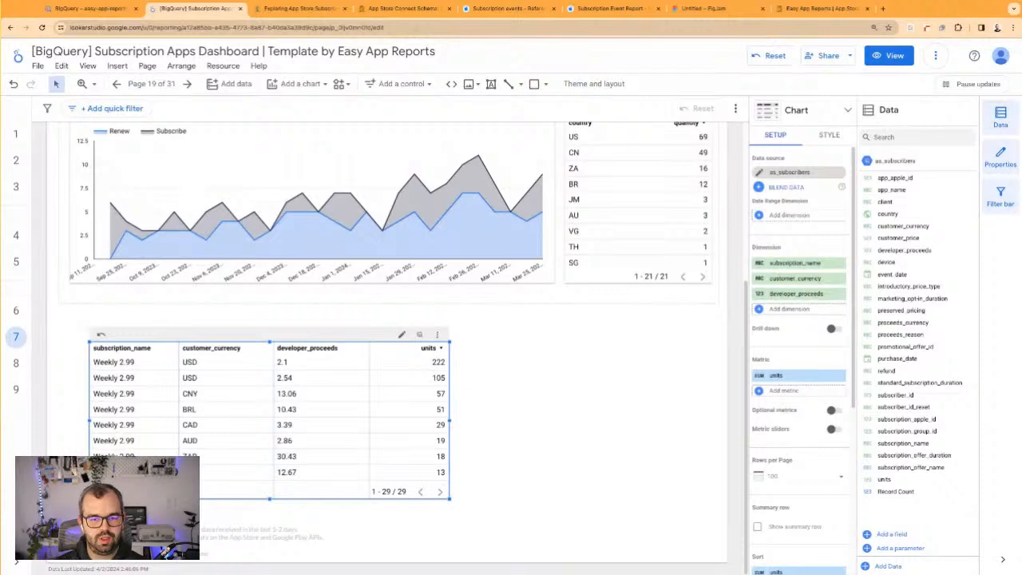
click(398, 219)
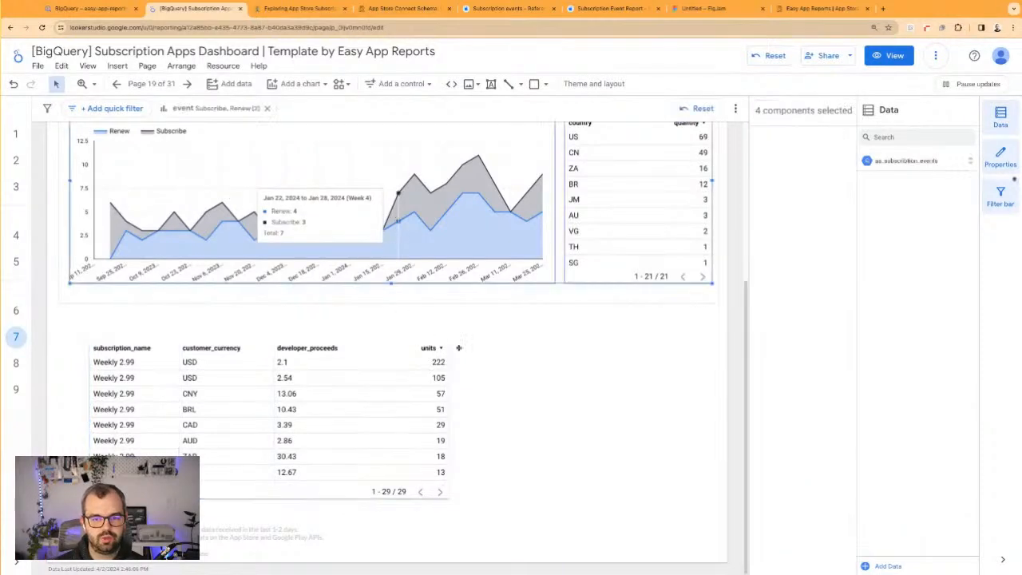
click(505, 392)
scroll(505, 392, up, 5)
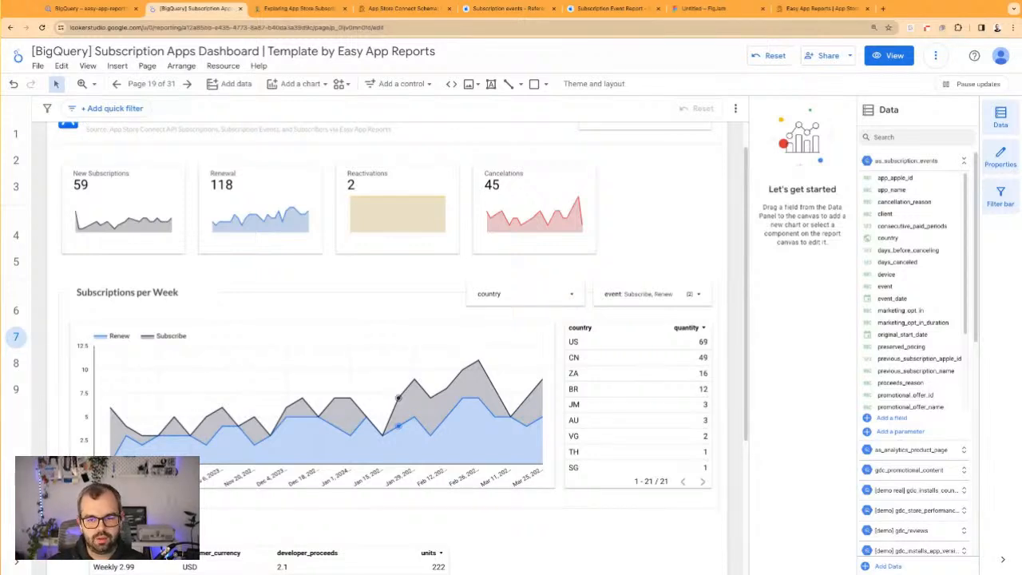
scroll(573, 357, down, 3)
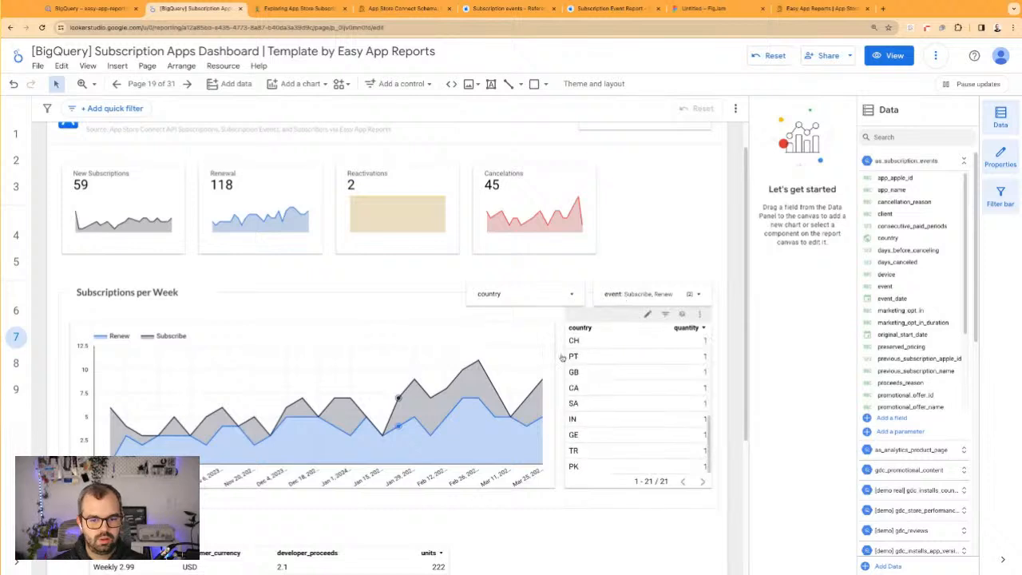
Move the subscribers table lower on the page, turn developer_proceeds from a dimension into a metric, and remove the units metric
scroll(504, 548, down, 3)
drag(364, 467, 363, 493)
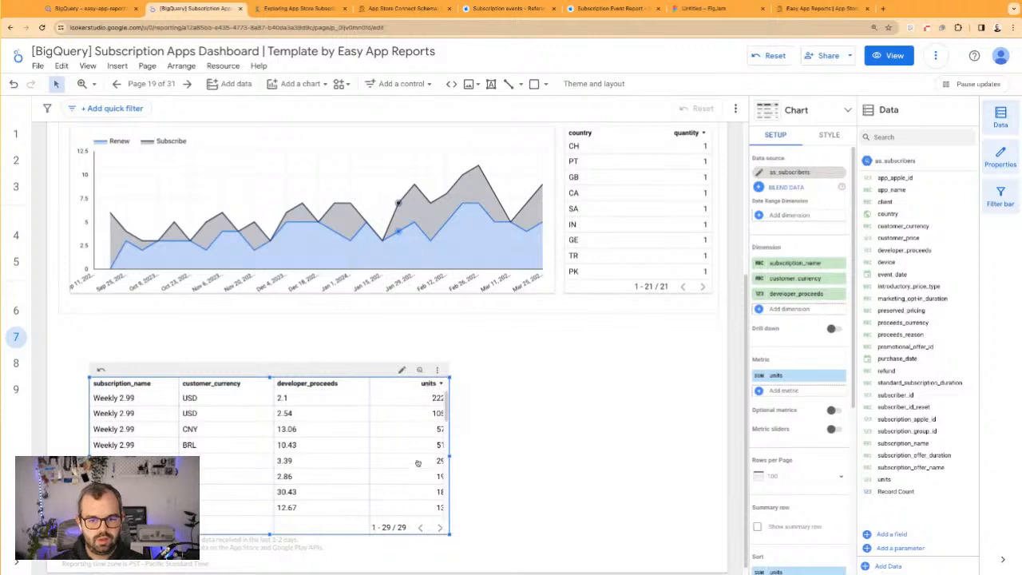
drag(247, 479, 202, 487)
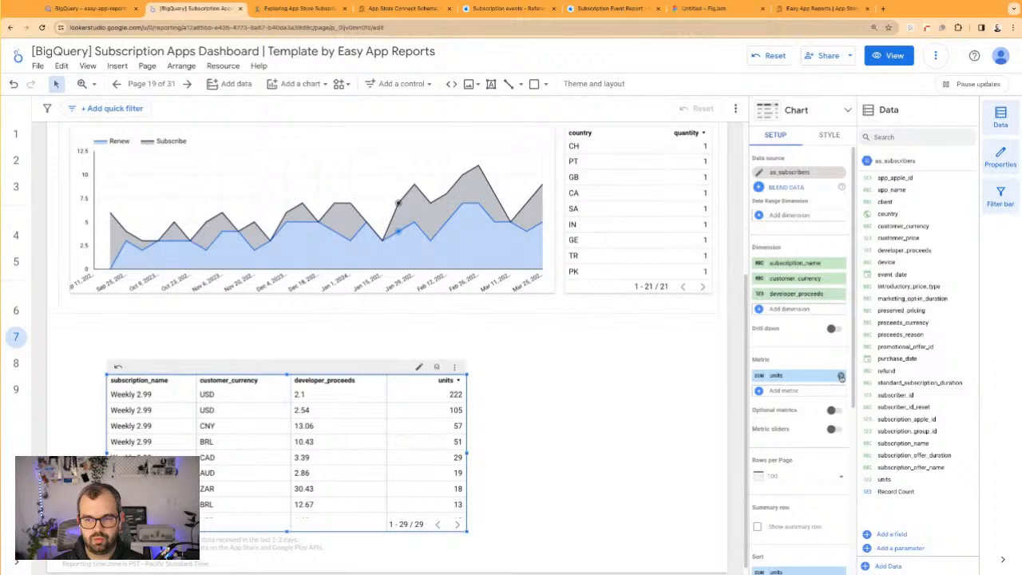
drag(810, 296, 812, 376)
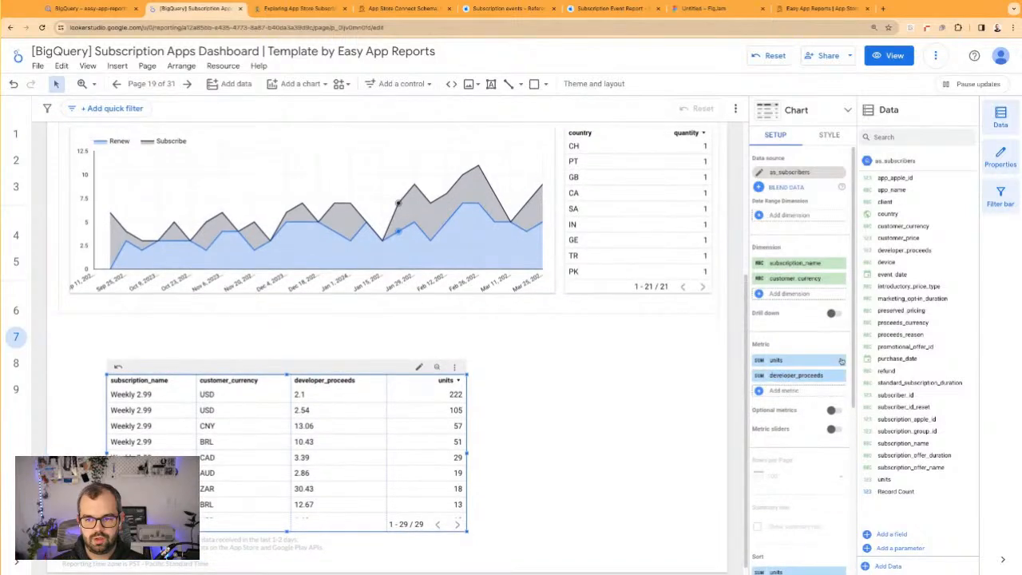
click(841, 360)
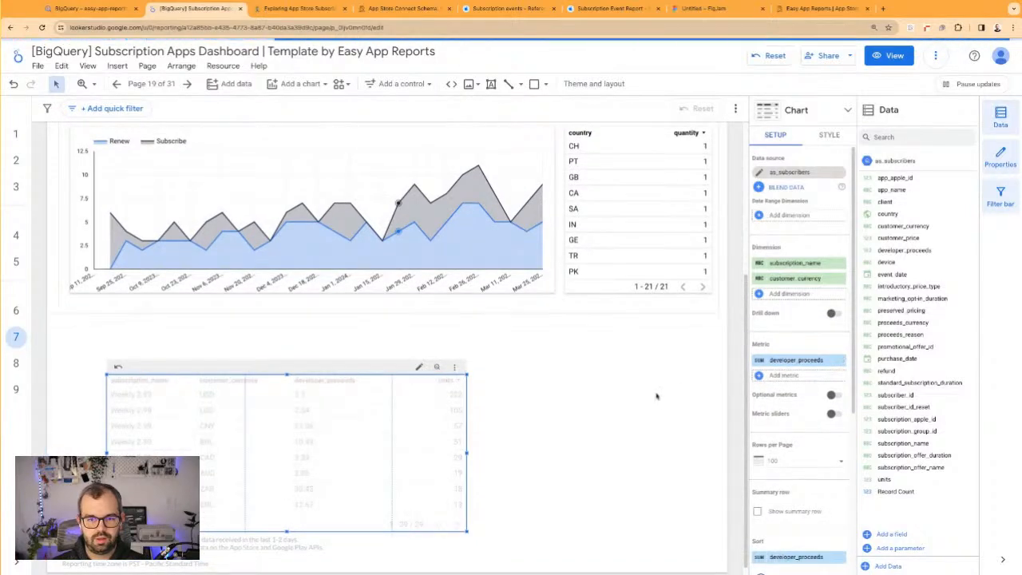
Duplicate the developer_proceeds table, narrow the original at the page's left side, and place the copy beside it
drag(391, 382, 344, 382)
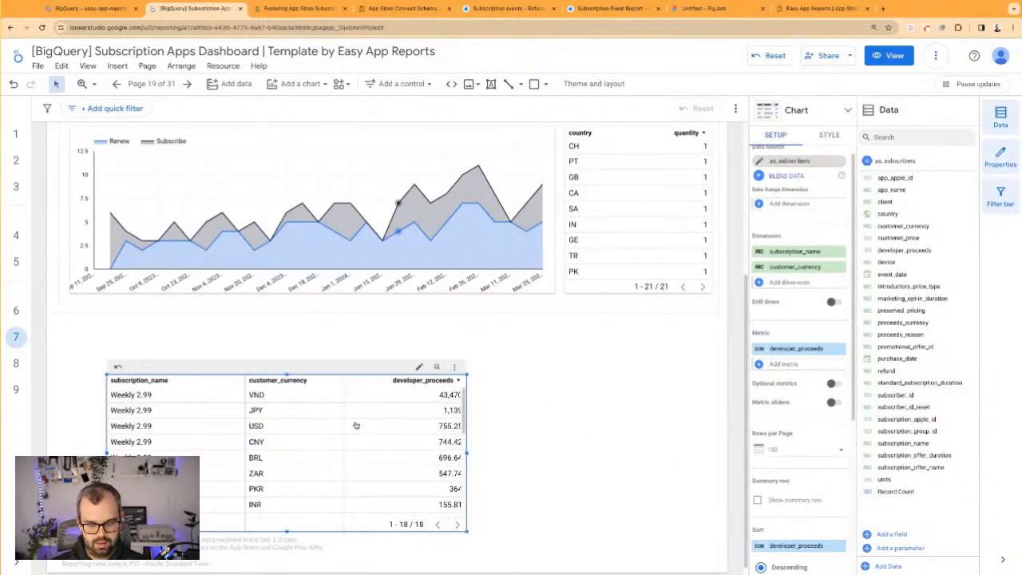
key(ctrl+d)
drag(315, 450, 449, 402)
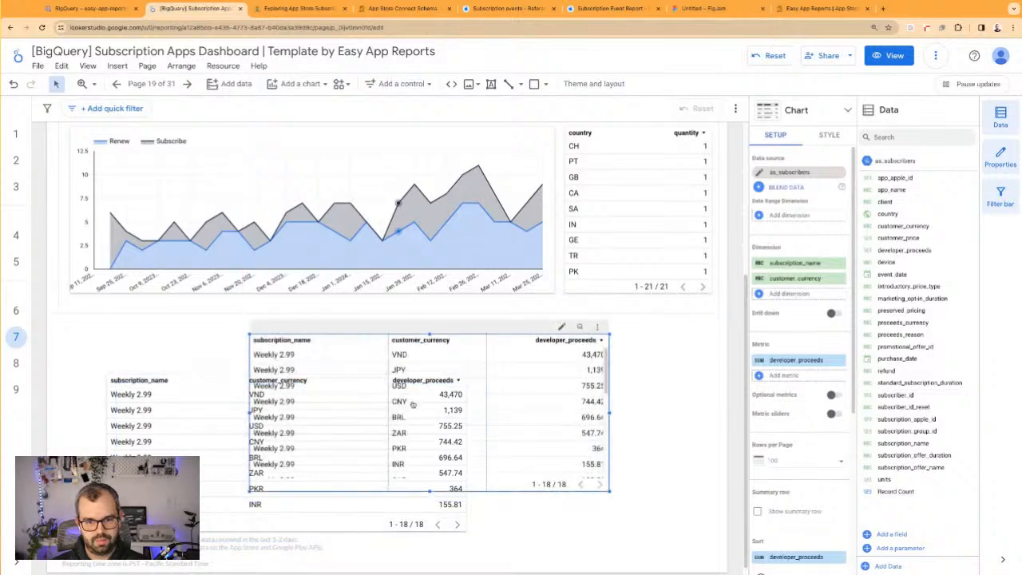
drag(198, 432, 156, 418)
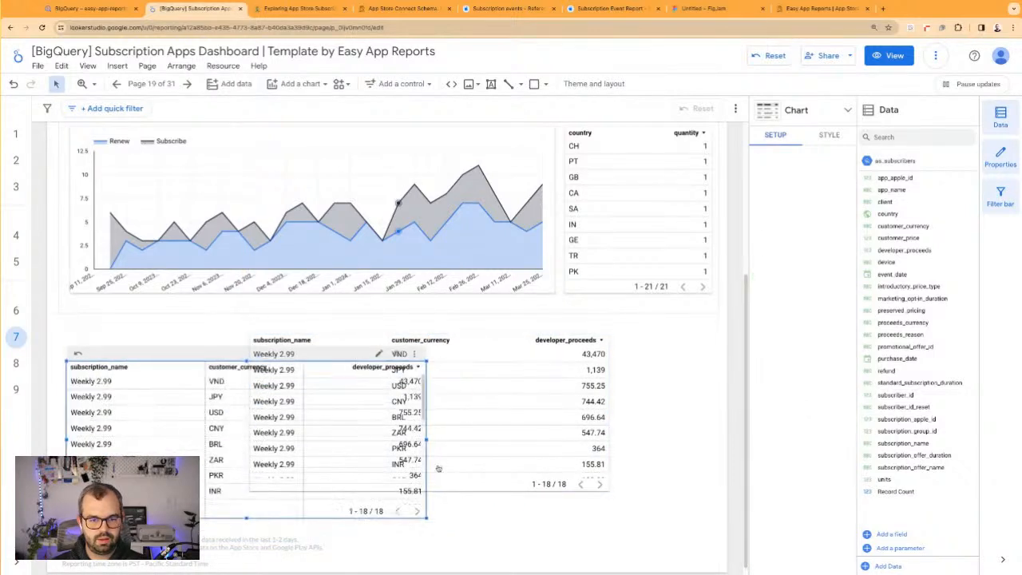
drag(427, 440, 319, 440)
drag(335, 404, 423, 422)
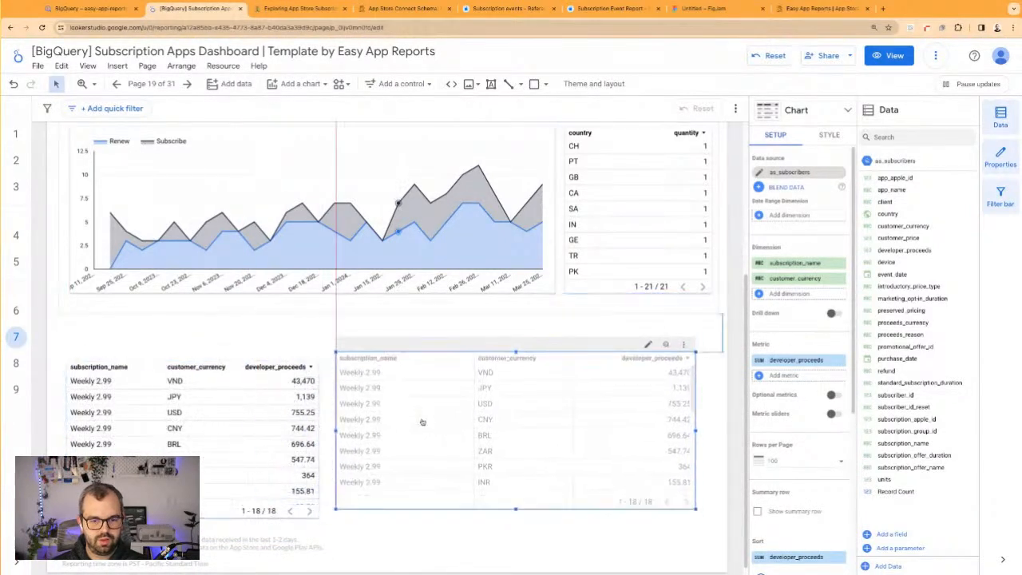
Turn the copied table into a time series of developer_proceeds, with event_date as date range dimension and no breakdown dimension
click(820, 117)
click(783, 148)
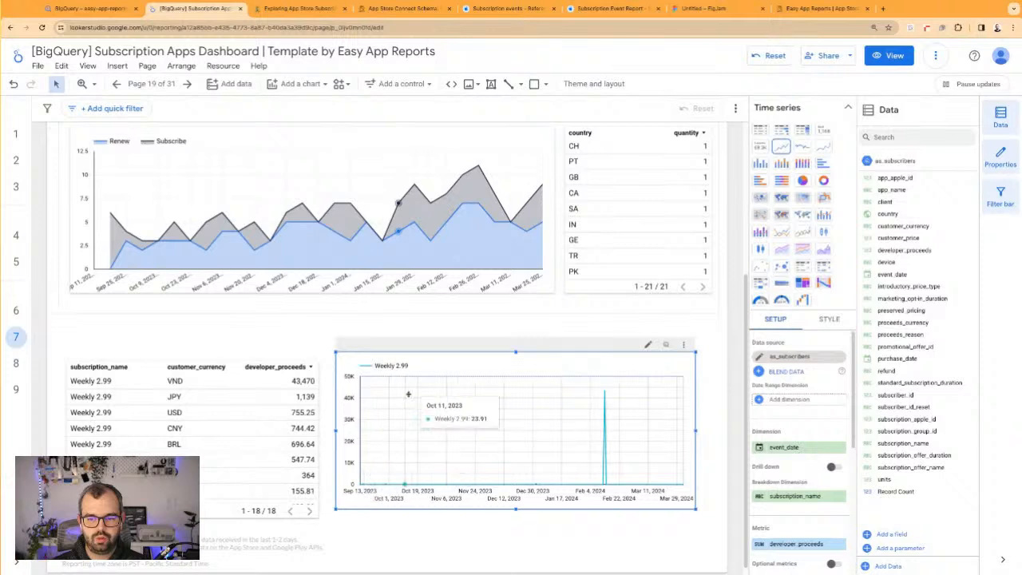
scroll(783, 449, down, 1)
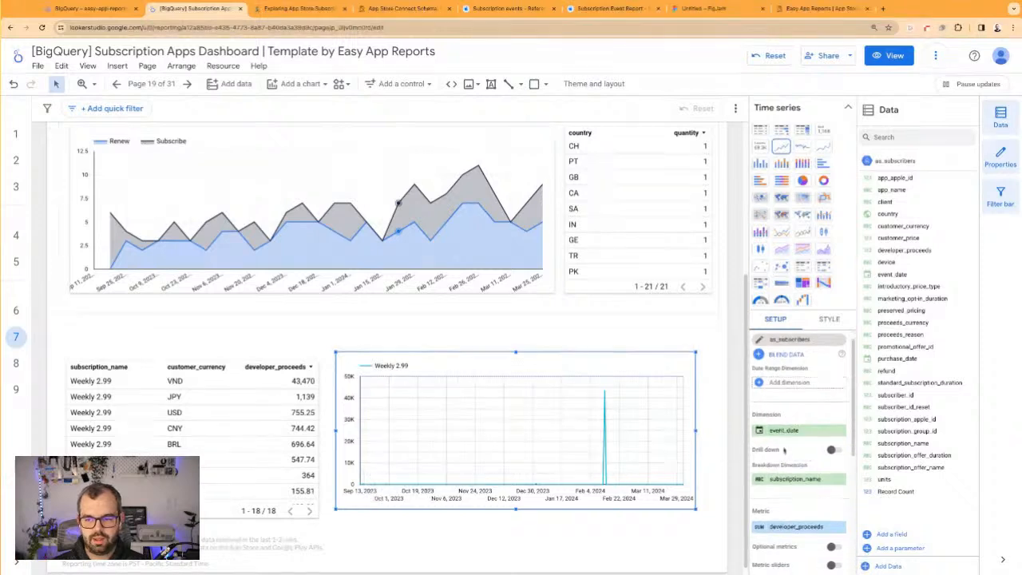
click(781, 383)
click(781, 420)
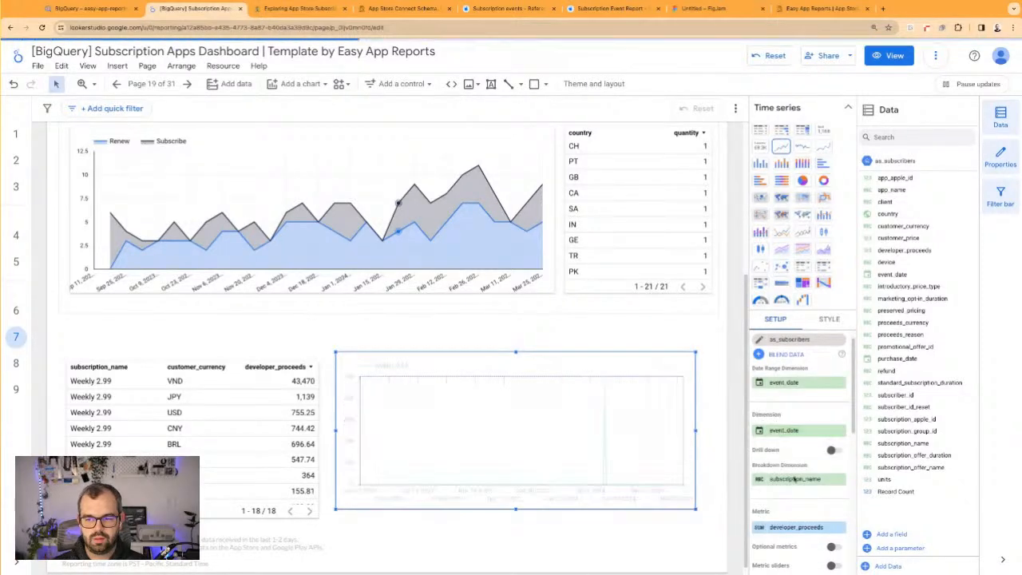
scroll(795, 474, down, 3)
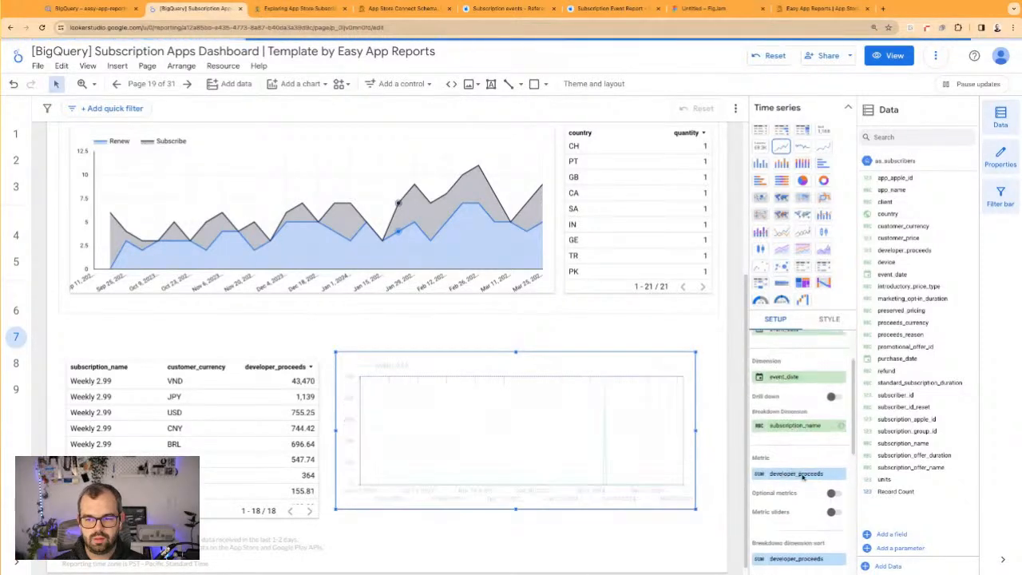
click(841, 427)
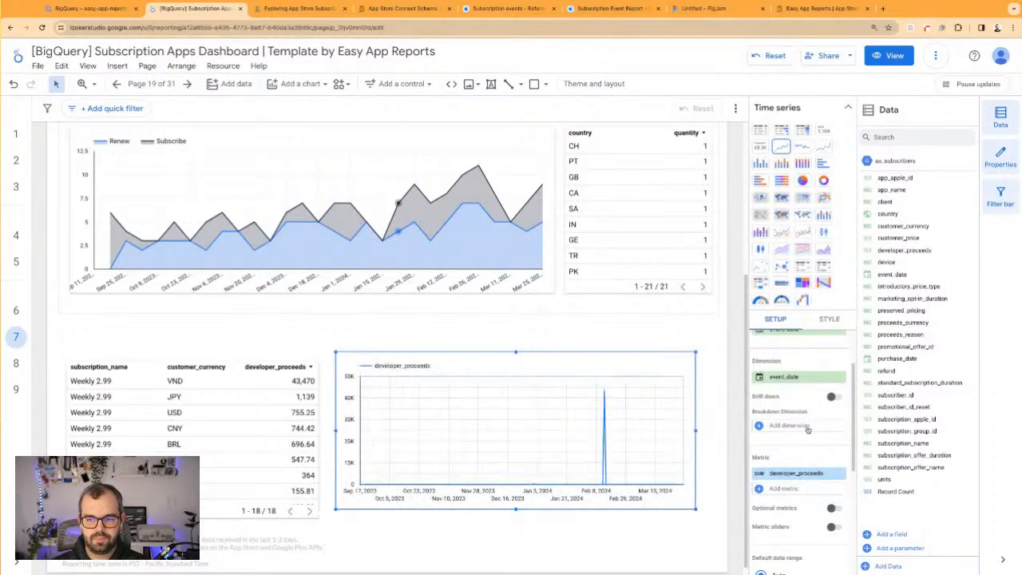
mouse_move(604, 464)
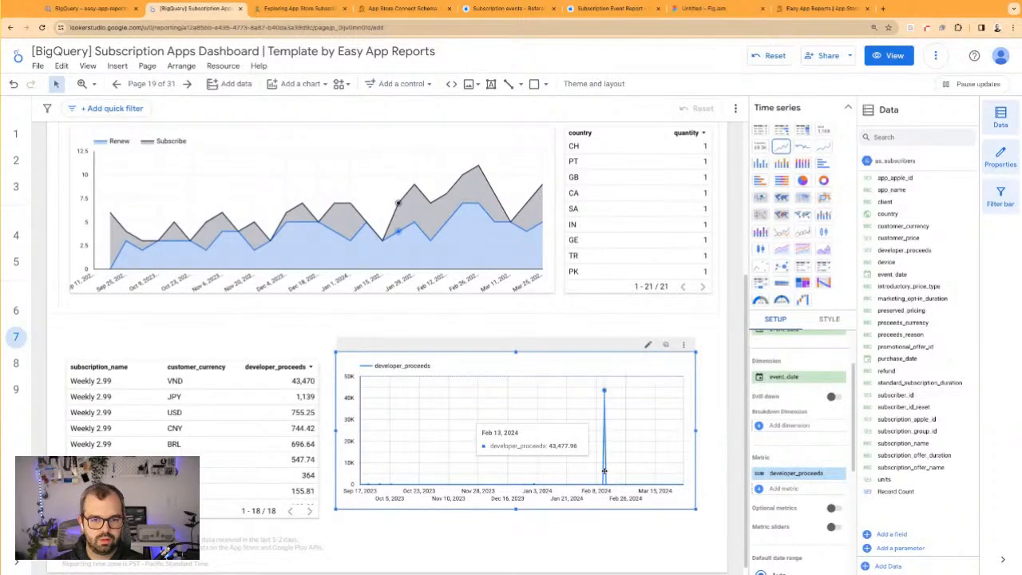
Shift the time series slightly lower and add a drop-down filter above it, using customer_currency as its control field
drag(439, 341, 436, 355)
click(402, 83)
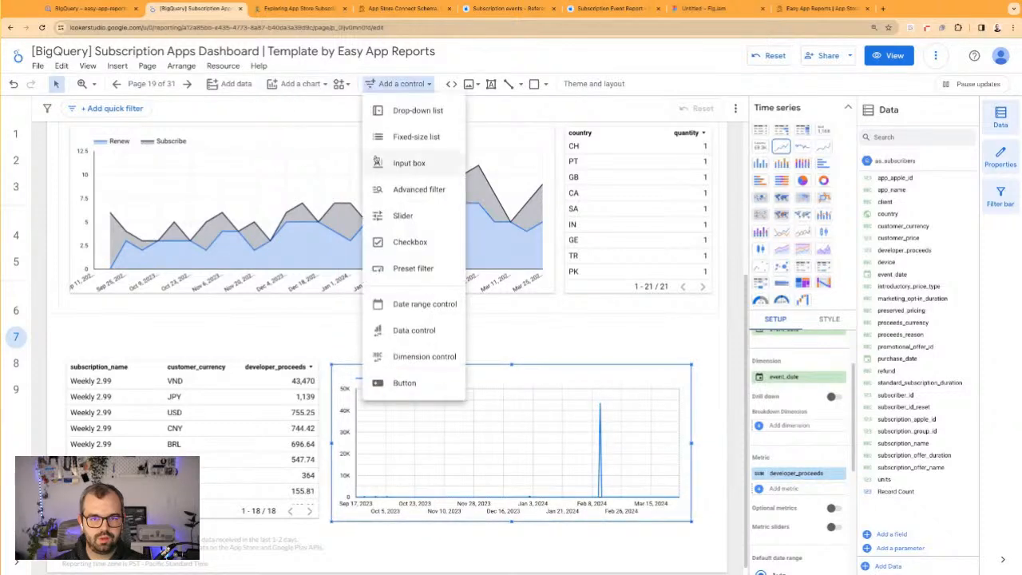
click(406, 112)
click(665, 351)
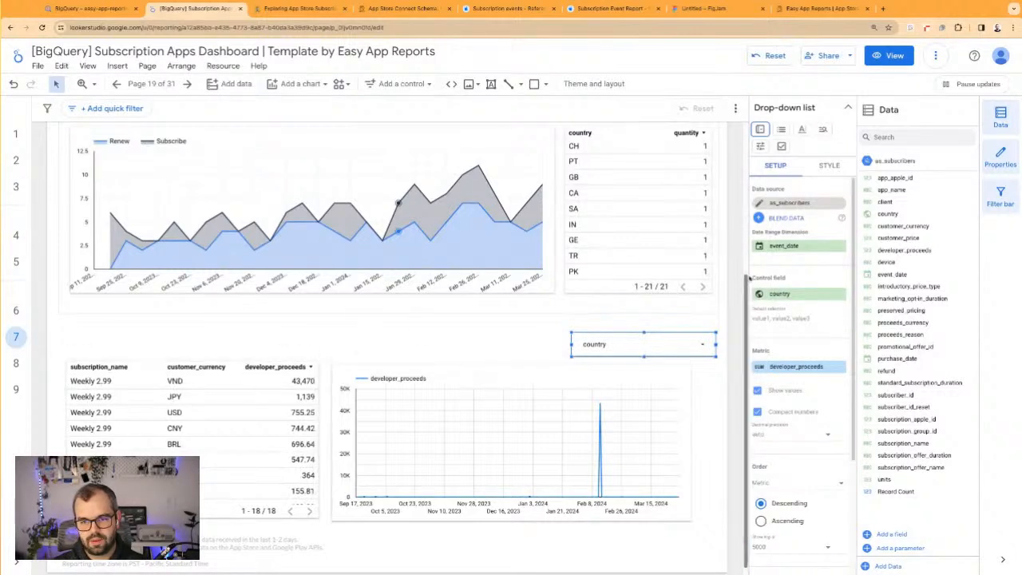
click(793, 294)
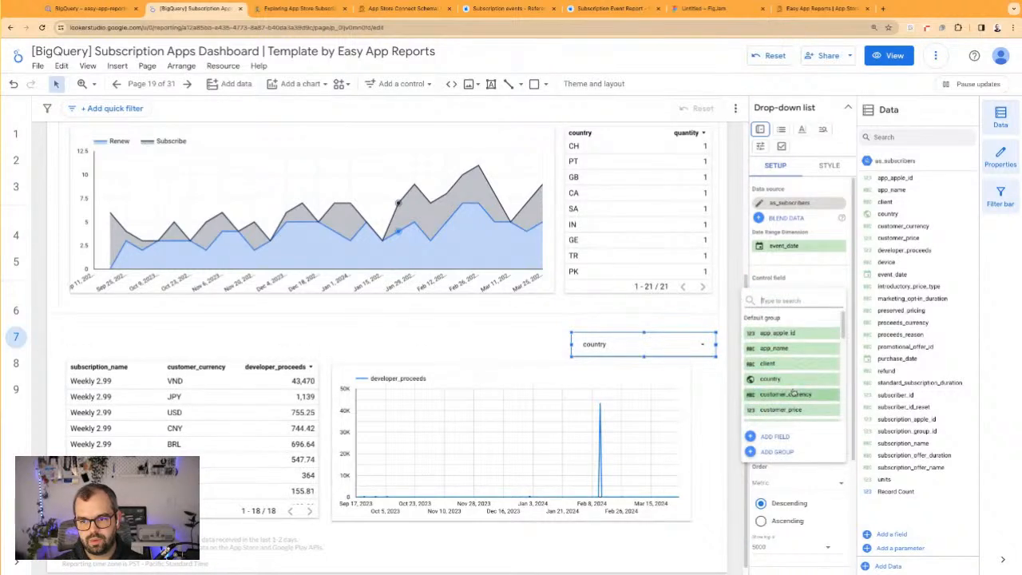
click(794, 392)
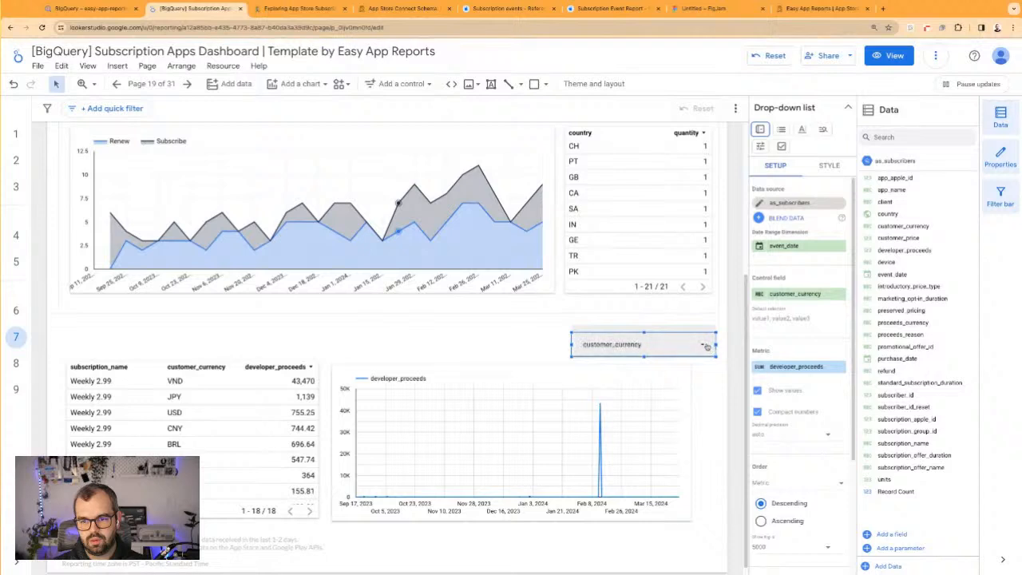
Exclude VND in the customer_currency filter
click(704, 347)
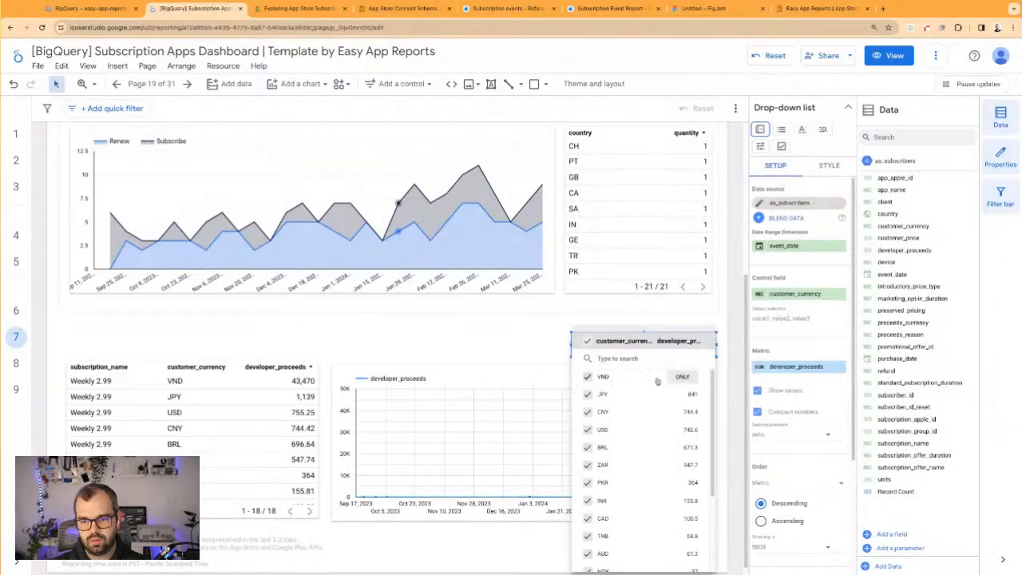
click(587, 376)
click(539, 355)
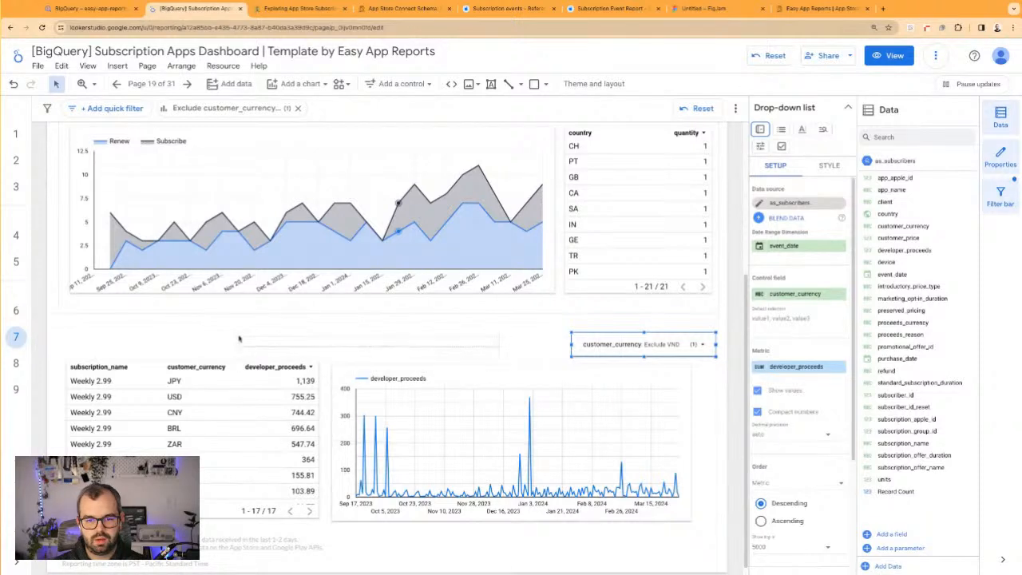
Swap the two proceeds components, moving the table to the right and the time series to the left
click(504, 417)
click(276, 409)
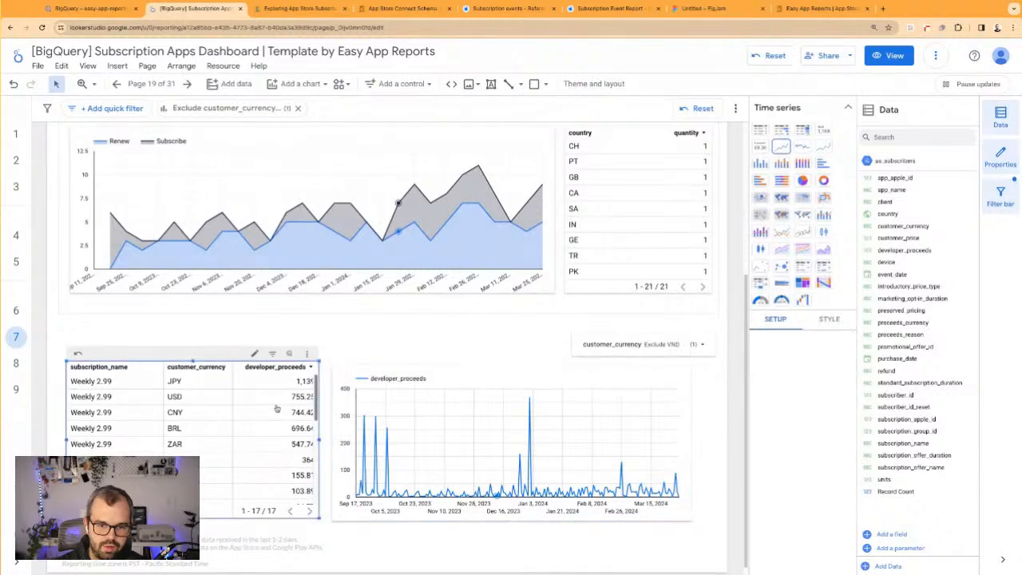
drag(261, 405, 564, 493)
drag(531, 396, 285, 371)
Duplicate the Subscriptions per Week title and frame, place the copies around the proceeds chart, and shorten the copied frame
scroll(504, 349, up, 2)
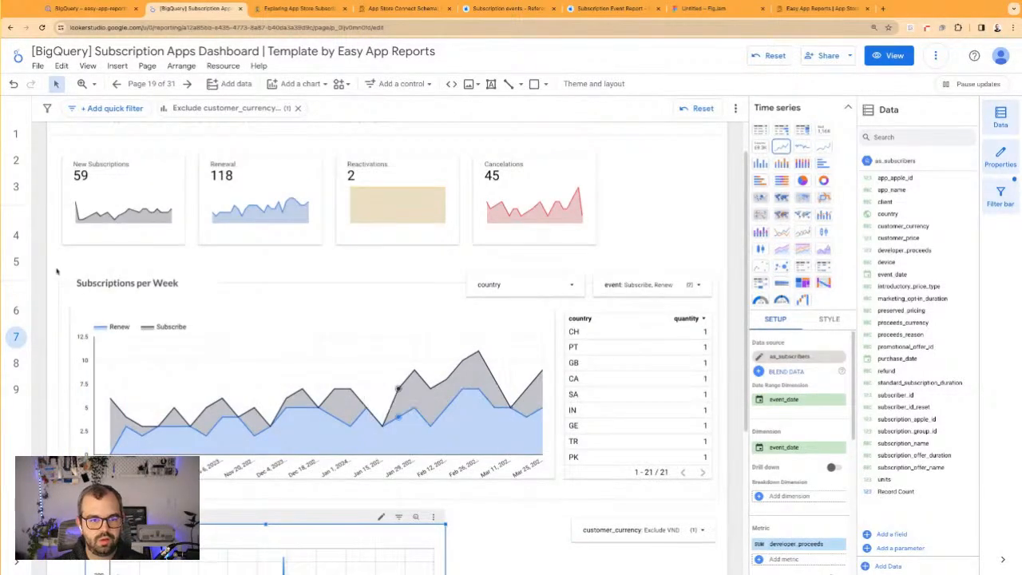
drag(55, 270, 638, 452)
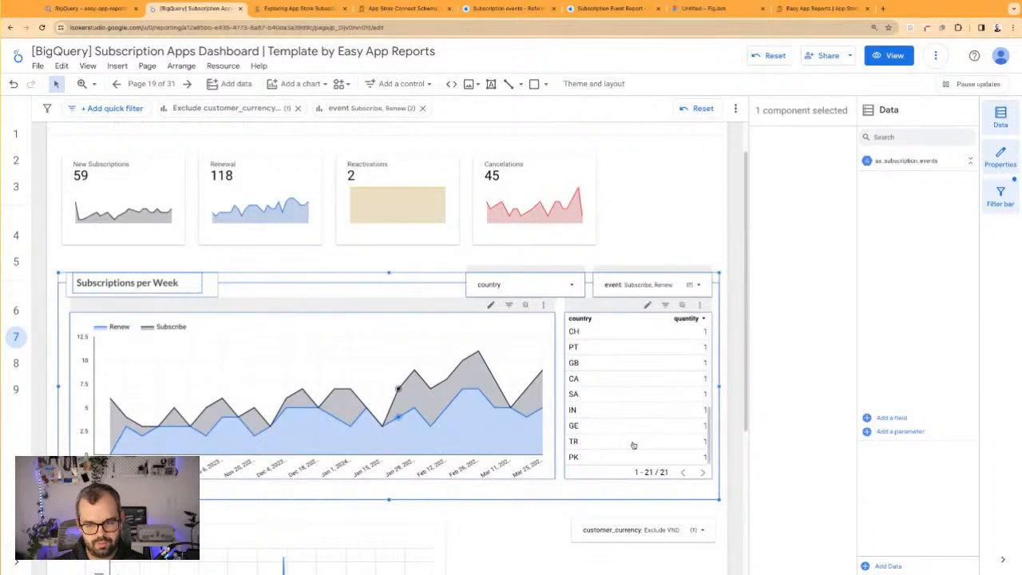
click(195, 269)
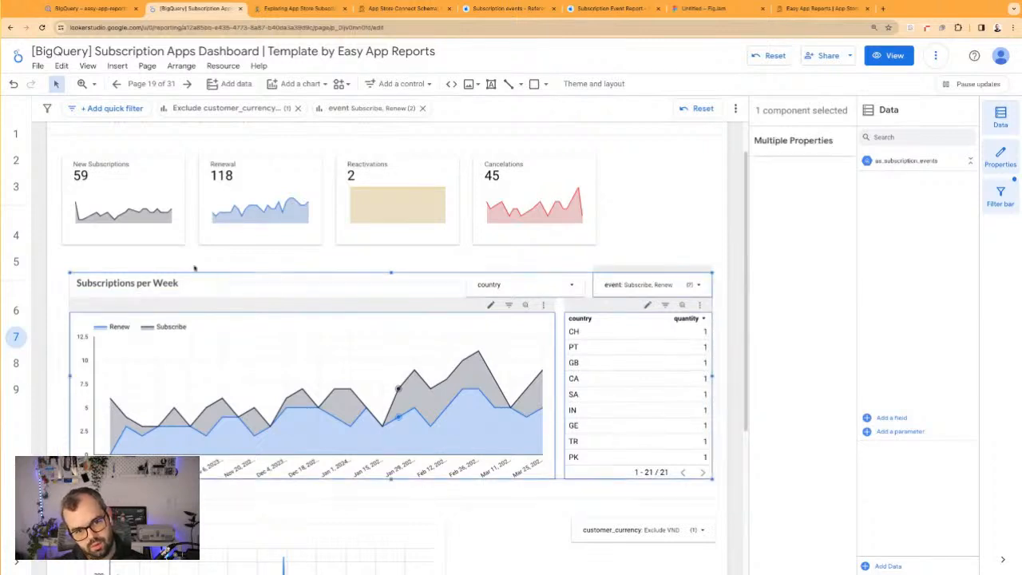
click(121, 257)
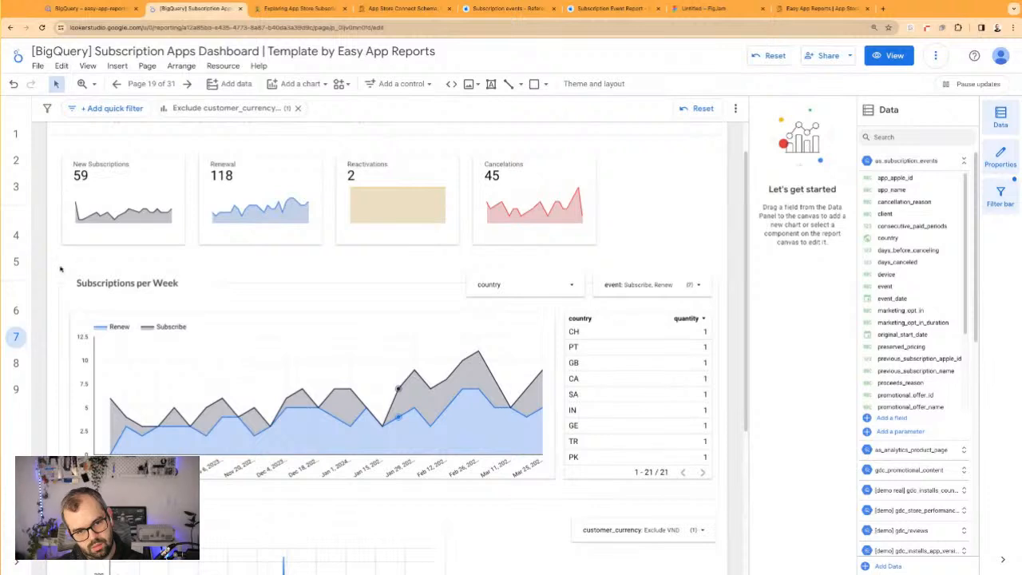
drag(60, 270, 187, 291)
scroll(187, 290, down, 3)
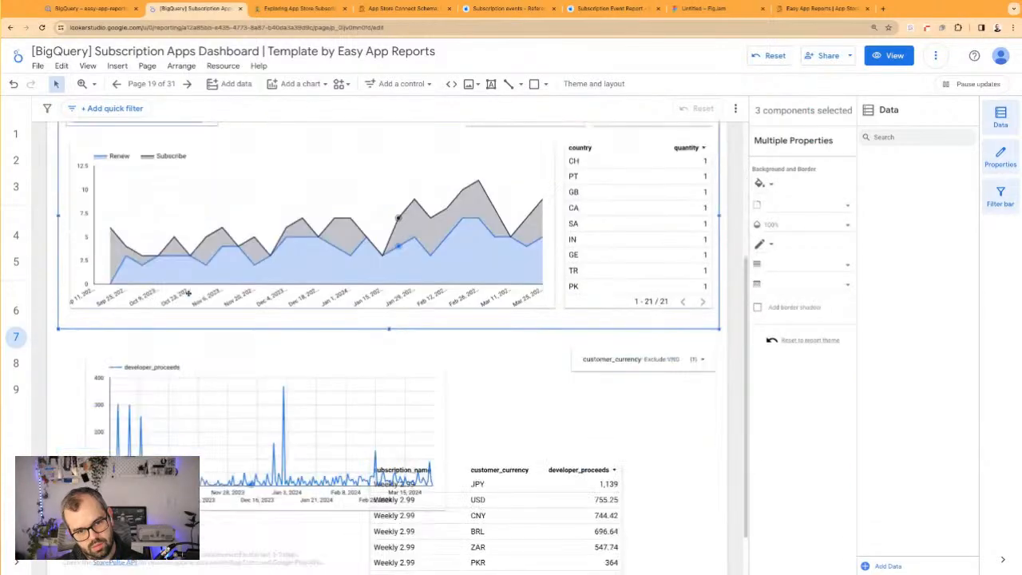
drag(93, 138, 105, 372)
scroll(103, 148, up, 1)
click(72, 379)
click(59, 375)
scroll(59, 375, down, 1)
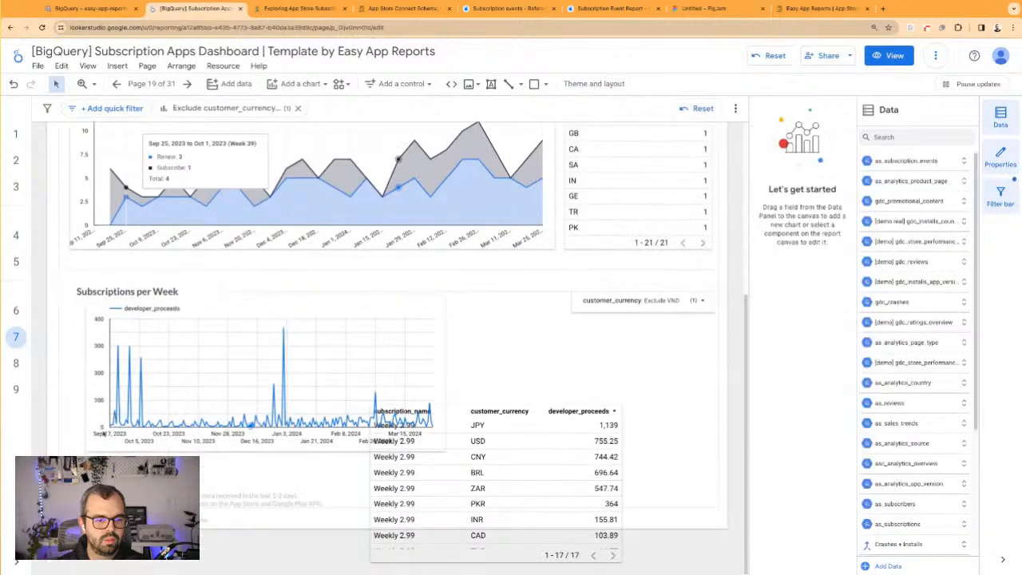
click(62, 463)
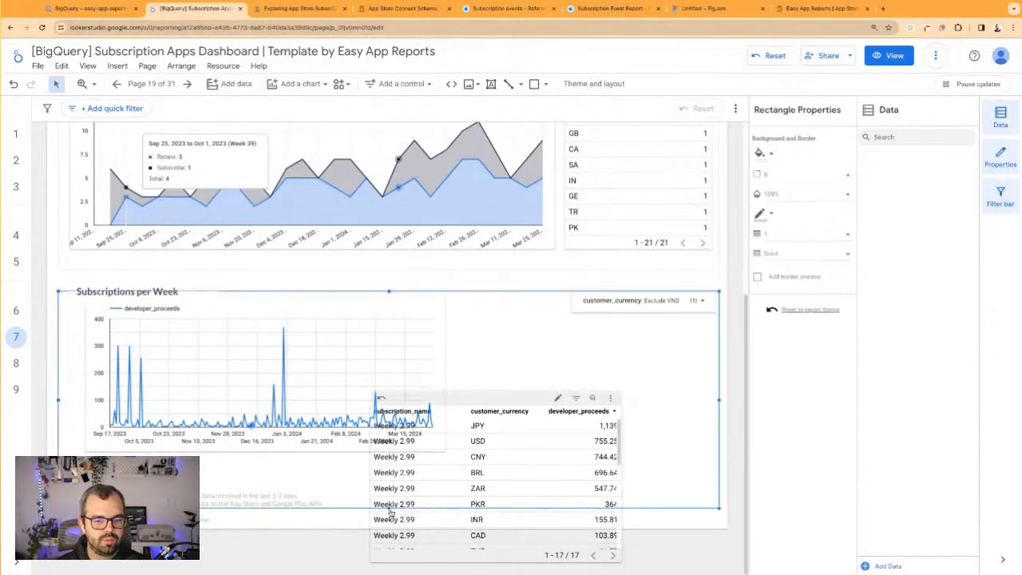
drag(389, 508, 389, 478)
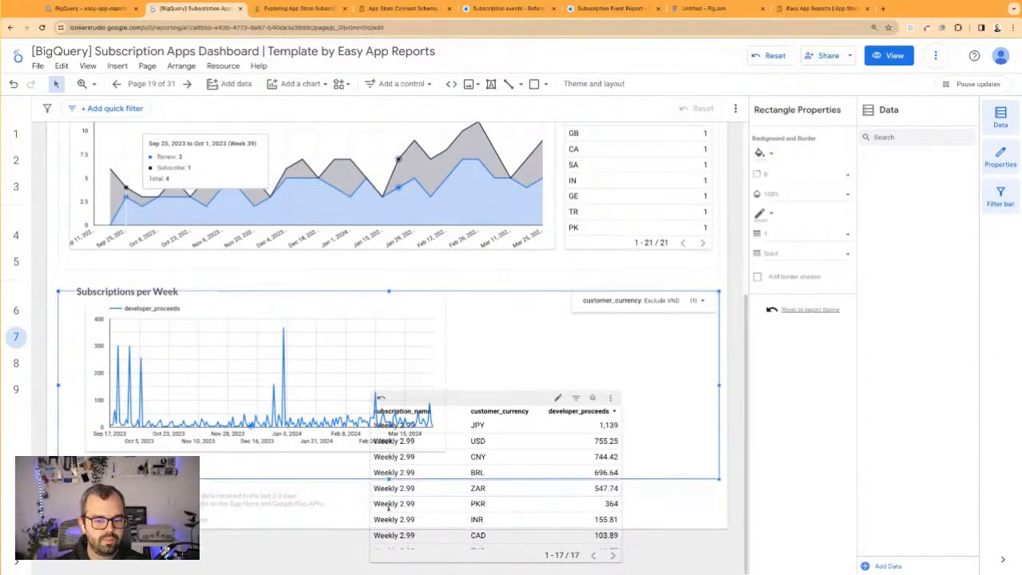
Move the proceeds table to the right side of the new frame, below the customer_currency filter, and narrow it to fit
click(488, 400)
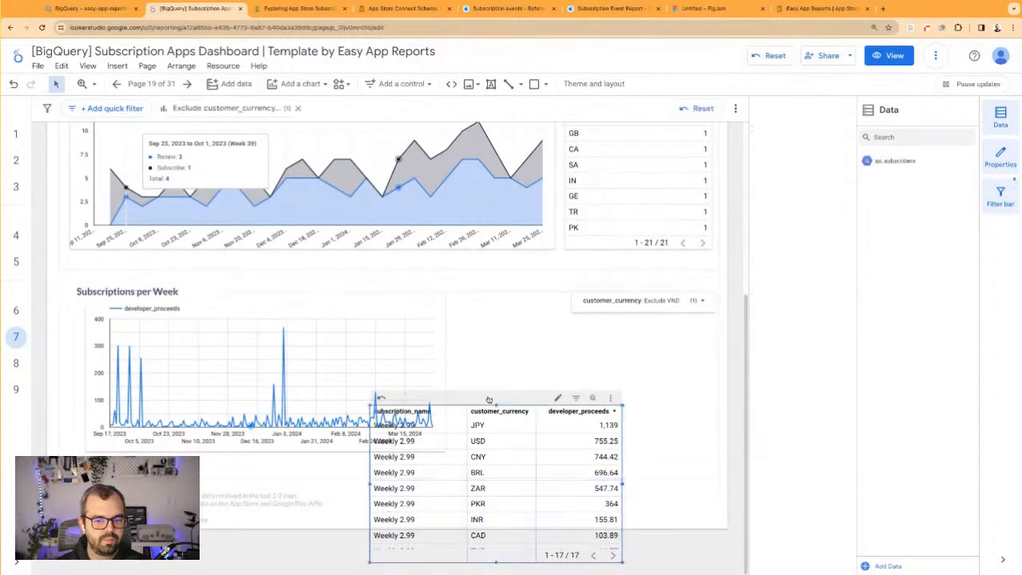
drag(495, 407, 584, 333)
drag(459, 443, 520, 443)
drag(592, 373, 599, 364)
Send the duplicated frame rectangle behind the proceeds chart and table
click(537, 345)
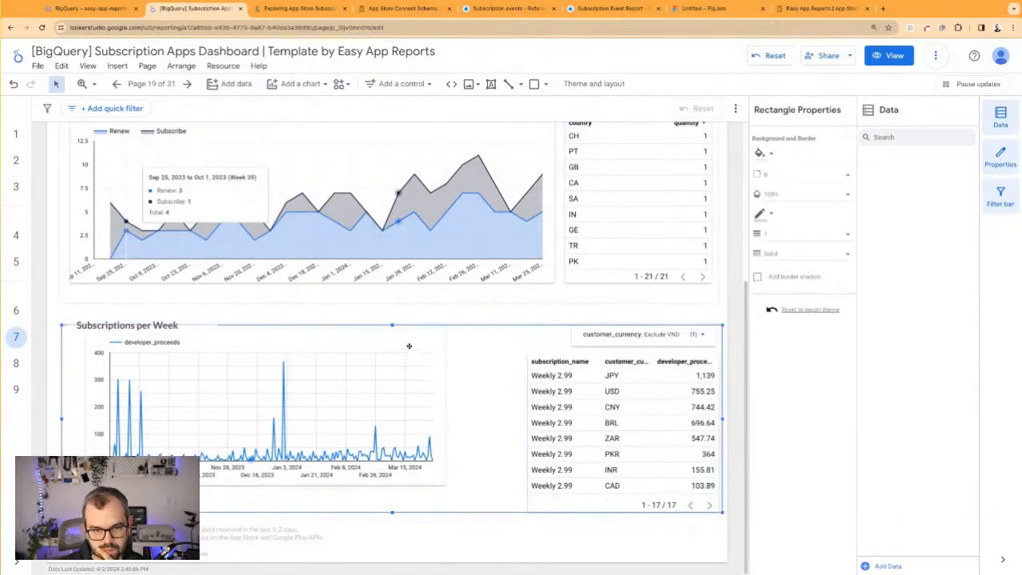
right_click(497, 345)
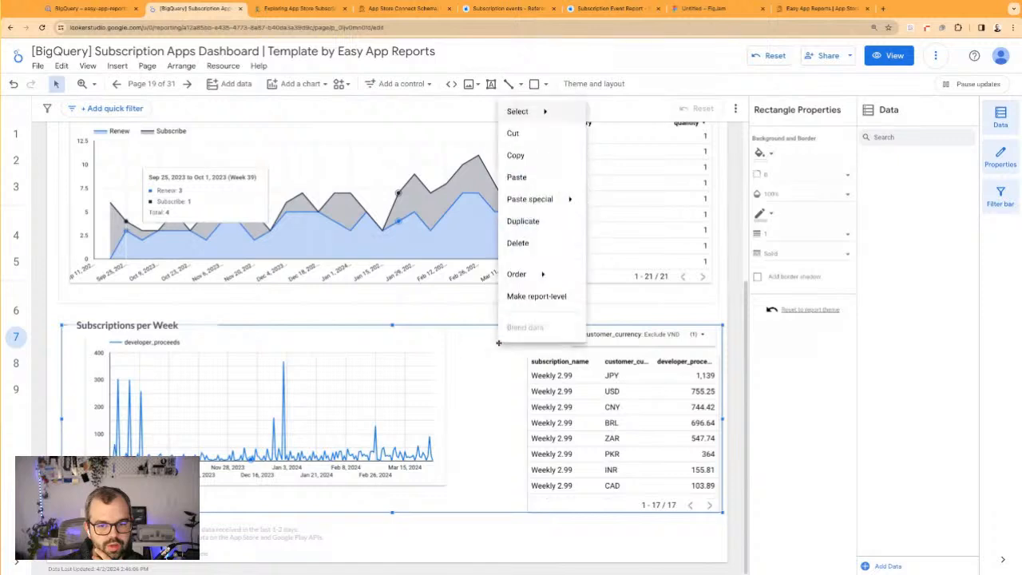
mouse_move(551, 274)
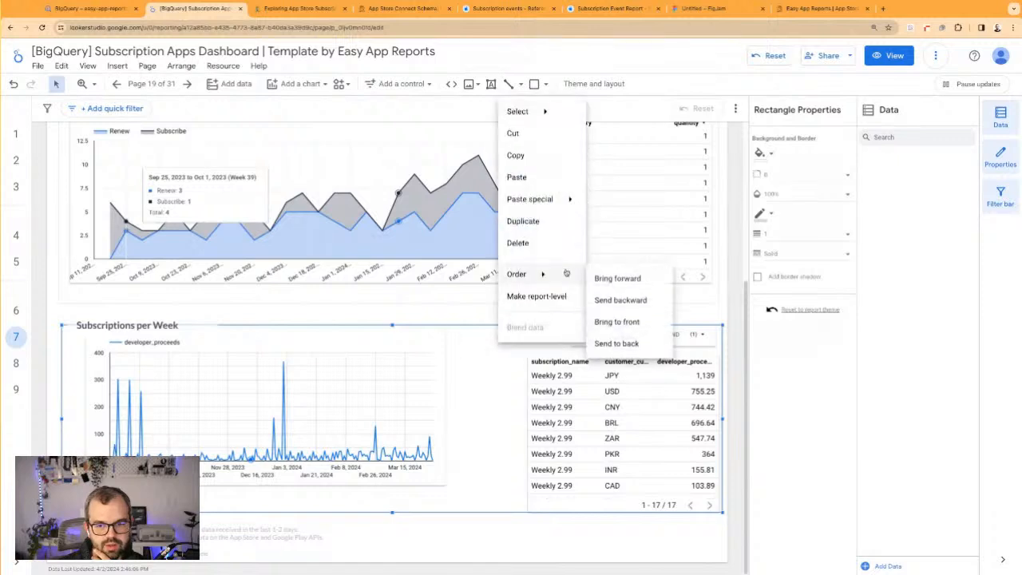
click(616, 344)
Move the proceeds time series below the copied title and widen it to reach the table
click(426, 342)
drag(415, 341, 402, 359)
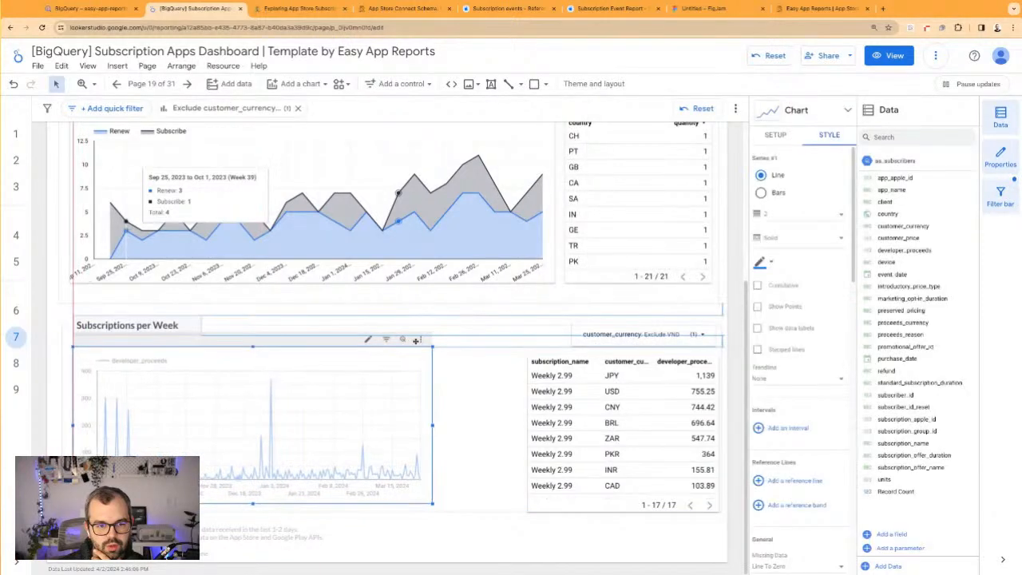
click(490, 420)
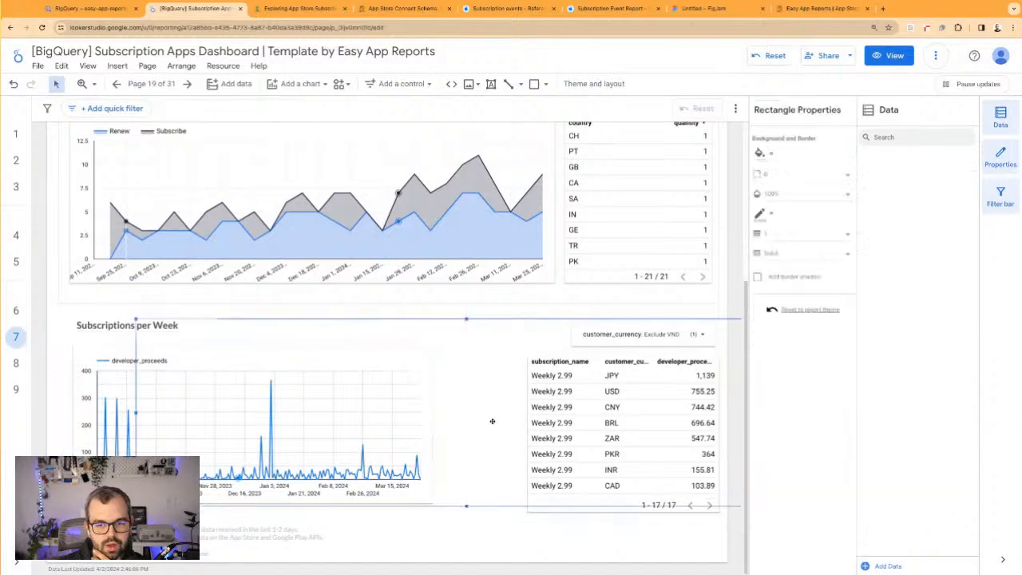
click(428, 398)
drag(432, 426, 558, 425)
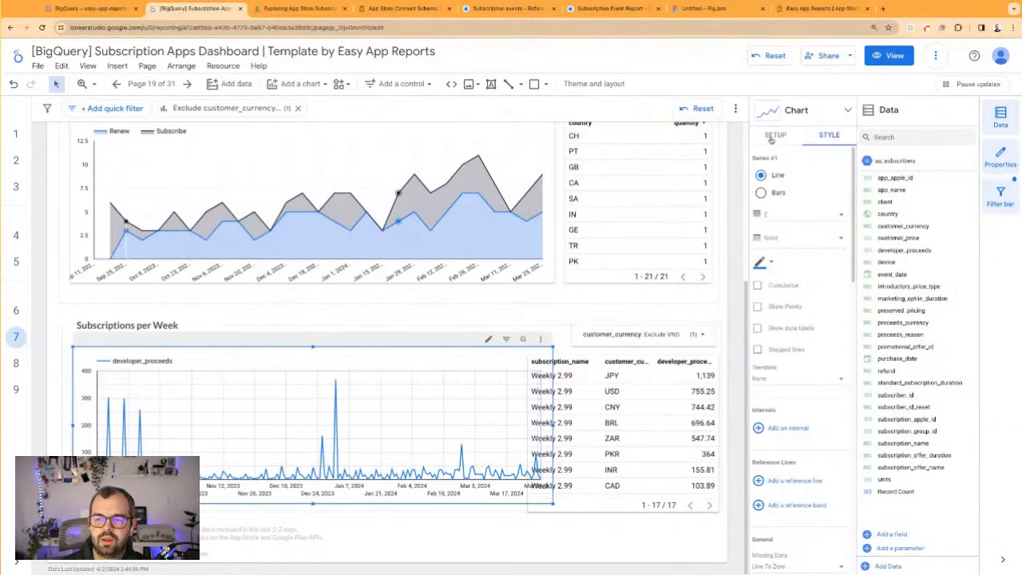
Set the proceeds time series' event_date dimension to the ISO Year Week data type
click(774, 136)
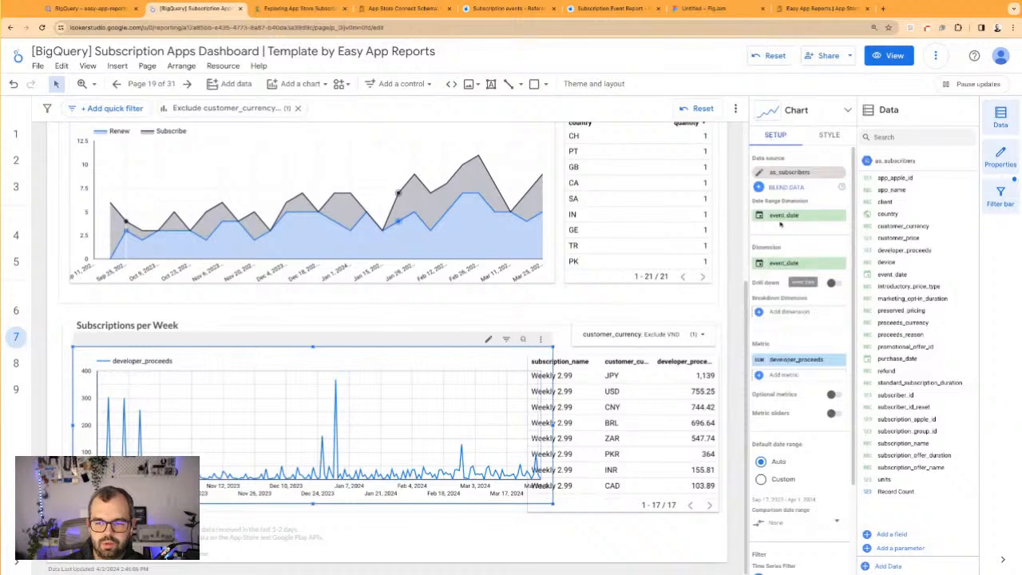
click(759, 263)
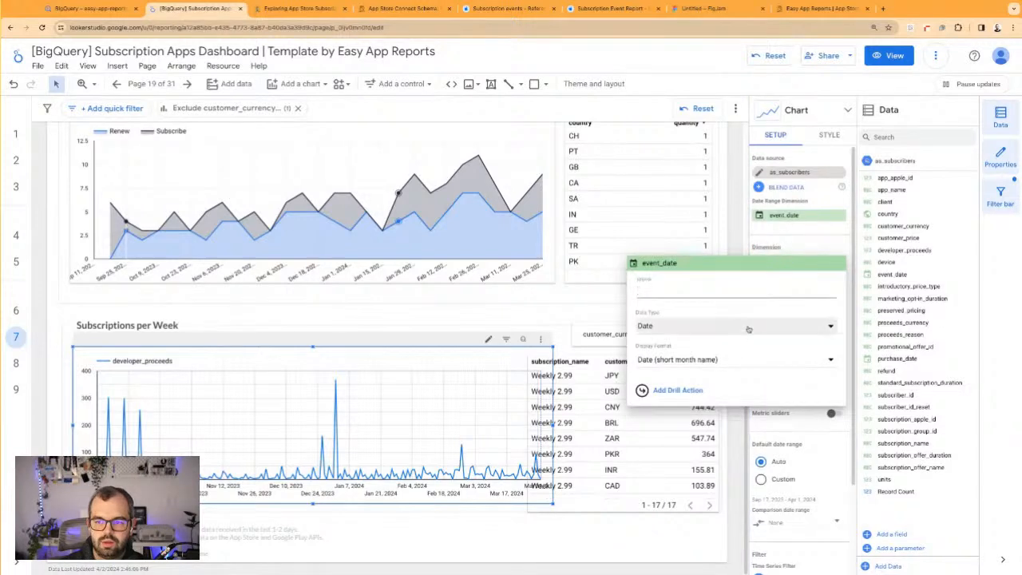
click(823, 329)
mouse_move(734, 372)
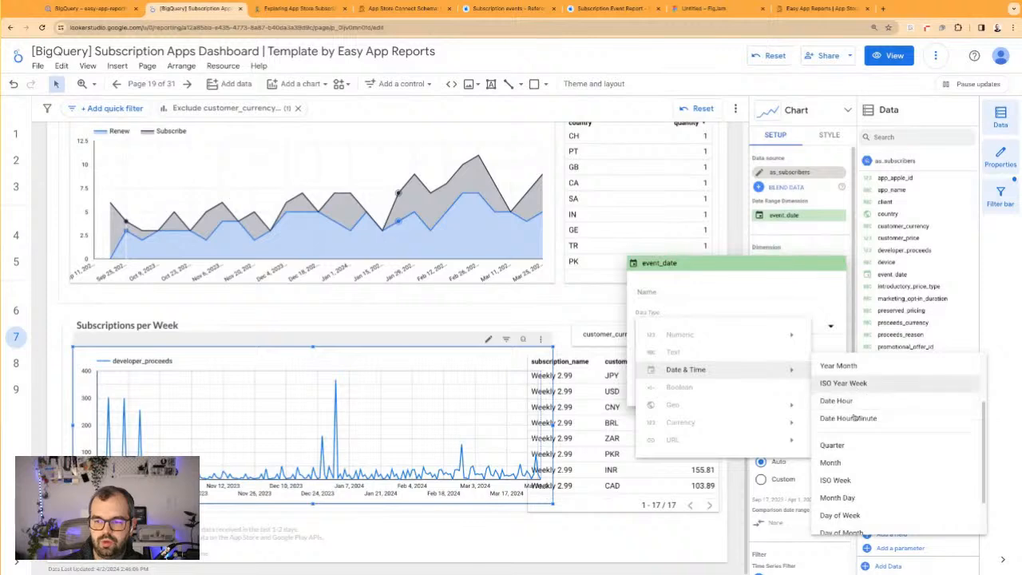
scroll(855, 416, up, 2)
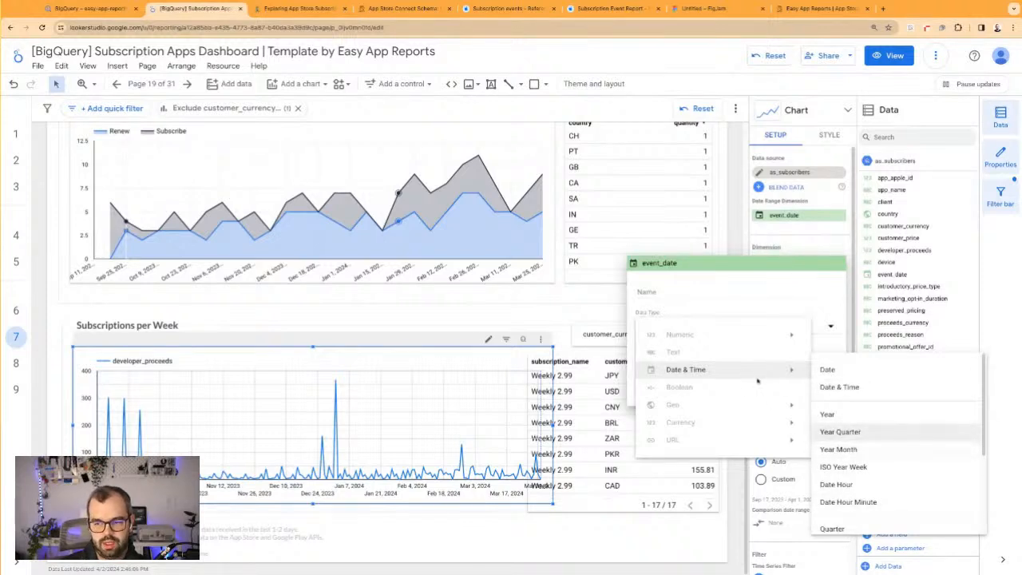
click(726, 292)
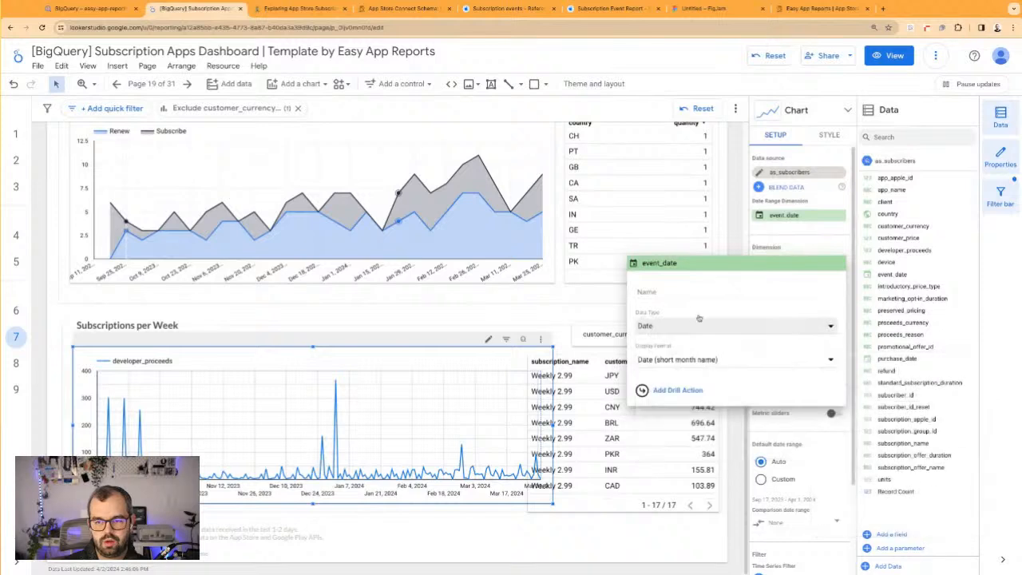
click(659, 329)
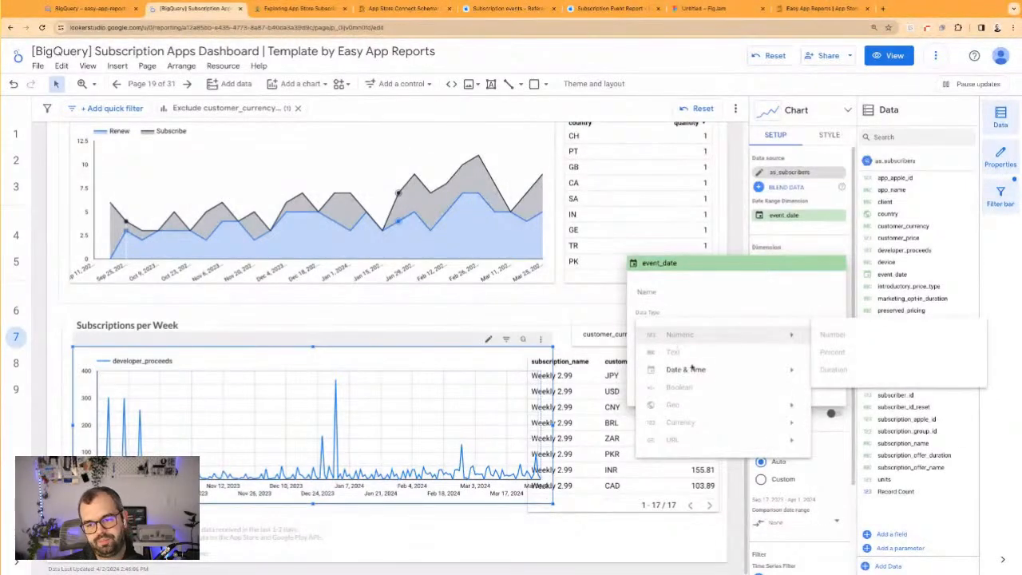
scroll(852, 469, down, 2)
scroll(852, 468, down, 2)
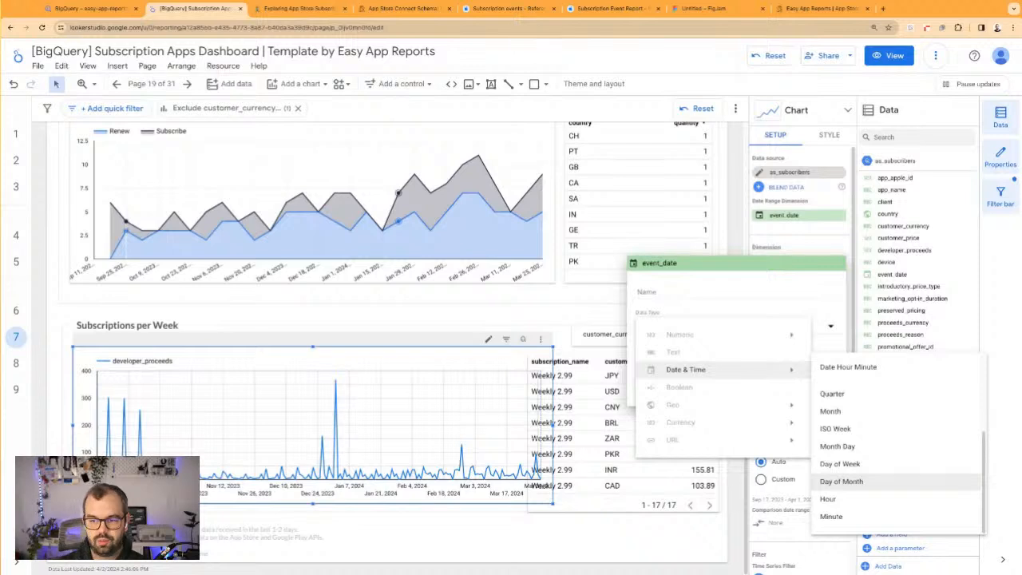
scroll(867, 476, up, 3)
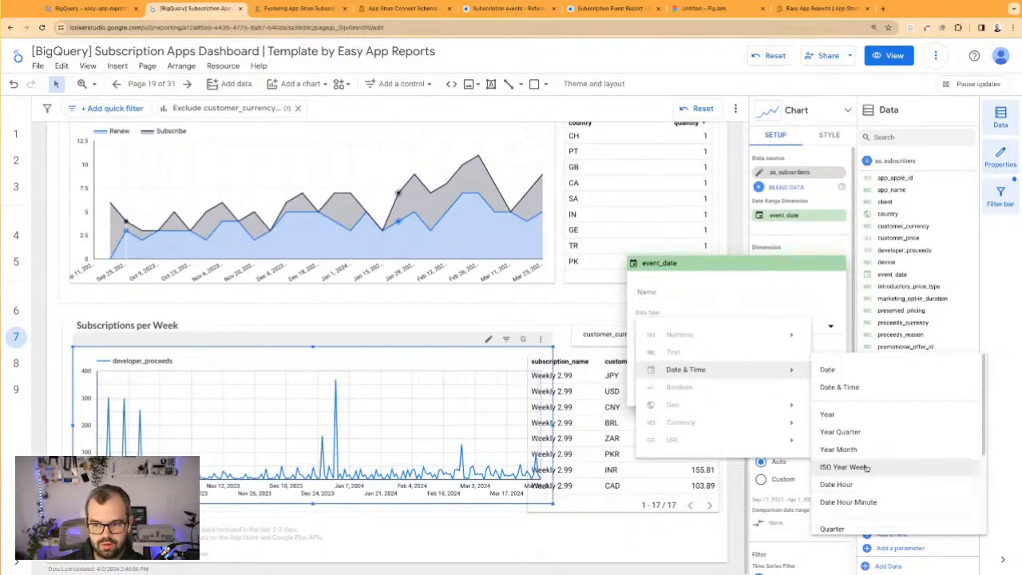
click(867, 469)
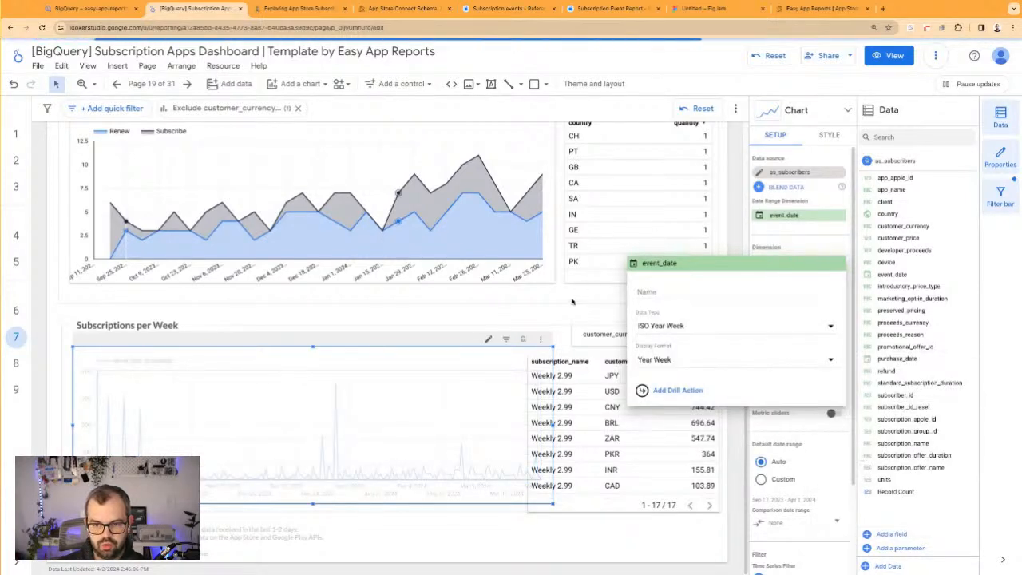
click(552, 316)
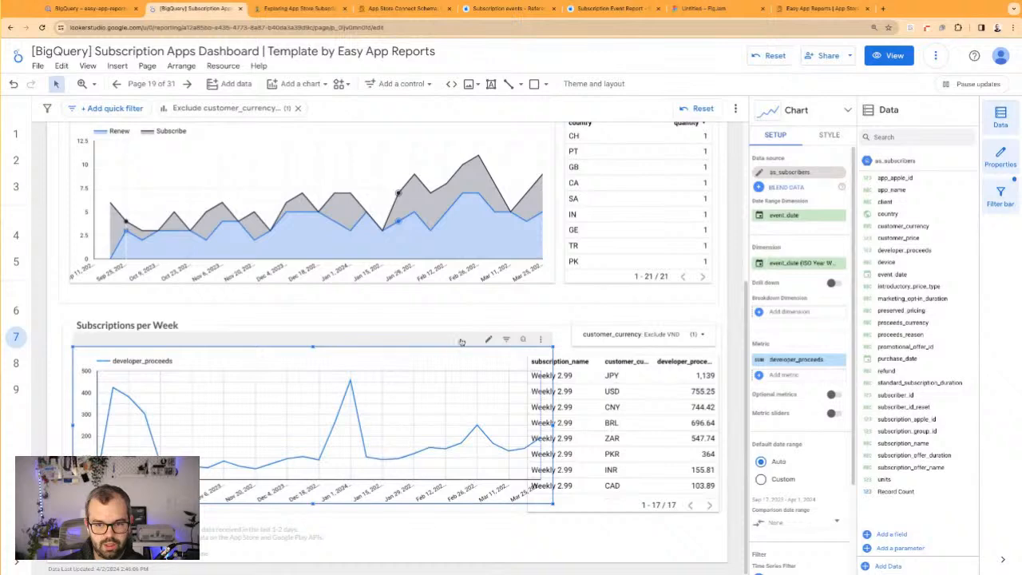
Convert the weekly proceeds time series into a stacked area chart, leaving data labels off
click(830, 136)
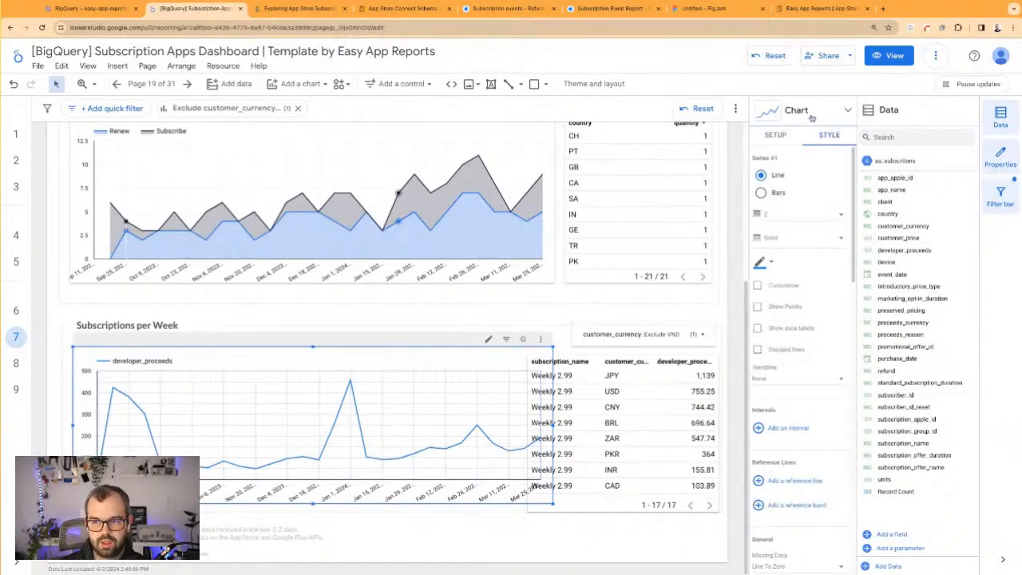
click(811, 118)
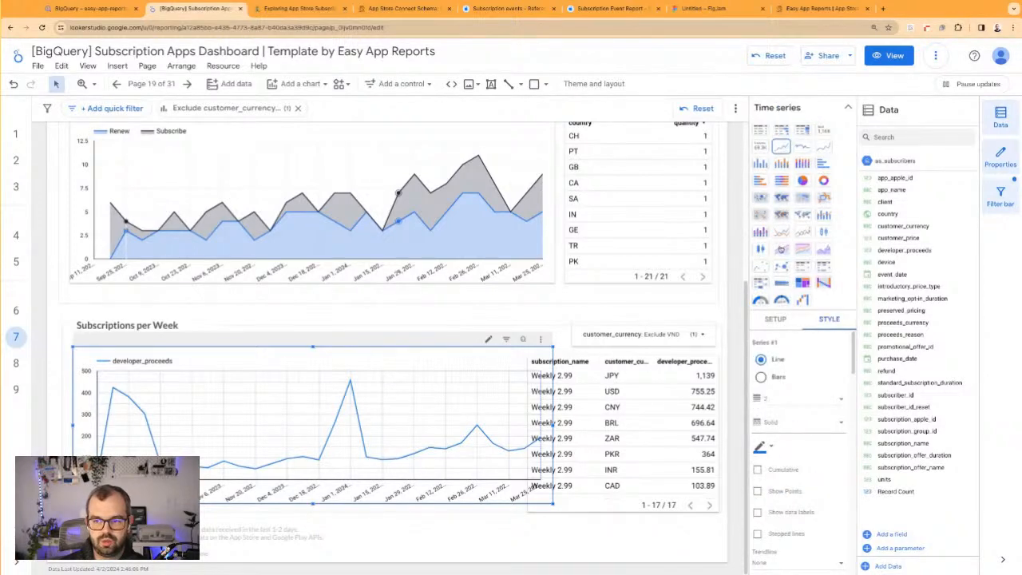
click(781, 250)
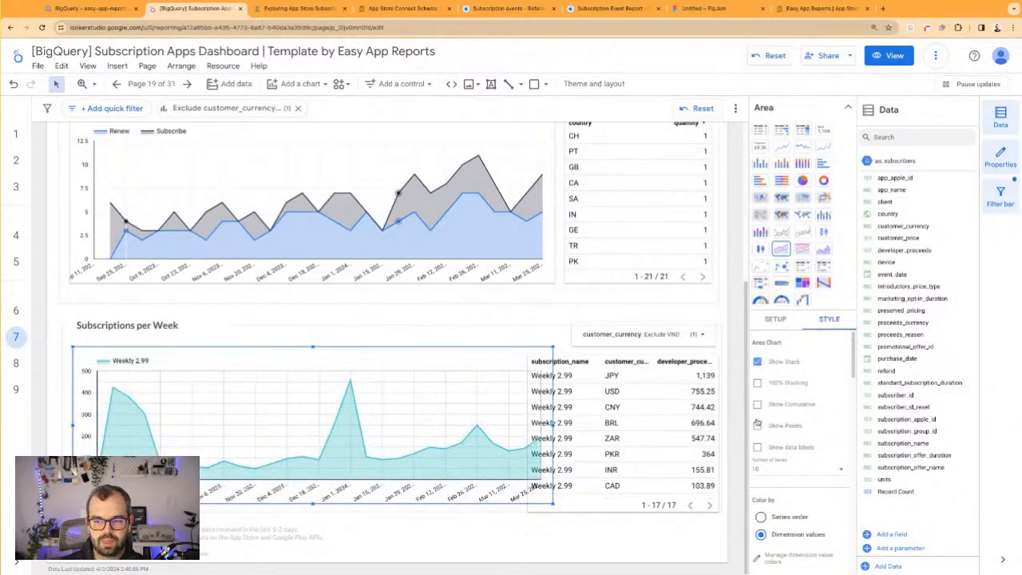
click(758, 447)
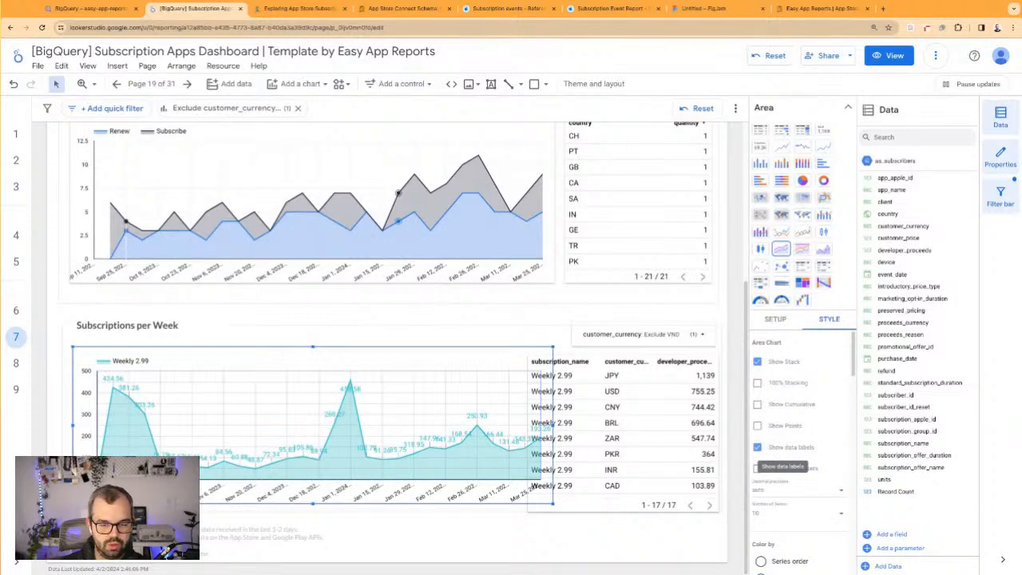
click(758, 447)
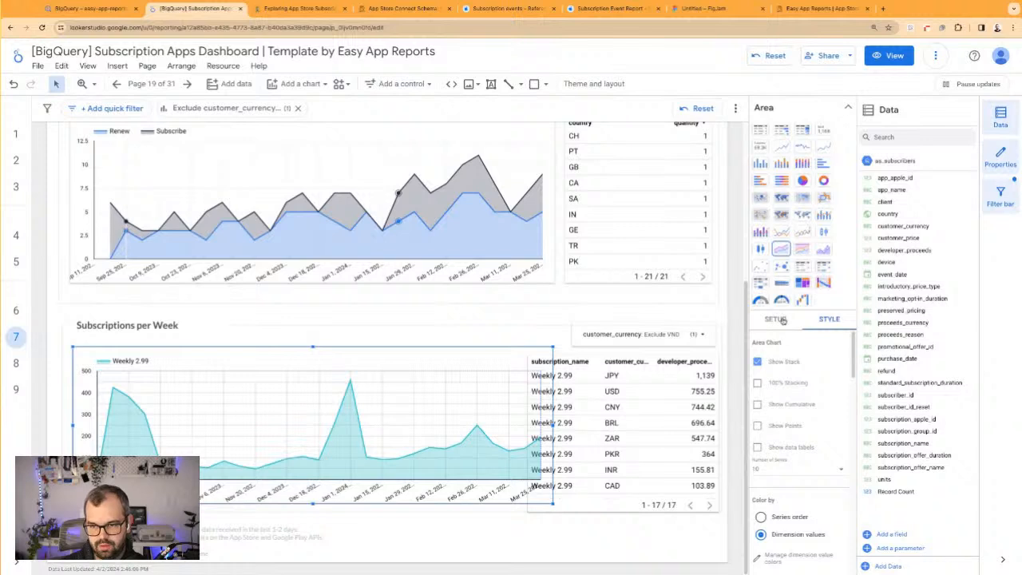
Lighten the grid line colour of the proceeds area chart
scroll(784, 372, down, 10)
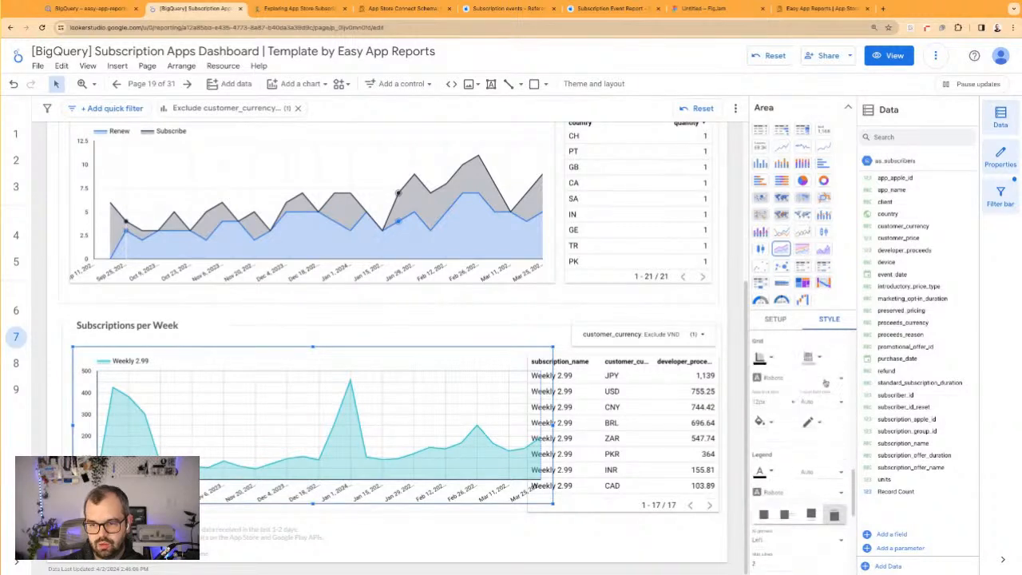
click(813, 357)
click(960, 396)
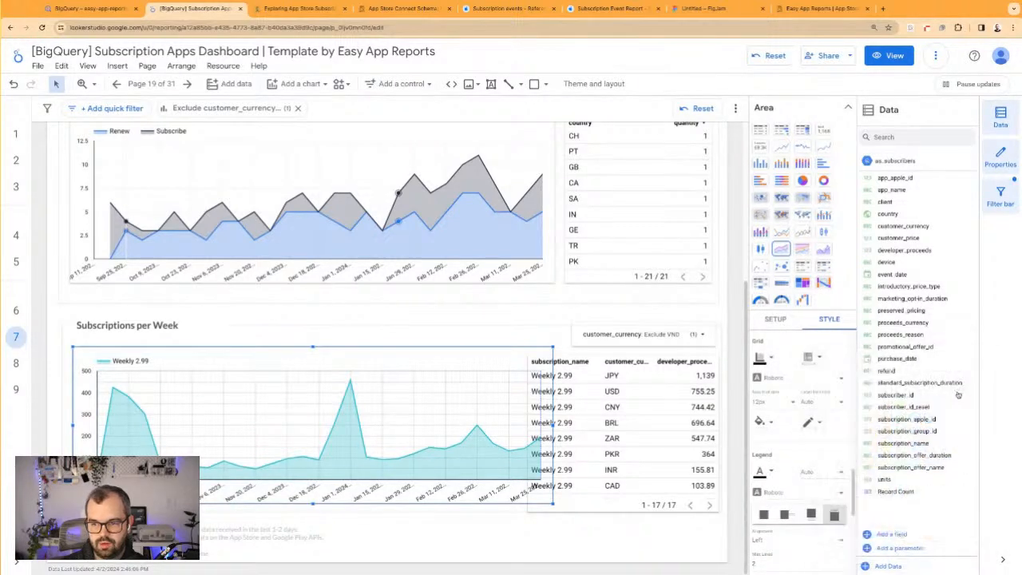
click(549, 333)
Remove the subscription_name dimension from the proceeds table, then narrow and shorten the table and nudge it within the frame
click(583, 360)
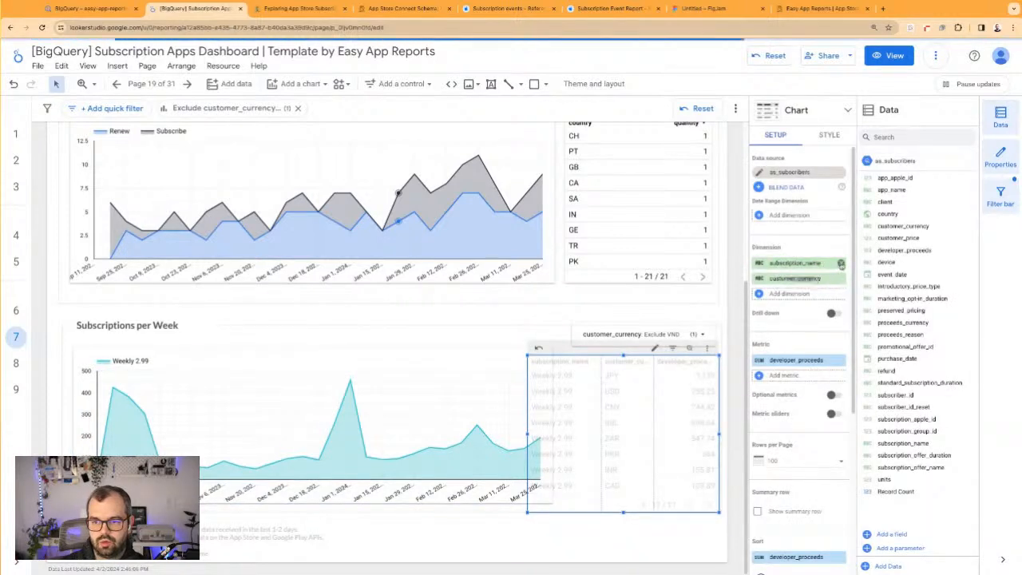
click(840, 263)
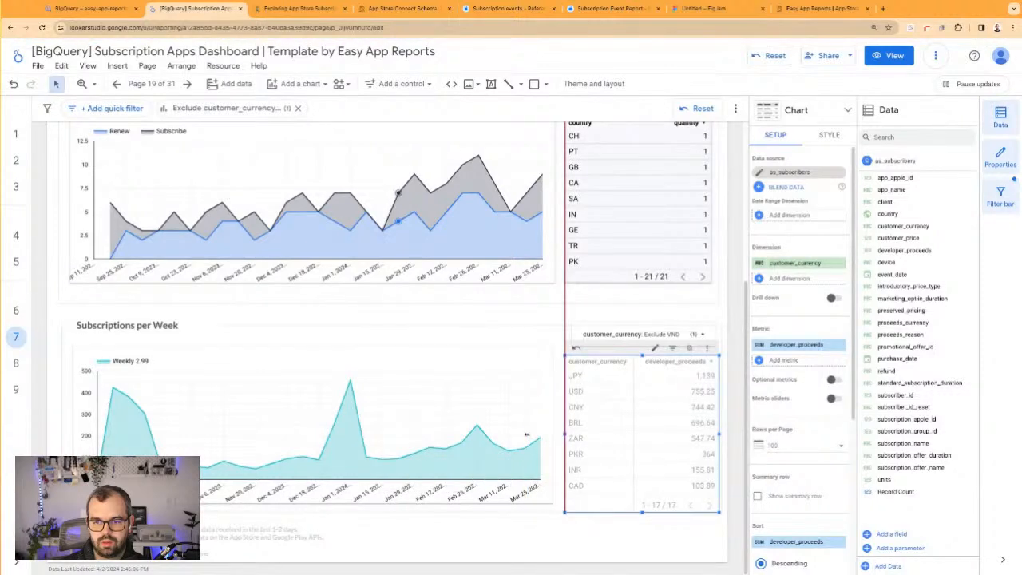
drag(565, 434, 567, 434)
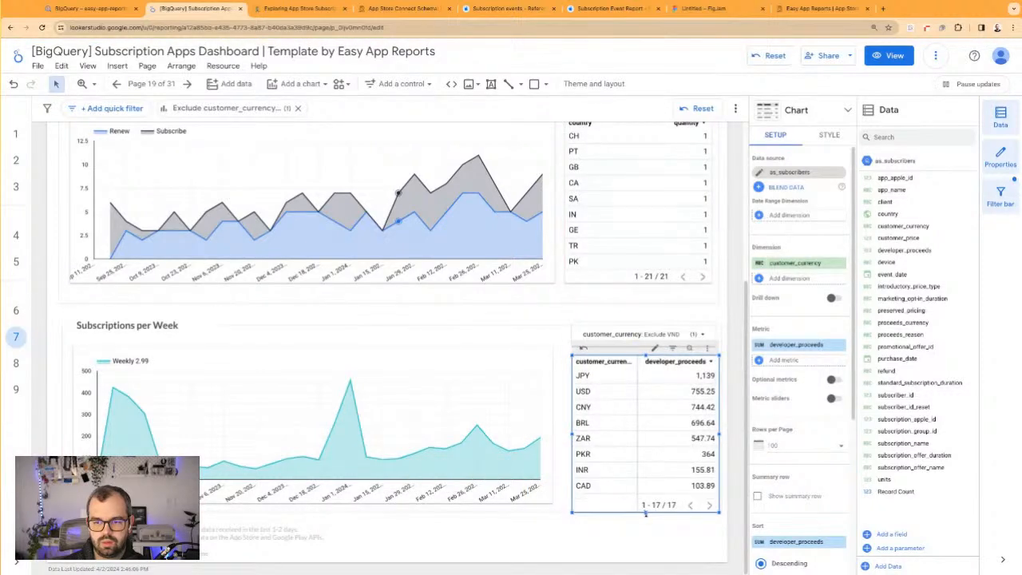
drag(647, 512, 647, 504)
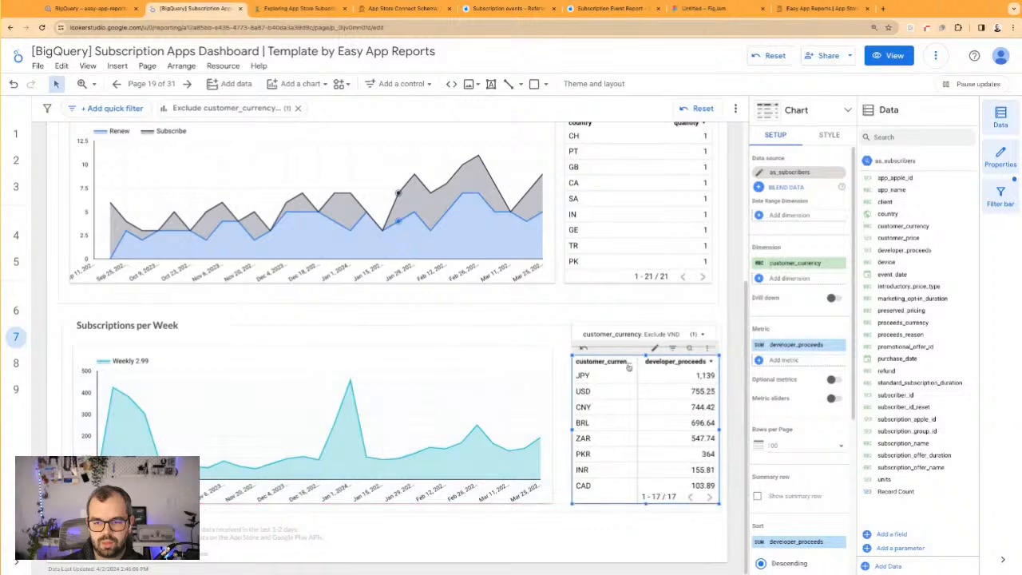
drag(606, 362, 601, 352)
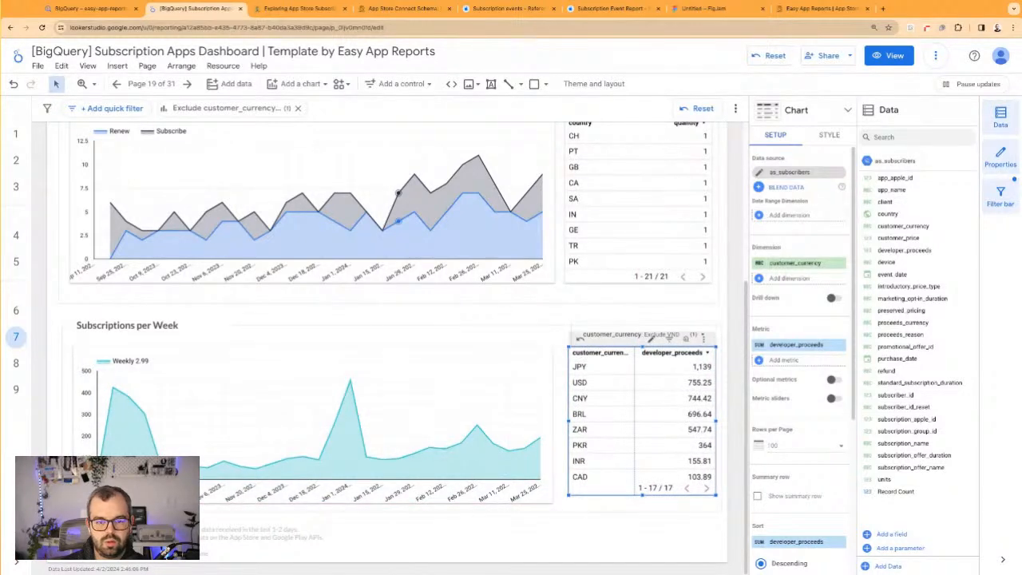
Extend the proceeds frame's lower edge slightly and line up the area chart and table inside it
click(563, 511)
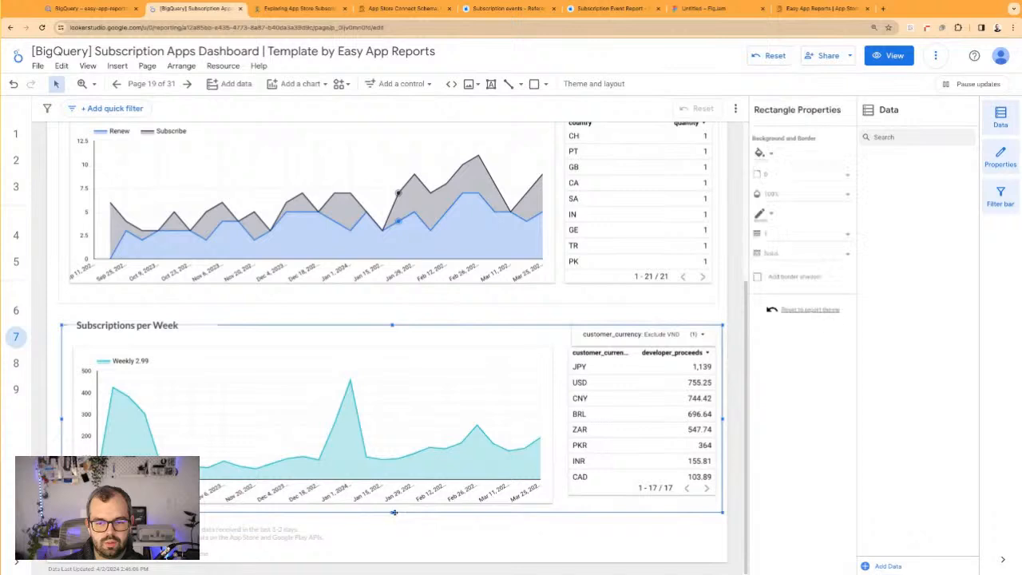
drag(392, 514, 392, 518)
drag(408, 465, 408, 460)
click(602, 461)
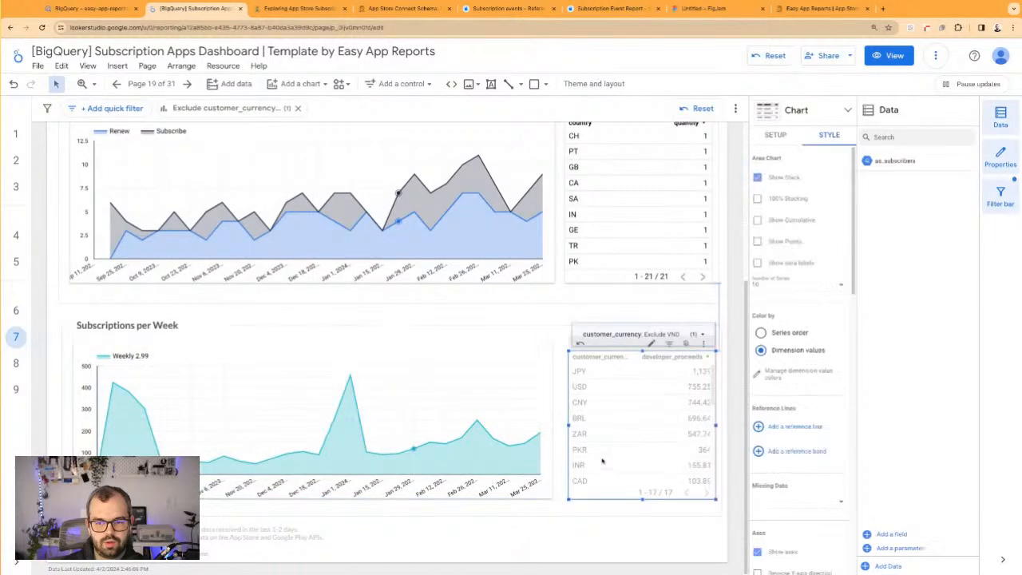
Move the customer_currency filter slightly up and left to align it above the proceeds table
click(646, 323)
click(631, 320)
drag(632, 324, 628, 322)
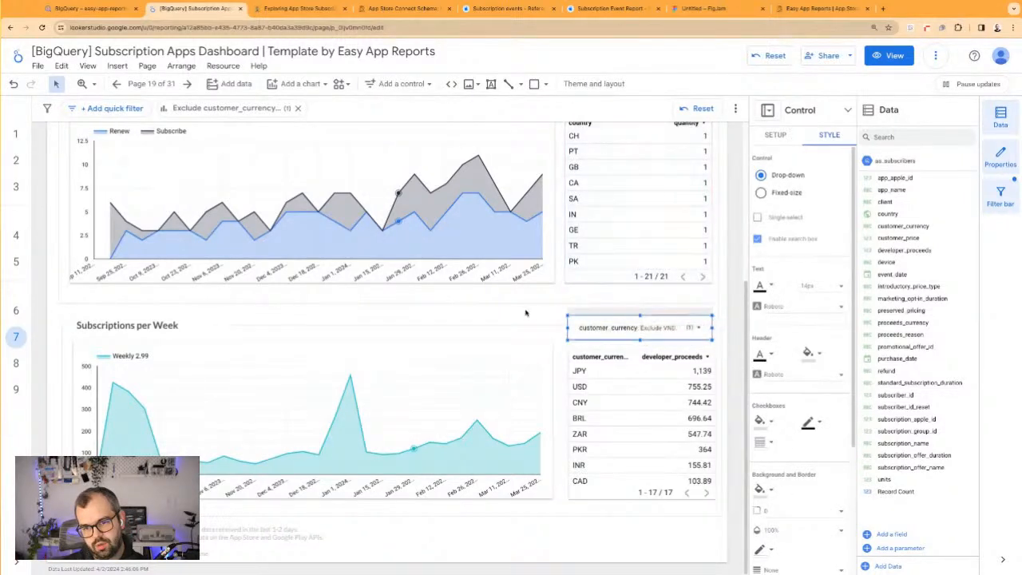
click(501, 338)
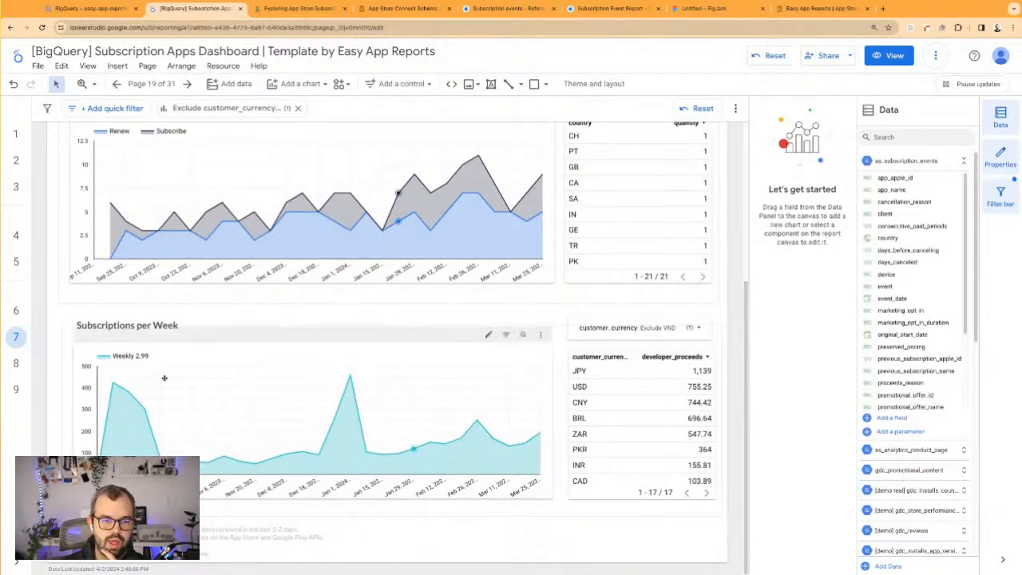
Change the title above the proceeds chart to "Proceeds per Week"
click(159, 326)
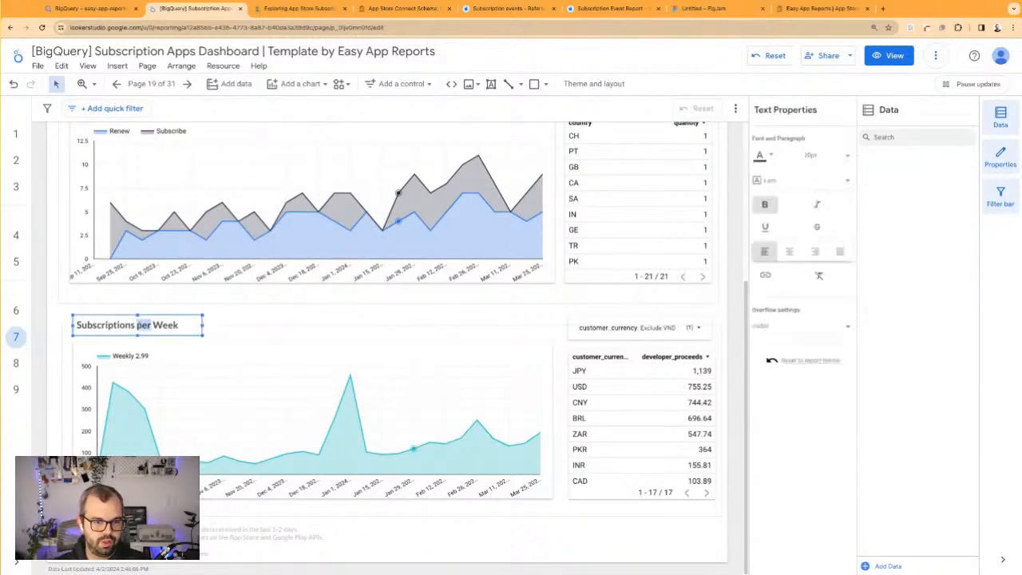
double_click(125, 329)
text(P)
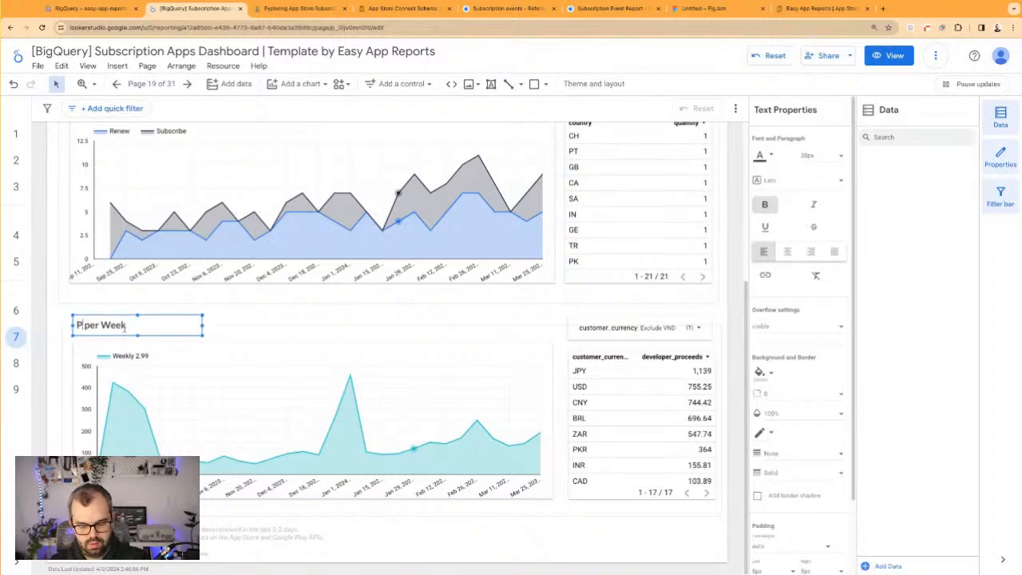
text(rooces)
key(BackSpace)
text(eds)
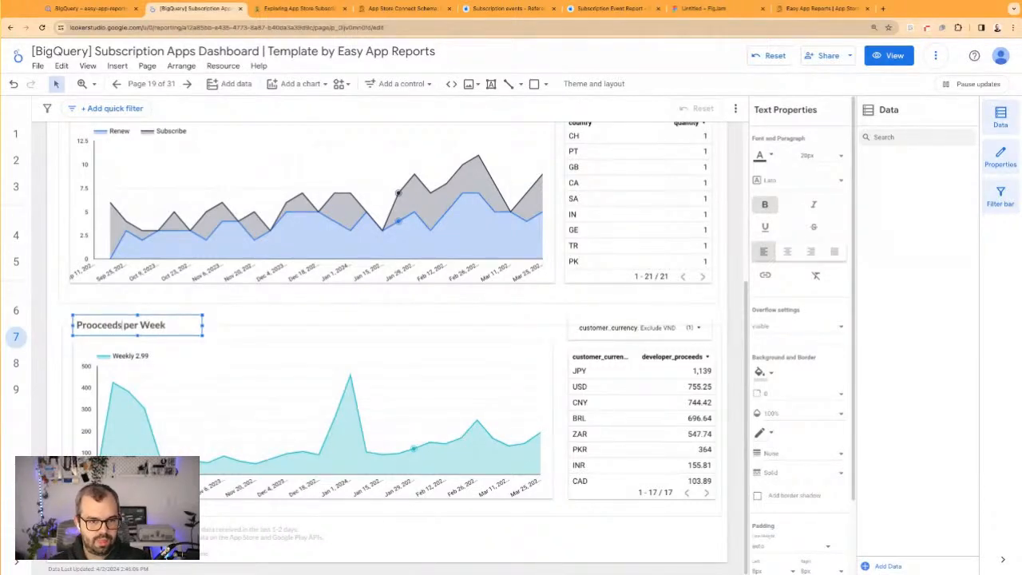
key(BackSpace)
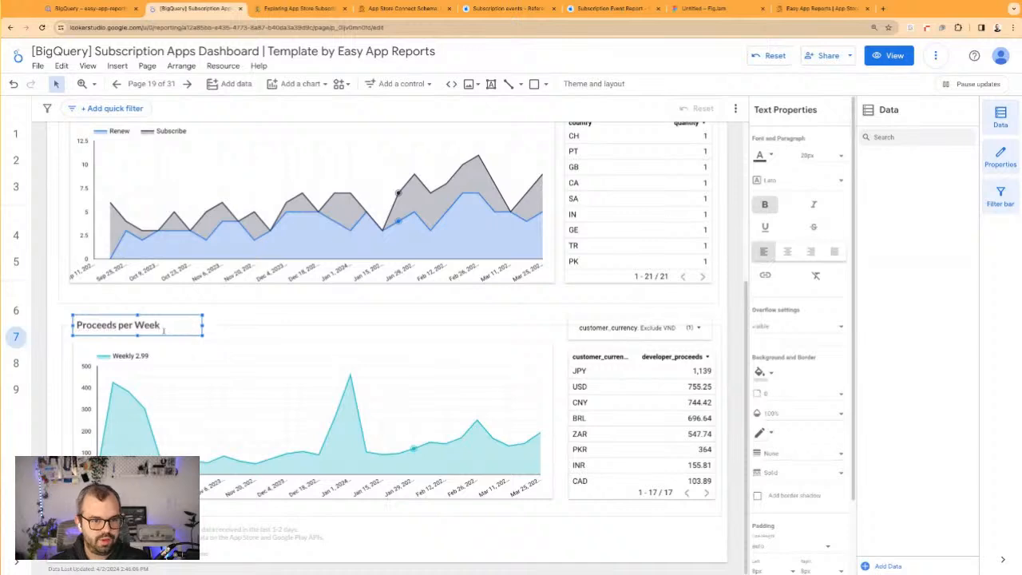
click(119, 309)
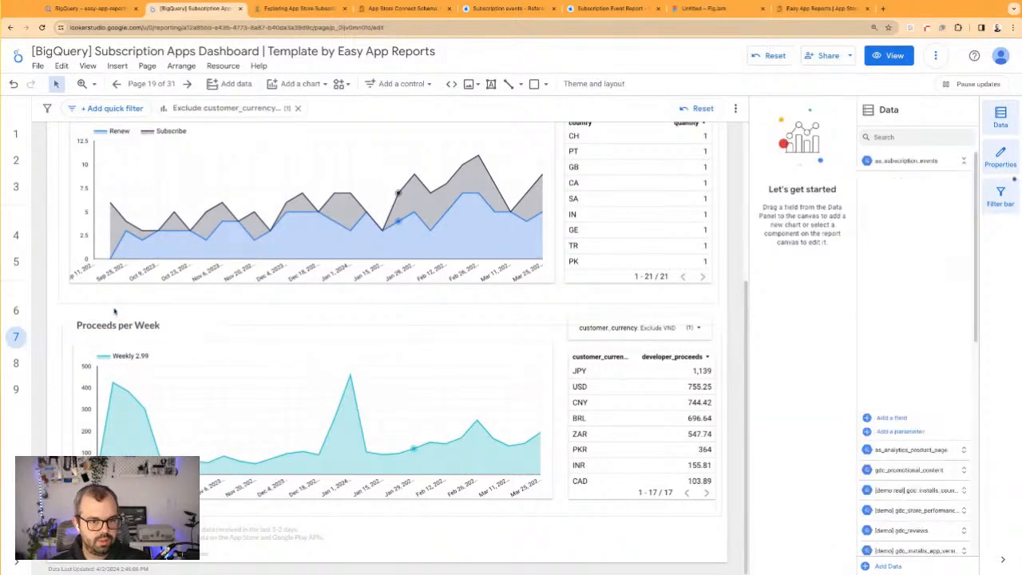
Duplicate the "Proceeds per Week" title just below the original and change the copy's text to "Proceeds:"
click(125, 320)
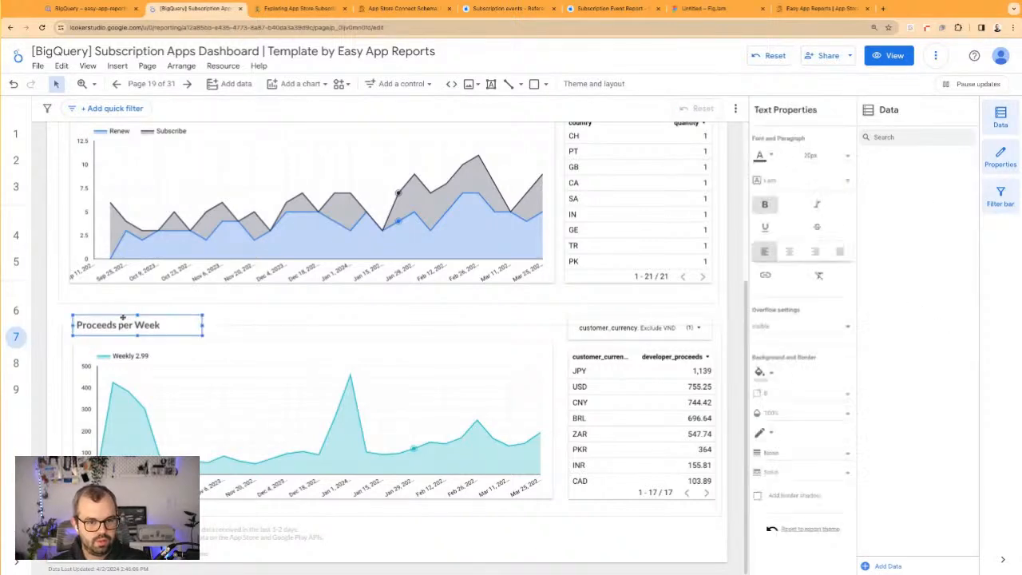
drag(122, 317, 116, 341)
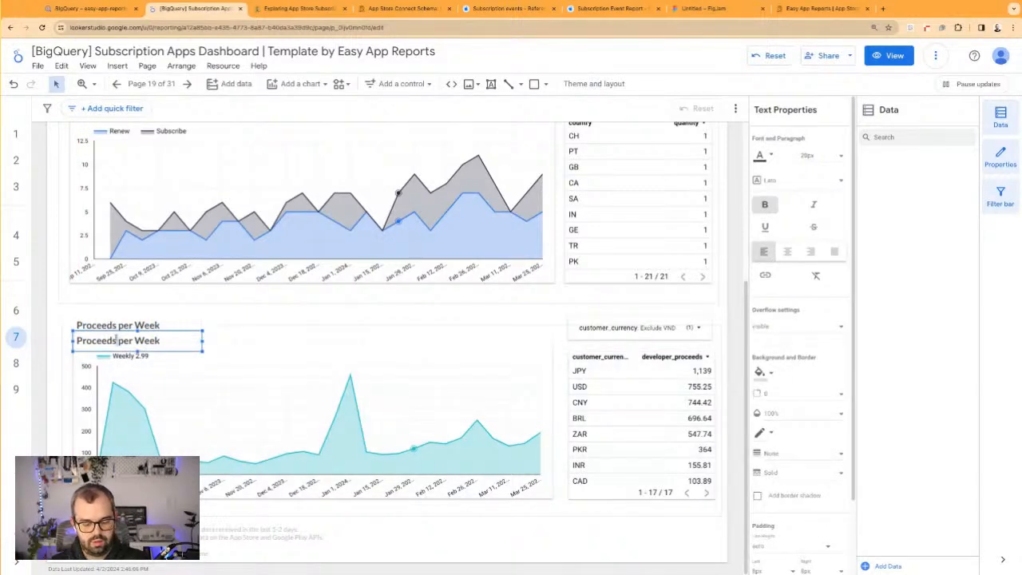
key(shift+super+Right)
key(BackSpace)
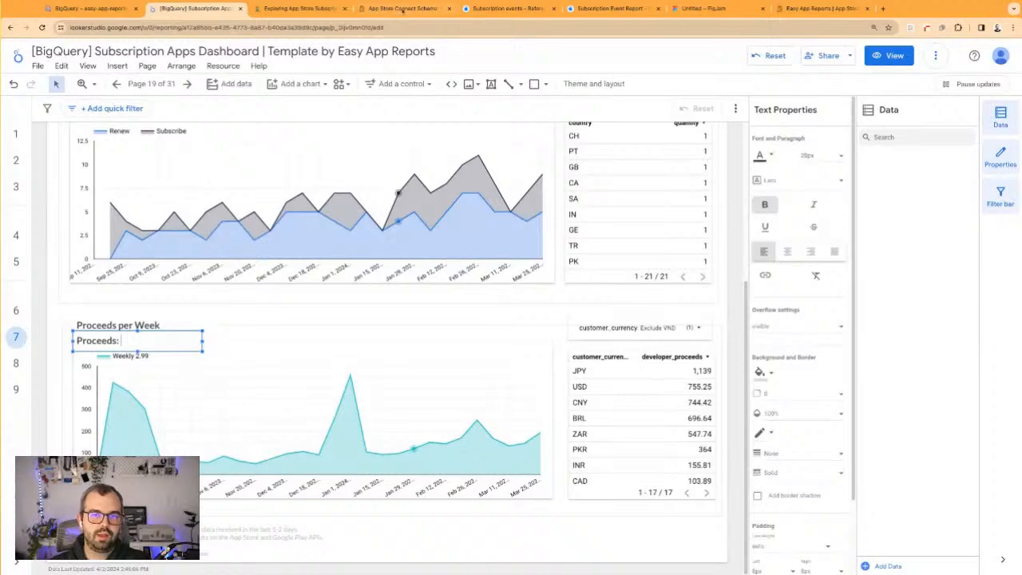
In the App Store Connect schema article, search for "proceeds" and select the Developer Proceeds field's description for copying
click(431, 11)
scroll(455, 339, down, 2)
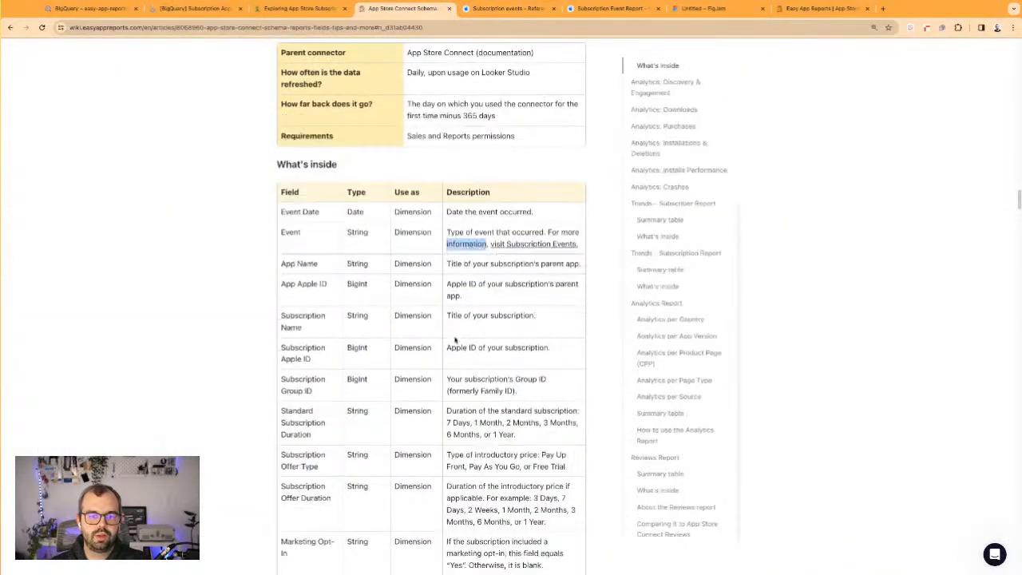
scroll(455, 339, down, 18)
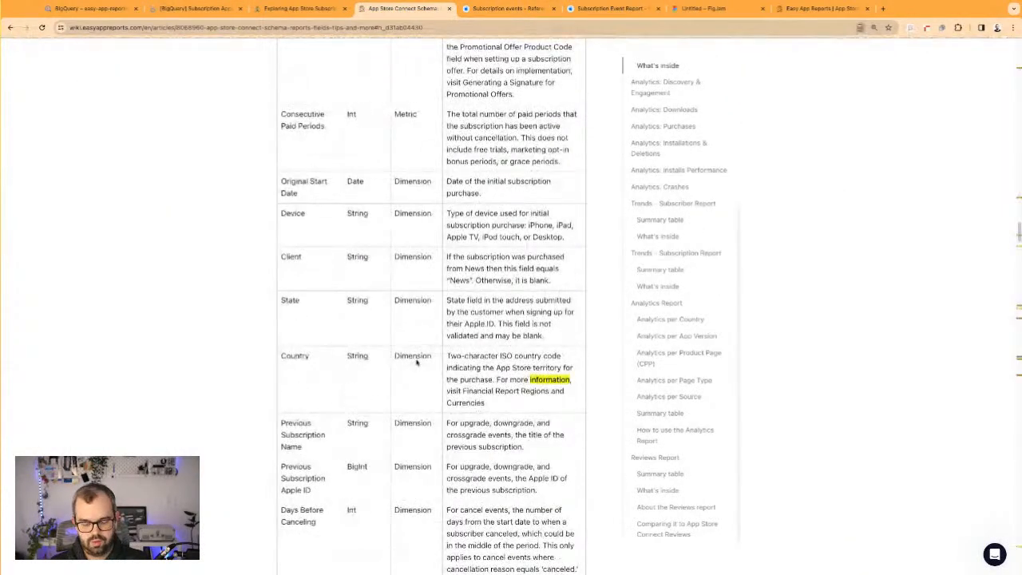
text(proceeds)
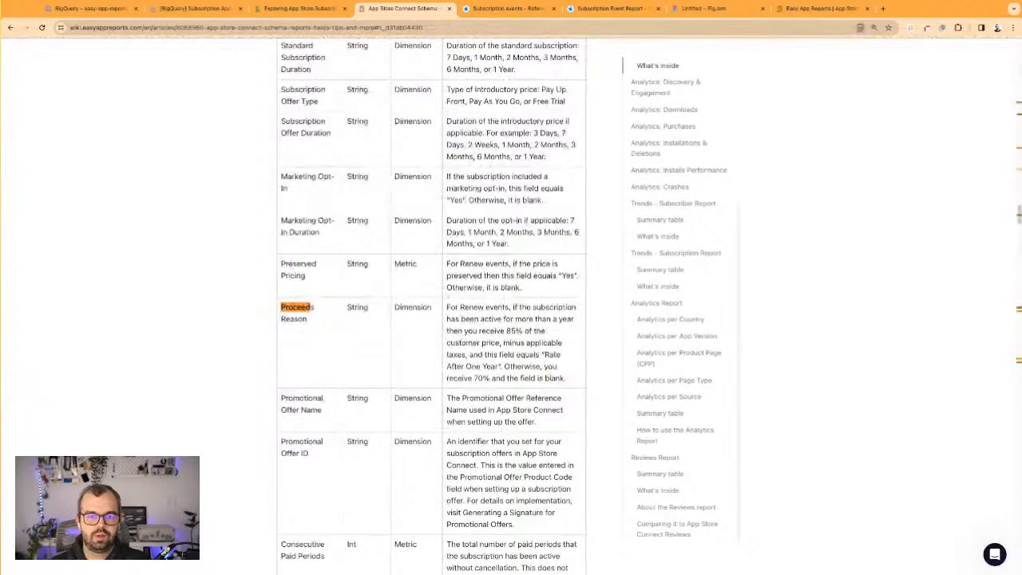
key(Return)
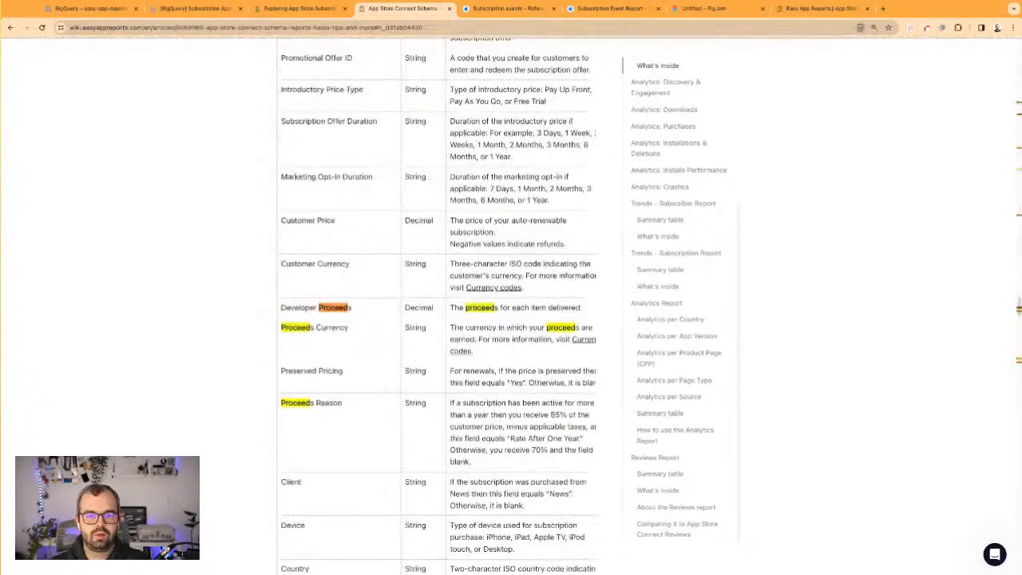
triple_click(501, 313)
key(super+c)
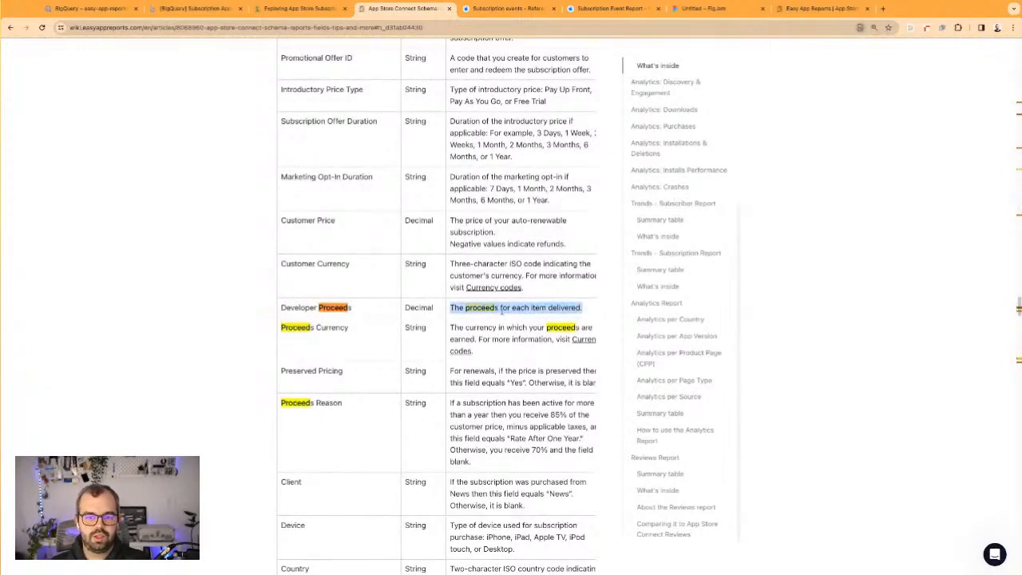
Back in the report, complete the "Proceeds:" text with "The proceeds for each item delivered.", widen its box to one line and remove the bold
click(302, 8)
click(196, 8)
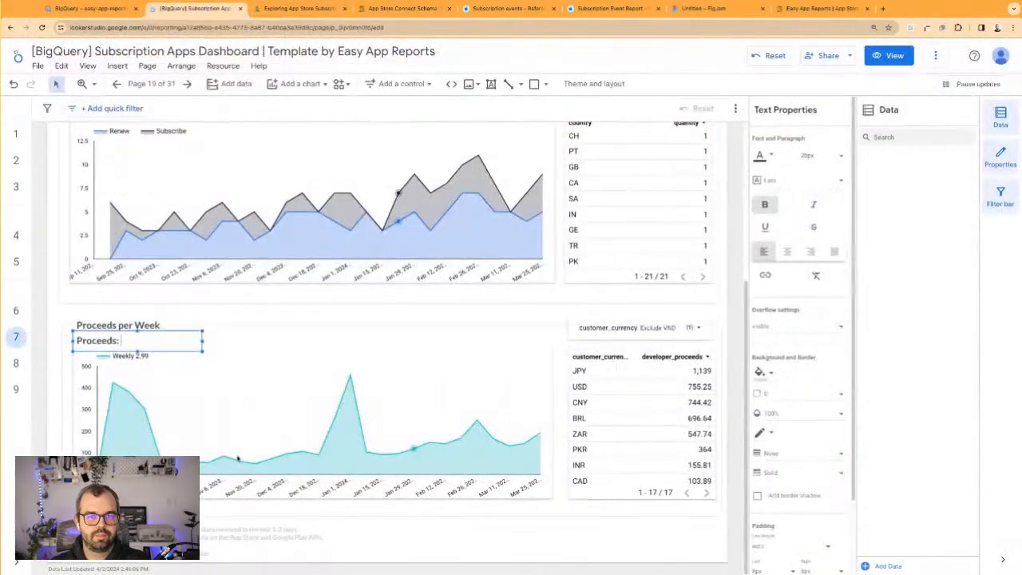
click(193, 352)
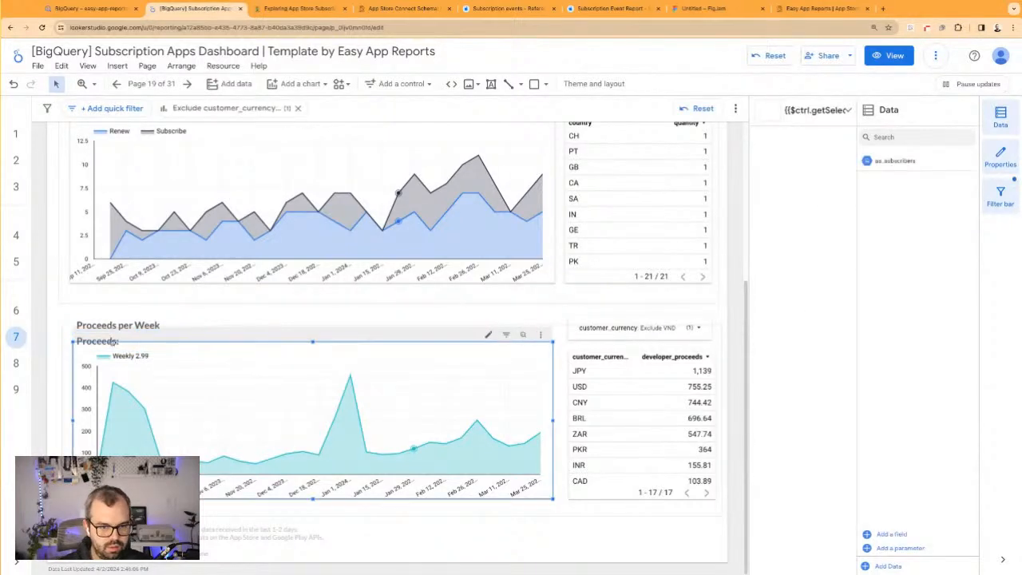
click(69, 314)
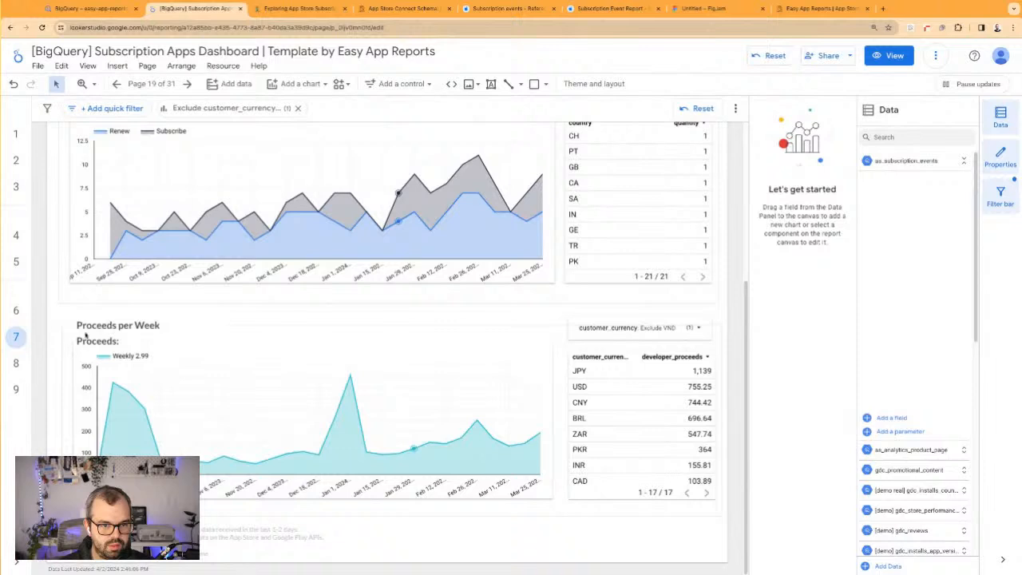
click(87, 336)
click(137, 342)
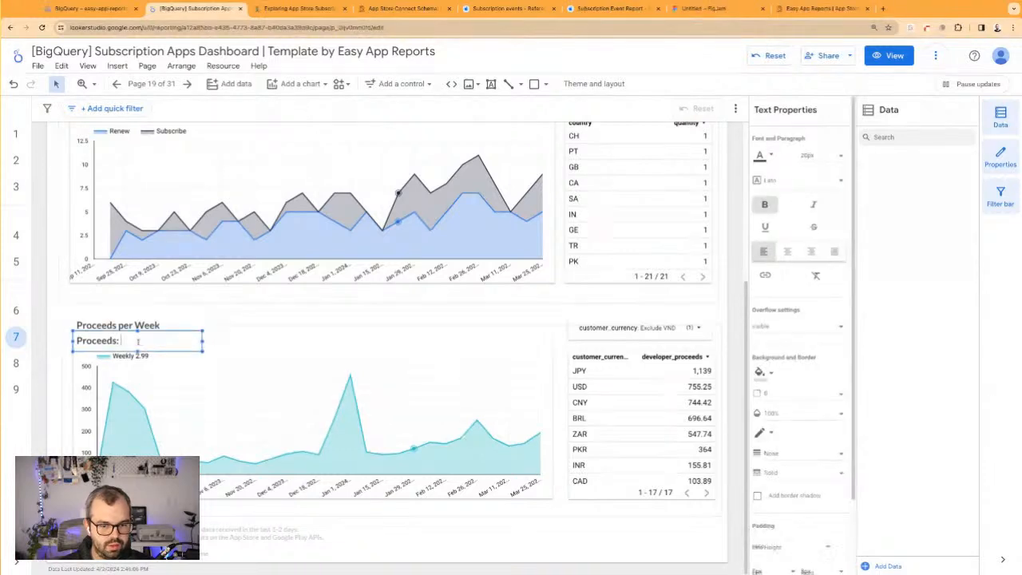
key(super+v)
drag(203, 341, 304, 341)
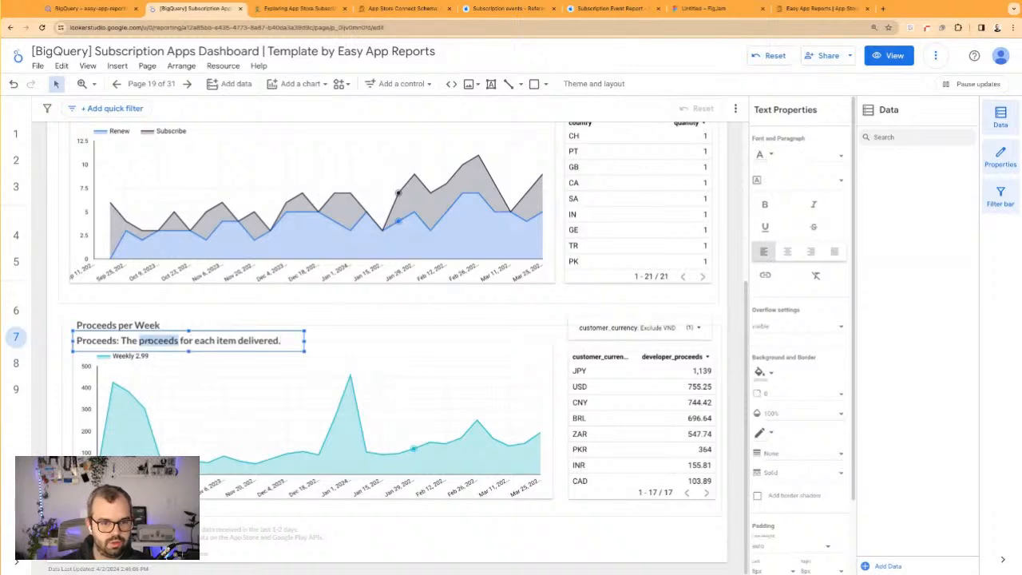
triple_click(164, 340)
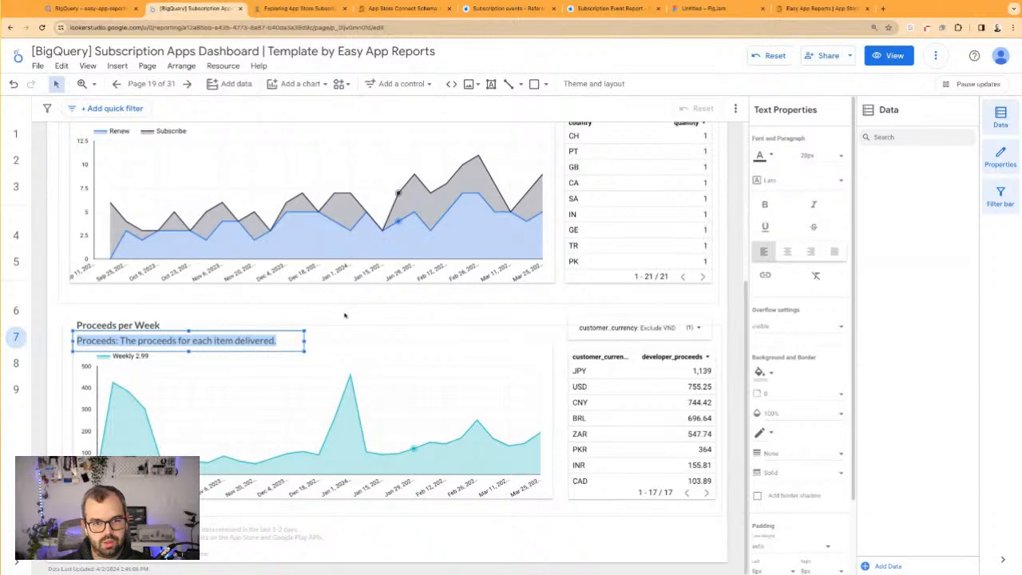
Search the web for "whats a proceed ap store" and copy the full definition of App Store proceeds
key(ctrl+t)
text(whats a proceed)
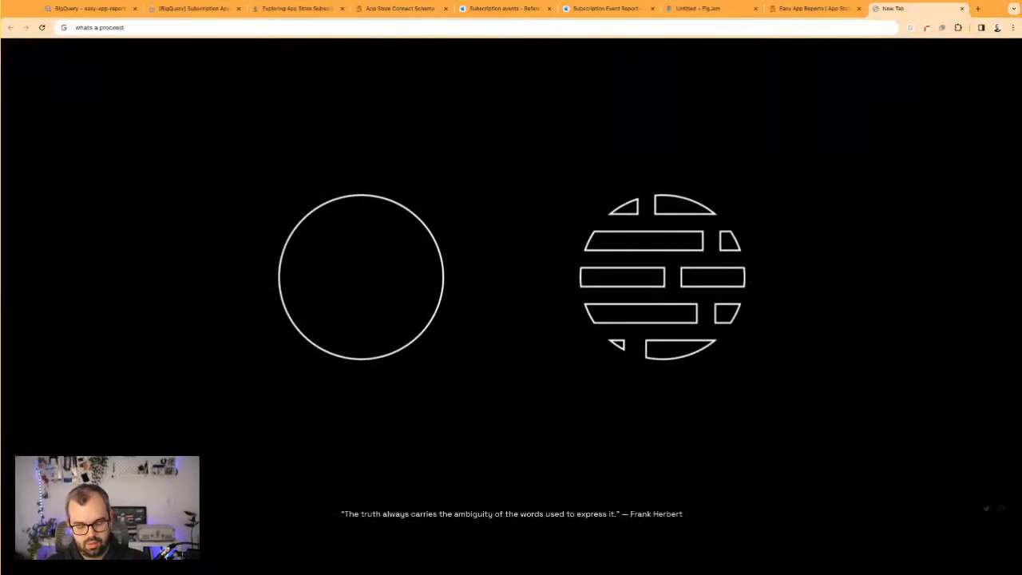
text( ap store)
key(Return)
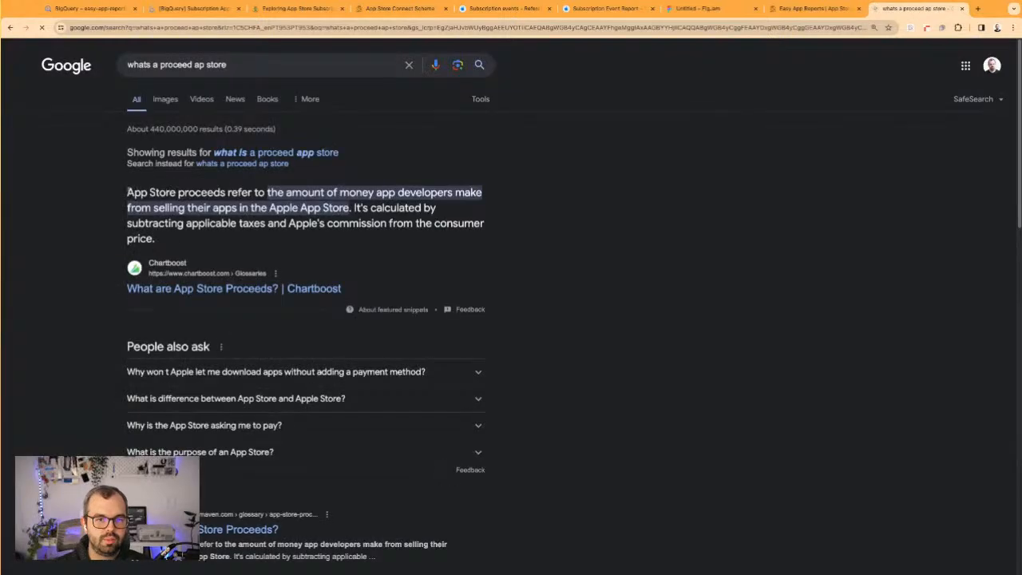
drag(128, 196, 156, 239)
key(ctrl+c)
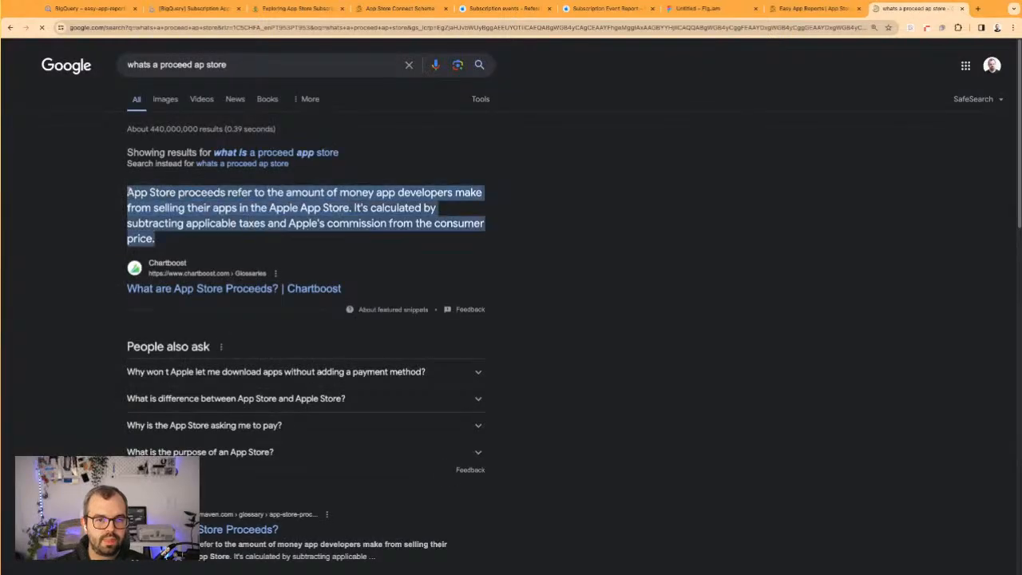
Return to the dashboard report and lower the proceeds area chart's upper edge slightly to make room for the explanation
click(186, 8)
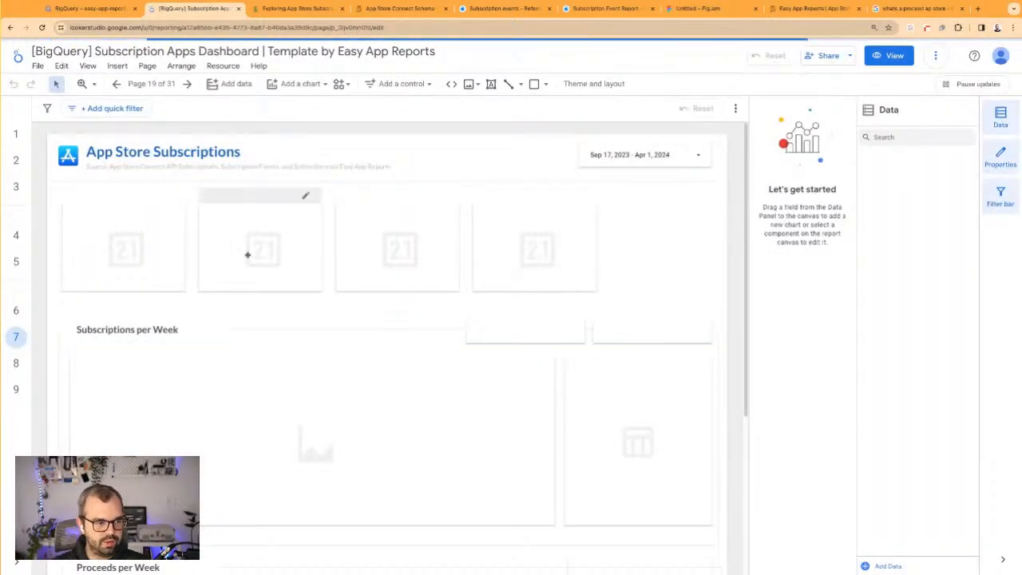
scroll(235, 383, down, 3)
click(189, 341)
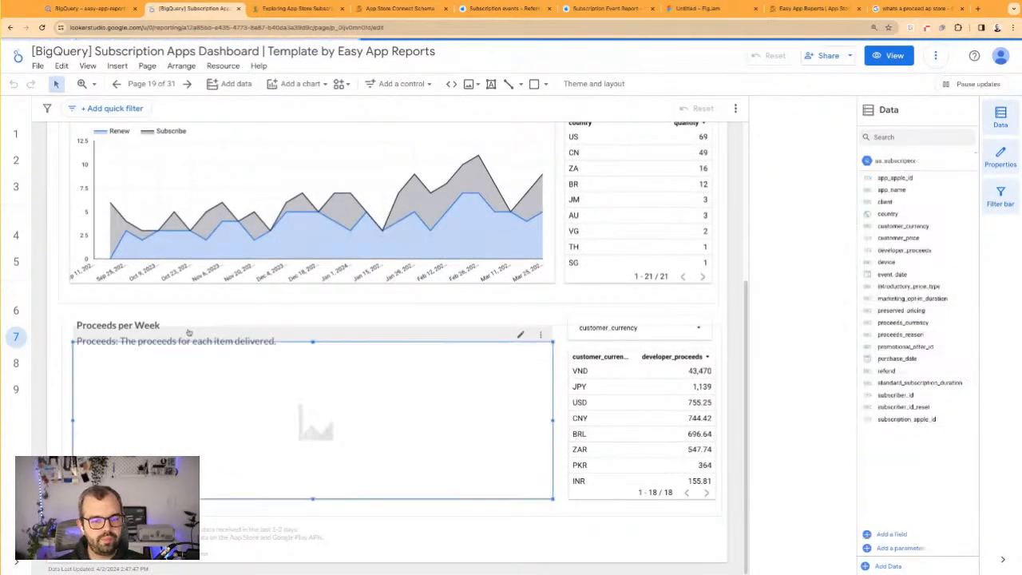
drag(313, 342, 313, 355)
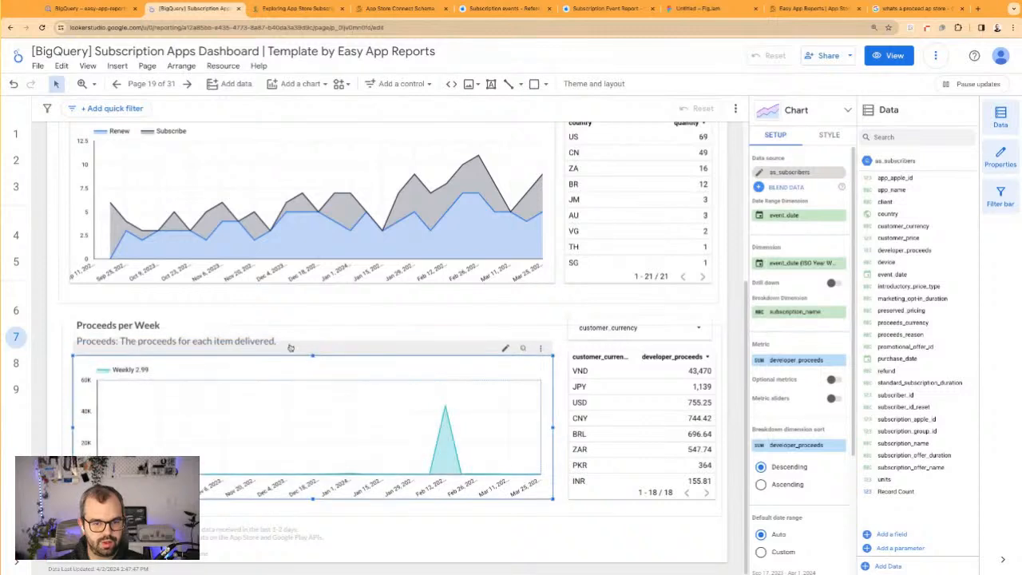
Replace the "Proceeds:" explanation with the copied App Store proceeds definition and widen its box to nearly the chart's width
click(257, 340)
triple_click(257, 340)
key(ctrl+v)
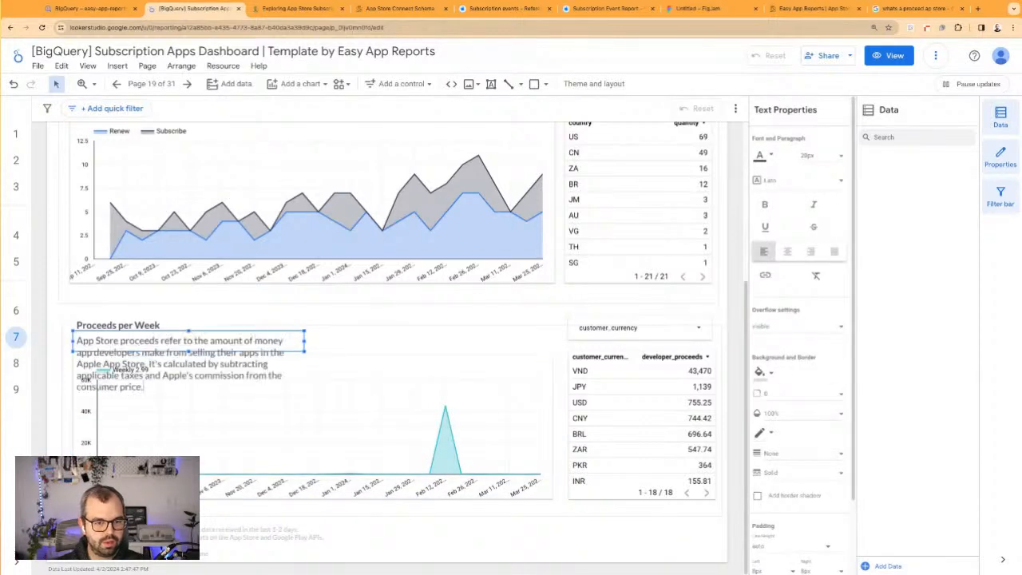
drag(304, 341, 537, 341)
Set the proceeds explanation's font size to 12px
triple_click(491, 341)
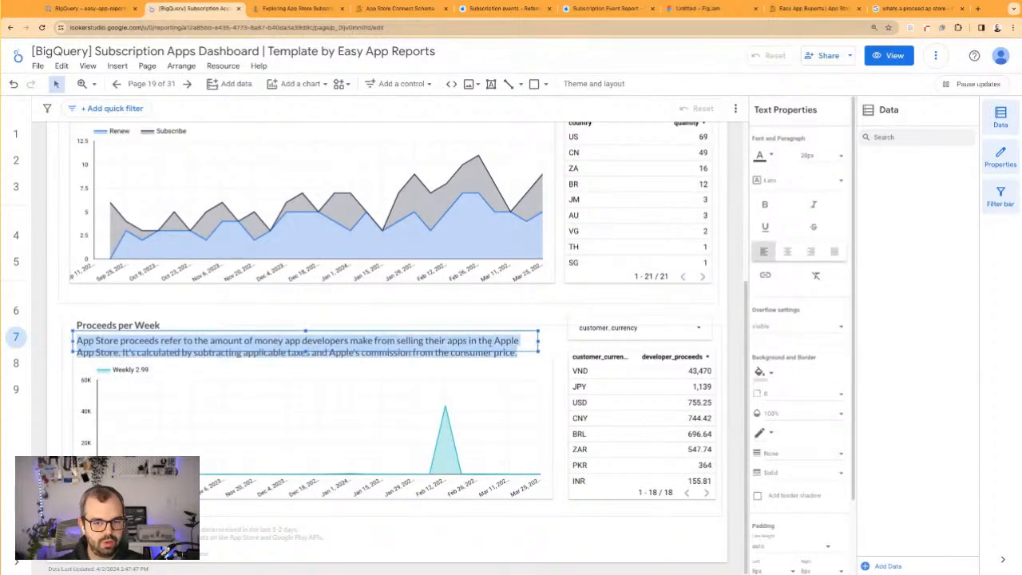
click(823, 155)
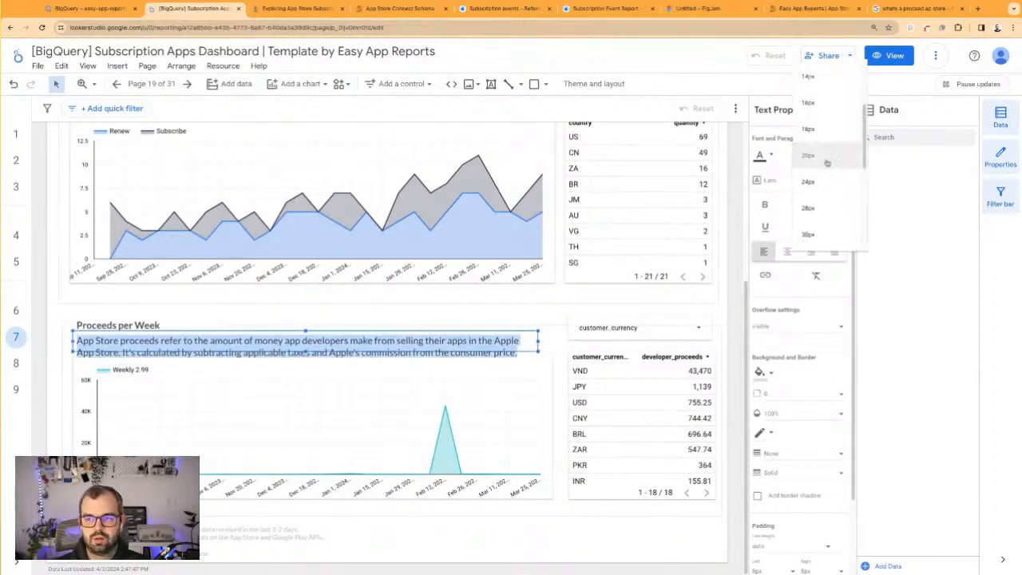
click(822, 77)
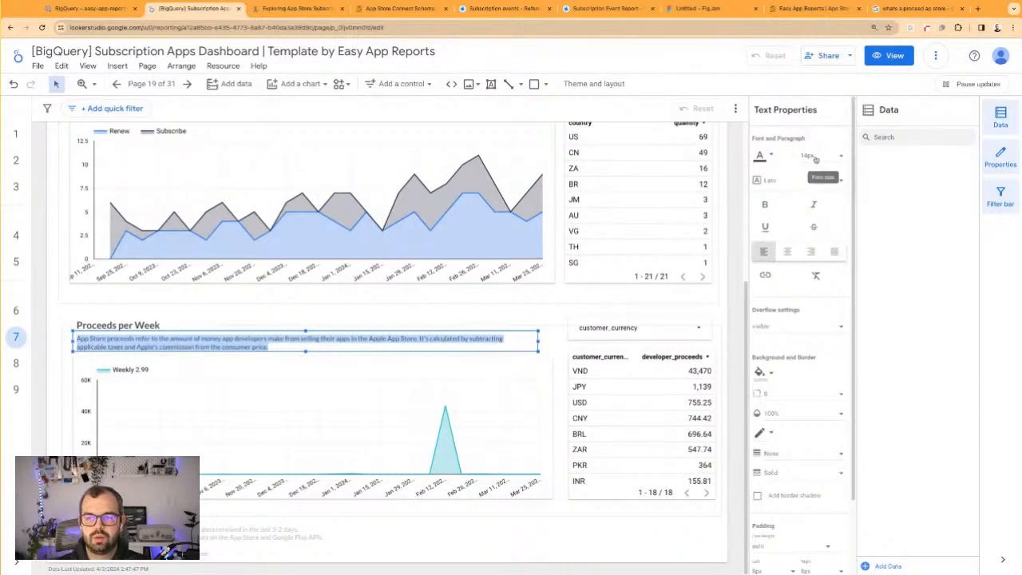
click(815, 155)
click(815, 182)
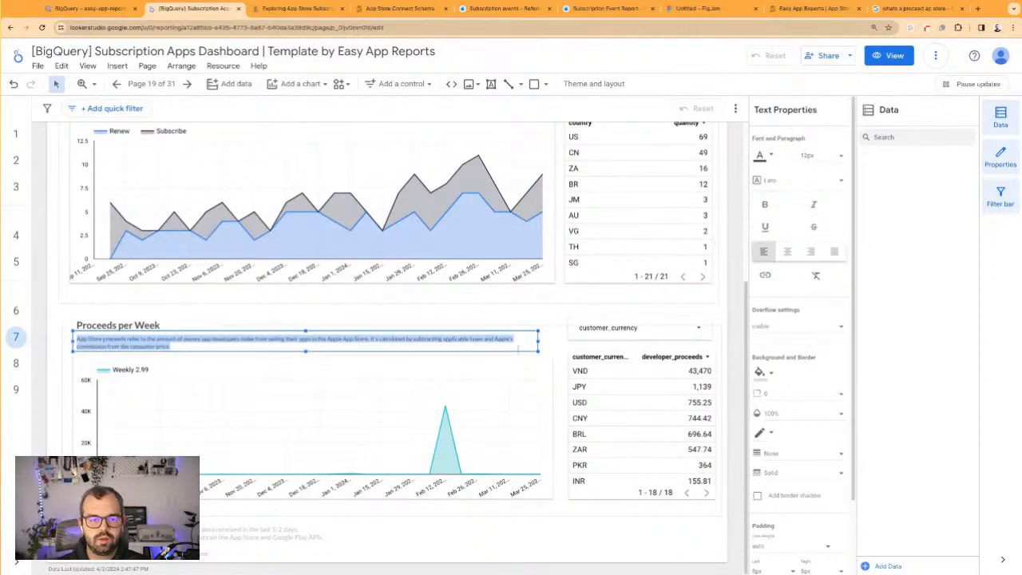
Narrow the explanation box so each sentence sits on its own line, and shift the proceeds chart slightly down
drag(539, 341, 369, 341)
click(372, 320)
click(318, 386)
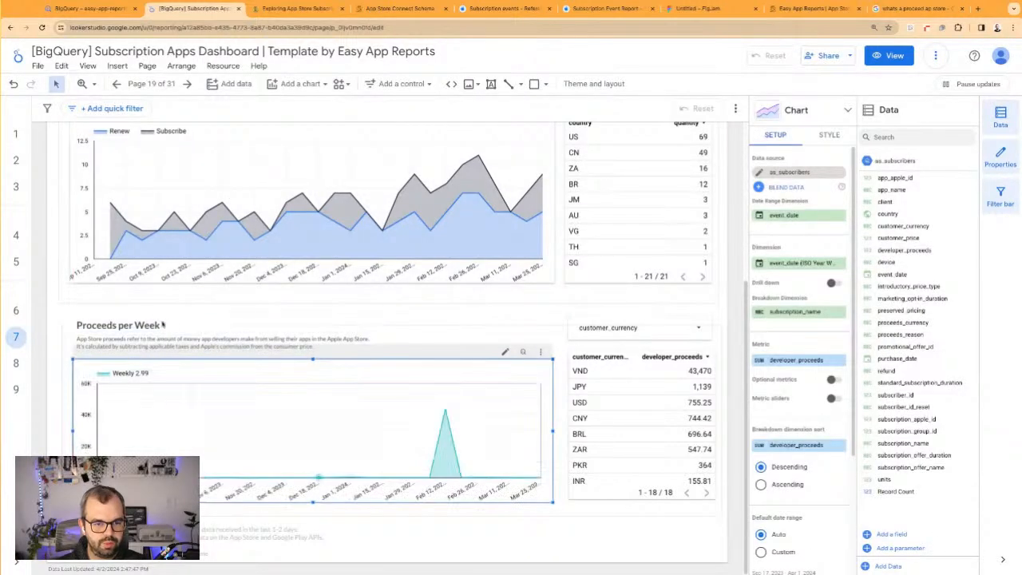
click(233, 306)
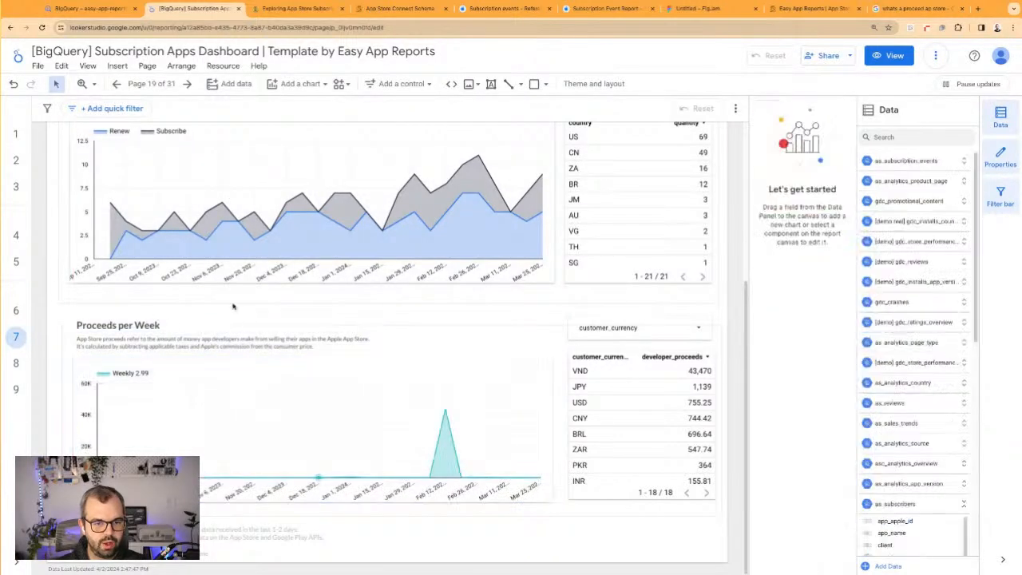
click(91, 334)
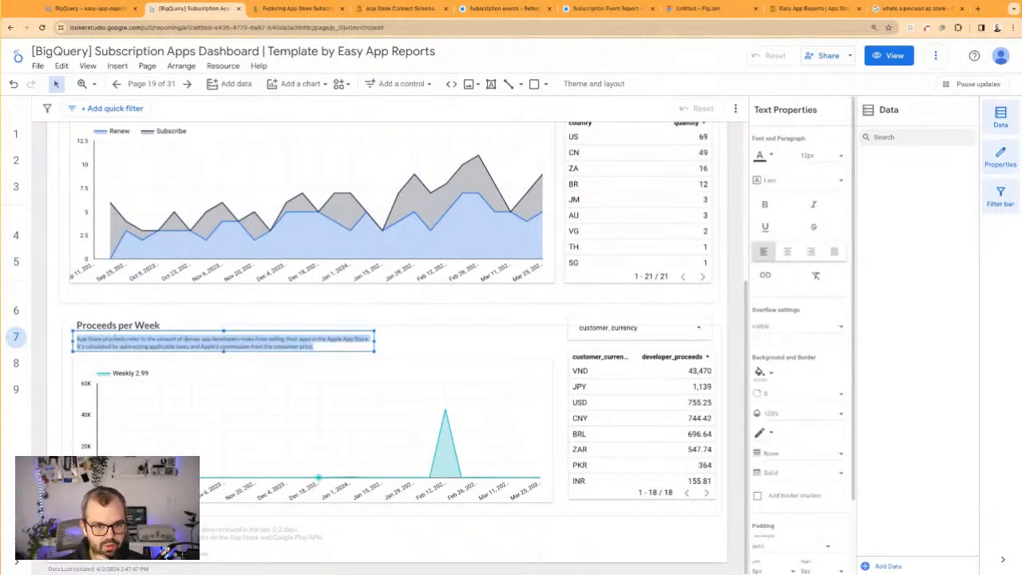
click(205, 340)
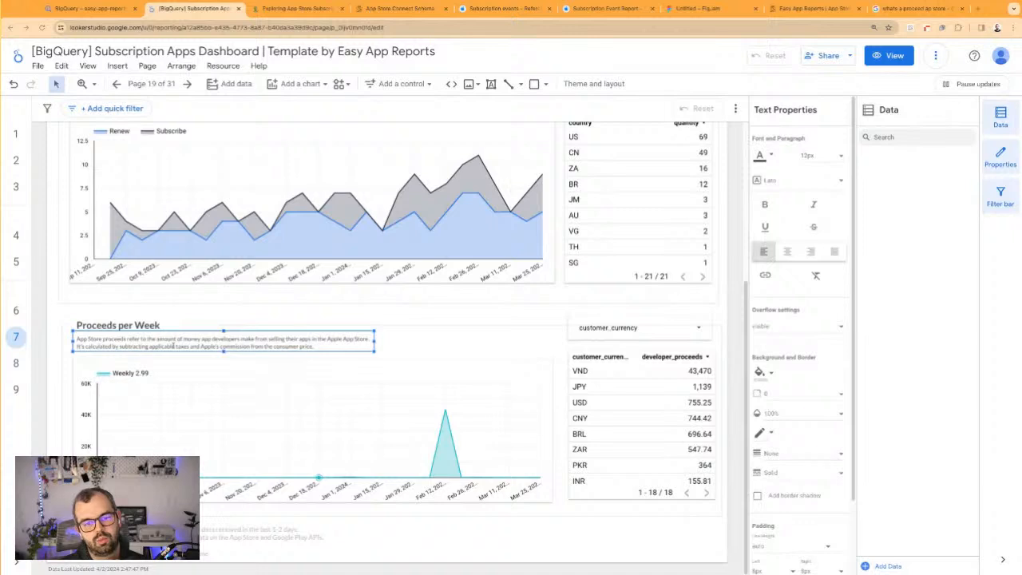
click(319, 314)
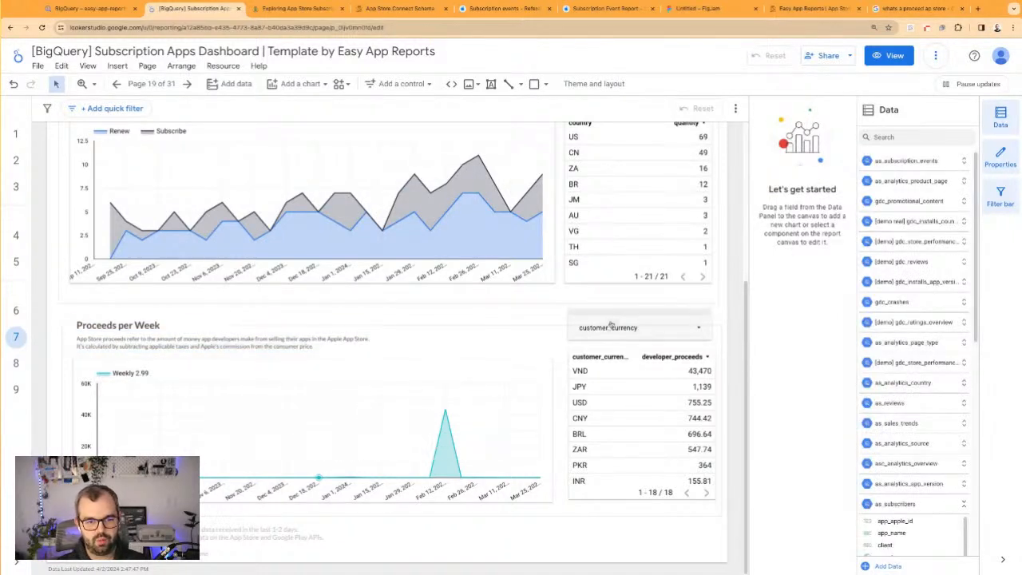
Exclude VND in the customer_currency filter above the proceeds table
click(651, 326)
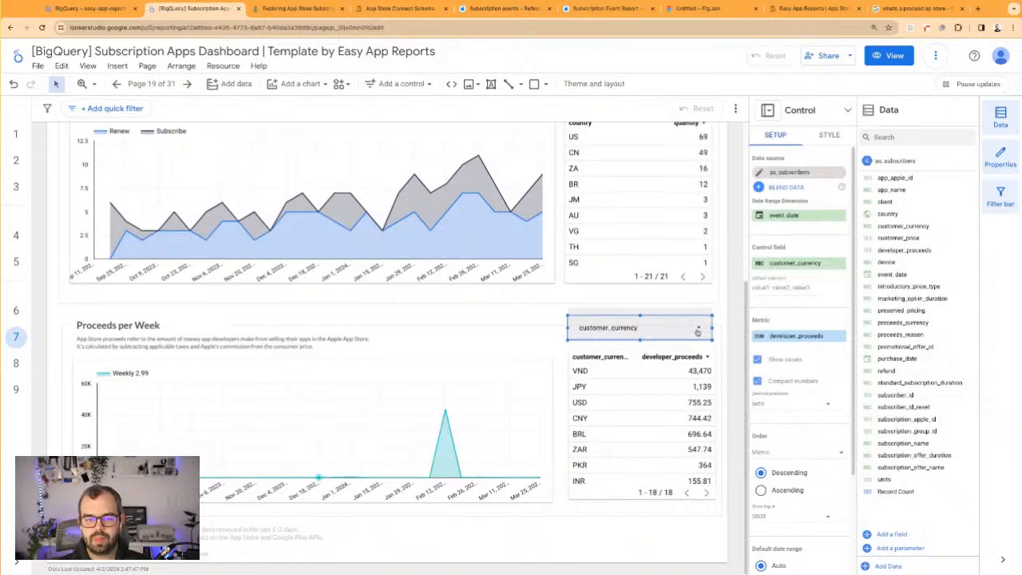
click(701, 330)
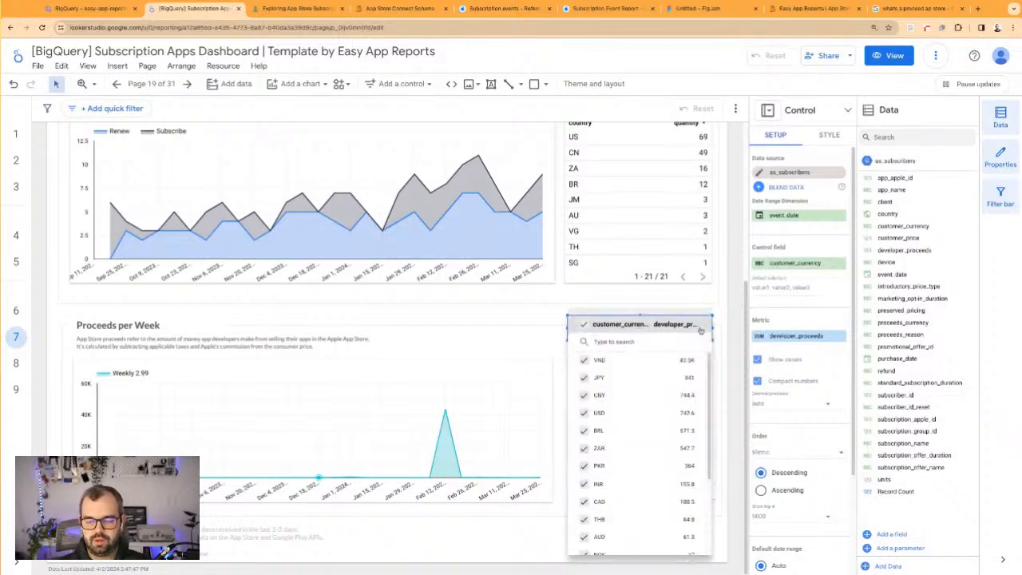
click(585, 360)
click(524, 321)
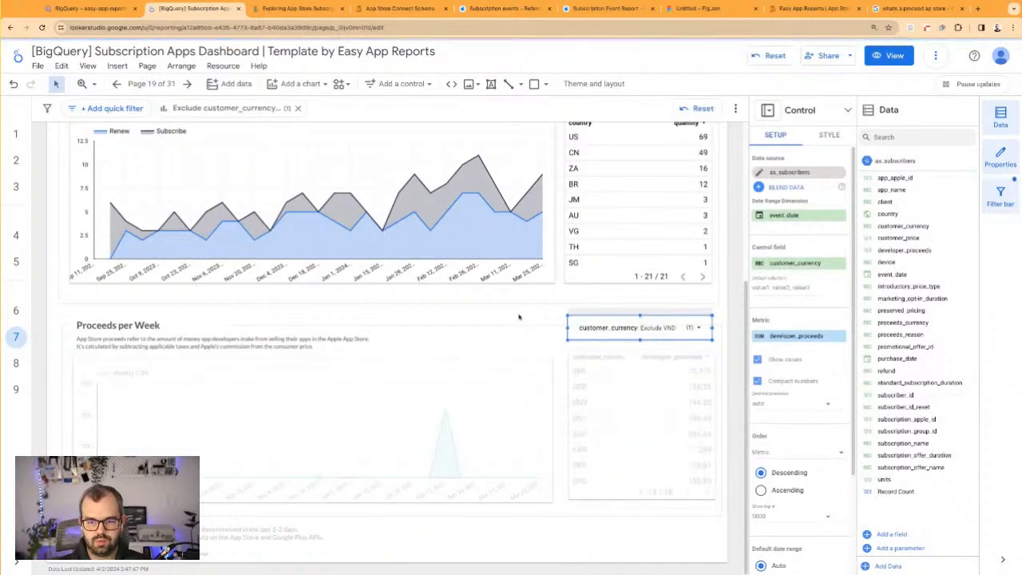
Duplicate the proceeds area chart, place the copy in the scorecard row near Cancelations and shrink it to about scorecard size
click(457, 385)
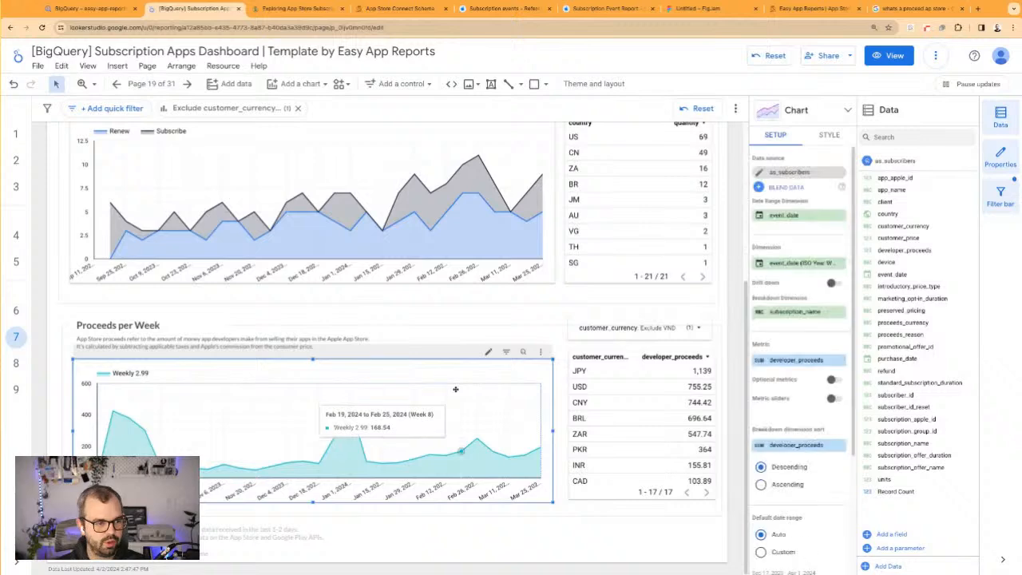
drag(455, 389, 422, 178)
scroll(423, 208, up, 2)
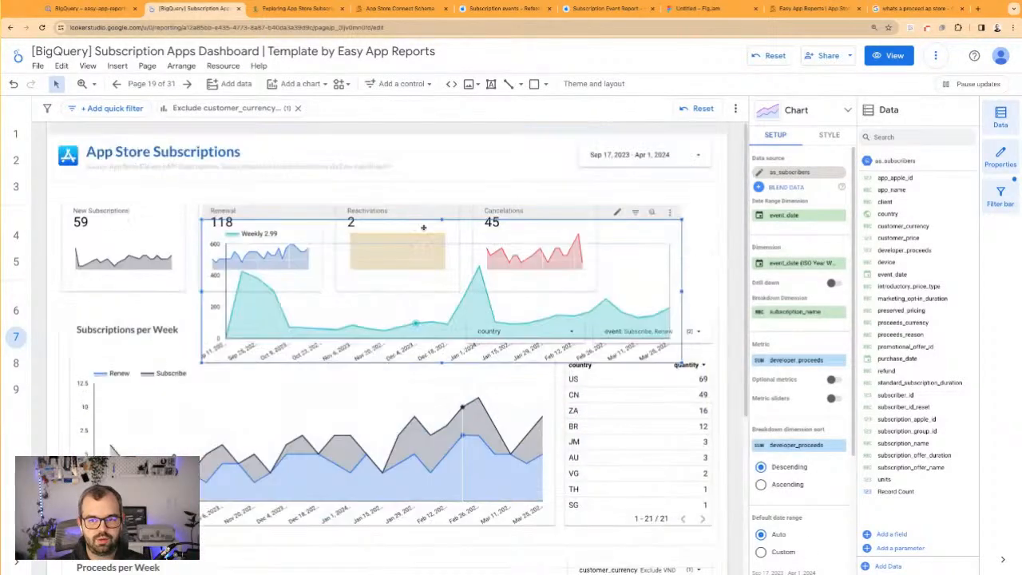
drag(207, 361, 558, 278)
Convert the copied proceeds chart to a scorecard with sparkline, and size and align it in the row beside Cancelations
click(826, 115)
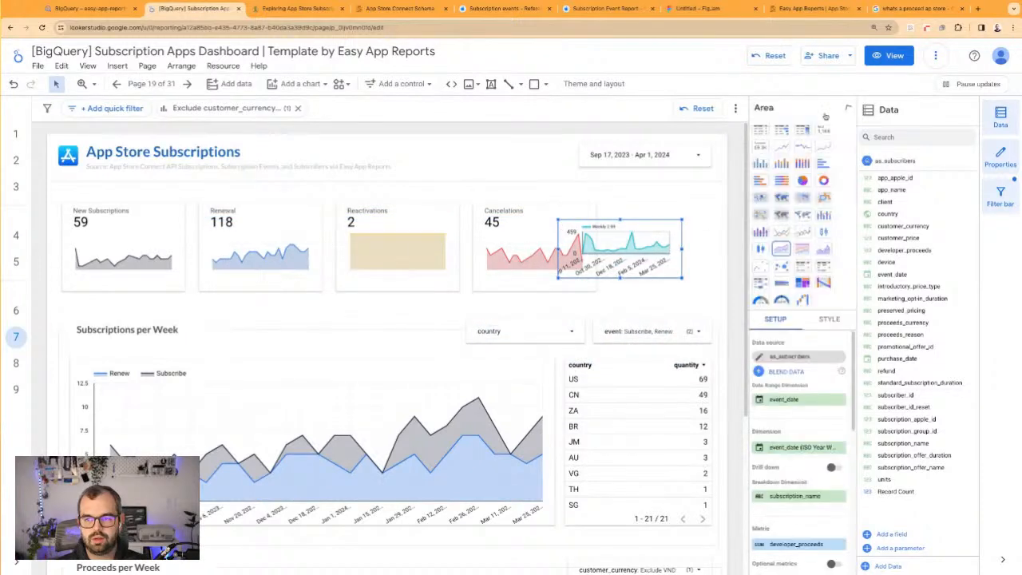
click(824, 130)
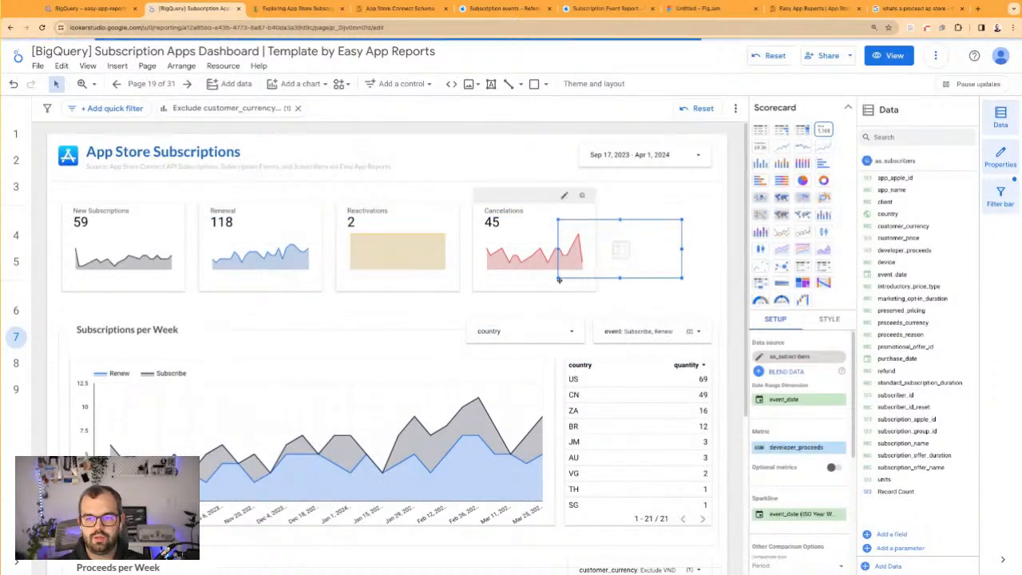
drag(558, 278, 631, 283)
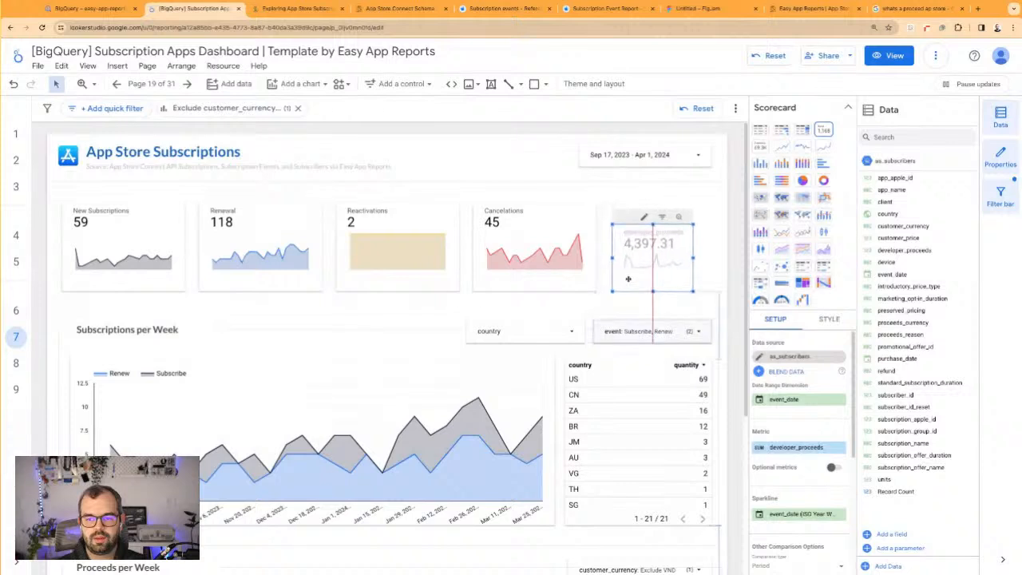
drag(653, 224, 654, 203)
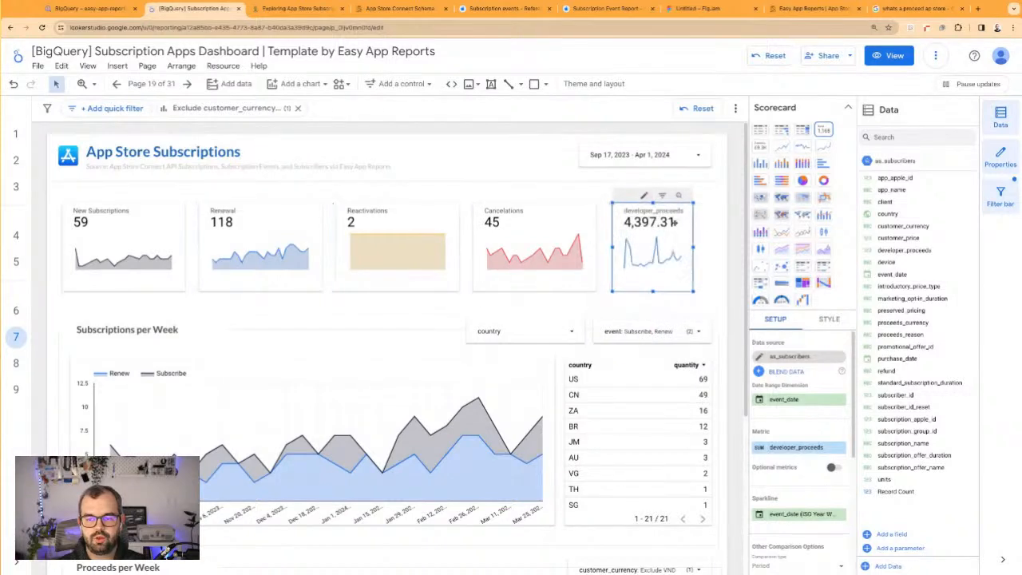
mouse_move(694, 248)
mouse_down()
mouse_move(730, 248)
mouse_move(677, 236)
mouse_move(688, 236)
mouse_up()
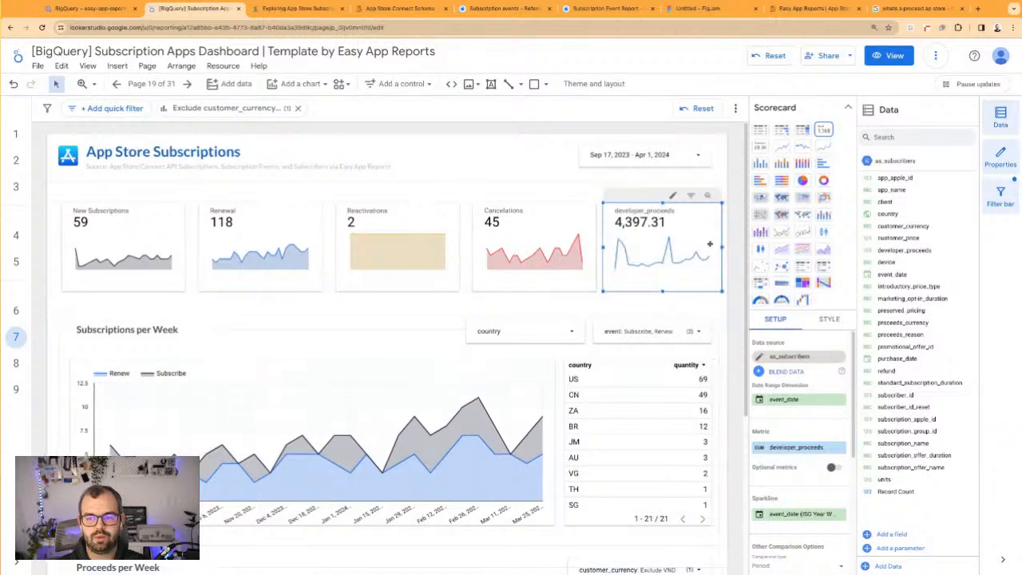
Turn on compact numbers for the developer_proceeds scorecard and set its decimal precision to 2
click(828, 322)
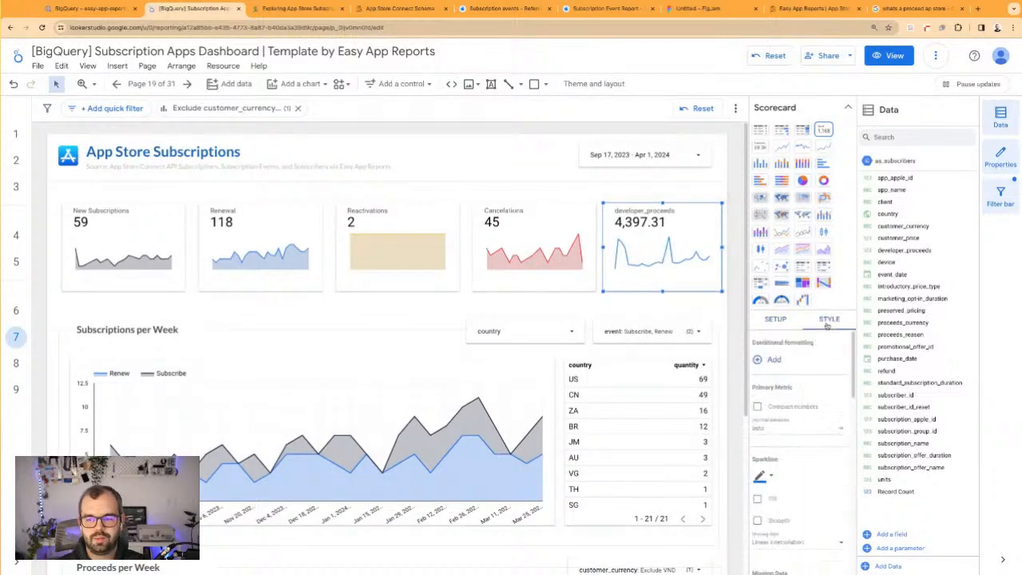
click(758, 408)
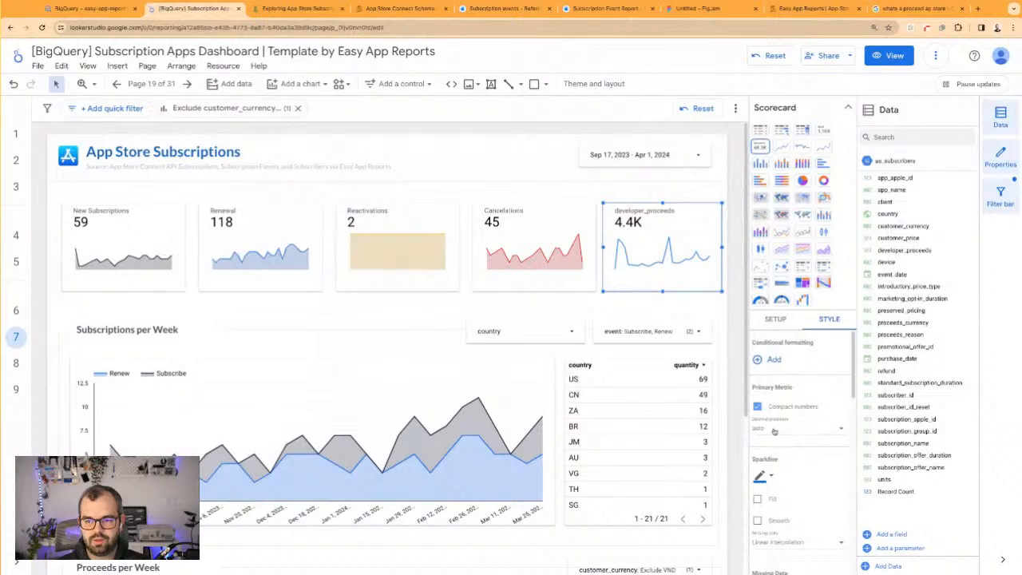
click(773, 429)
click(798, 508)
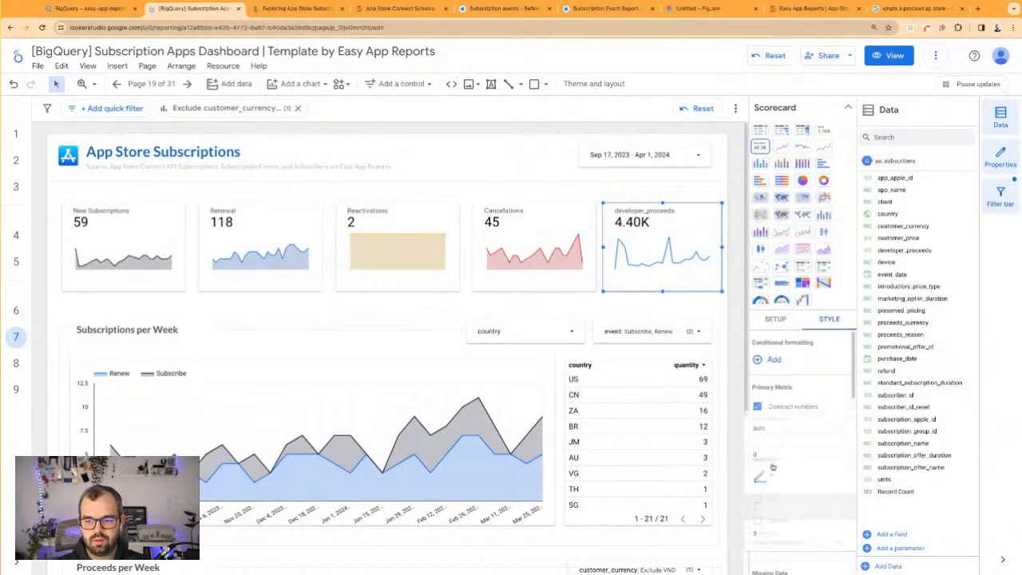
Fill the area under the developer_proceeds scorecard's sparkline and colour the sparkline green
scroll(799, 495, down, 2)
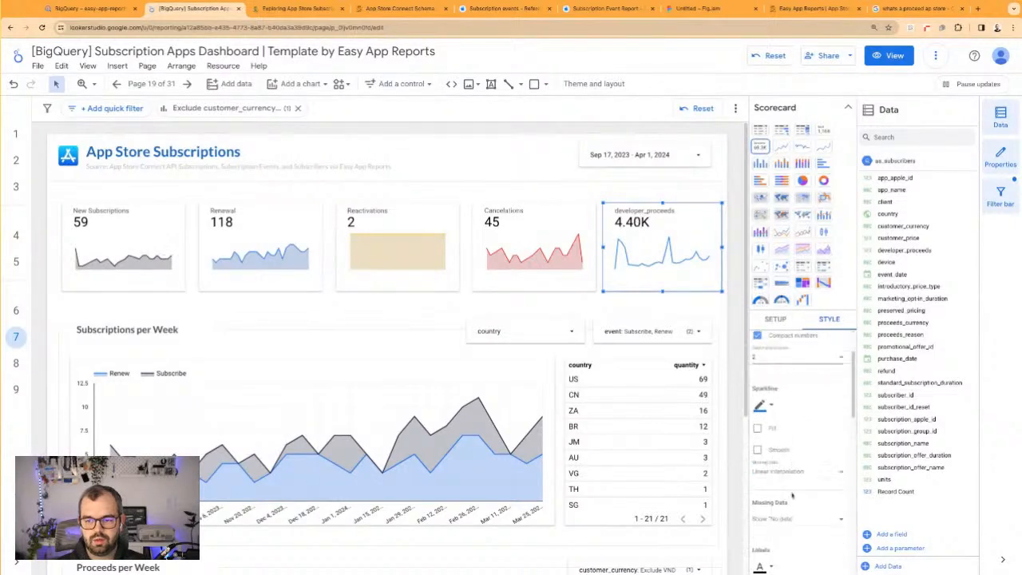
click(766, 414)
click(817, 488)
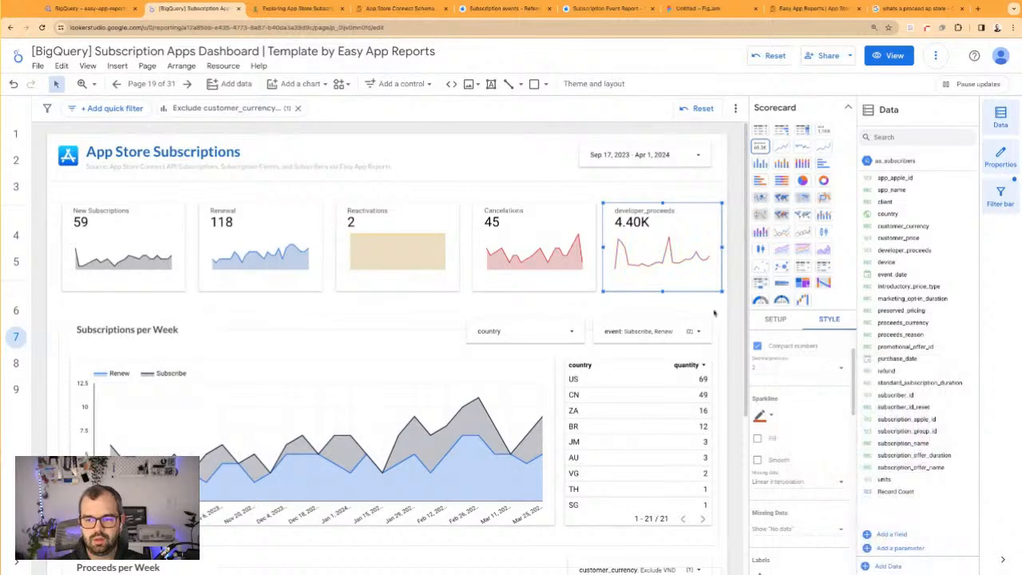
click(757, 438)
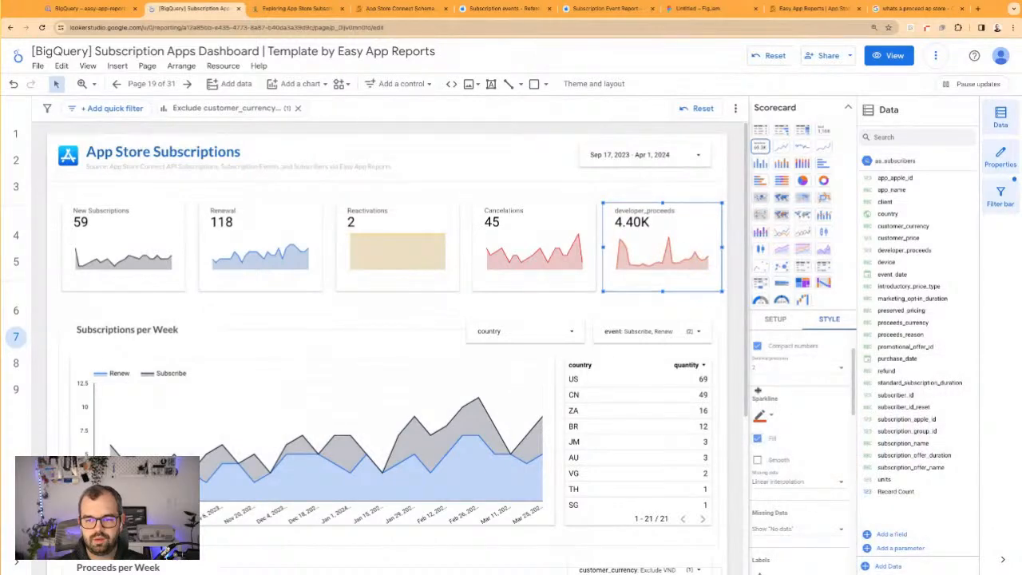
click(756, 413)
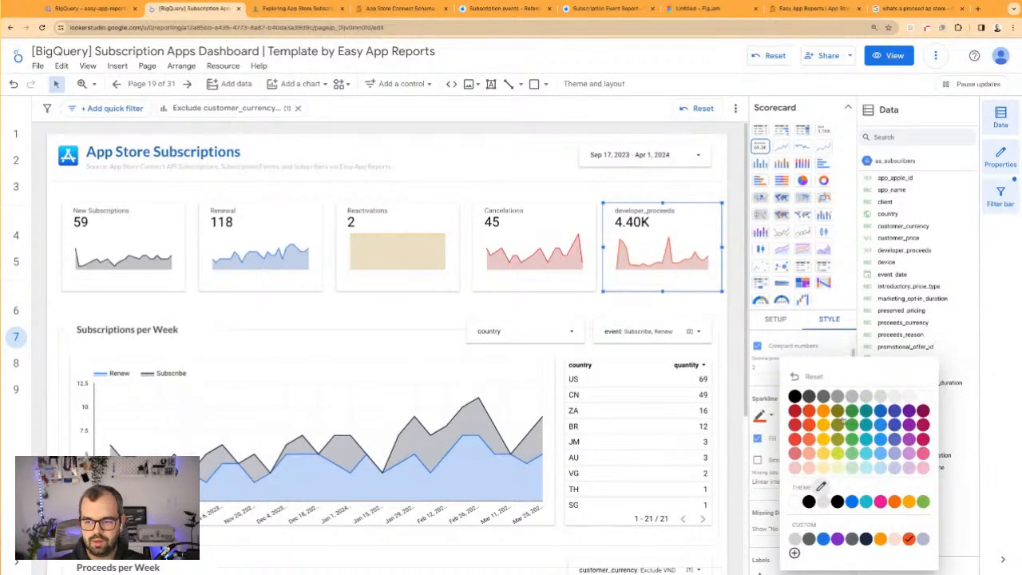
click(852, 412)
Move the developer_proceeds scorecard up out of the row, and shift the four event scorecards right as a group
drag(679, 267, 178, 246)
click(177, 246)
shift+click(223, 248)
shift+click(375, 249)
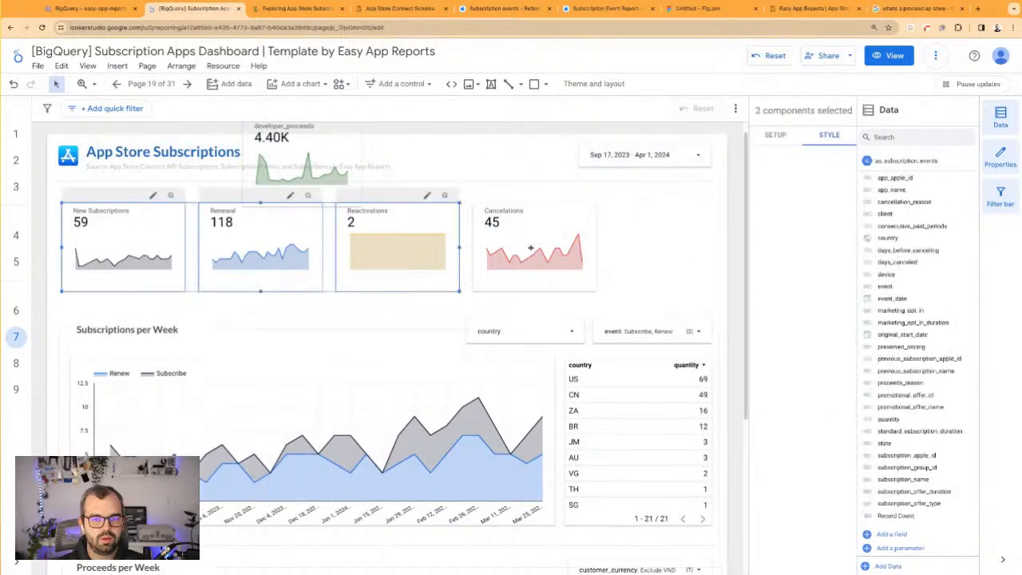
shift+click(515, 248)
drag(302, 251, 422, 251)
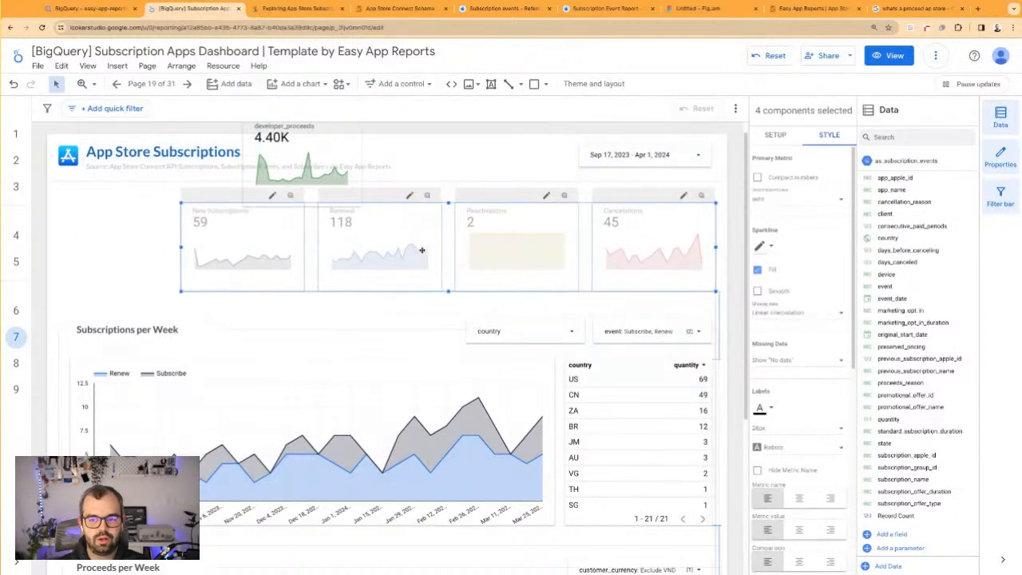
click(149, 226)
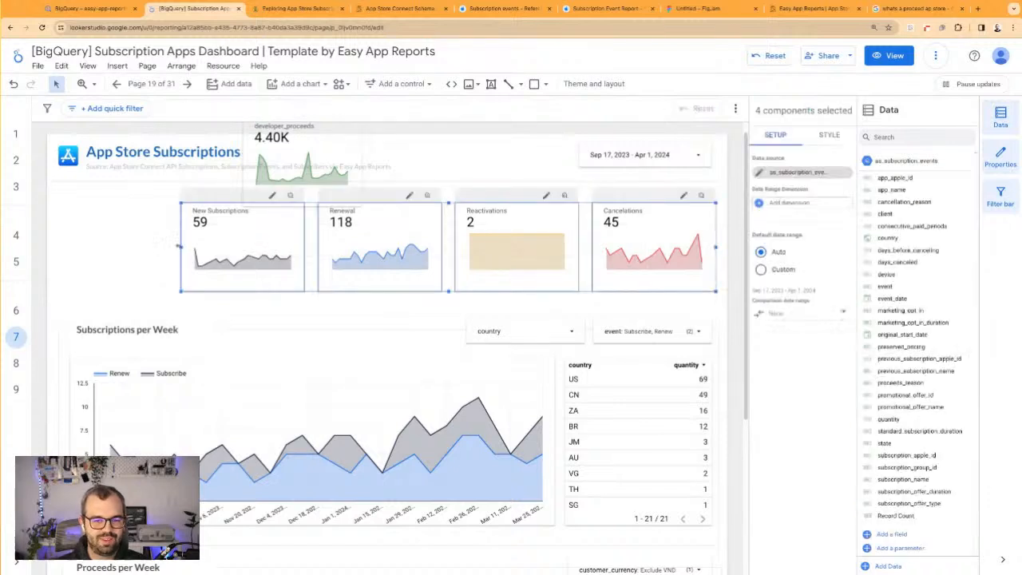
Narrow the four event scorecards slightly as a group and place the developer_proceeds scorecard first in the row
drag(178, 246, 189, 246)
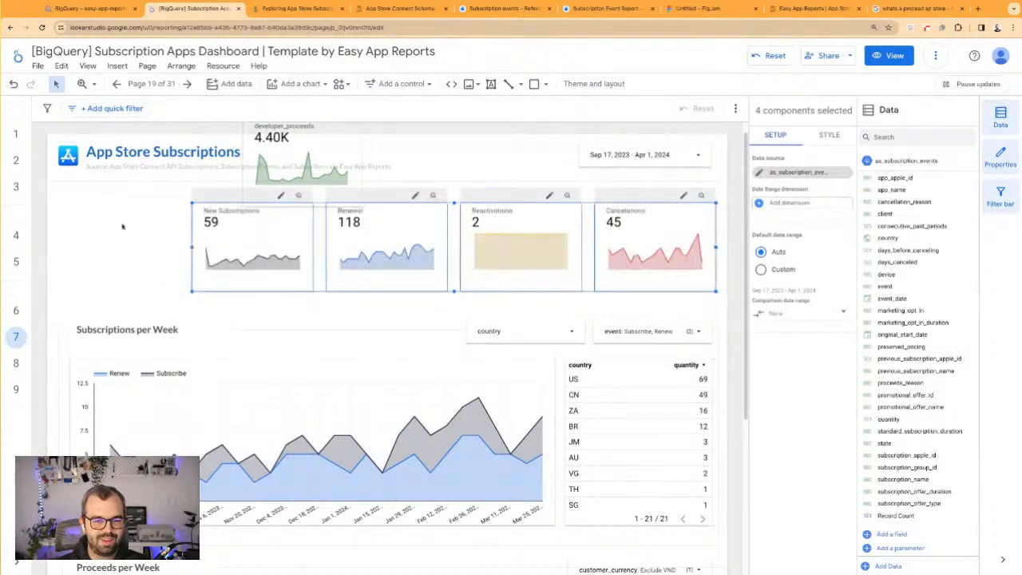
click(134, 231)
drag(339, 170, 158, 254)
click(213, 198)
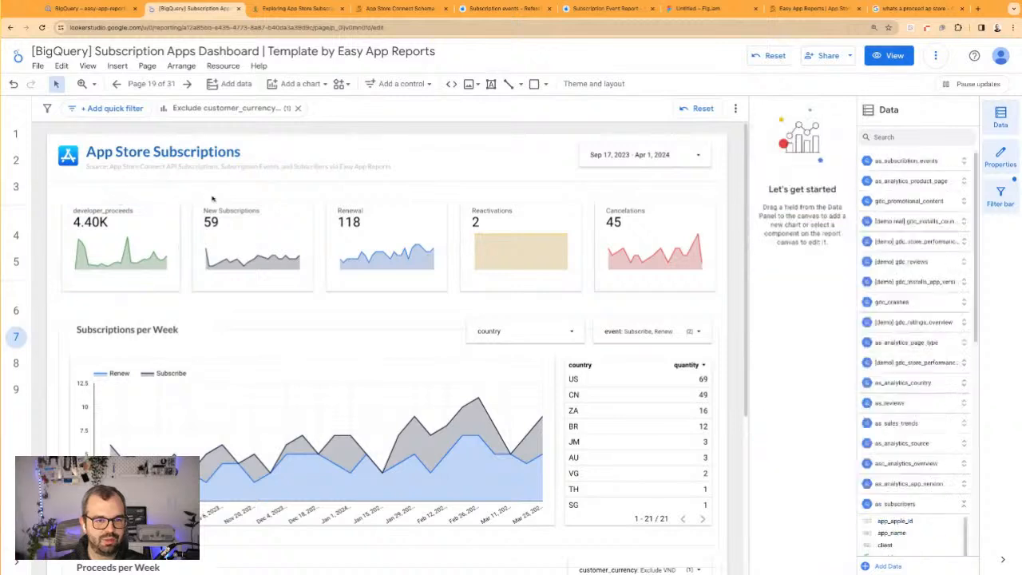
Rename the first scorecard's developer_proceeds metric to "Proceeds"
click(112, 210)
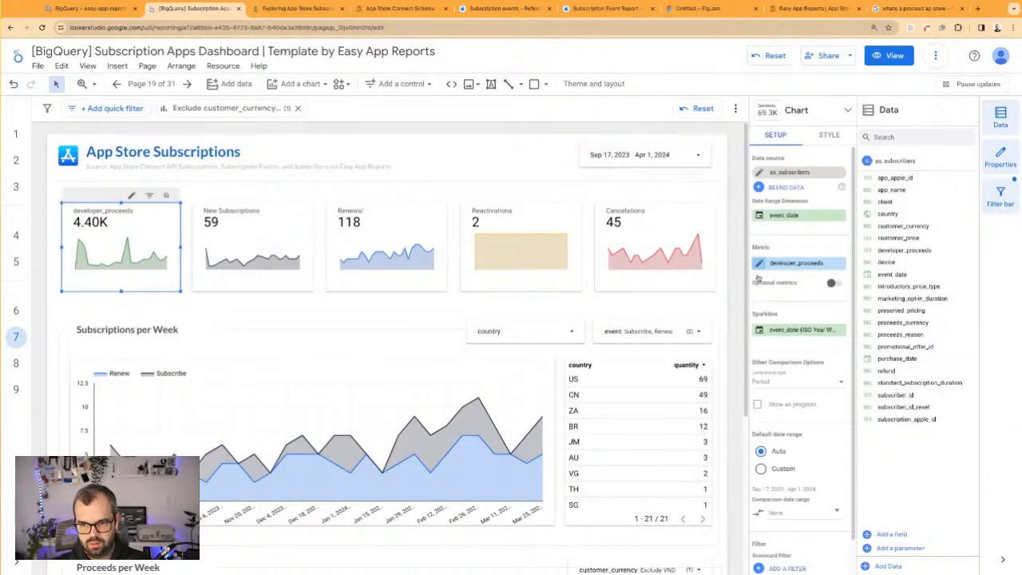
click(760, 265)
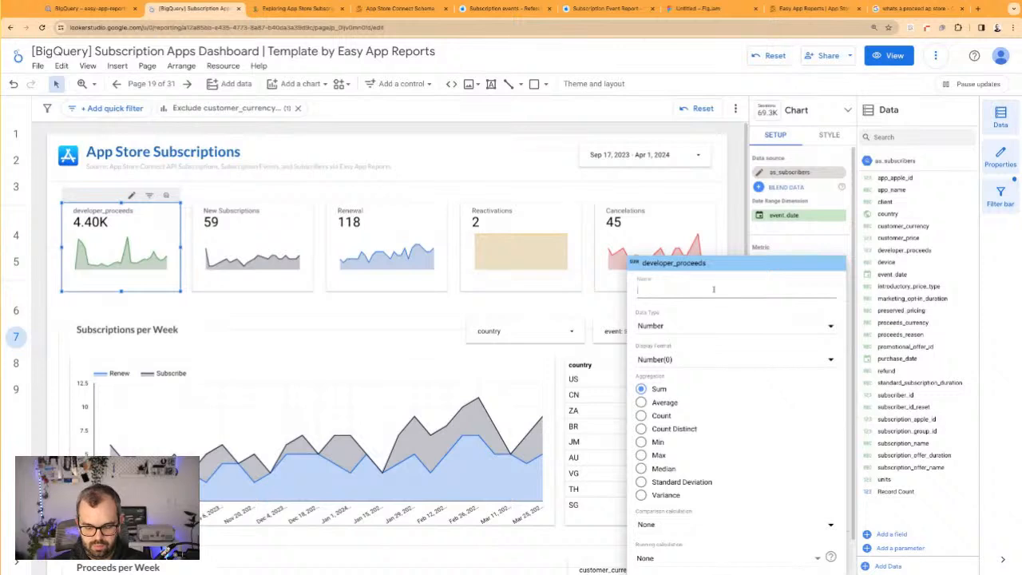
text(Procee)
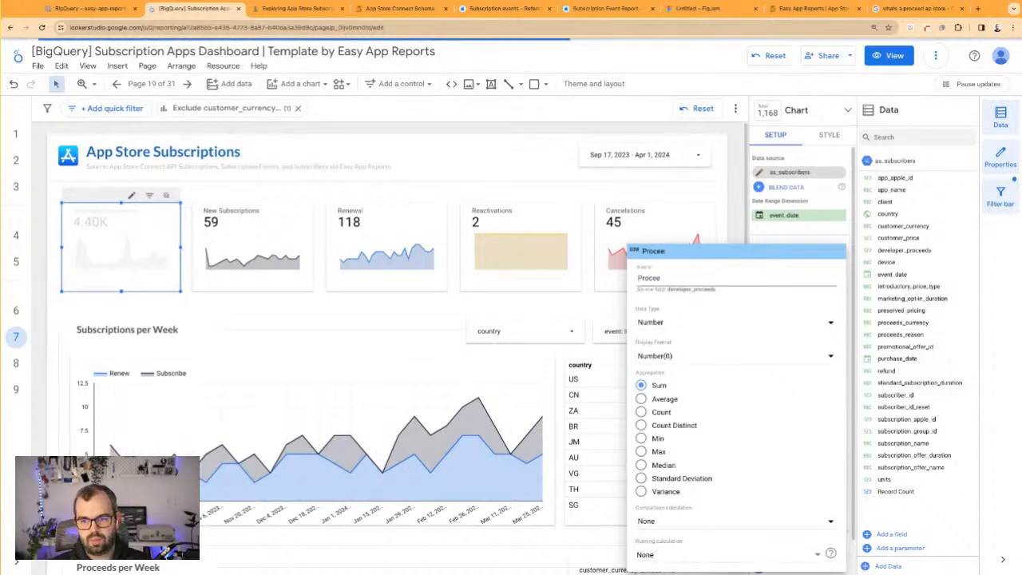
text(ds)
click(468, 206)
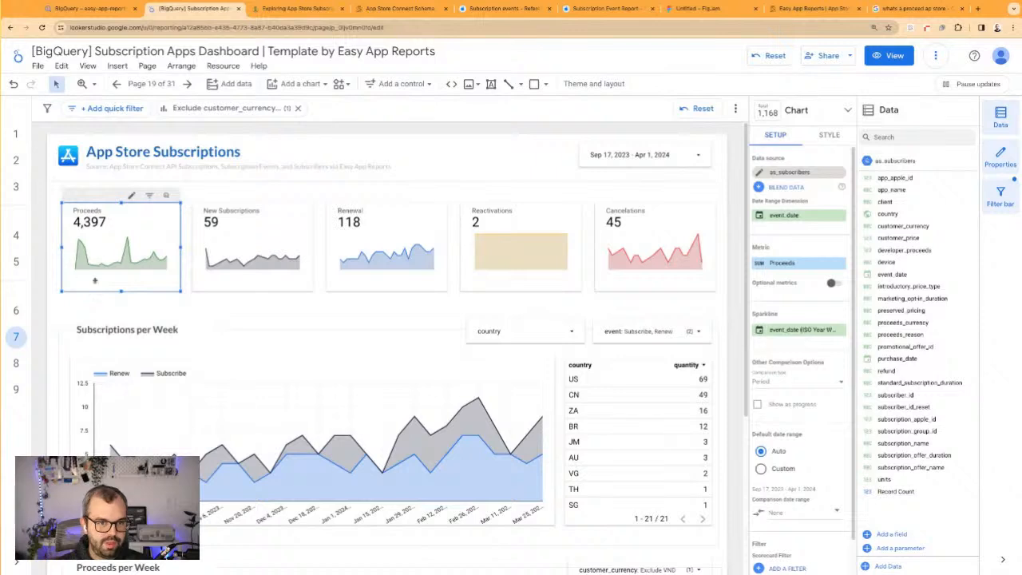
click(70, 302)
click(104, 245)
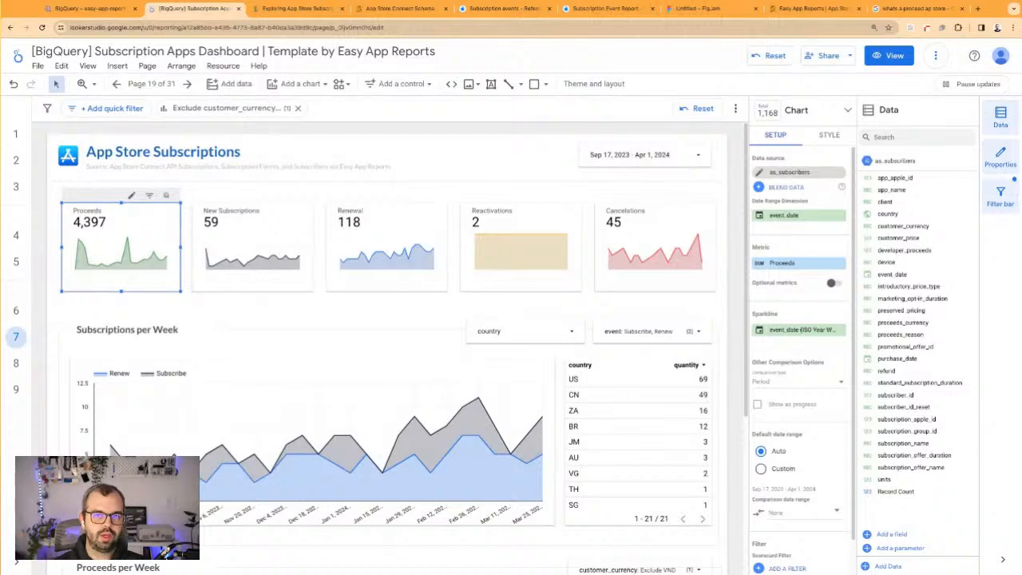
scroll(212, 368, down, 3)
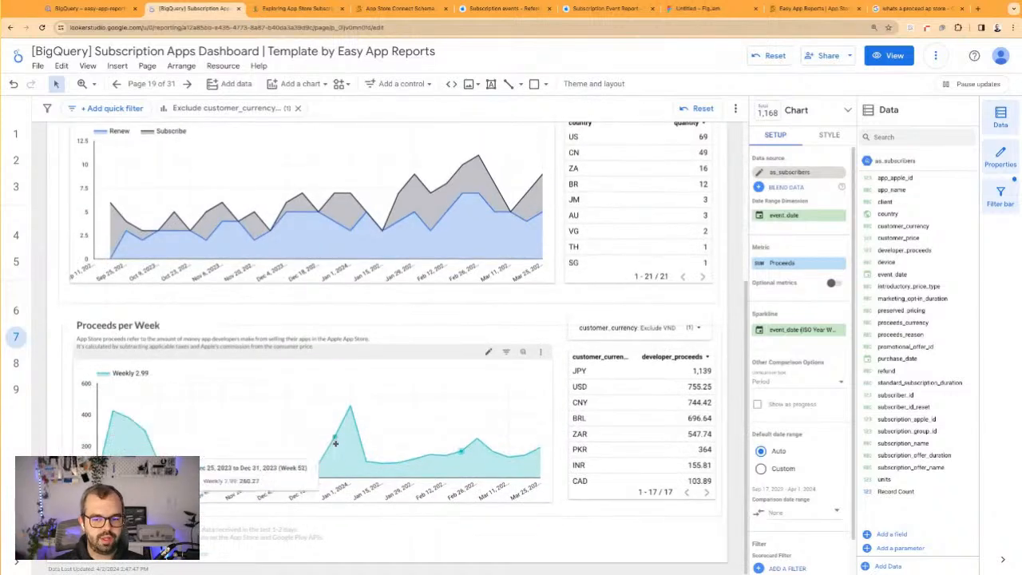
click(595, 393)
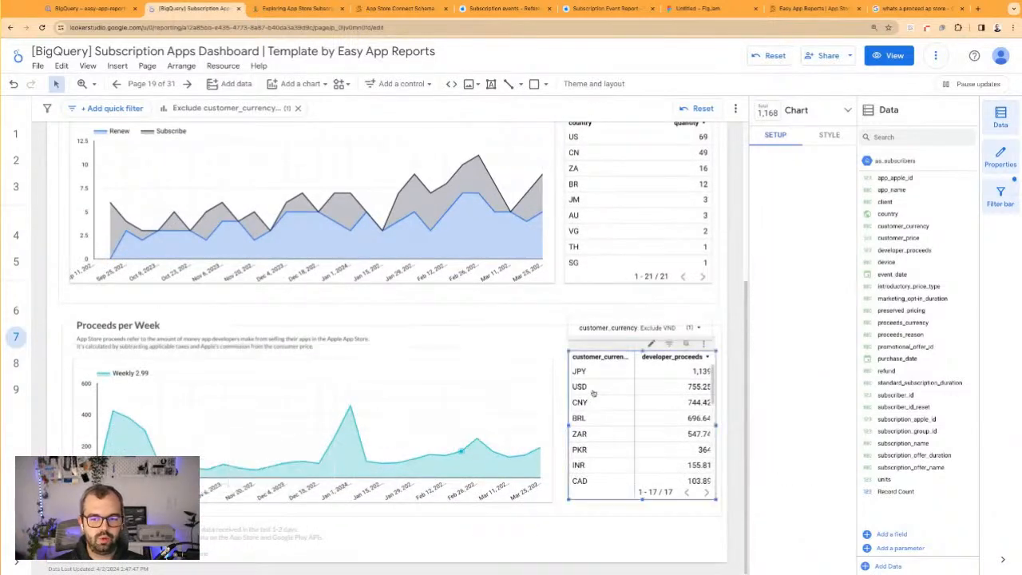
click(540, 313)
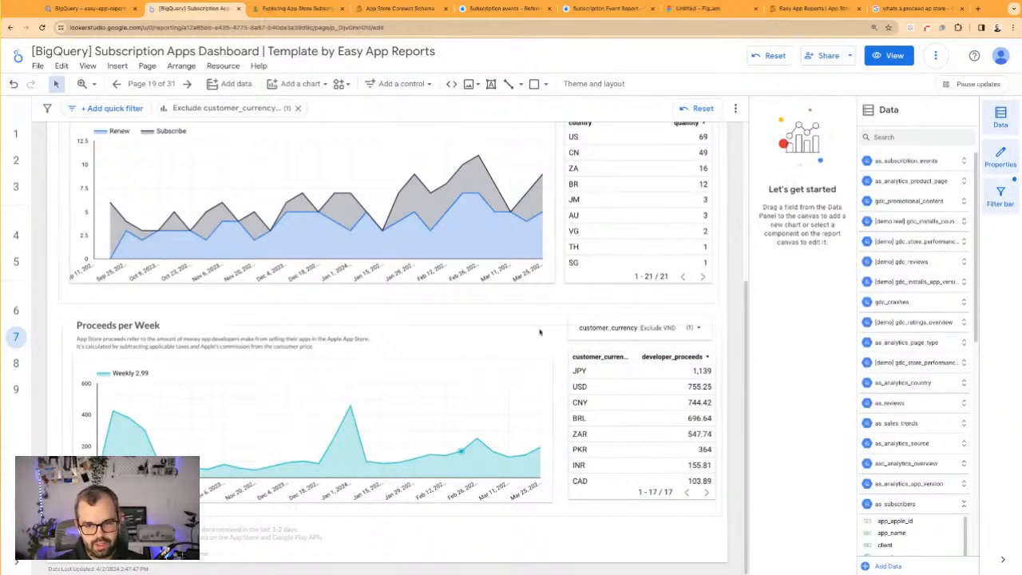
scroll(461, 451, up, 3)
click(408, 183)
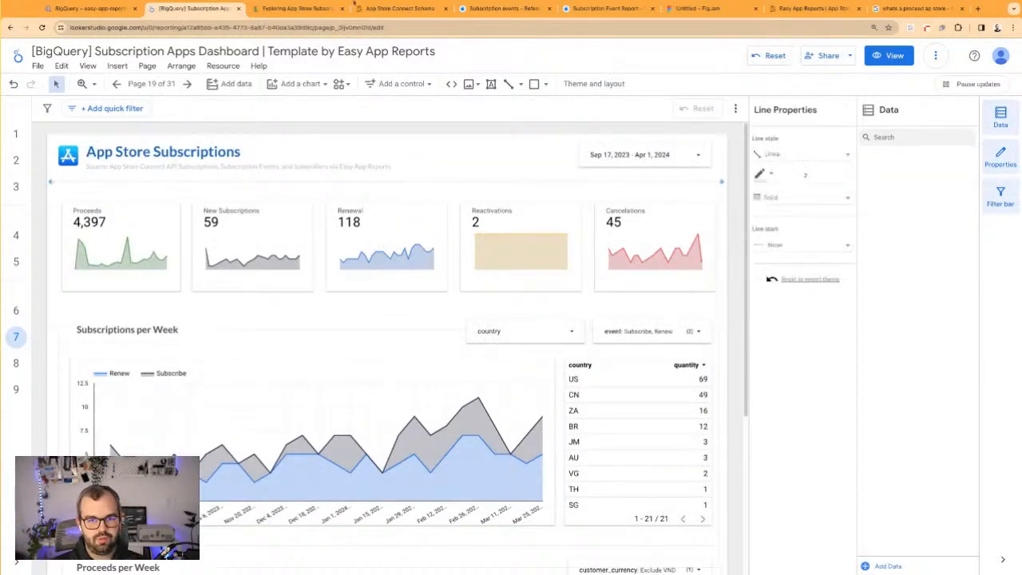
Switch to the Notion notes and strike through the goal "Extract Revenue and/or Proceeds"
click(328, 8)
scroll(359, 324, up, 5)
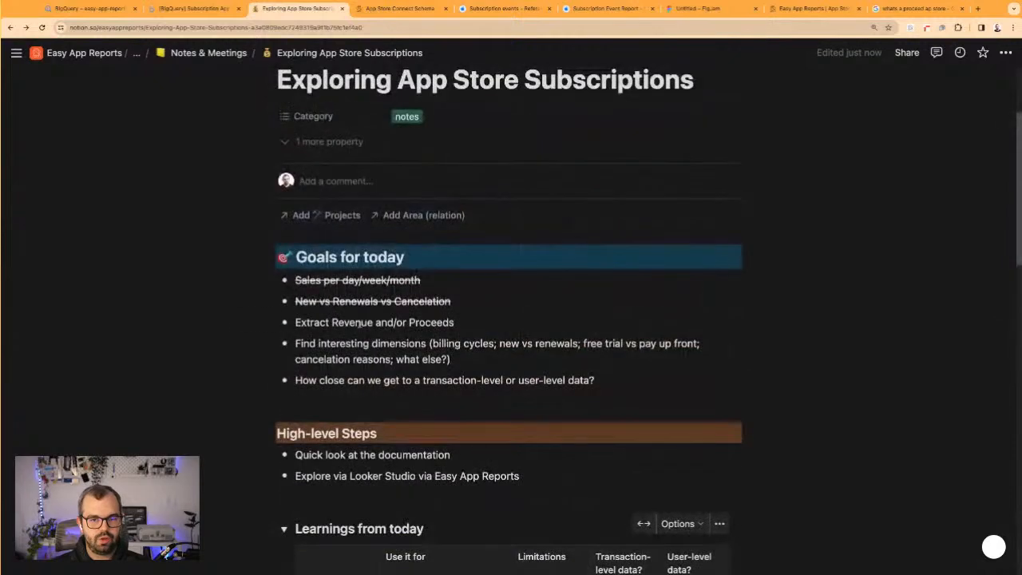
drag(295, 280, 294, 301)
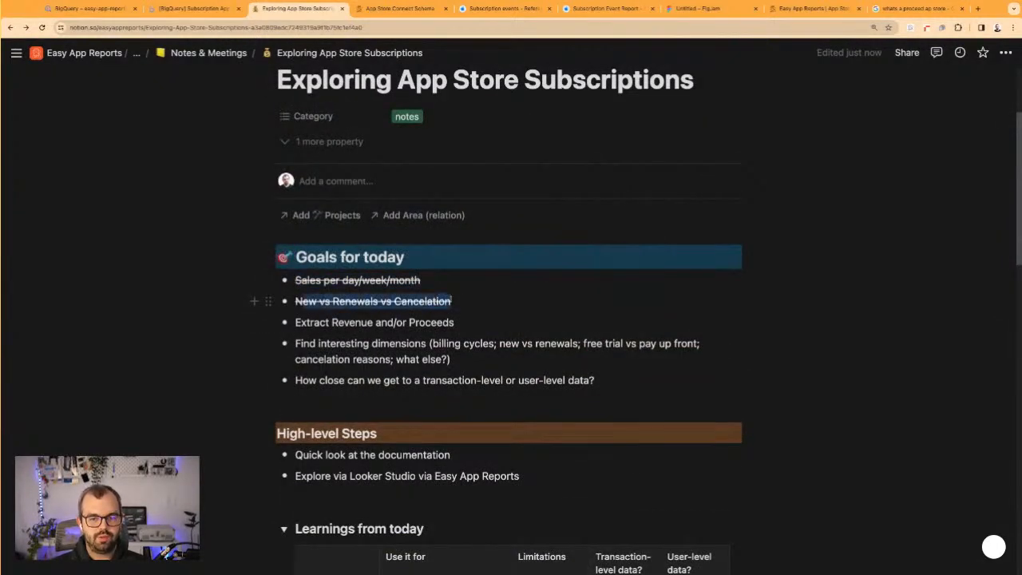
triple_click(331, 322)
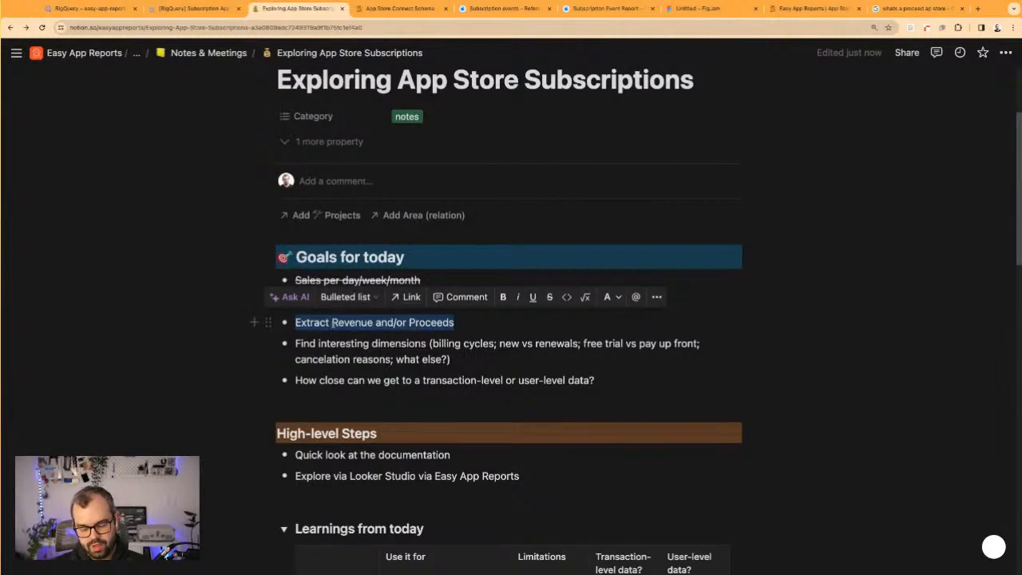
key(super+shift+s)
Remove the strikethrough from the word "Revenue" in the Extract Revenue and/or Proceeds goal
double_click(335, 323)
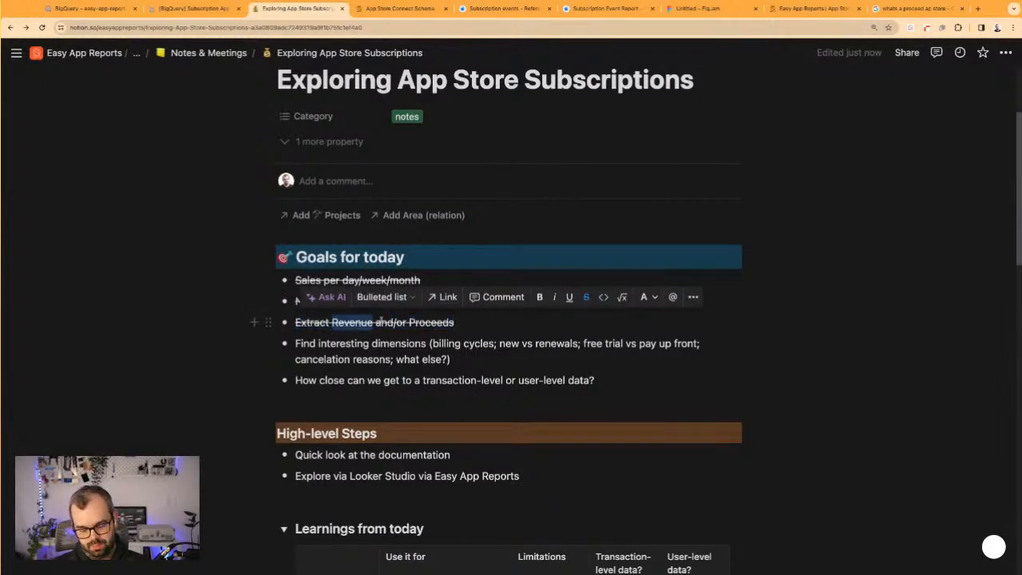
key(super+shift+s)
double_click(377, 322)
click(364, 321)
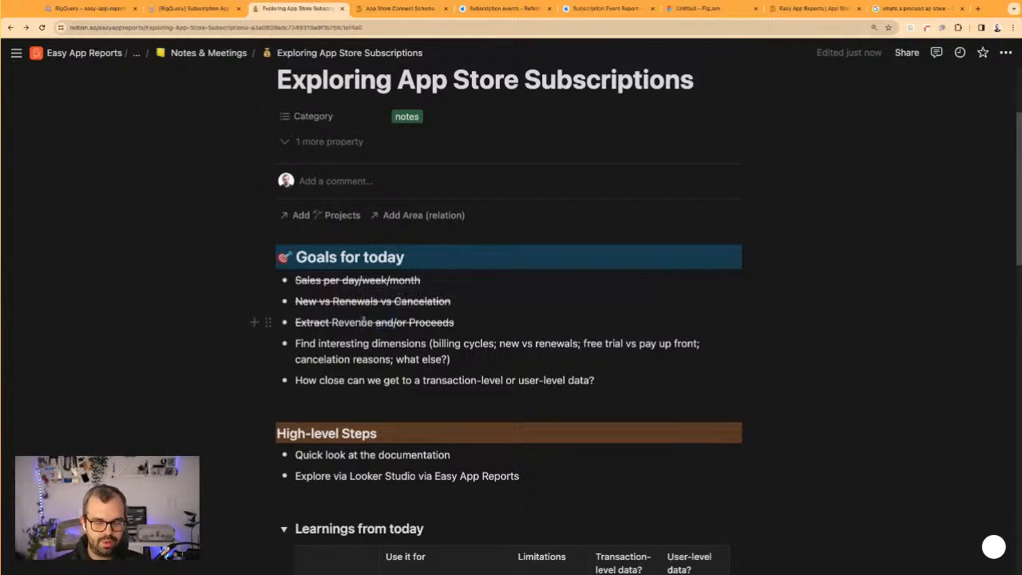
double_click(353, 321)
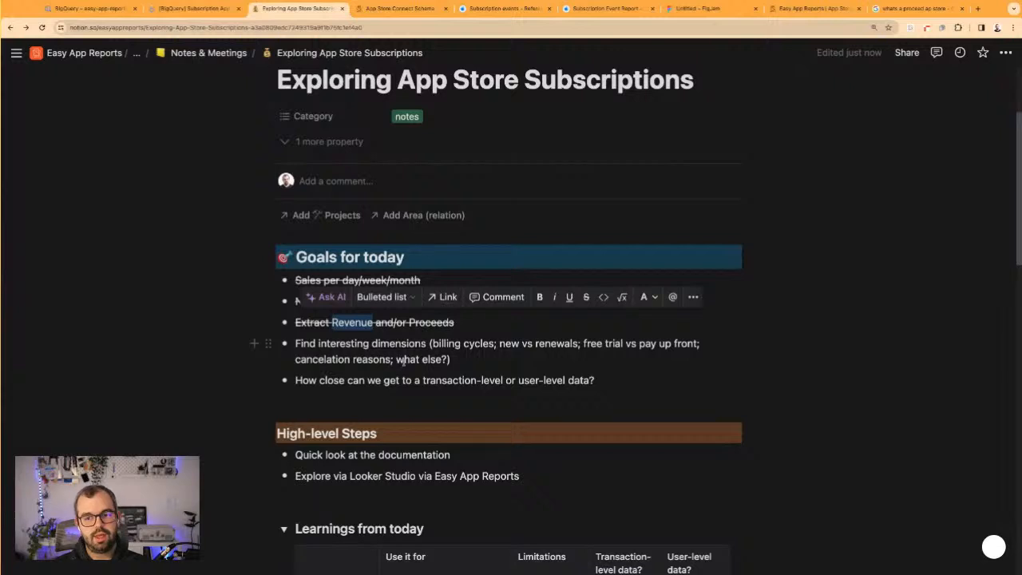
Review the remaining goals on interesting dimensions and transaction-level data, and check them against the Learnings from today table
drag(342, 343, 441, 358)
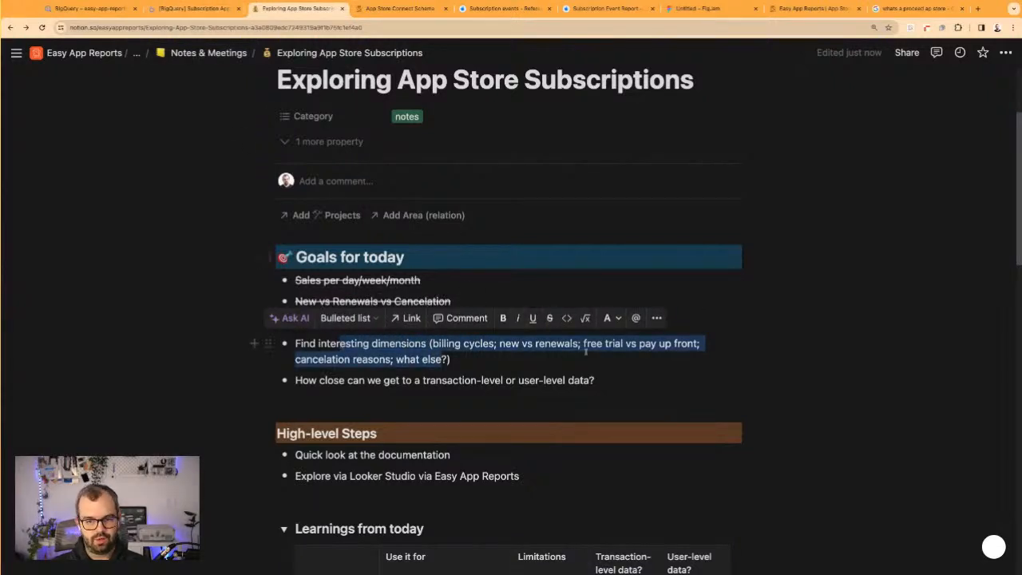
click(559, 358)
drag(583, 343, 698, 343)
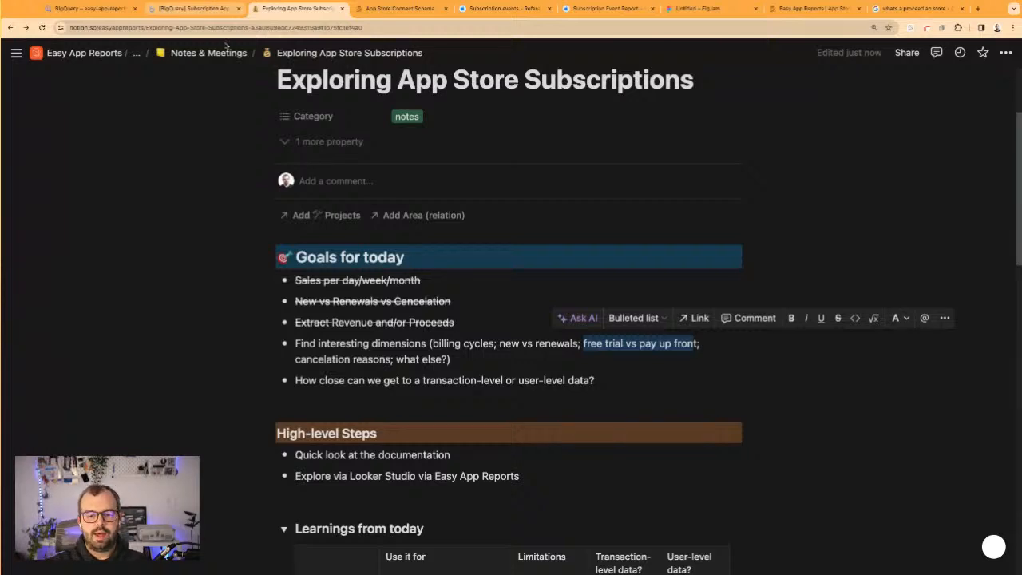
scroll(267, 169, down, 1)
click(445, 291)
drag(422, 307, 505, 306)
scroll(509, 330, down, 2)
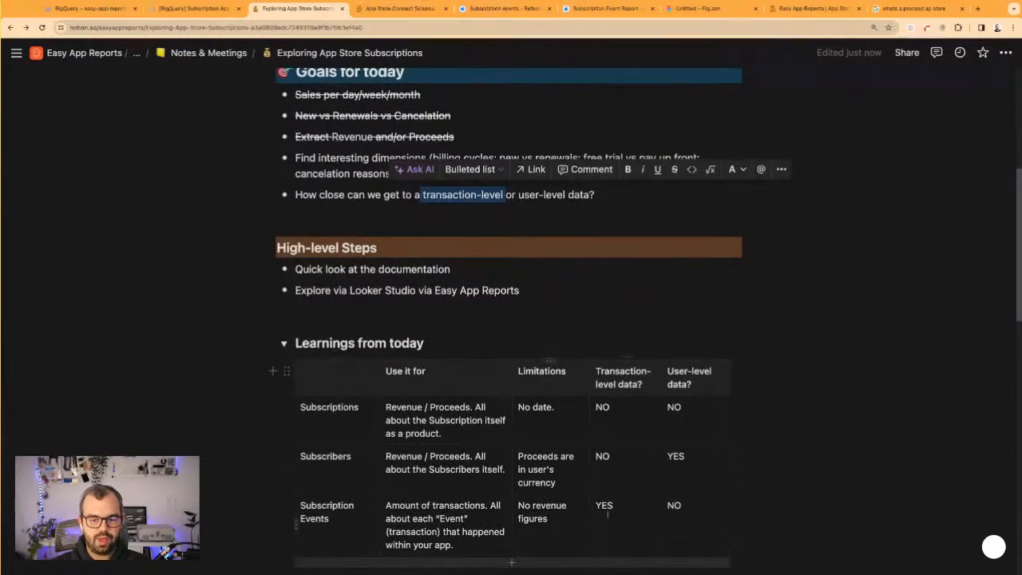
Compare the transaction-level or user-level data goal with the Subscribers and Subscription Events rows of the learnings table
double_click(600, 505)
drag(518, 195, 566, 194)
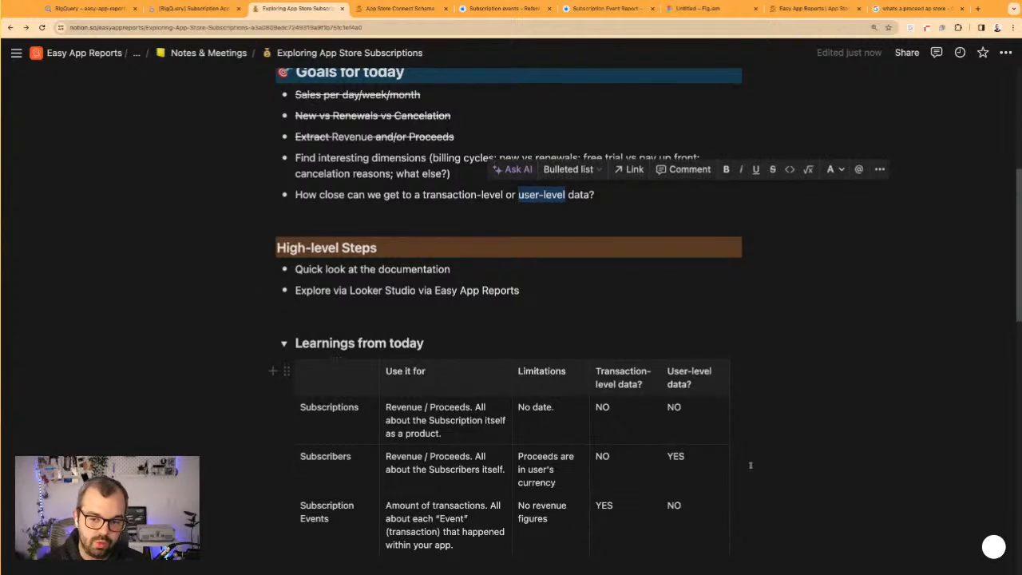
click(775, 456)
scroll(440, 277, up, 2)
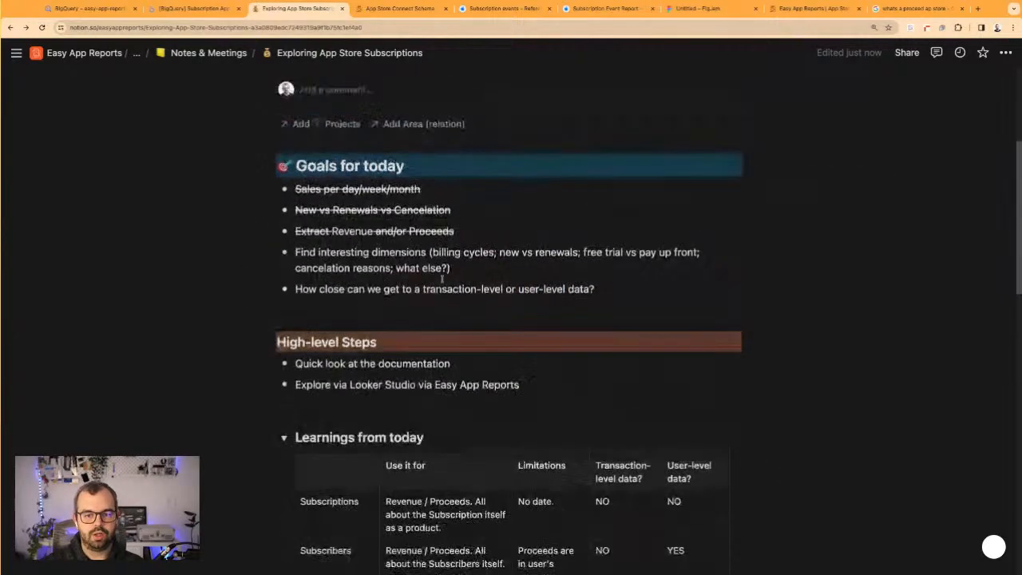
triple_click(499, 289)
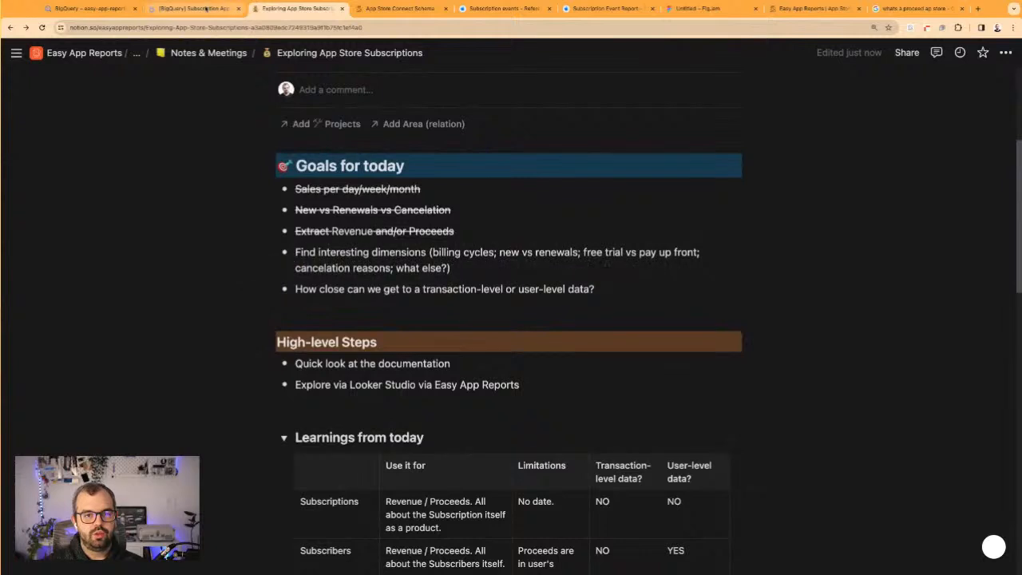
Switch to the Looker Studio report and copy the Proceeds, New Subscriptions and Renewal scorecards from the App Store Subscriptions page onto page 2
click(206, 9)
scroll(408, 157, down, 1)
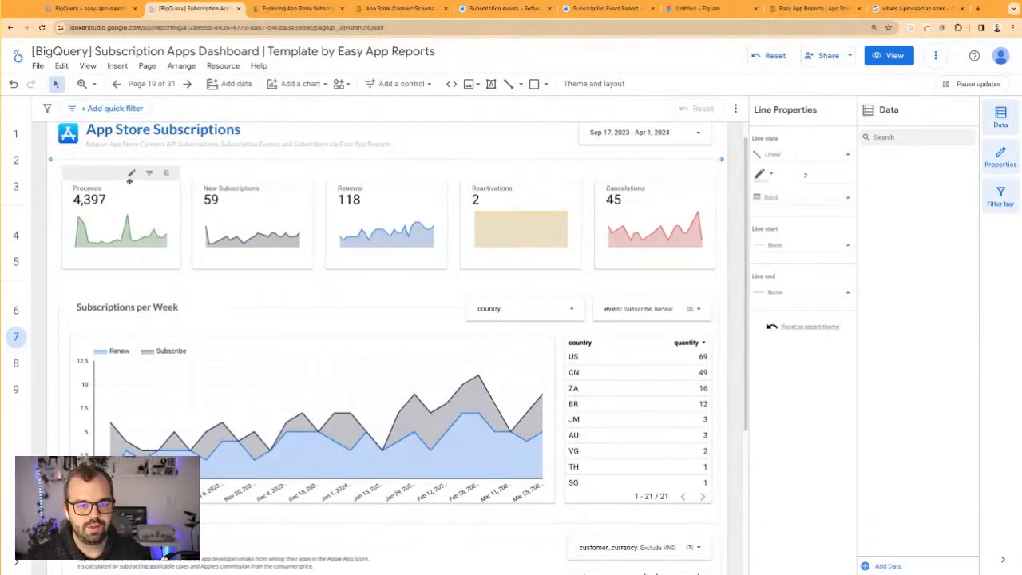
click(57, 177)
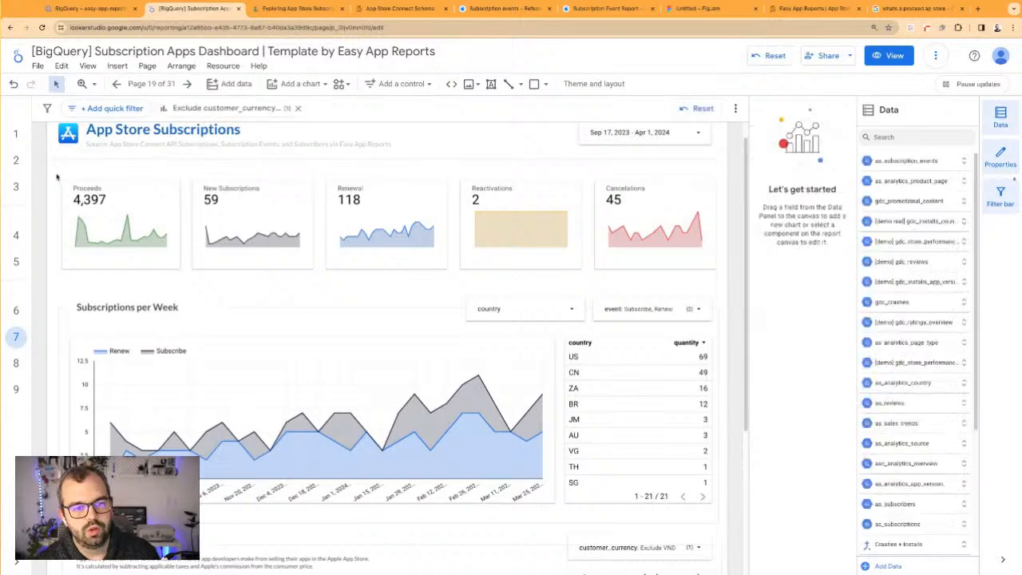
drag(57, 177, 357, 255)
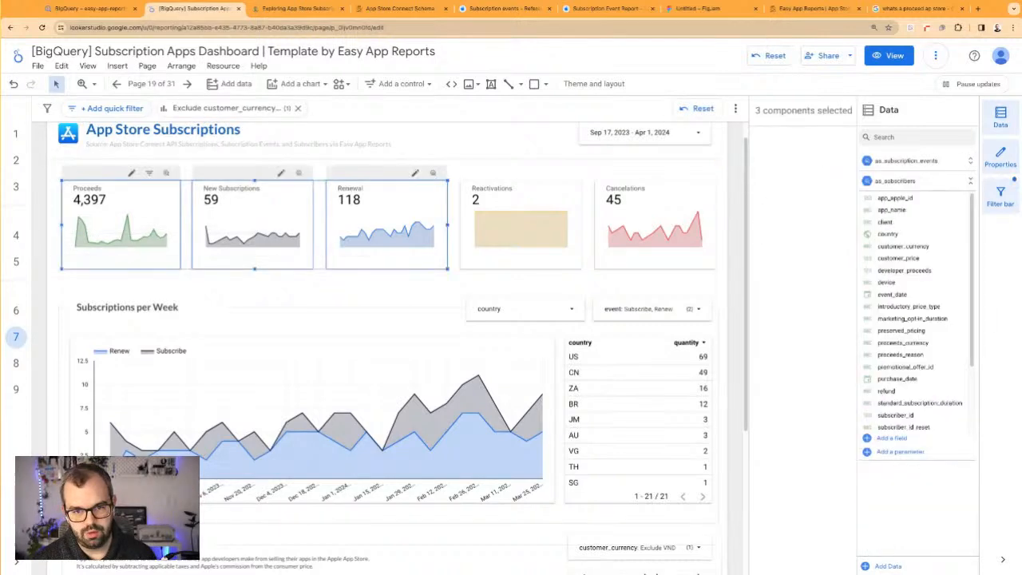
click(14, 134)
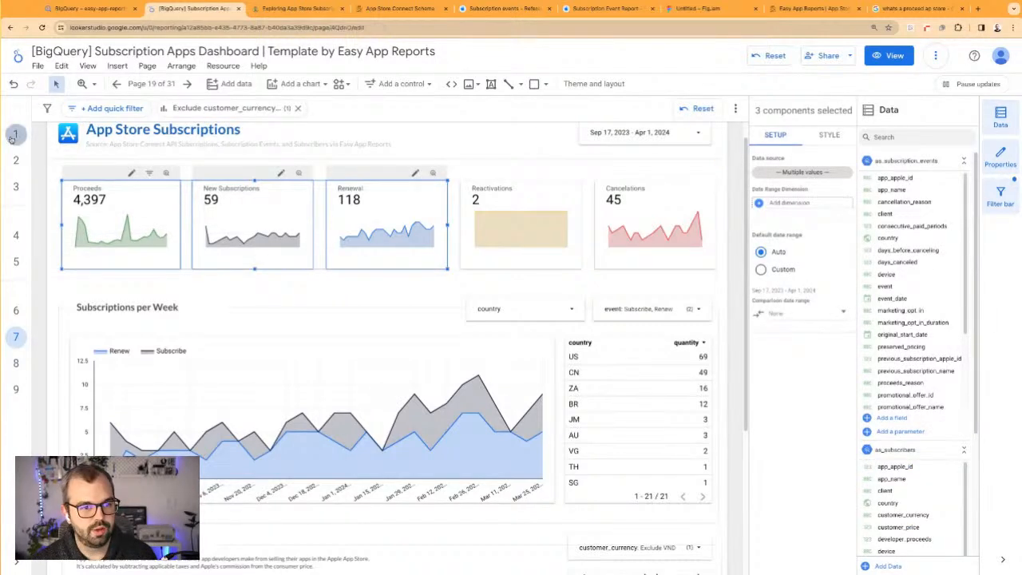
click(13, 159)
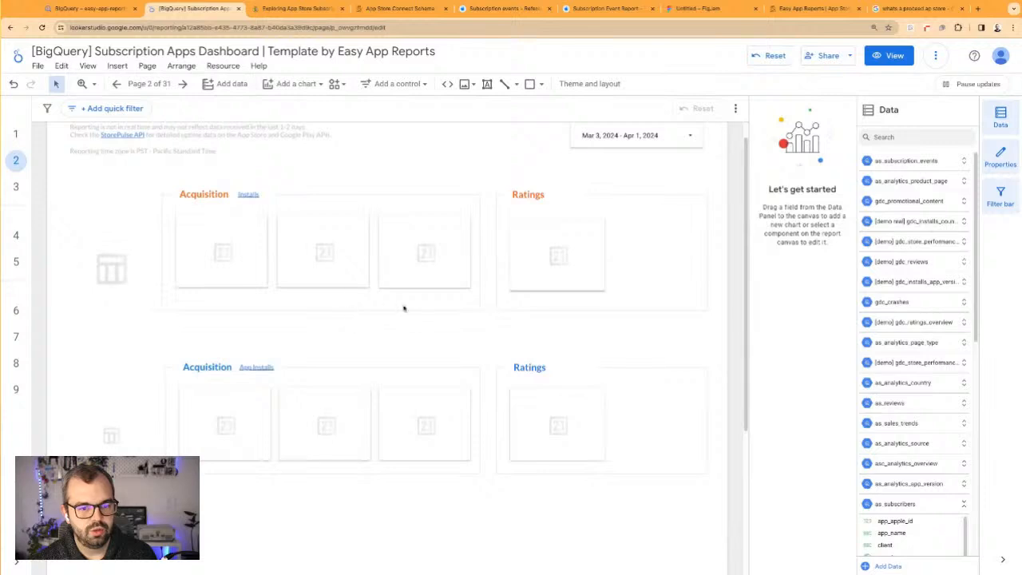
scroll(348, 352, down, 2)
key(ctrl+v)
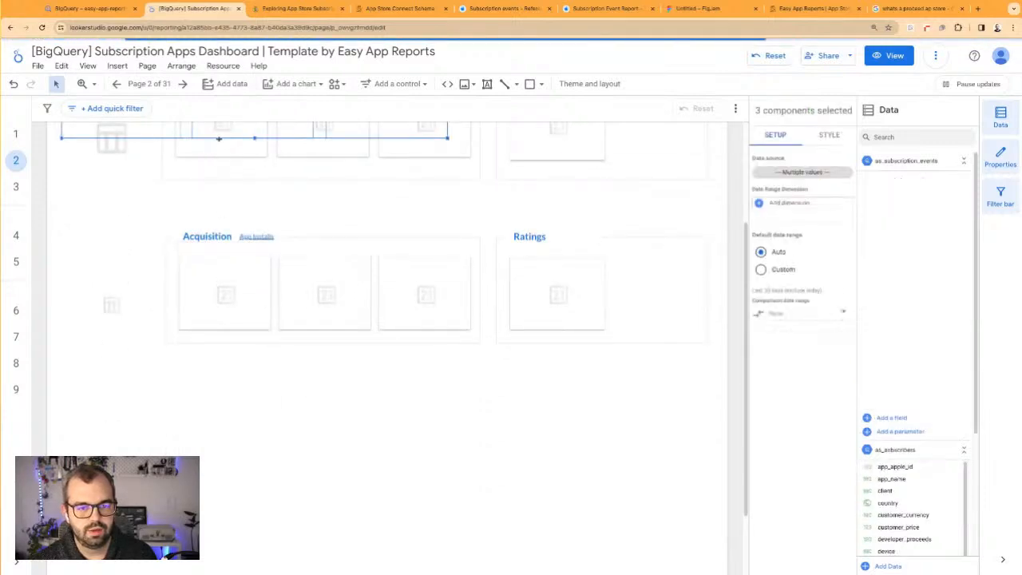
Arrange the pasted Proceeds, New Subscriptions and Renewal scorecards in a row beneath the App Store Acquisition section
key(Left)
key(Left)
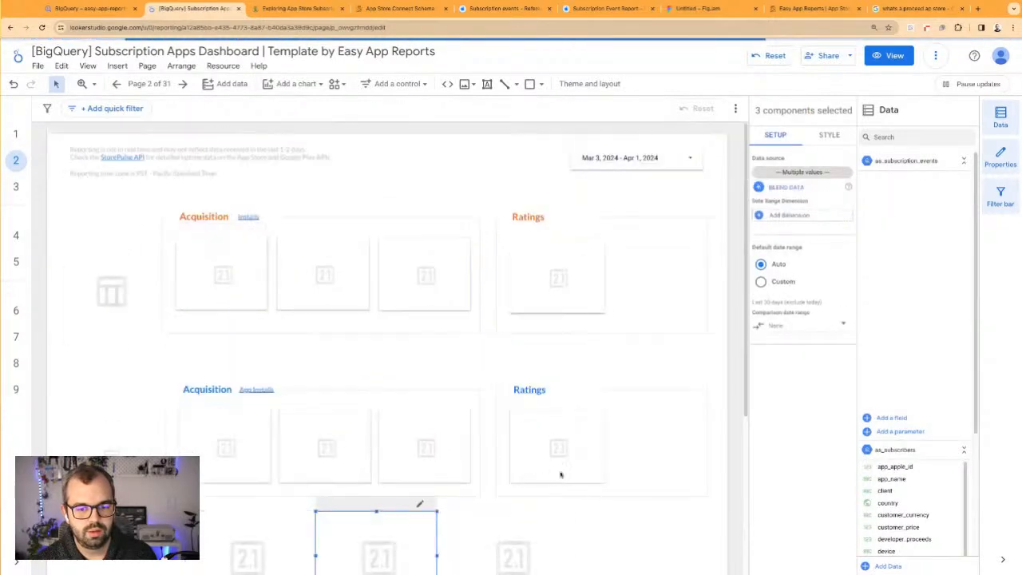
scroll(545, 468, down, 3)
click(547, 469)
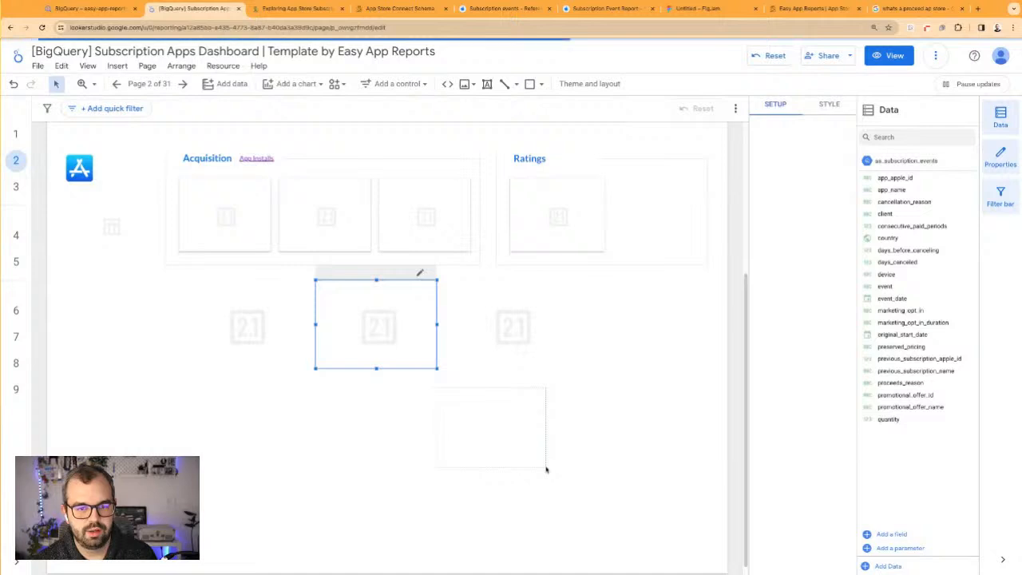
click(462, 325)
click(518, 347)
click(518, 346)
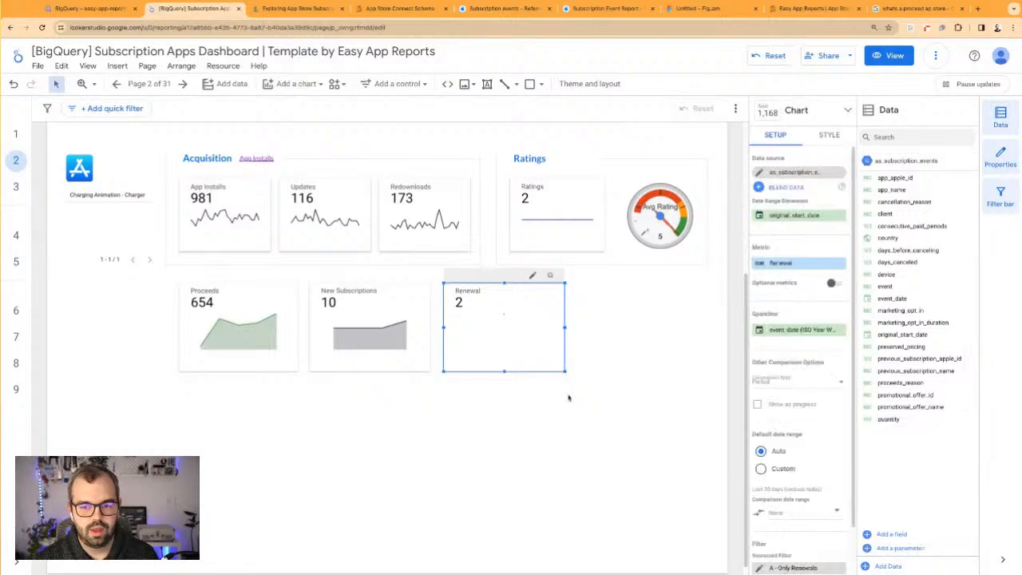
click(333, 376)
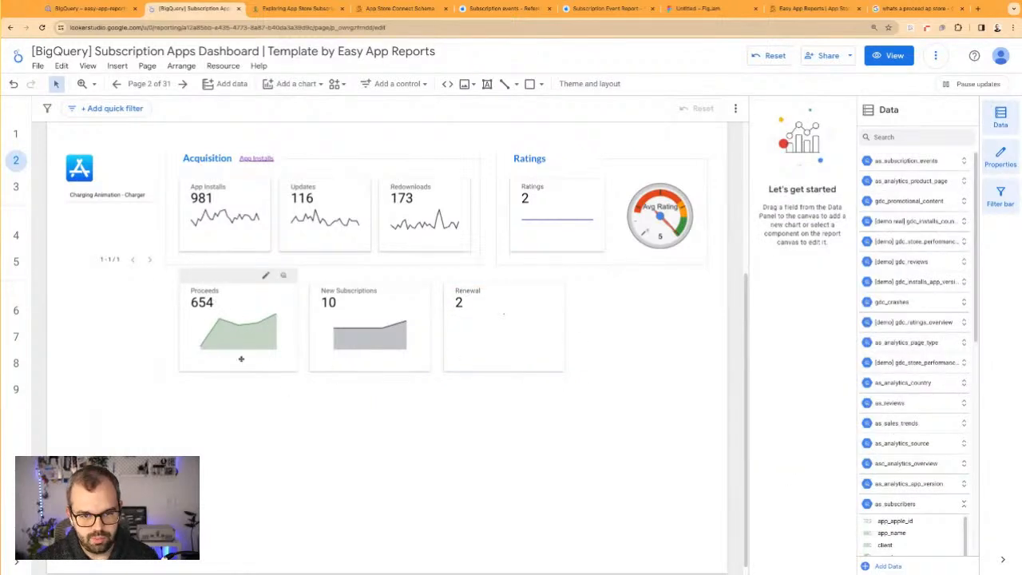
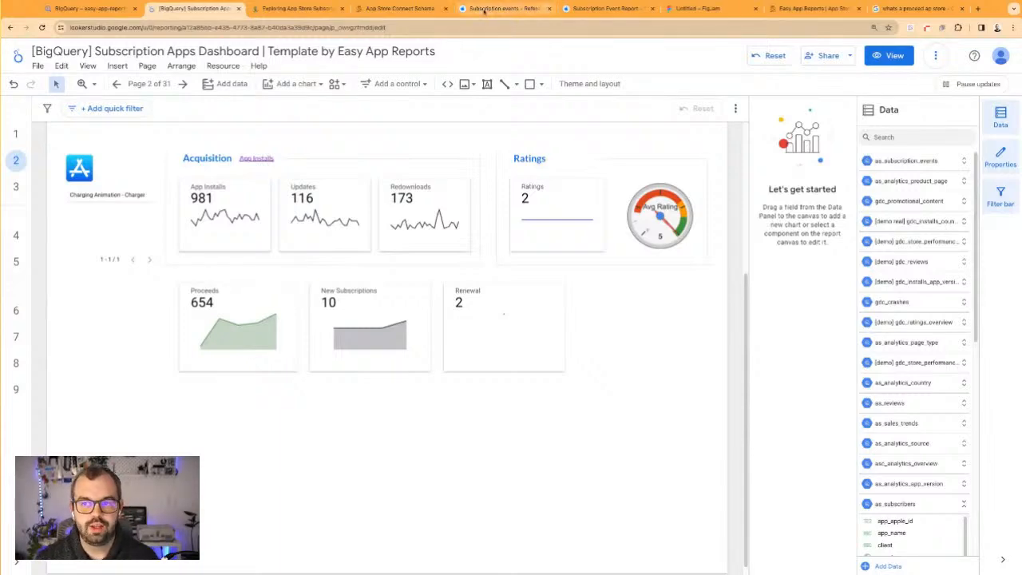
Switch to the Easy App Reports wiki and open the Google Play Schema article from the Reports, connectors and fields collection
click(407, 9)
scroll(399, 84, up, 20)
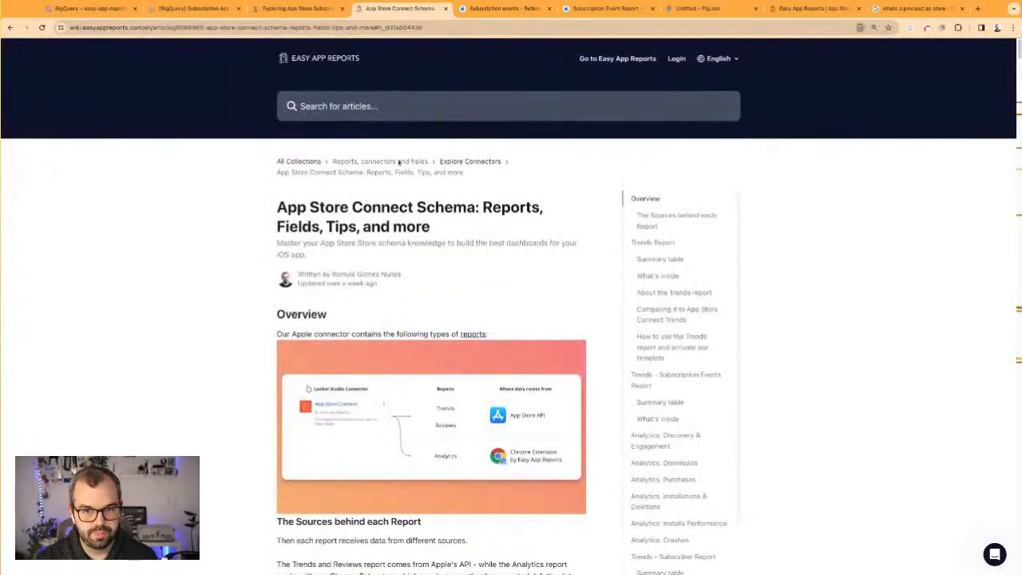
click(390, 162)
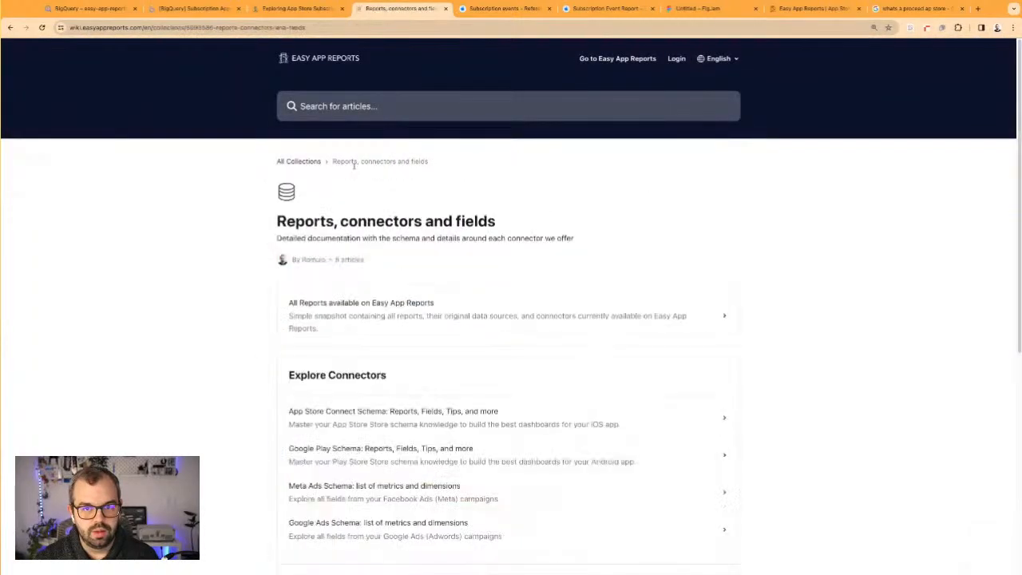
scroll(349, 360, down, 3)
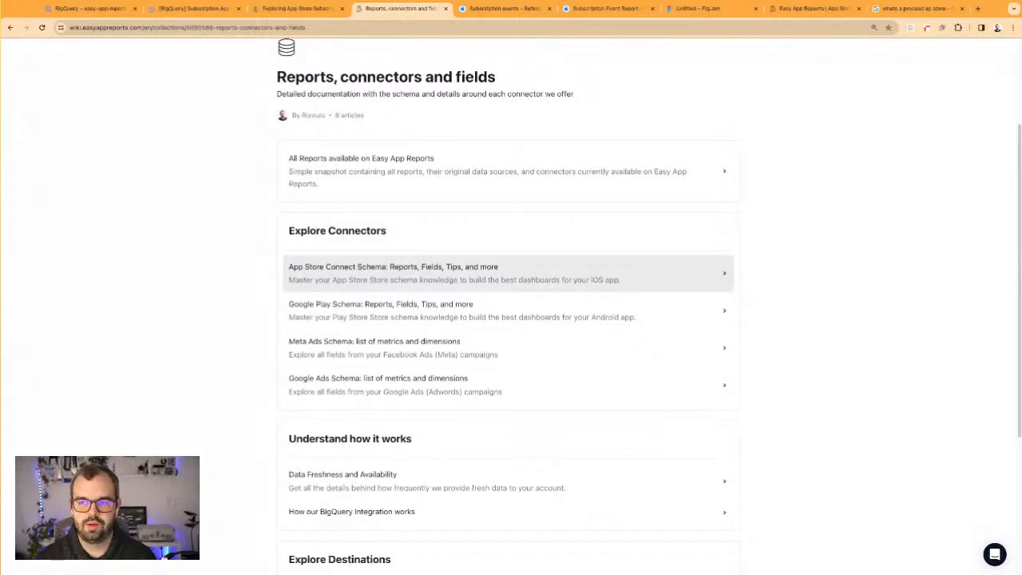
click(370, 313)
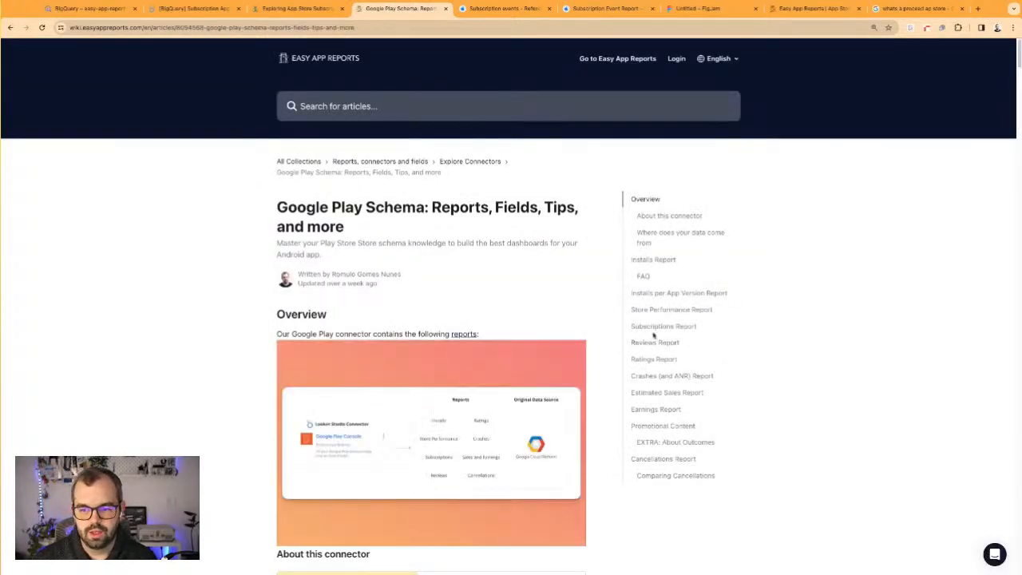
Examine the subscription count, Base Plan ID and Offer ID fields in the article's Subscriptions Report table
click(661, 326)
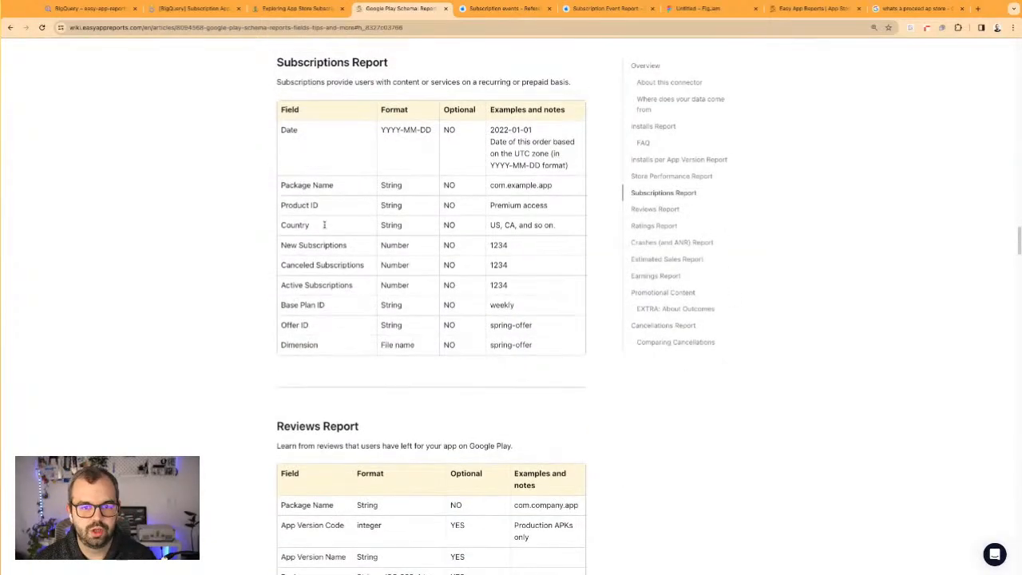
mouse_move(298, 246)
mouse_down()
mouse_move(348, 246)
mouse_move(320, 265)
mouse_move(371, 265)
mouse_move(288, 265)
mouse_move(306, 245)
mouse_up()
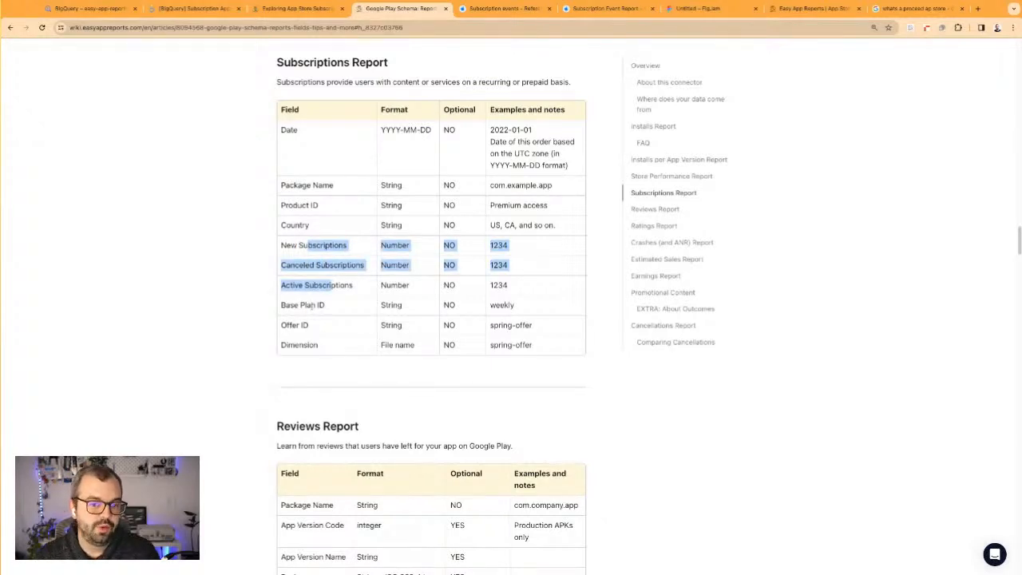
drag(300, 305, 309, 325)
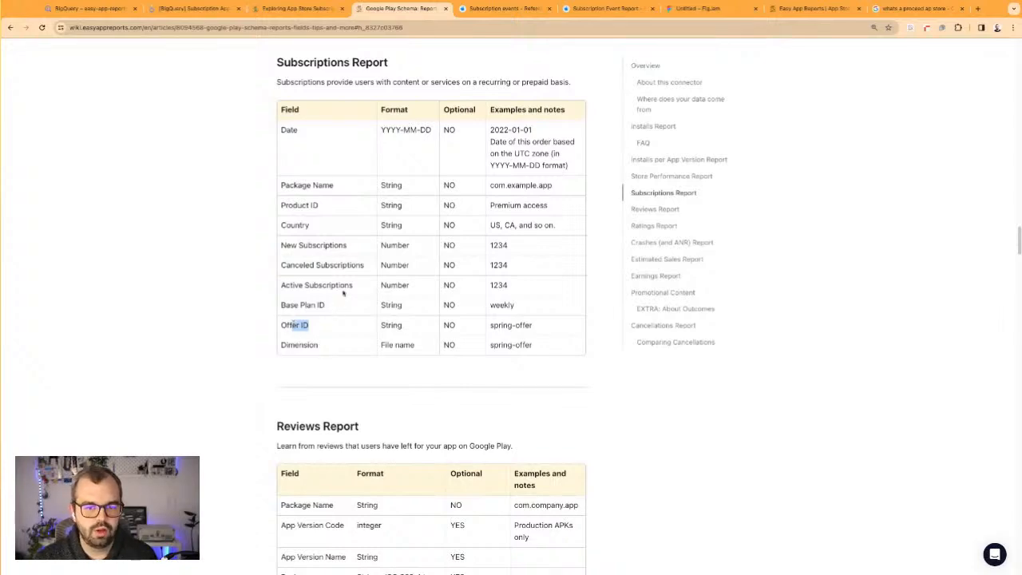
Go to the Estimated Sales Report section and review its product fields, including Product Type and SKU ID
click(670, 259)
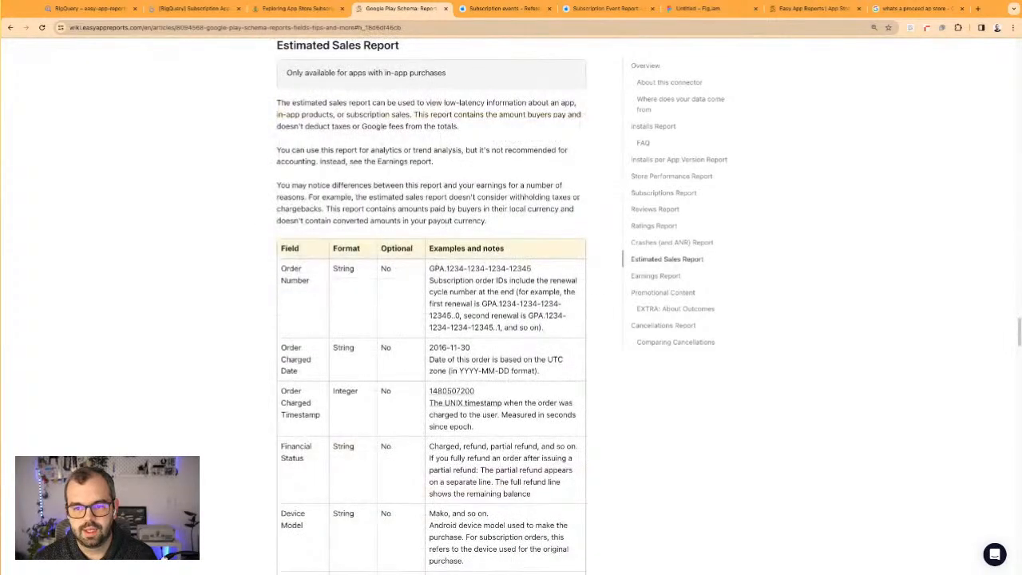
scroll(394, 324, down, 4)
drag(308, 363, 292, 351)
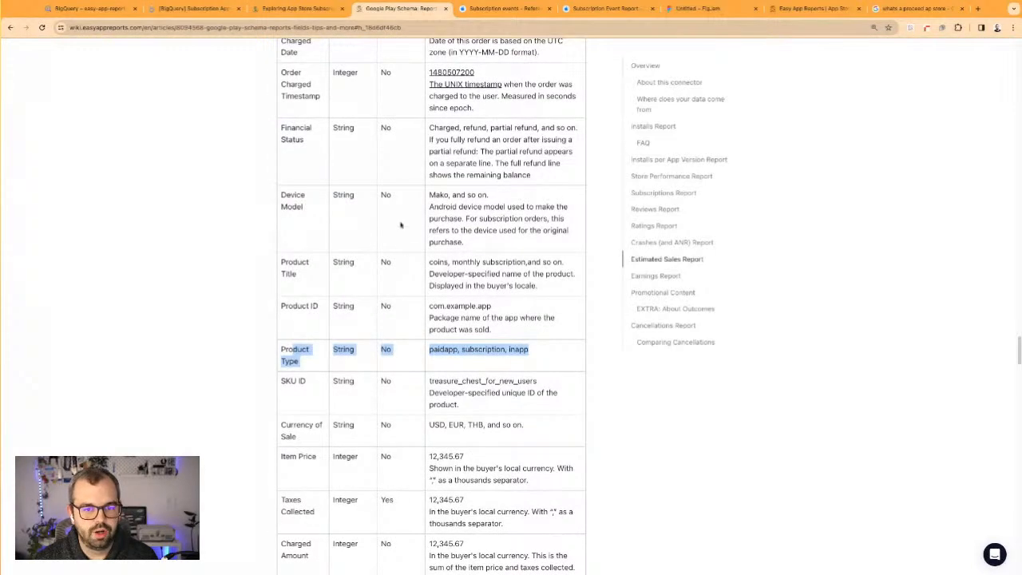
scroll(387, 261, down, 1)
drag(281, 395, 453, 424)
scroll(452, 424, down, 1)
click(444, 348)
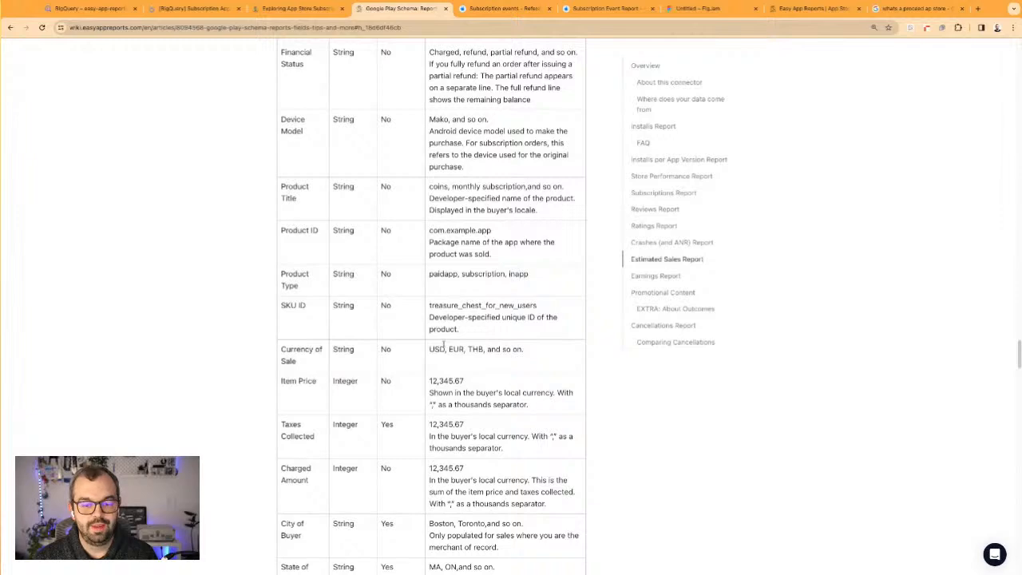
Review the Estimated Sales Report's remaining fields, from Taxes Collected and buyer location to plan, offer and First USD 1M Eligible
scroll(432, 306, down, 2)
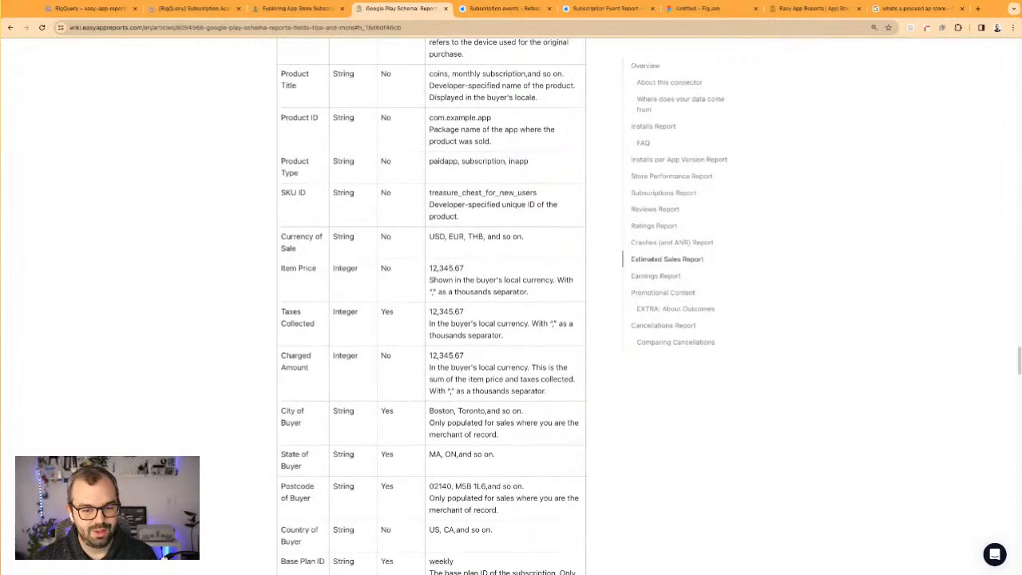
drag(281, 311, 379, 326)
scroll(384, 338, down, 4)
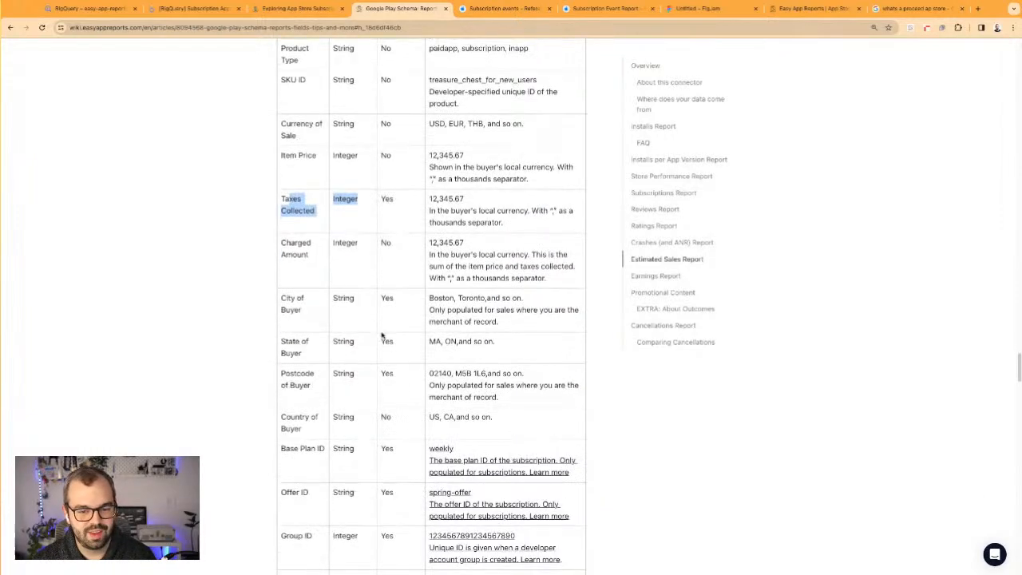
scroll(315, 297, down, 3)
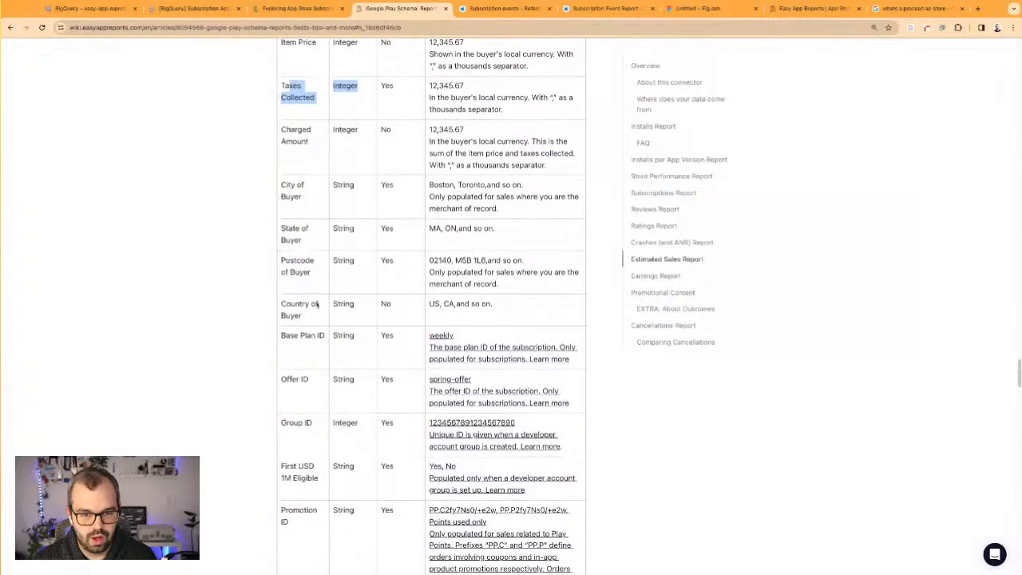
scroll(315, 333, down, 2)
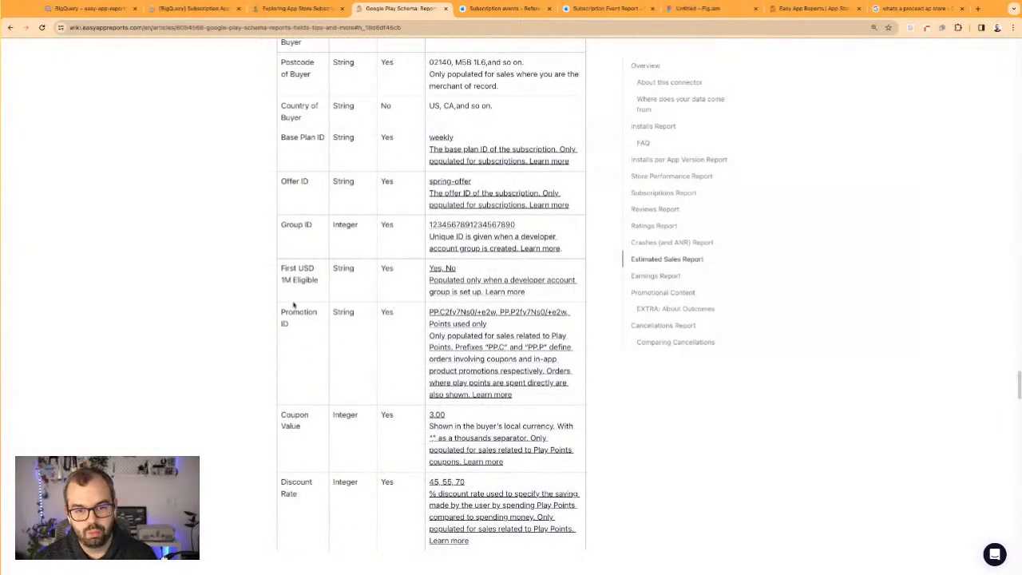
drag(297, 268, 393, 272)
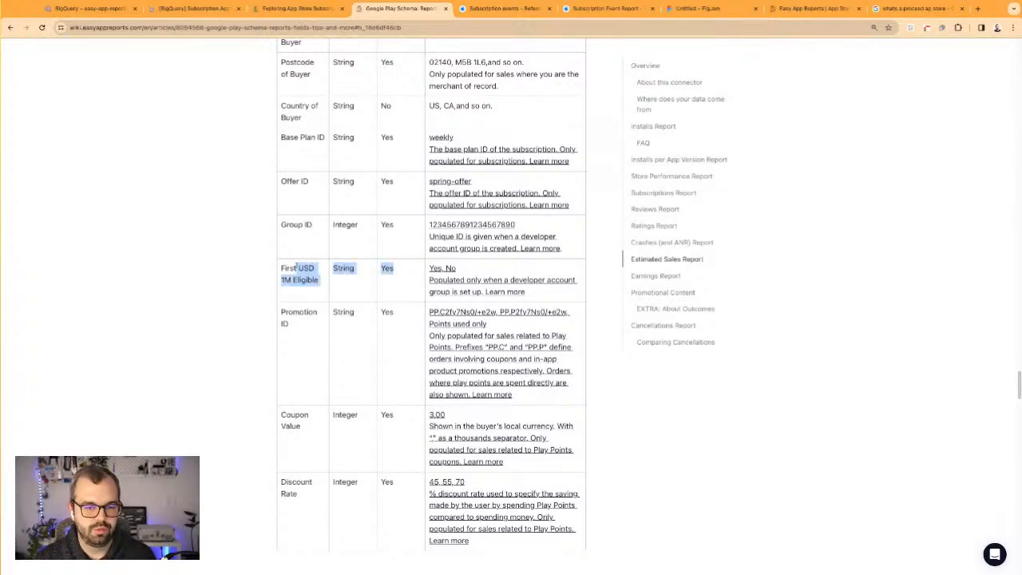
Return to the start of the Estimated Sales Report table and examine the Order Number field
scroll(297, 269, up, 10)
scroll(416, 286, up, 2)
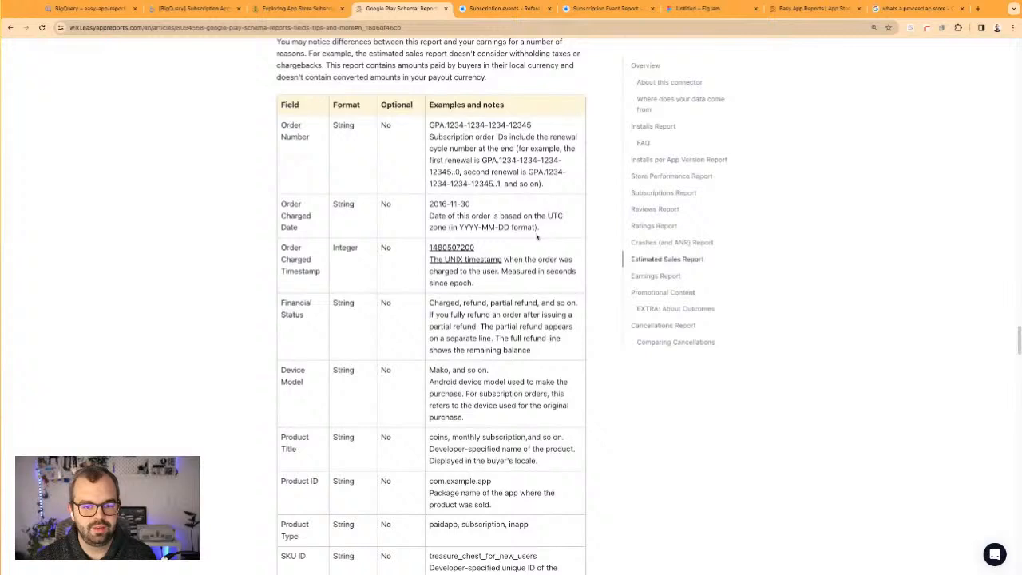
drag(285, 128, 302, 126)
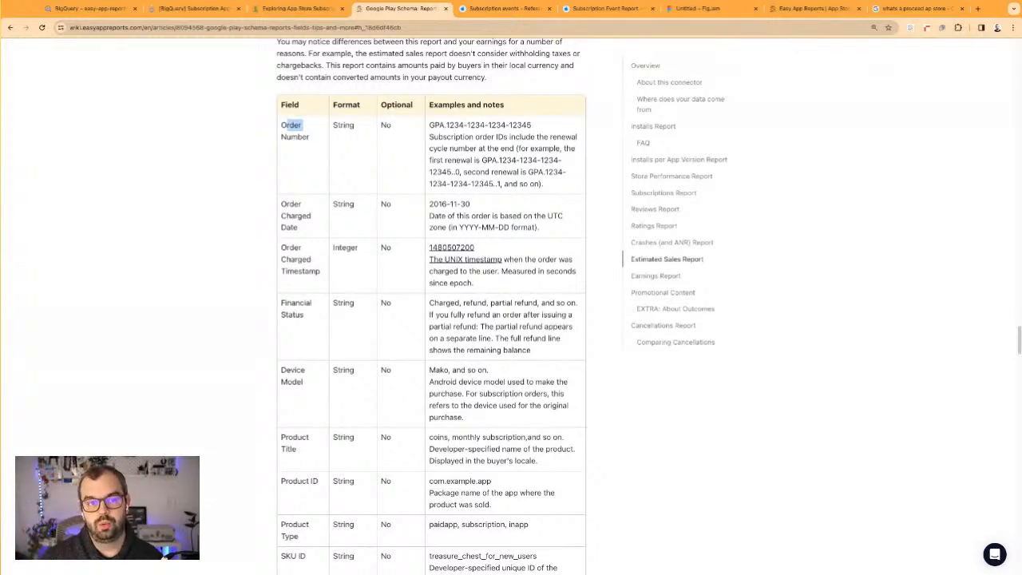
Switch to the Looker Studio report, move the Proceeds, New Subscriptions and Renewal scorecards slightly down and narrow them as a group
click(299, 8)
click(193, 8)
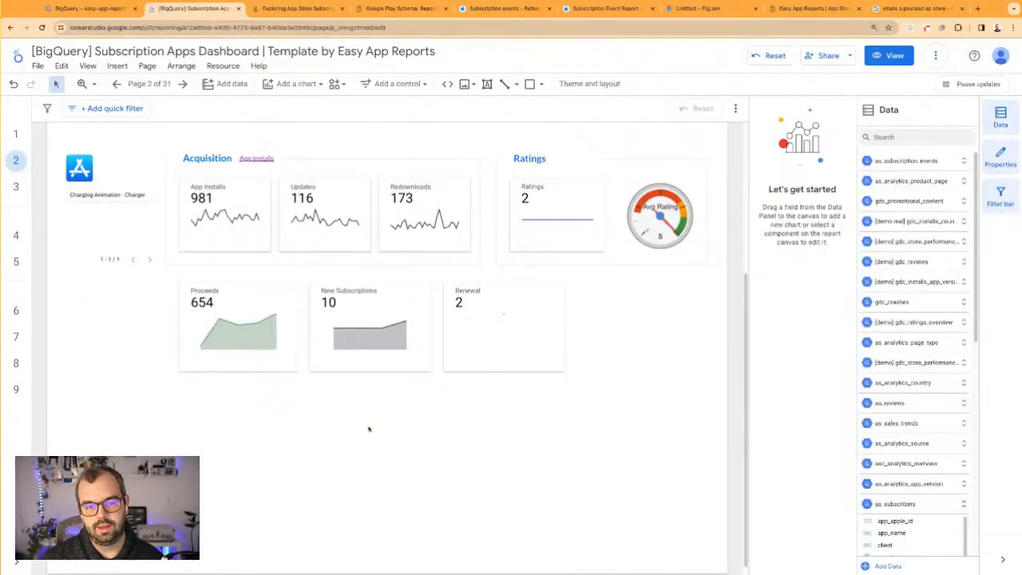
drag(562, 393, 591, 463)
drag(477, 354, 493, 376)
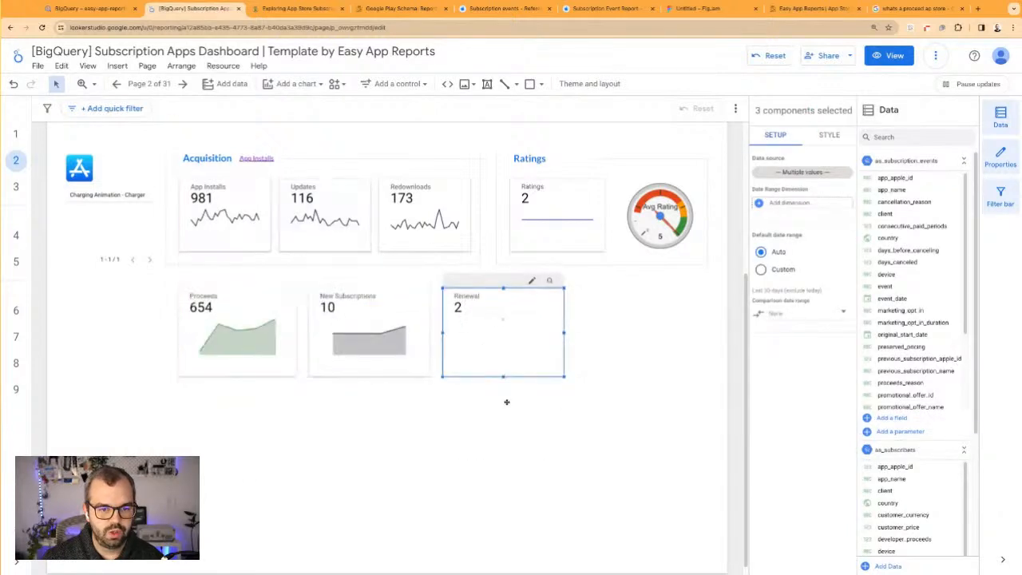
drag(564, 341, 535, 344)
Expand the Google Play Statistics group and look through the report's page list down to the App Store section
mouse_move(17, 258)
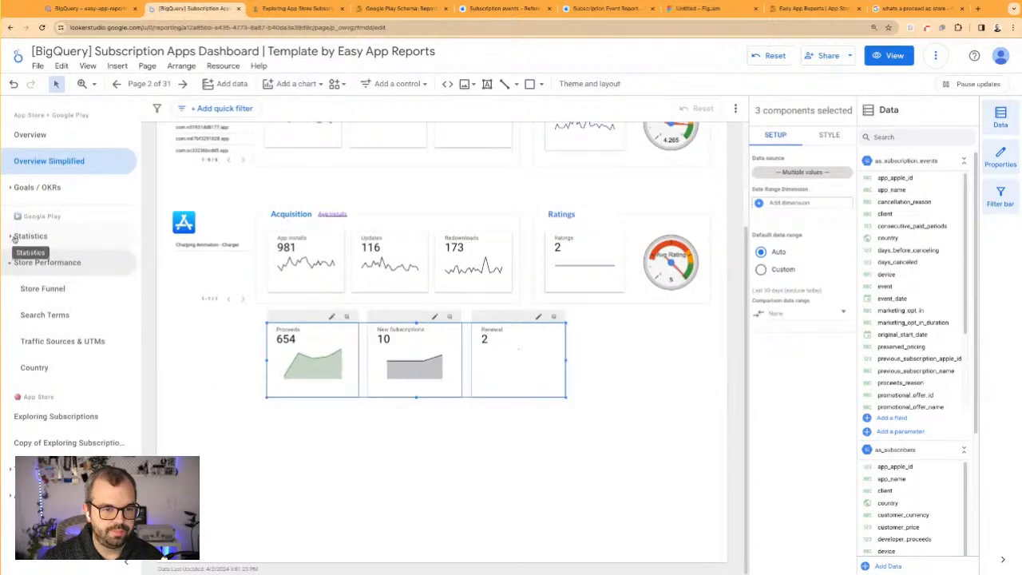
click(17, 238)
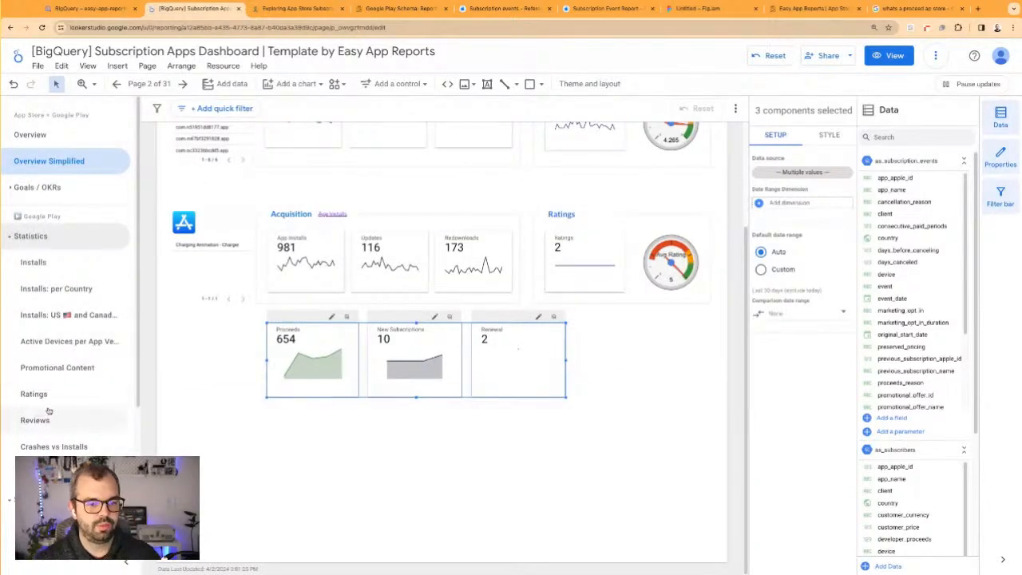
scroll(49, 411, down, 2)
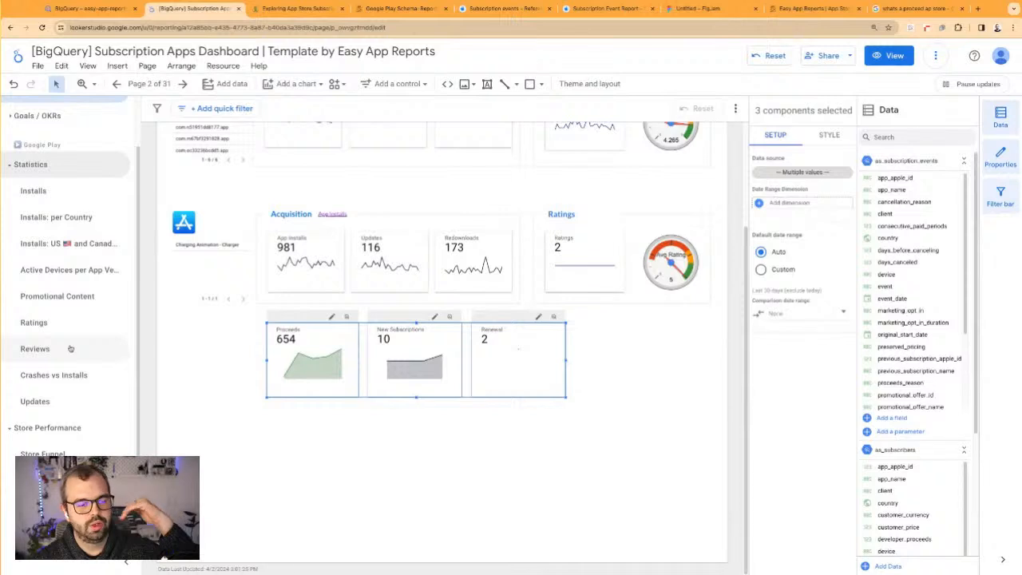
scroll(70, 348, down, 3)
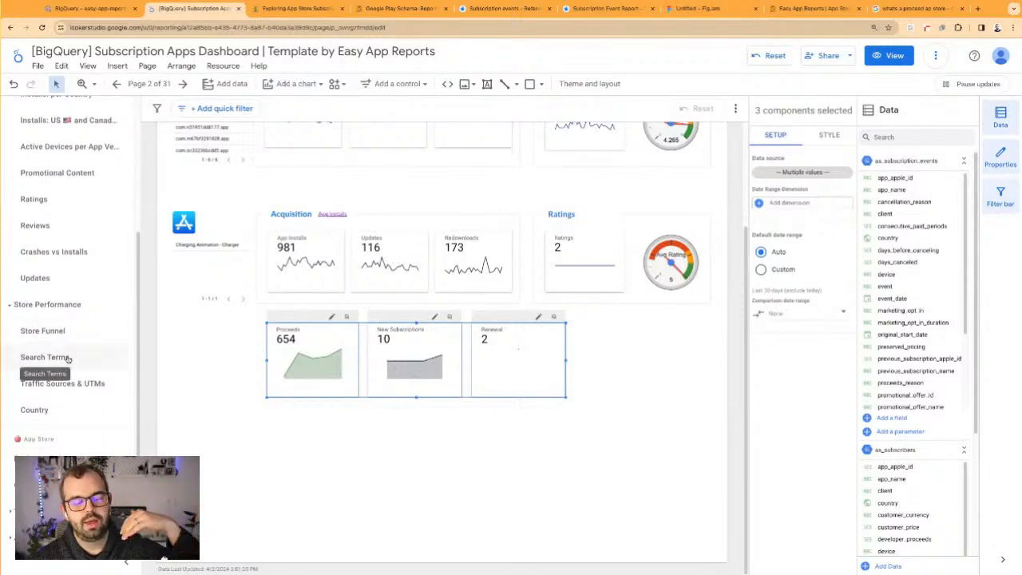
scroll(72, 366, down, 1)
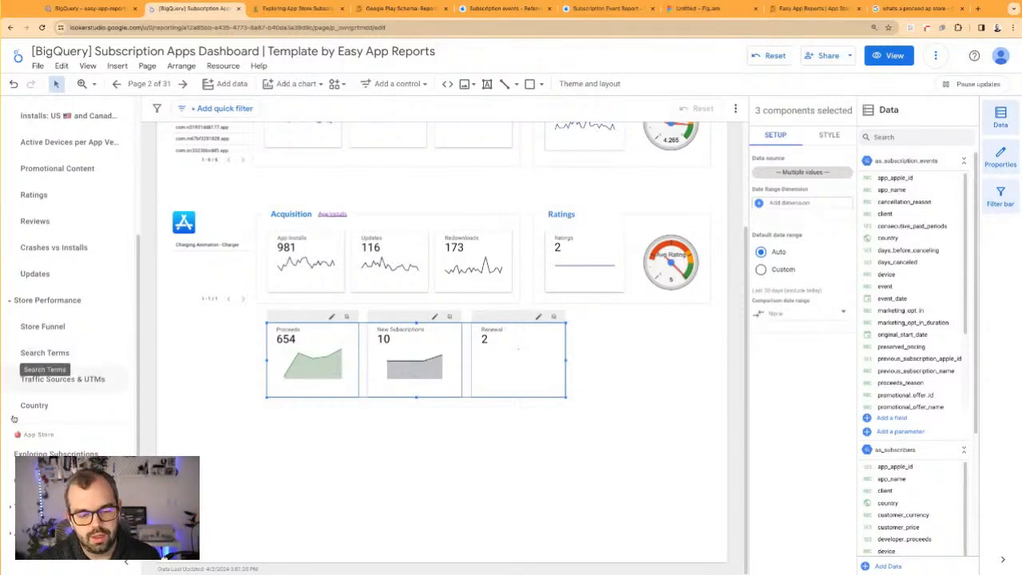
scroll(80, 365, up, 5)
scroll(80, 365, down, 2)
scroll(71, 146, down, 3)
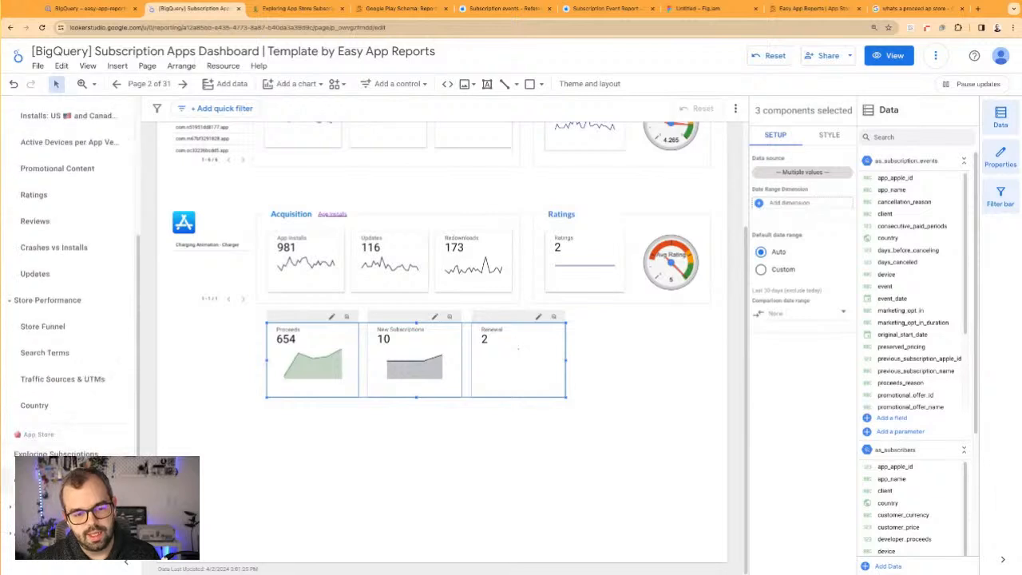
Open the Exploring Subscriptions page under App Store, followed by its copy with the subscription scorecards and charts
click(56, 453)
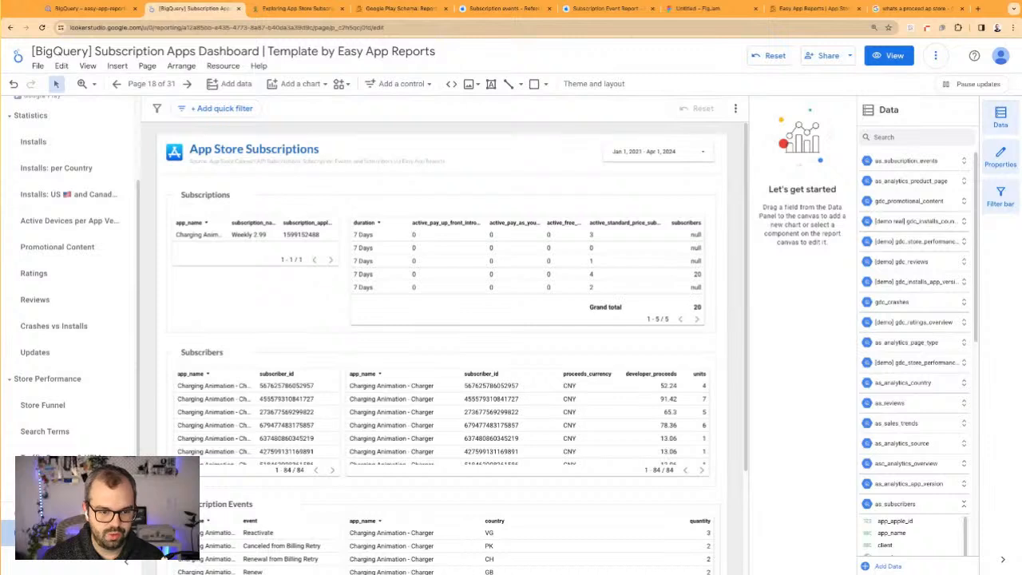
scroll(70, 304, down, 1)
click(64, 479)
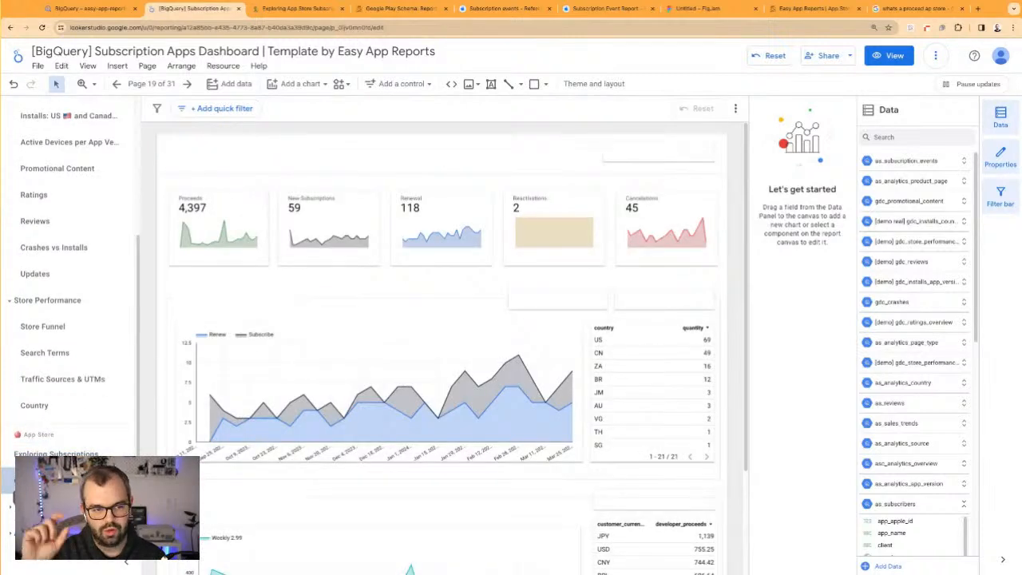